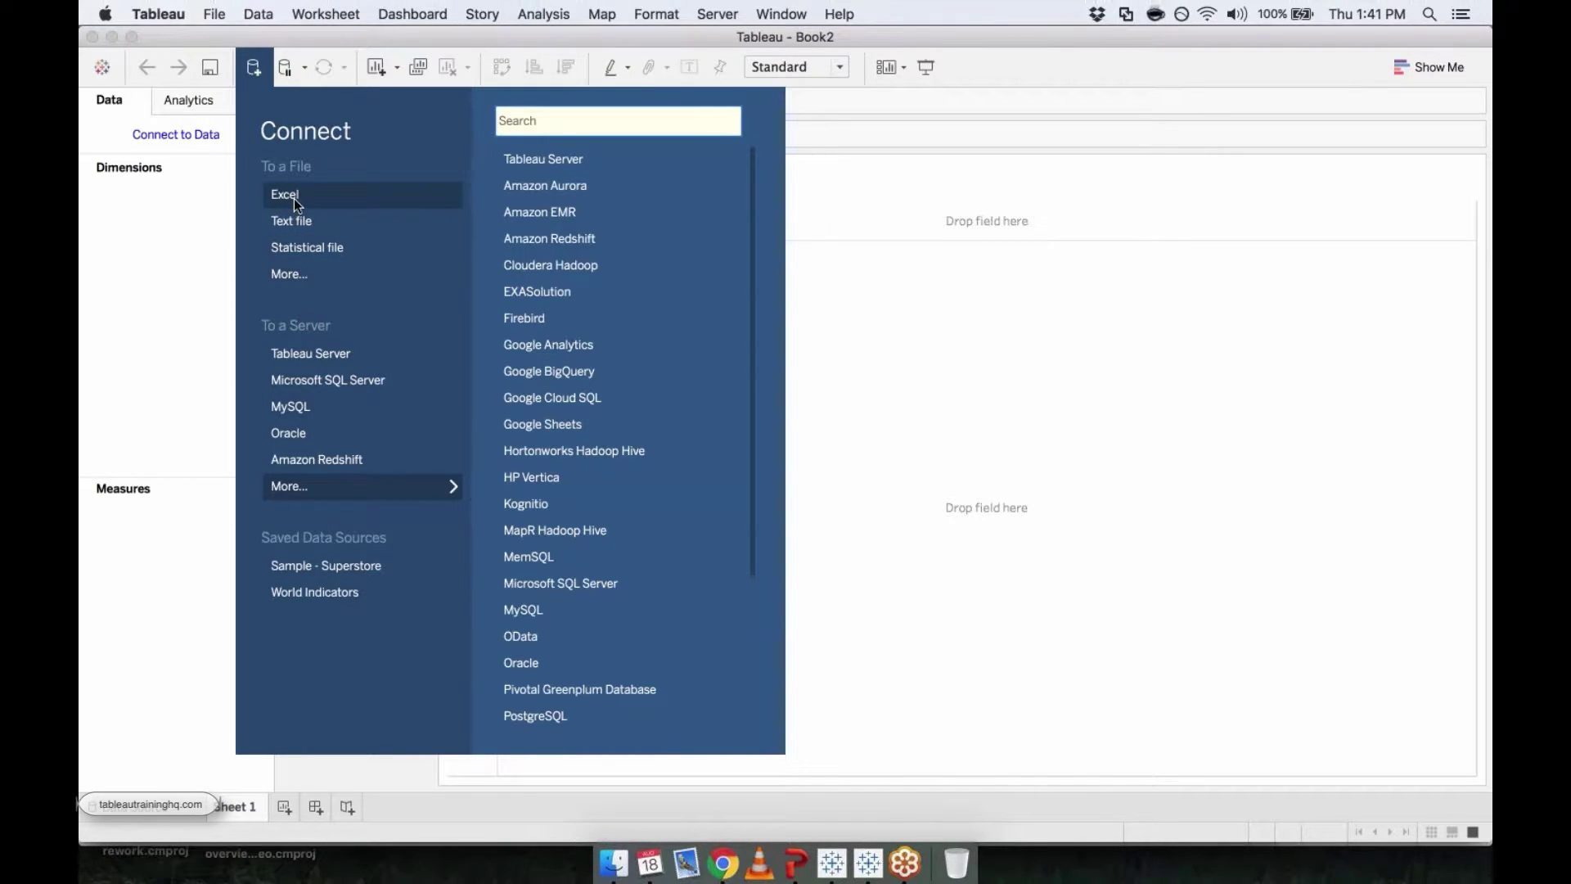
Connect to the Excel workbook Georgia Data for Tableau Training_2.xlsx in Downloads
{"action": "left_click", "coordinate": [293, 199]}
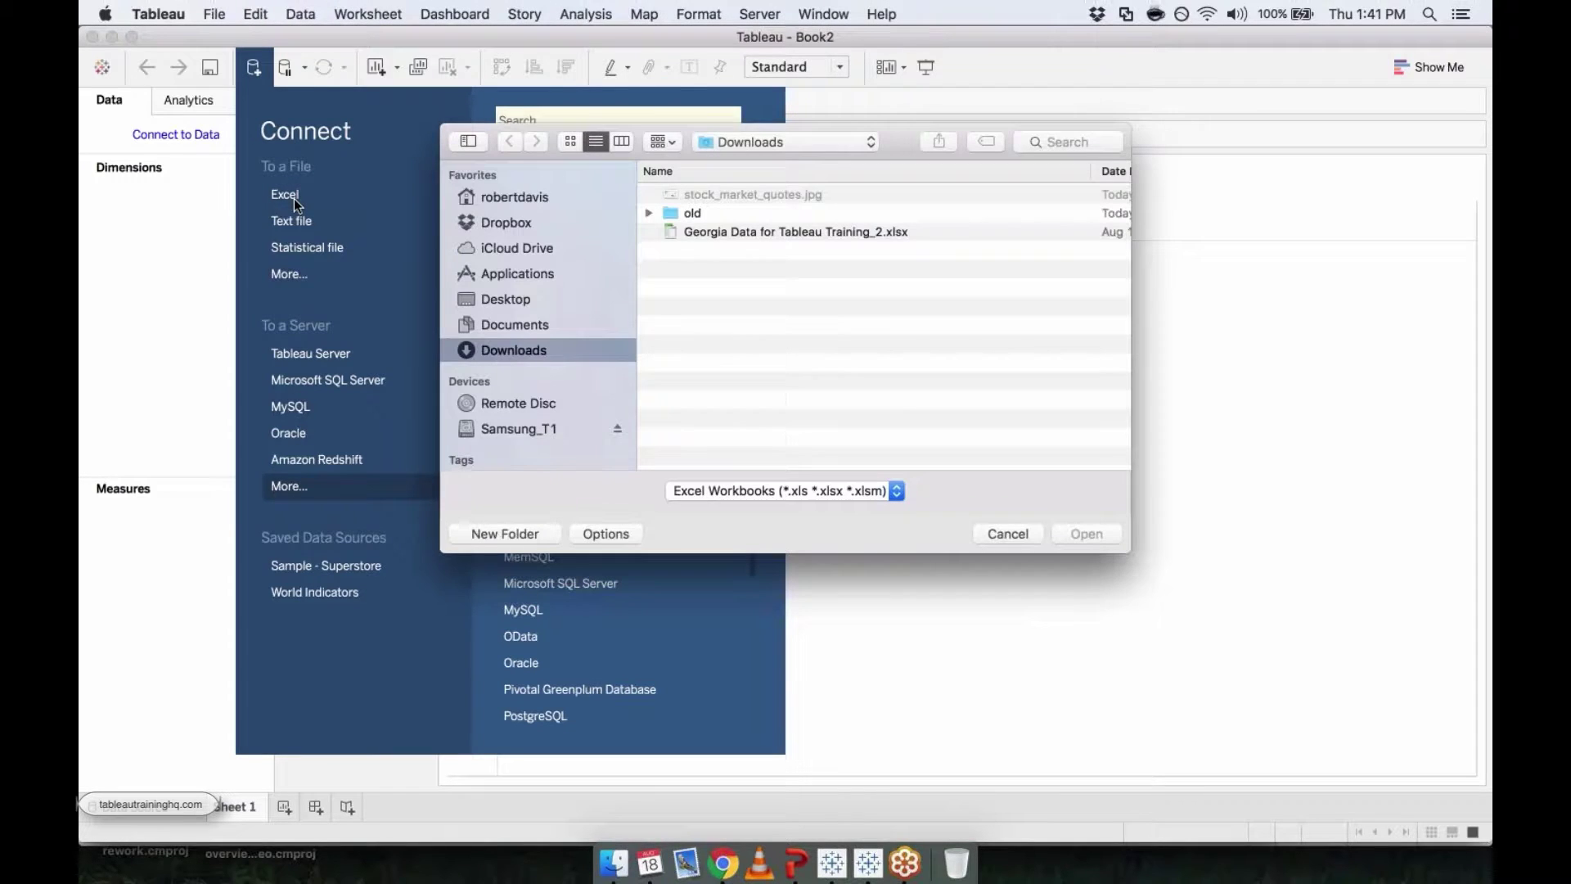
{"action": "left_click", "coordinate": [760, 235]}
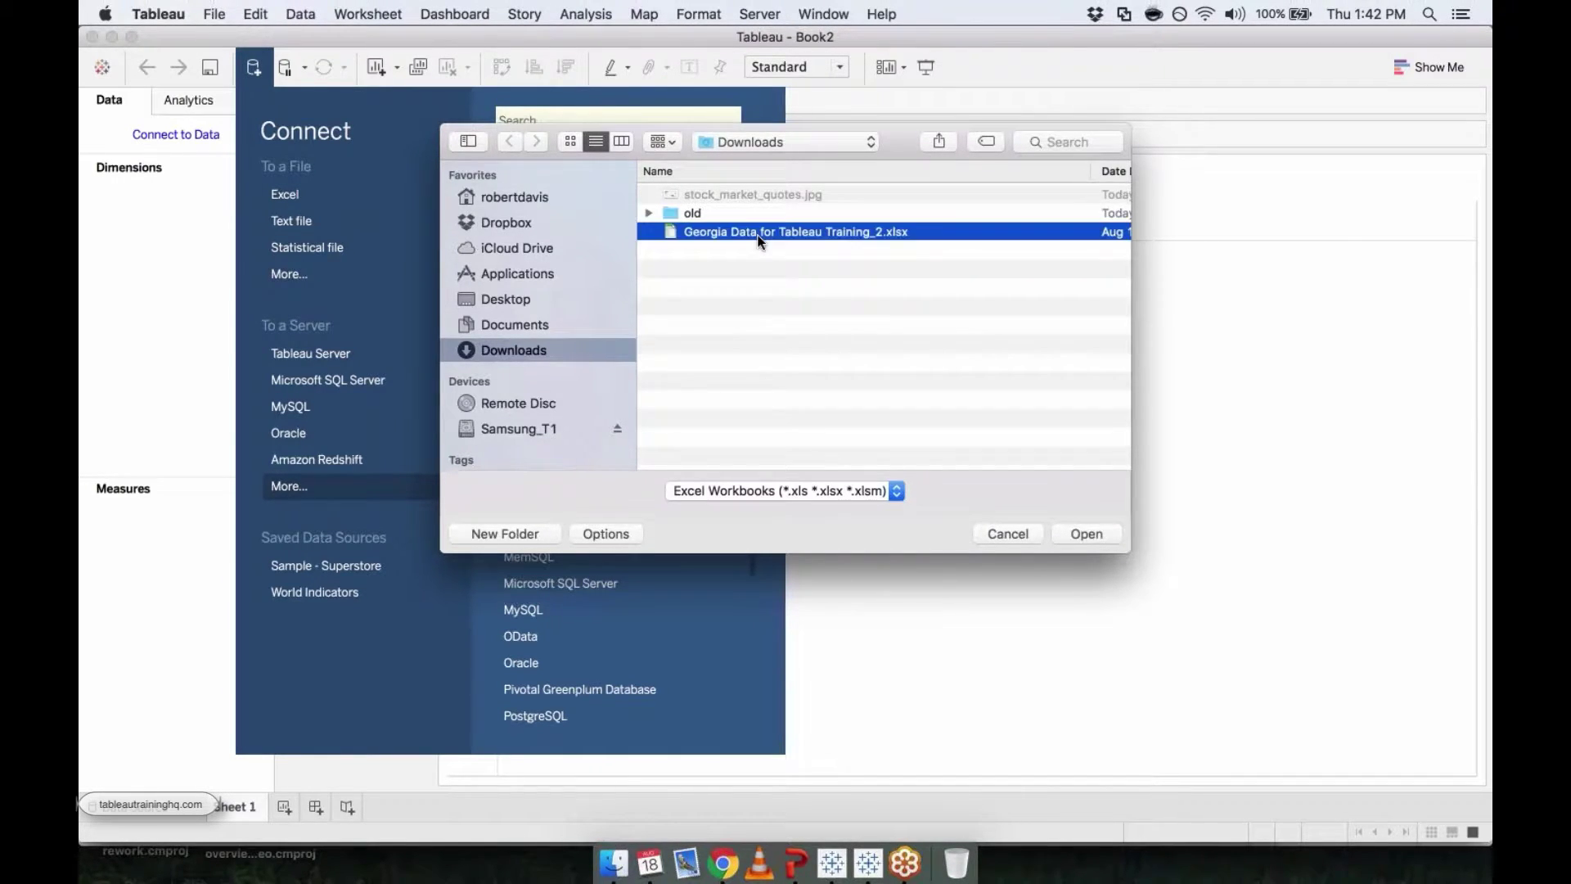
{"action": "key", "text": "Return"}
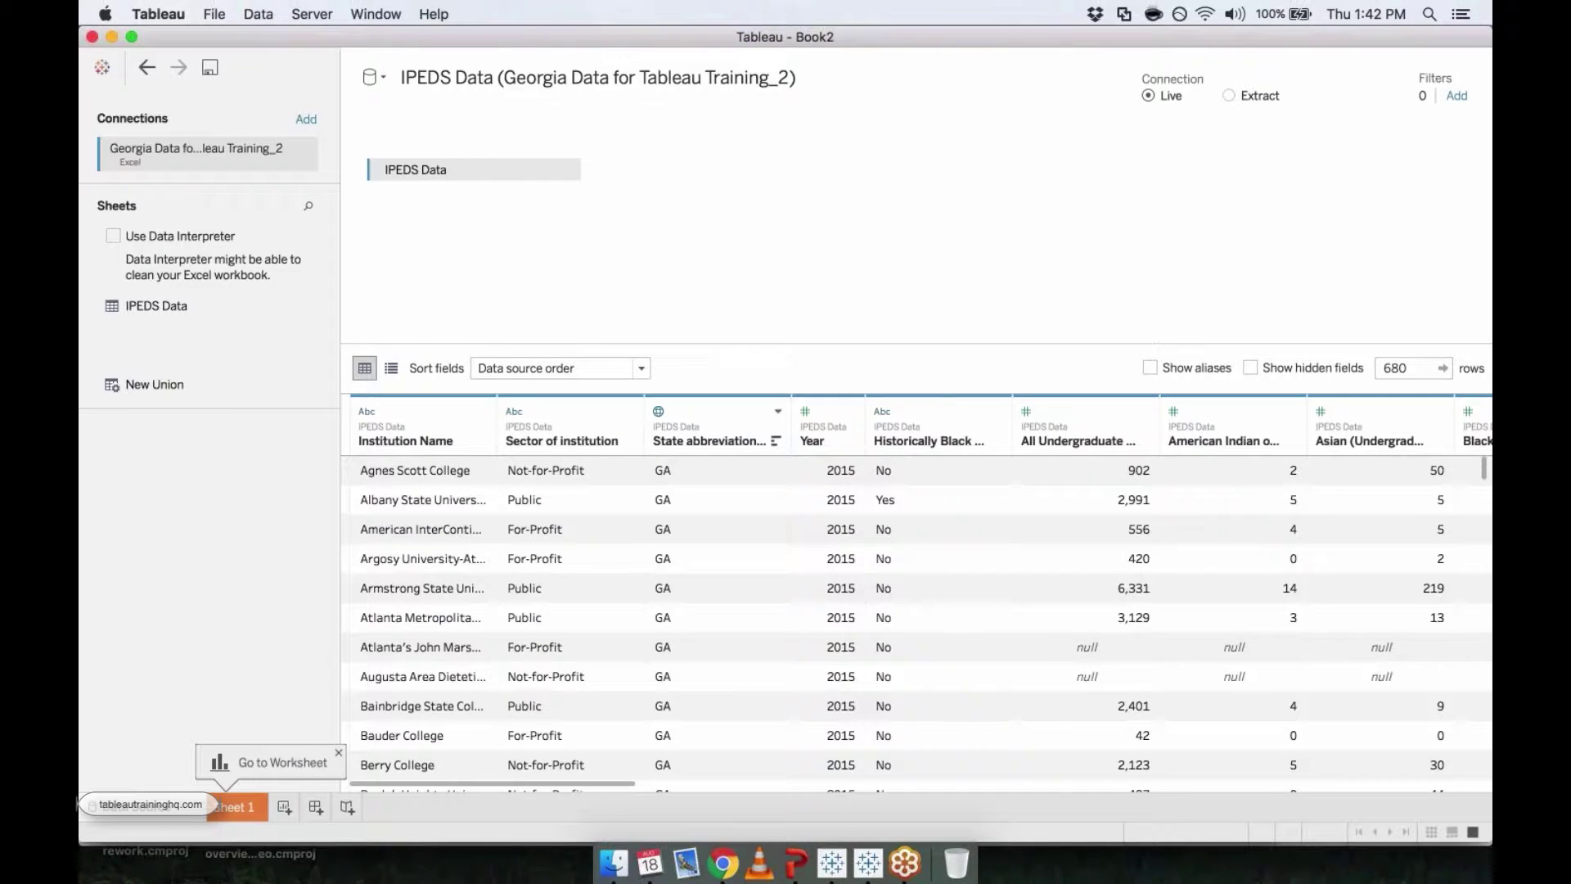
Examine the IPEDS Data columns and the field and data type options available for the FT/FT 8 Year Cohort fields
{"action": "scroll", "coordinate": [917, 614], "scroll_direction": "right", "scroll_amount": 15}
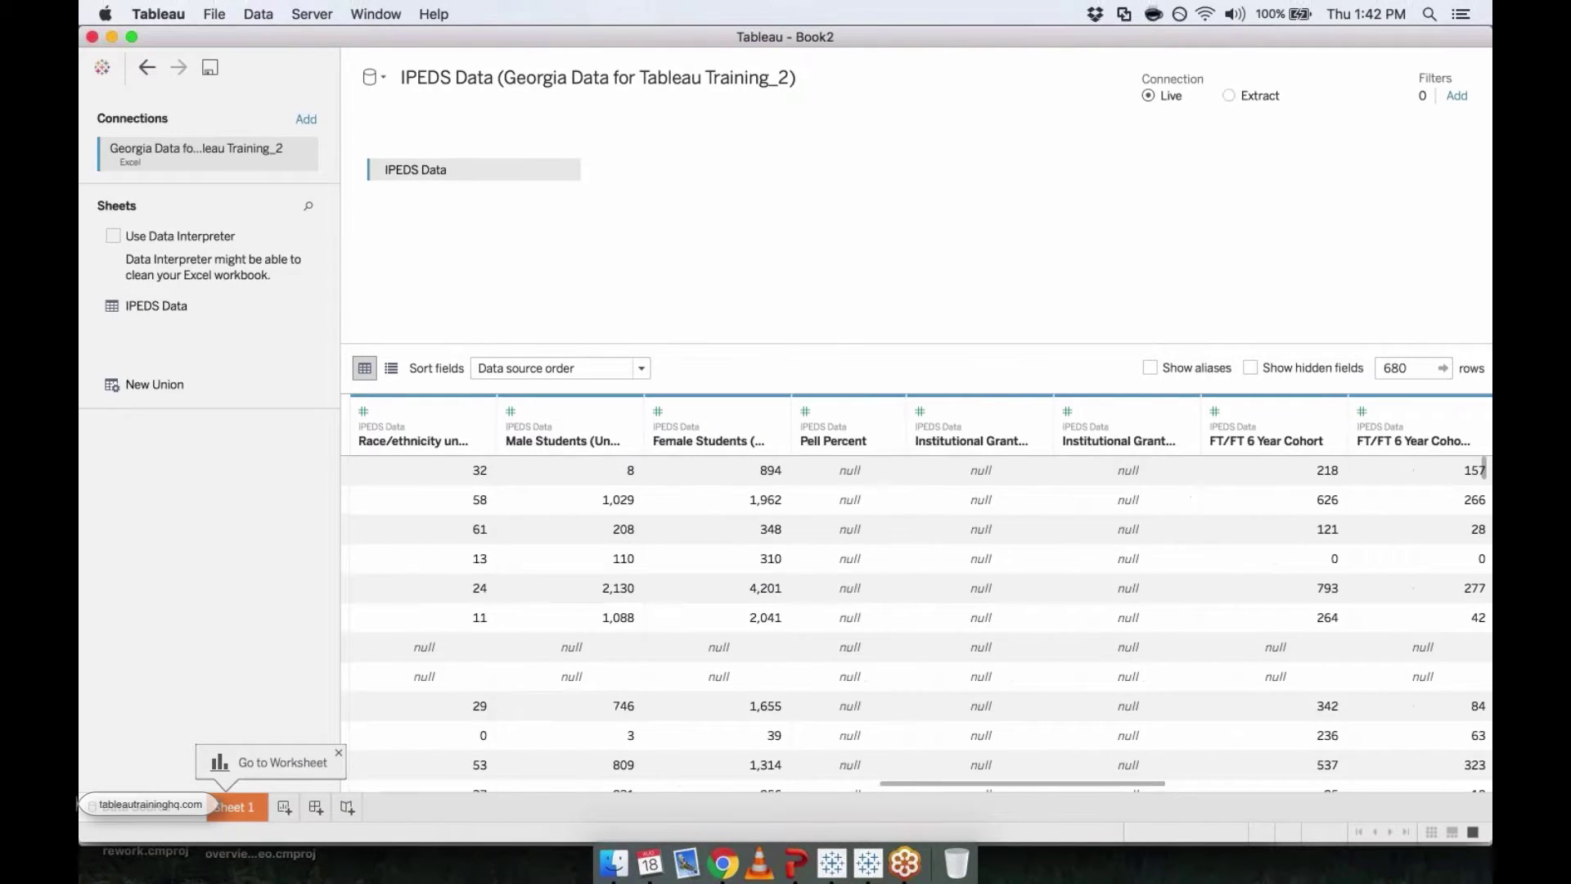
{"action": "scroll", "coordinate": [917, 614], "scroll_direction": "right", "scroll_amount": 5}
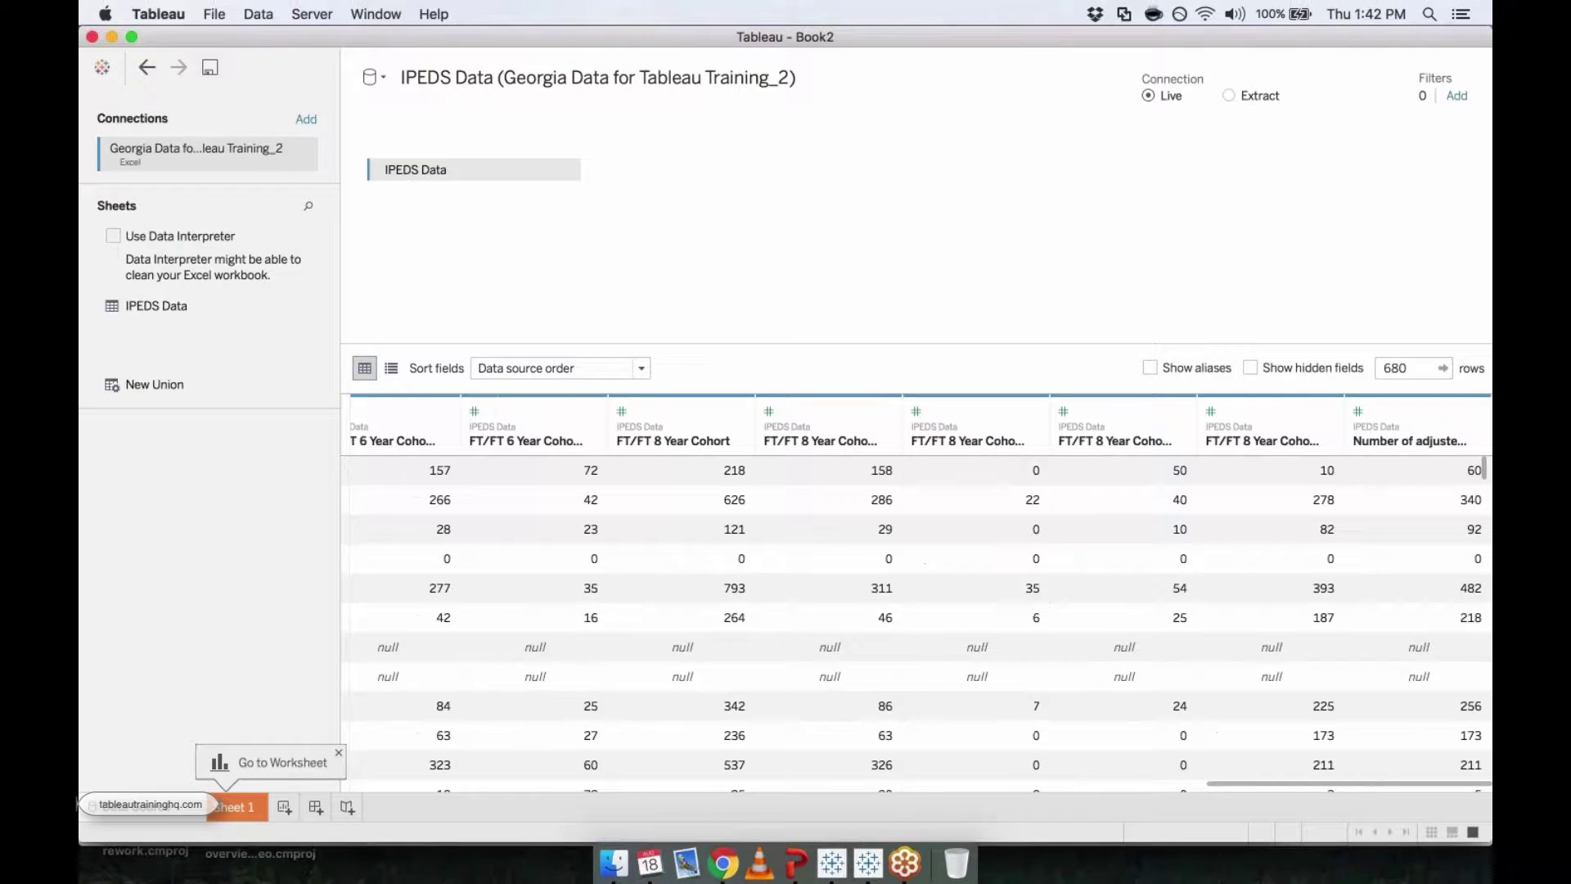
{"action": "left_click", "coordinate": [1036, 412]}
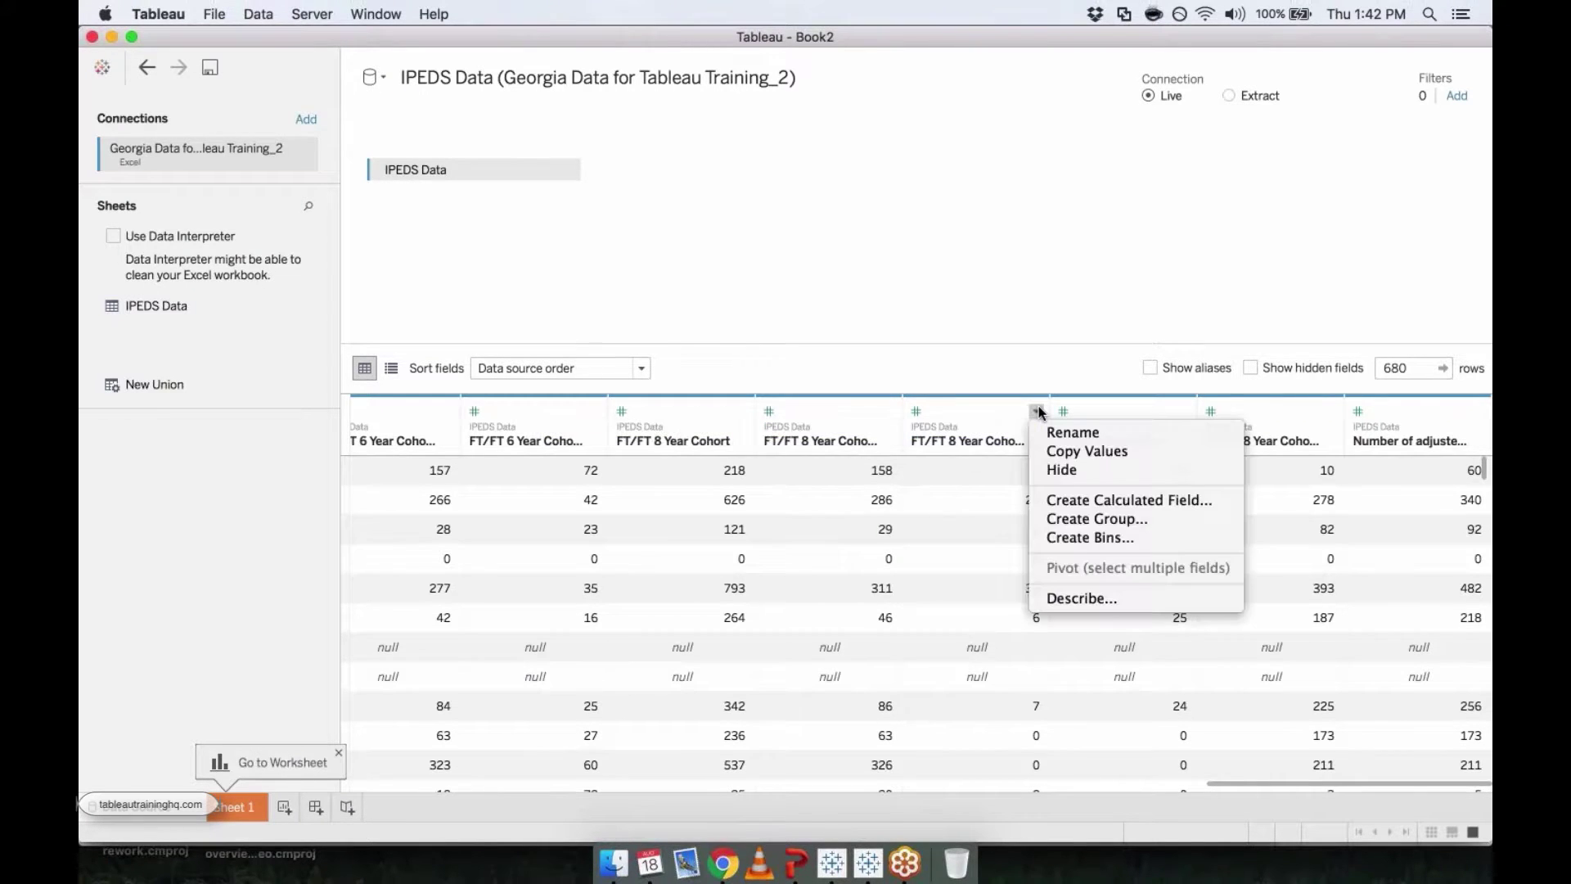
{"action": "left_click", "coordinate": [911, 409]}
{"action": "left_click", "coordinate": [914, 410]}
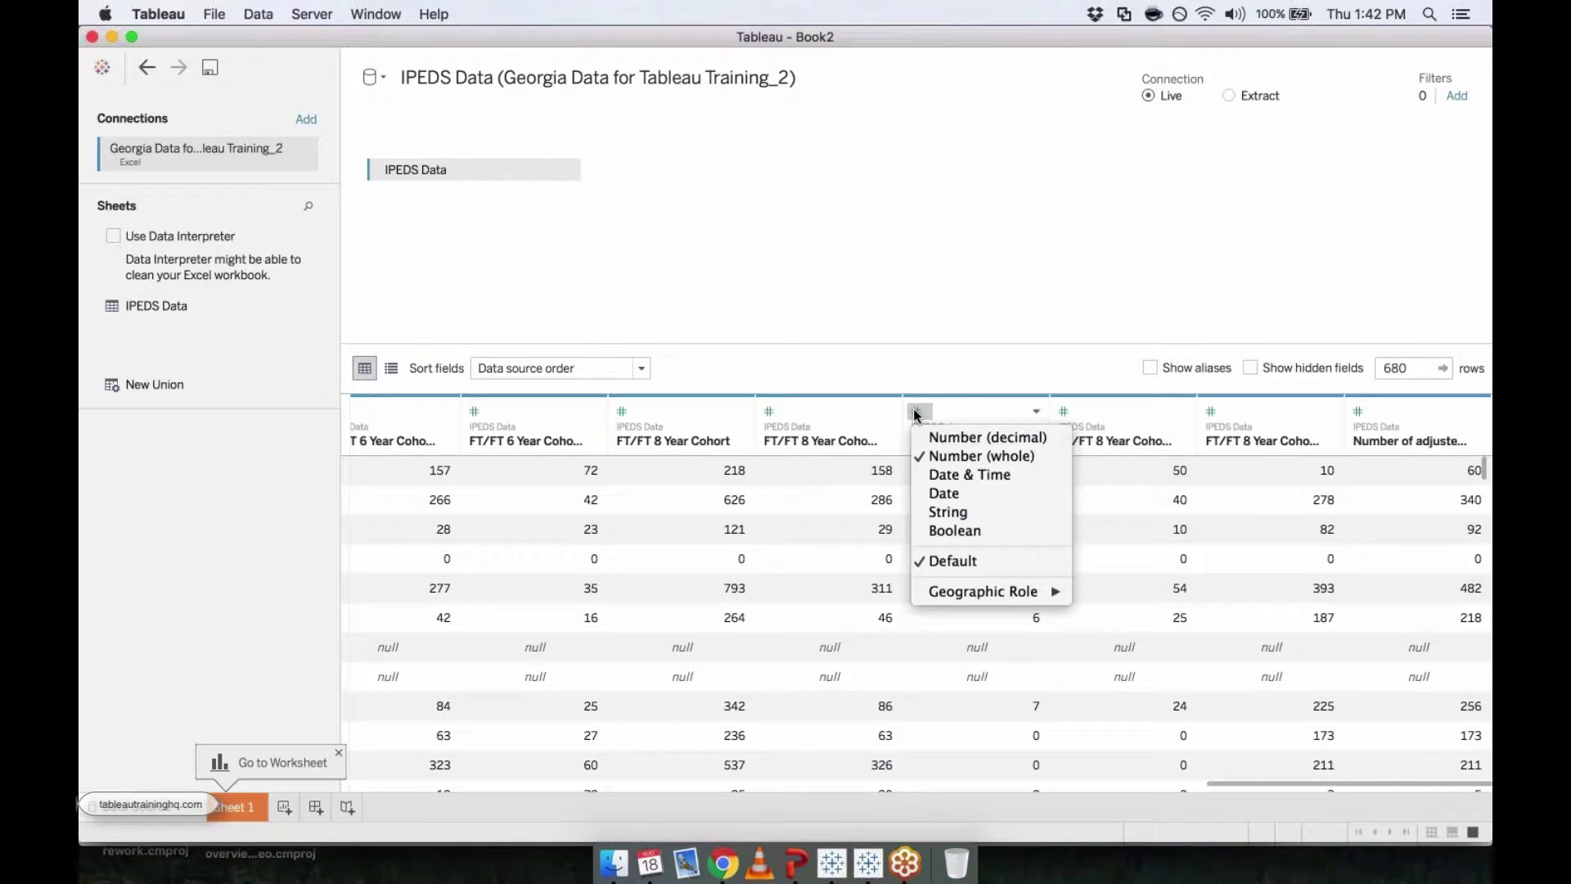
{"action": "left_click", "coordinate": [947, 437]}
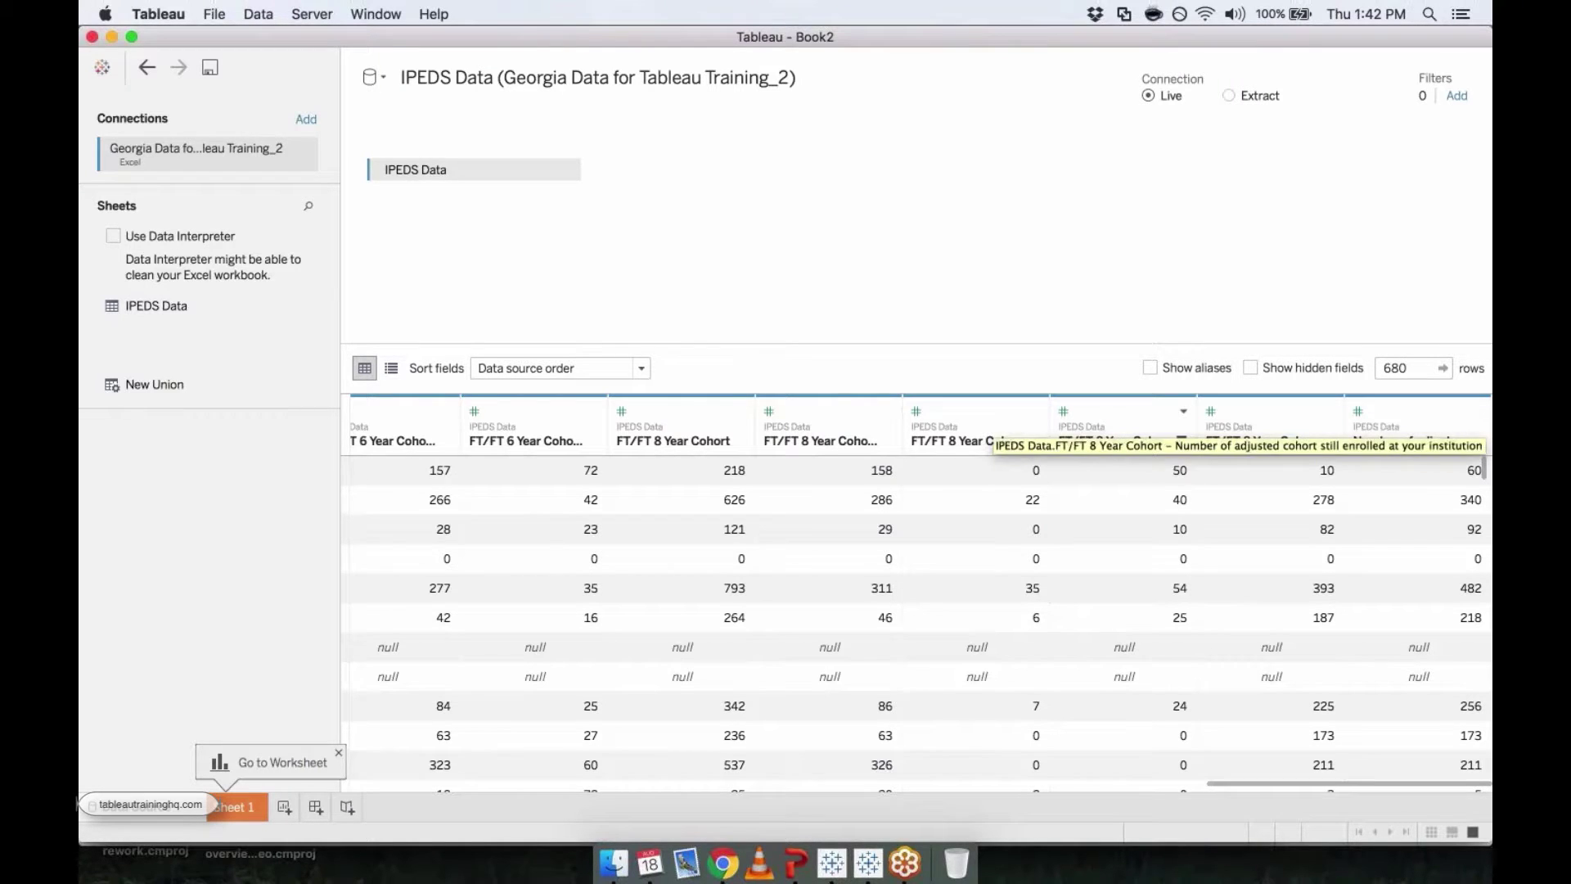
{"action": "left_click", "coordinate": [1065, 412]}
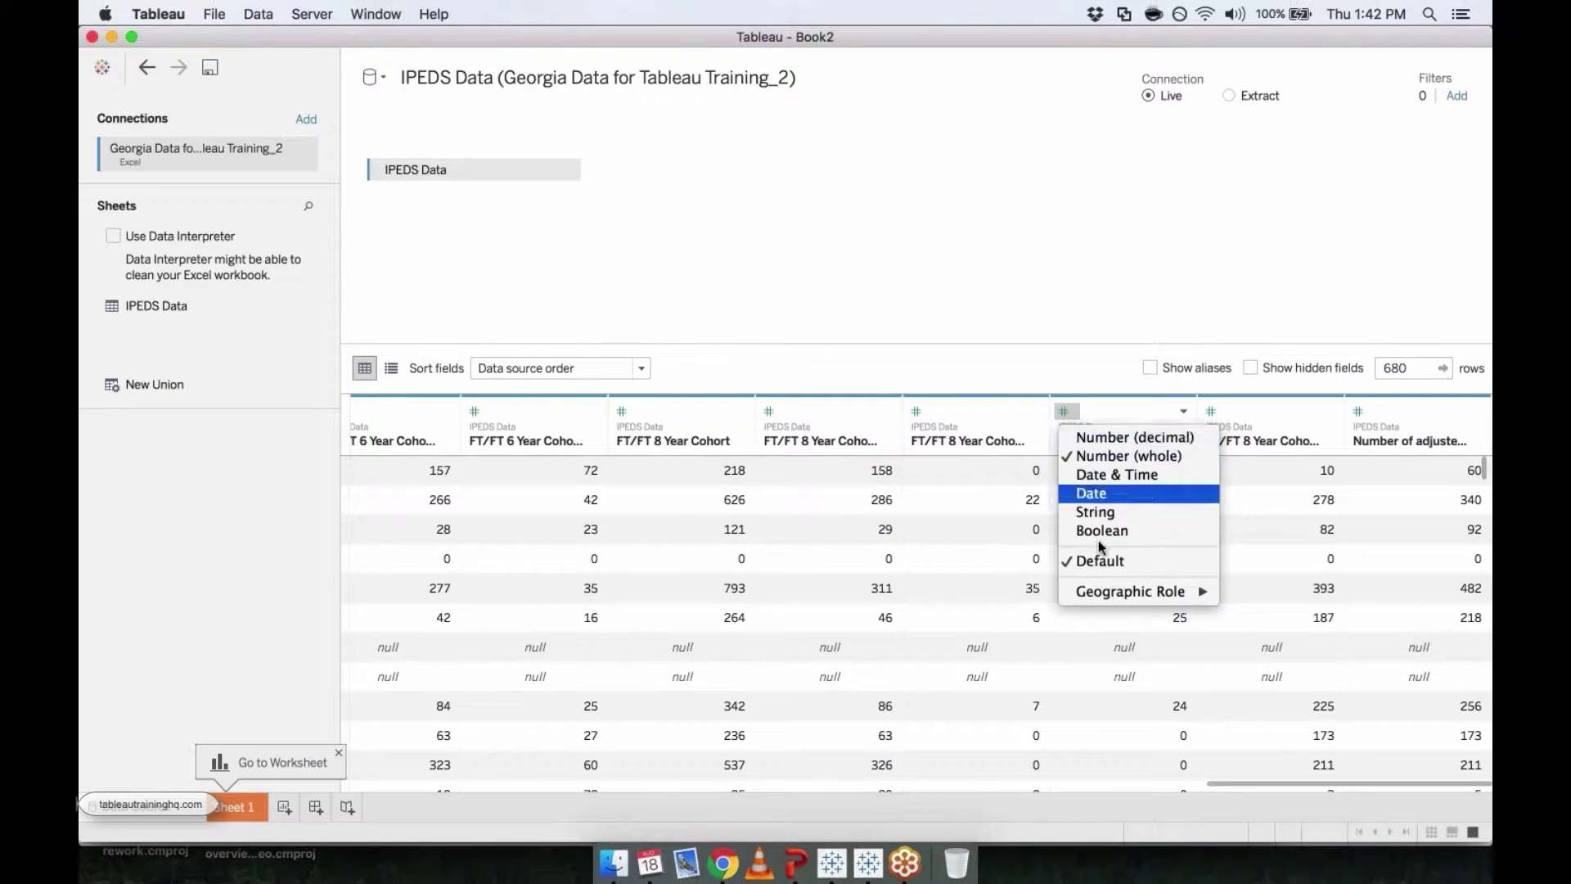
{"action": "left_click", "coordinate": [1065, 406]}
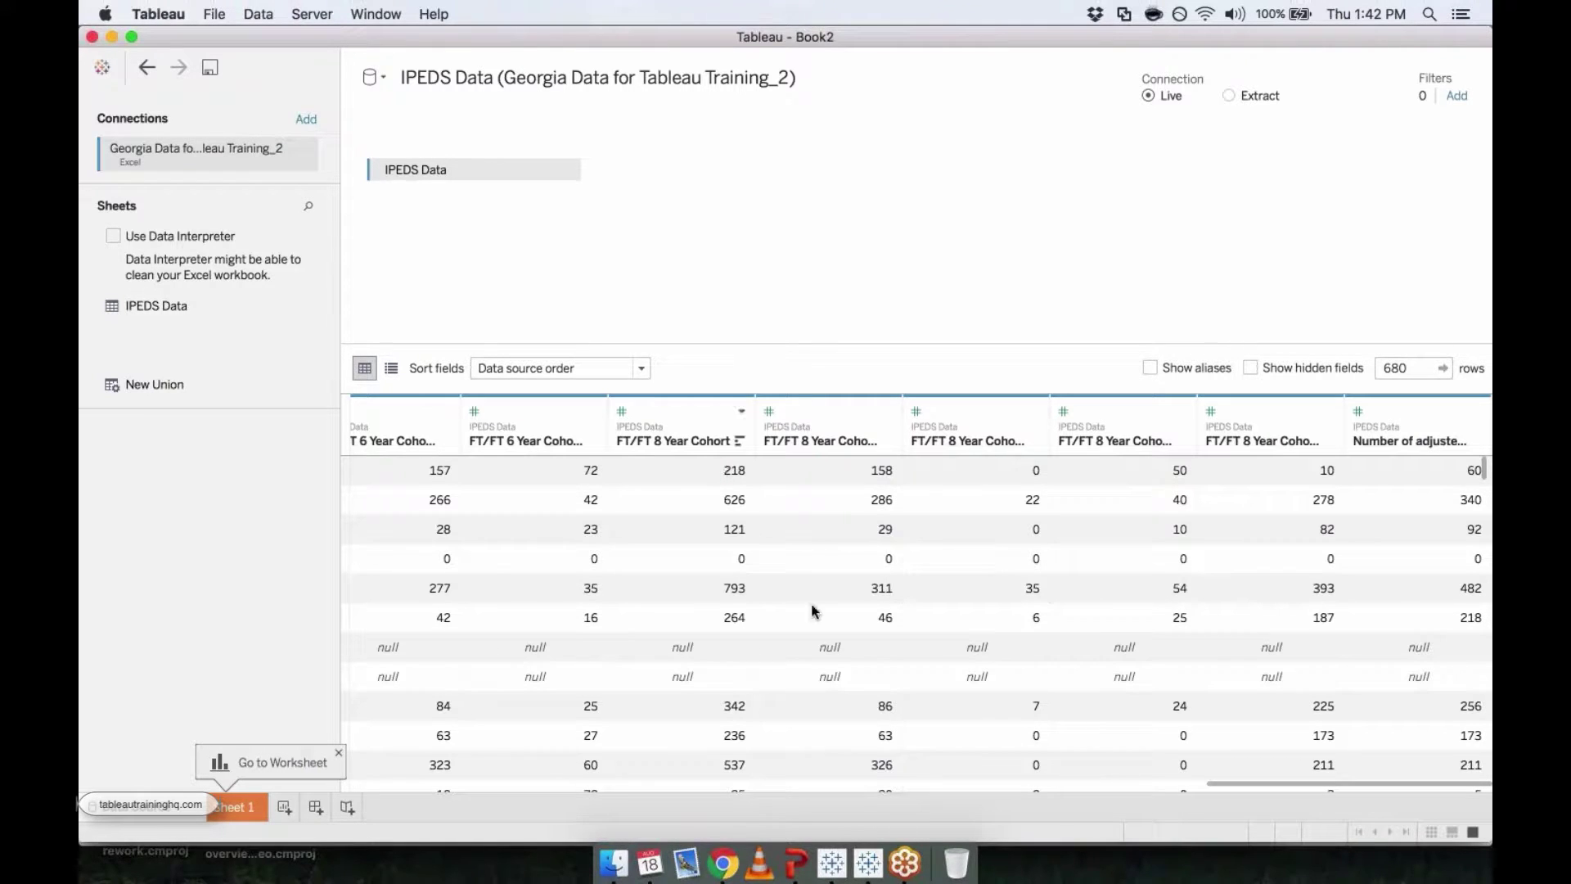
Go to the first worksheet and rename it "W1a - Num Students by Sector"
{"action": "left_click", "coordinate": [238, 804]}
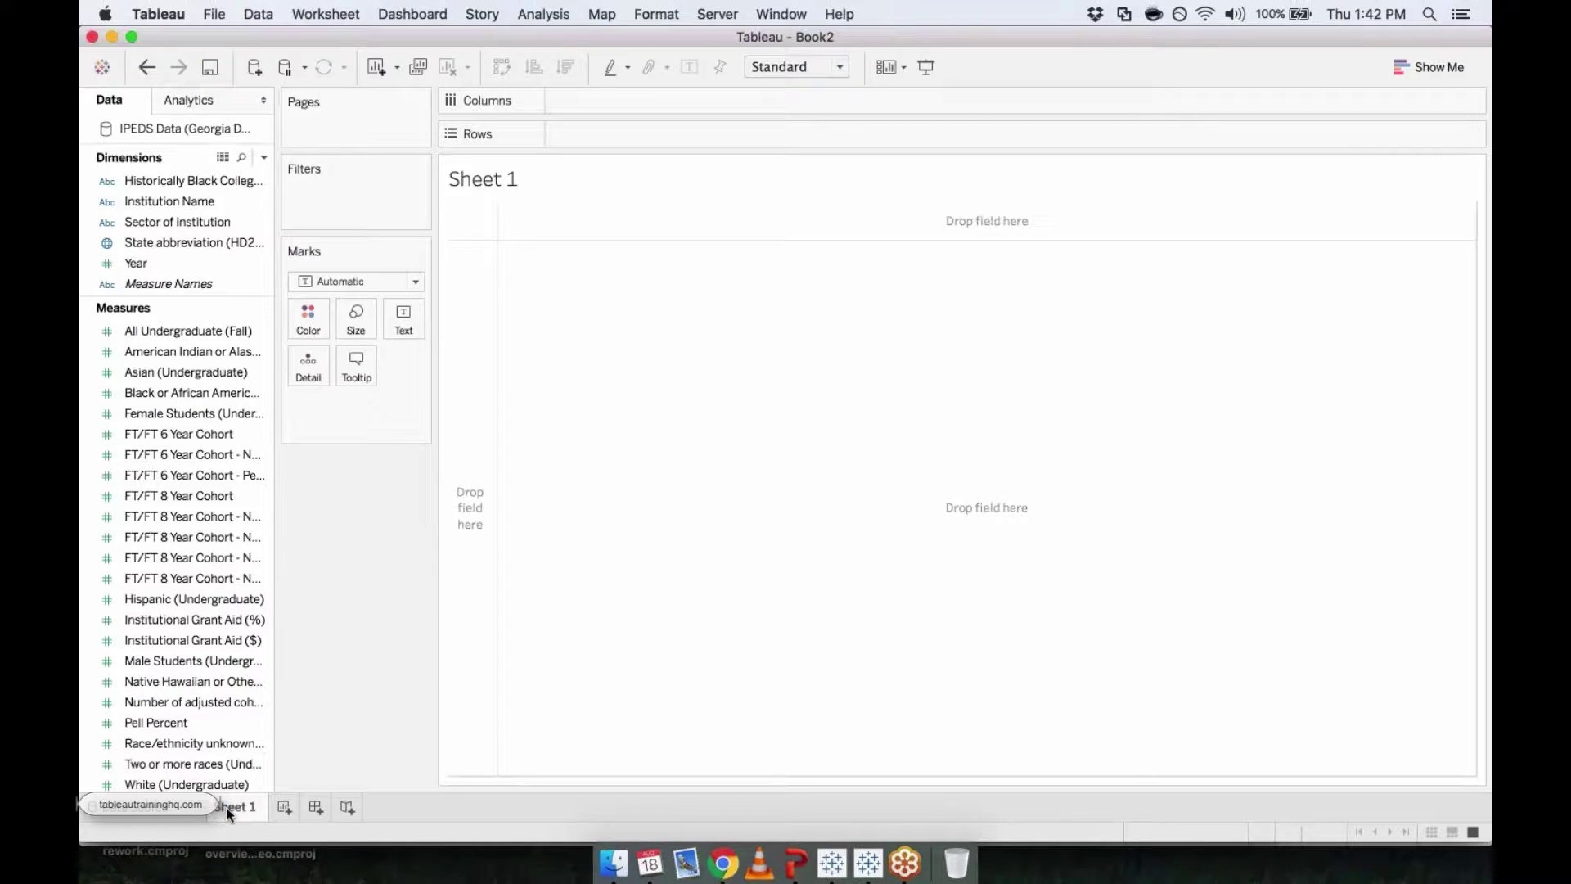
{"action": "mouse_move", "coordinate": [229, 808]}
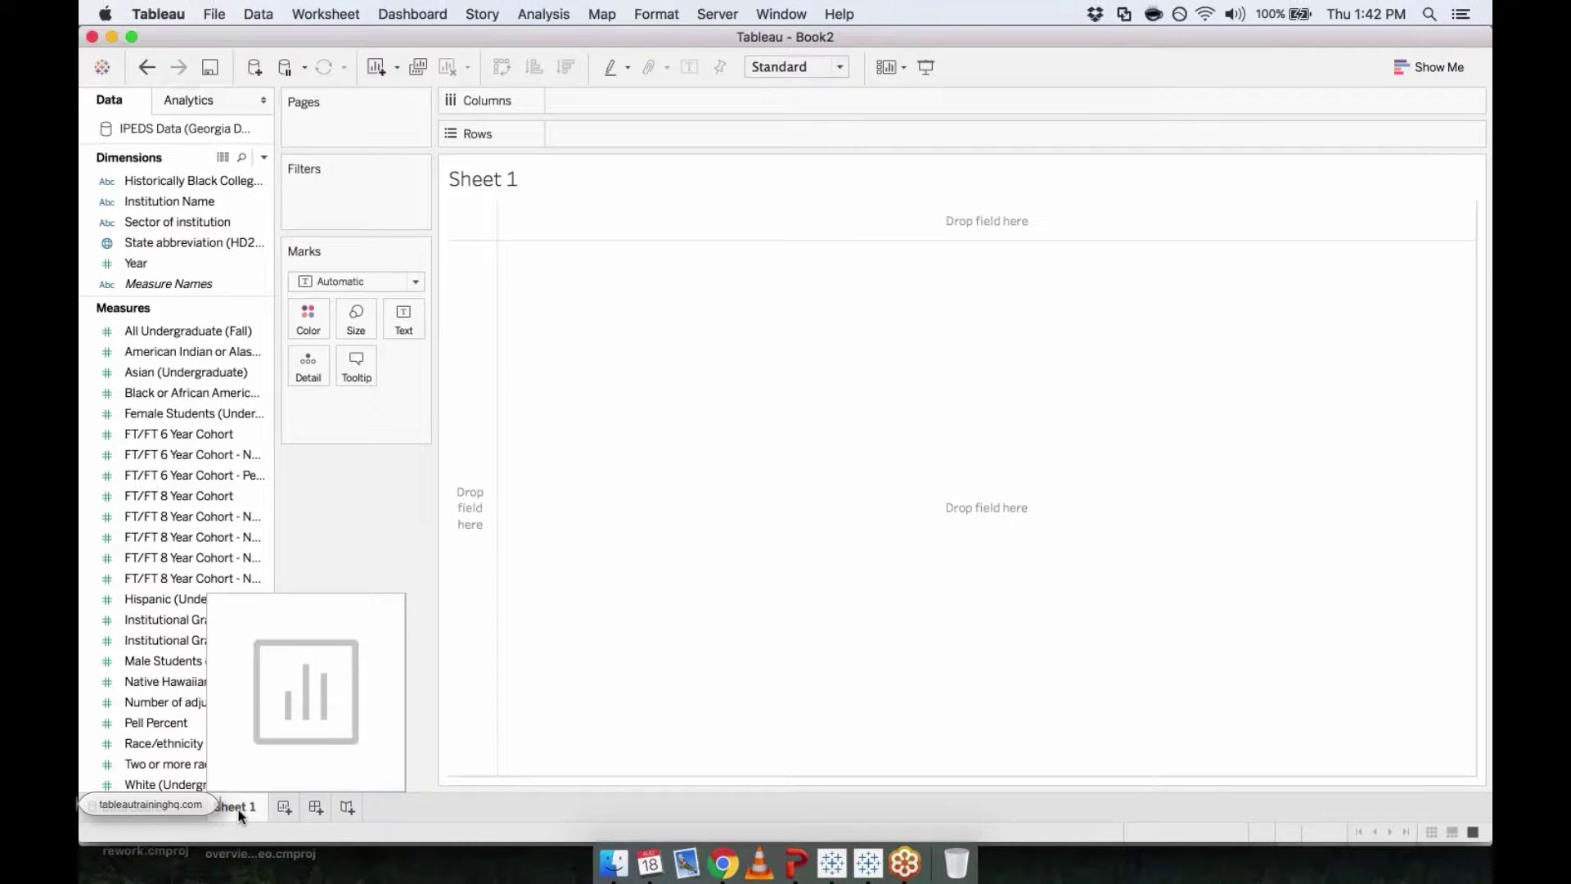
{"action": "double_click", "coordinate": [238, 808]}
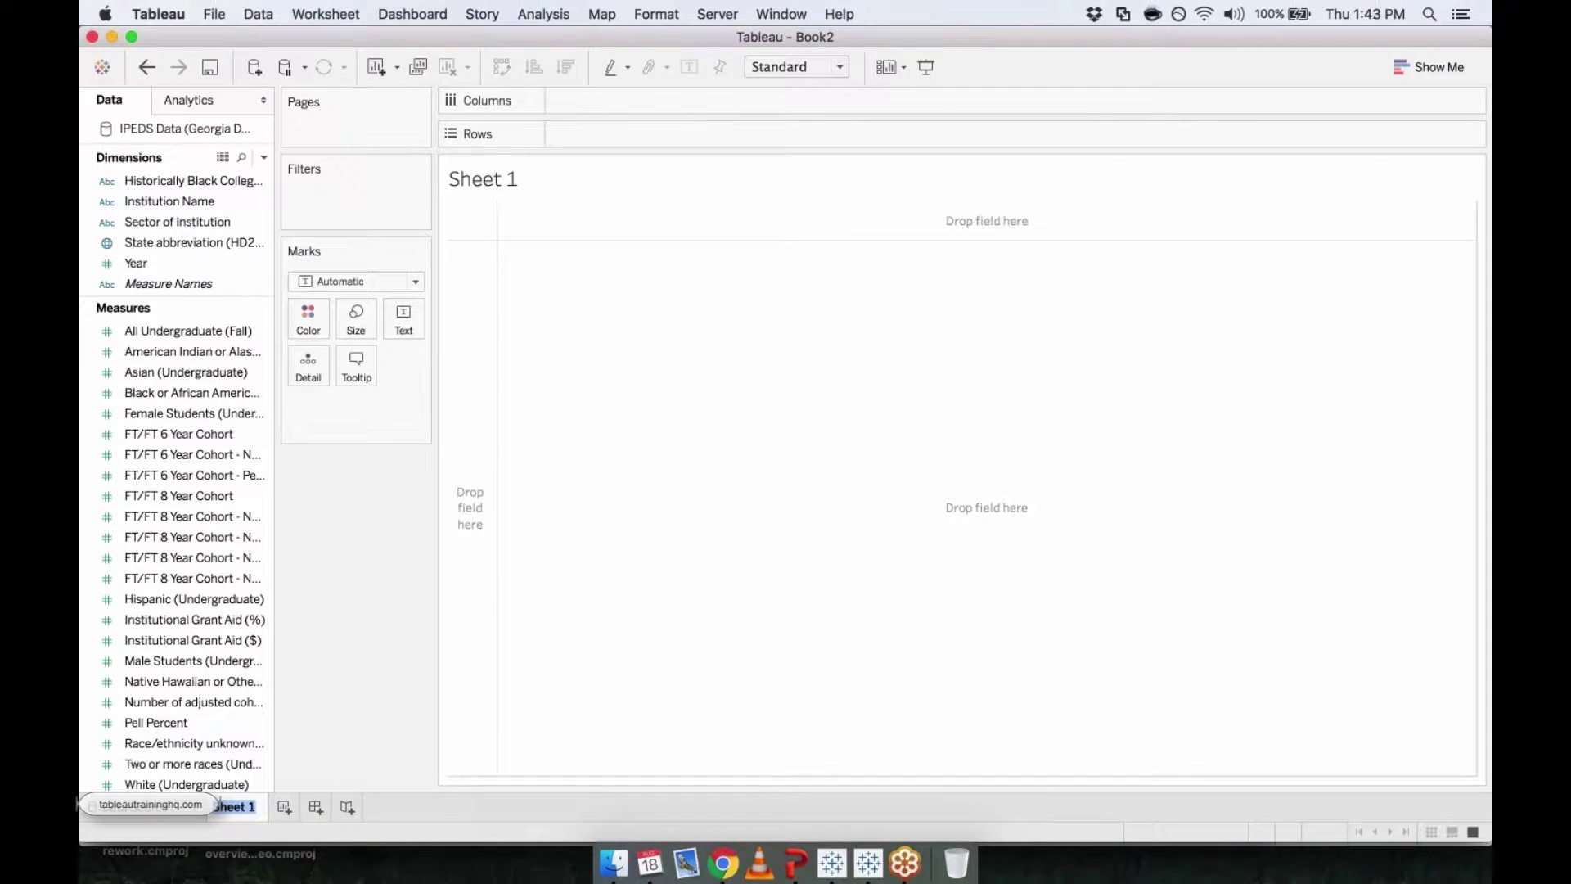
{"action": "type", "text": "M1a - Num"}
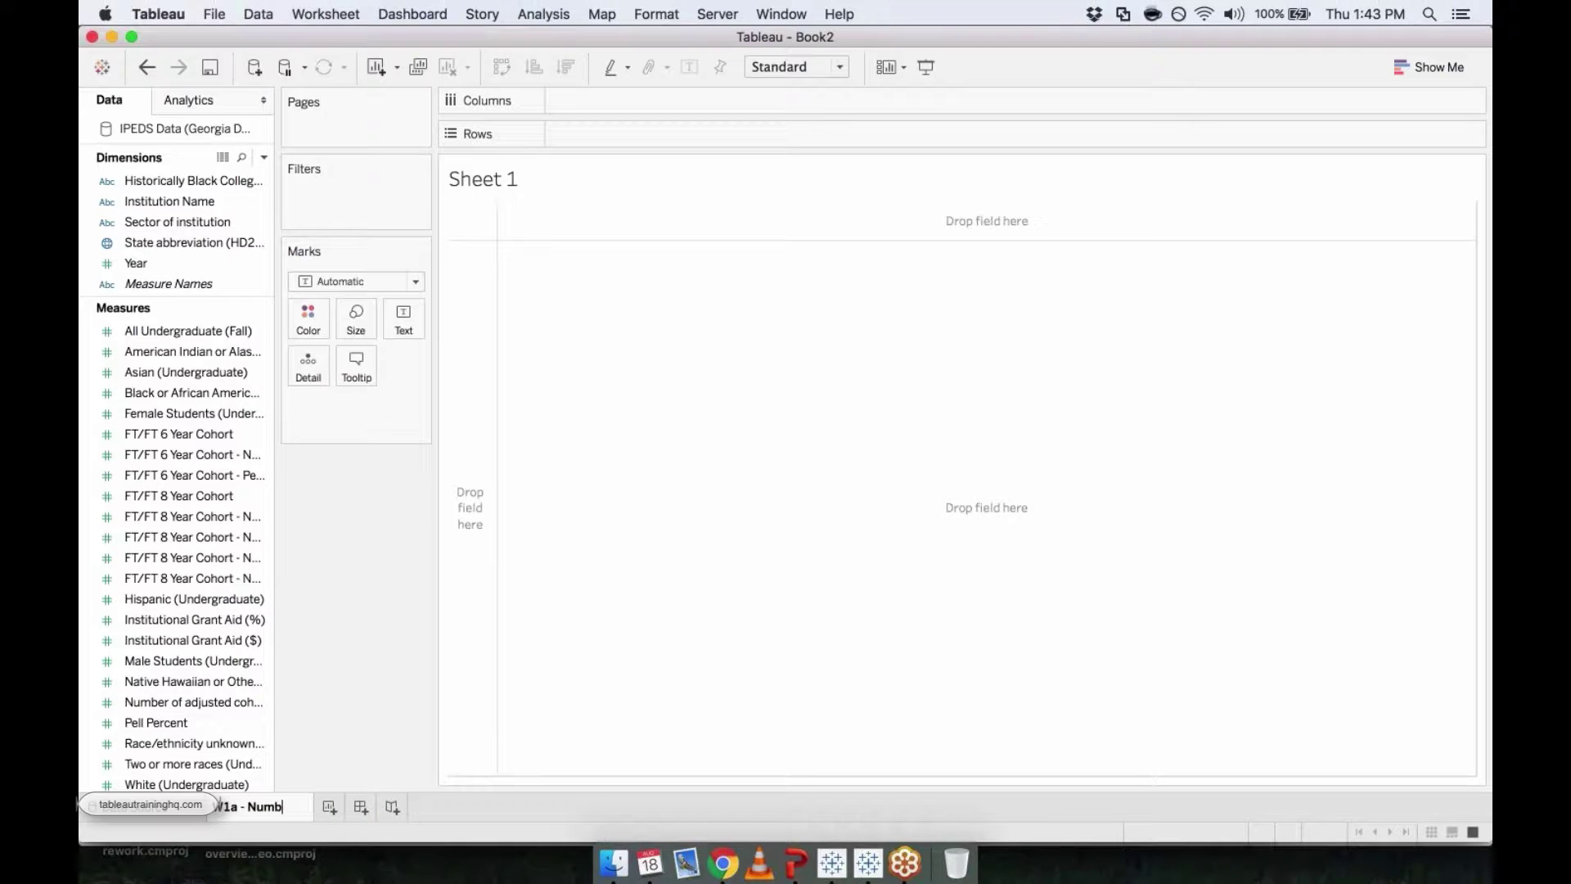
{"action": "type", "text": " Students by S"}
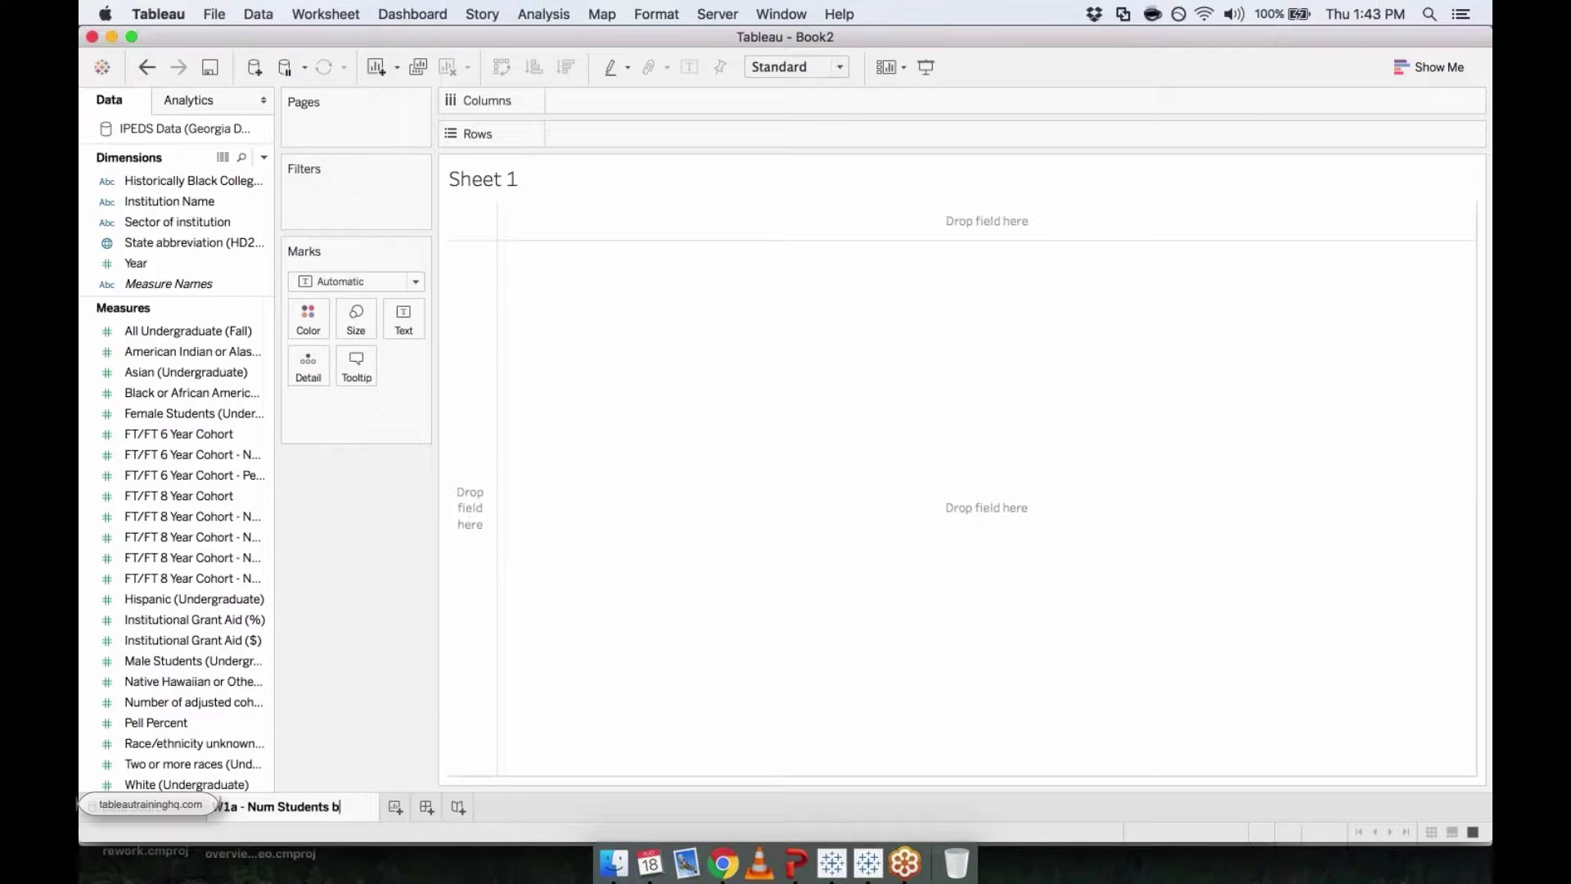
{"action": "type", "text": "ector"}
{"action": "key", "text": "Return"}
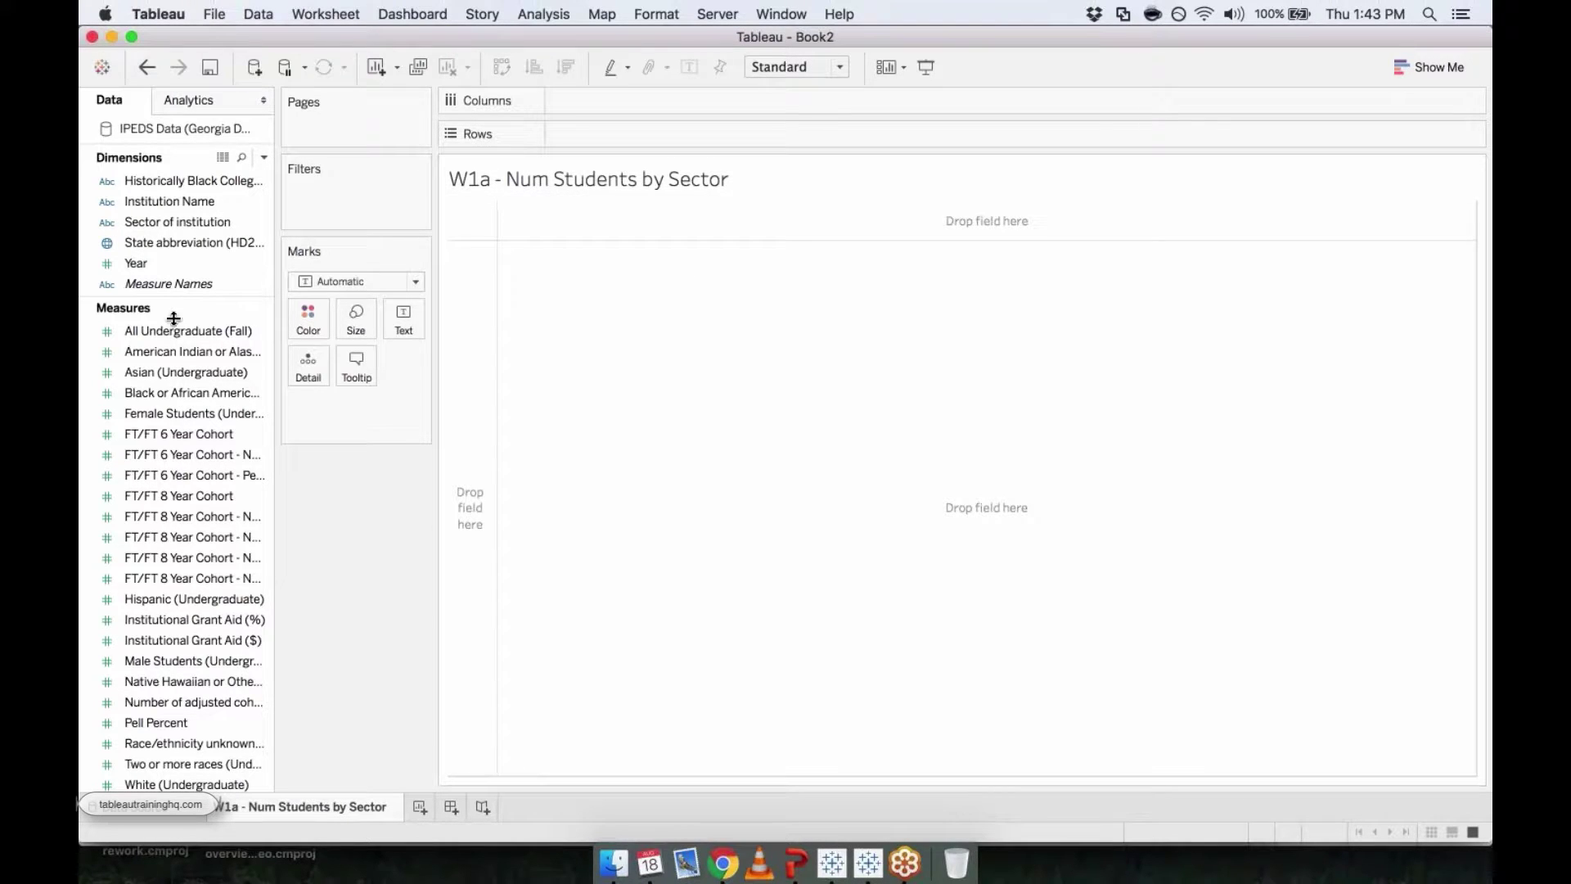
Widen the field list so the names are readable, and add All Undergraduate (Fall) to the view as a row measure
{"action": "left_click", "coordinate": [119, 331]}
{"action": "left_click_drag", "start_coordinate": [275, 336], "coordinate": [390, 346]}
{"action": "left_click", "coordinate": [185, 333]}
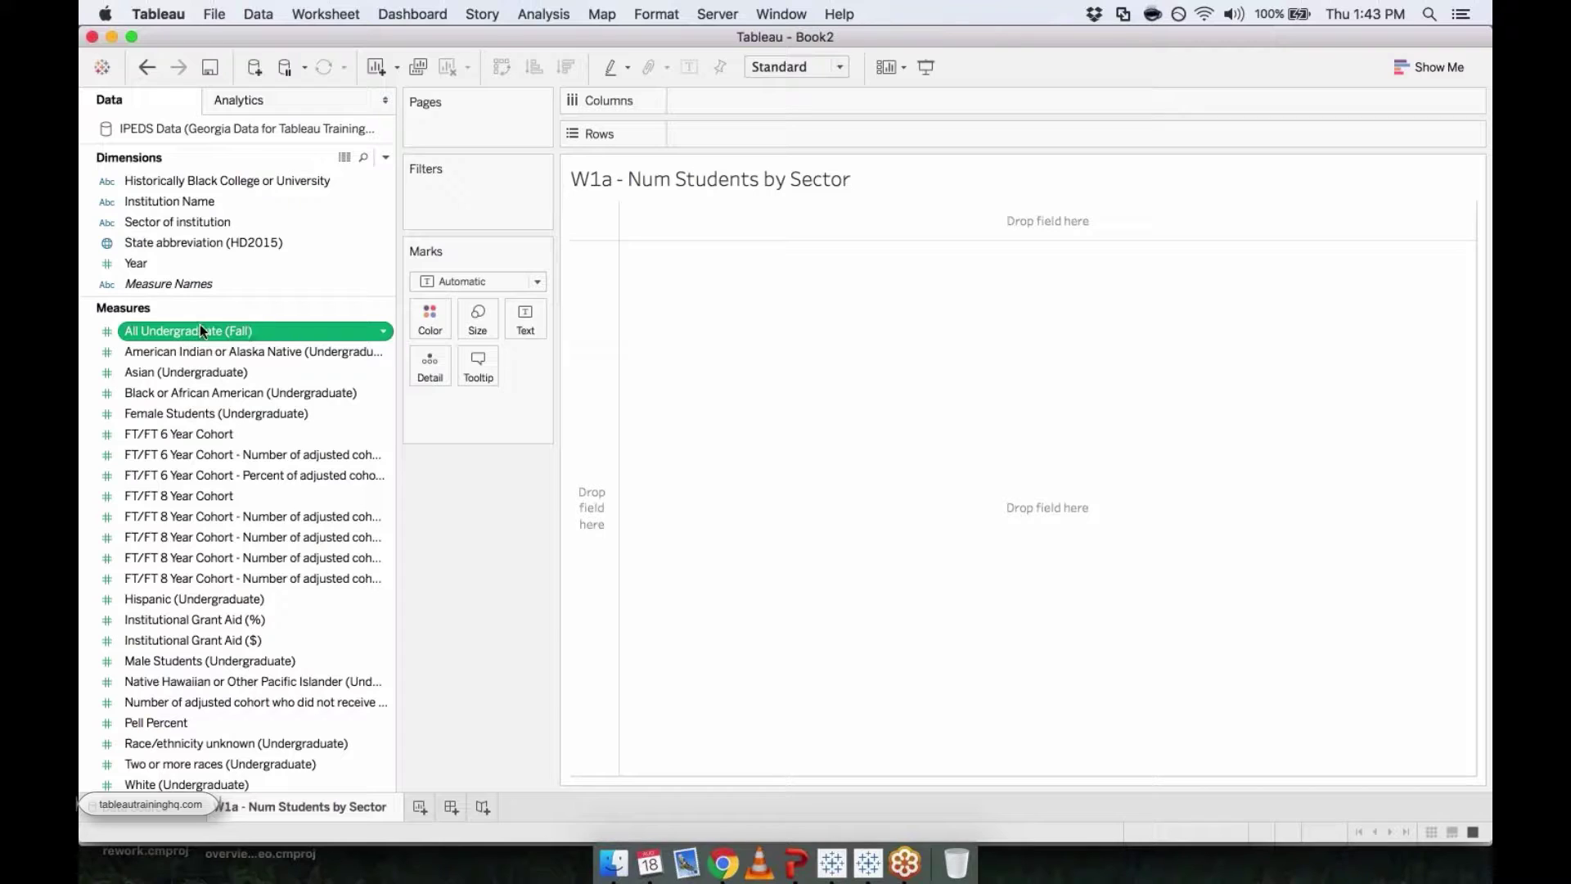
{"action": "double_click", "coordinate": [164, 331]}
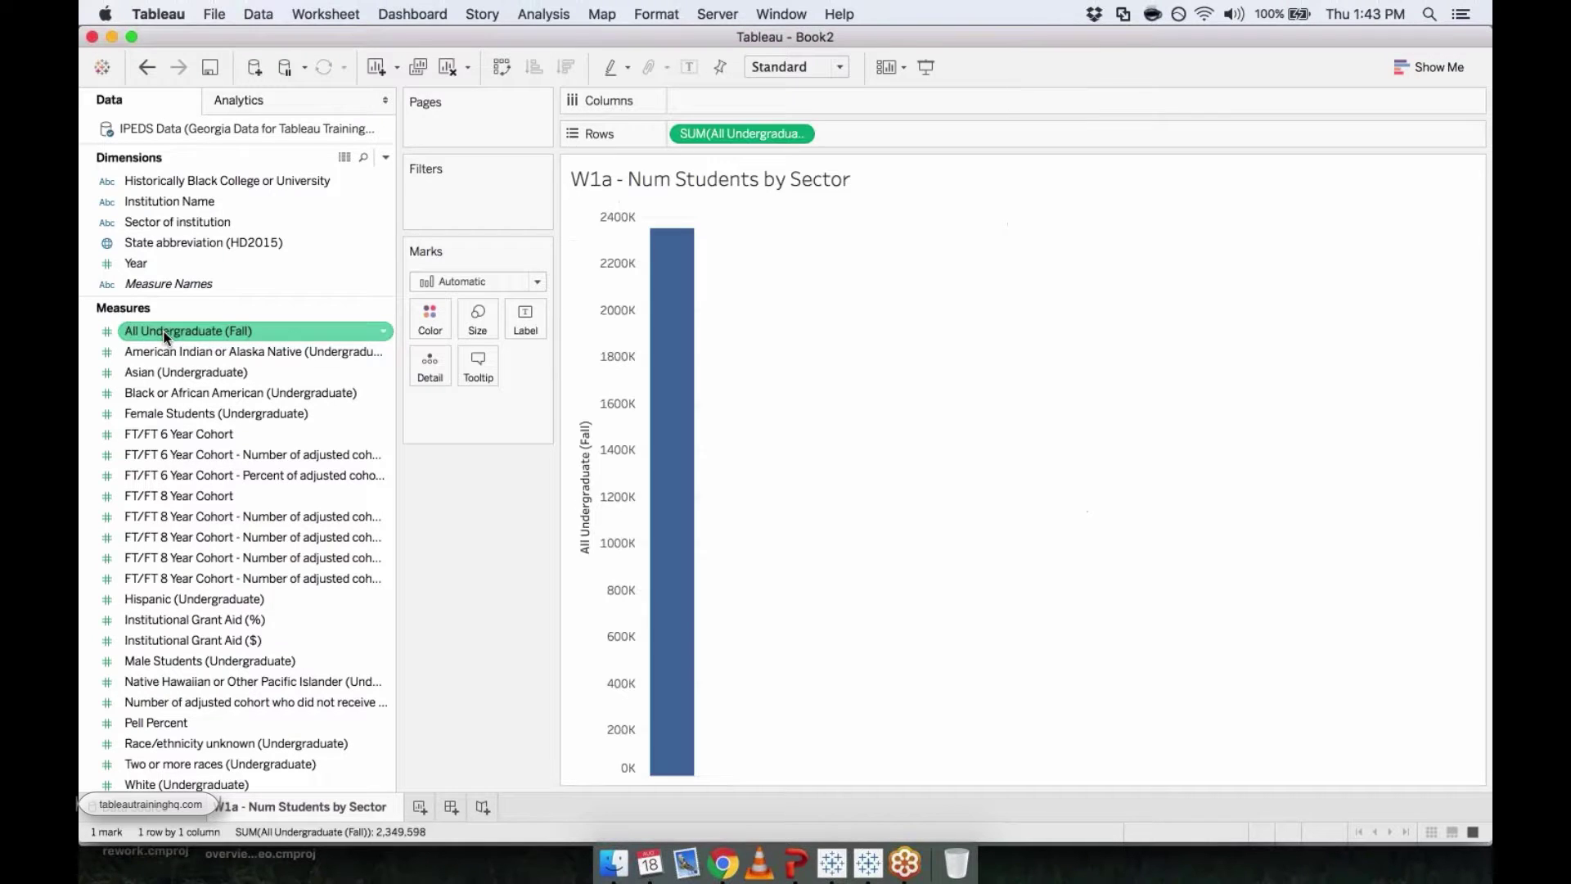
{"action": "mouse_move", "coordinate": [680, 286]}
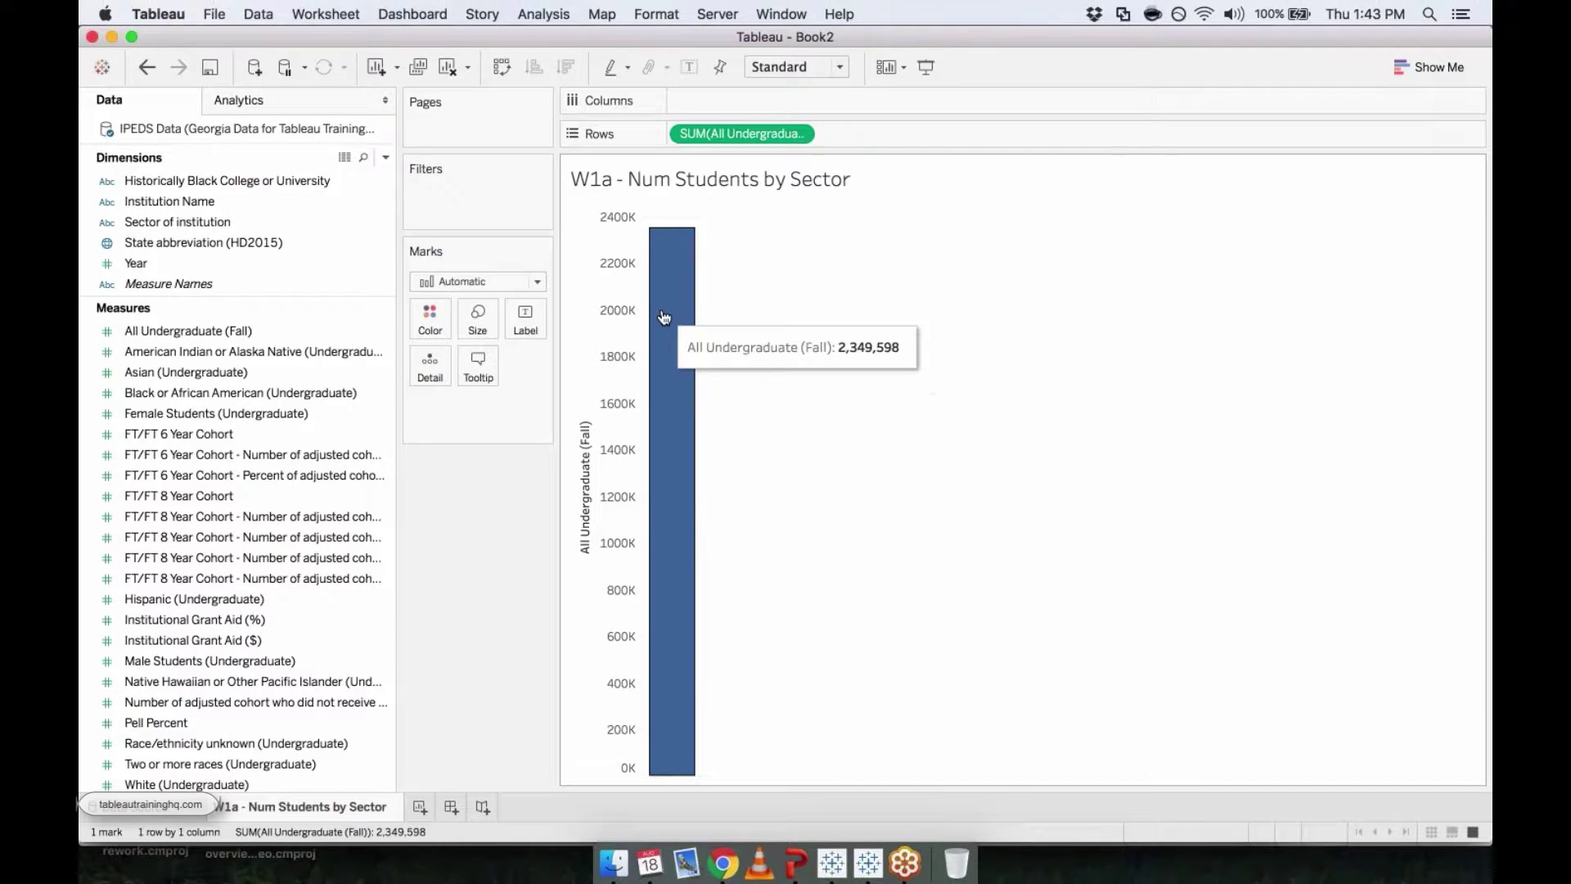
{"action": "left_click", "coordinate": [152, 226]}
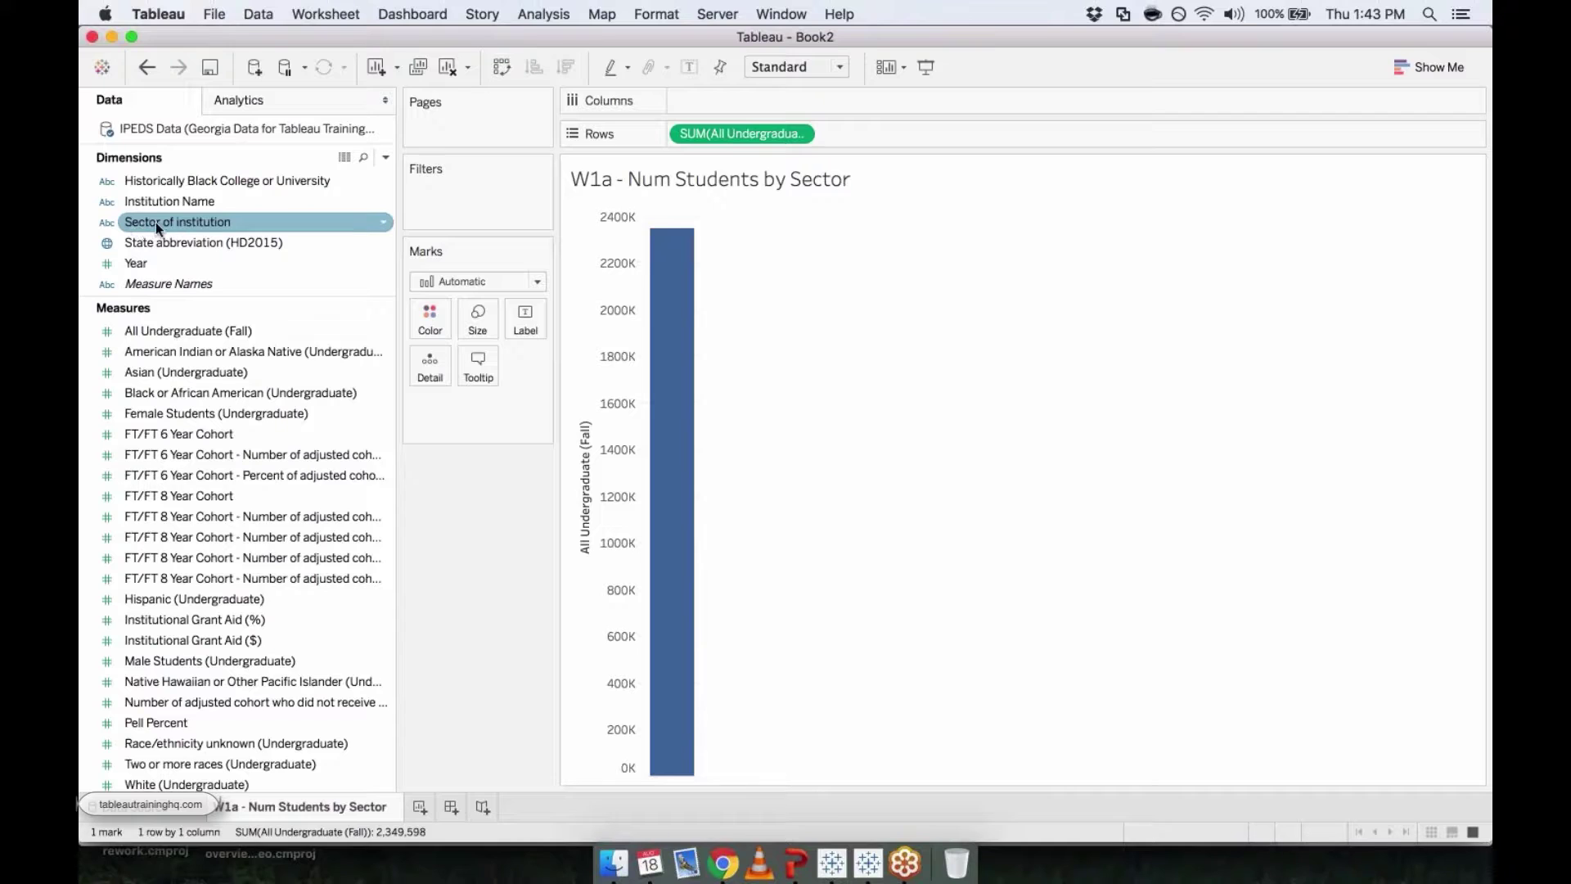
{"action": "double_click", "coordinate": [155, 223]}
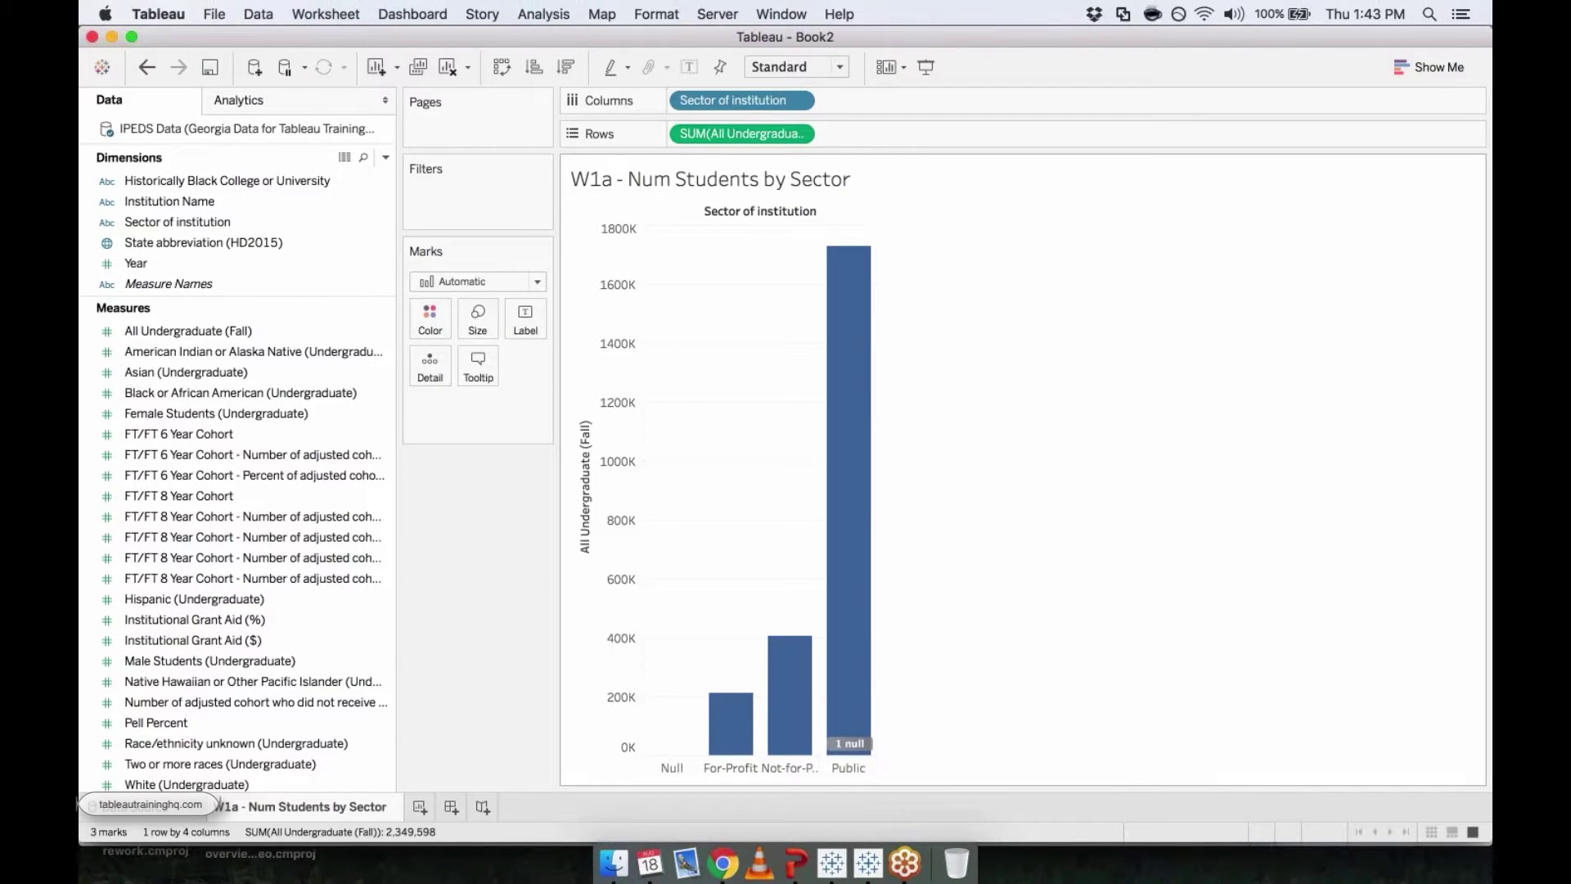
{"action": "left_click_drag", "start_coordinate": [690, 99], "coordinate": [248, 205]}
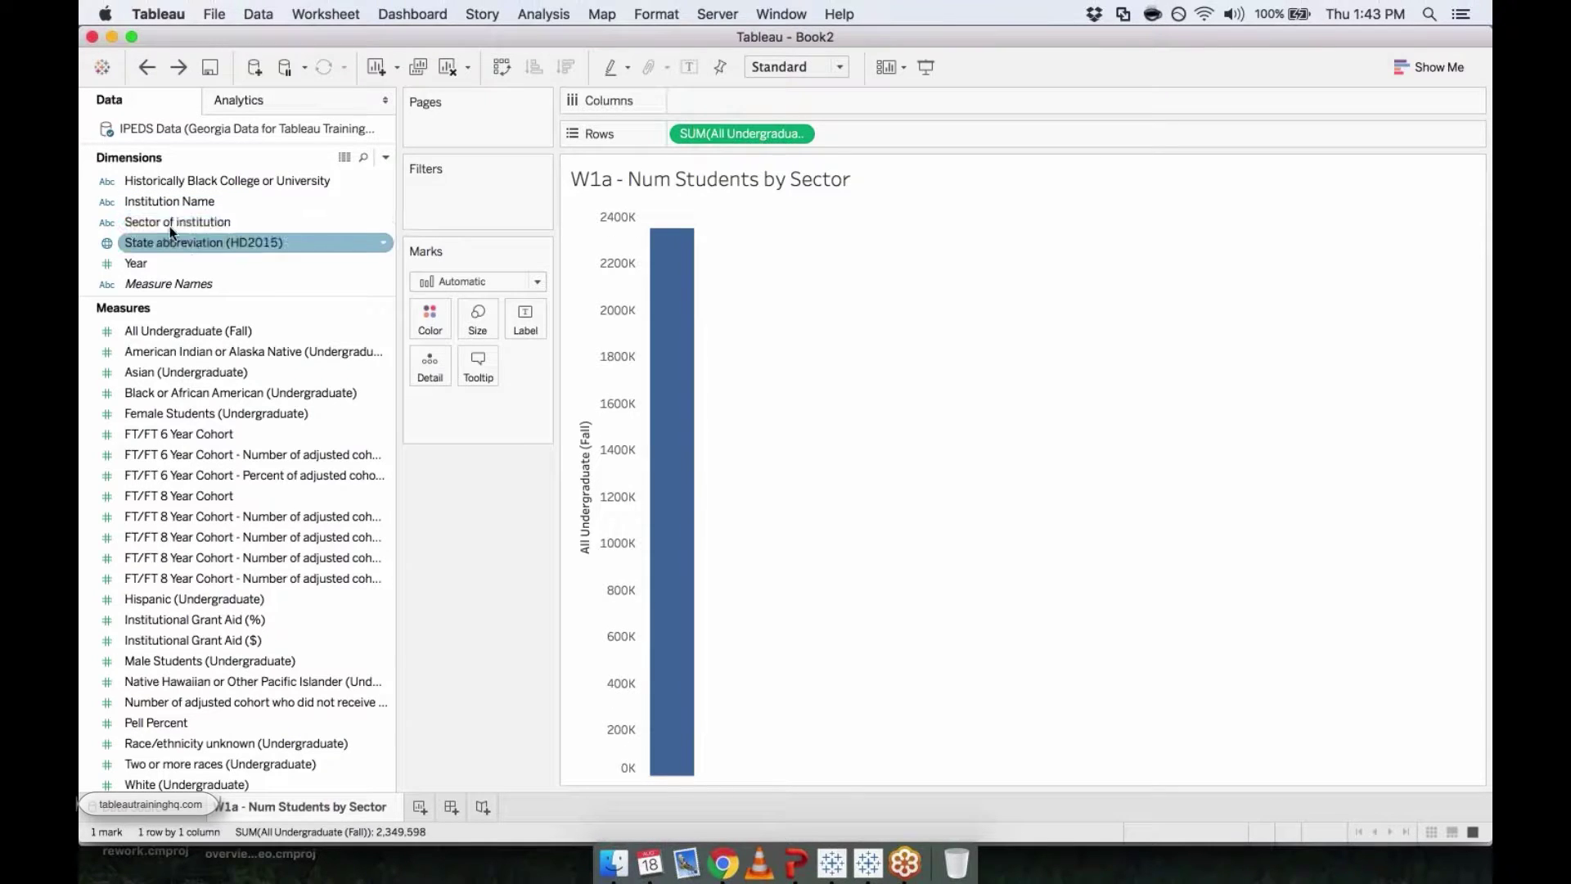
Place Sector of institution on the columns to split the undergraduate bar by sector
{"action": "left_click_drag", "start_coordinate": [150, 222], "coordinate": [698, 103]}
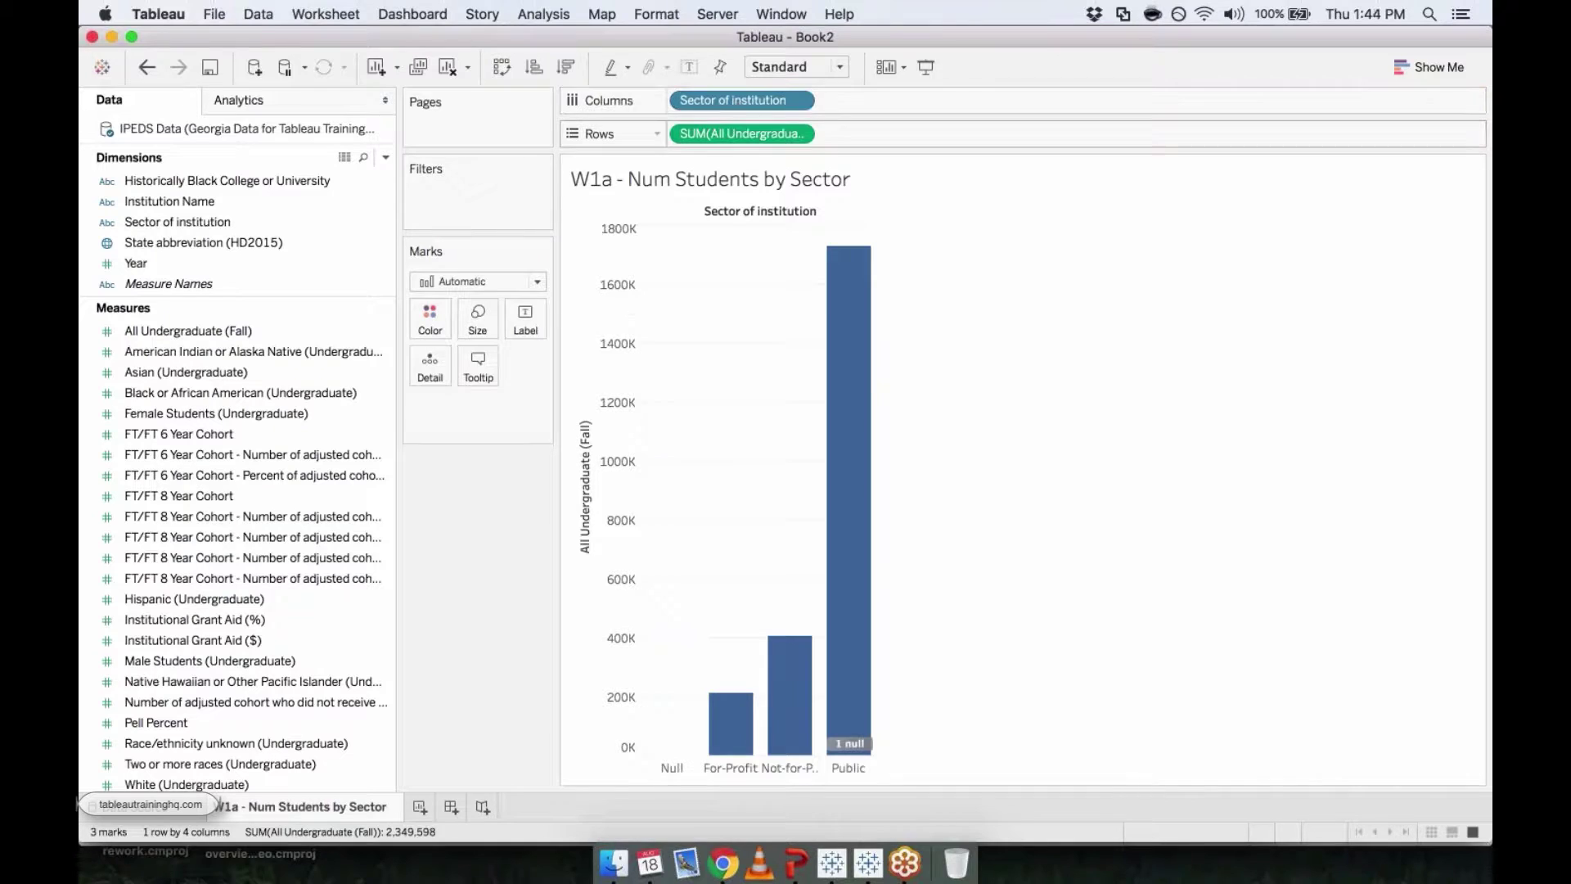
{"action": "mouse_move", "coordinate": [849, 286]}
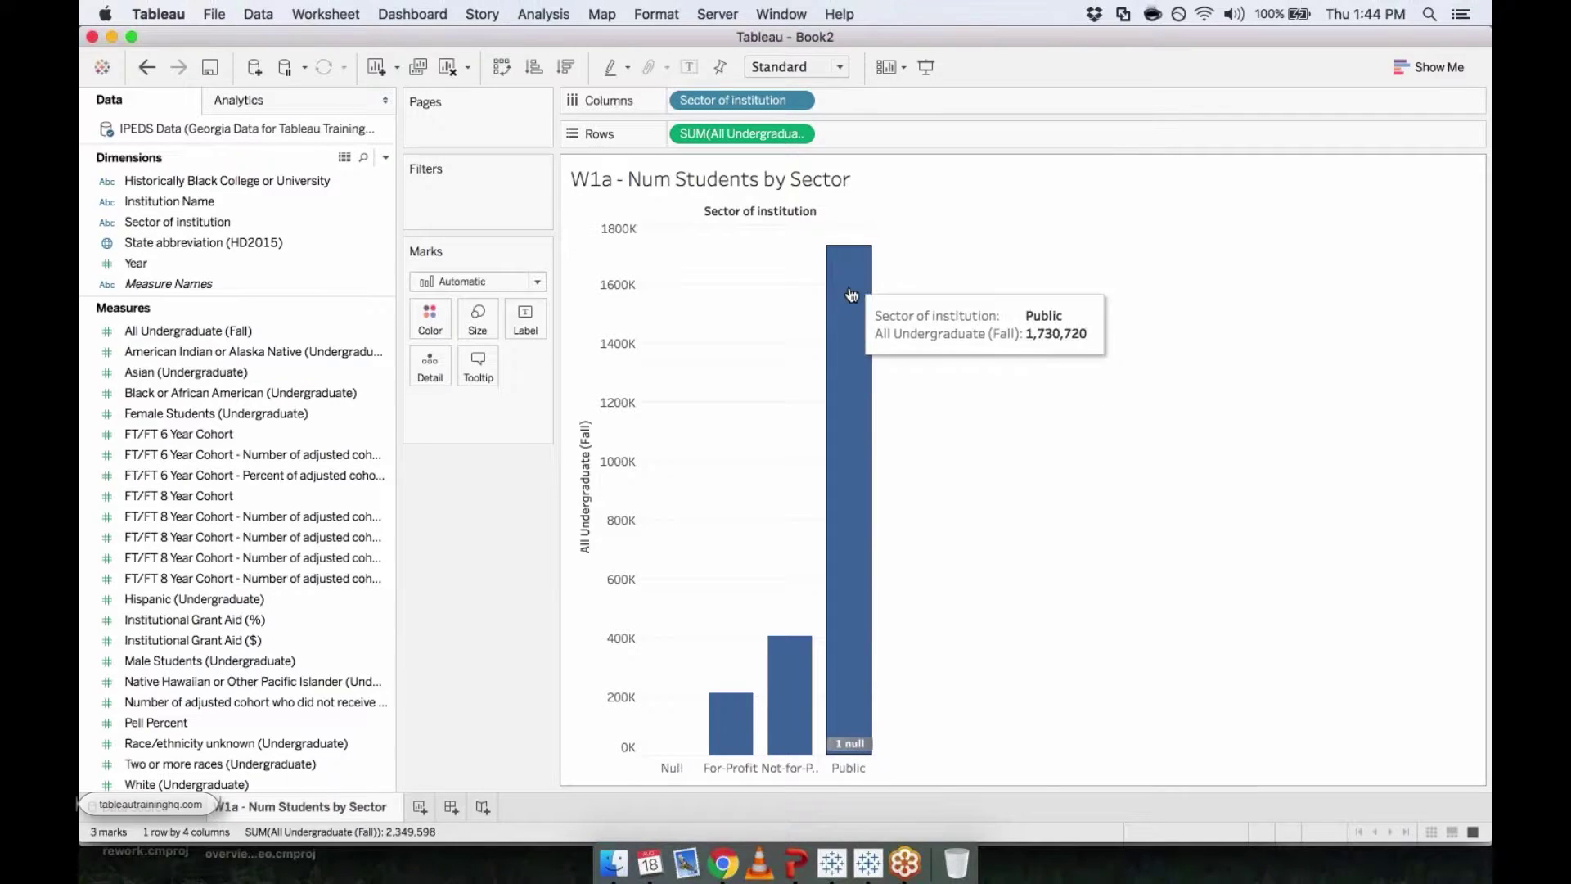
{"action": "mouse_move", "coordinate": [795, 694]}
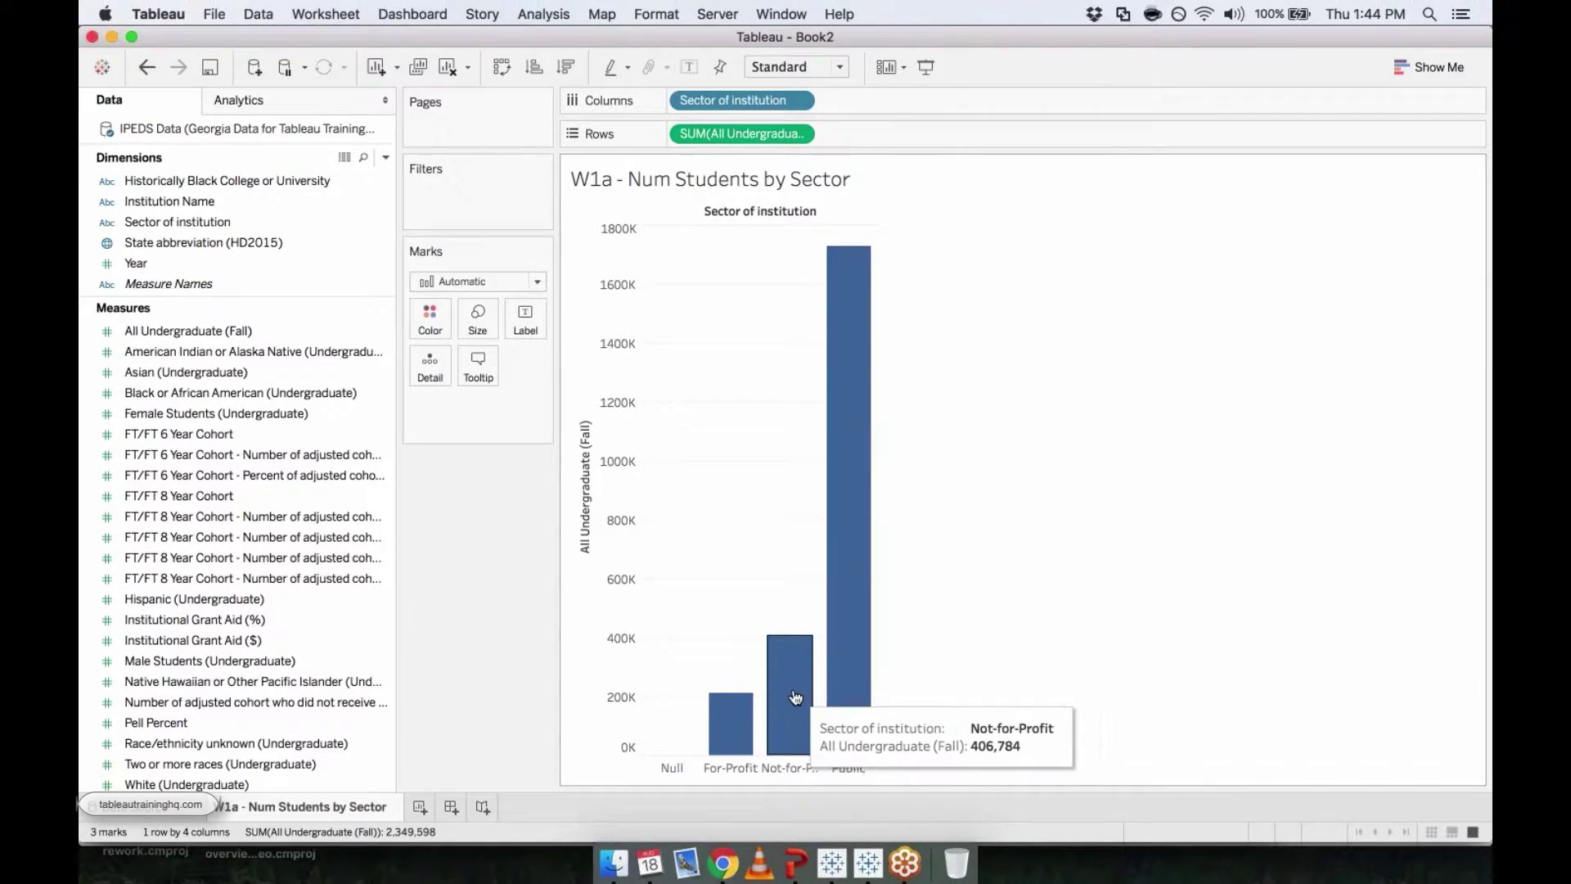
{"action": "mouse_move", "coordinate": [734, 727]}
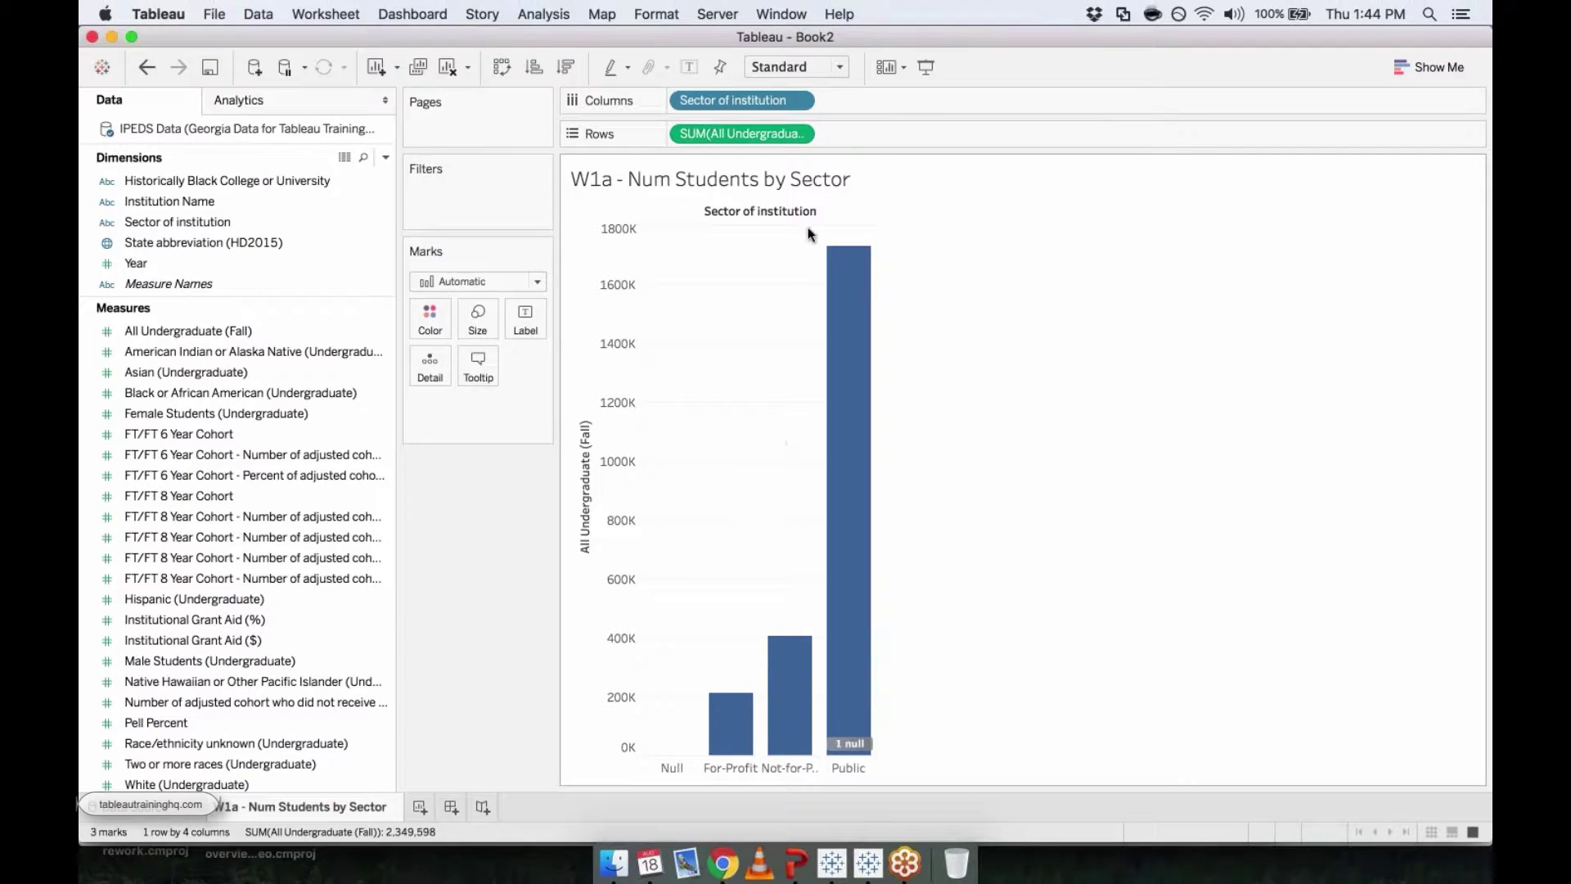
{"action": "mouse_move", "coordinate": [851, 253]}
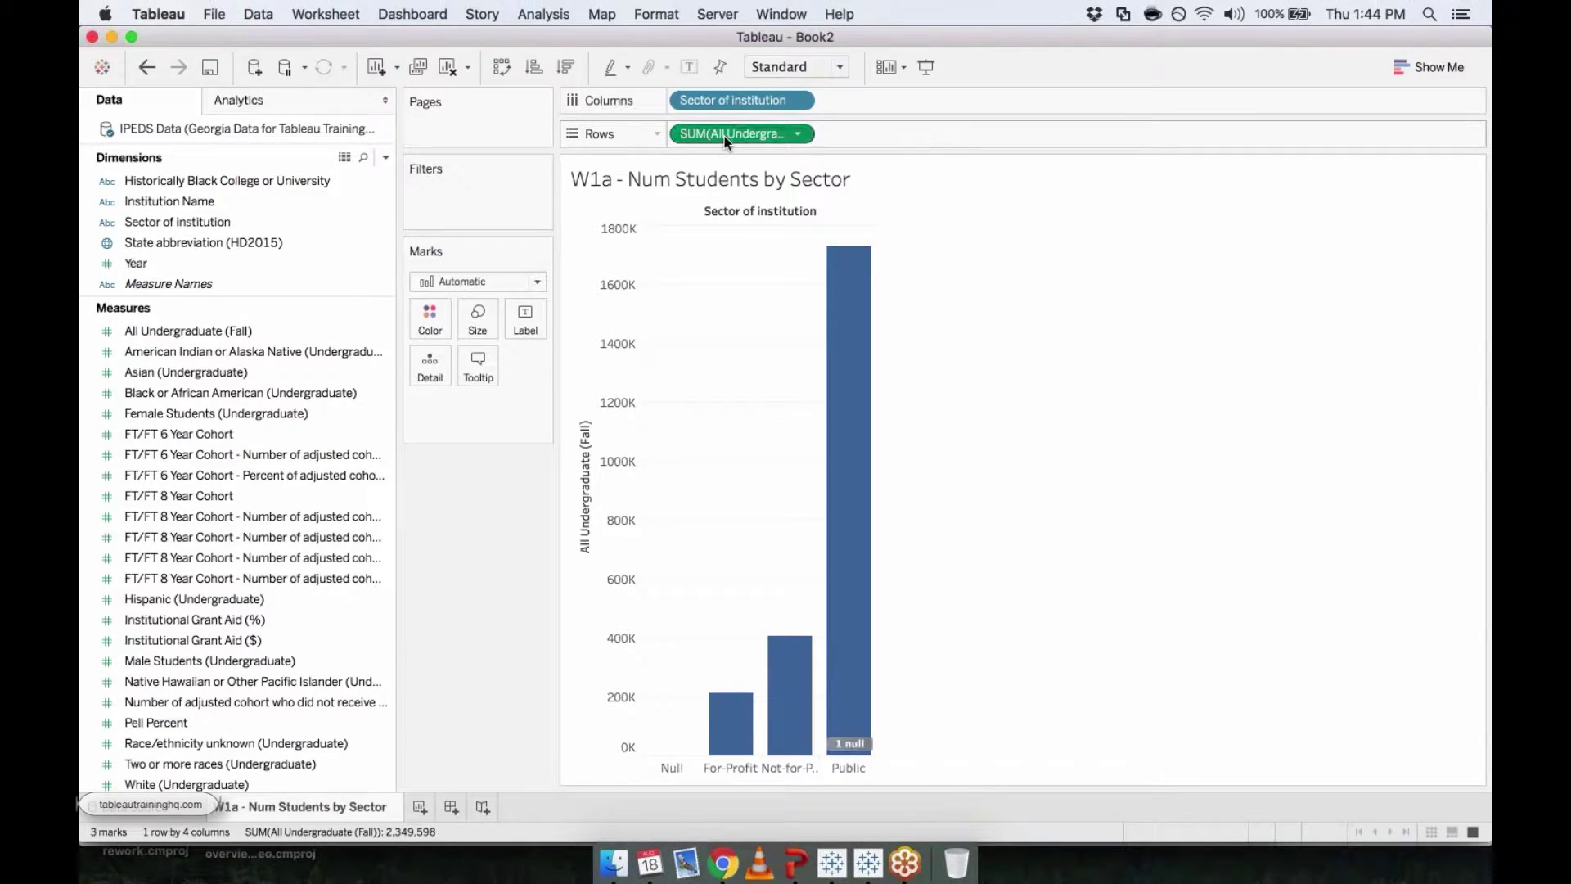
Try the undergraduate sum as the bar label and Sector of institution as the bar colour, undoing each
{"action": "left_click_drag", "start_coordinate": [724, 136], "coordinate": [529, 328]}
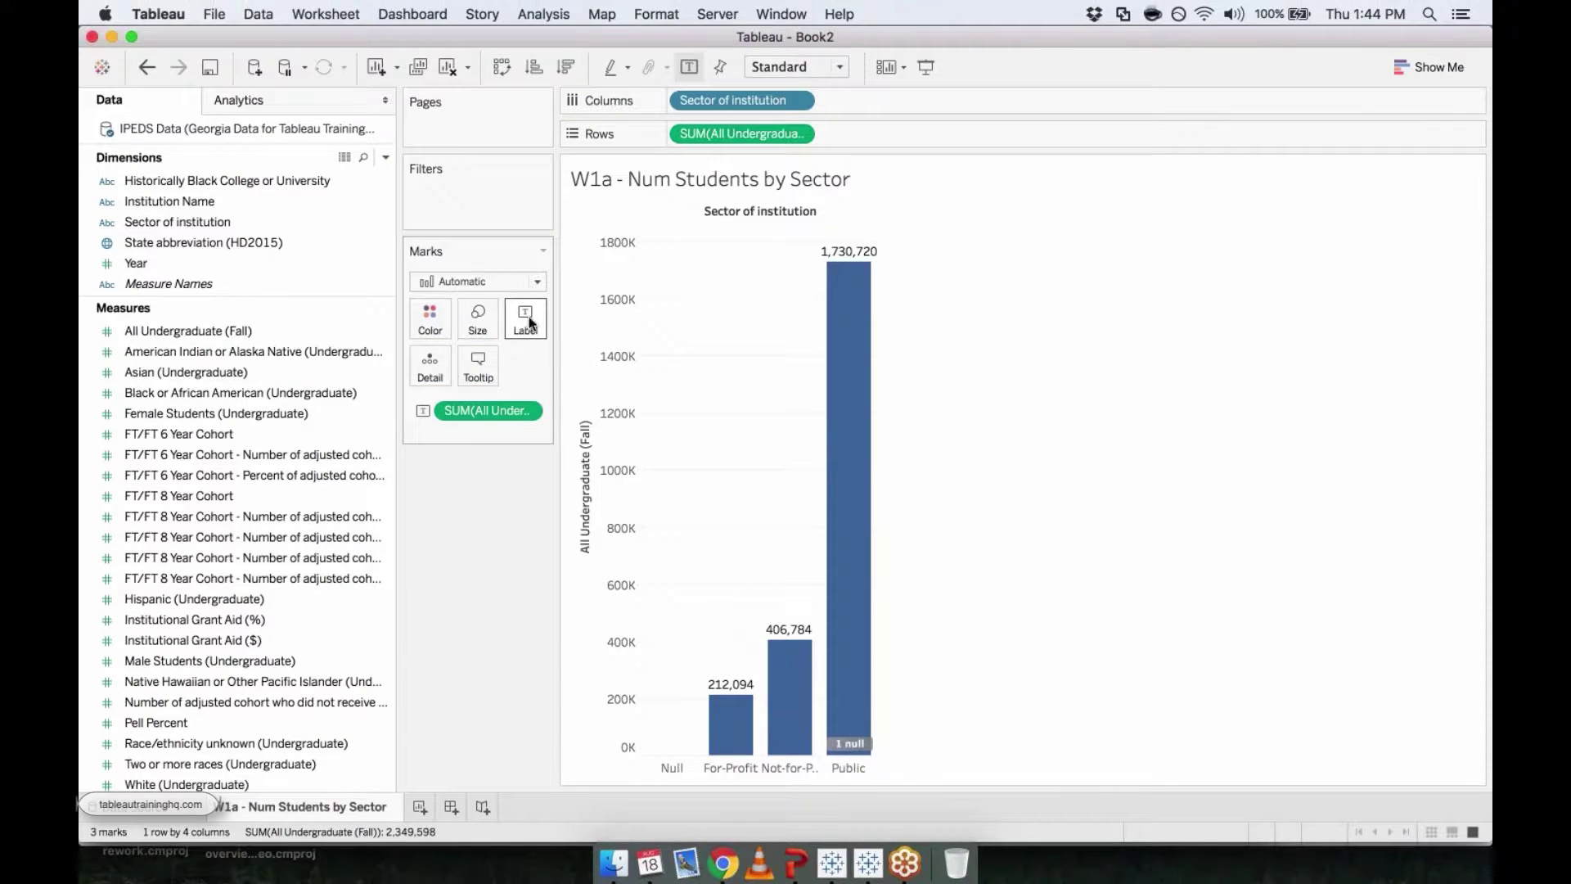
{"action": "key", "text": "super+z"}
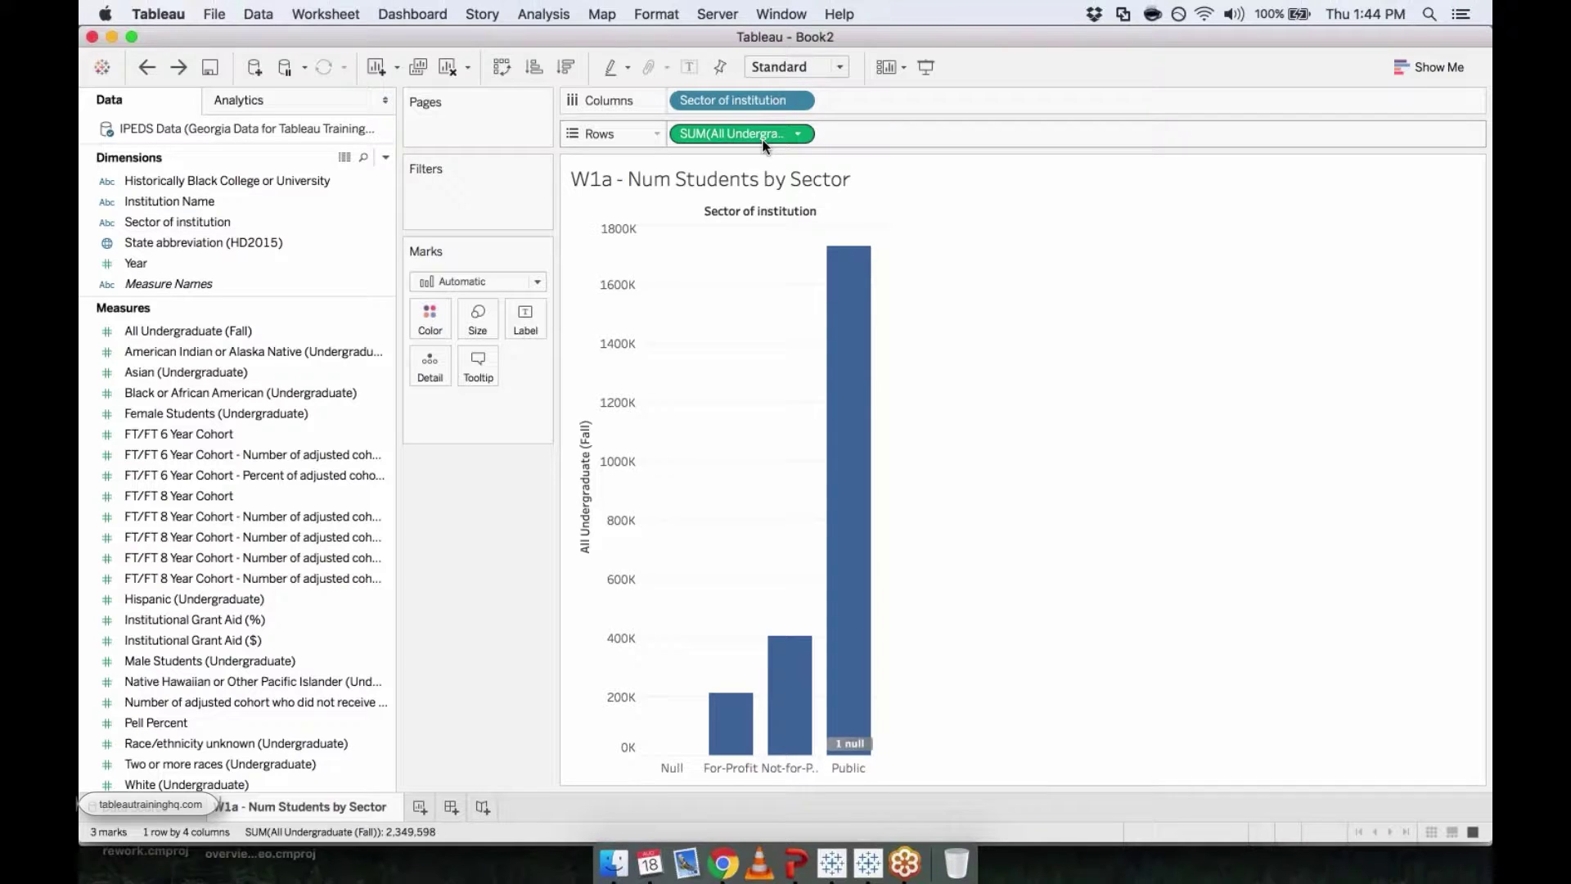
{"action": "mouse_move", "coordinate": [765, 145]}
{"action": "left_mouse_down"}
{"action": "mouse_move", "coordinate": [741, 205]}
{"action": "mouse_move", "coordinate": [643, 237]}
{"action": "mouse_move", "coordinate": [628, 278]}
{"action": "mouse_move", "coordinate": [533, 321]}
{"action": "mouse_move", "coordinate": [715, 136]}
{"action": "mouse_move", "coordinate": [754, 136]}
{"action": "left_mouse_up"}
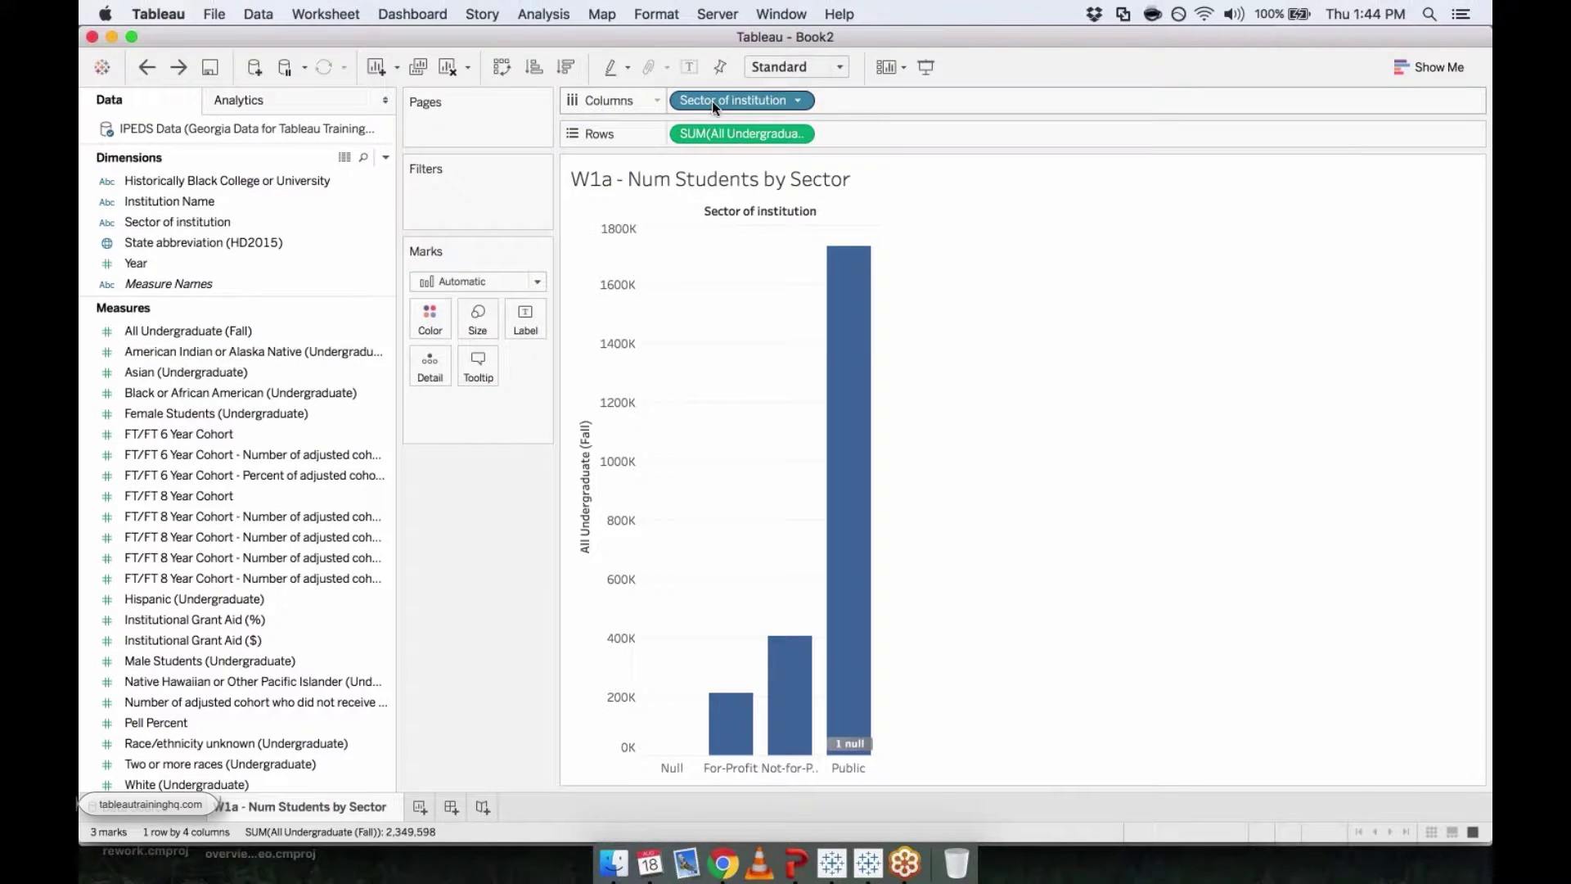
{"action": "left_click_drag", "start_coordinate": [712, 101], "coordinate": [439, 328]}
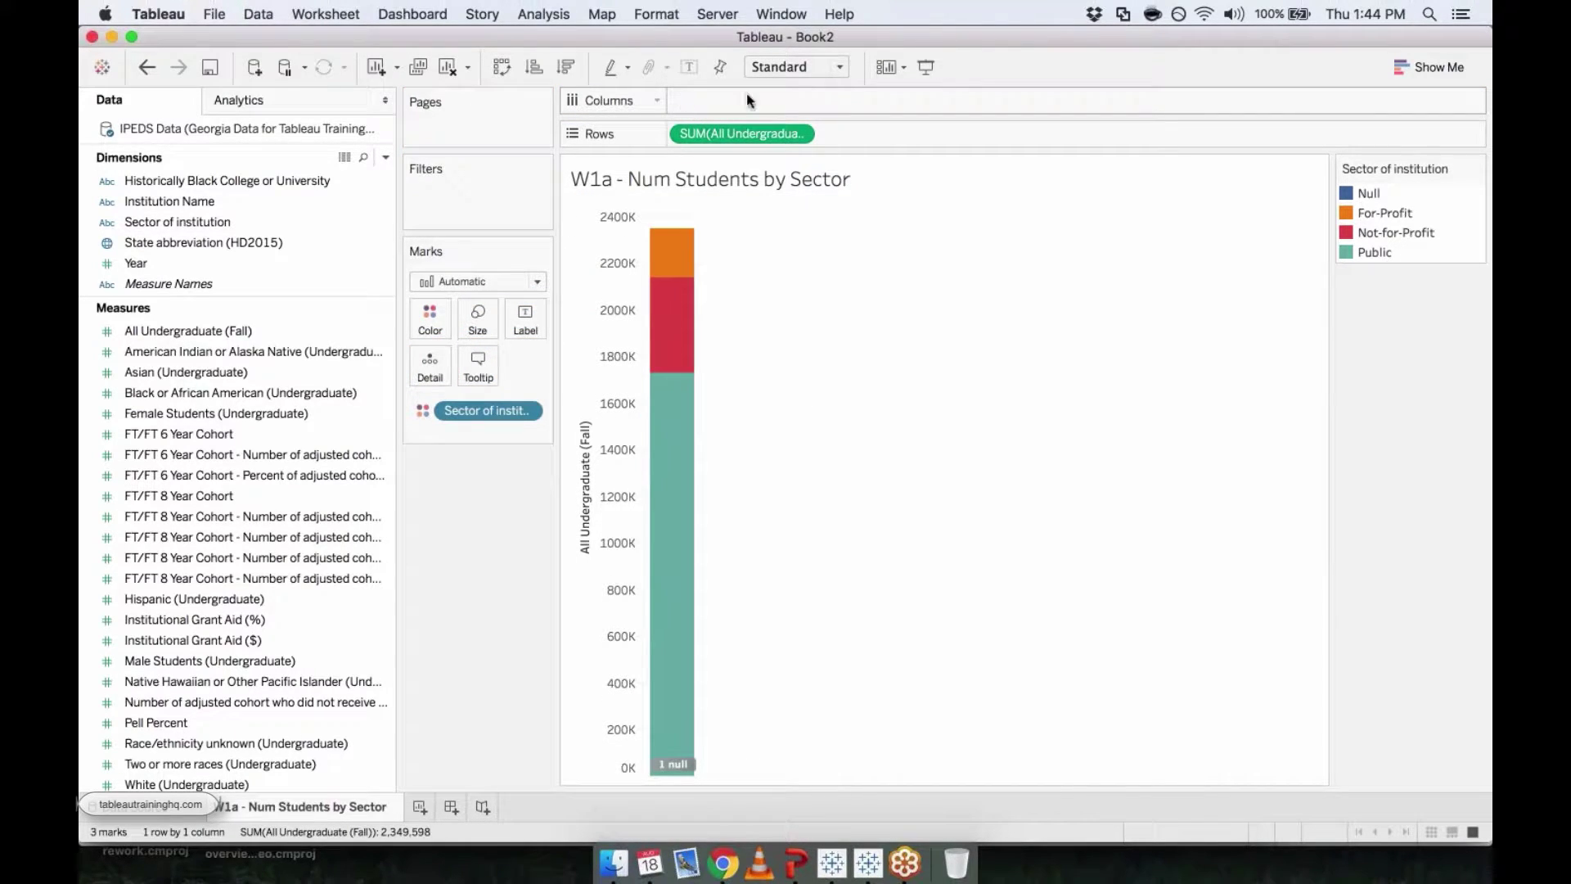
{"action": "key", "text": "super+z"}
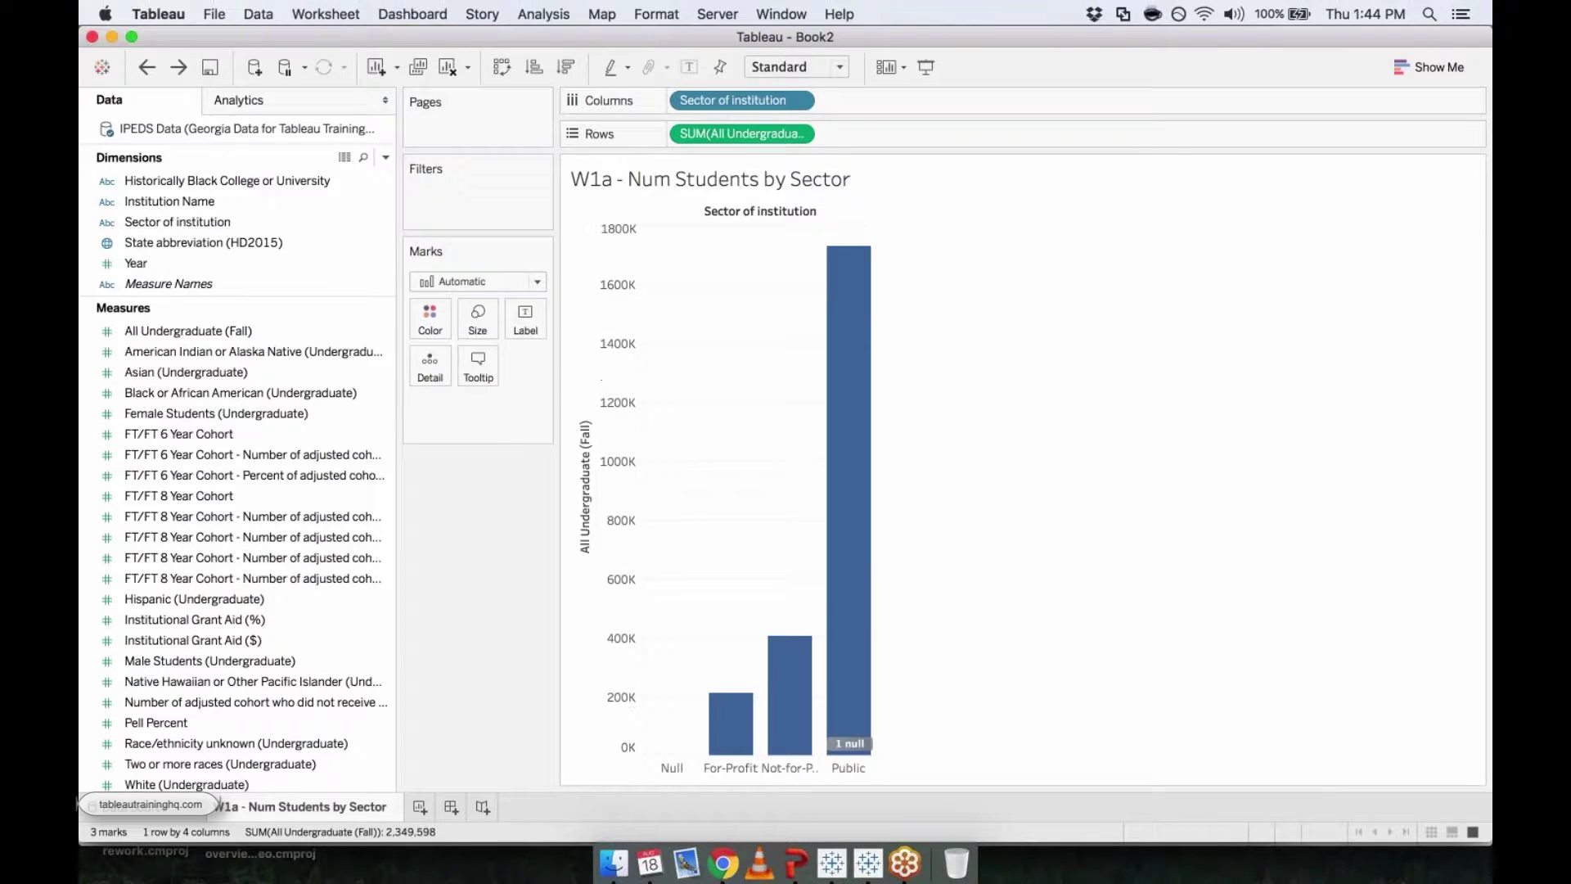
Label each sector bar with a copy of the All Undergraduate (Fall) sum, keeping the original on the rows
{"action": "left_click_drag", "start_coordinate": [741, 133], "coordinate": [525, 319]}
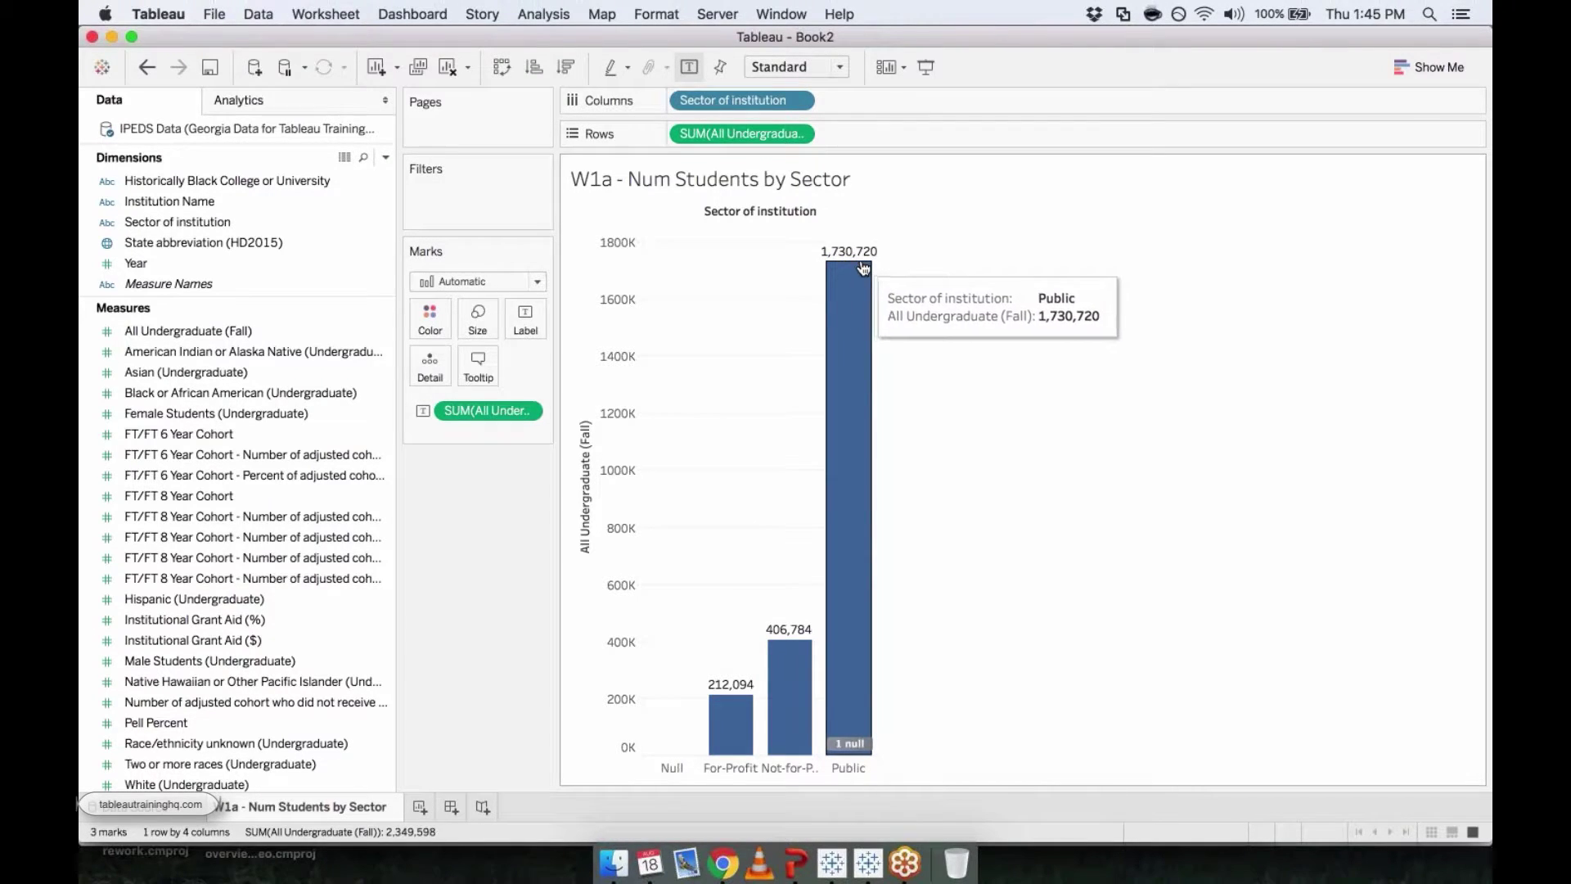
{"action": "left_click", "coordinate": [195, 477]}
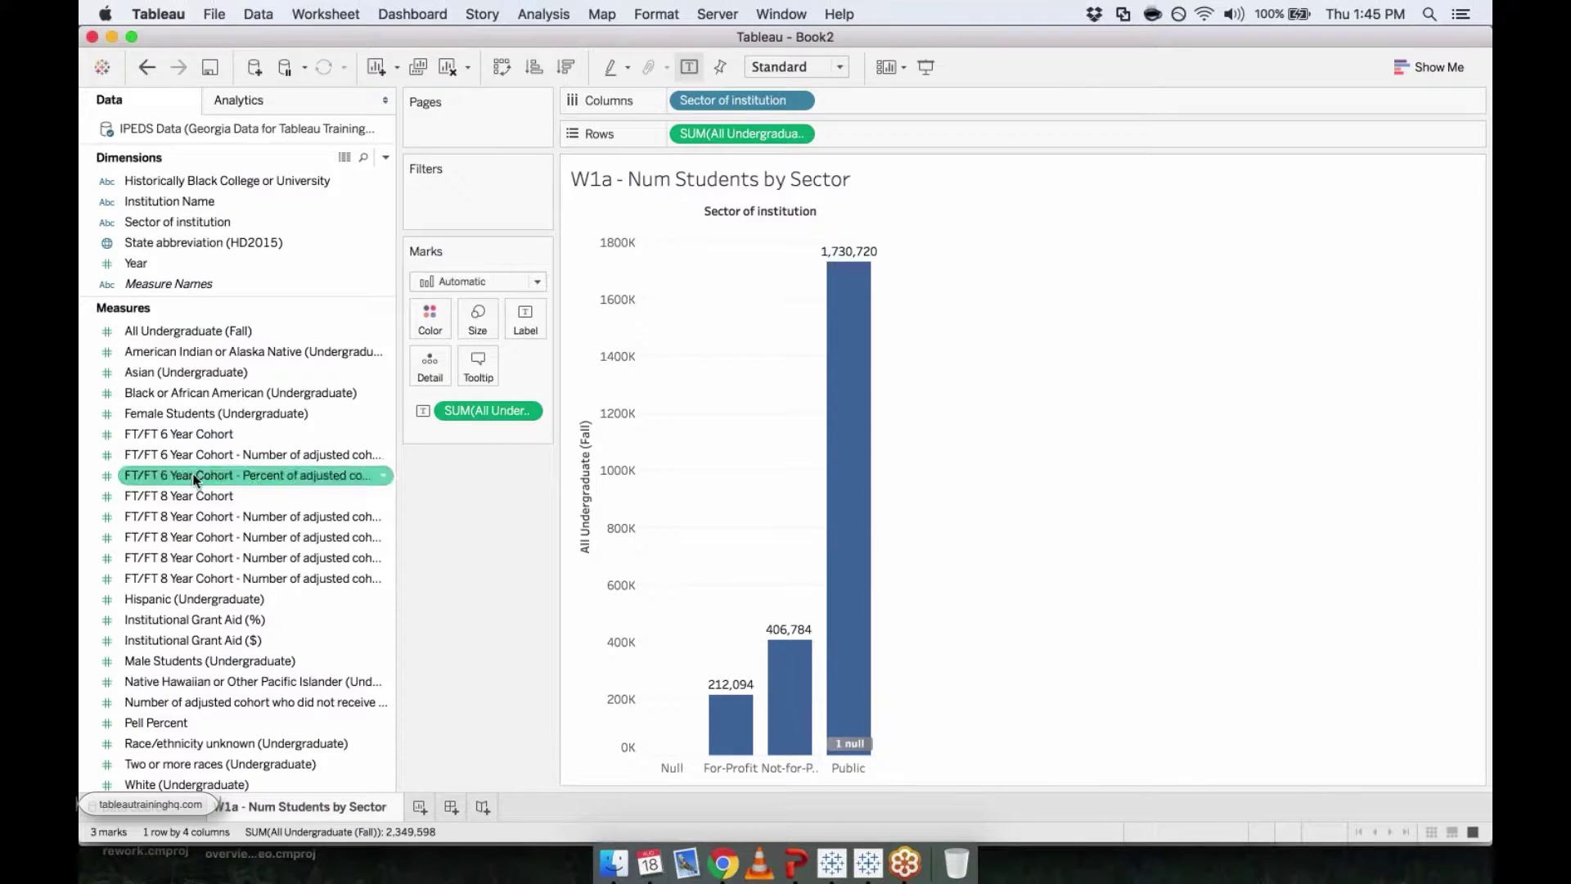
{"action": "left_click", "coordinate": [180, 455]}
{"action": "left_click", "coordinate": [324, 434]}
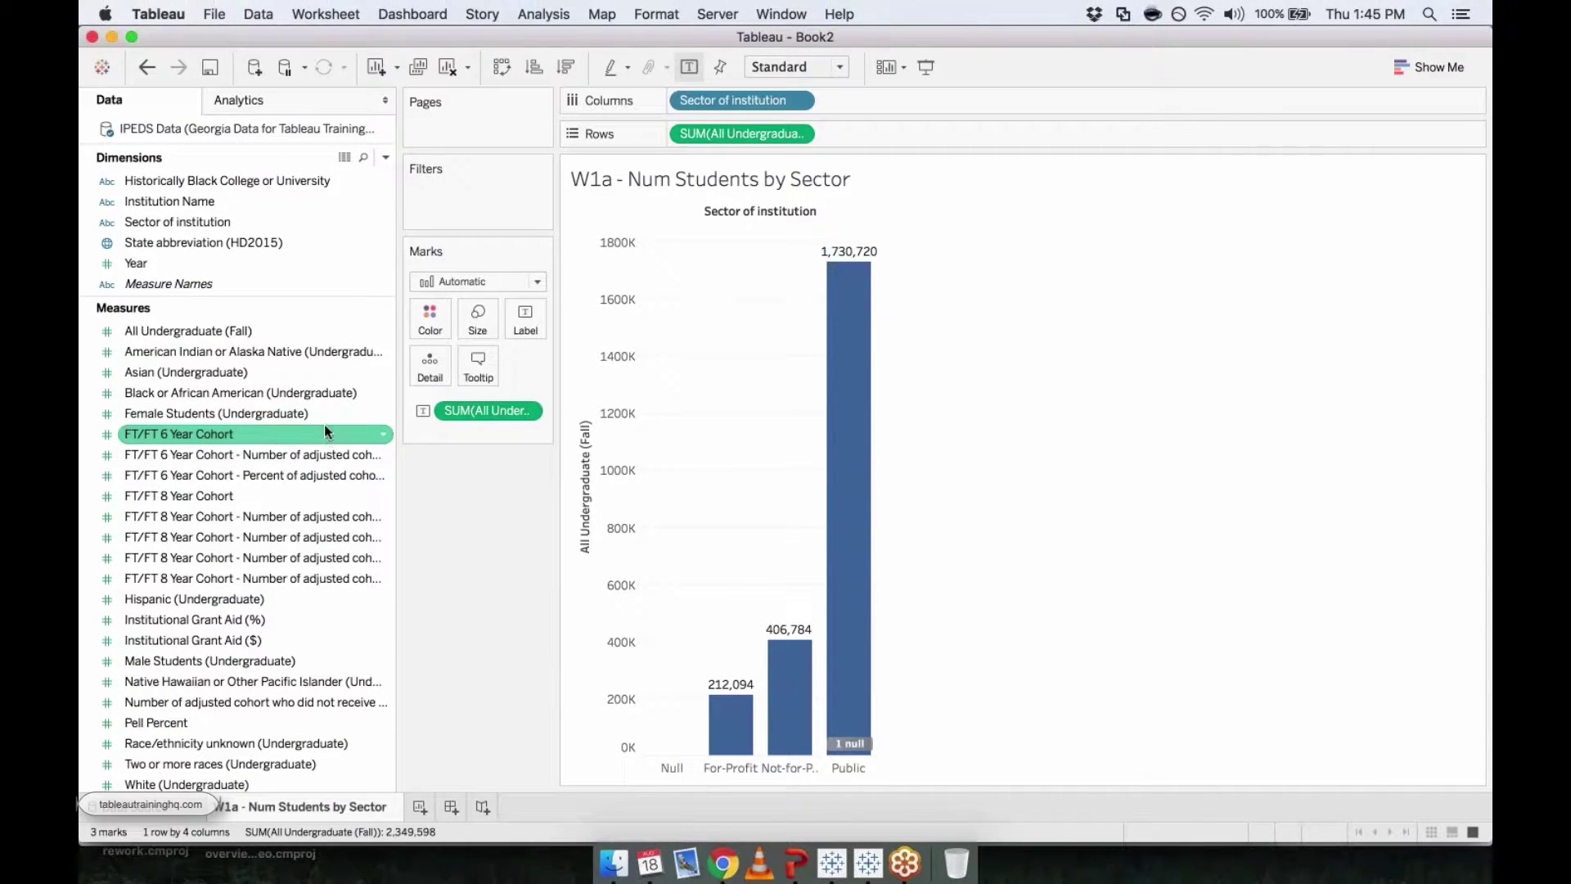
Add another copy of All Undergraduate (Fall) to the marks as a detail of the sector bars
{"action": "mouse_move", "coordinate": [839, 268]}
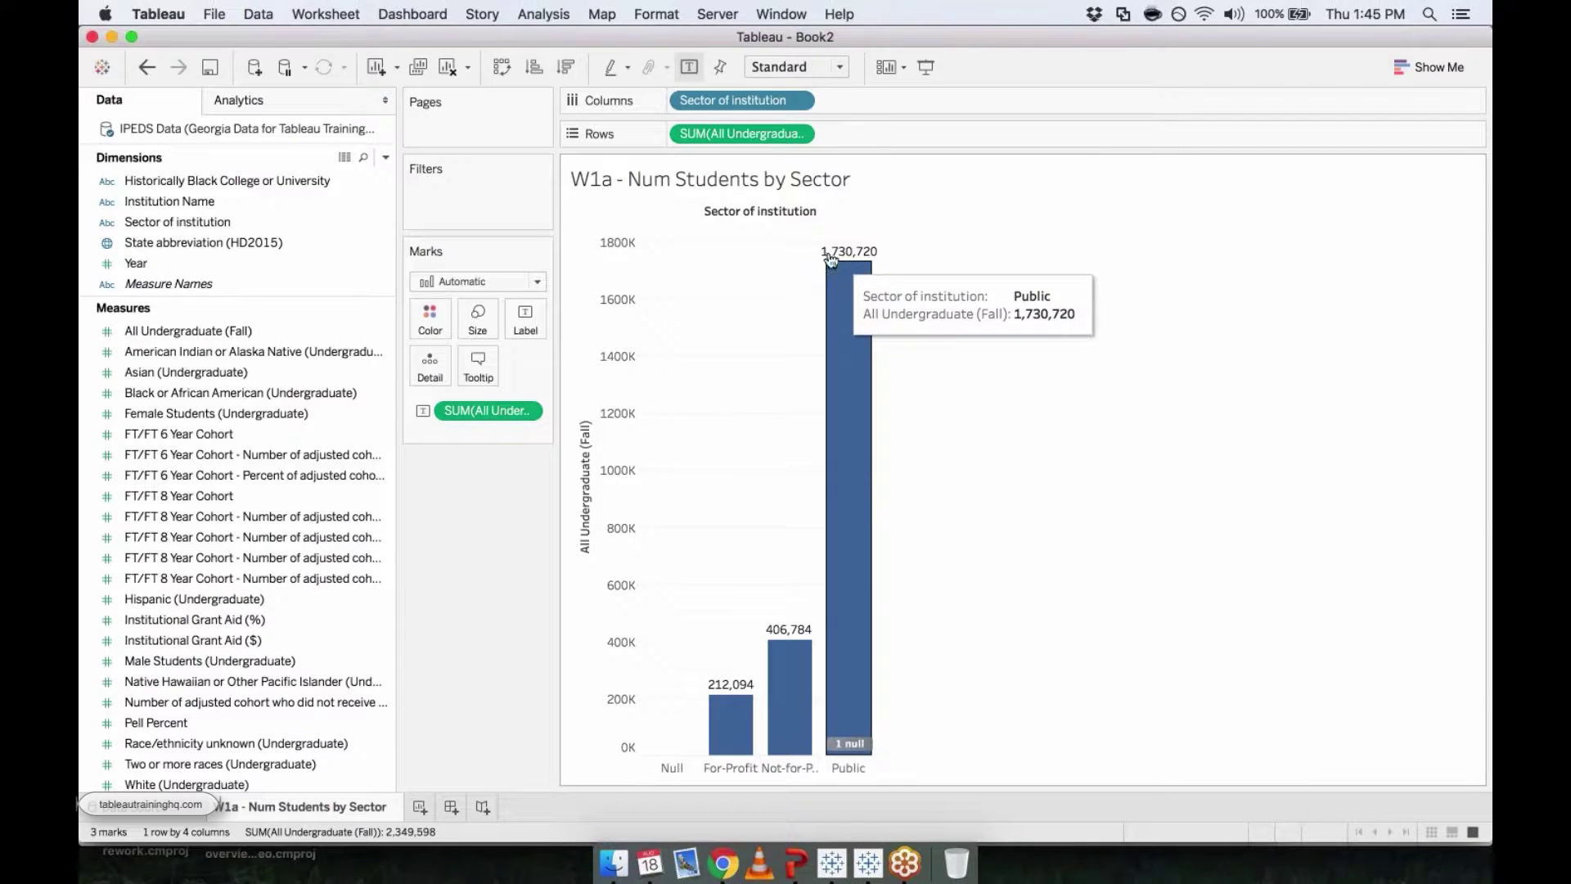
{"action": "left_click", "coordinate": [258, 413]}
{"action": "left_click", "coordinate": [200, 352]}
{"action": "left_click", "coordinate": [176, 330]}
{"action": "left_click_drag", "start_coordinate": [177, 331], "coordinate": [455, 438]}
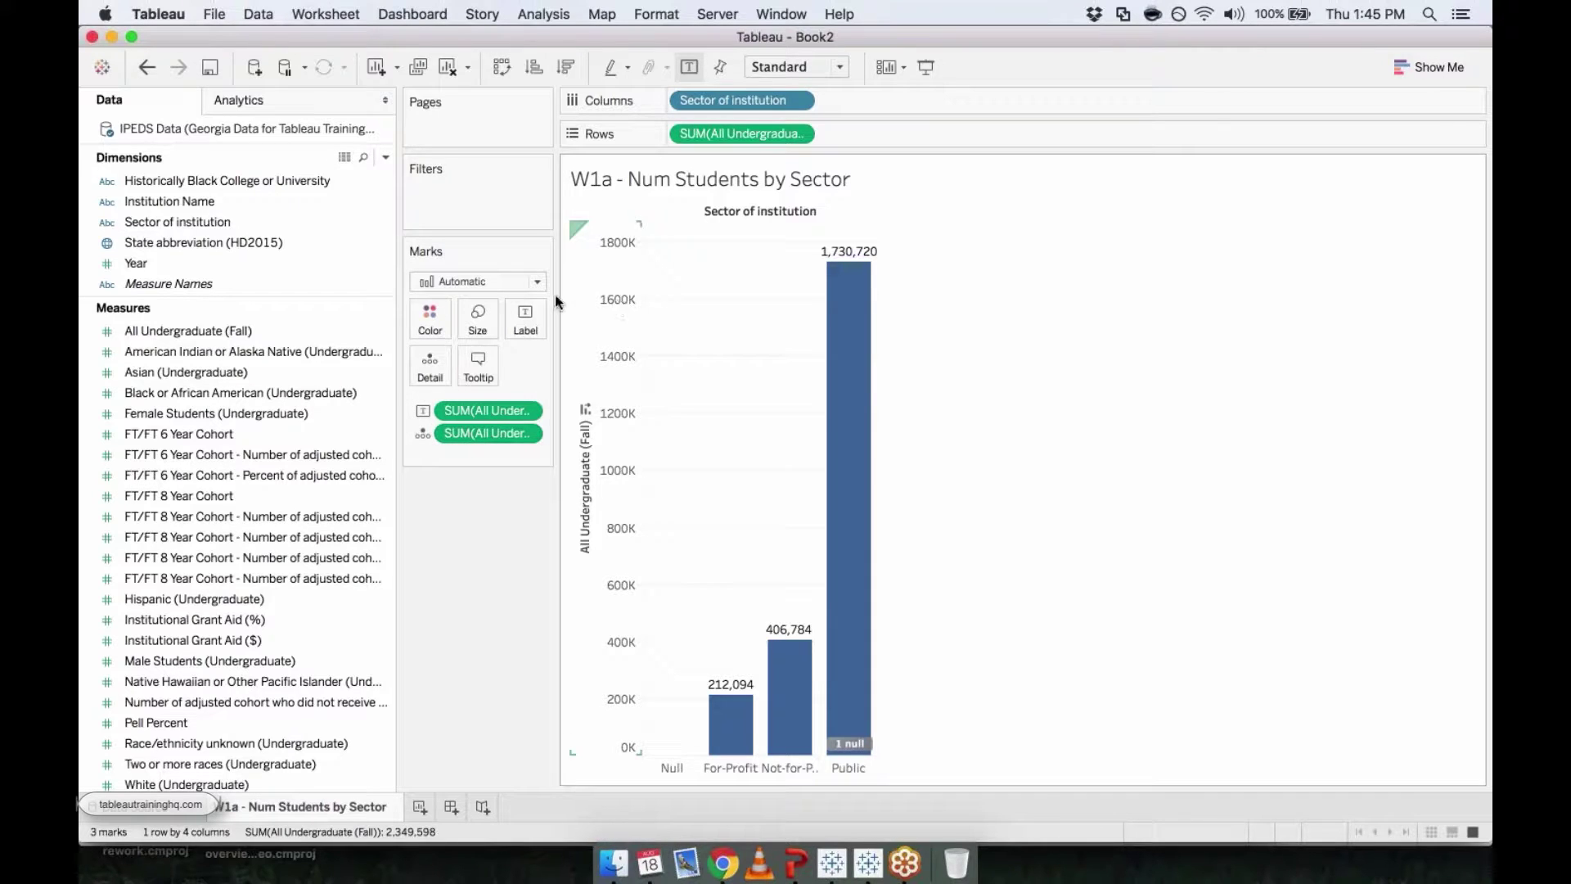
Apply the Percent of Total quick table calculation to the undergraduate sum on detail and add it to the bar labels
{"action": "right_click", "coordinate": [471, 438]}
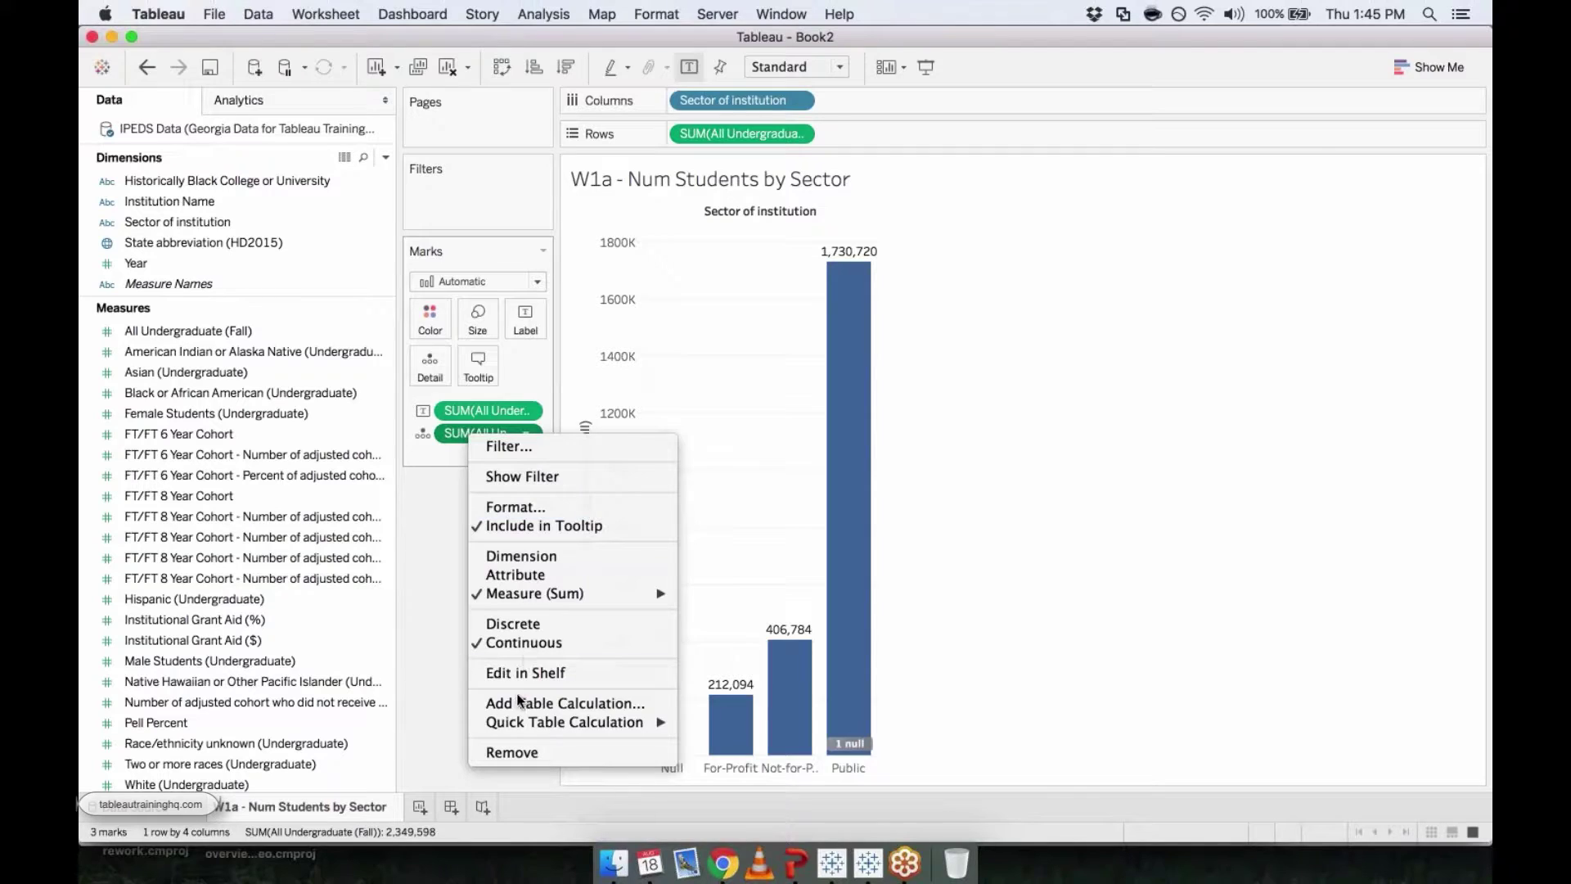
{"action": "mouse_move", "coordinate": [513, 722]}
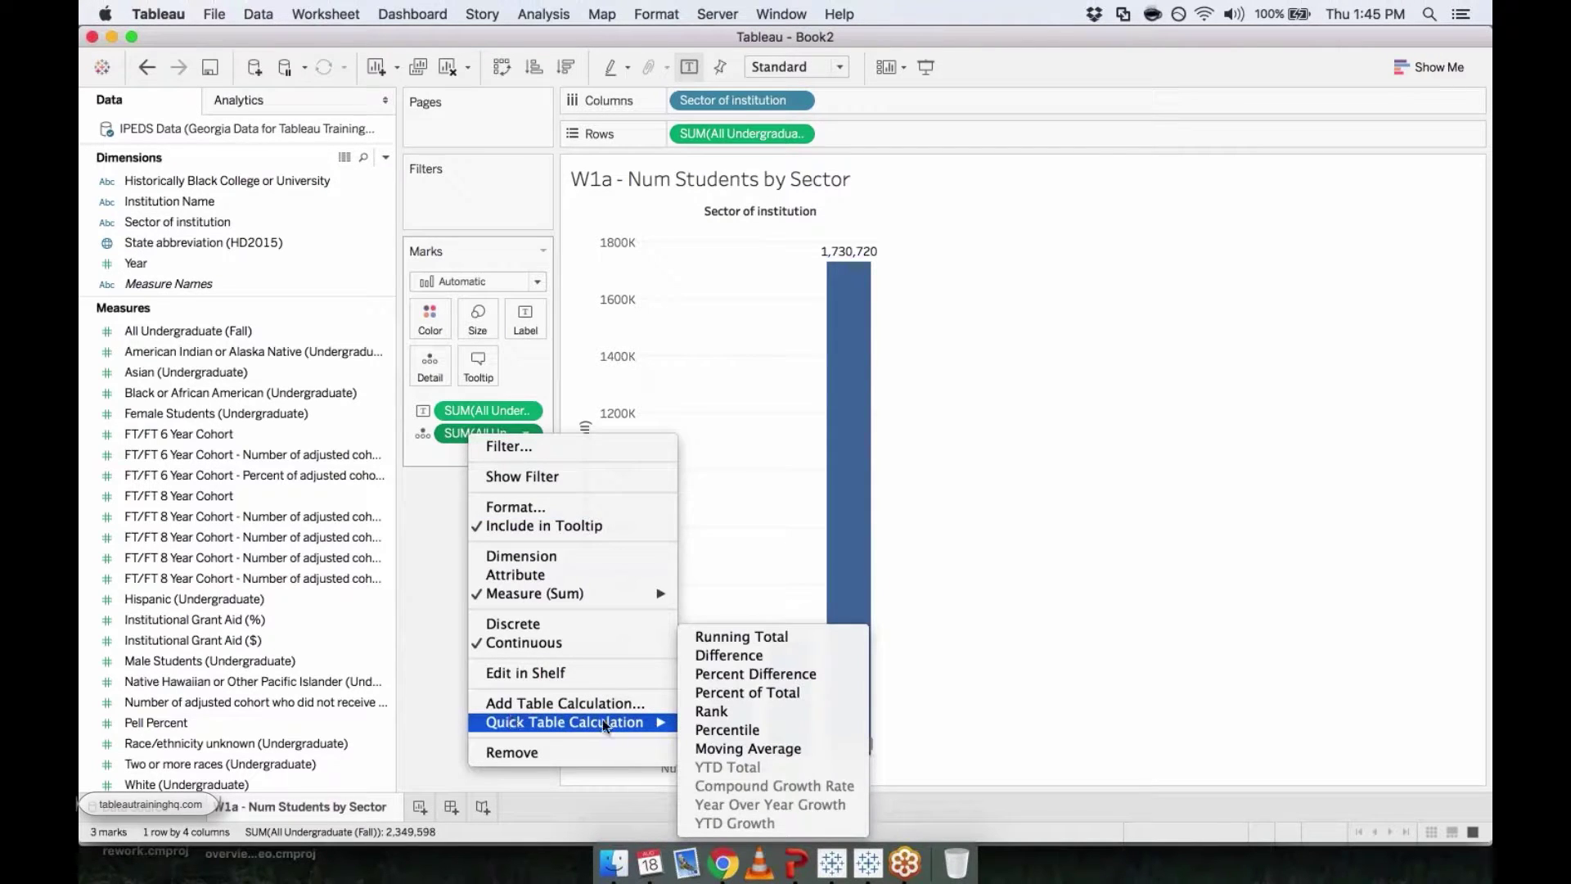
{"action": "left_click", "coordinate": [784, 696]}
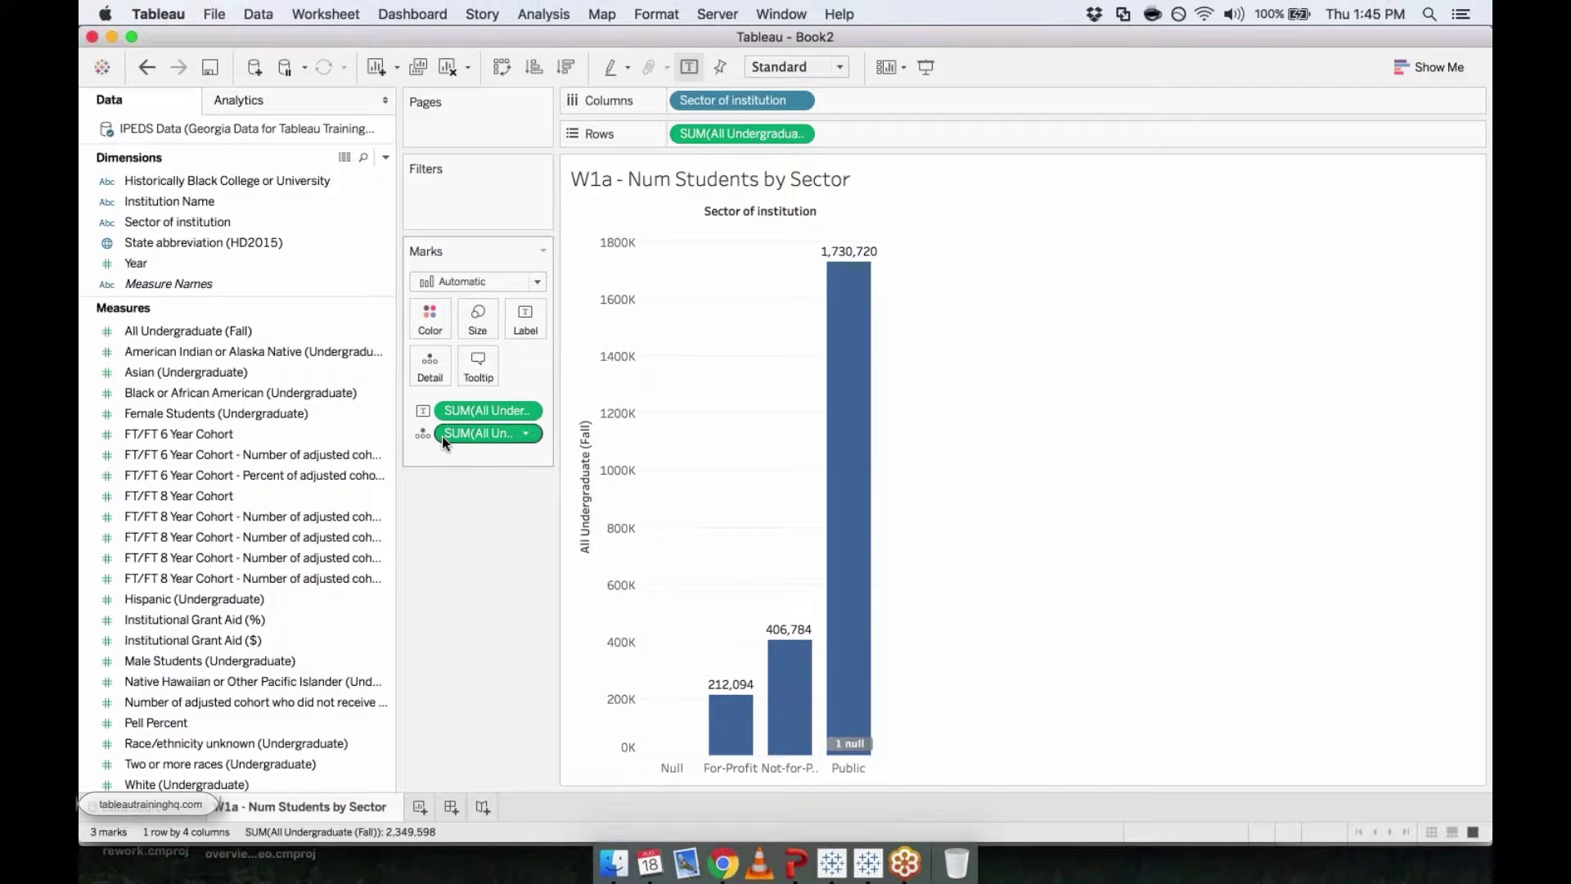
{"action": "left_click_drag", "start_coordinate": [481, 433], "coordinate": [525, 321]}
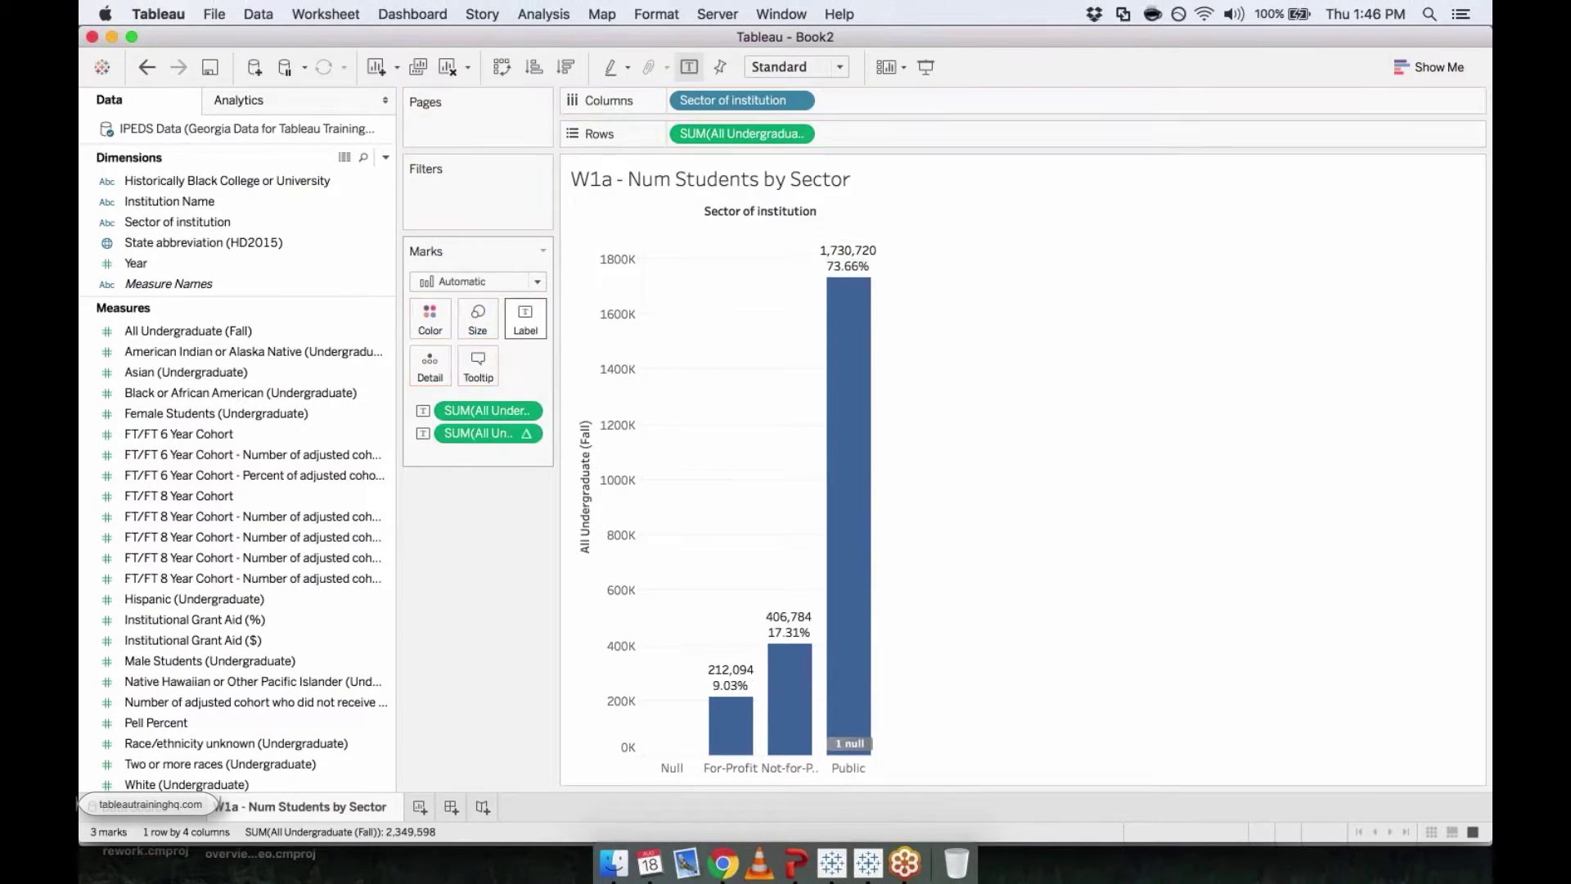
Format the SUM(All Undergraduate (Fall)) line of the bar label as bold with font size 11
{"action": "mouse_move", "coordinate": [844, 280]}
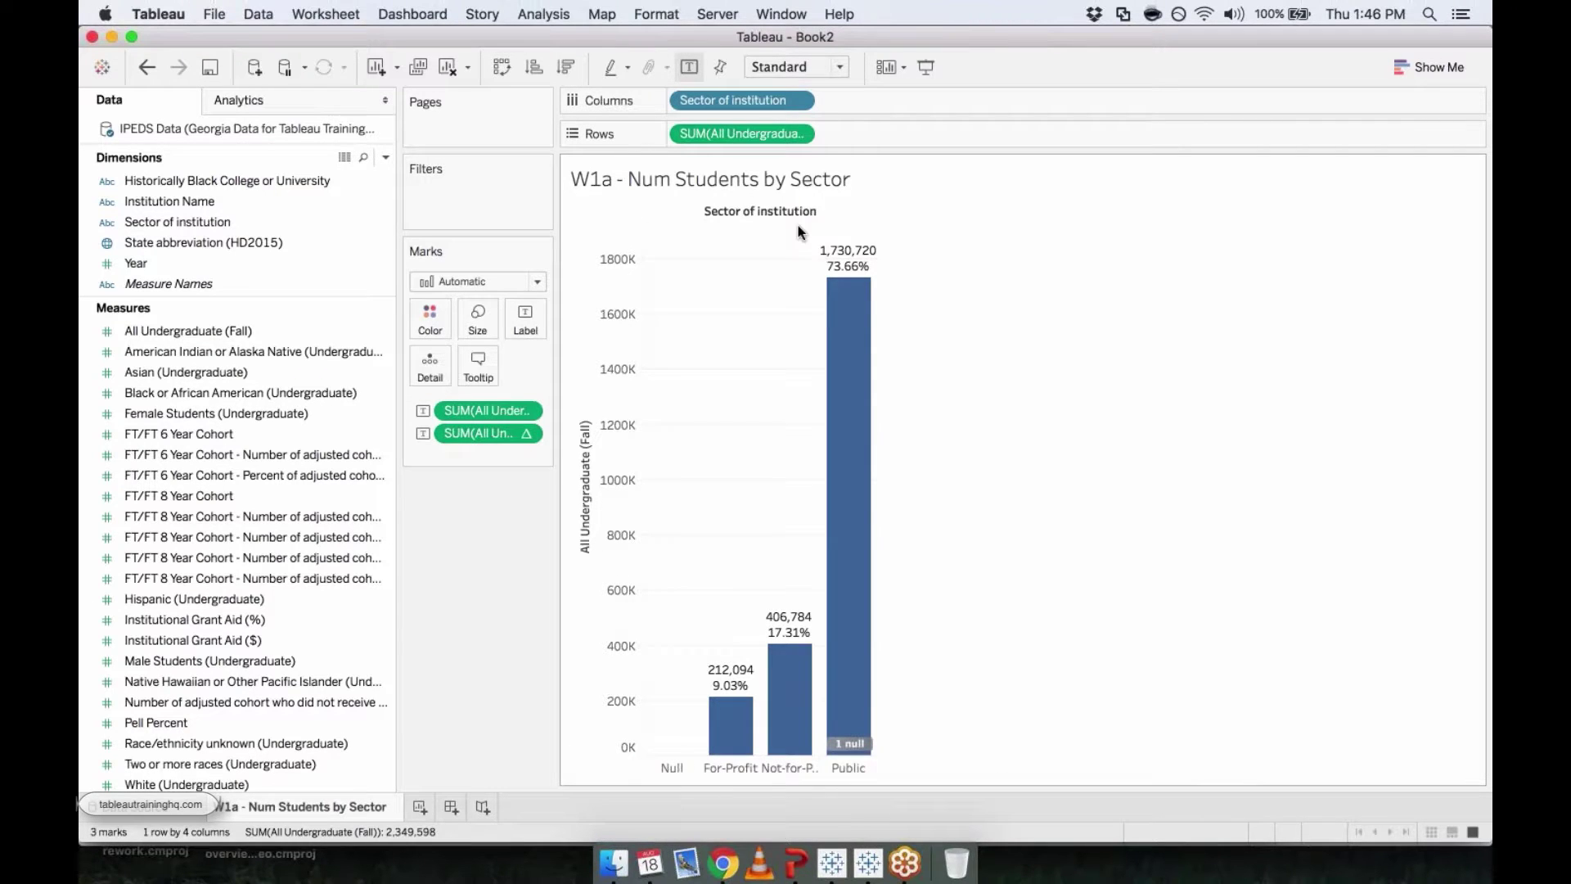
{"action": "left_click", "coordinate": [526, 318]}
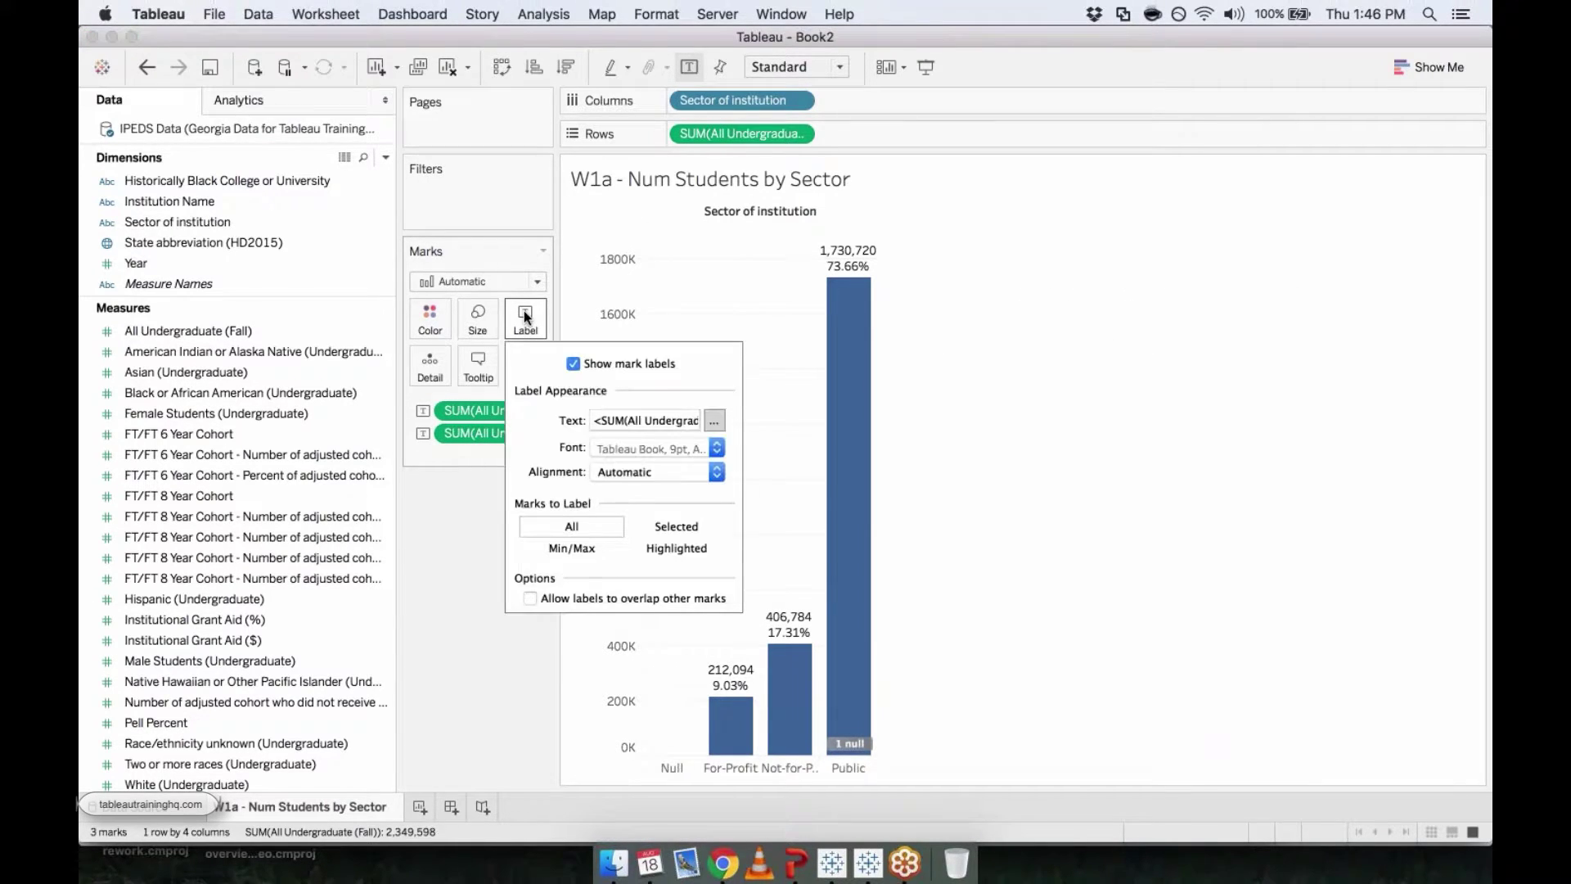
{"action": "left_click", "coordinate": [715, 420]}
{"action": "left_click_drag", "start_coordinate": [775, 257], "coordinate": [483, 214]}
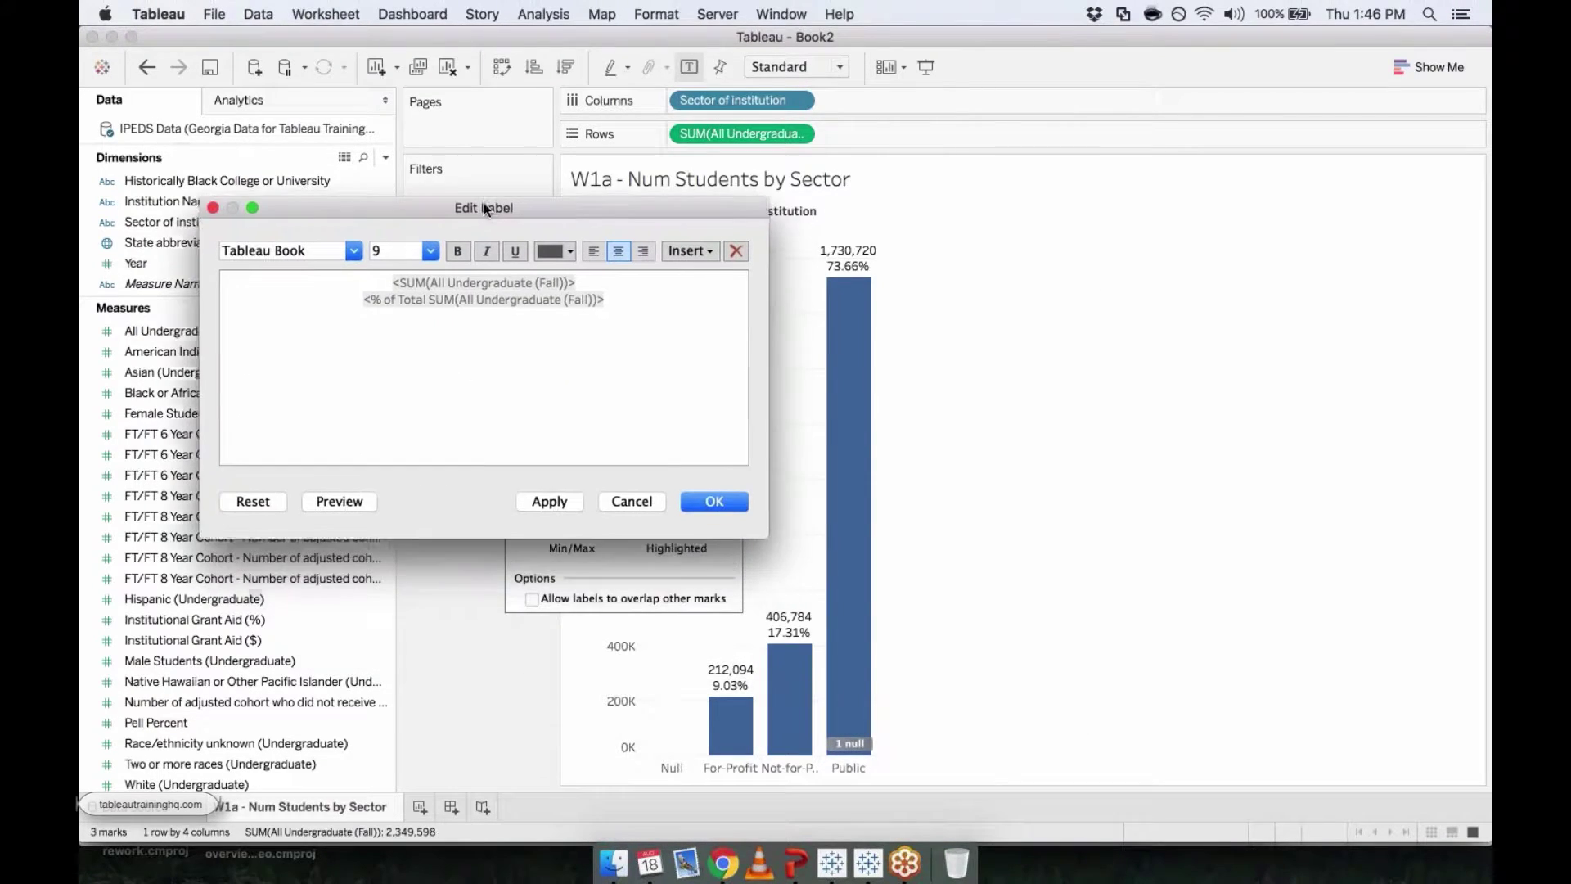
{"action": "double_click", "coordinate": [464, 283]}
{"action": "left_click_drag", "start_coordinate": [592, 284], "coordinate": [394, 279]}
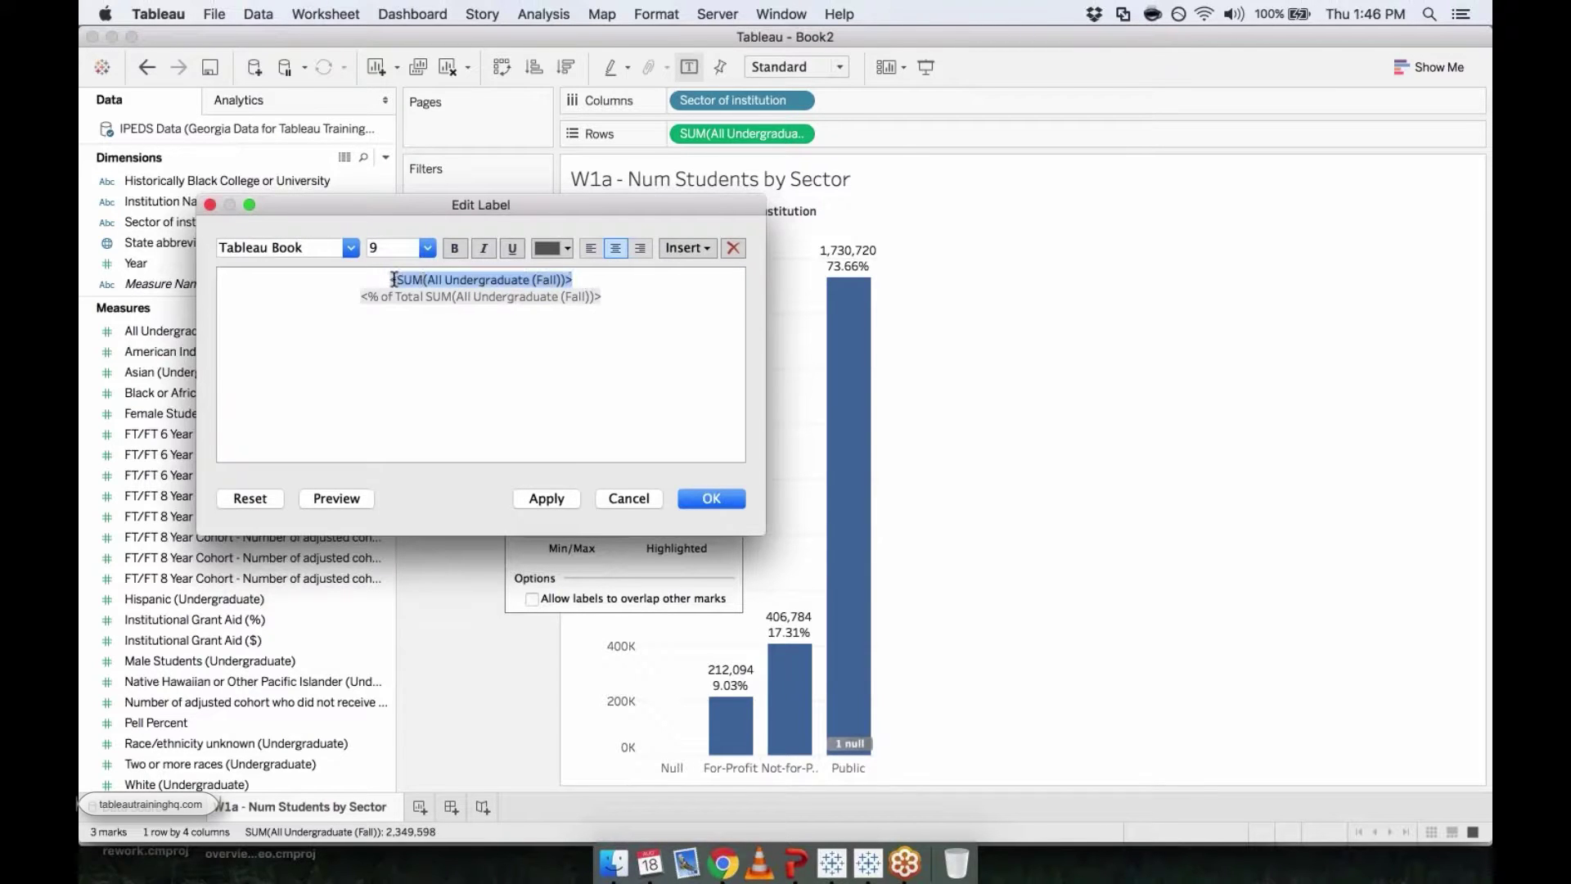
{"action": "key", "text": "Right"}
{"action": "key", "text": "shift+Home"}
{"action": "left_click", "coordinate": [460, 248]}
{"action": "left_click", "coordinate": [427, 248]}
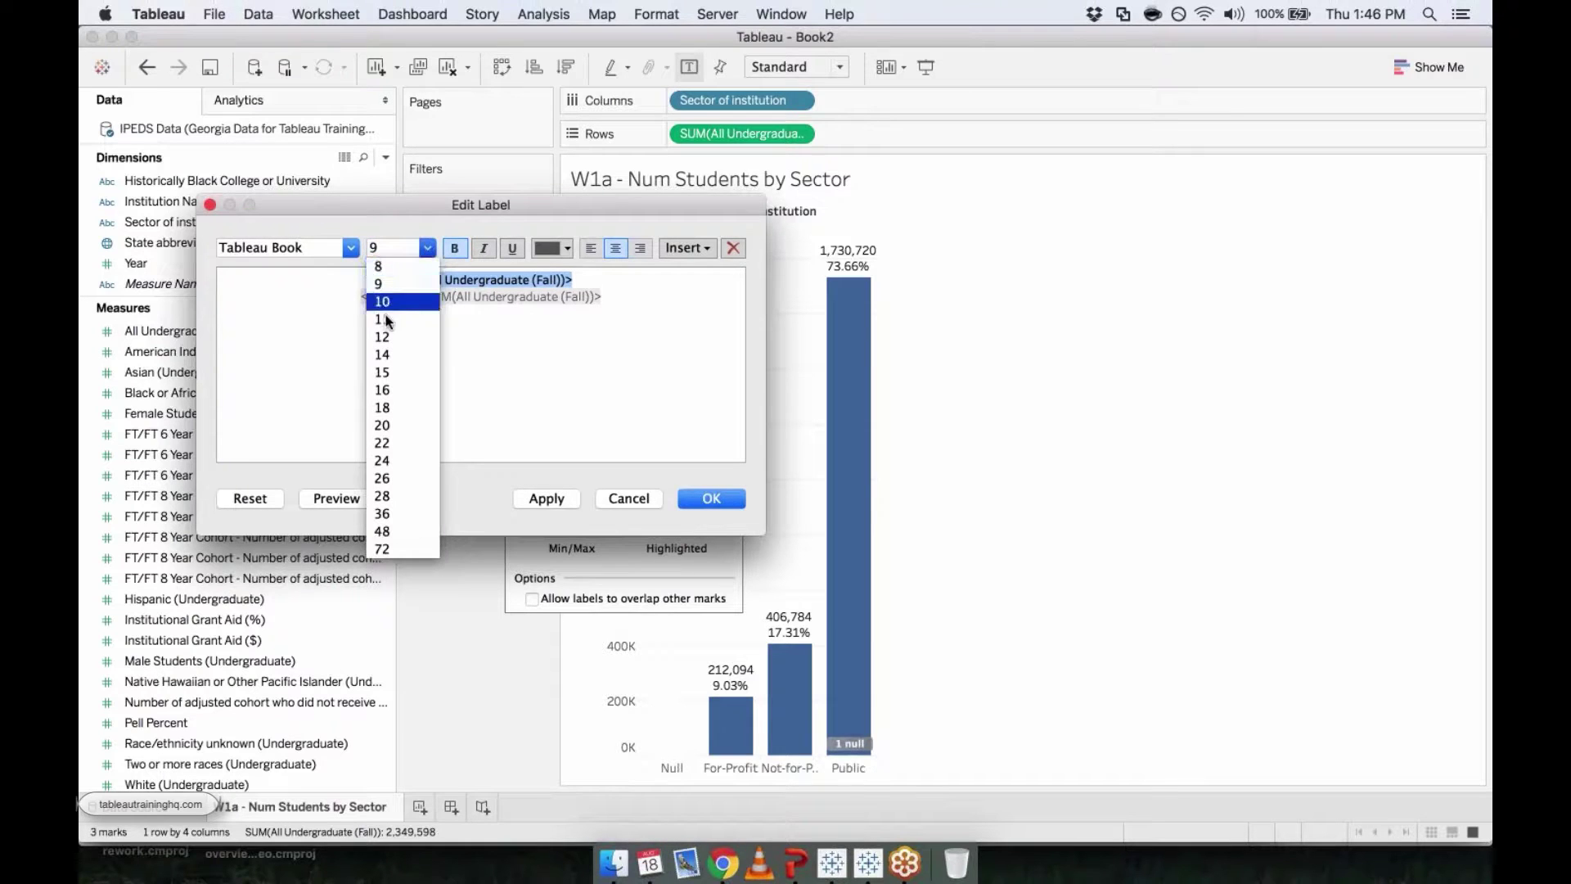
{"action": "key", "text": "Down"}
{"action": "key", "text": "Down"}
{"action": "key", "text": "Return"}
{"action": "key", "text": "Return"}
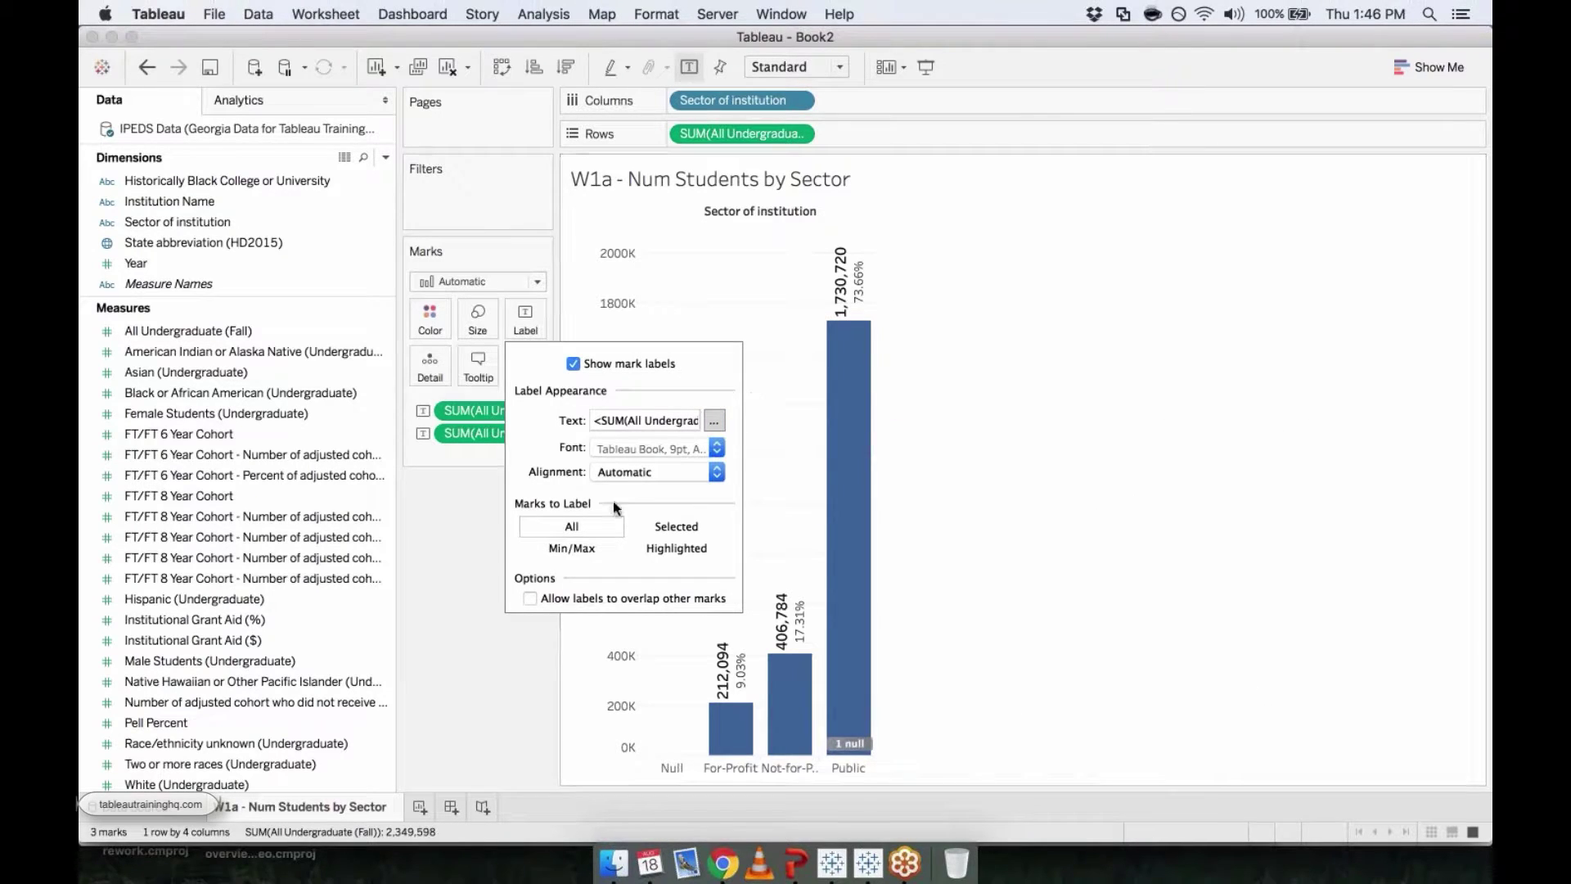
{"action": "left_click", "coordinate": [714, 420]}
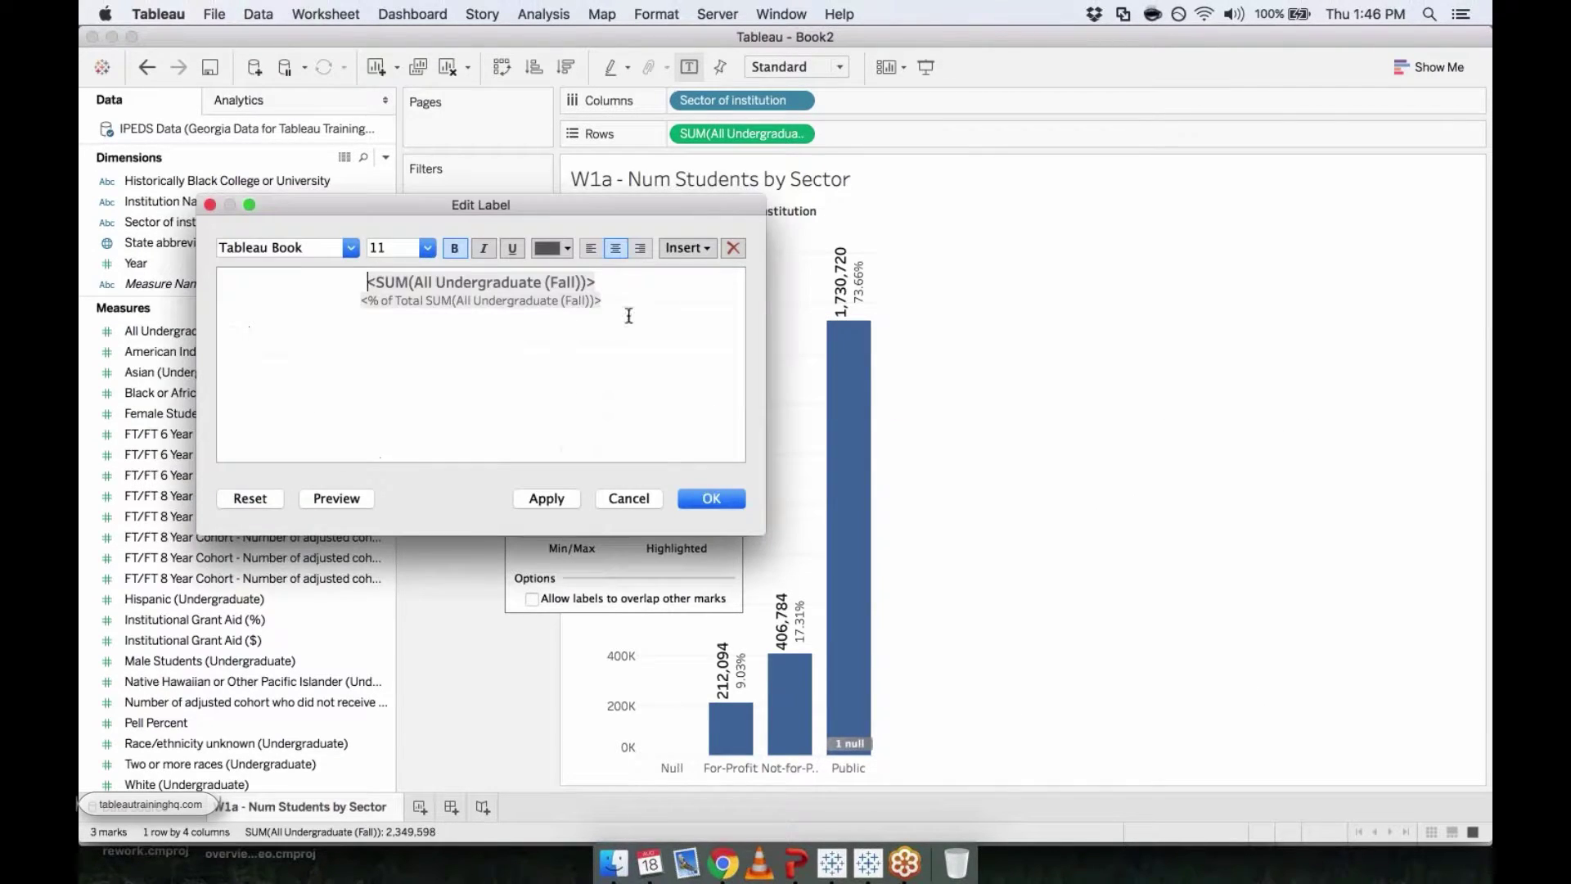
{"action": "left_click_drag", "start_coordinate": [629, 316], "coordinate": [323, 242]}
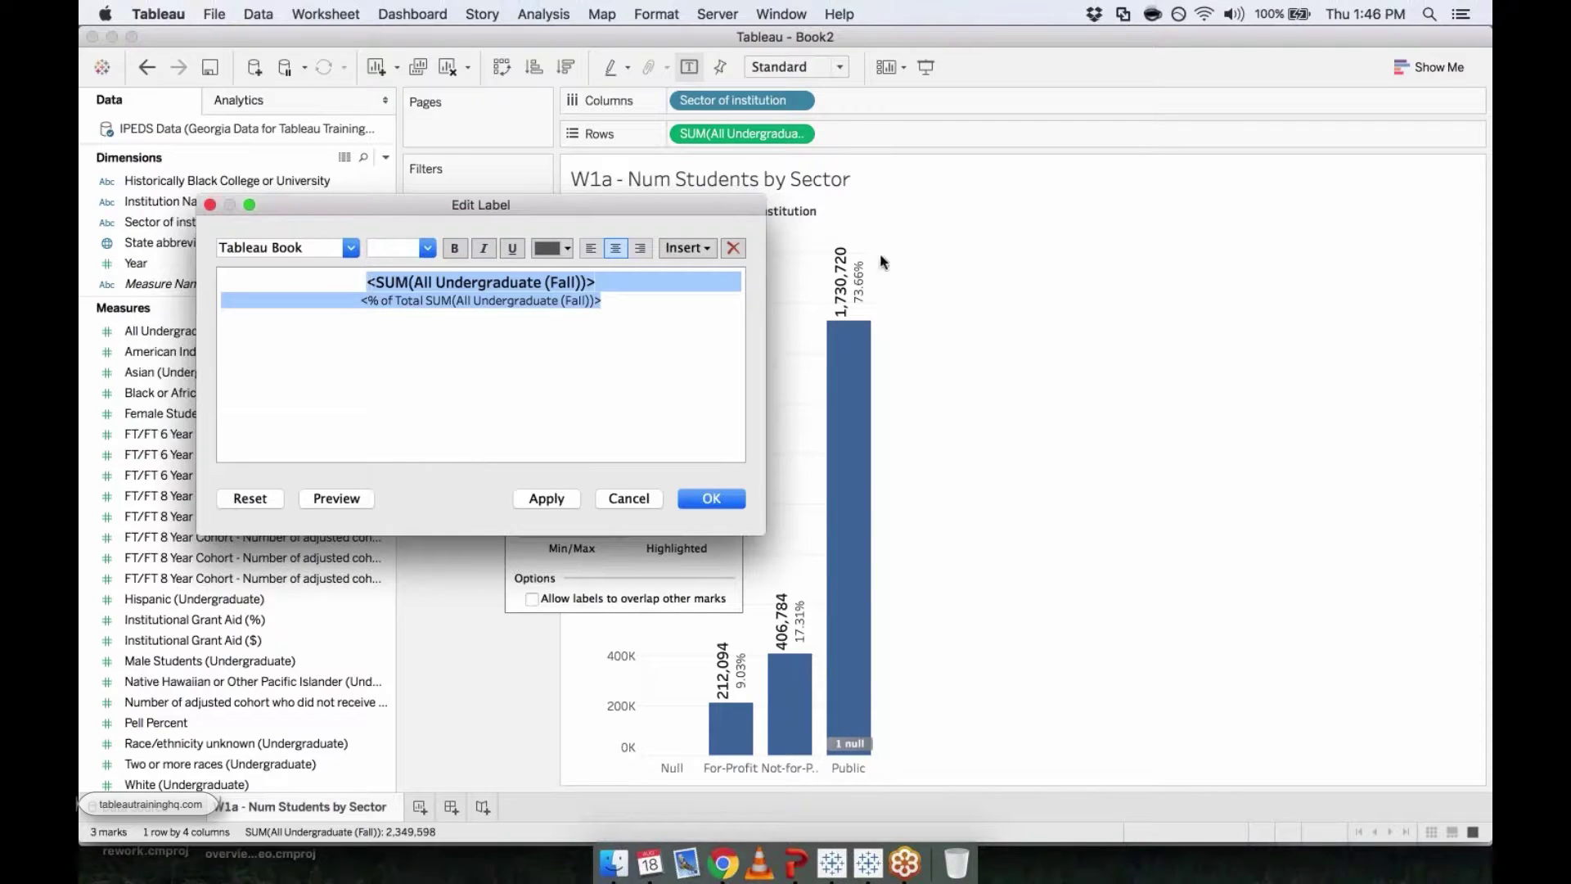
{"action": "key", "text": "Return"}
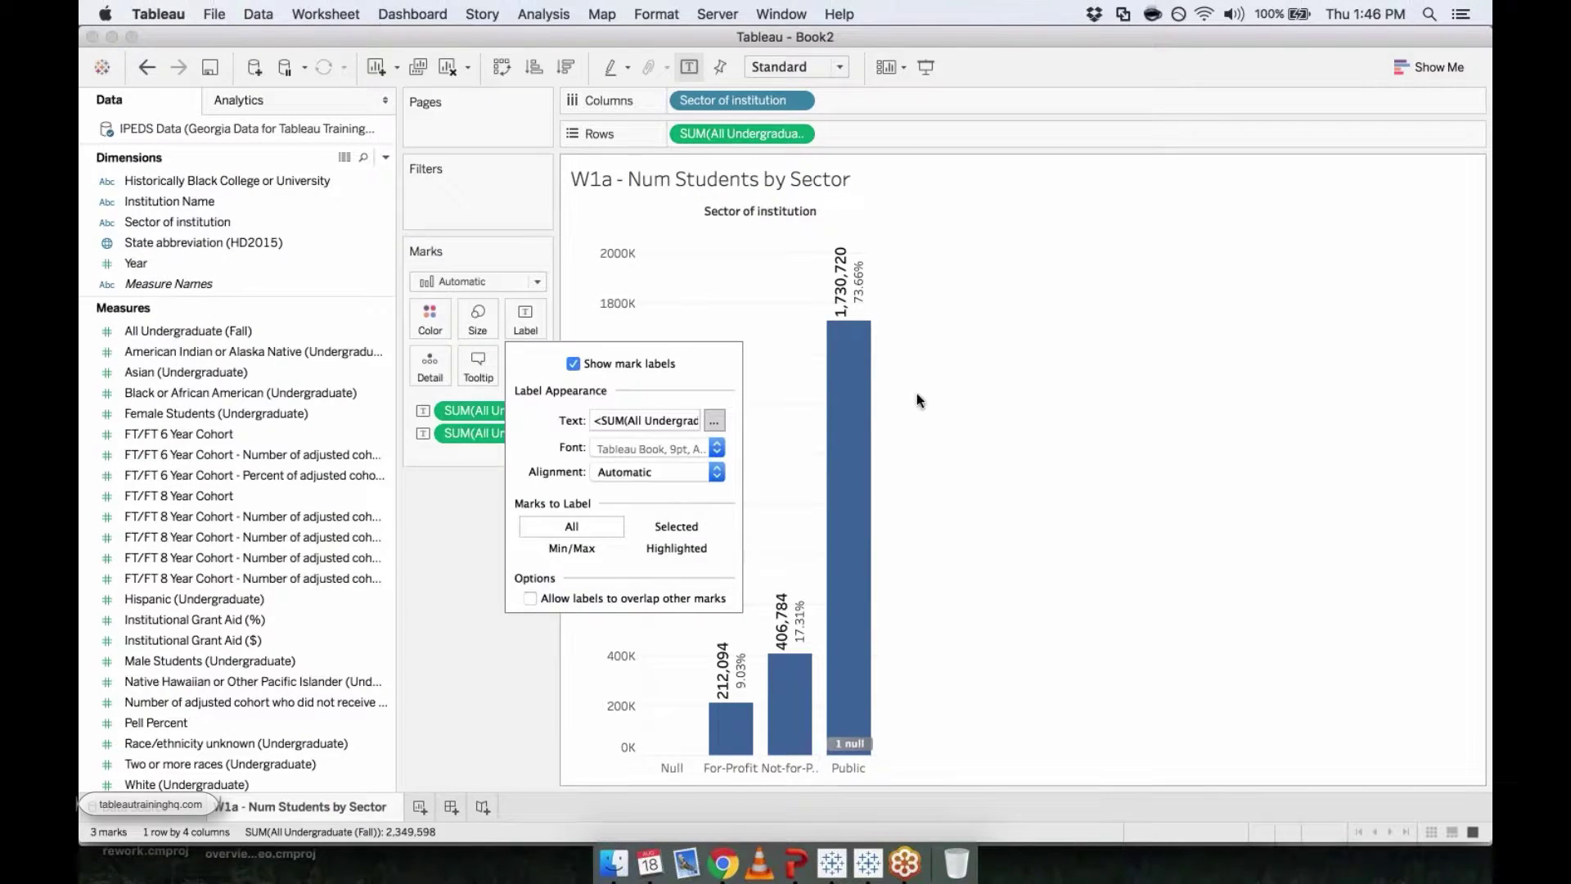
Set the font size of both lines of the bar label text to 8
{"action": "left_click", "coordinate": [714, 421]}
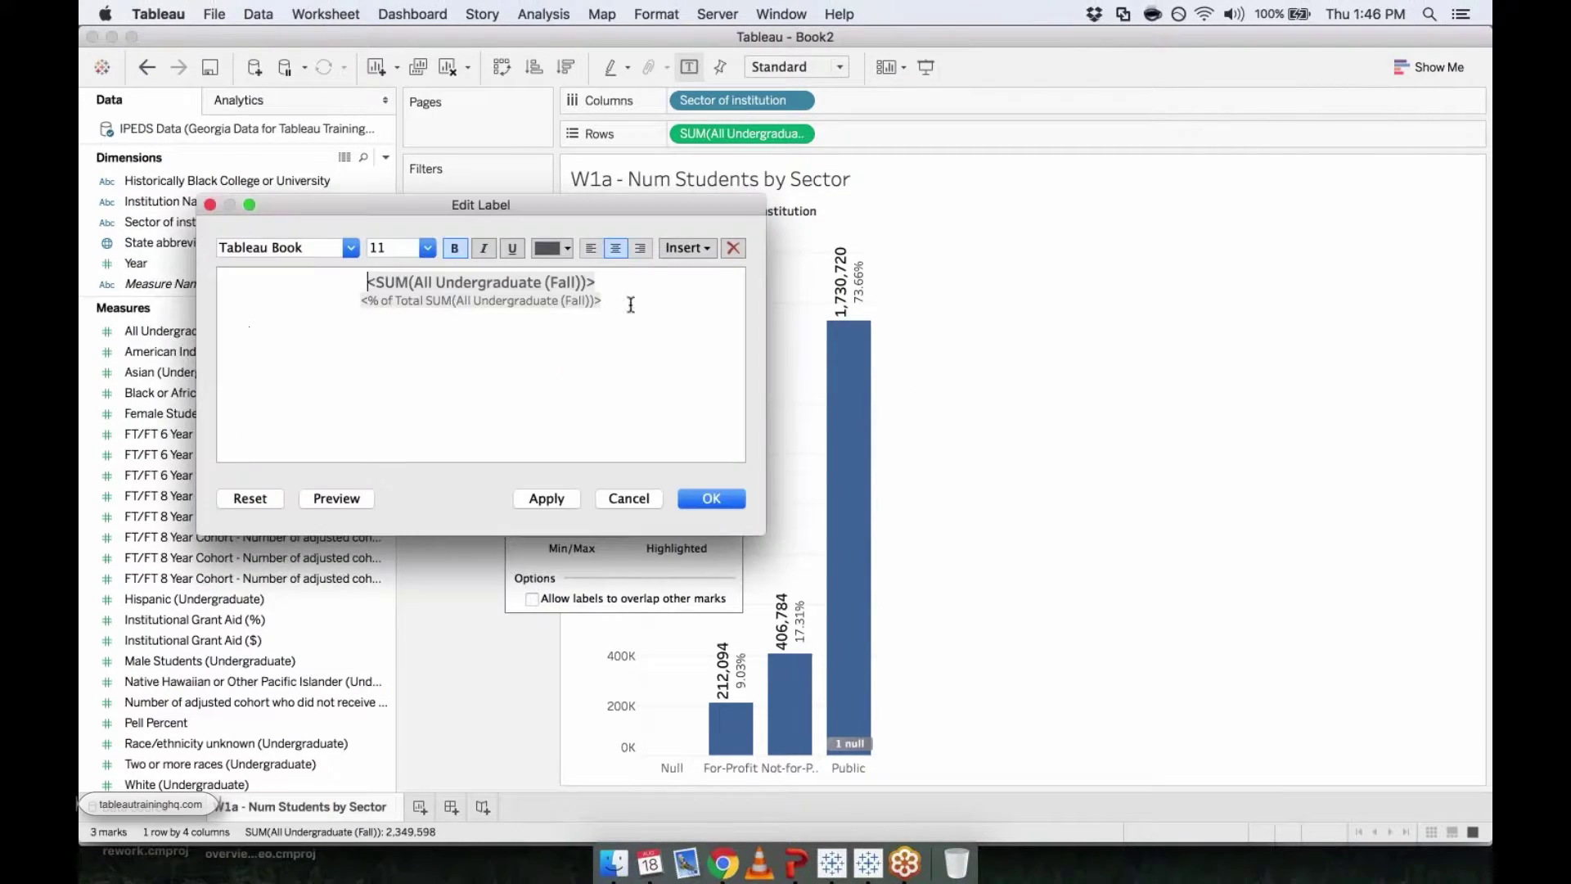
{"action": "left_click_drag", "start_coordinate": [631, 305], "coordinate": [308, 230]}
{"action": "left_click", "coordinate": [427, 248]}
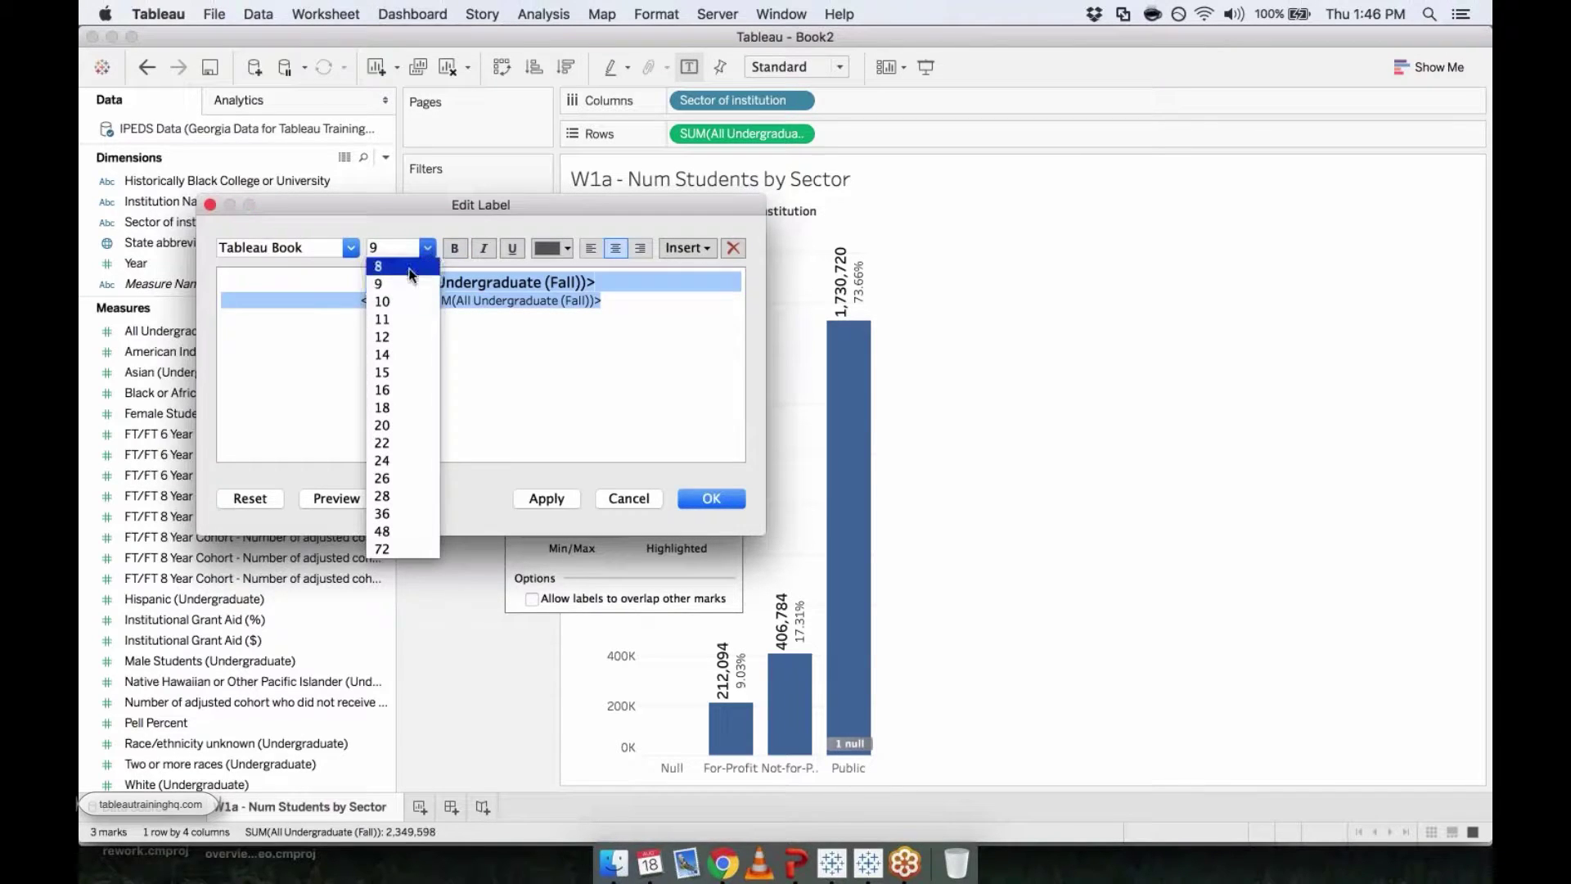
{"action": "left_click", "coordinate": [409, 255]}
{"action": "key", "text": "Return"}
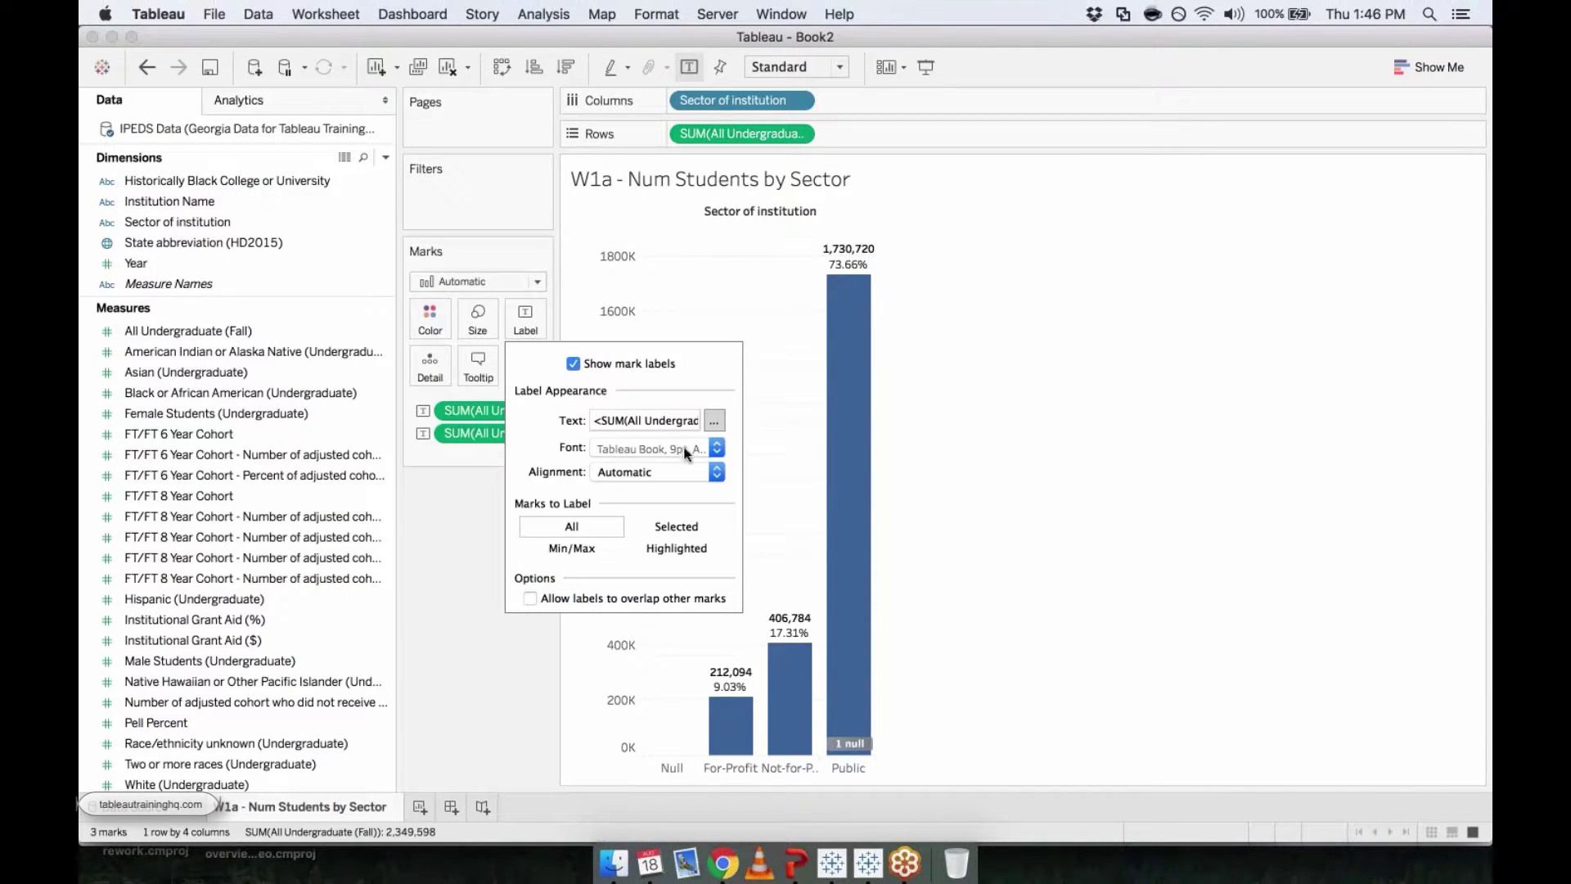
{"action": "left_click", "coordinate": [1277, 501]}
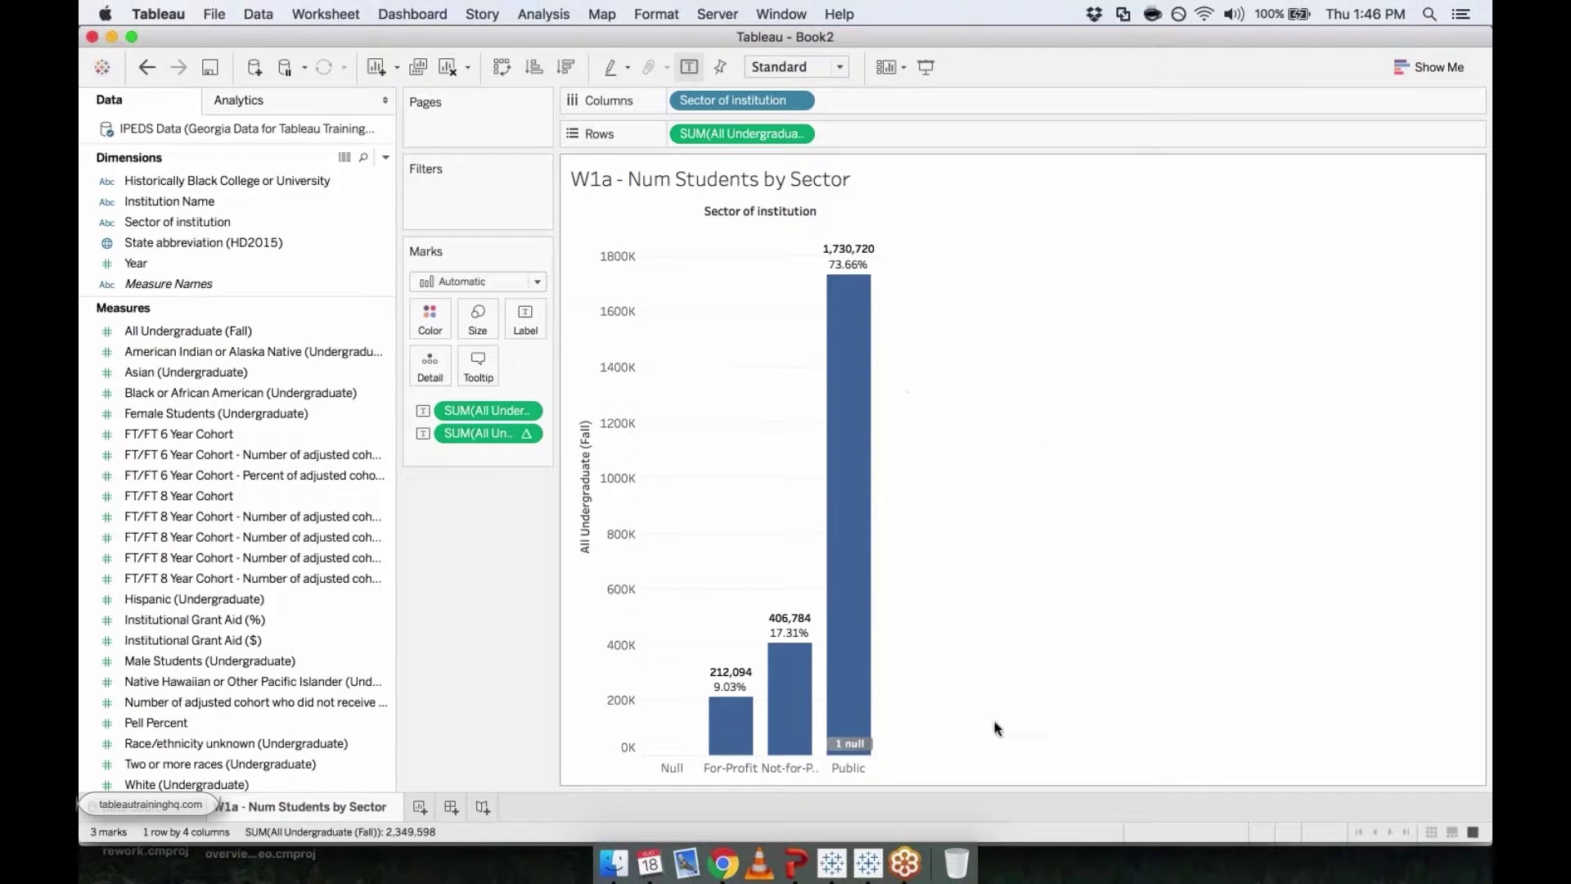
Convert the sector bar chart to packed bubbles
{"action": "mouse_move", "coordinate": [874, 711]}
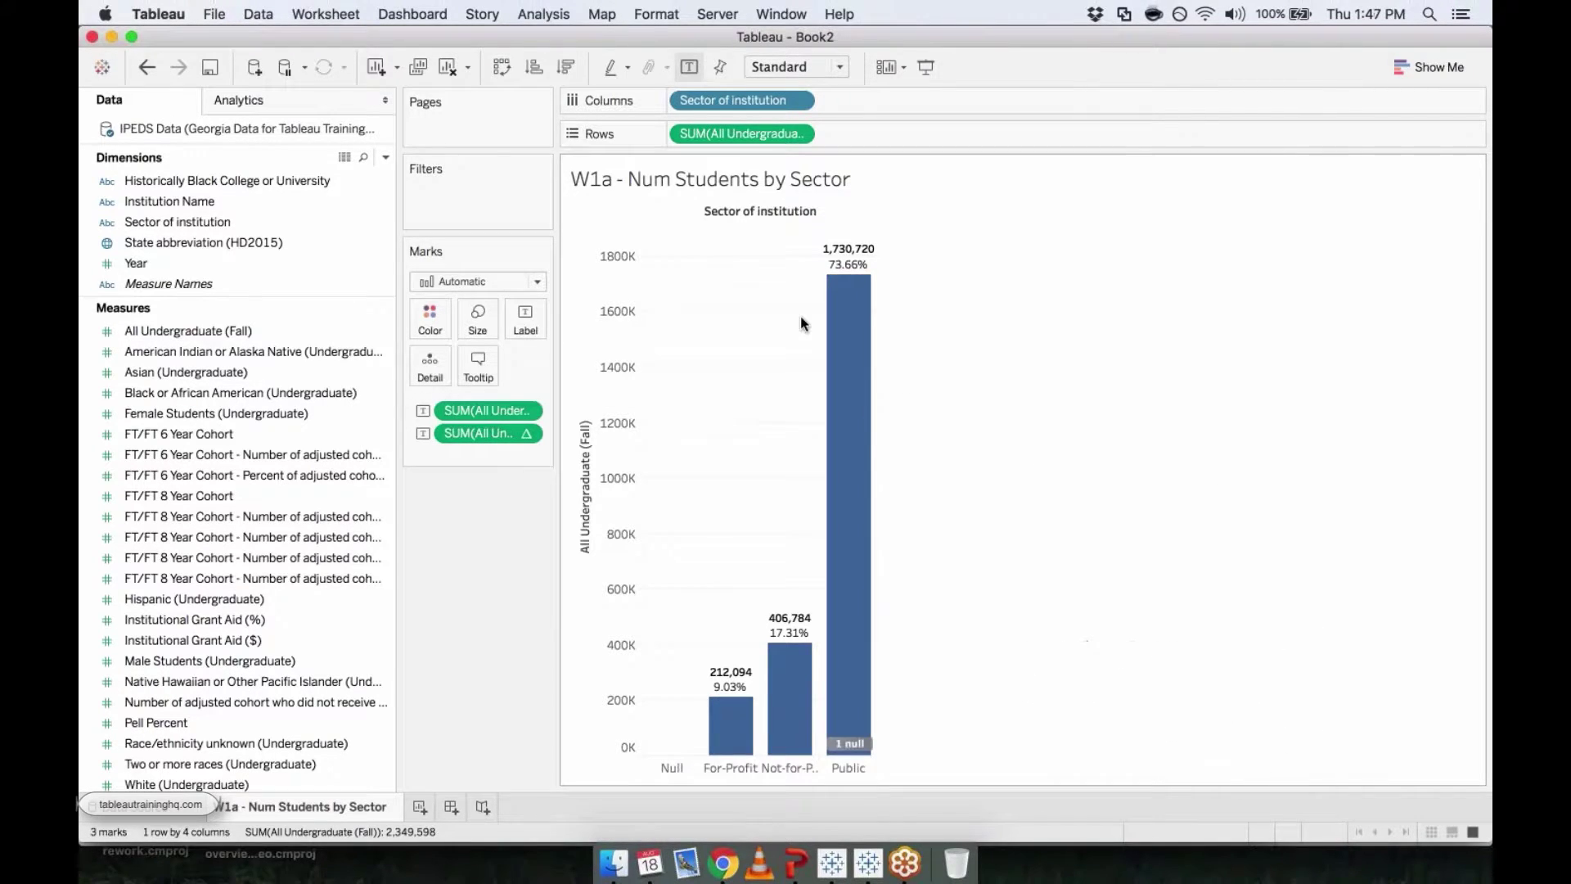
{"action": "left_click", "coordinate": [1436, 66]}
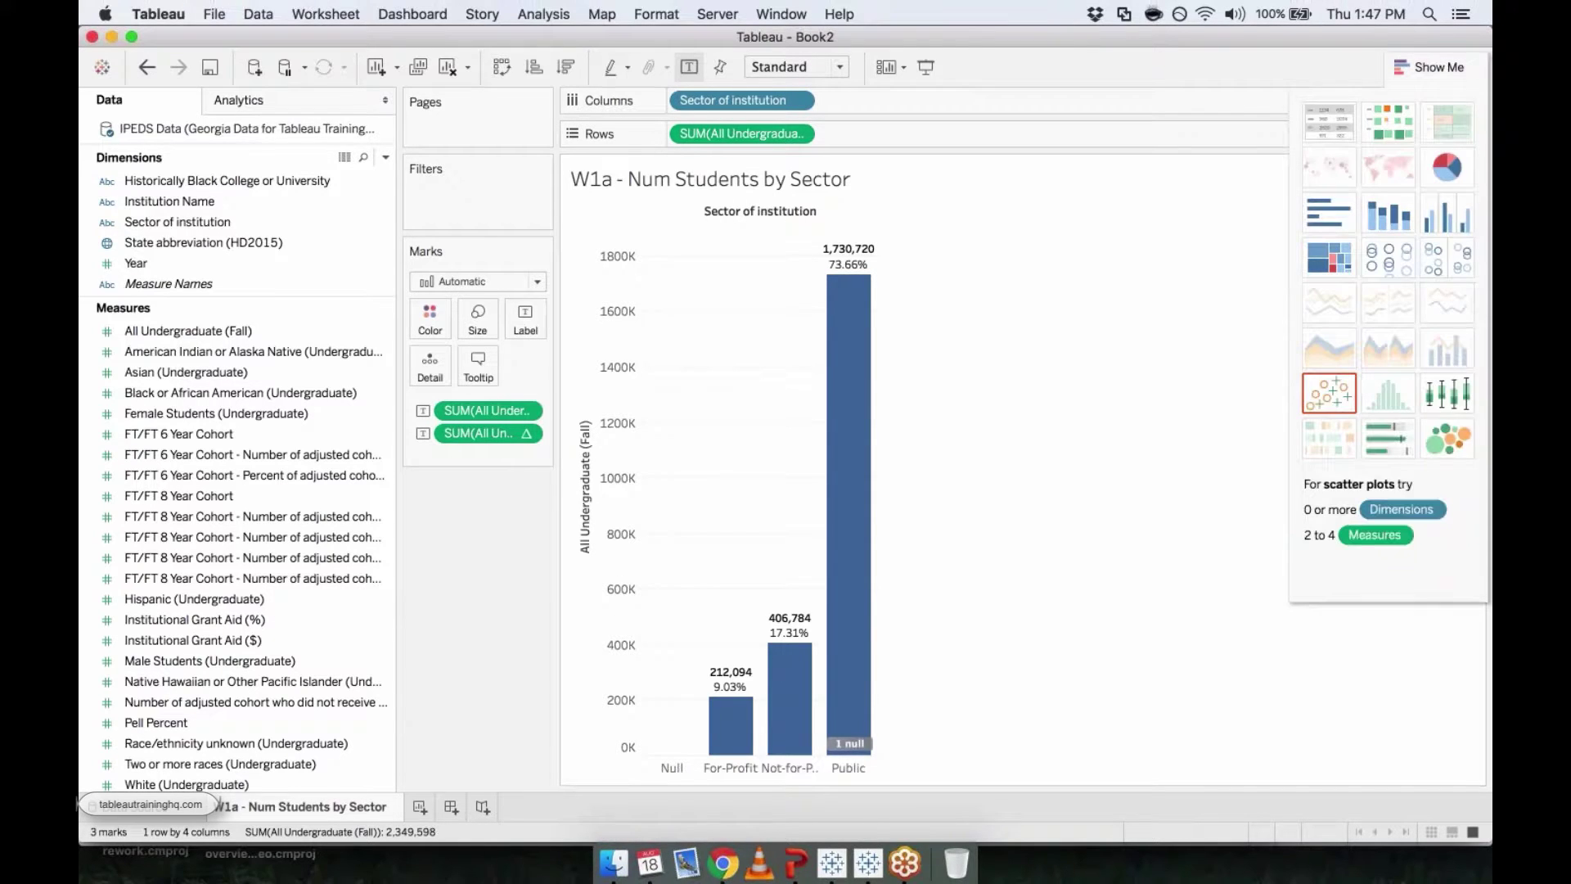
{"action": "left_click", "coordinate": [1452, 435]}
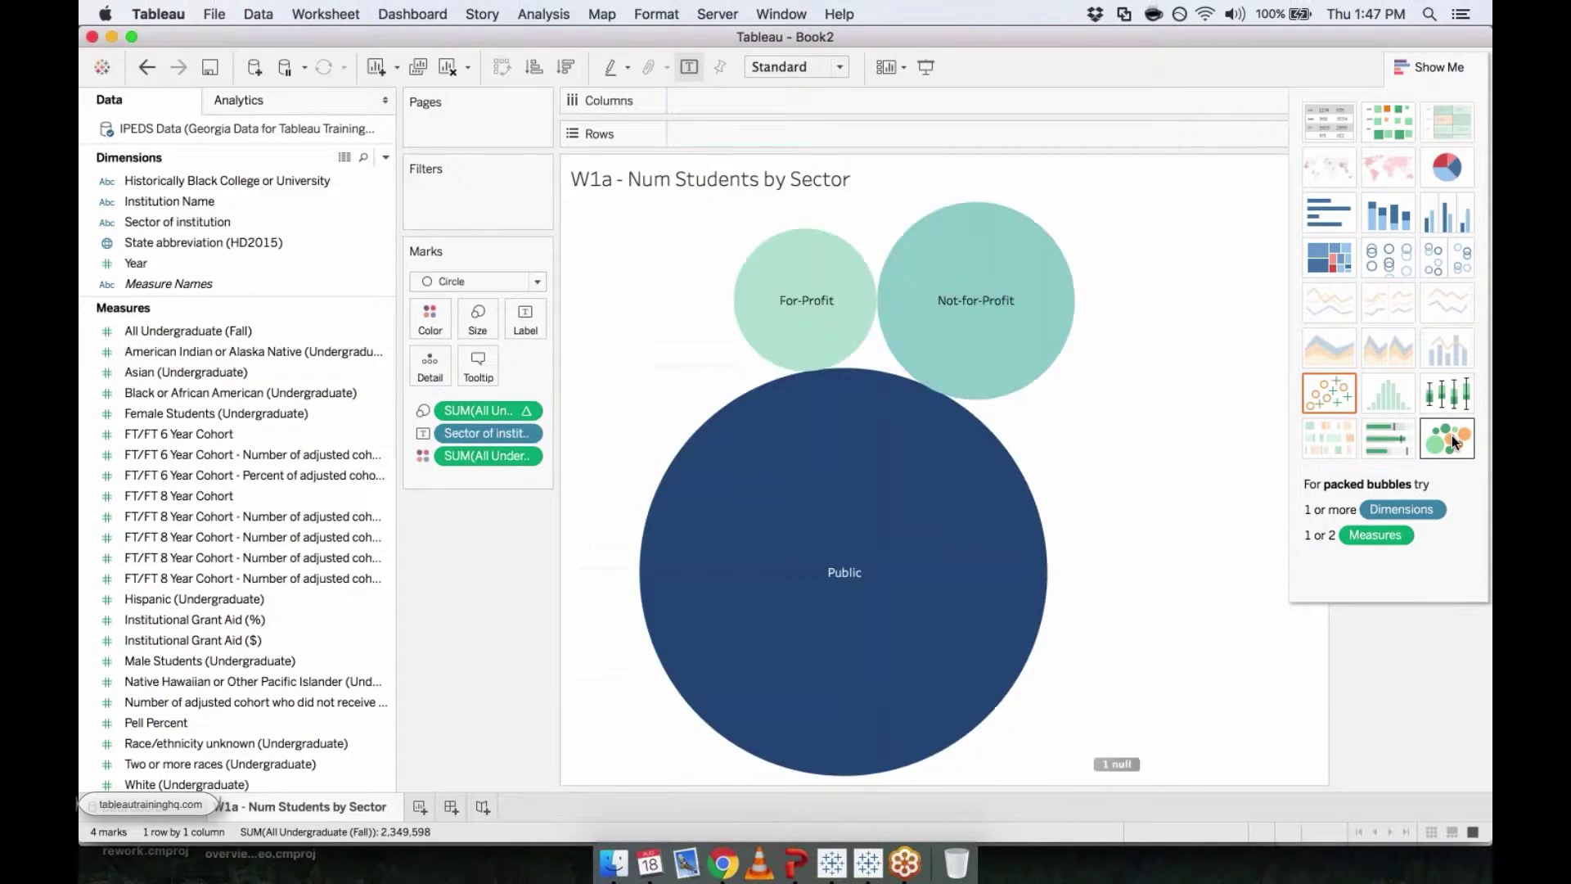
{"action": "left_click", "coordinate": [1432, 69]}
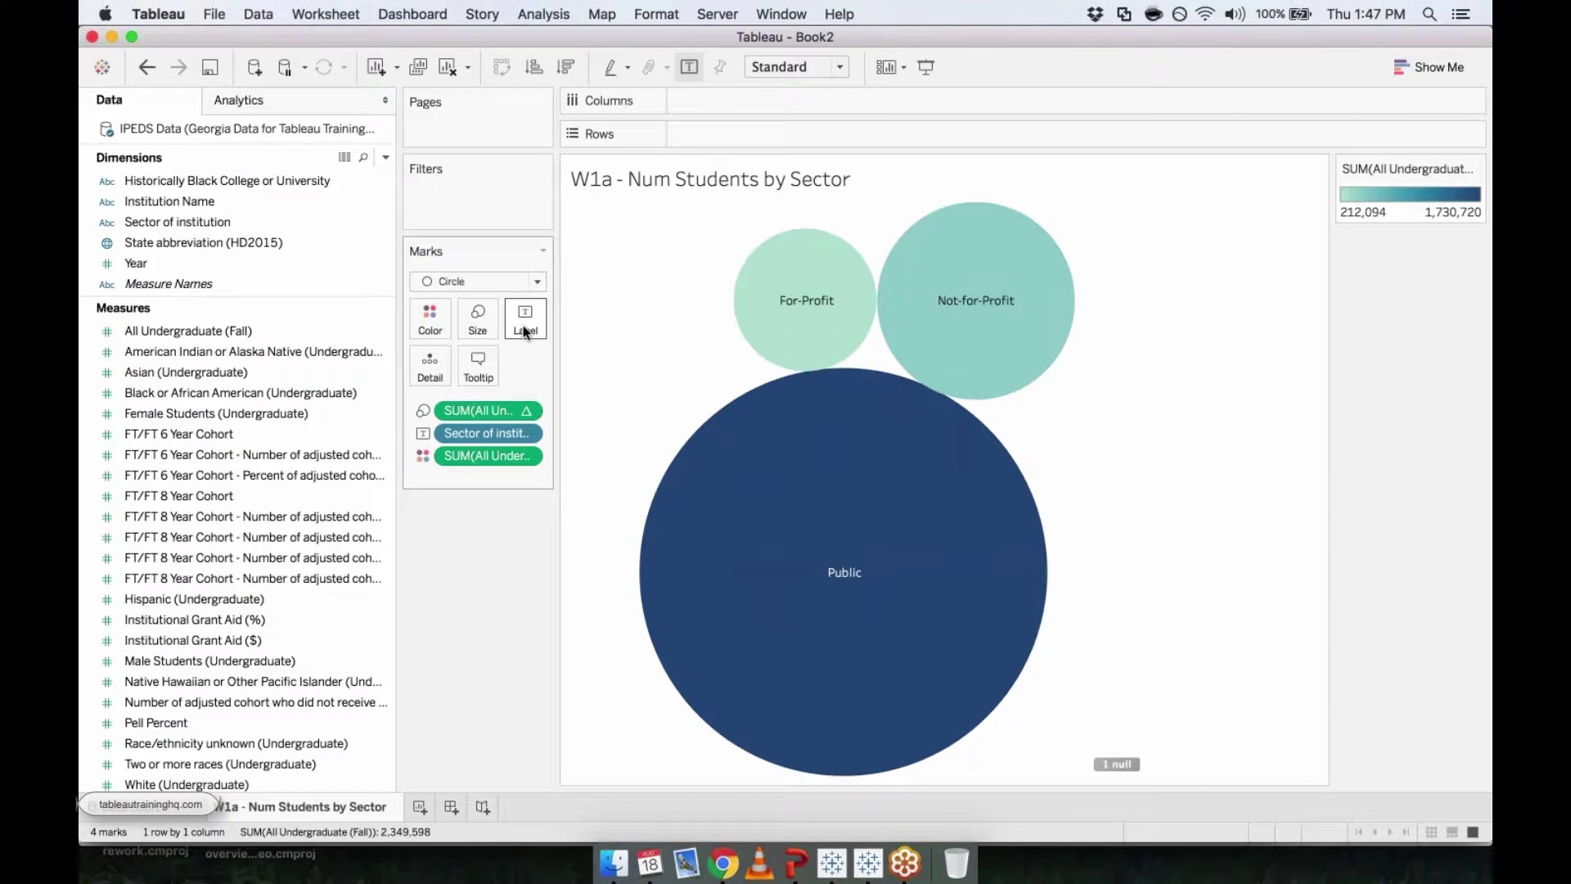
{"action": "mouse_move", "coordinate": [901, 663]}
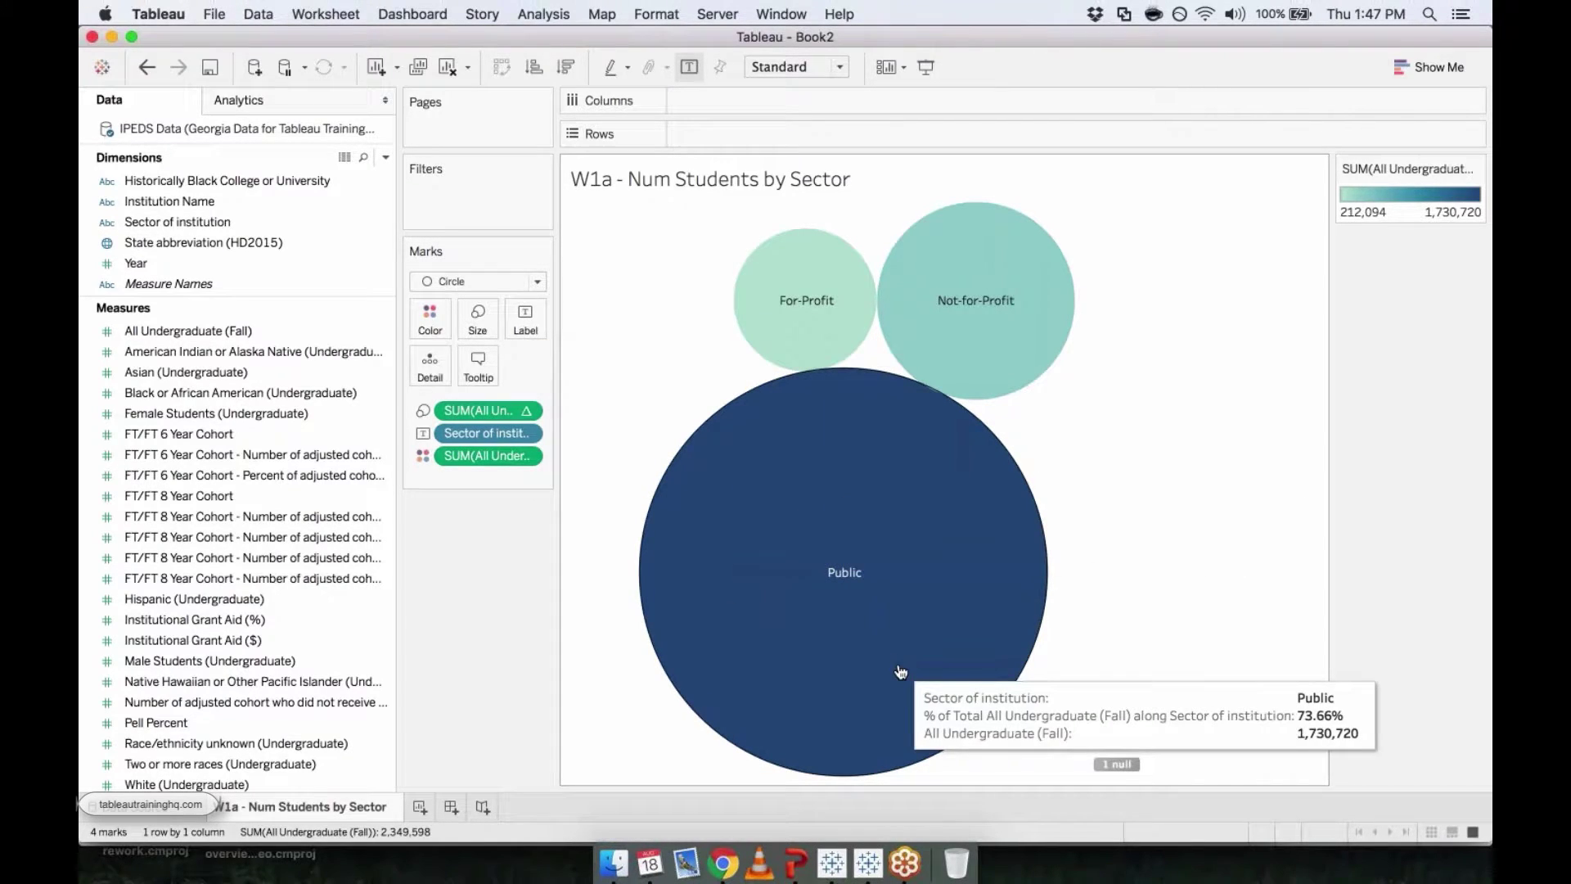
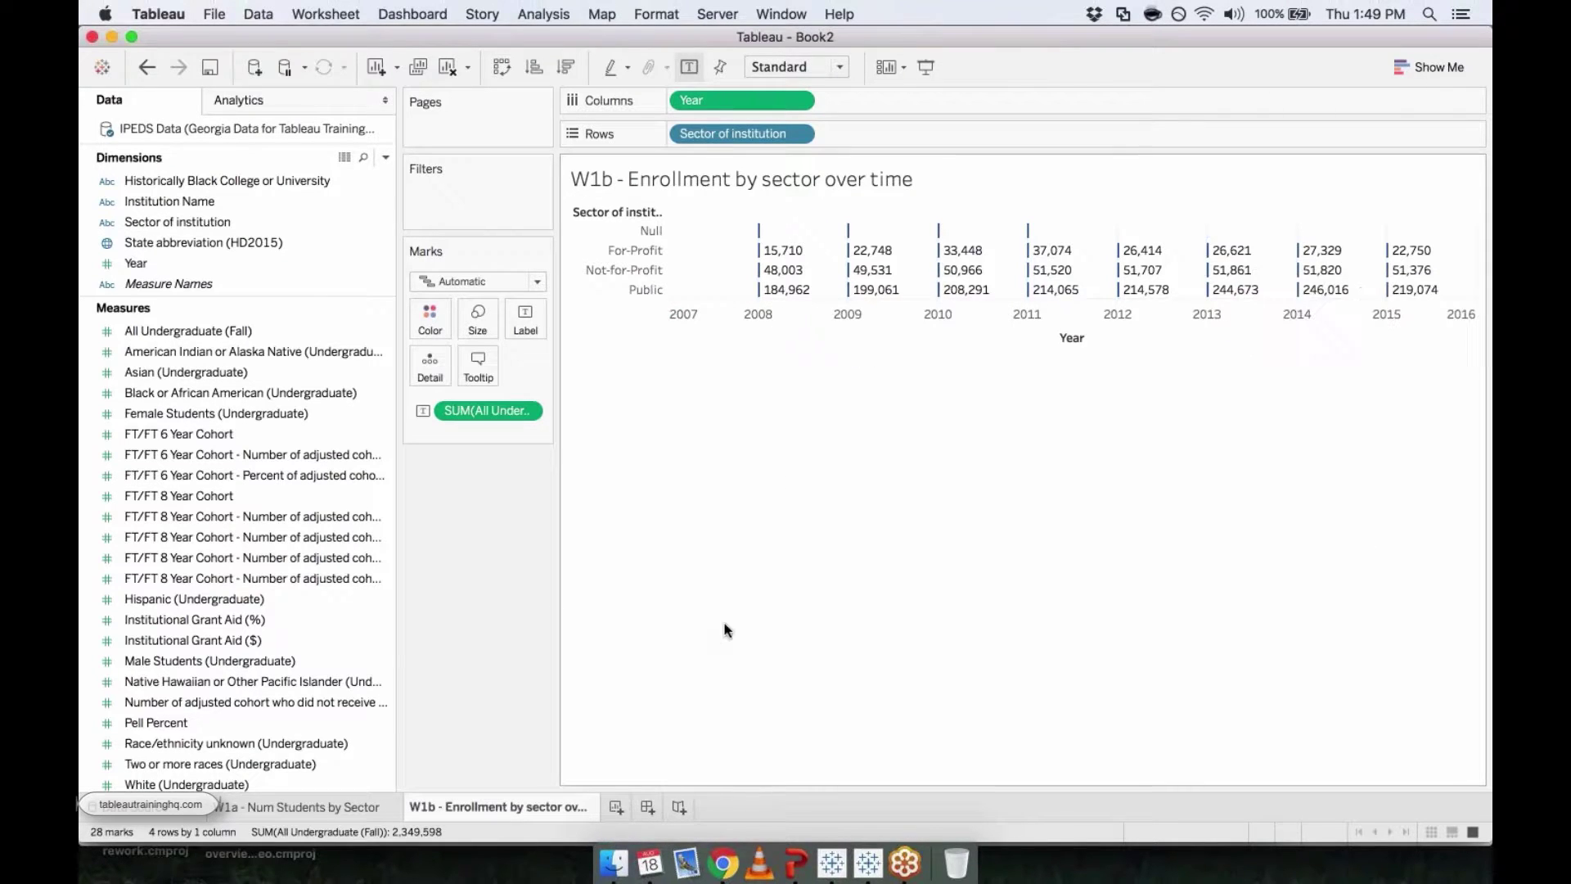
Convert the W1b enrollment table to a continuous line chart of All Undergraduate (Fall) by Year, coloured by Sector of institution
{"action": "left_click", "coordinate": [1414, 66]}
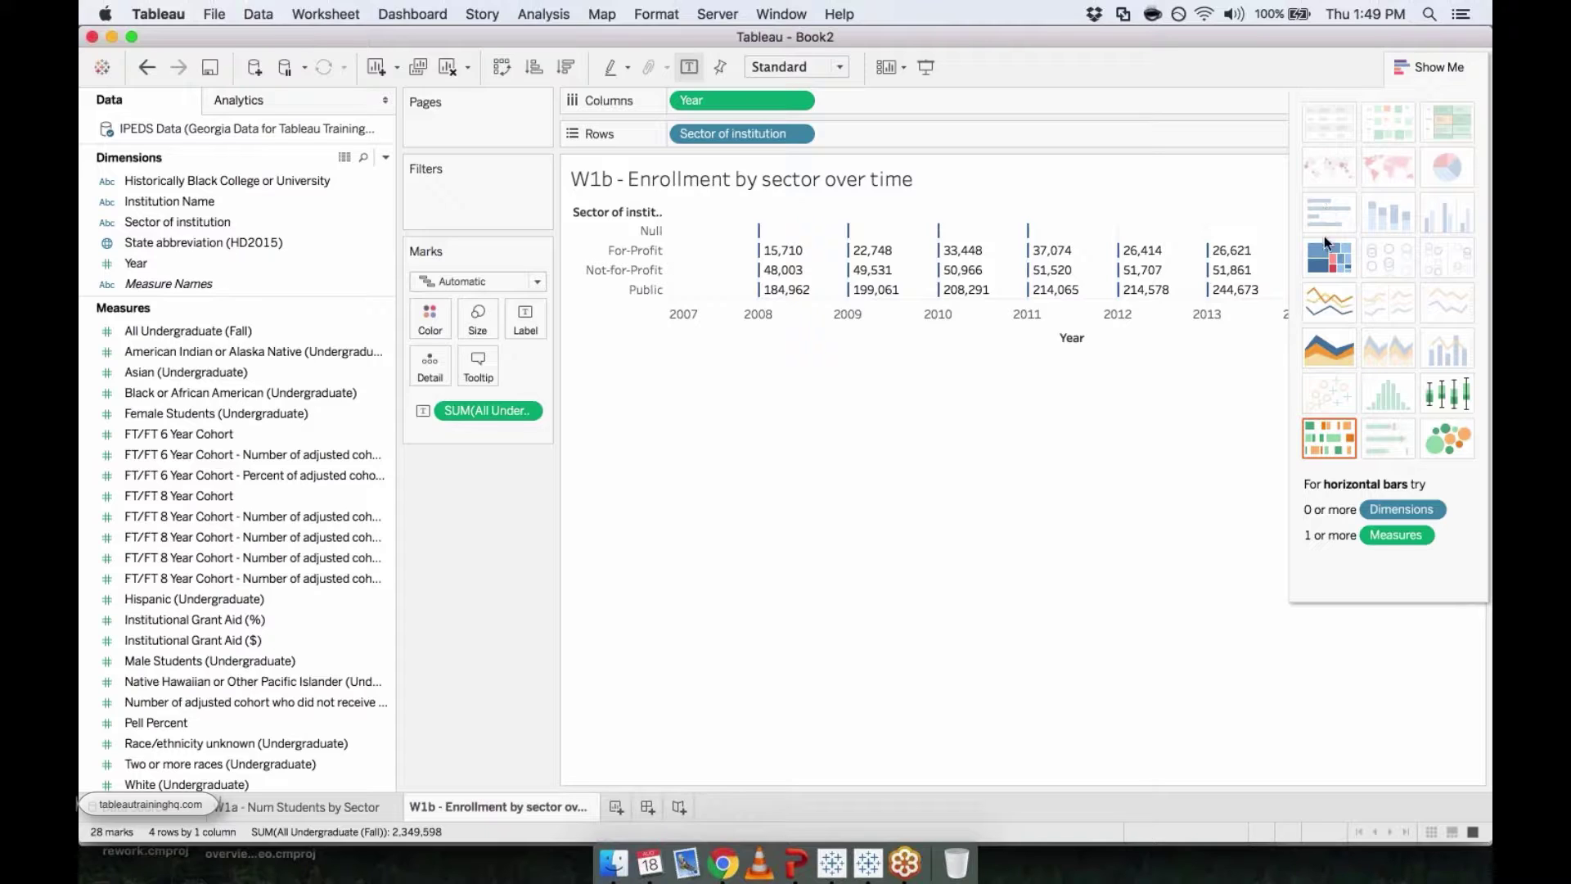
{"action": "left_click", "coordinate": [1335, 310]}
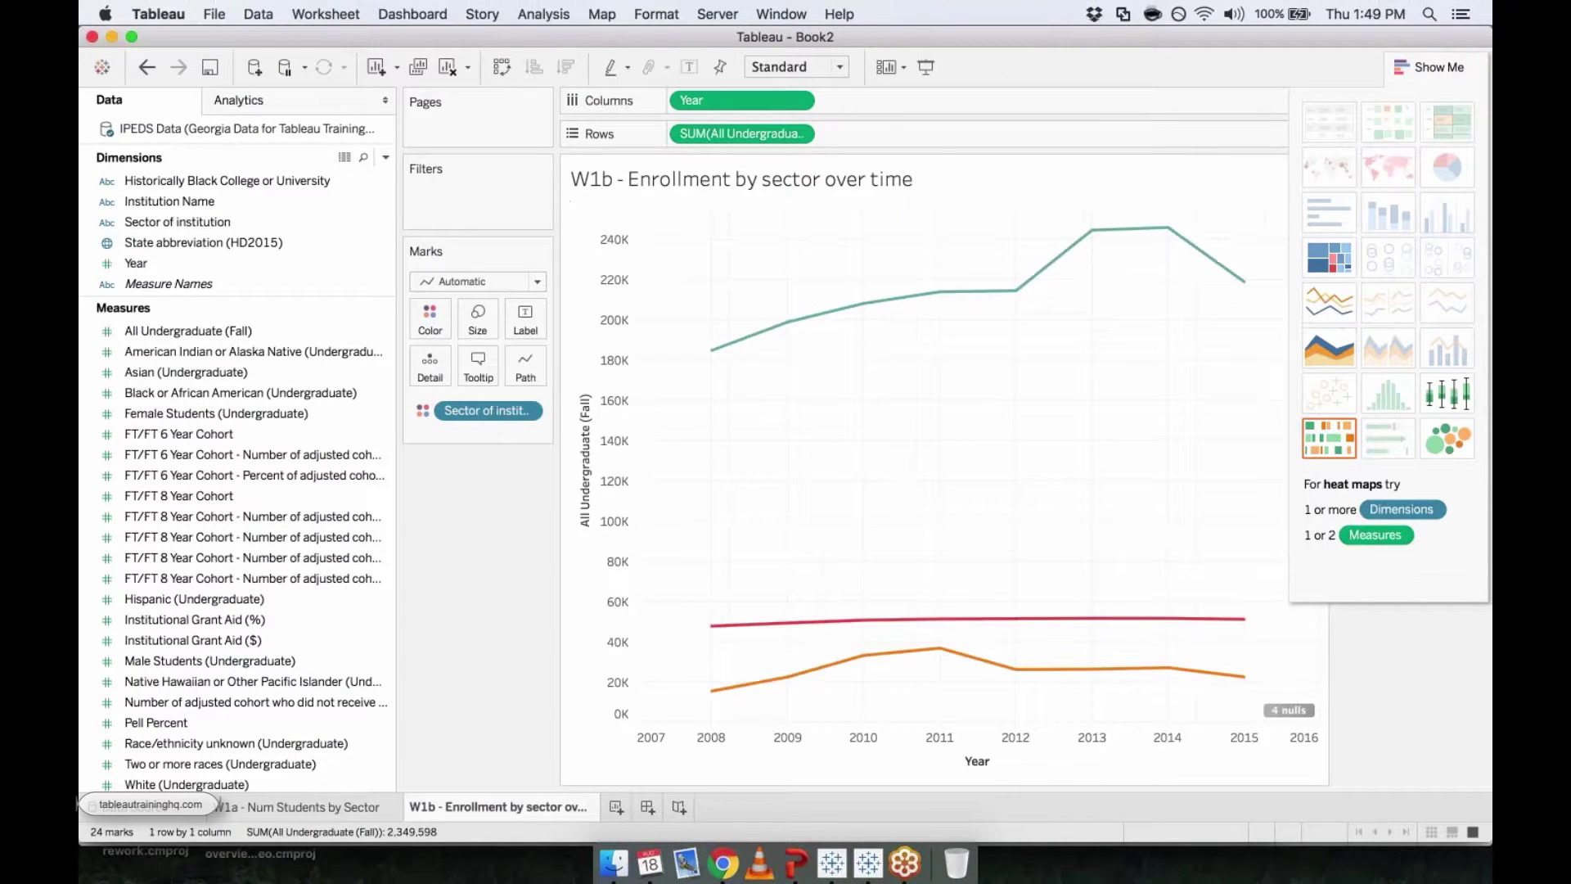
{"action": "left_click", "coordinate": [1429, 67]}
Examine the yearly undergraduate enrollment values along the Public and Not-for-Profit lines
{"action": "mouse_move", "coordinate": [712, 352]}
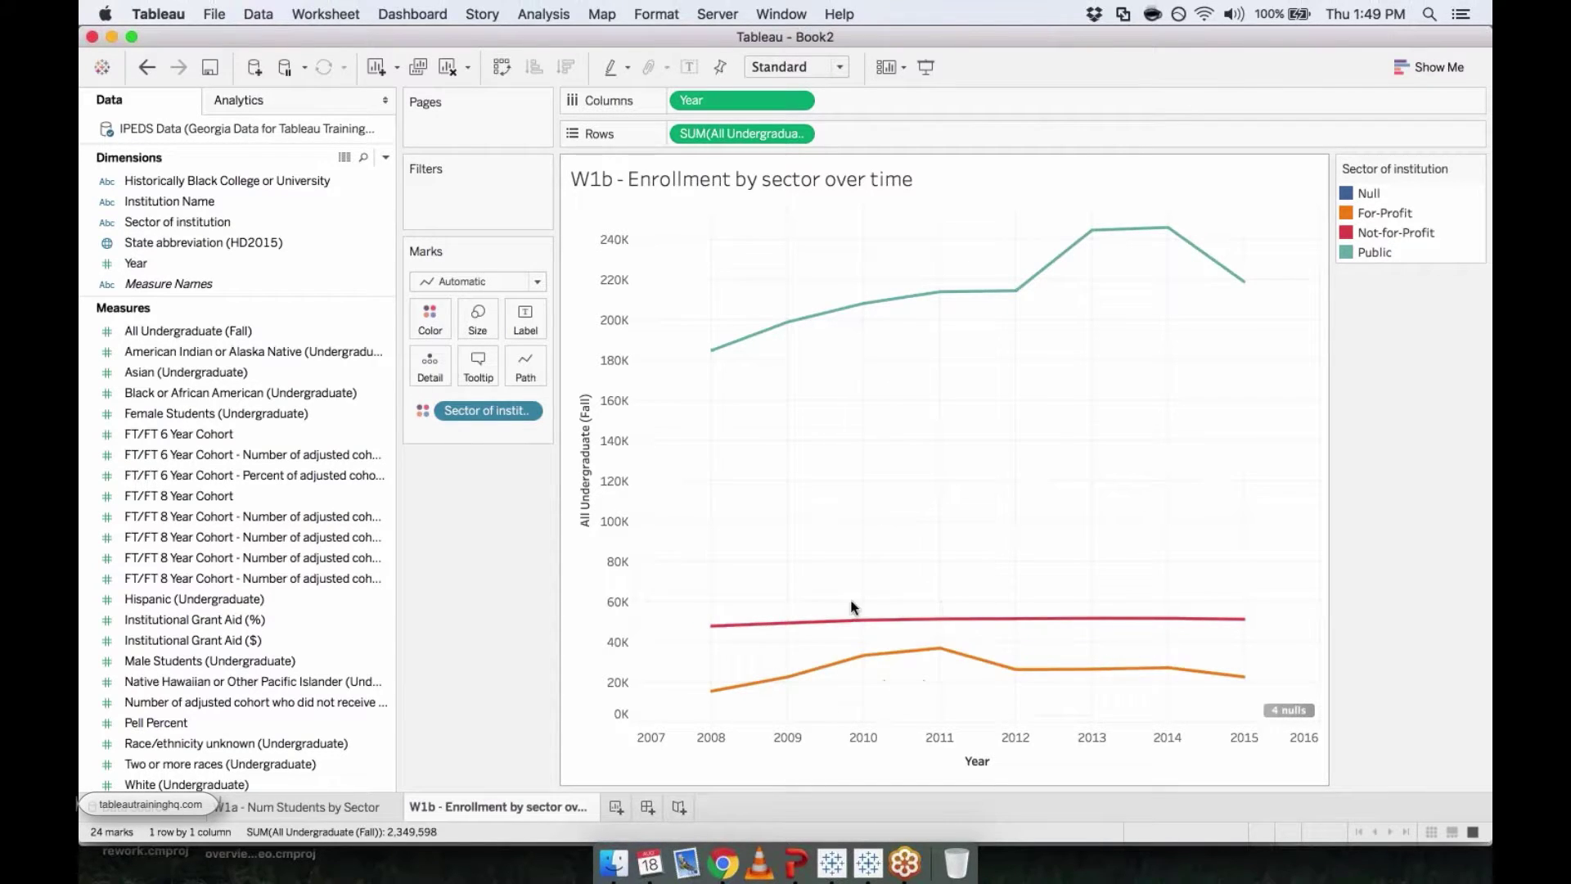
{"action": "mouse_move", "coordinate": [772, 686]}
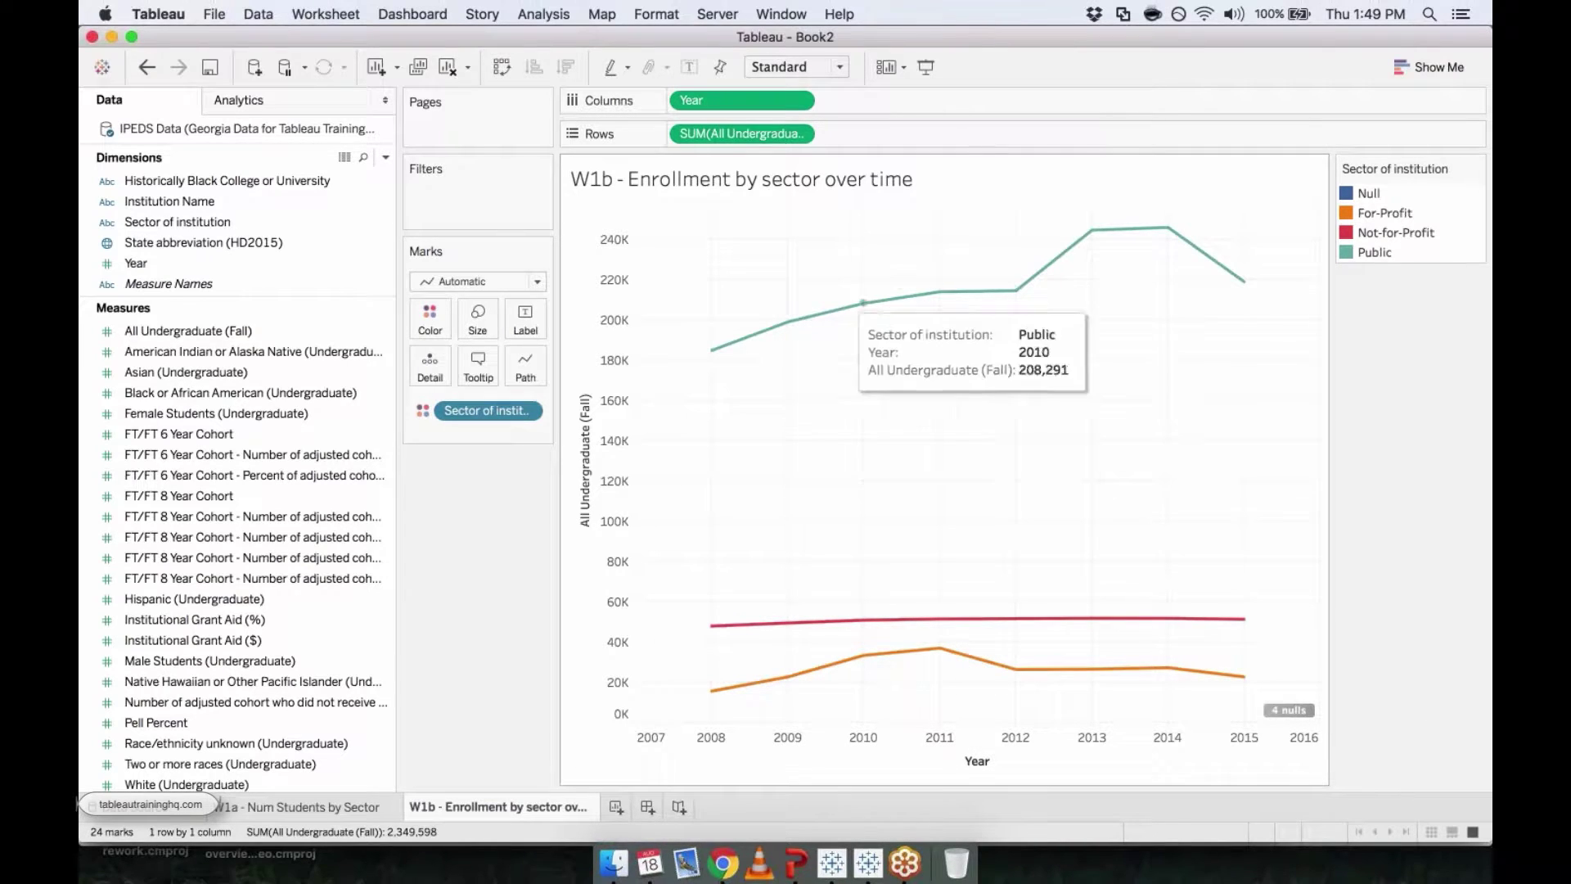
{"action": "mouse_move", "coordinate": [940, 292]}
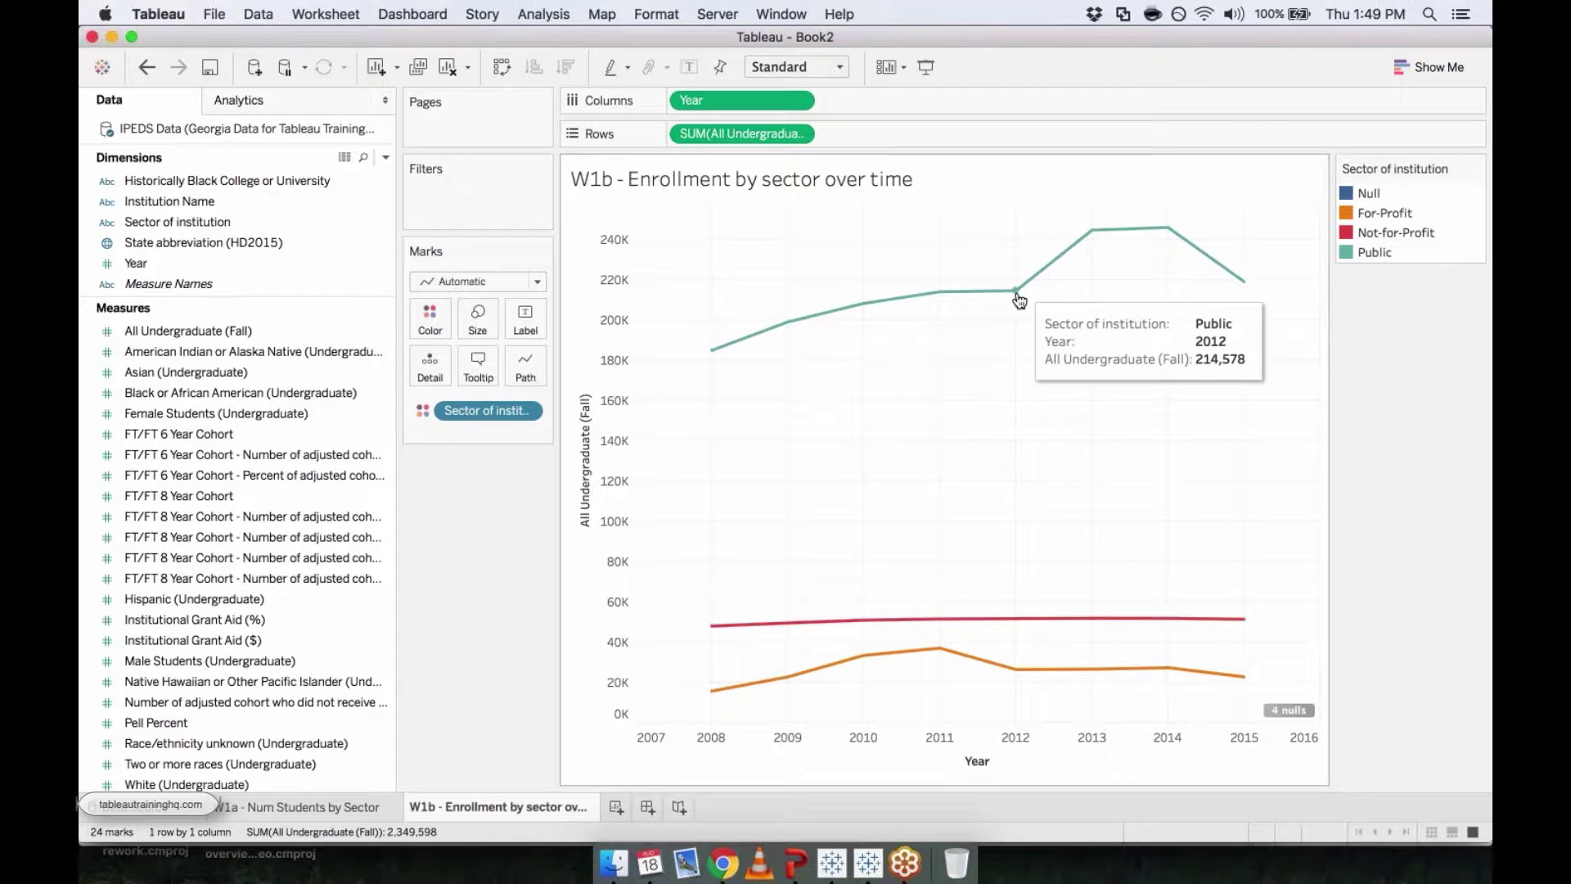
{"action": "mouse_move", "coordinate": [1091, 233]}
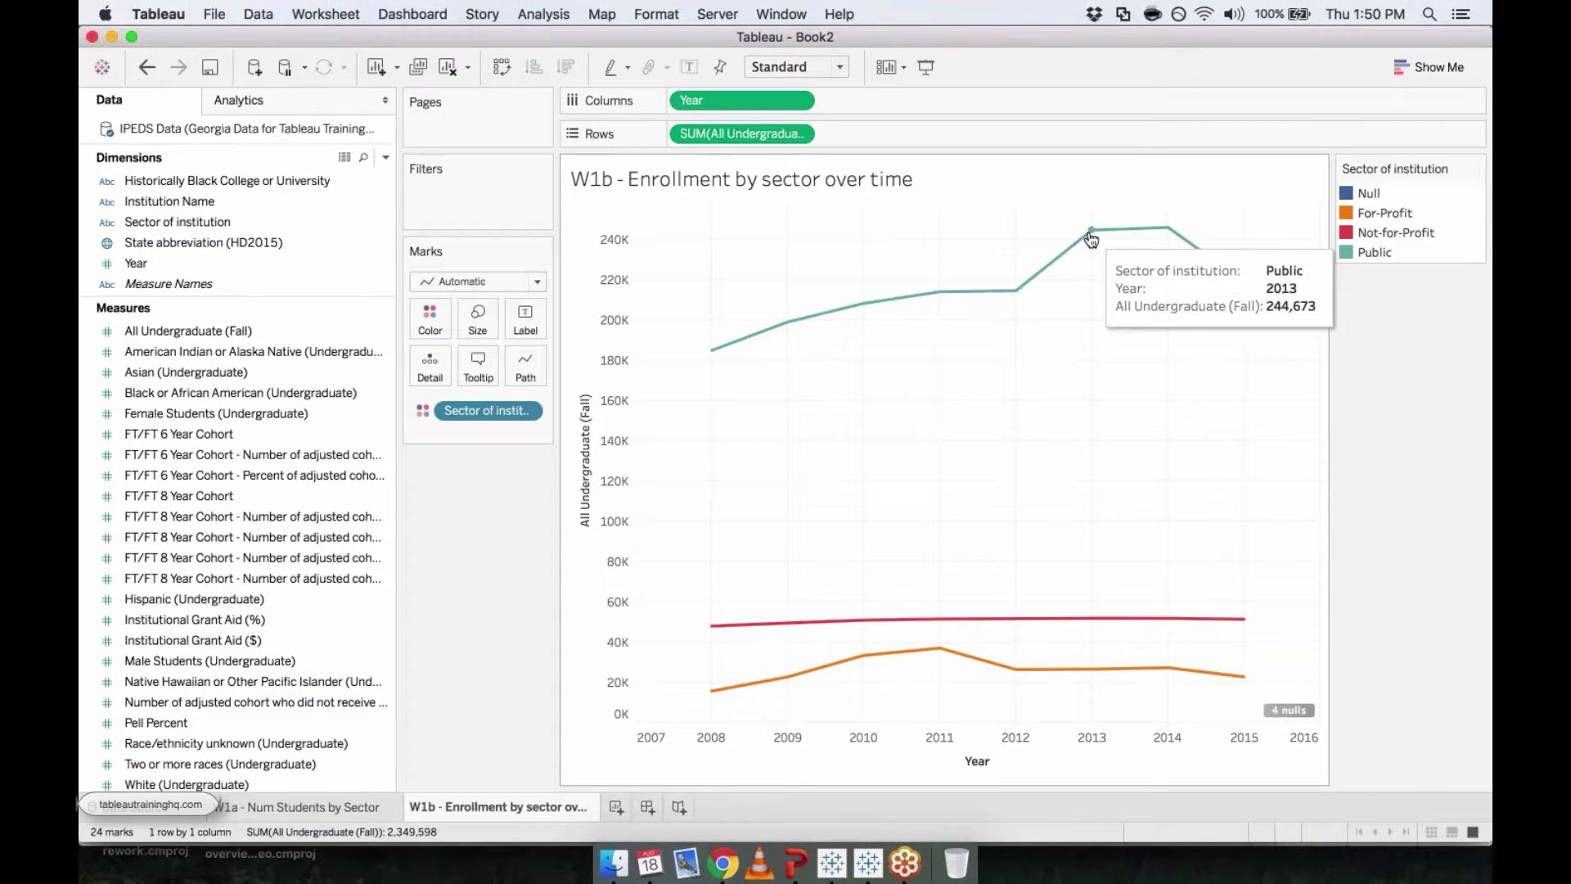
{"action": "mouse_move", "coordinate": [1020, 296]}
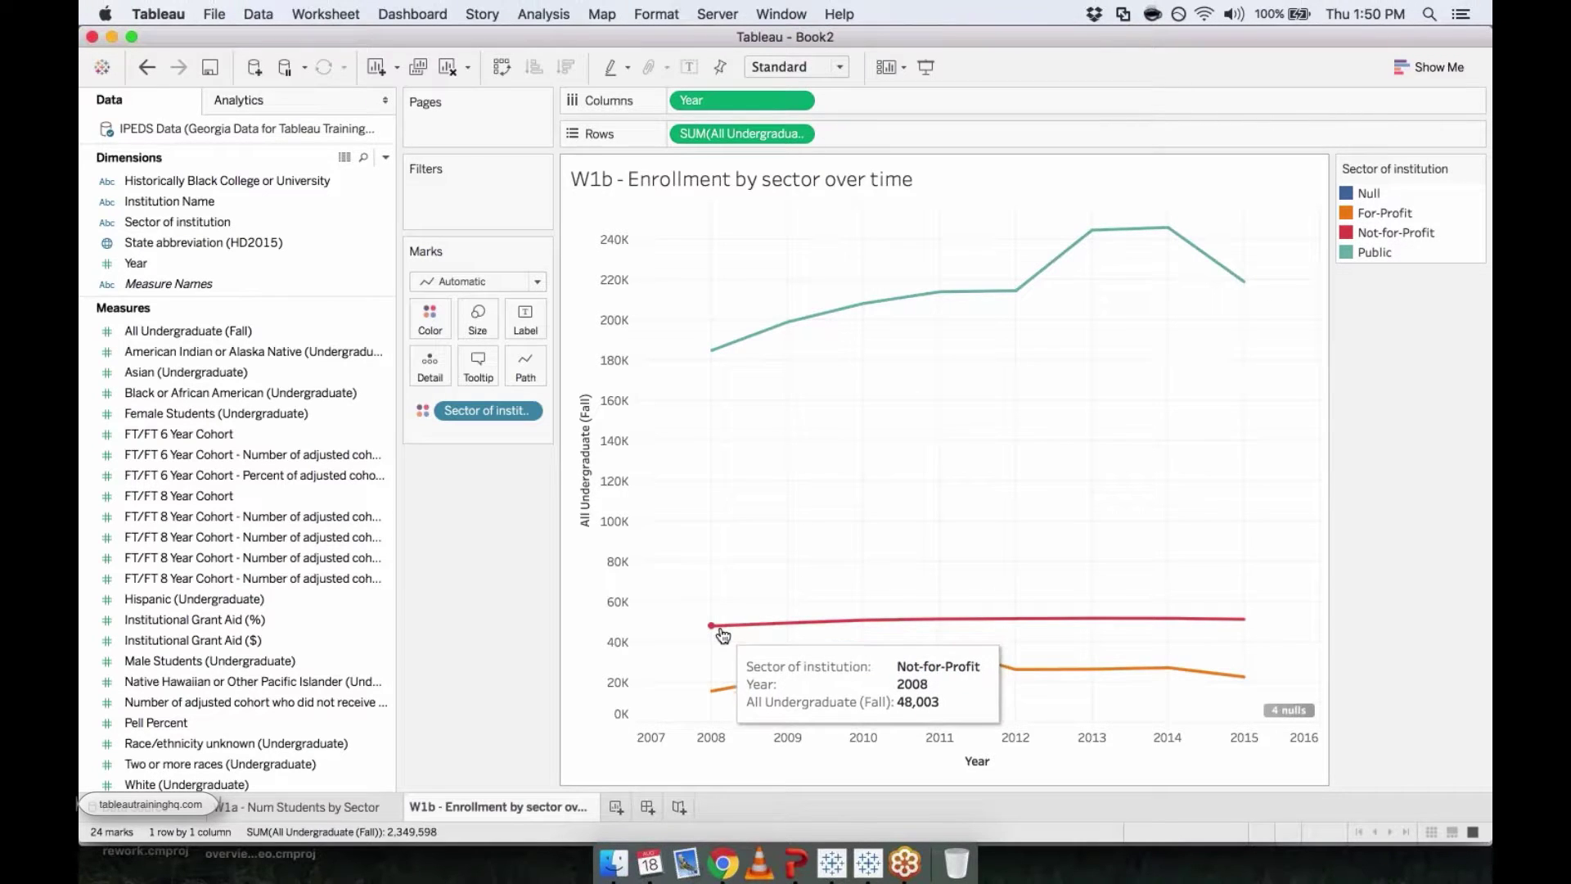
{"action": "mouse_move", "coordinate": [751, 626]}
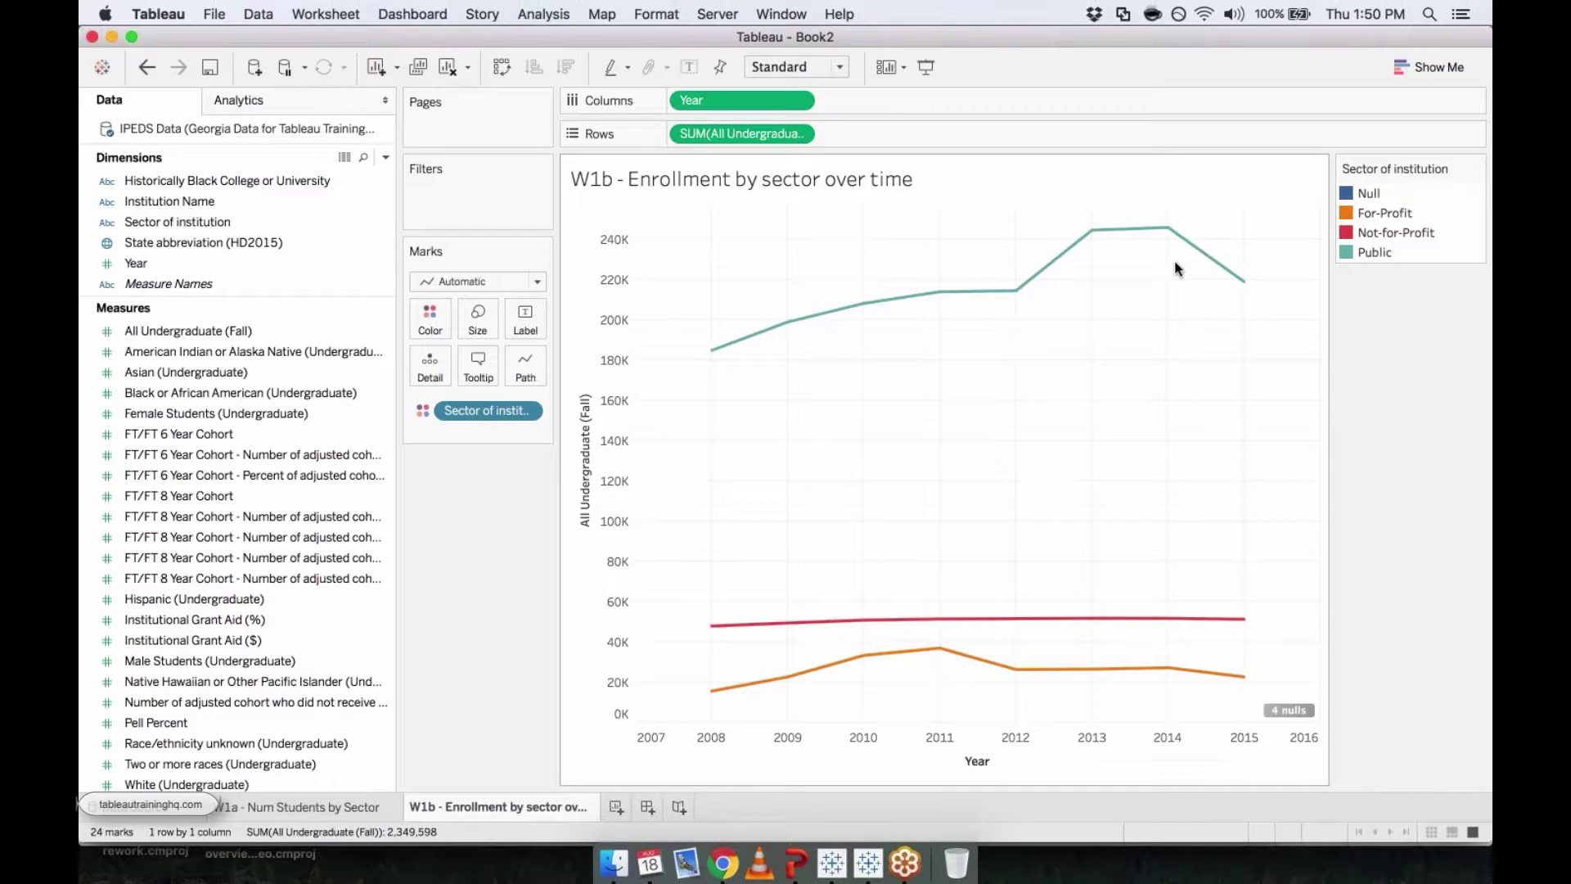
{"action": "mouse_move", "coordinate": [1215, 267]}
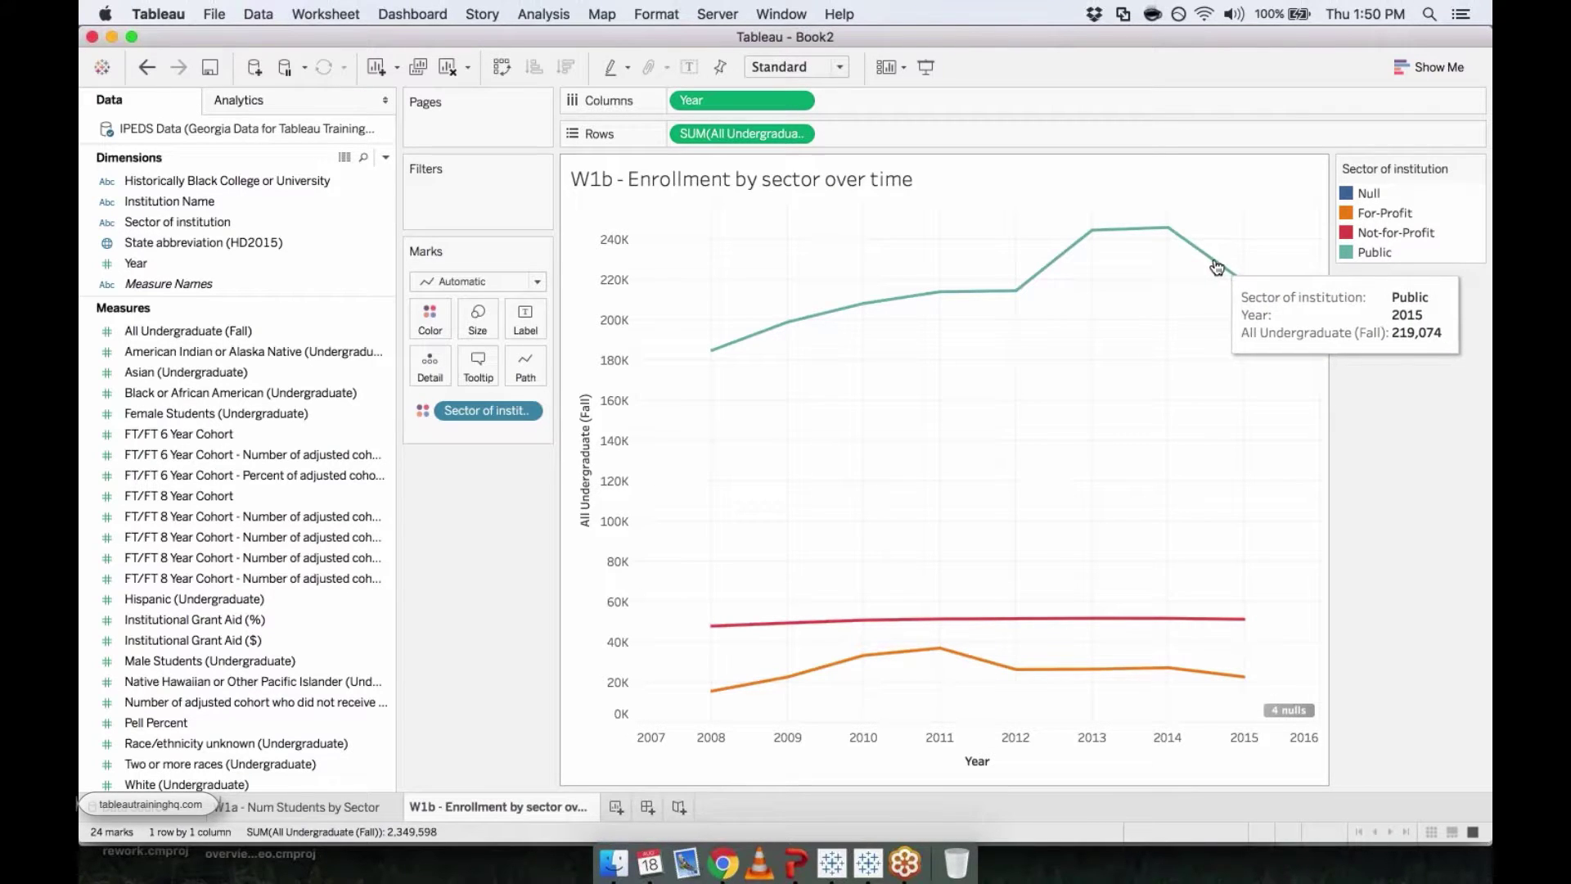
Exclude the Public sector from the enrollment line chart and inspect the For-Profit line's yearly values
{"action": "right_click", "coordinate": [1383, 256]}
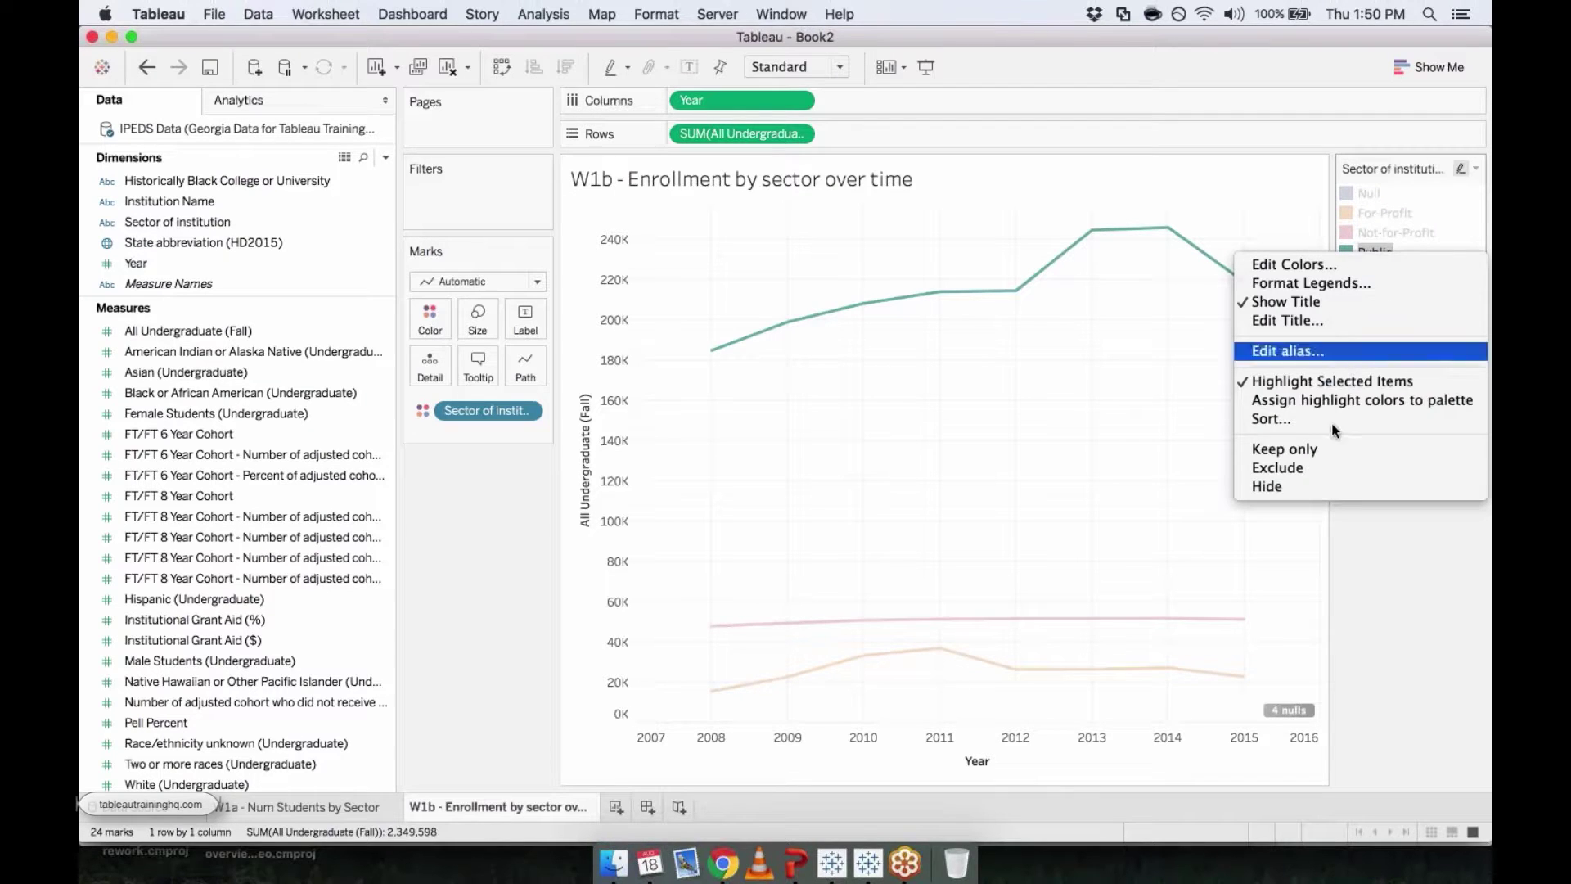
{"action": "left_click", "coordinate": [1309, 468]}
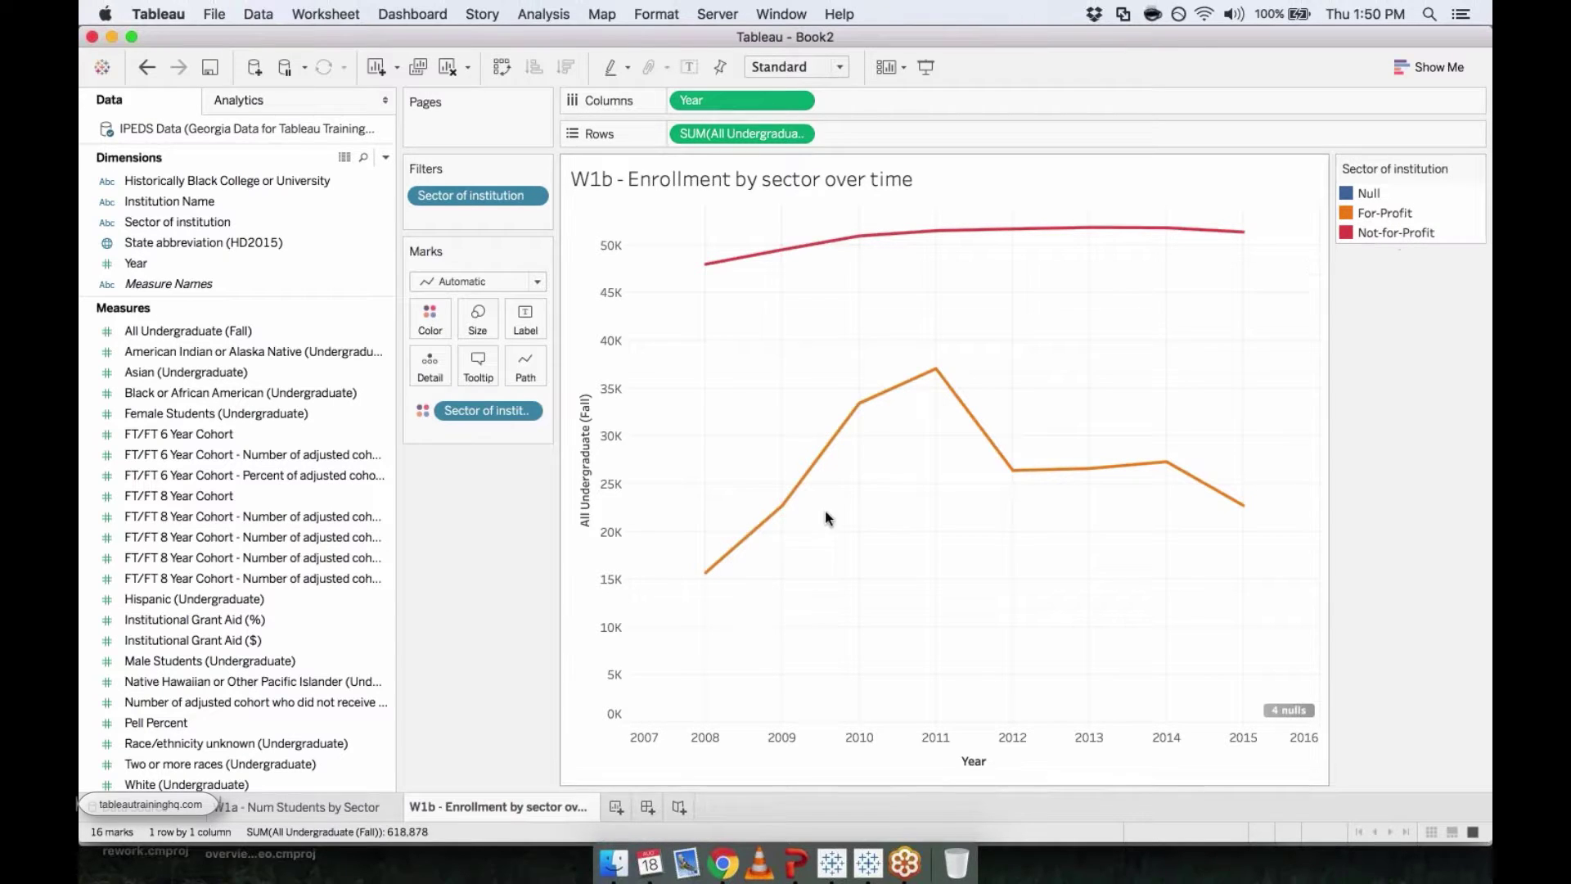
{"action": "mouse_move", "coordinate": [712, 570]}
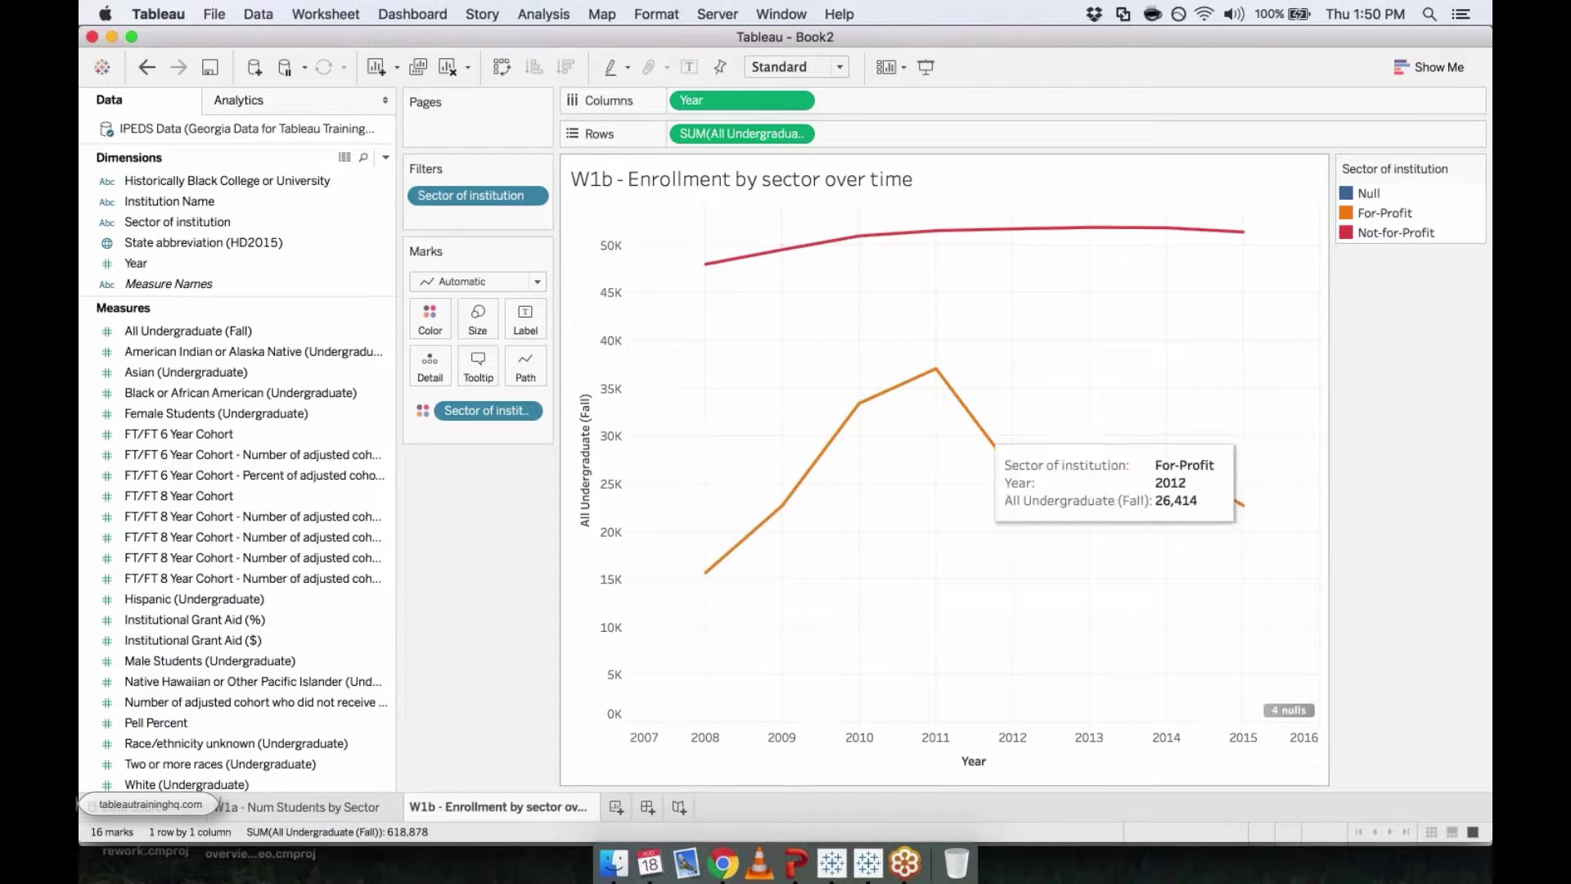
{"action": "mouse_move", "coordinate": [945, 381]}
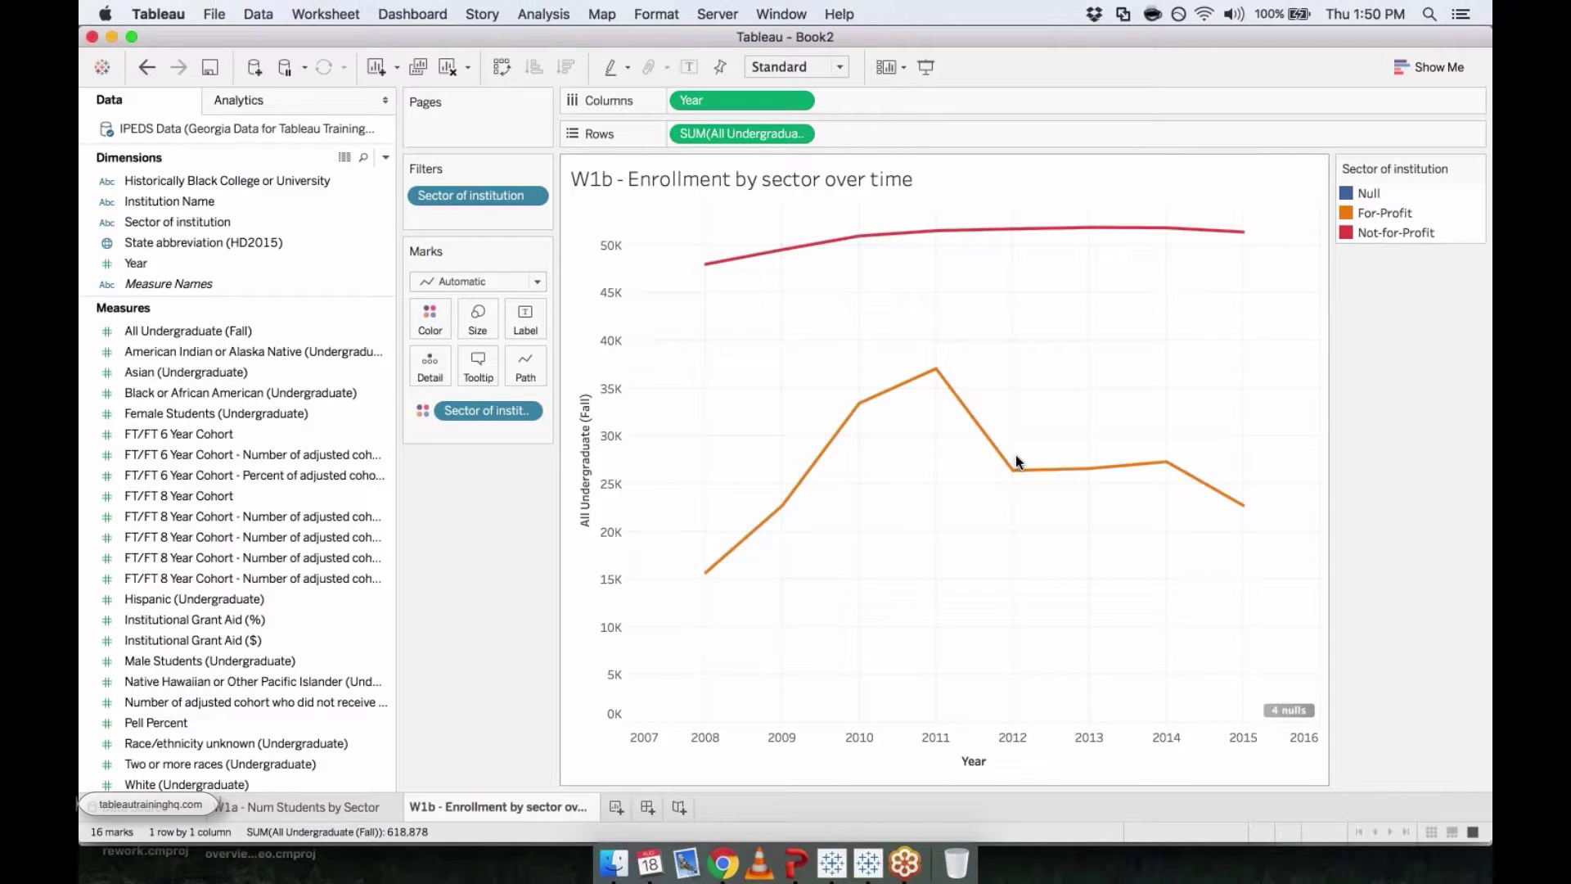
Add a new worksheet and name it "W2a - Enroll by gender"
{"action": "left_click", "coordinate": [616, 807]}
{"action": "double_click", "coordinate": [620, 808]}
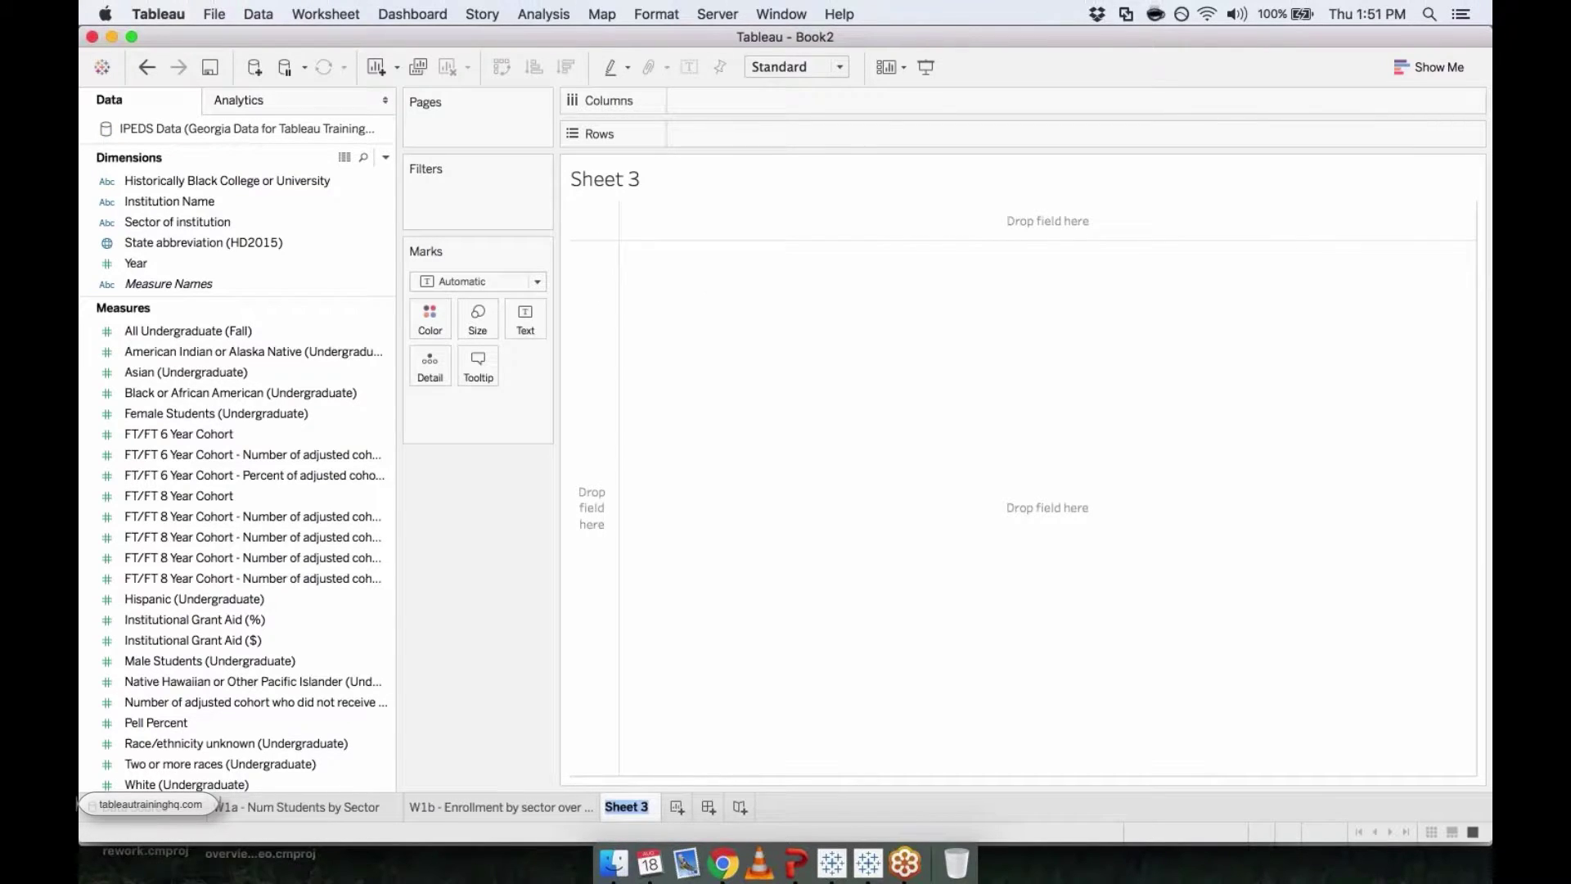
{"action": "type", "text": "W2a - En"}
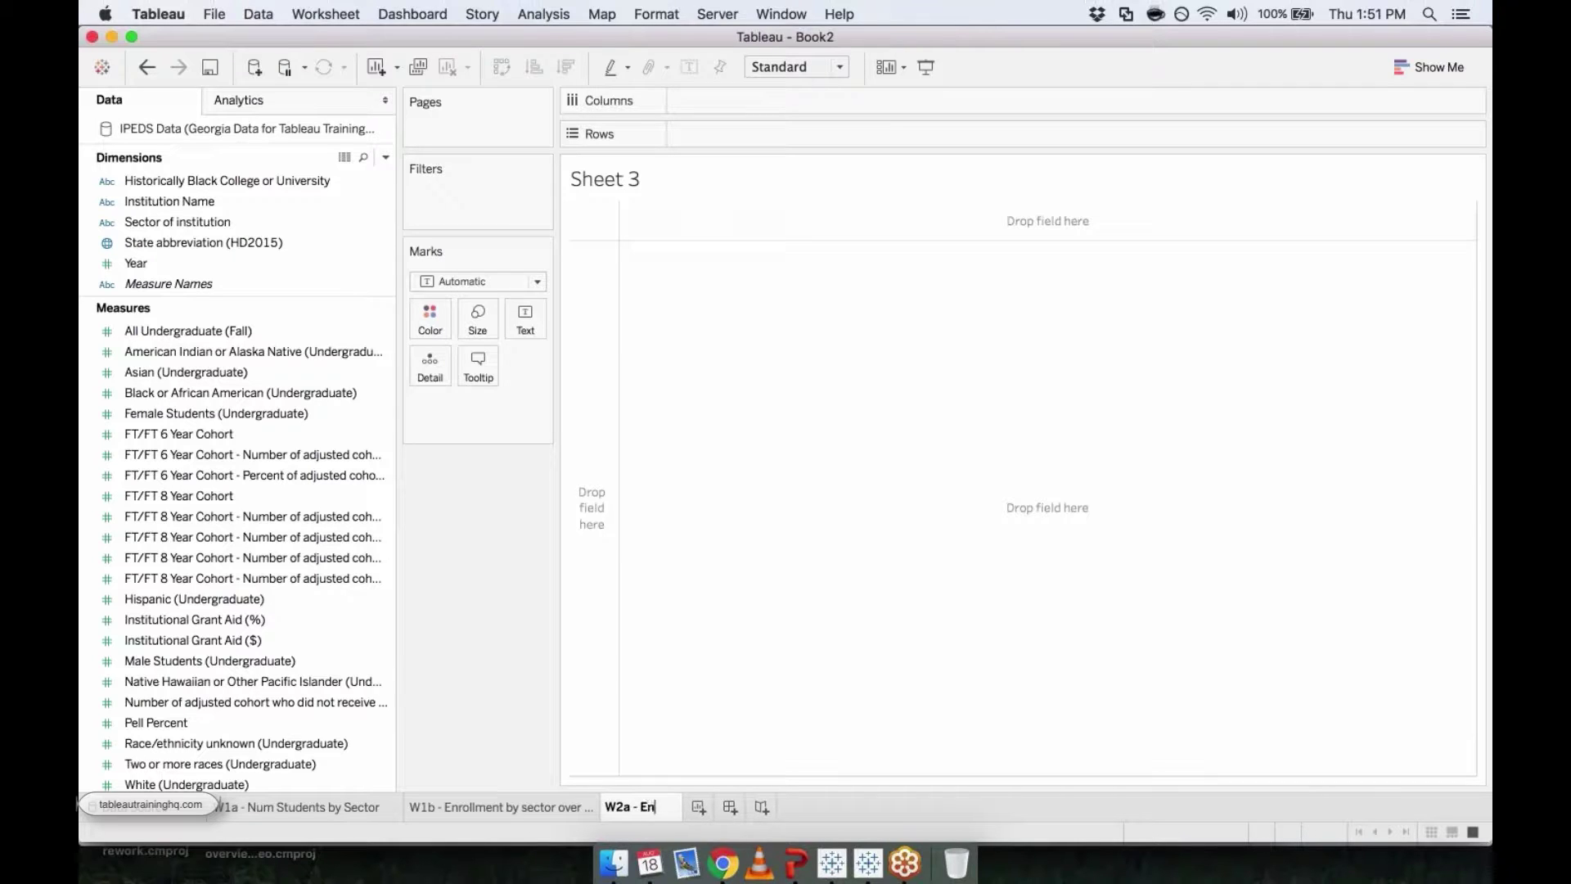
{"action": "type", "text": "roll by ge"}
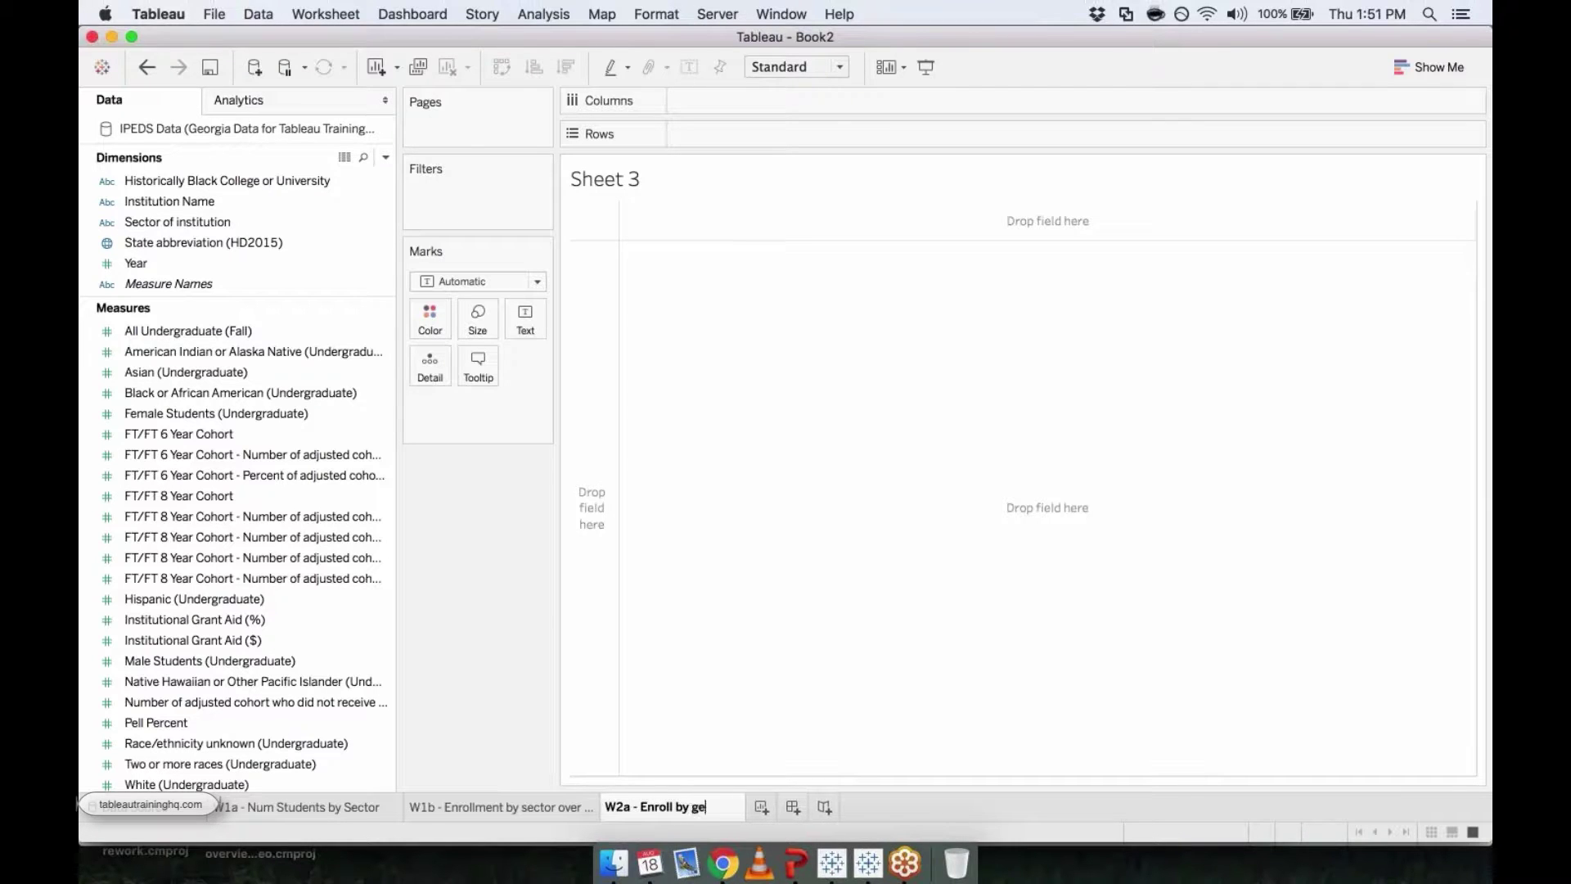
{"action": "type", "text": "nder"}
{"action": "key", "text": "Return"}
Pivot all undergraduate race/ethnicity measures together with Female Students and Male Students, leaving out All Undergraduate (Fall)
{"action": "left_click", "coordinate": [226, 197]}
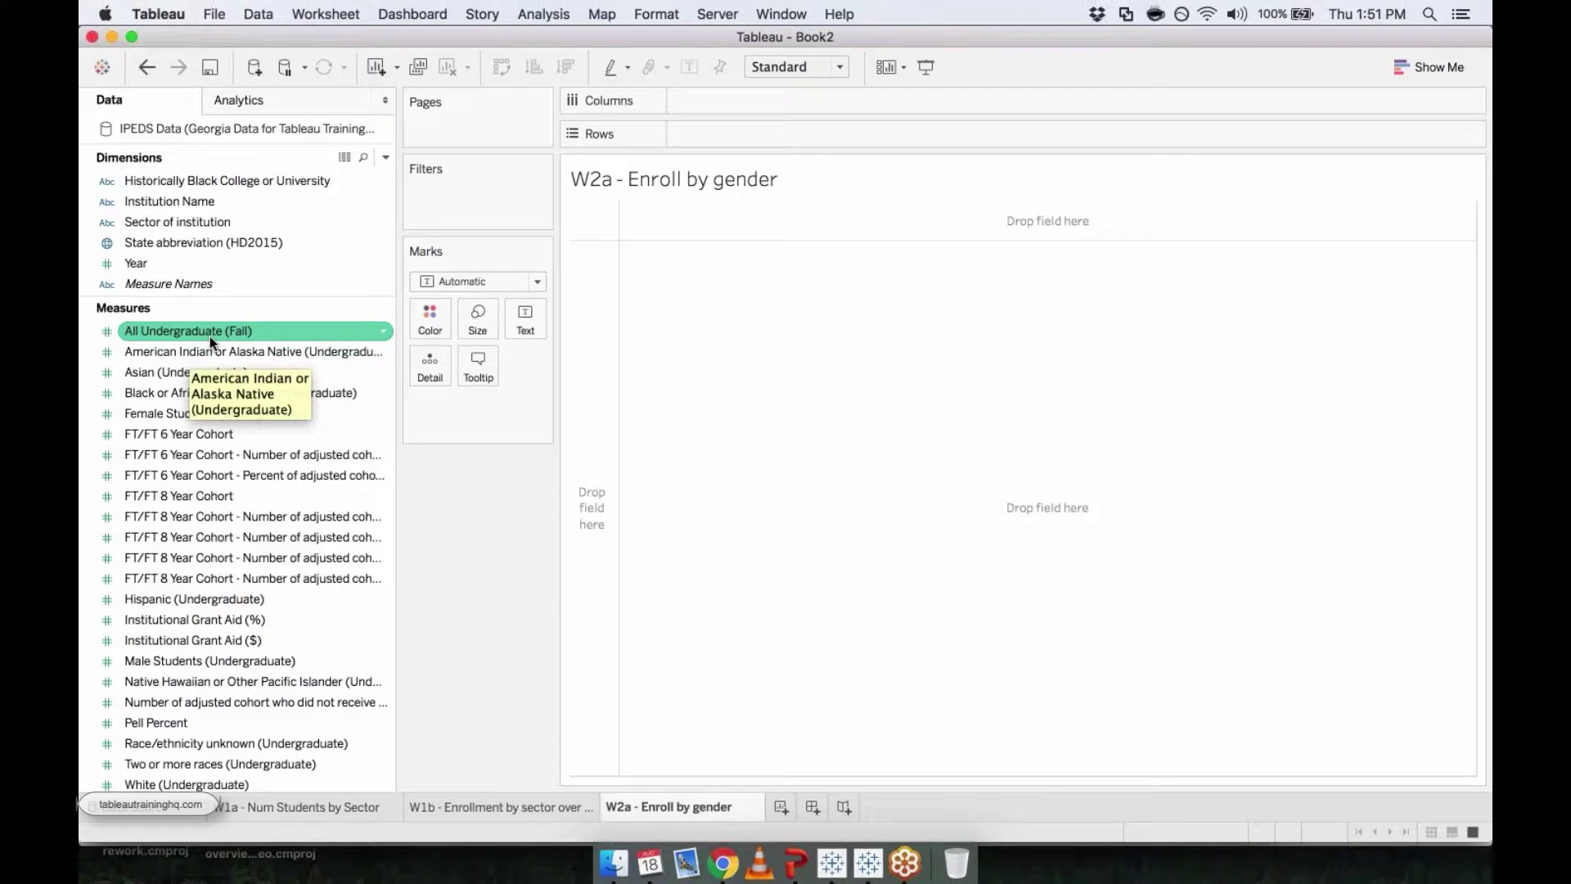
{"action": "left_click", "coordinate": [288, 352]}
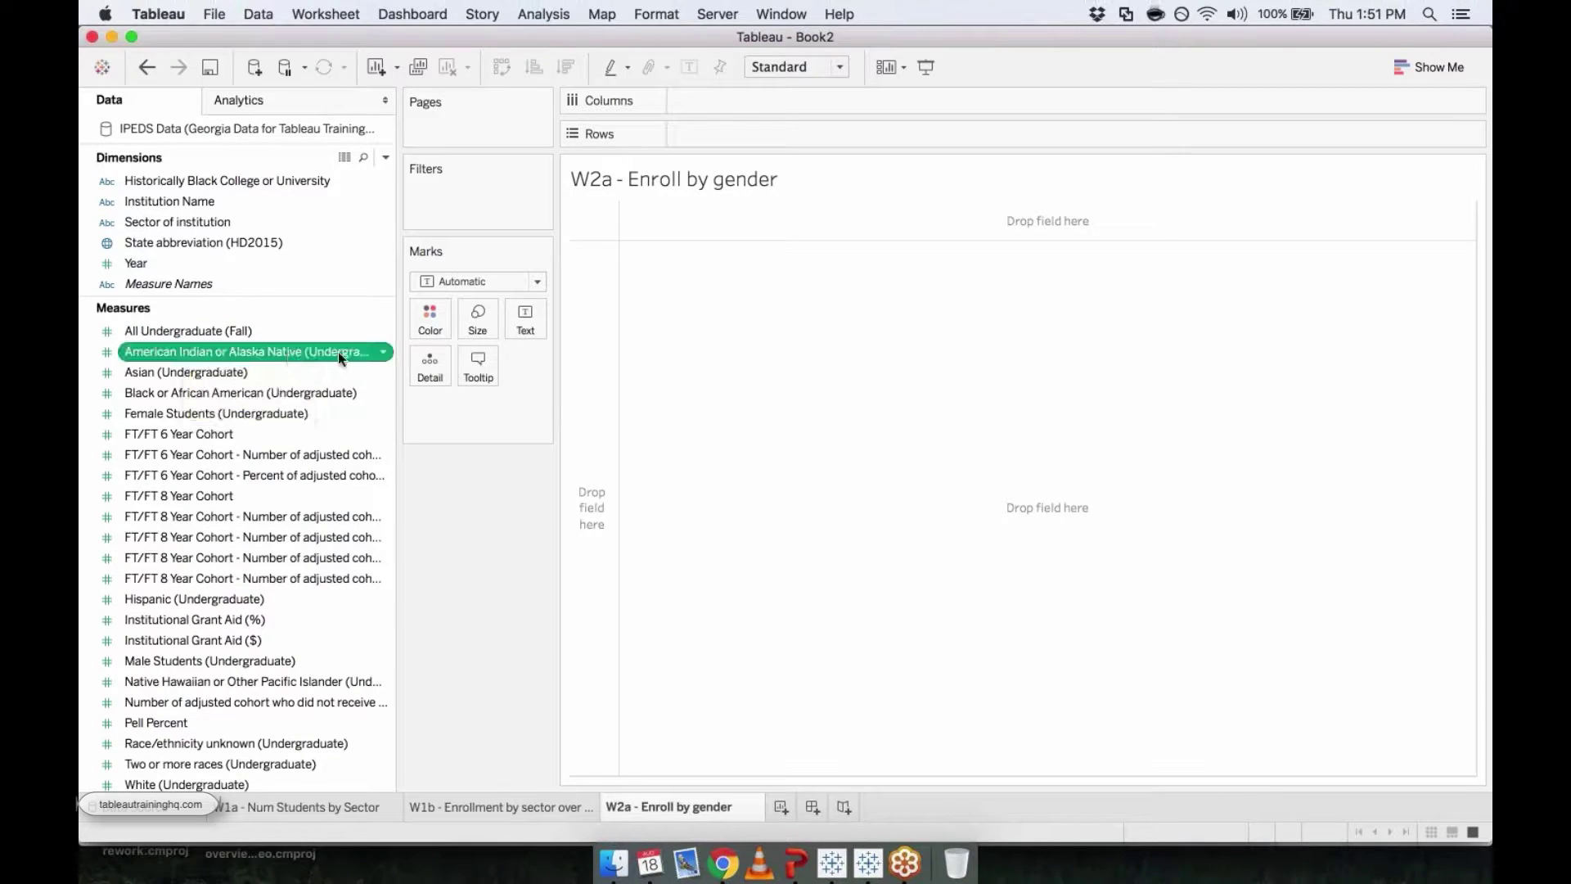
{"action": "left_click", "coordinate": [196, 370], "text": "super"}
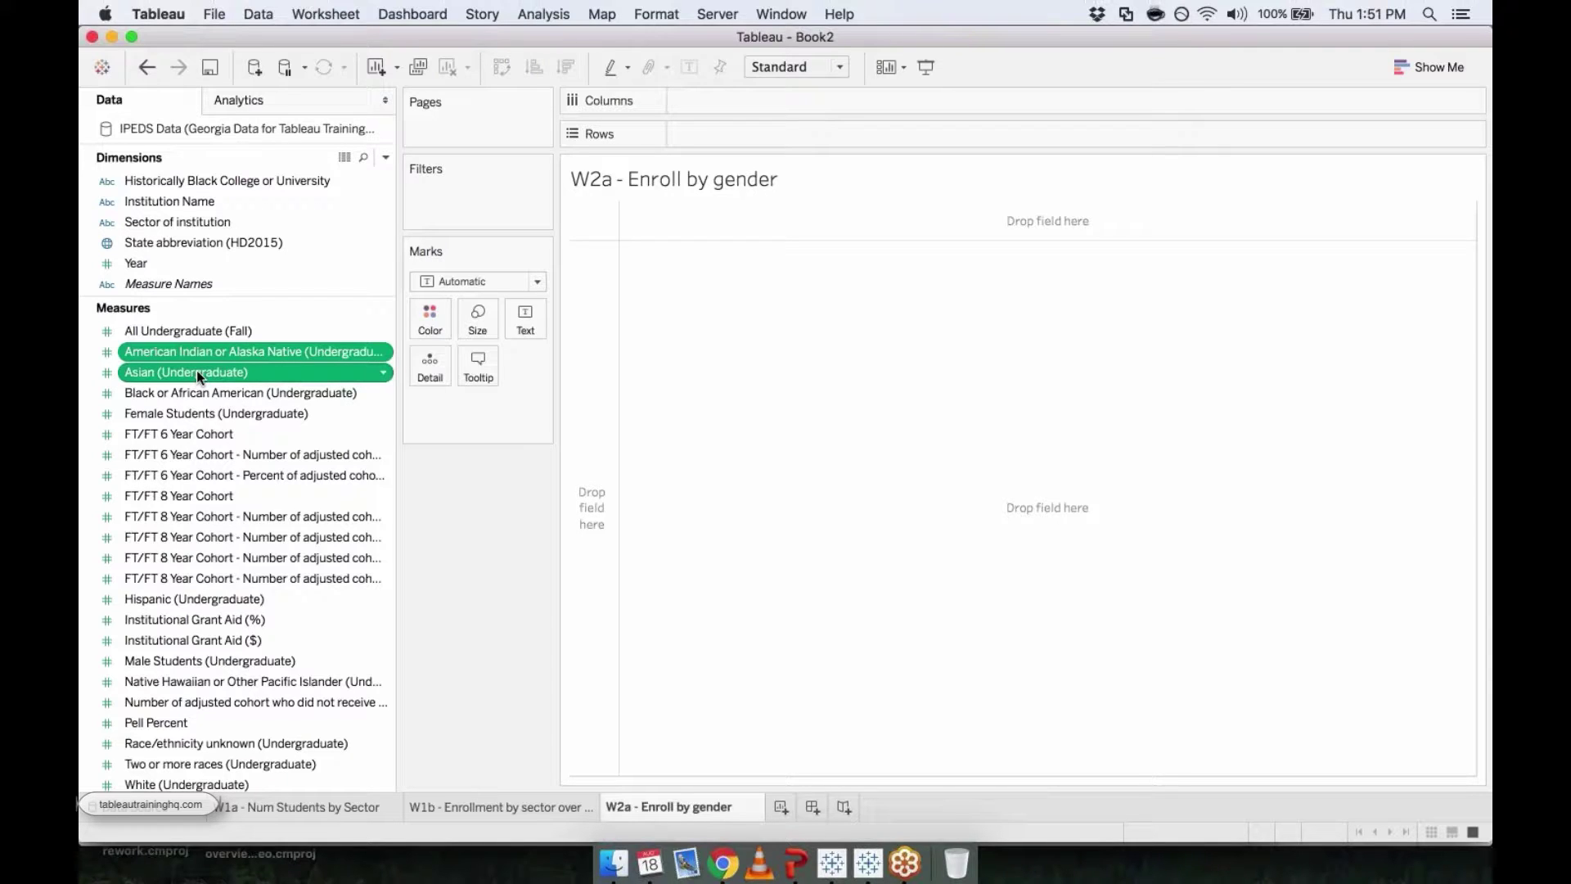
{"action": "left_click", "coordinate": [283, 396], "text": "super"}
{"action": "left_click", "coordinate": [249, 409], "text": "super"}
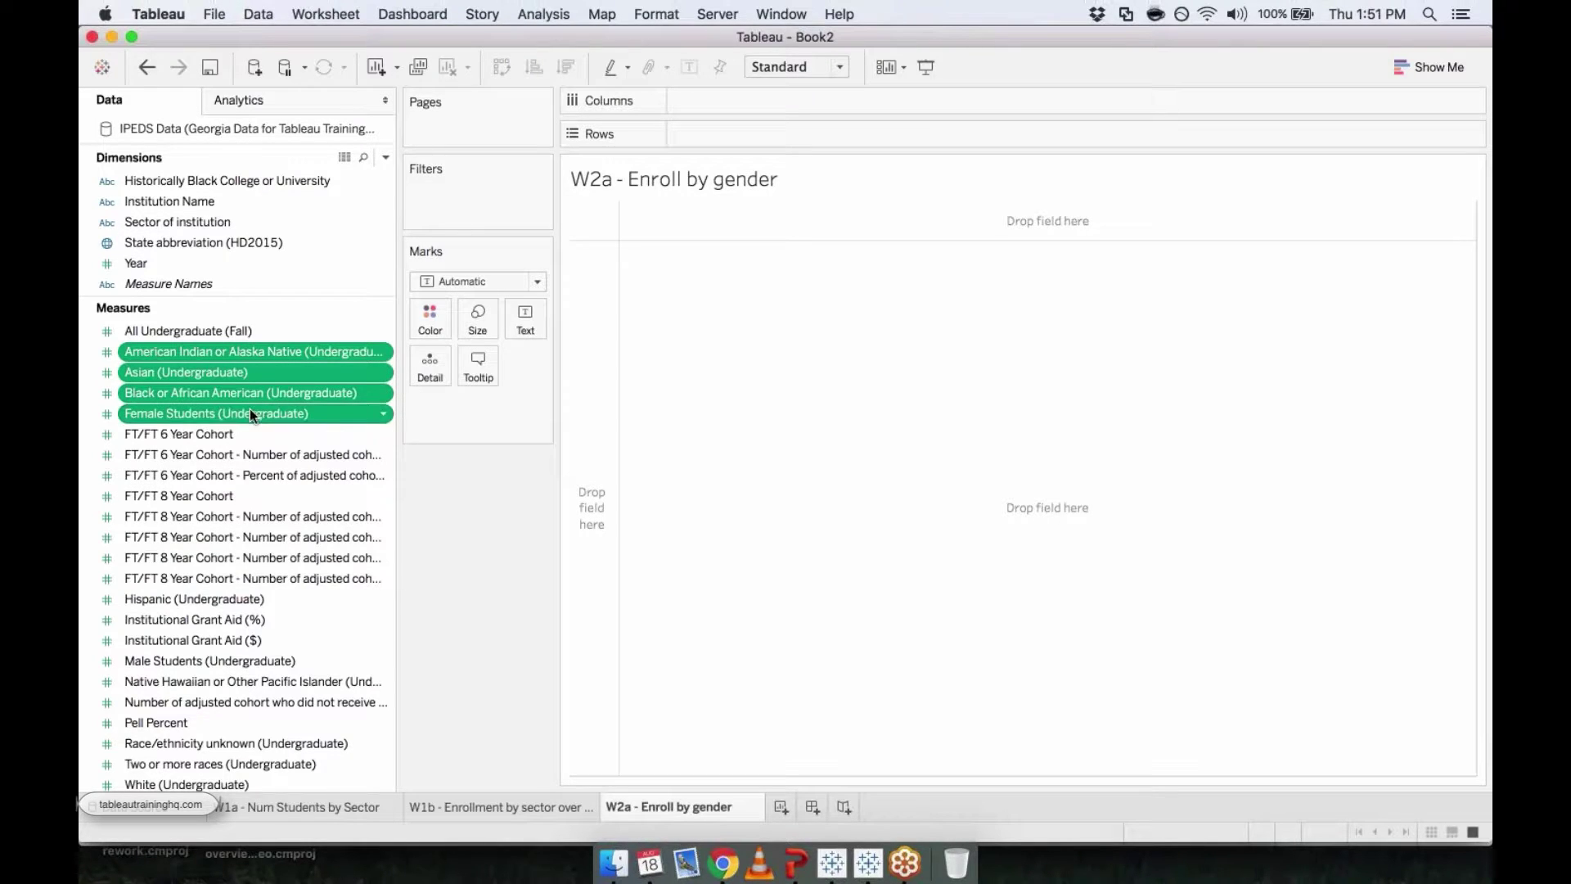
{"action": "left_click", "coordinate": [190, 601], "text": "super"}
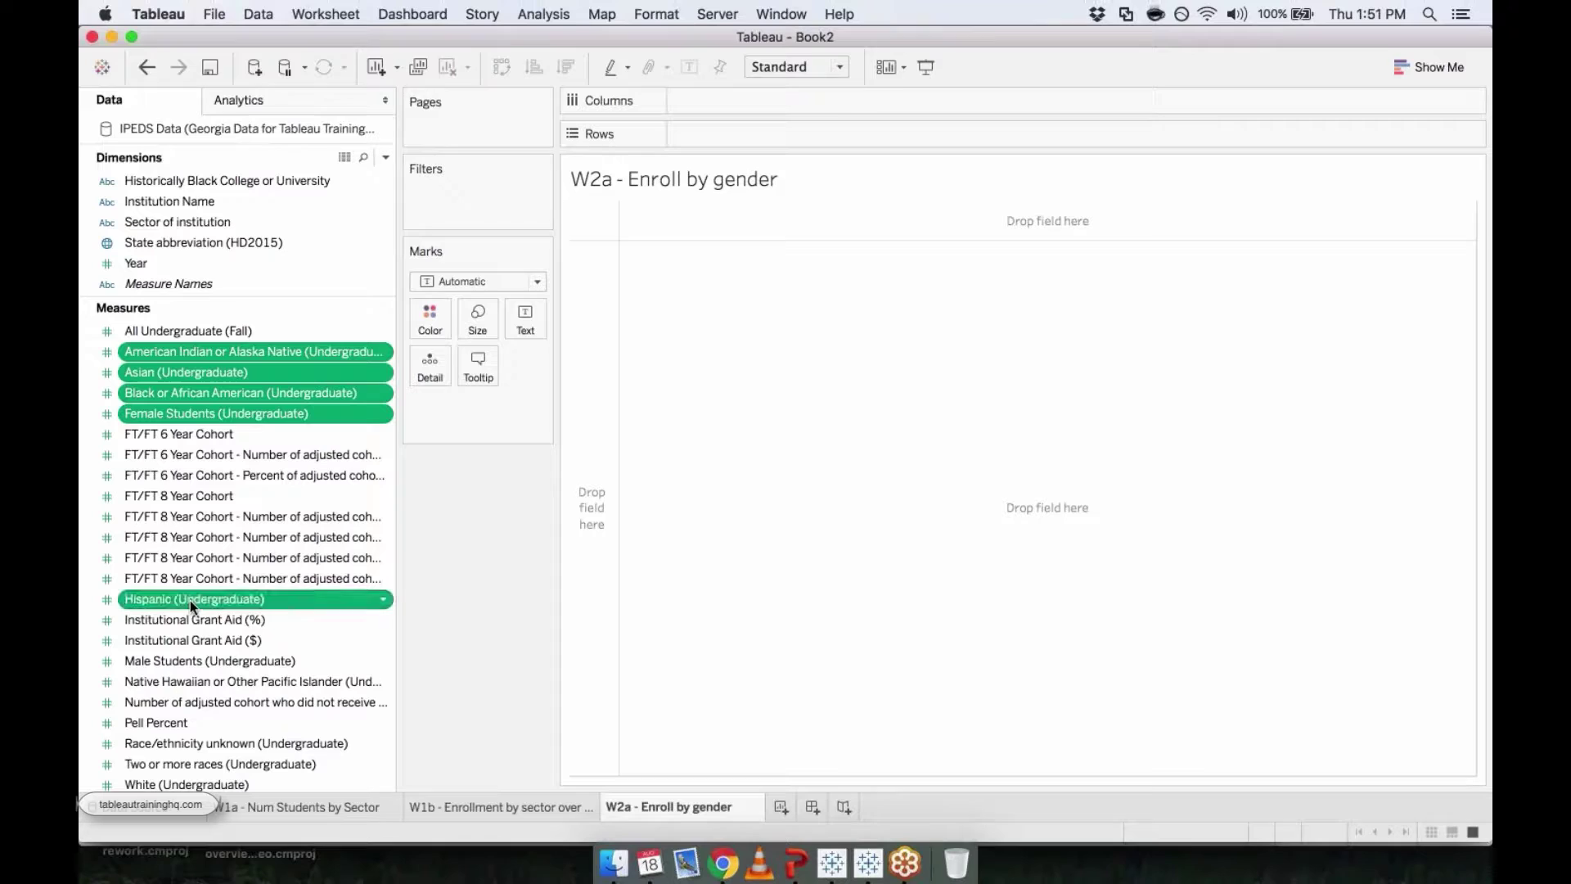
{"action": "left_click", "coordinate": [178, 664], "text": "super"}
{"action": "left_click", "coordinate": [201, 679], "text": "super"}
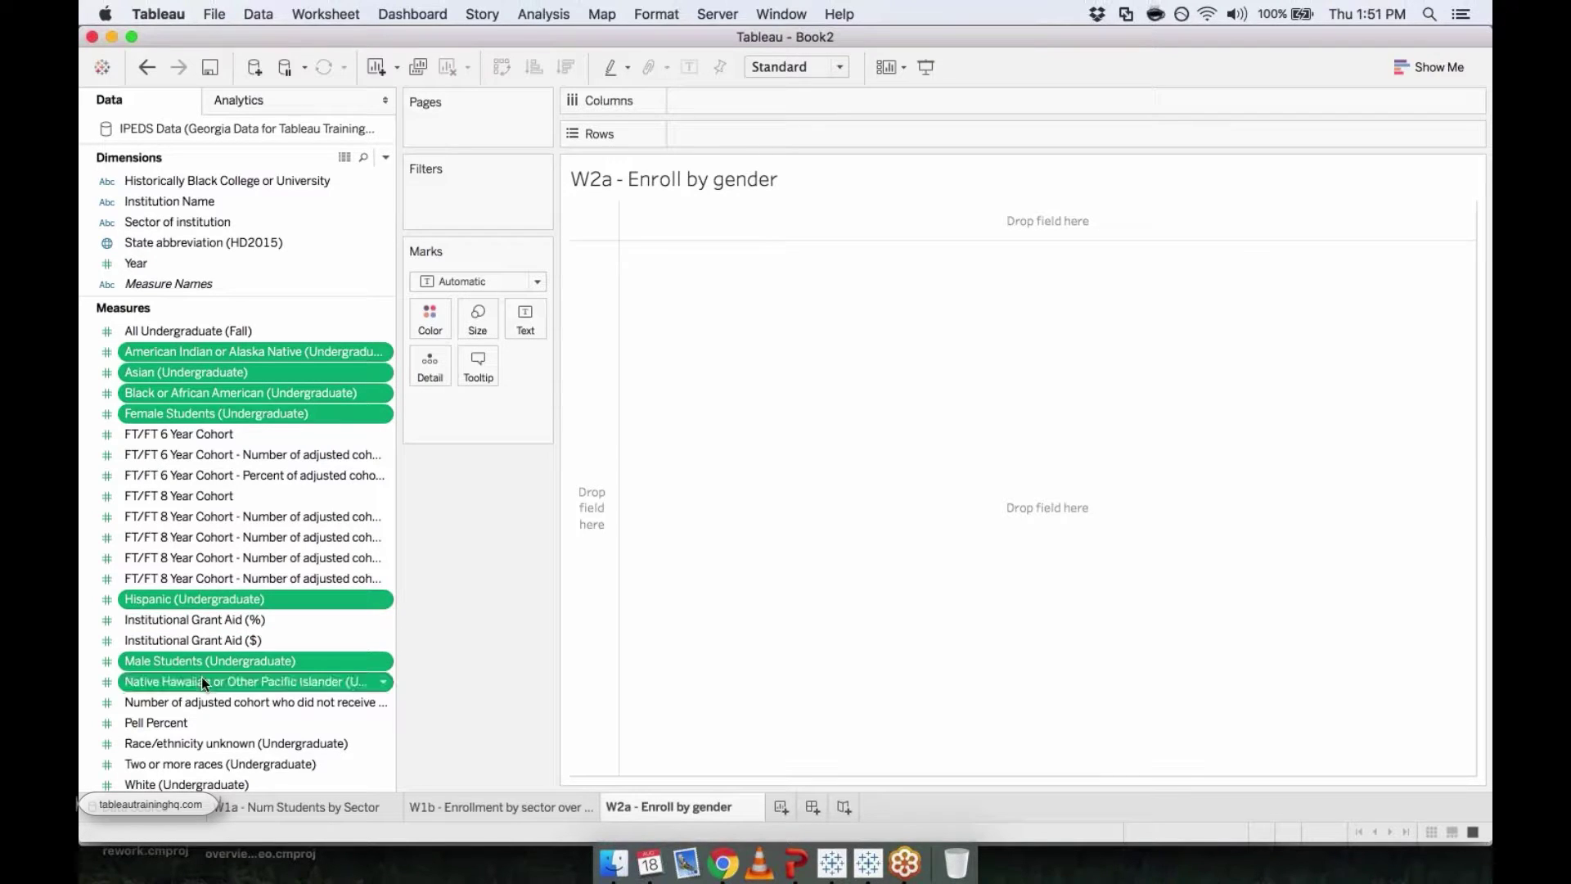
{"action": "left_click", "coordinate": [195, 737], "text": "super"}
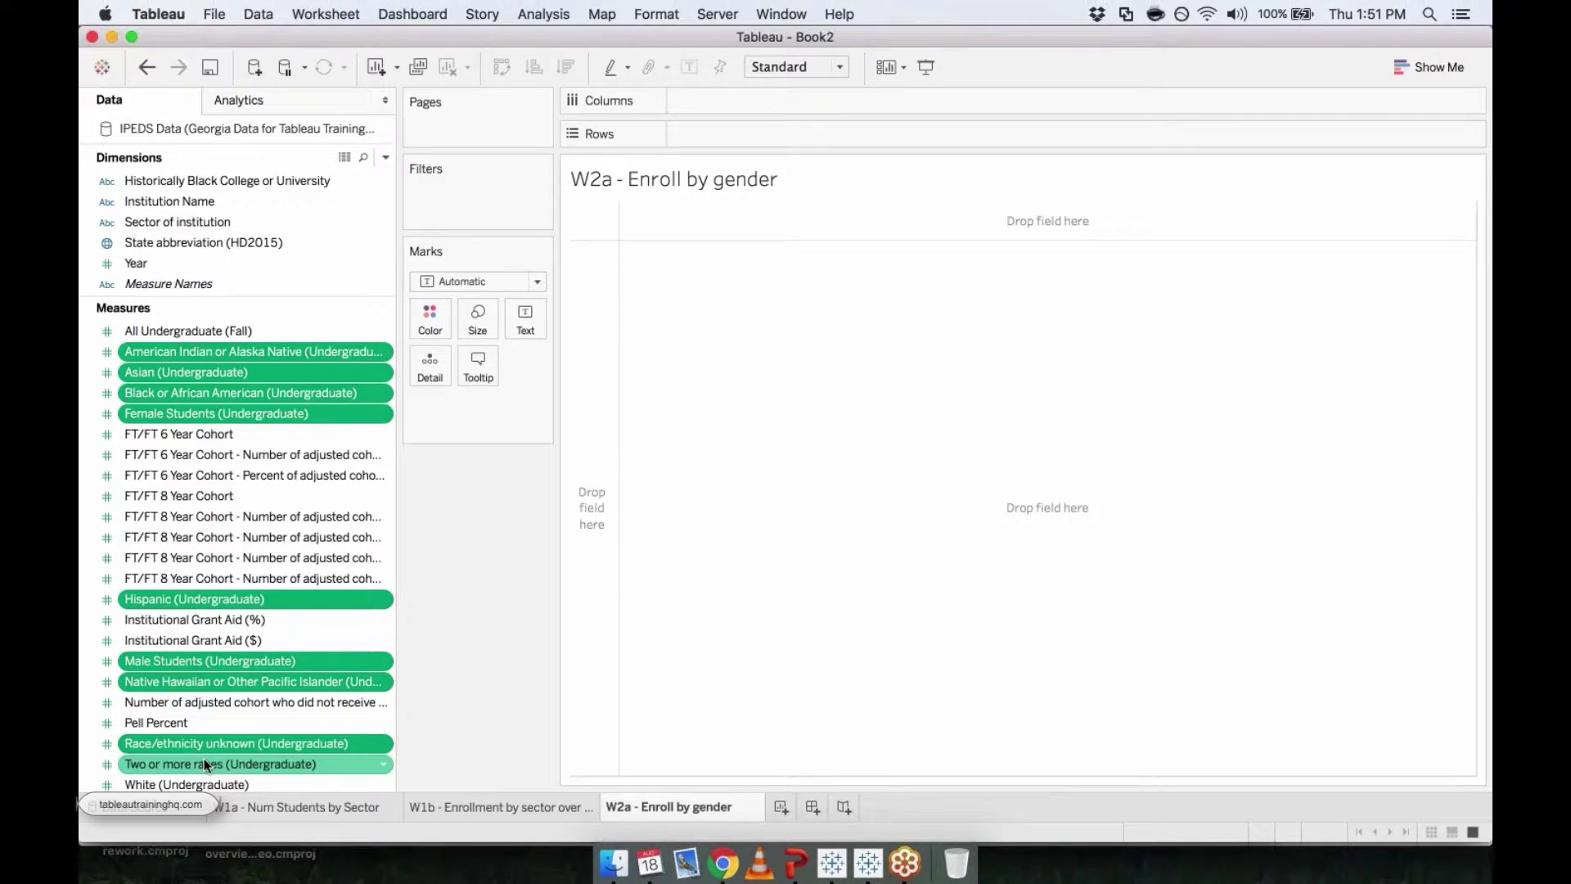
{"action": "left_click", "coordinate": [204, 760], "text": "super"}
{"action": "scroll", "coordinate": [204, 757], "scroll_direction": "down", "scroll_amount": 3}
{"action": "left_click", "coordinate": [179, 725], "text": "super"}
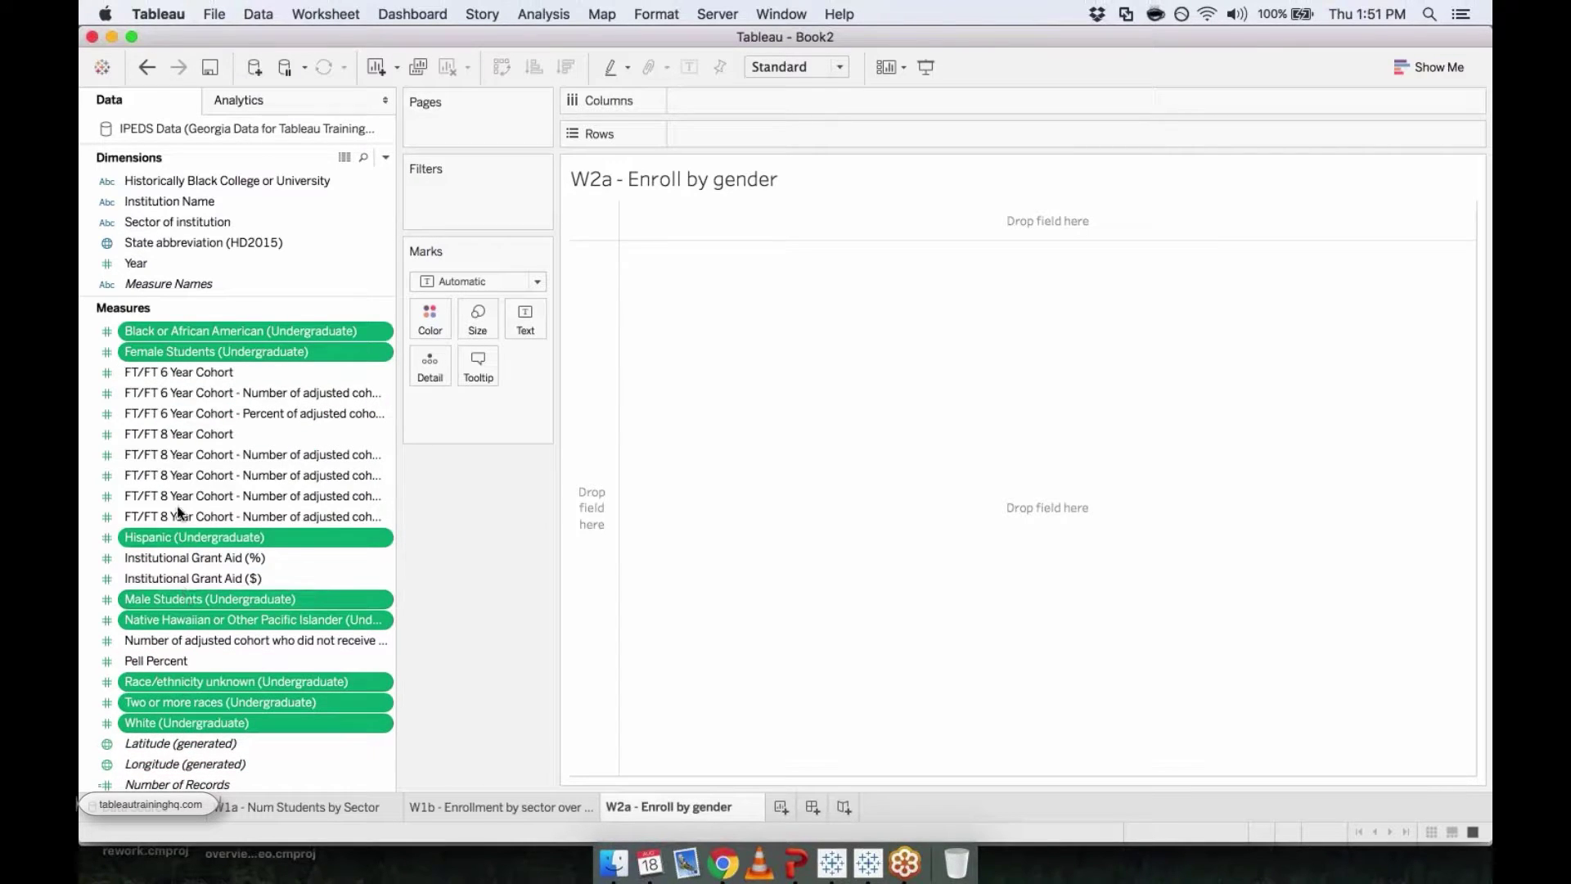
{"action": "scroll", "coordinate": [150, 499], "scroll_direction": "down", "scroll_amount": 2}
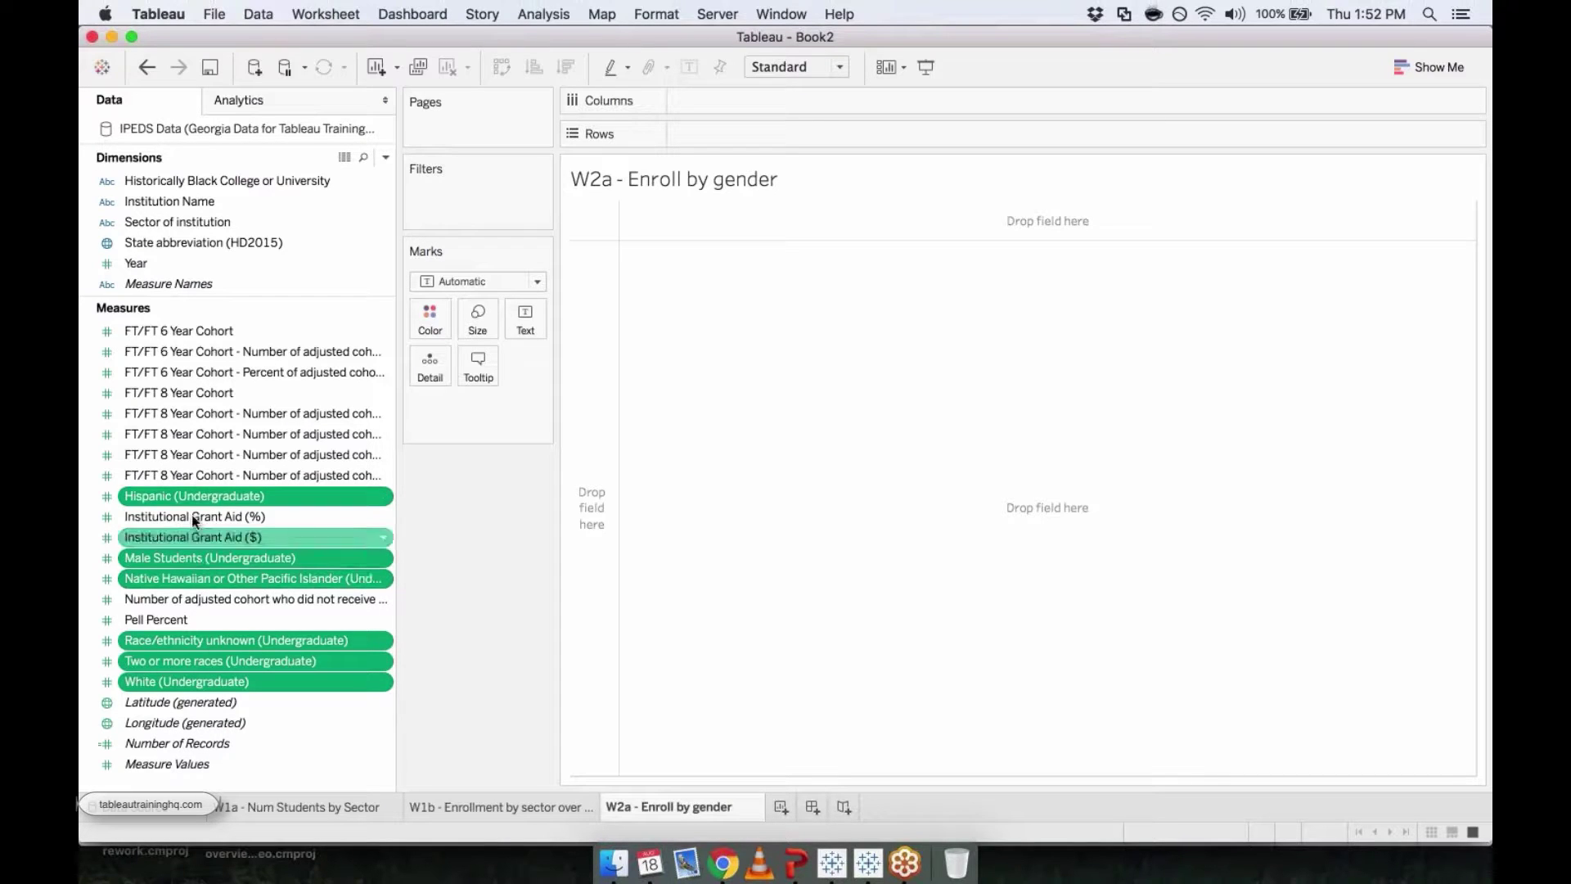
{"action": "right_click", "coordinate": [185, 561]}
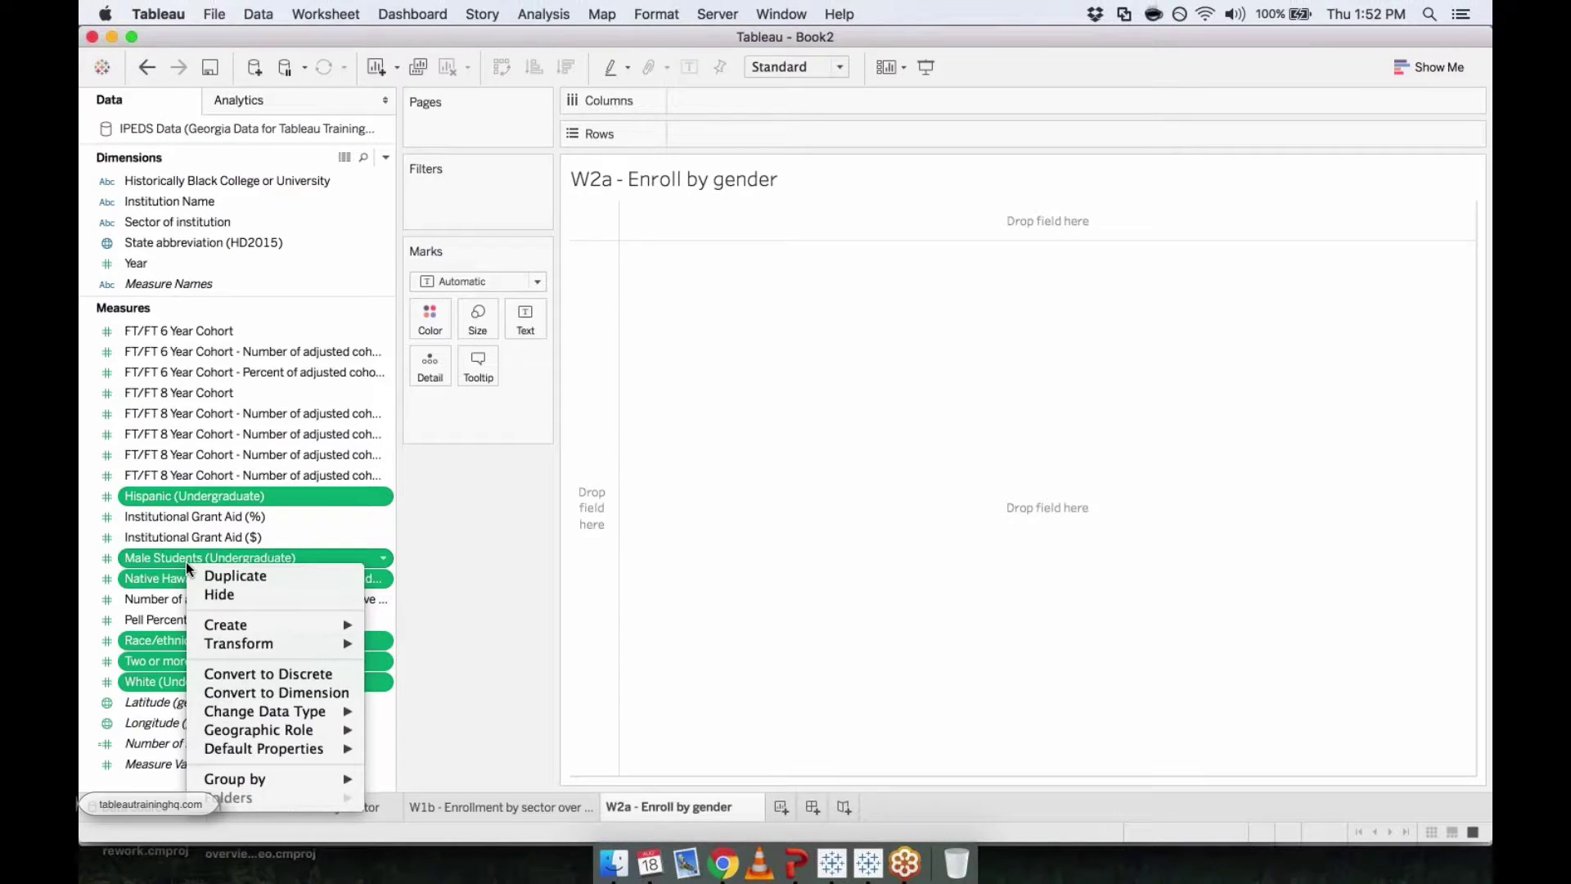
{"action": "mouse_move", "coordinate": [259, 643]}
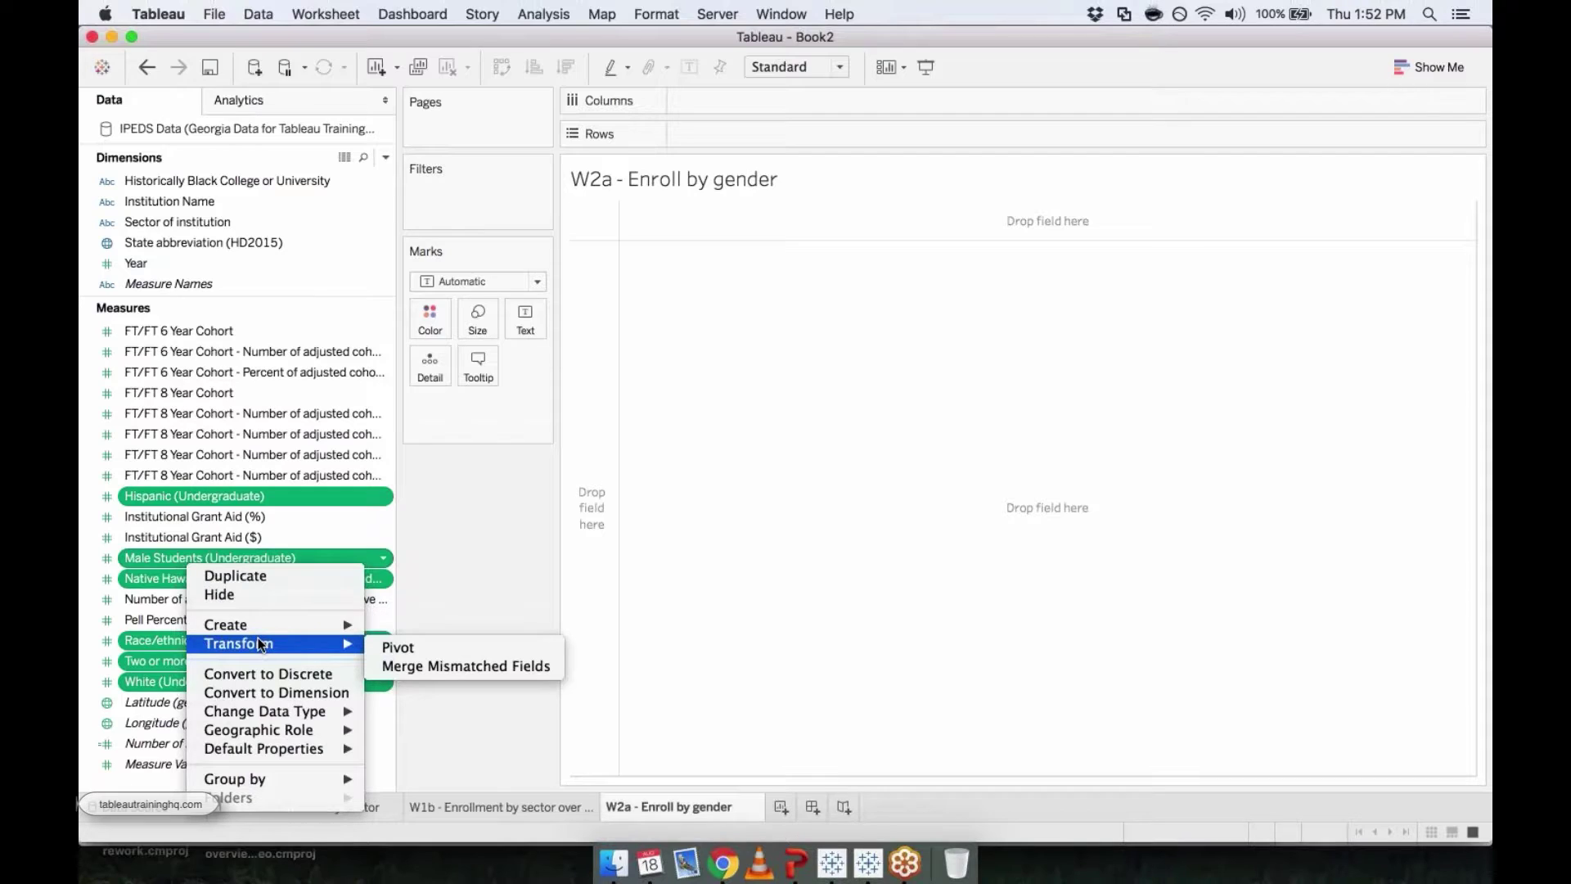
{"action": "left_click", "coordinate": [415, 648]}
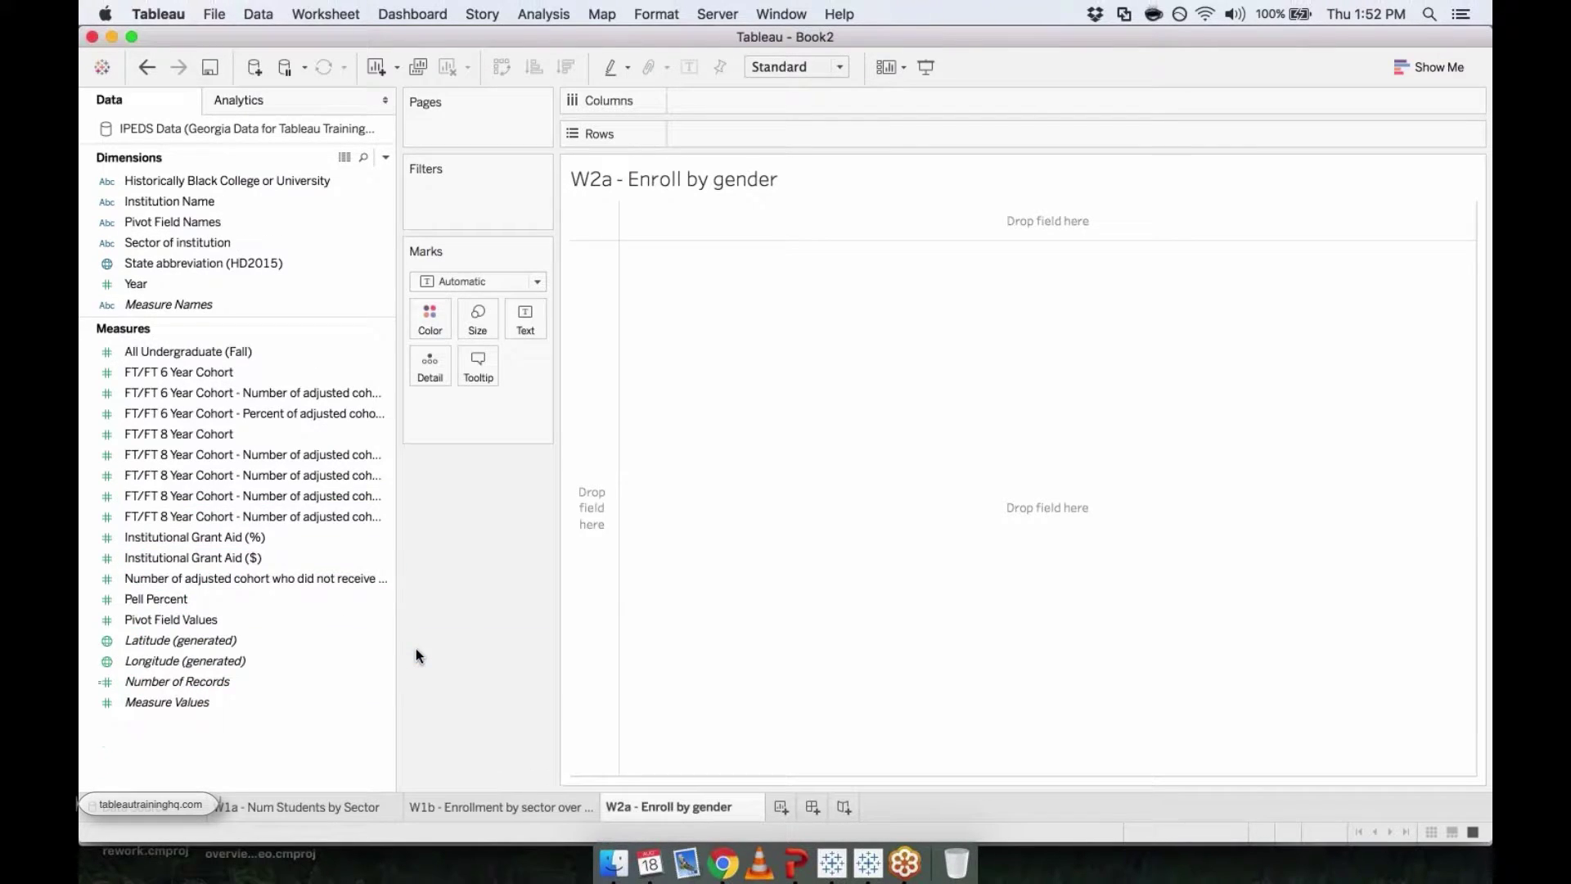
Rename the Pivot Field Names dimension as Gender/Race
{"action": "left_click", "coordinate": [175, 221]}
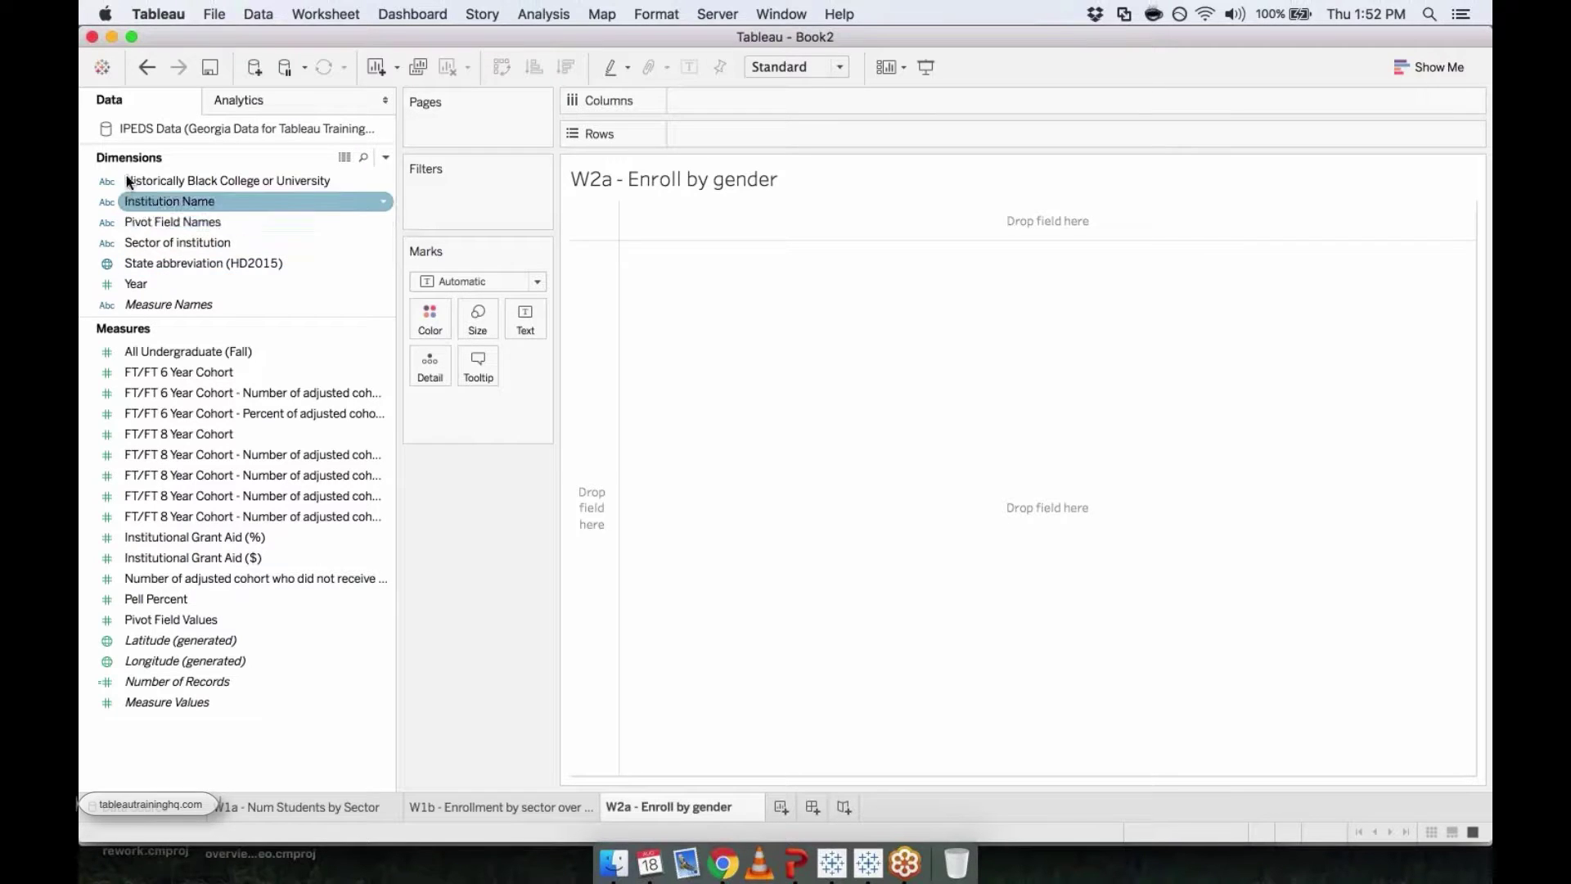
{"action": "right_click", "coordinate": [209, 223]}
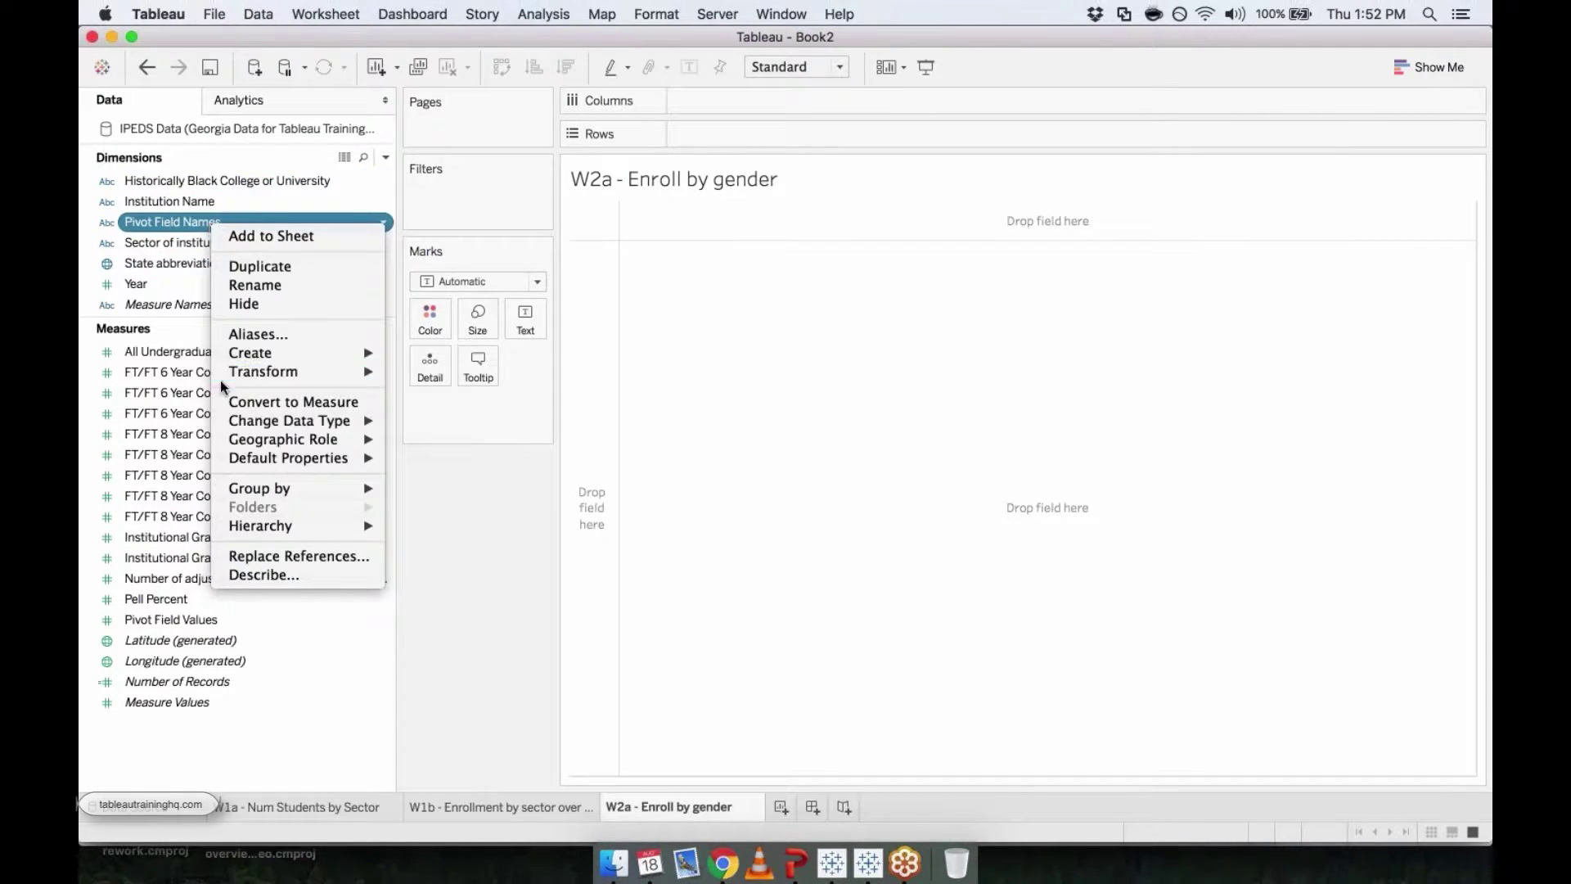
{"action": "left_click", "coordinate": [251, 288]}
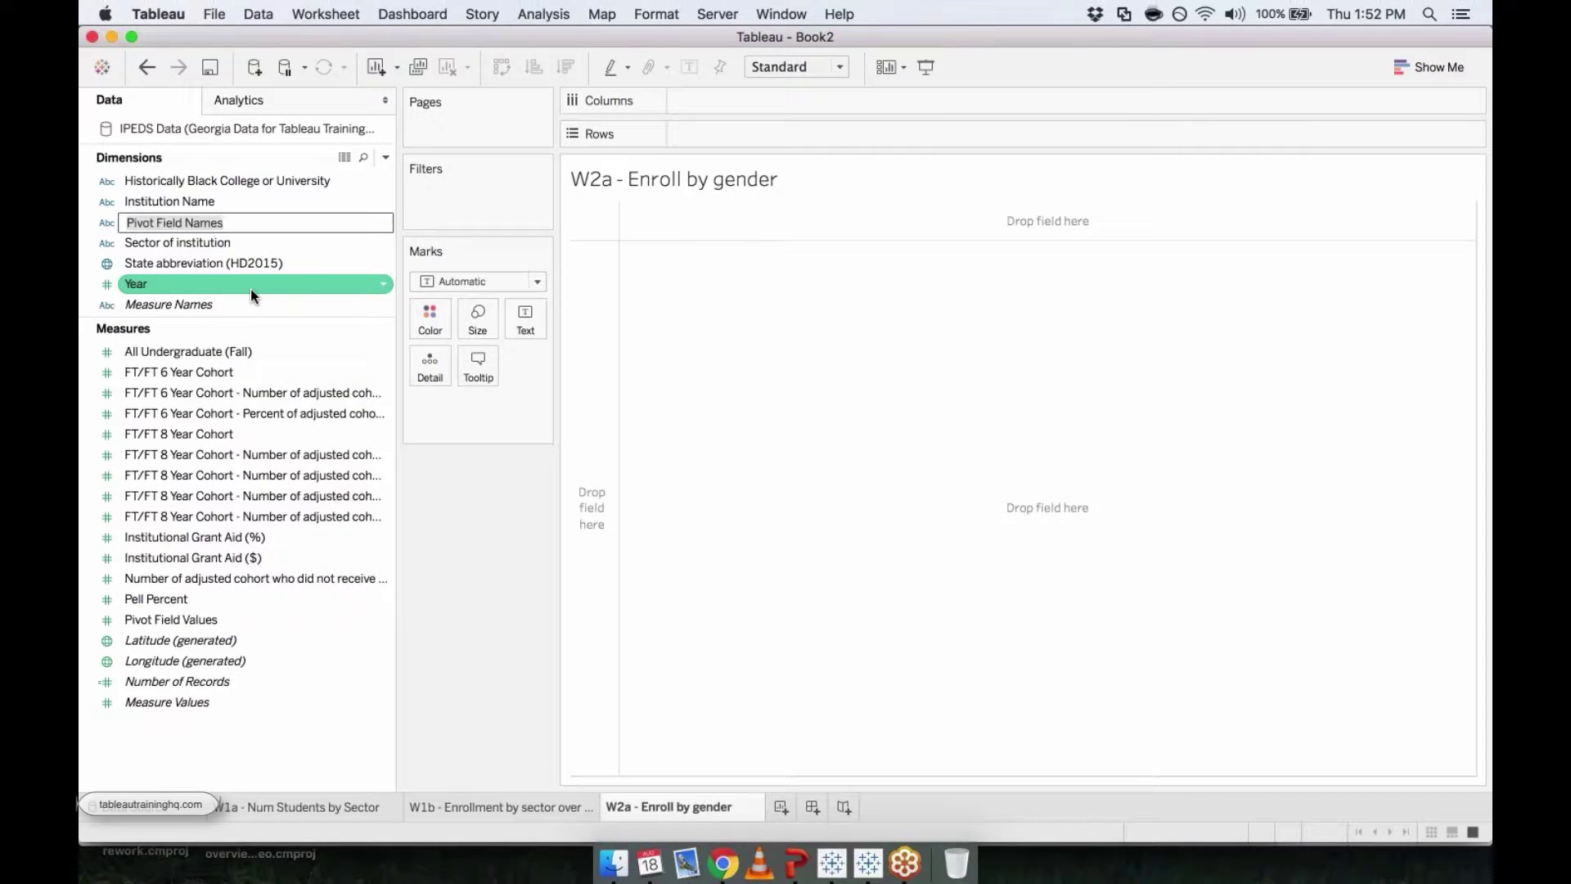
{"action": "type", "text": "Gender/Race"}
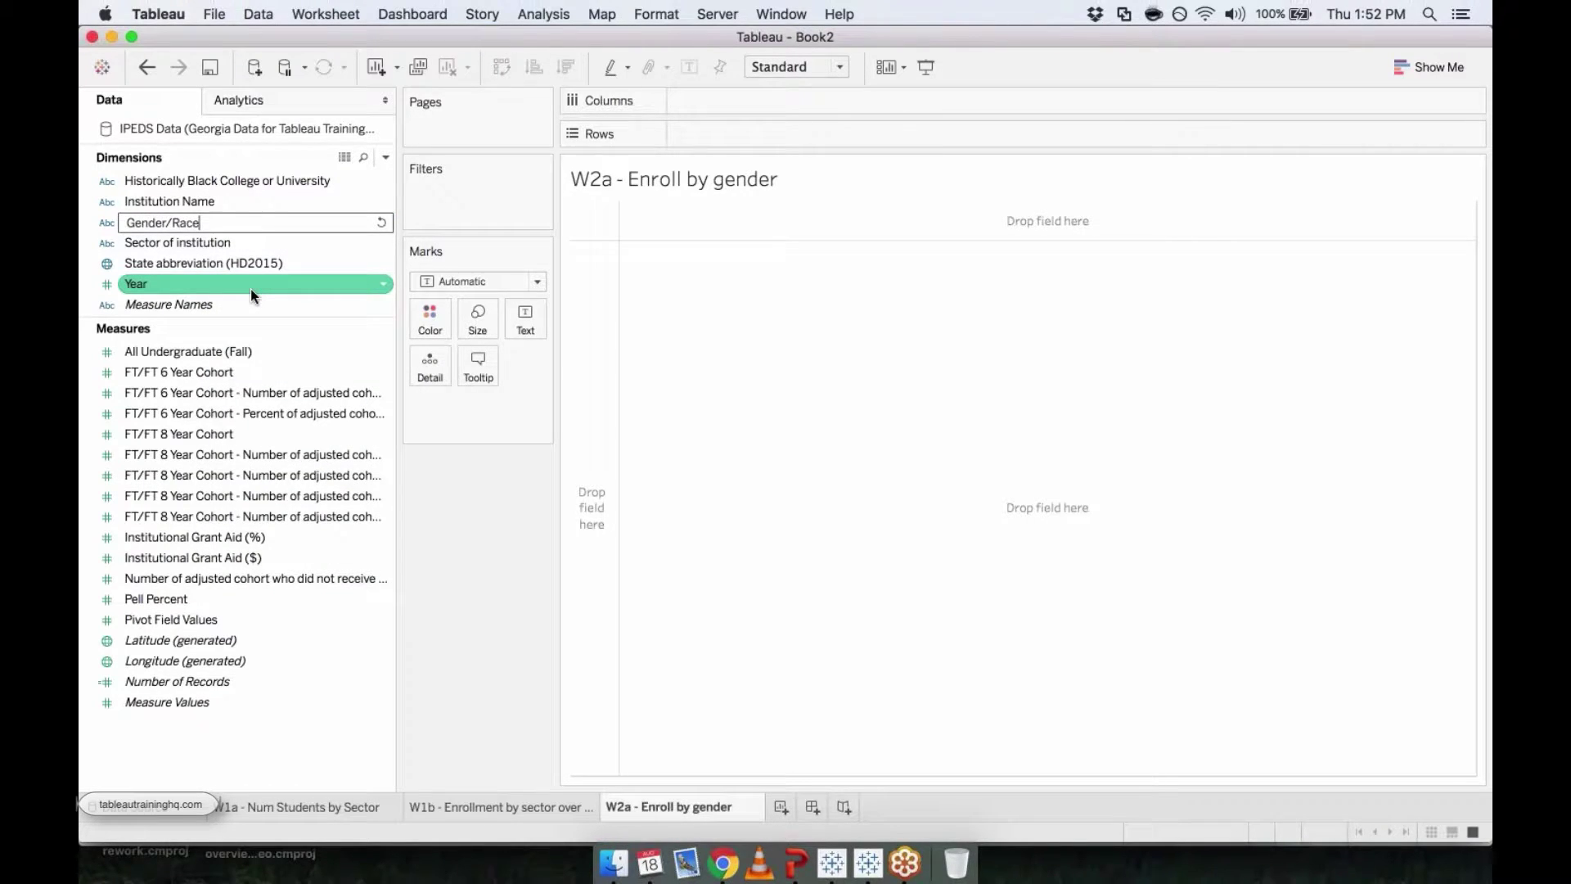
{"action": "key", "text": "Return"}
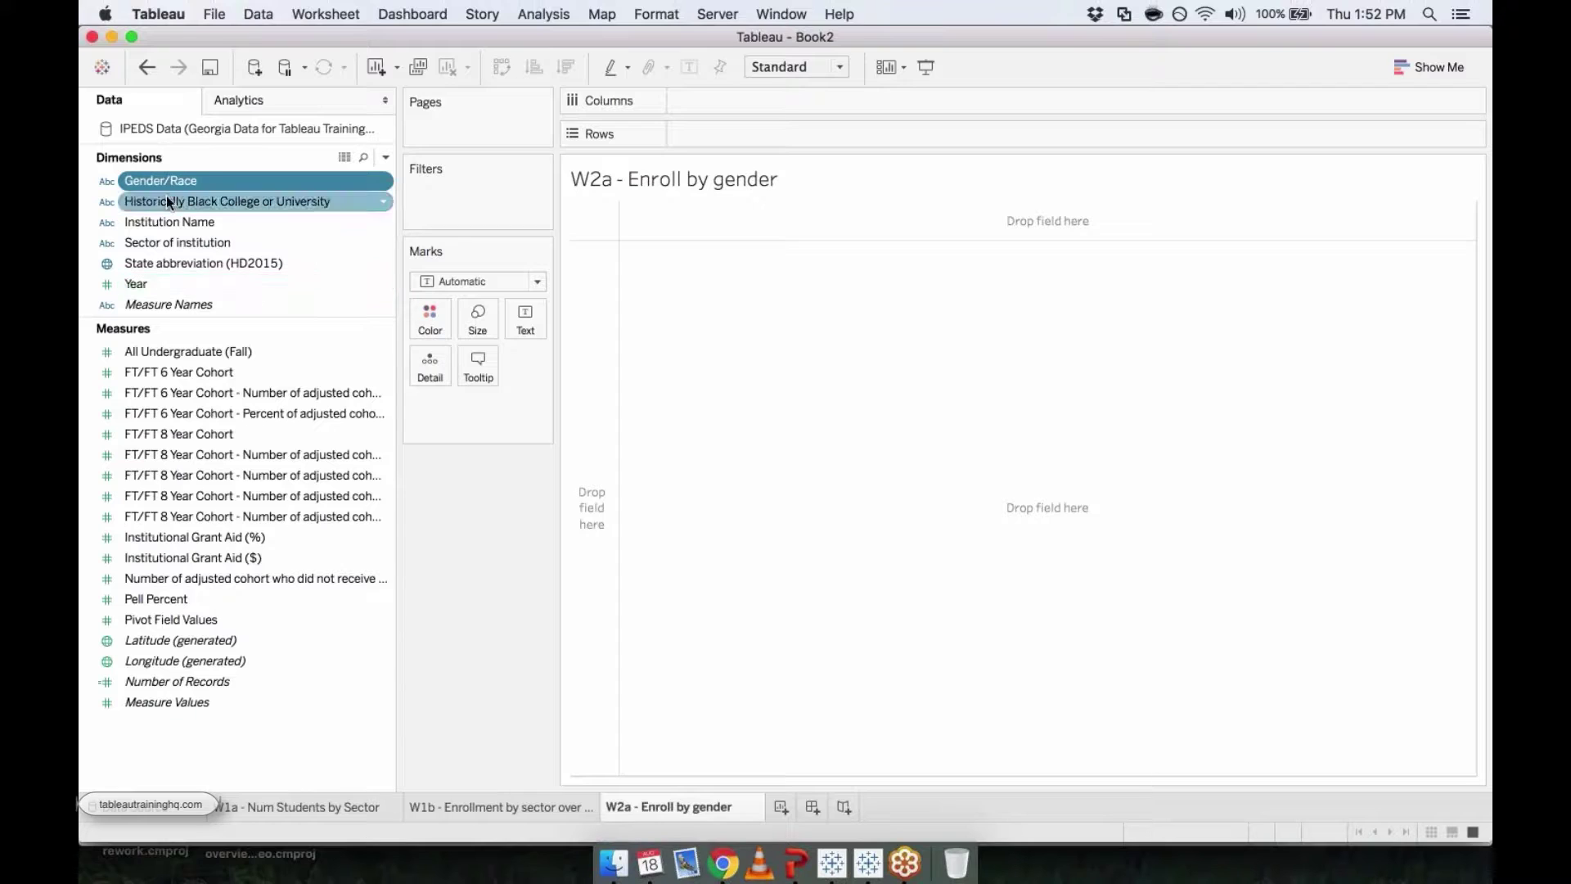
Rename the Pivot Field Values measure as Gender/Race Values
{"action": "right_click", "coordinate": [179, 615]}
{"action": "left_click", "coordinate": [228, 330]}
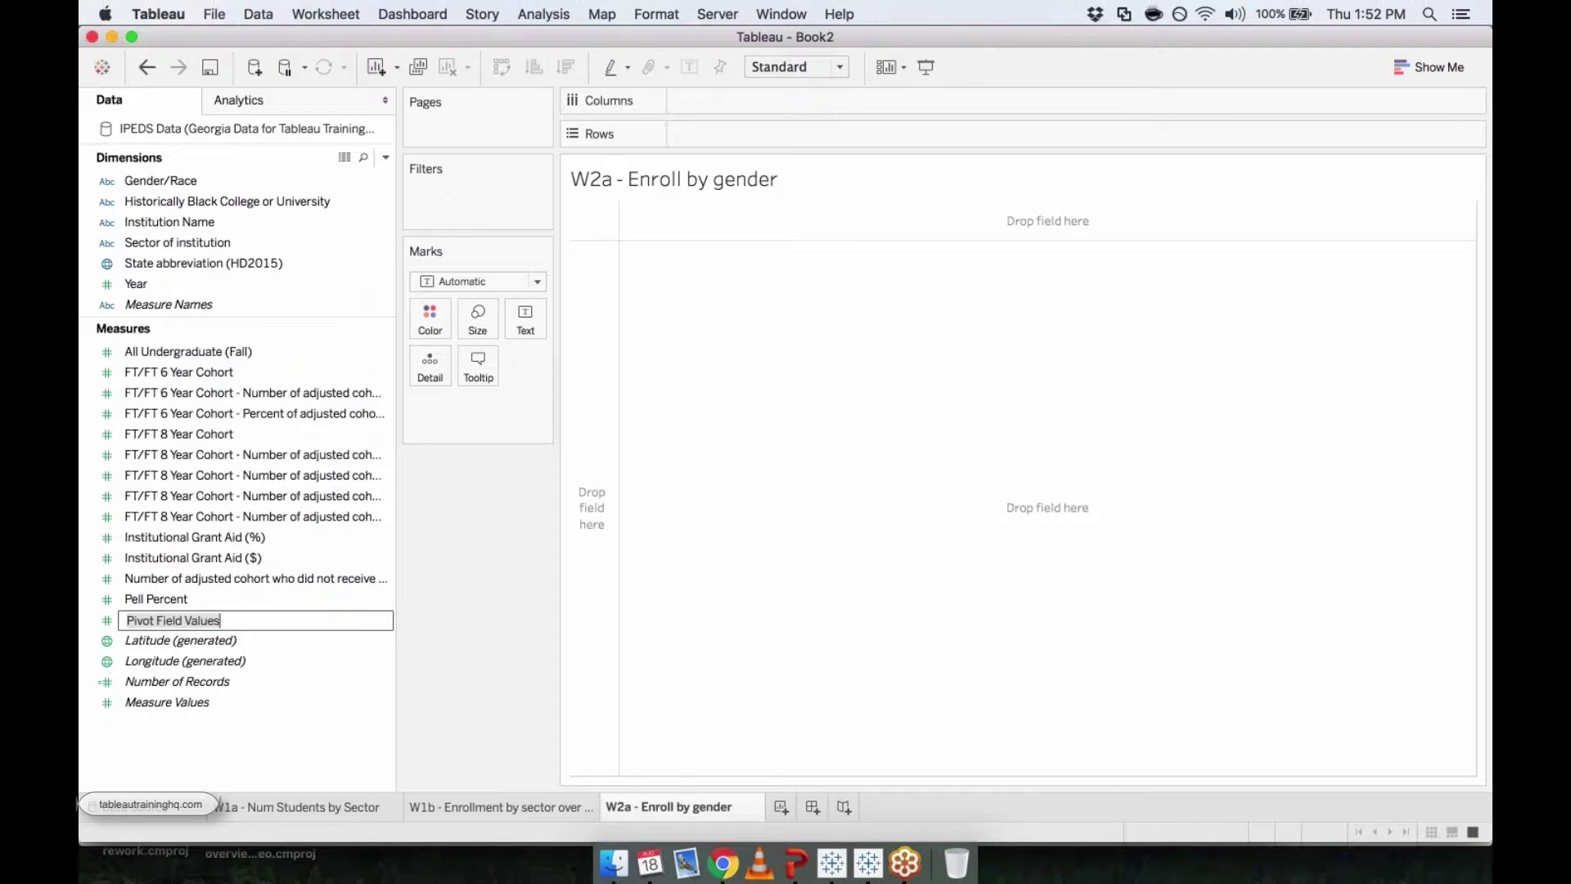
{"action": "type", "text": "Gender/Race Values"}
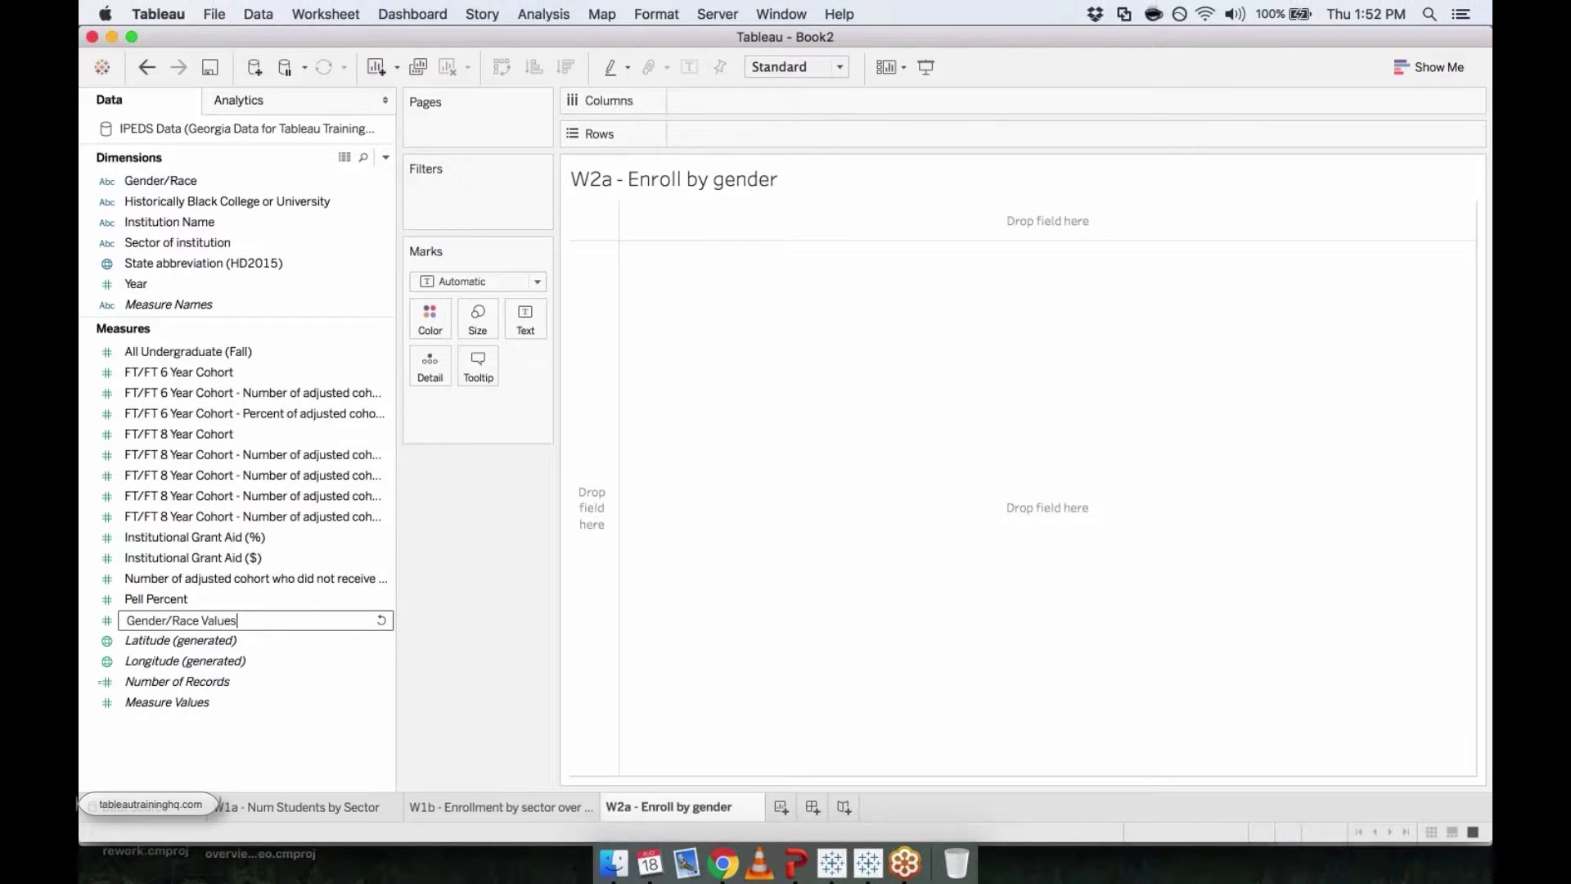
{"action": "key", "text": "Return"}
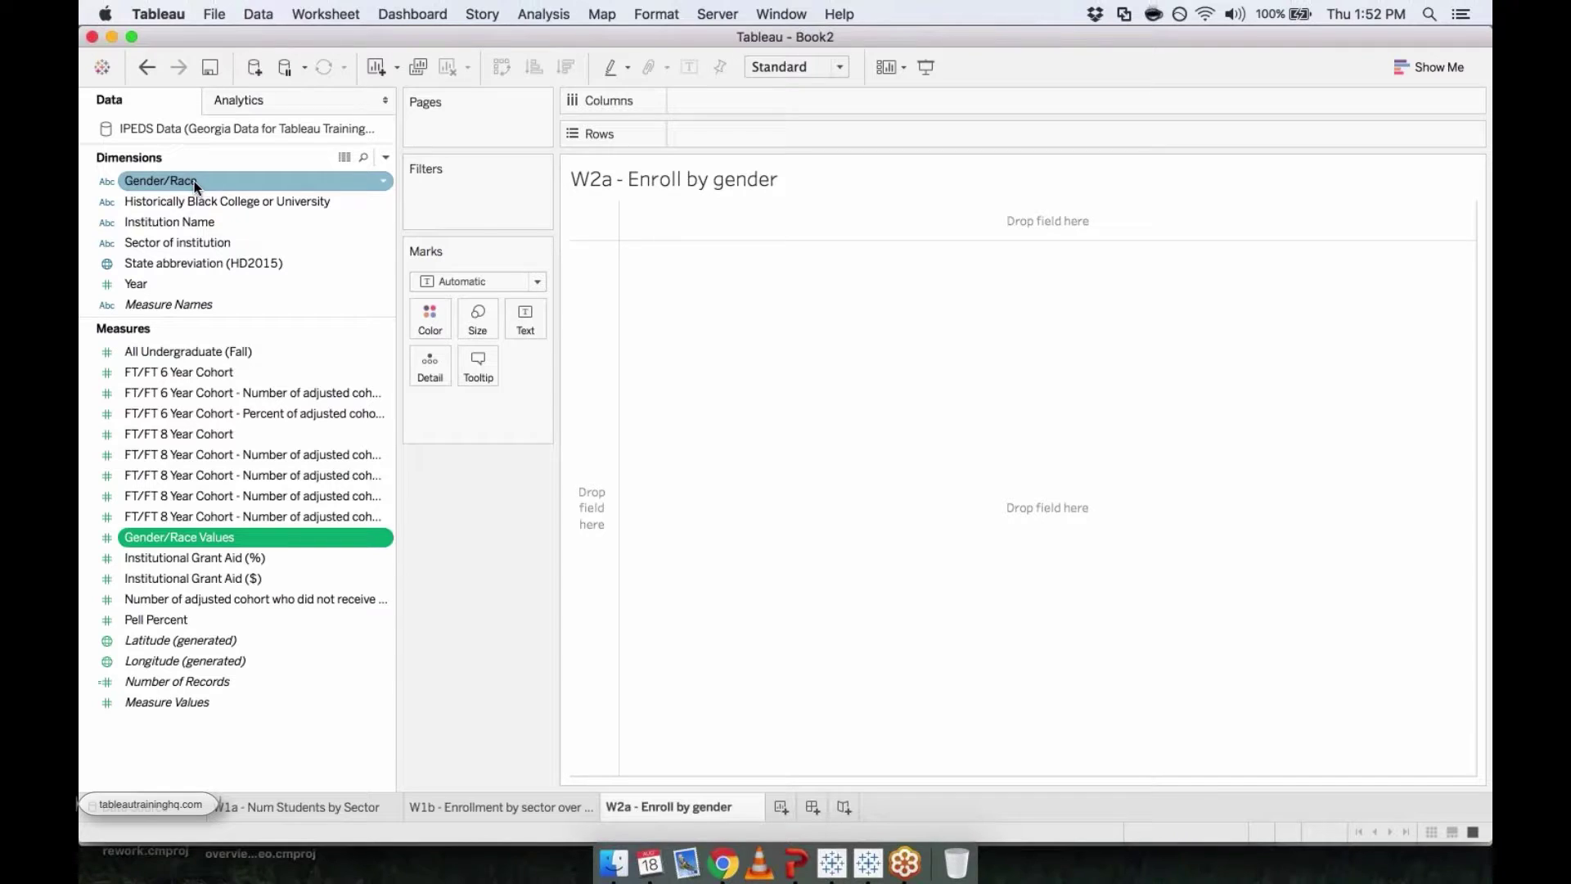
Filter the worksheet by Gender/Race to keep only Female Students (Undergraduate) and Male Students (Undergraduate)
{"action": "left_click_drag", "start_coordinate": [194, 181], "coordinate": [442, 212]}
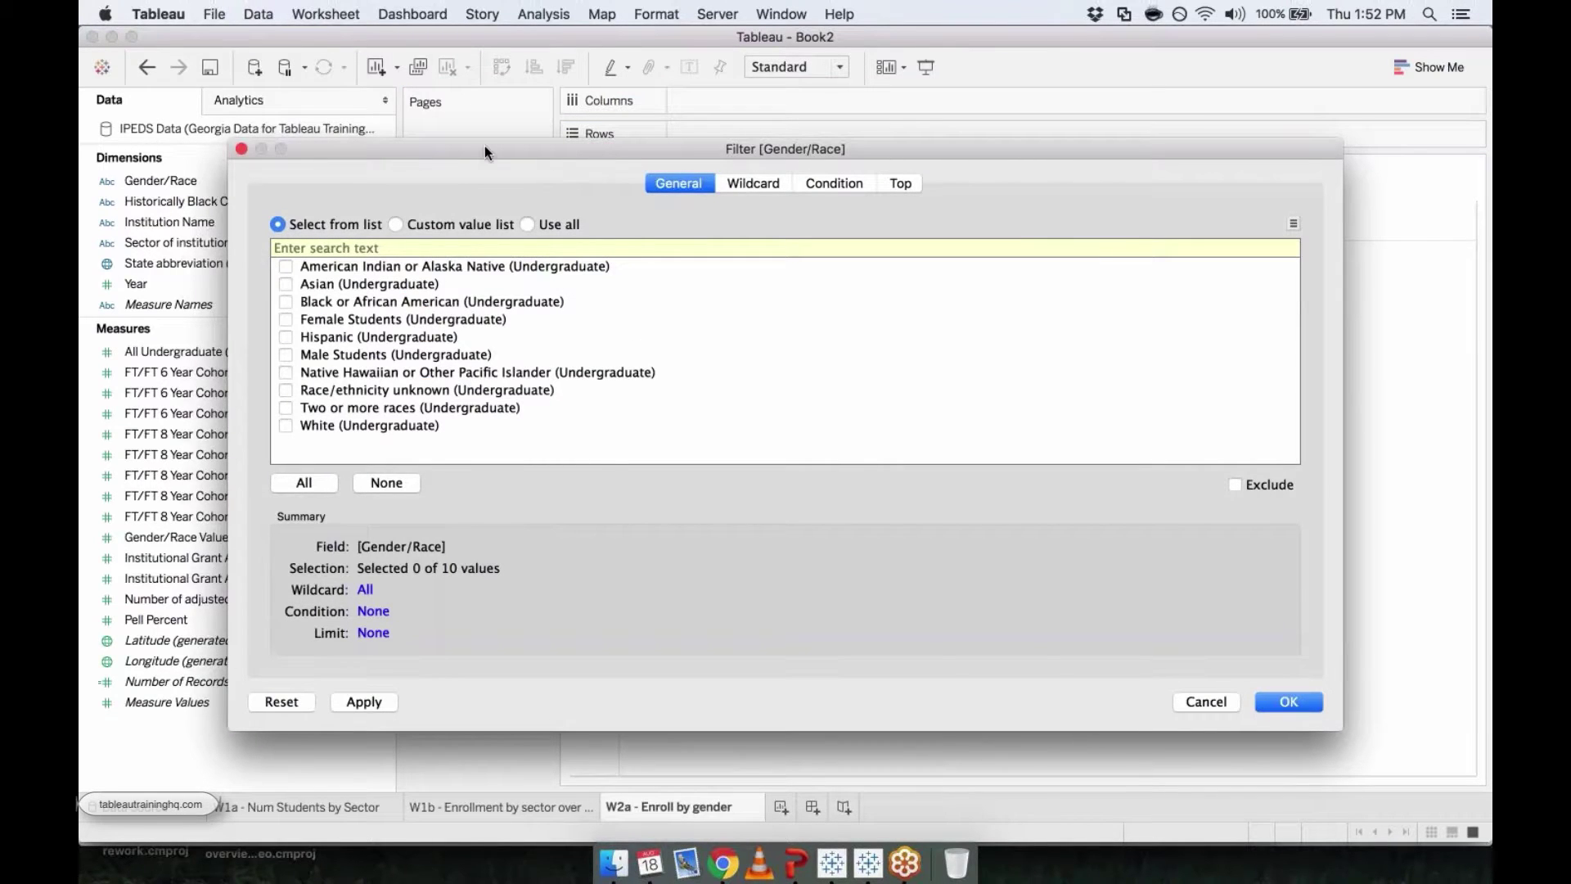
{"action": "left_click", "coordinate": [282, 318]}
{"action": "left_click", "coordinate": [1290, 696]}
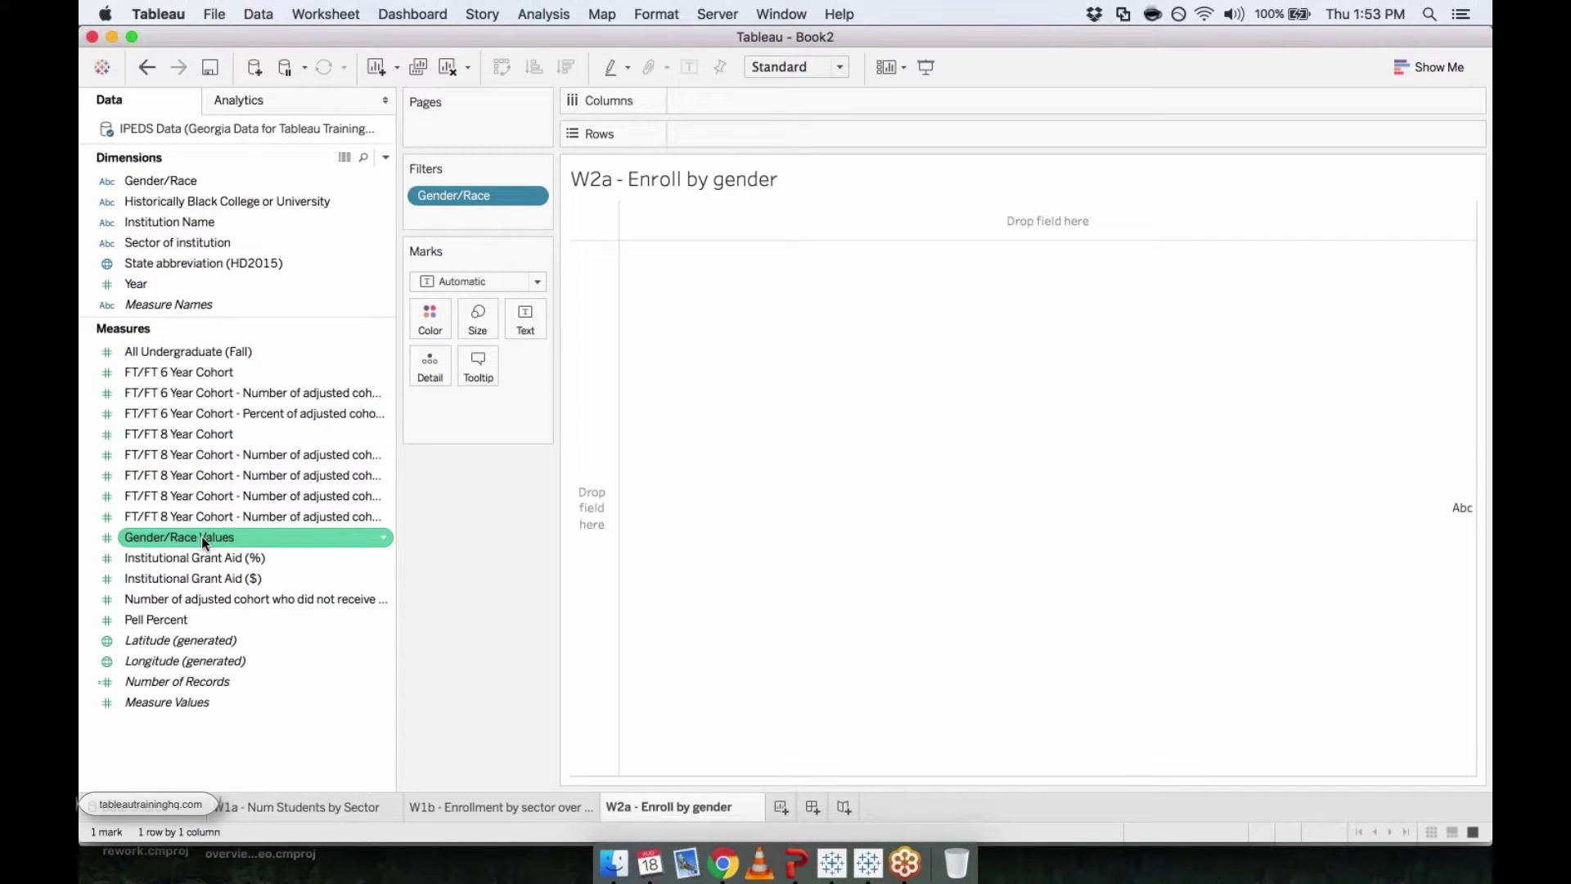
Build a bar chart of summed Gender/Race Values split by Gender/Race and check each bar's value
{"action": "left_click", "coordinate": [169, 539]}
{"action": "double_click", "coordinate": [169, 539]}
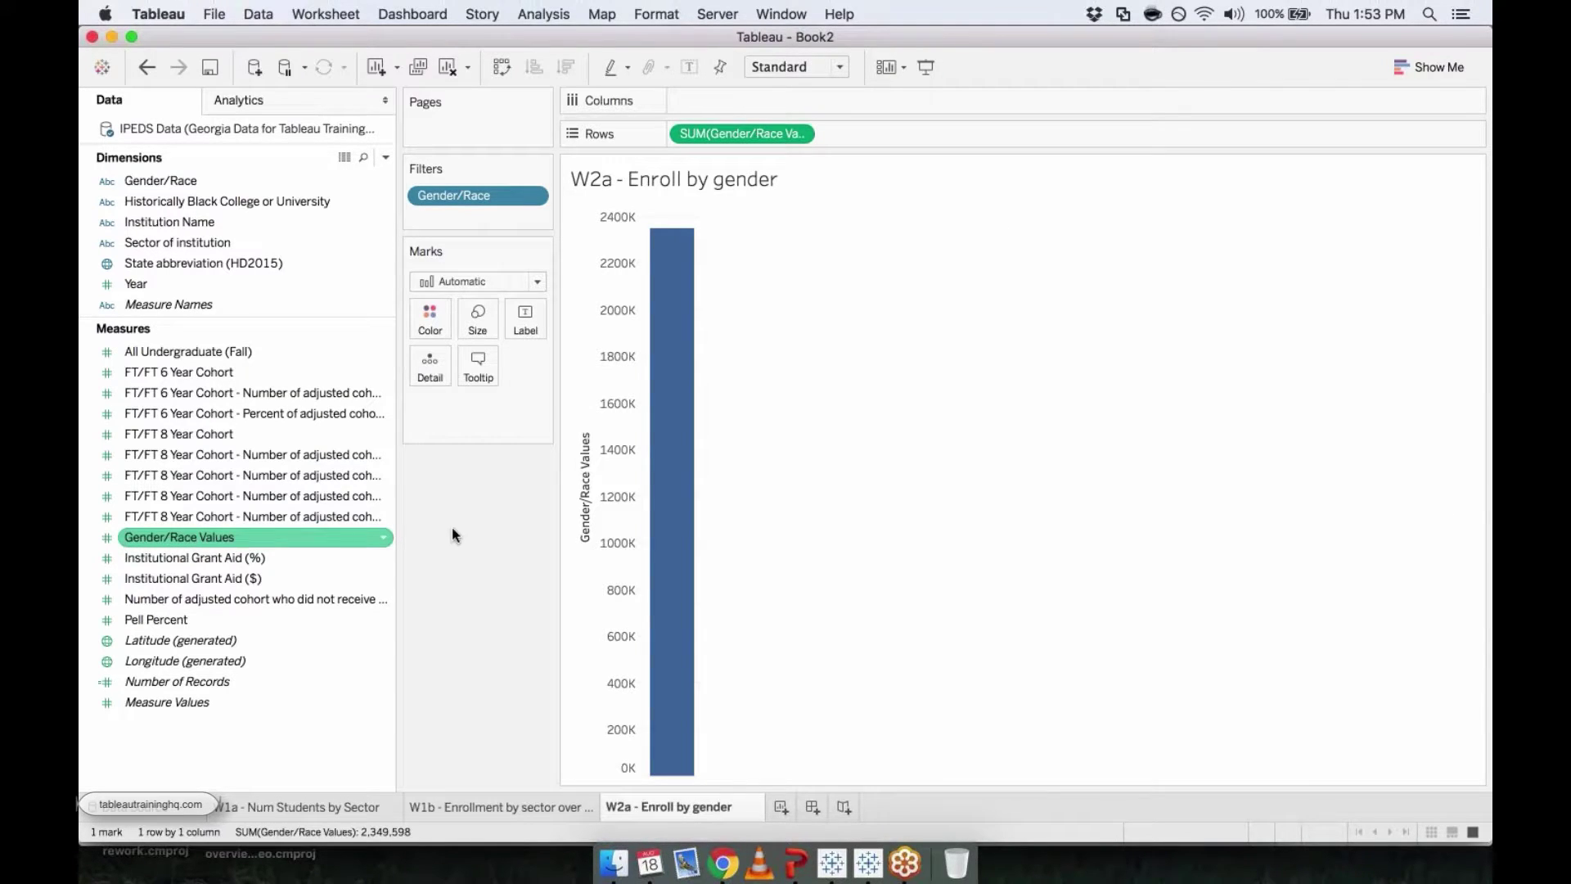
{"action": "mouse_move", "coordinate": [670, 309]}
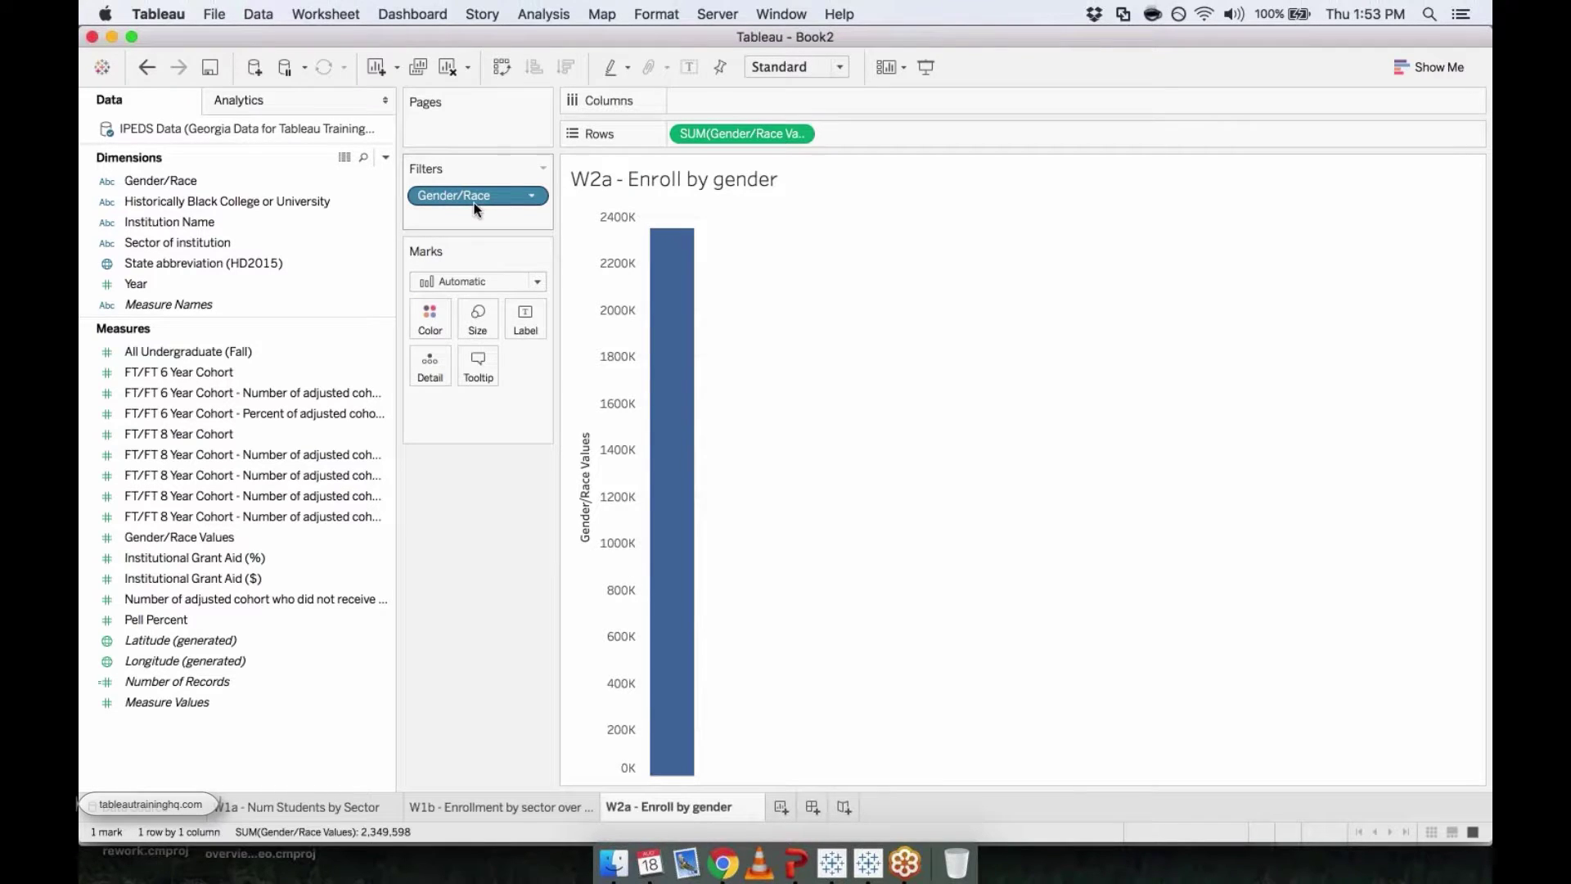
{"action": "double_click", "coordinate": [185, 182]}
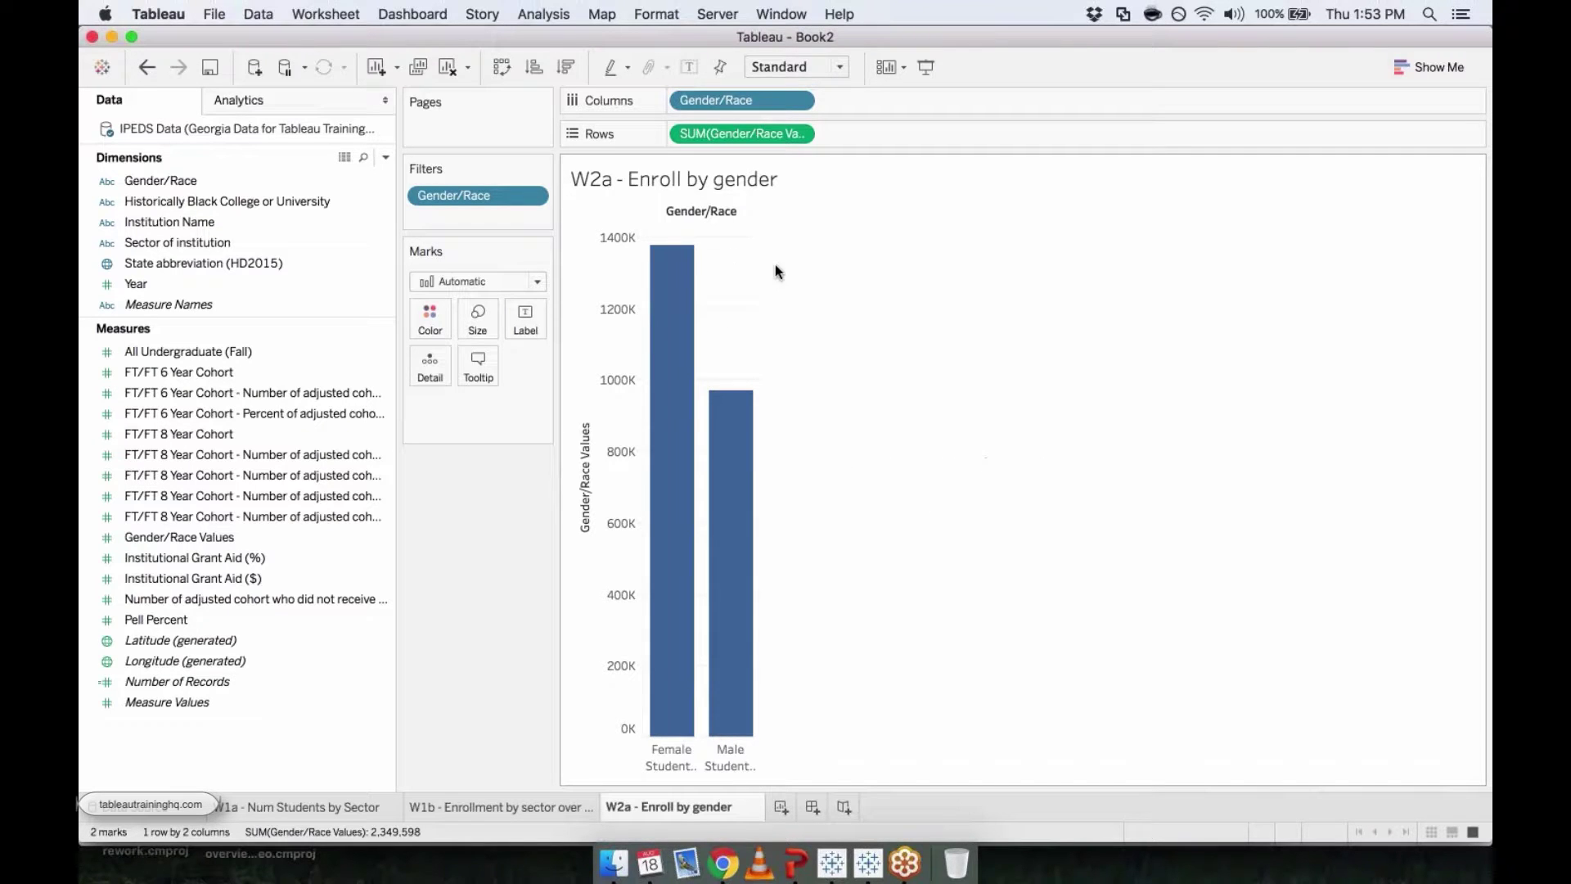
{"action": "mouse_move", "coordinate": [669, 339]}
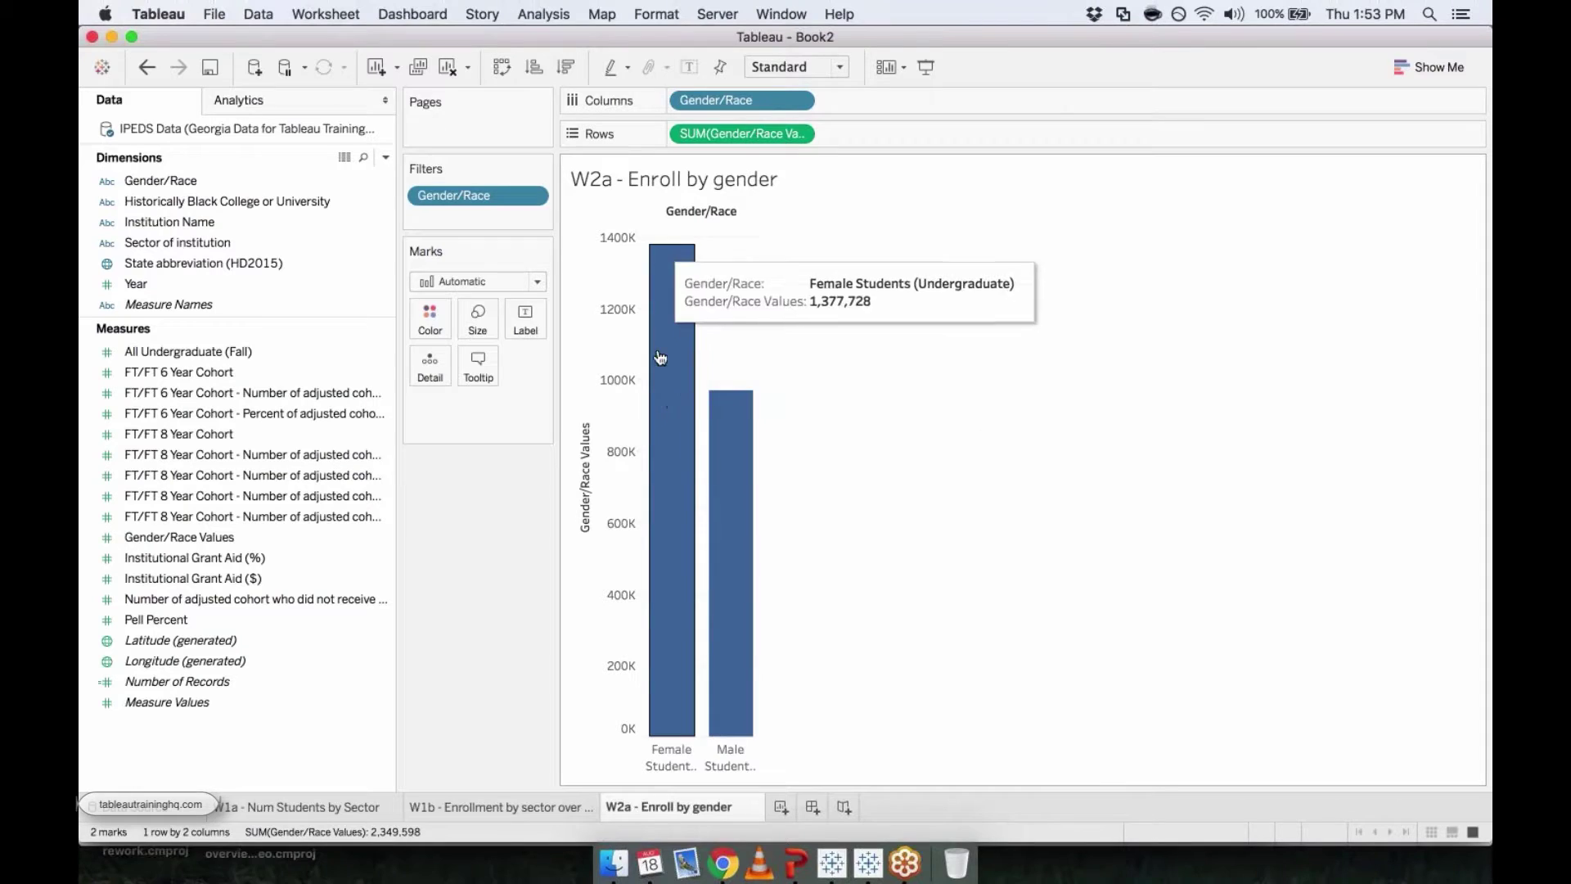
{"action": "mouse_move", "coordinate": [740, 418]}
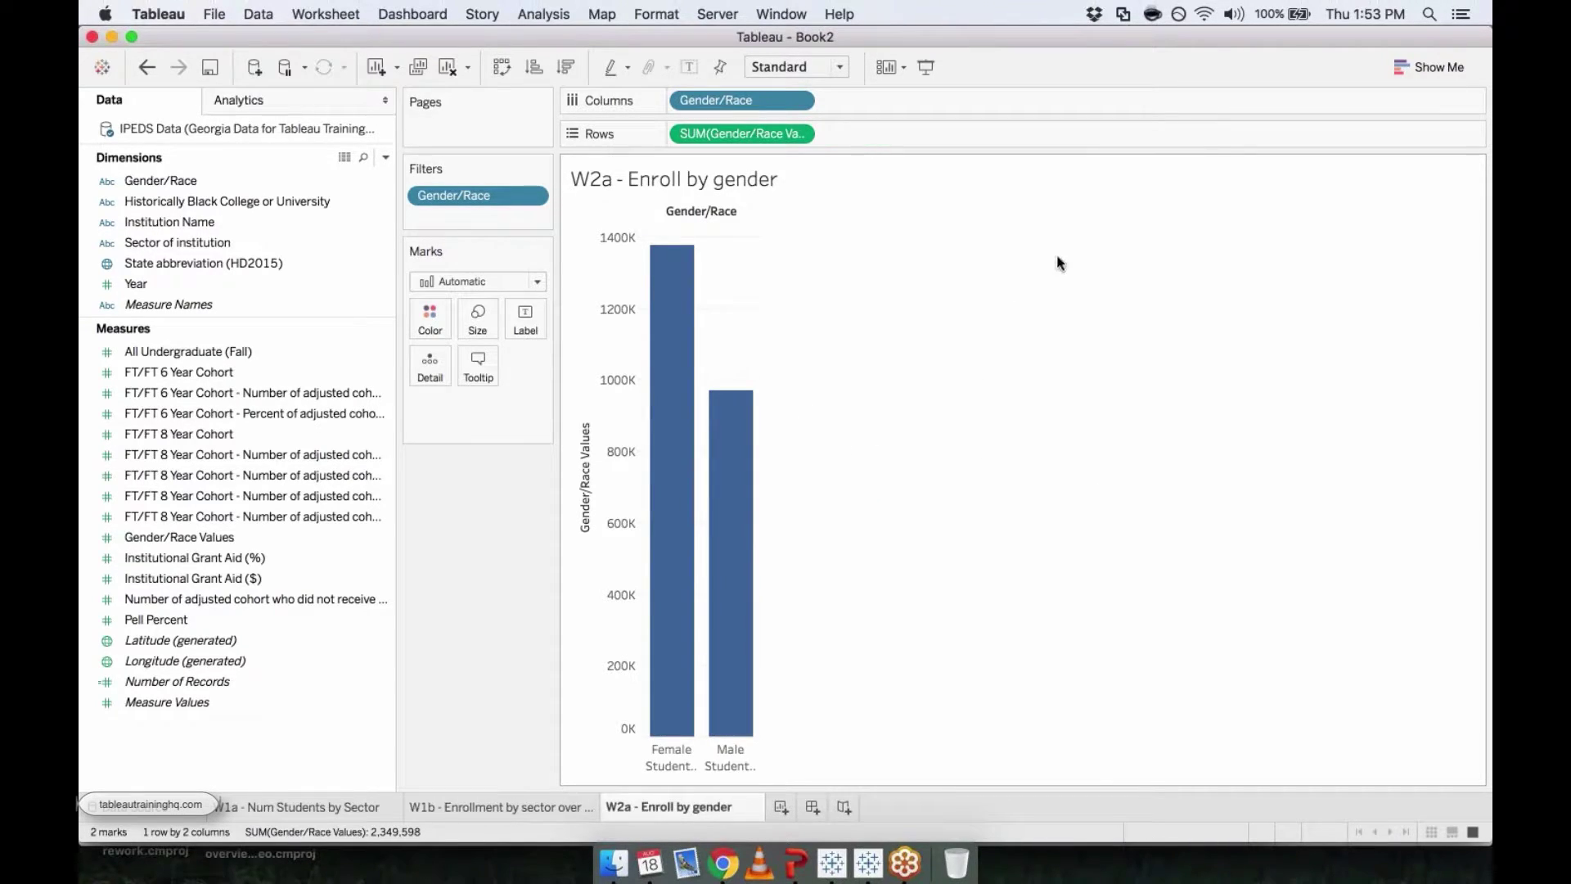
Convert the W2a gender bar chart to packed bubbles and check the value behind each bubble
{"action": "left_click", "coordinate": [1428, 67]}
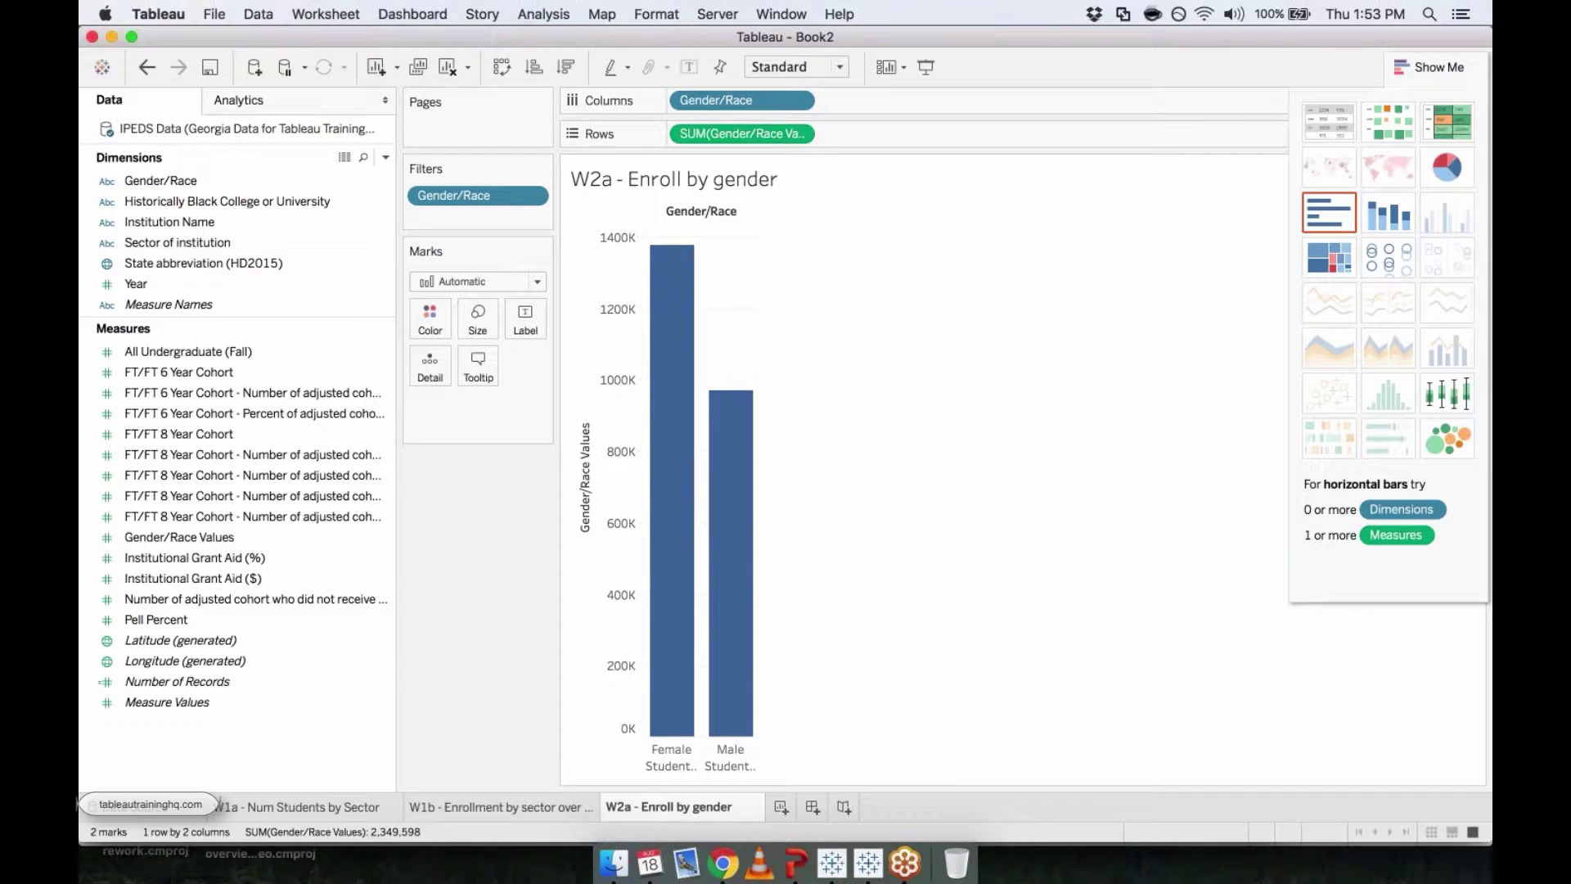
{"action": "left_click", "coordinate": [1444, 443]}
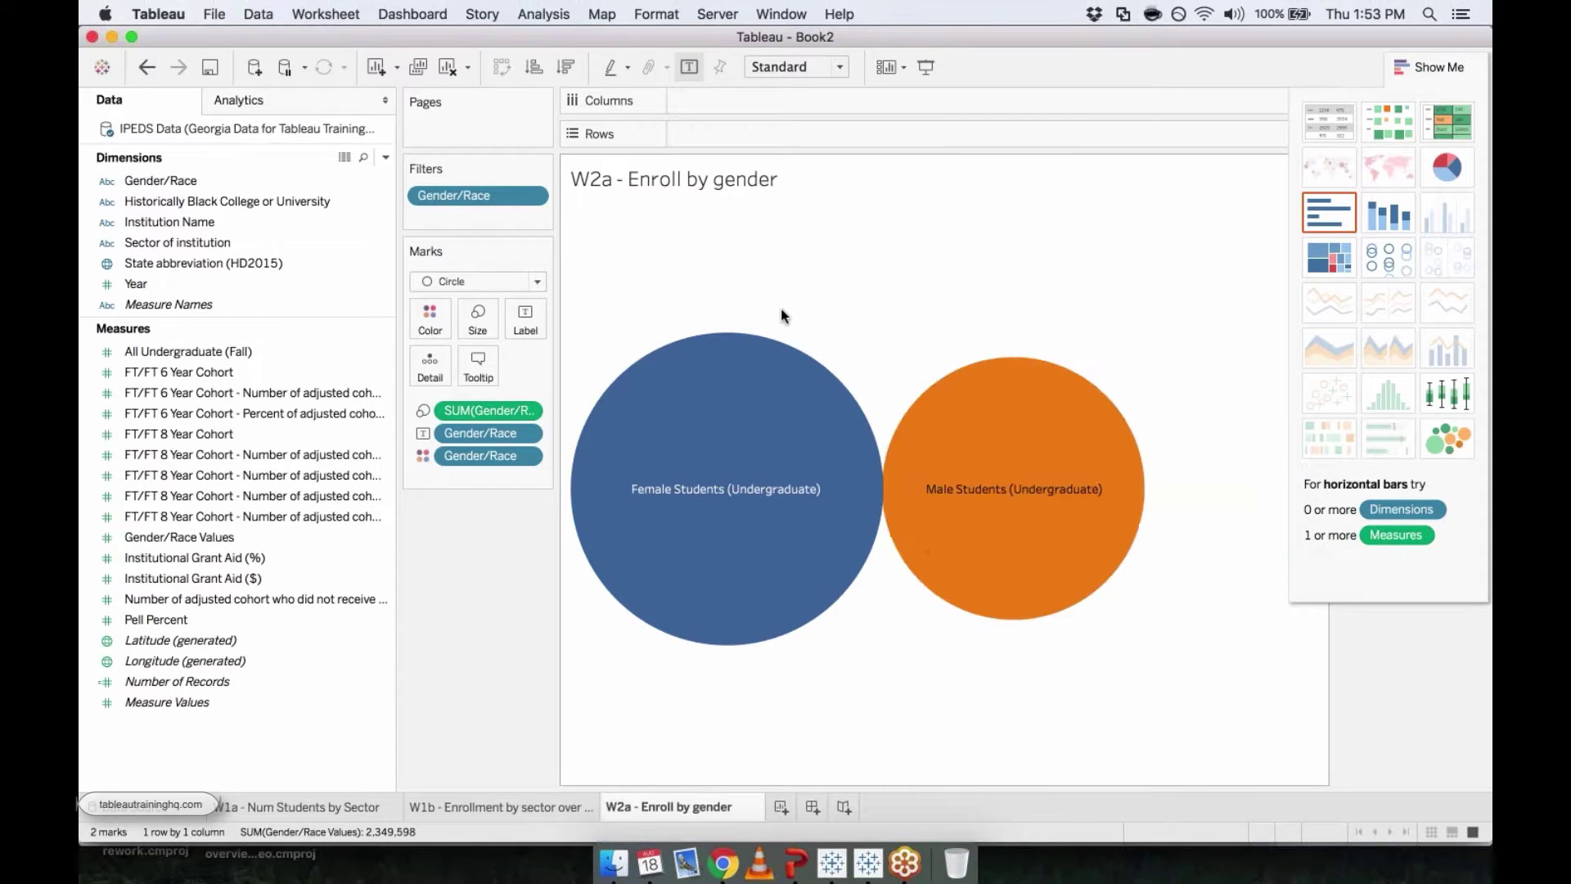
{"action": "mouse_move", "coordinate": [758, 352]}
{"action": "mouse_move", "coordinate": [1007, 384]}
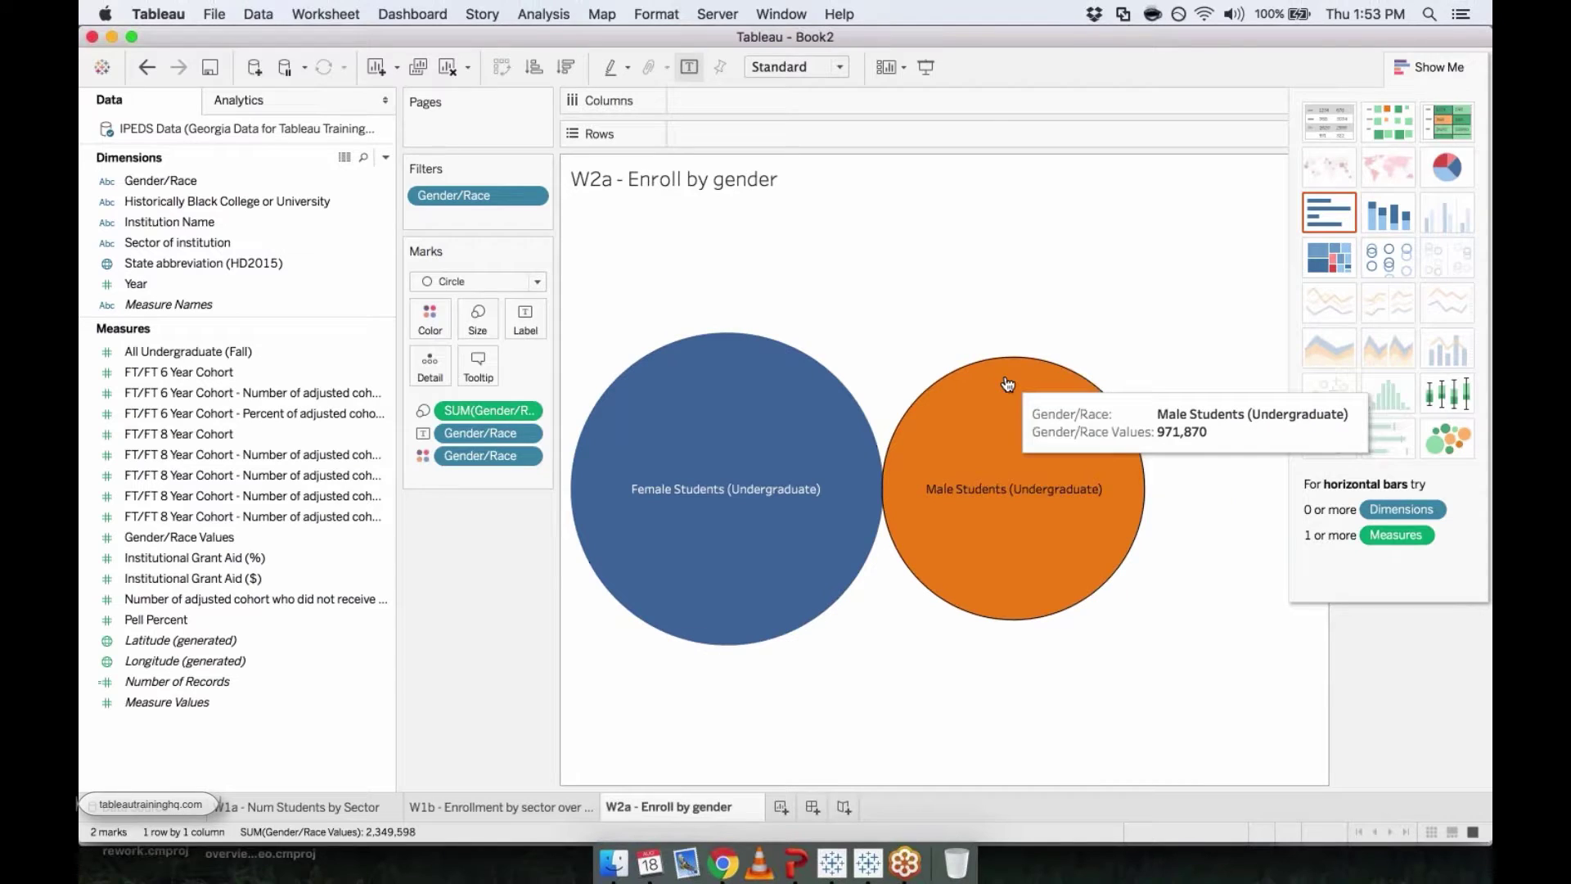
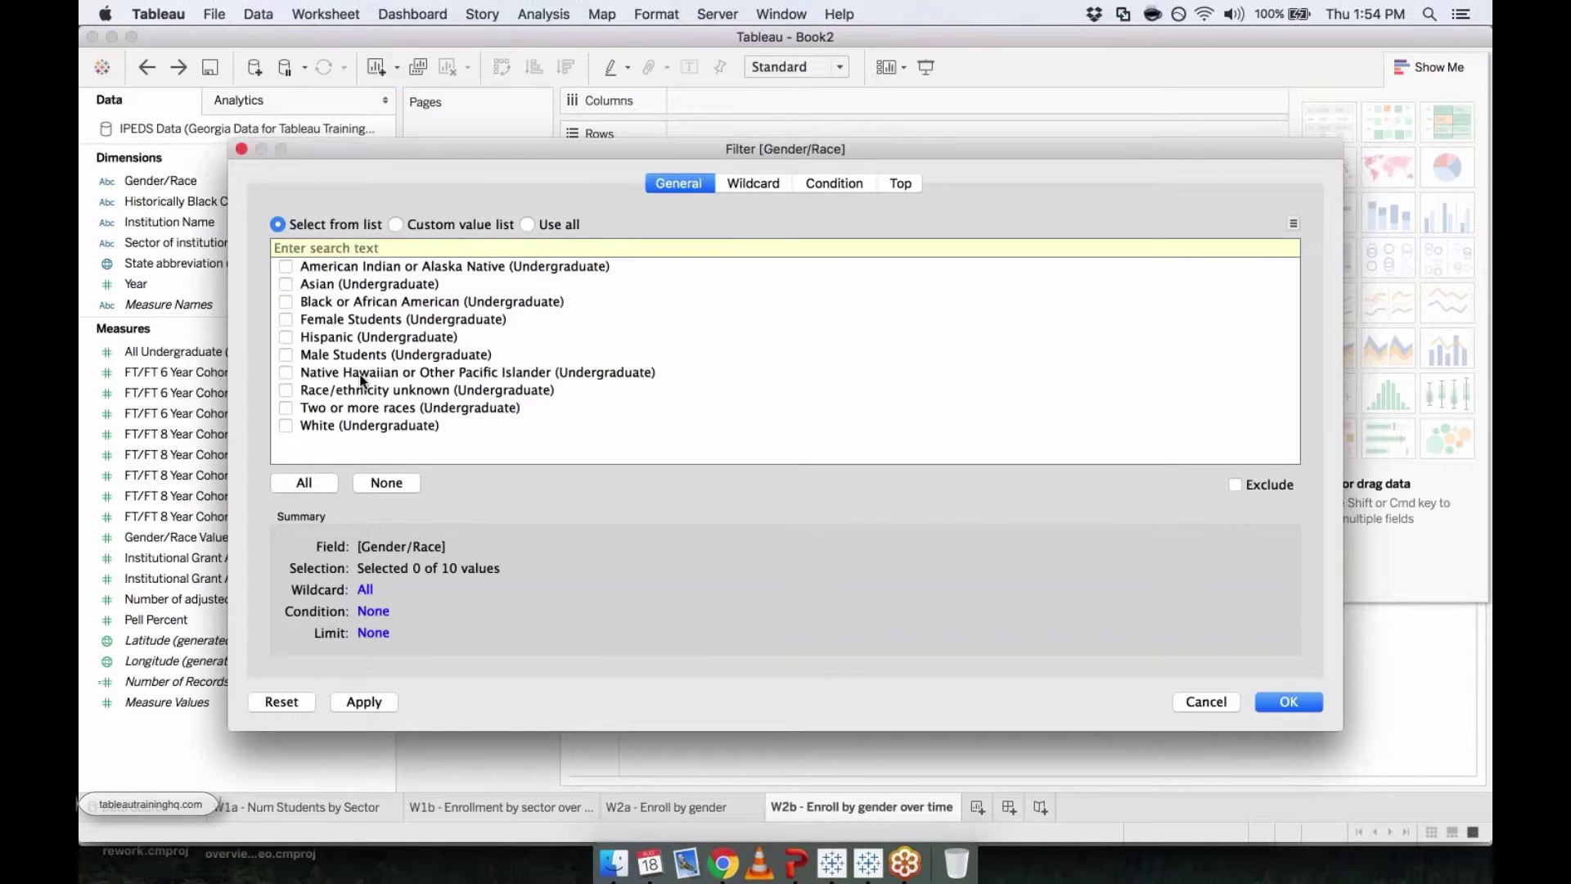
Filter the W2b worksheet by Gender/Race to keep only Female Students (Undergraduate) and Male Students (Undergraduate)
{"action": "left_click", "coordinate": [301, 320]}
{"action": "left_click", "coordinate": [291, 355]}
{"action": "left_click", "coordinate": [1288, 702]}
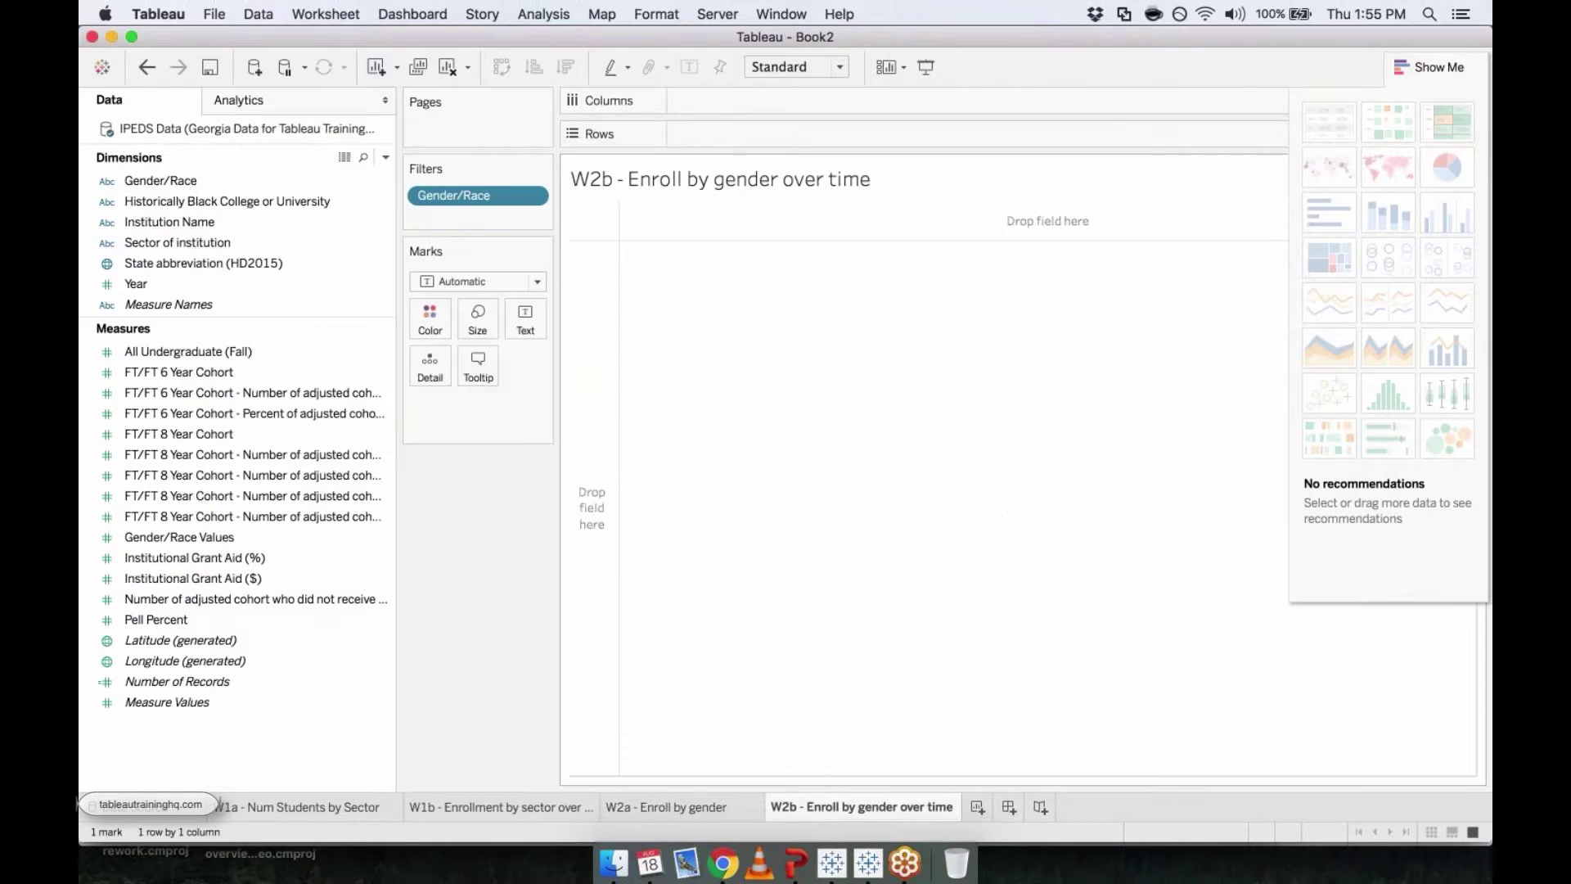
Build a line chart of summed Gender/Race Values by Year and inspect values along the line
{"action": "left_click", "coordinate": [196, 354]}
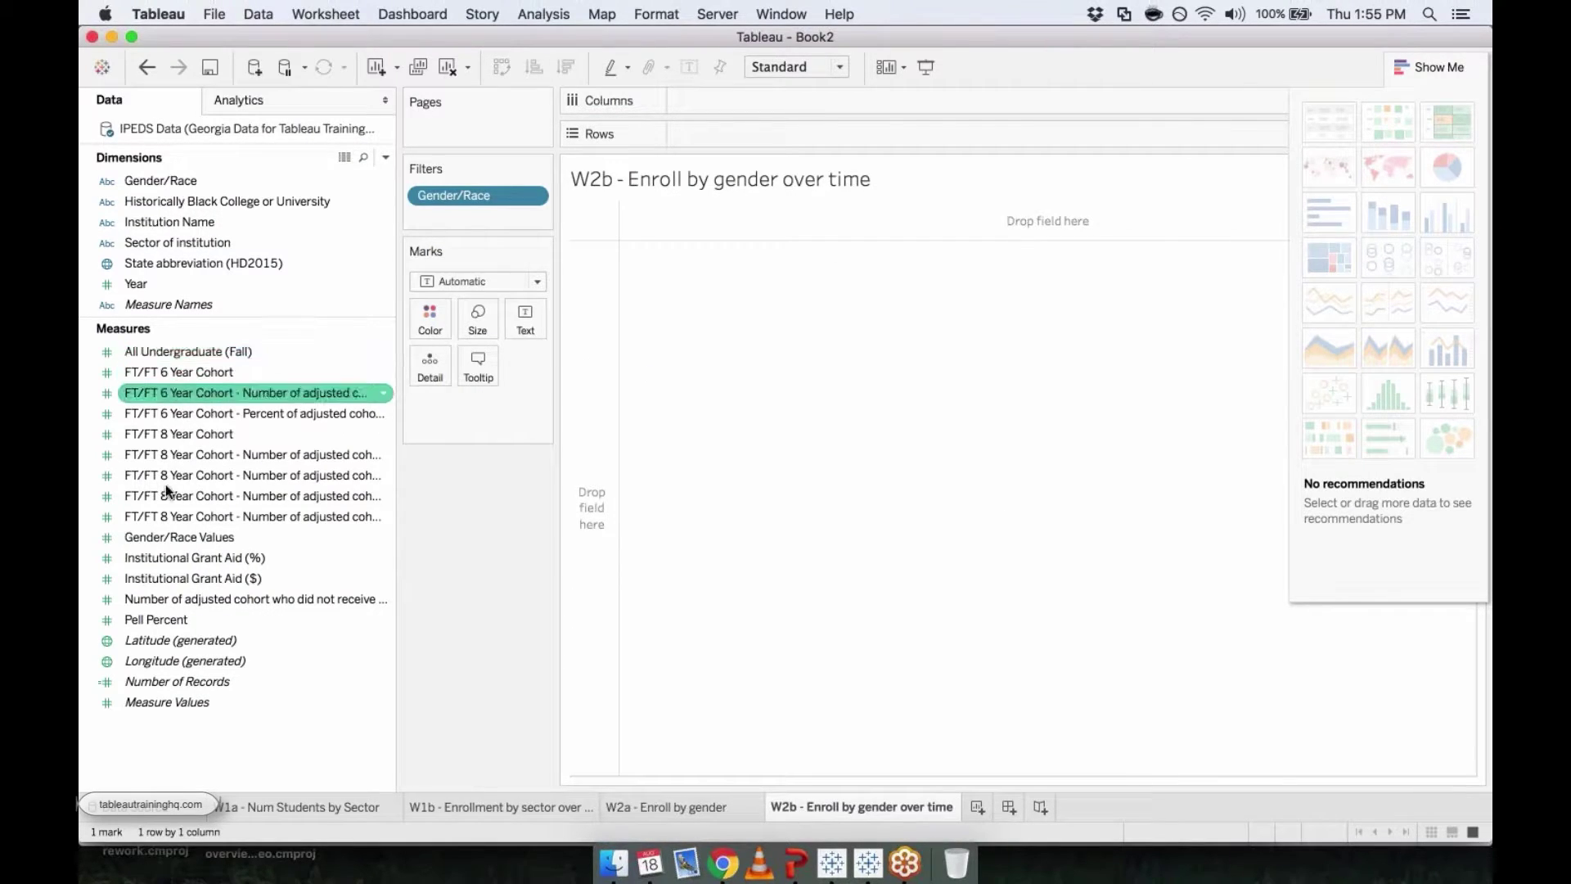
{"action": "double_click", "coordinate": [211, 537]}
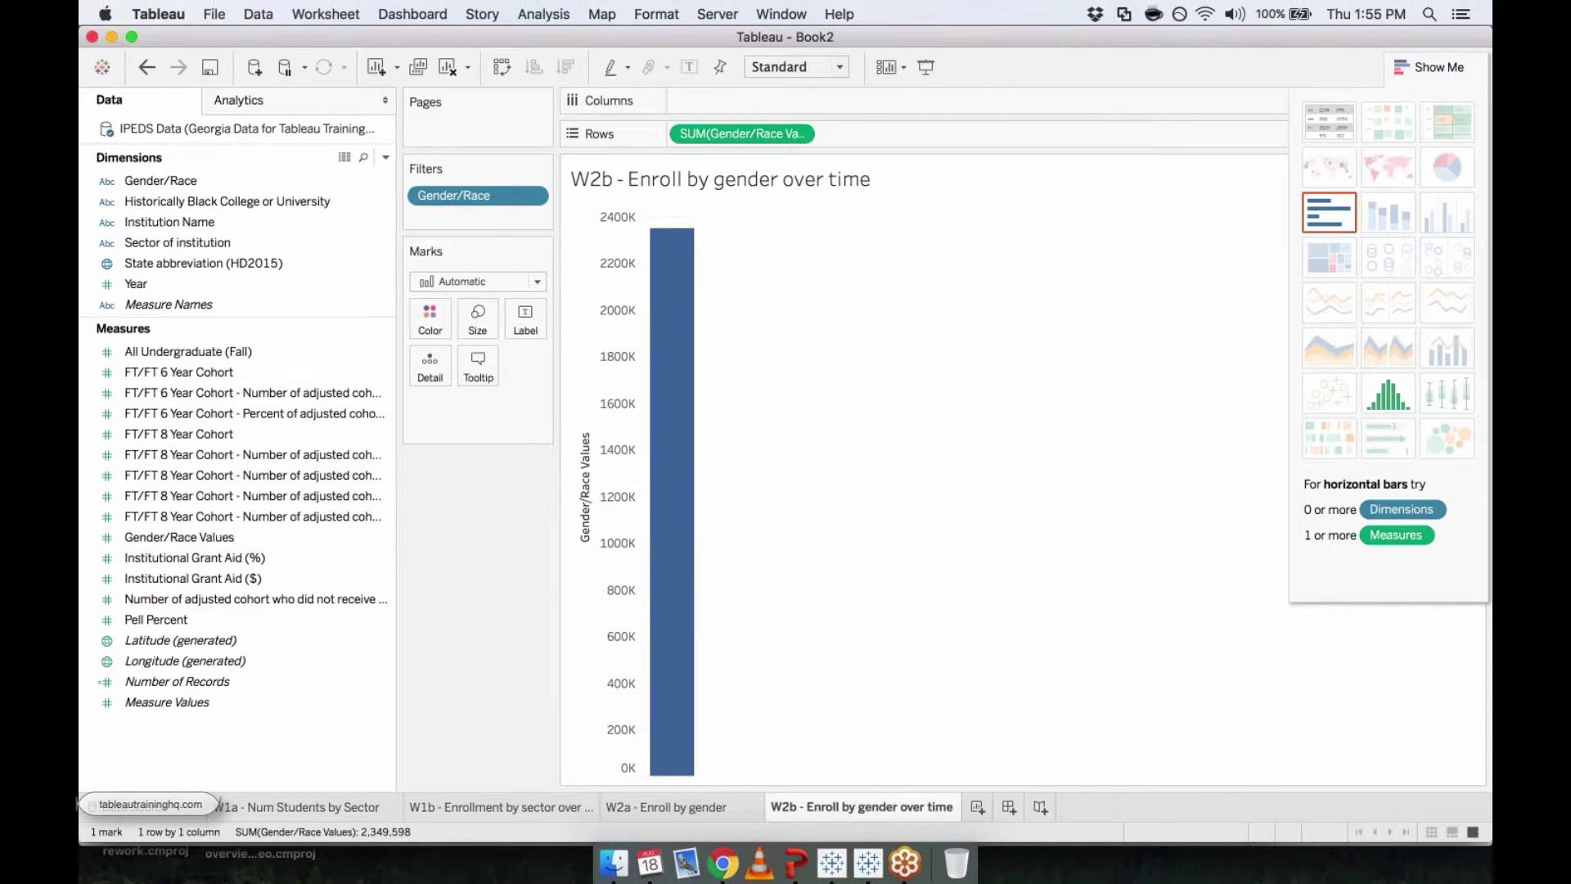
{"action": "double_click", "coordinate": [145, 287]}
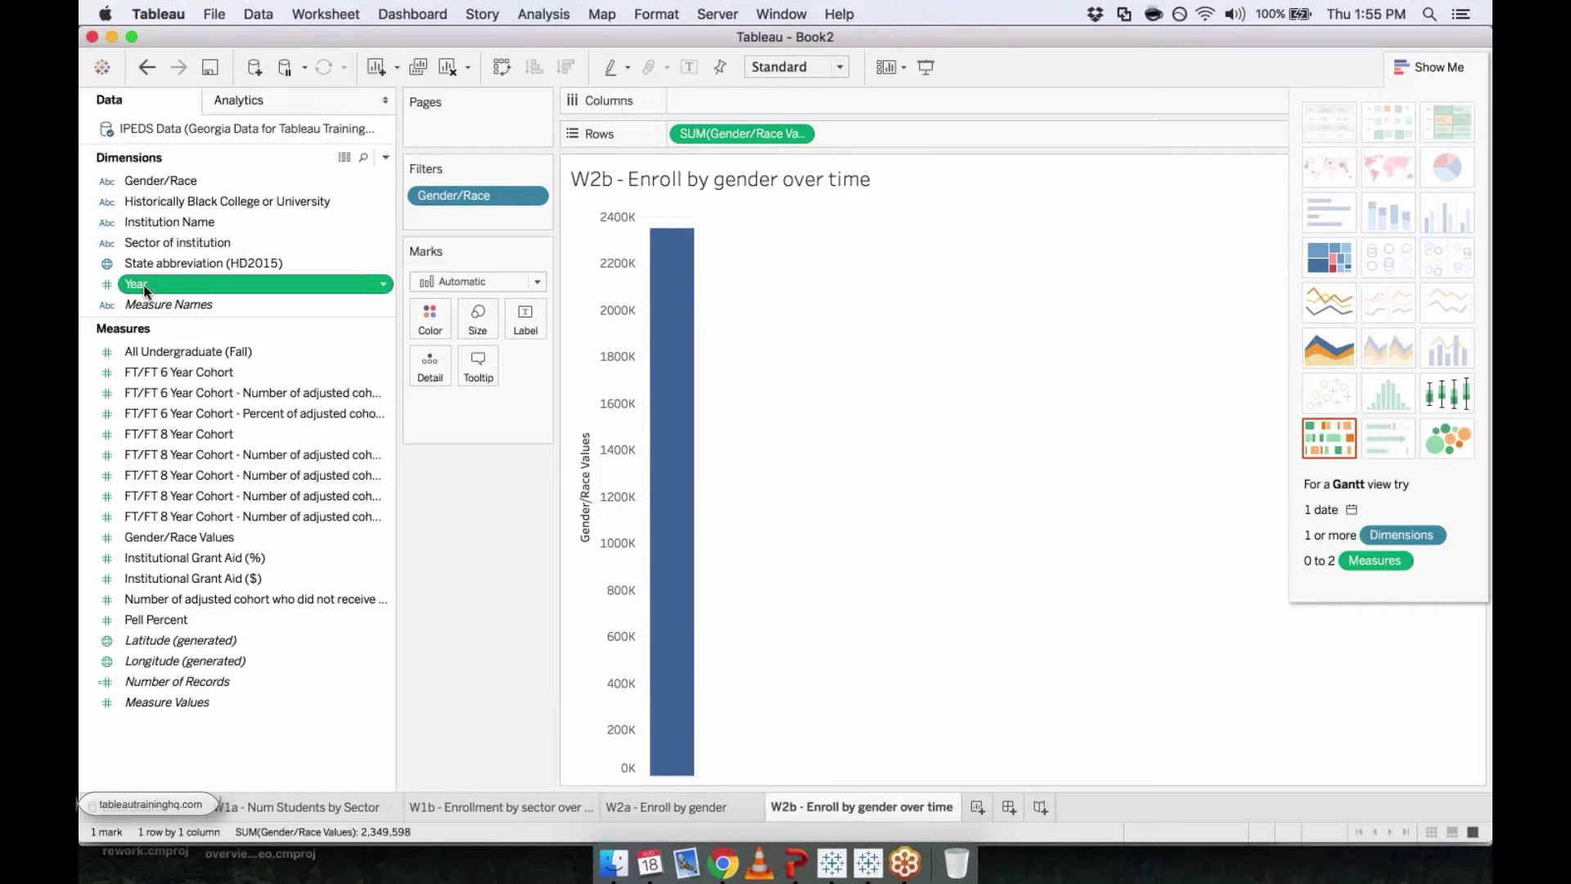
{"action": "left_click", "coordinate": [1239, 78]}
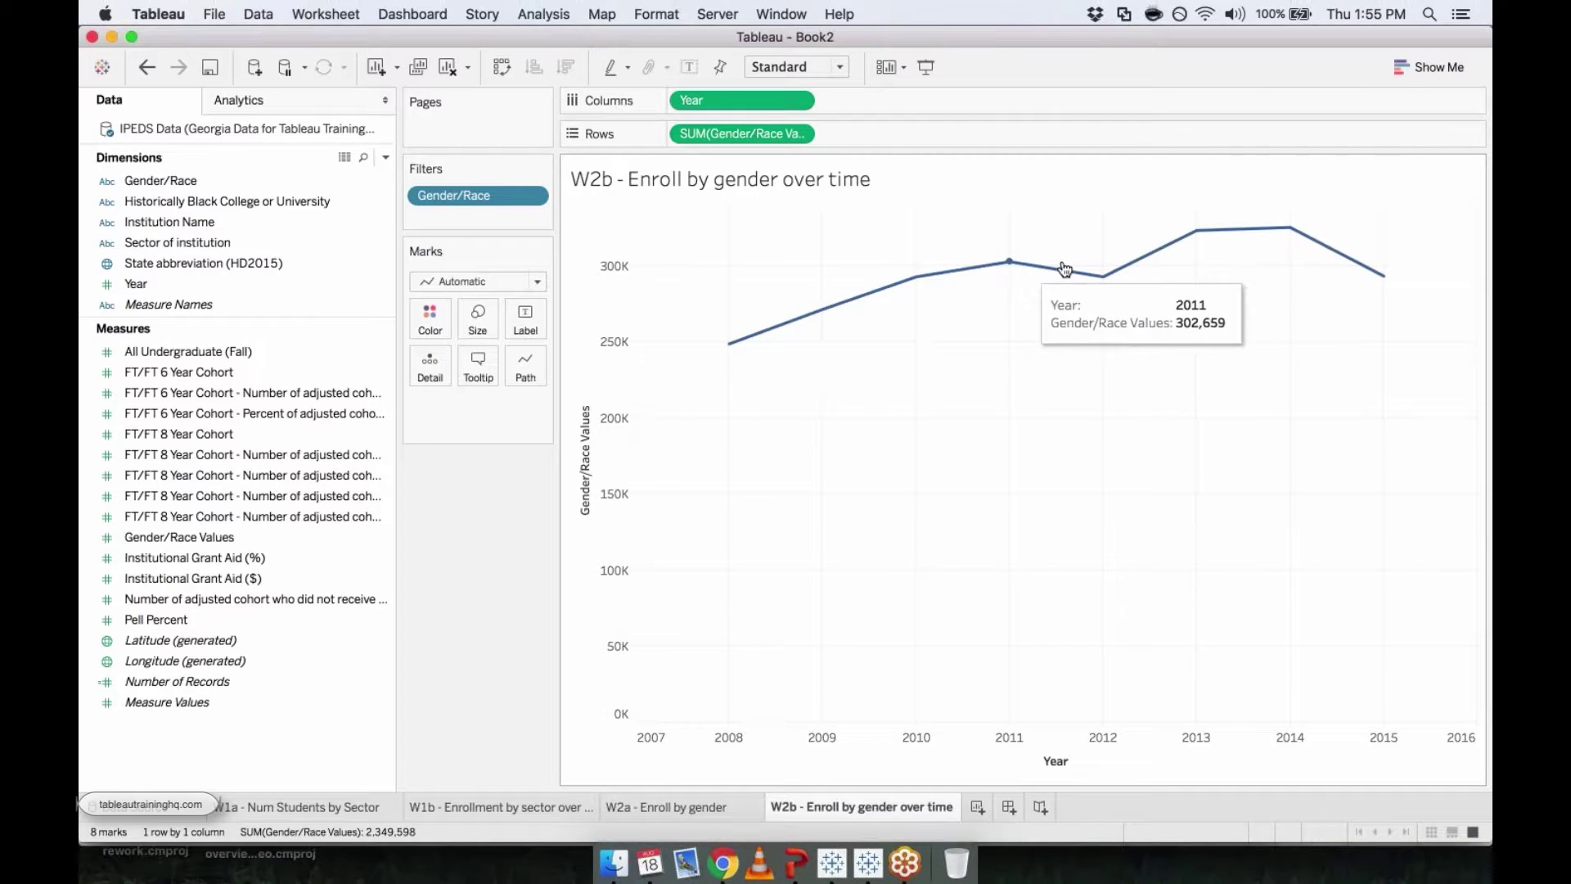
{"action": "mouse_move", "coordinate": [1106, 277]}
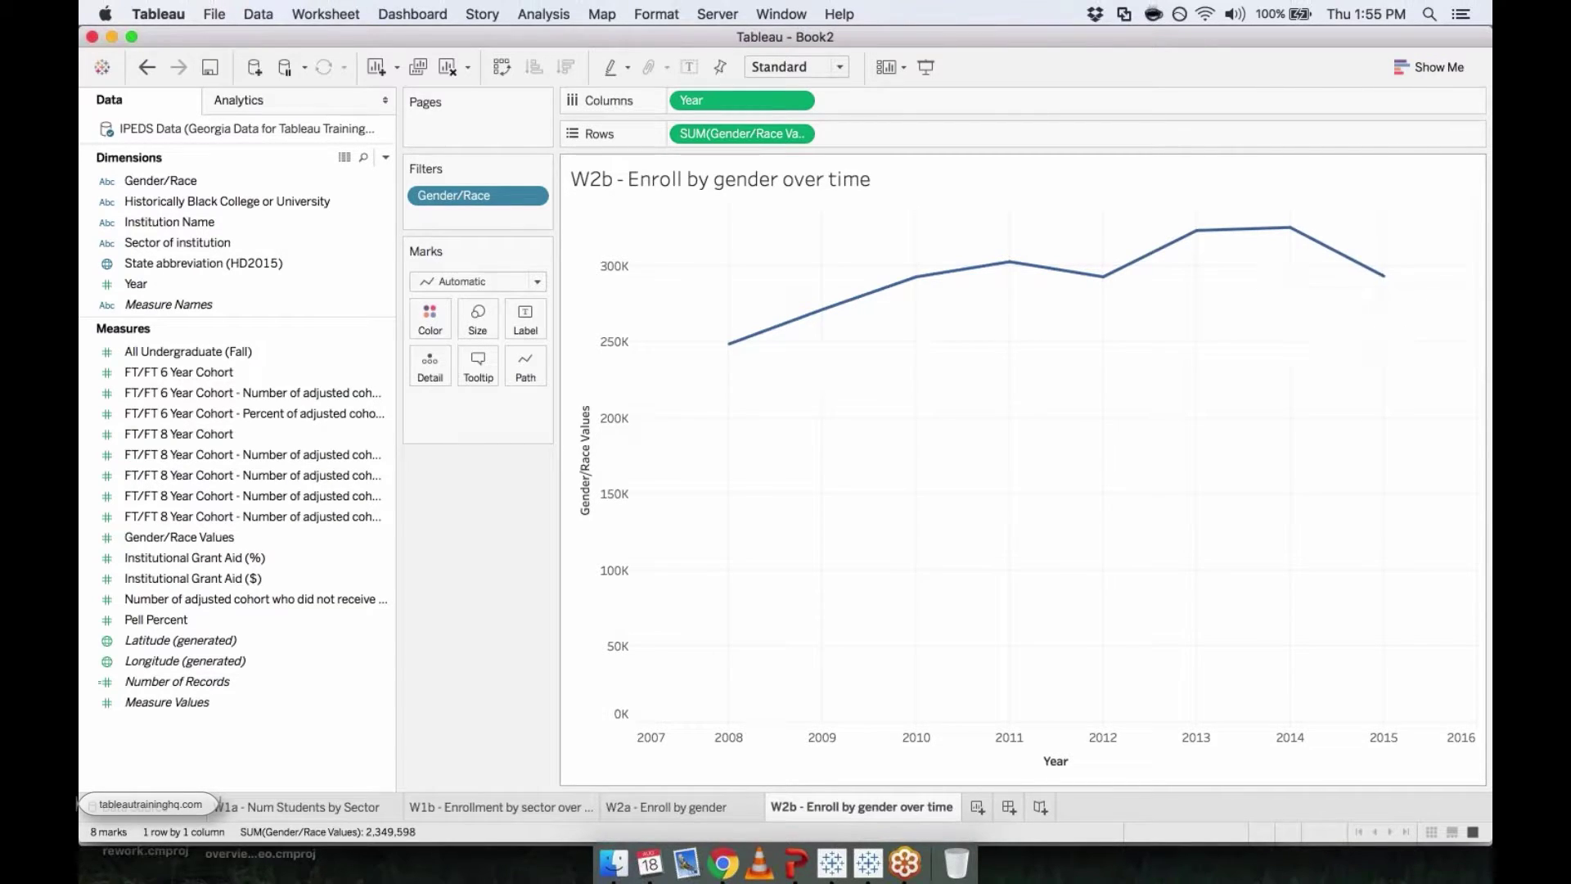
{"action": "mouse_move", "coordinate": [822, 309]}
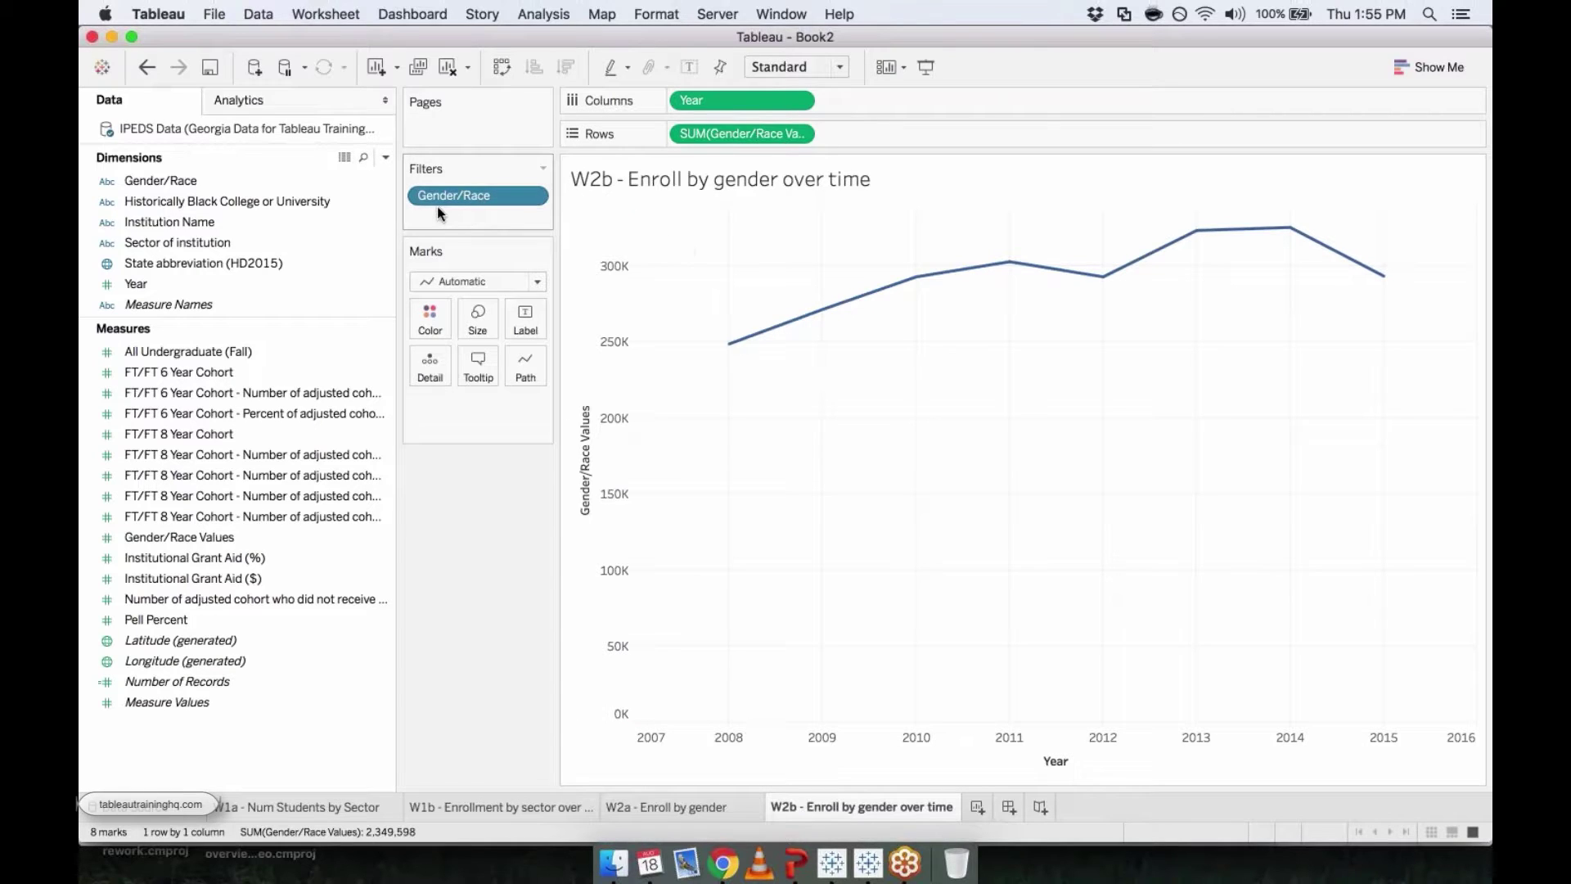
Split the enrollment line into separate colored lines by Gender/Race
{"action": "left_click", "coordinate": [141, 183]}
{"action": "left_click_drag", "start_coordinate": [465, 195], "coordinate": [432, 321]}
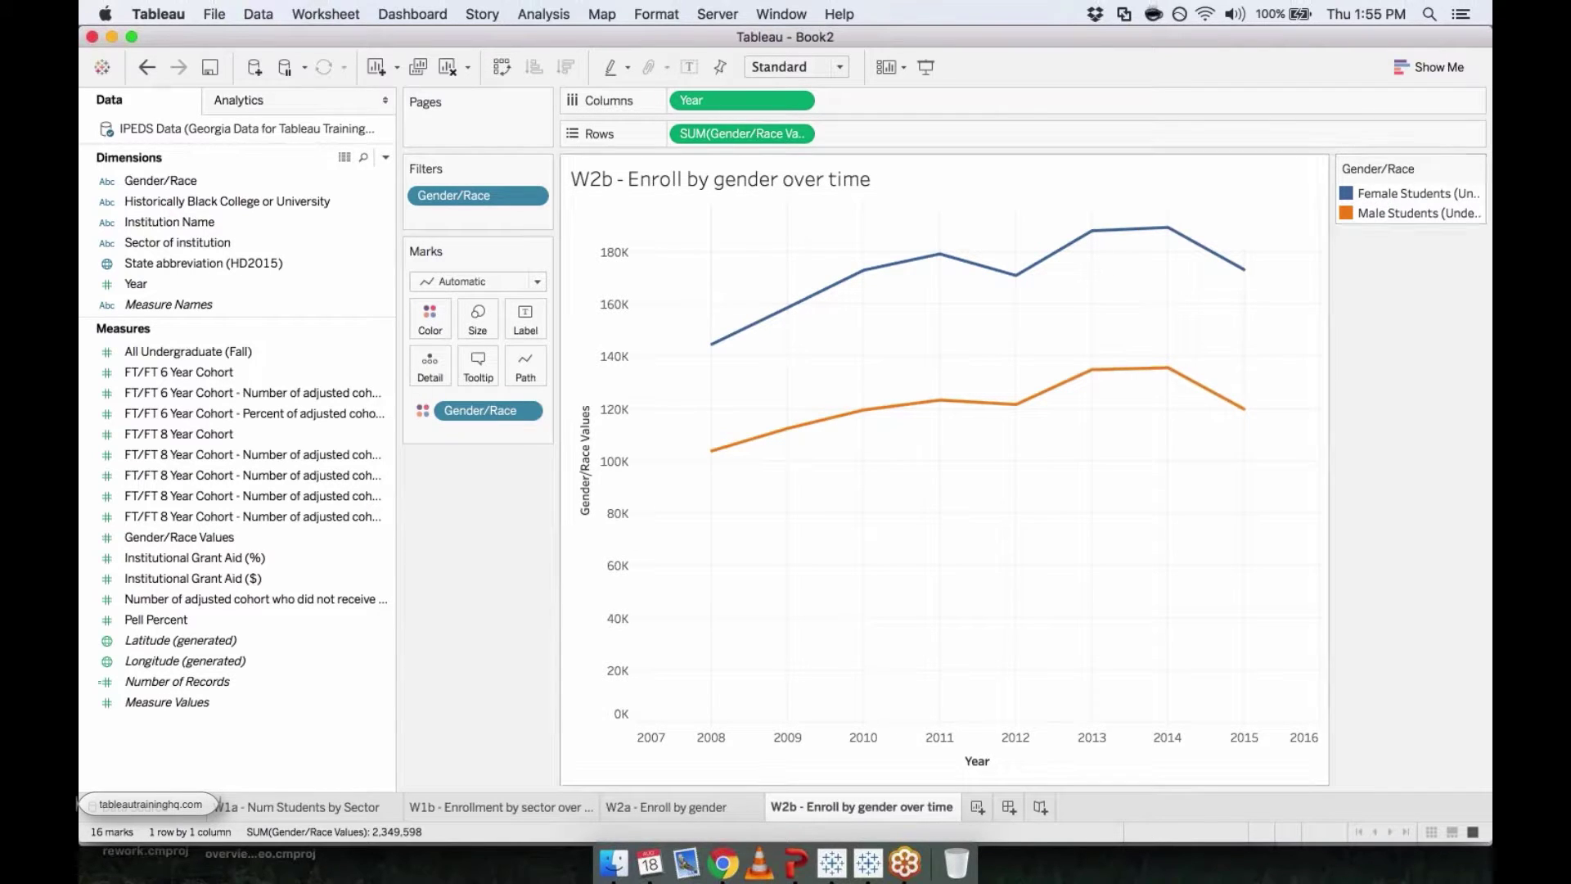
{"action": "left_click", "coordinate": [427, 330]}
Recolor the Gender/Race lines with pink for Female Students and blue for Male Students
{"action": "left_click", "coordinate": [1378, 192]}
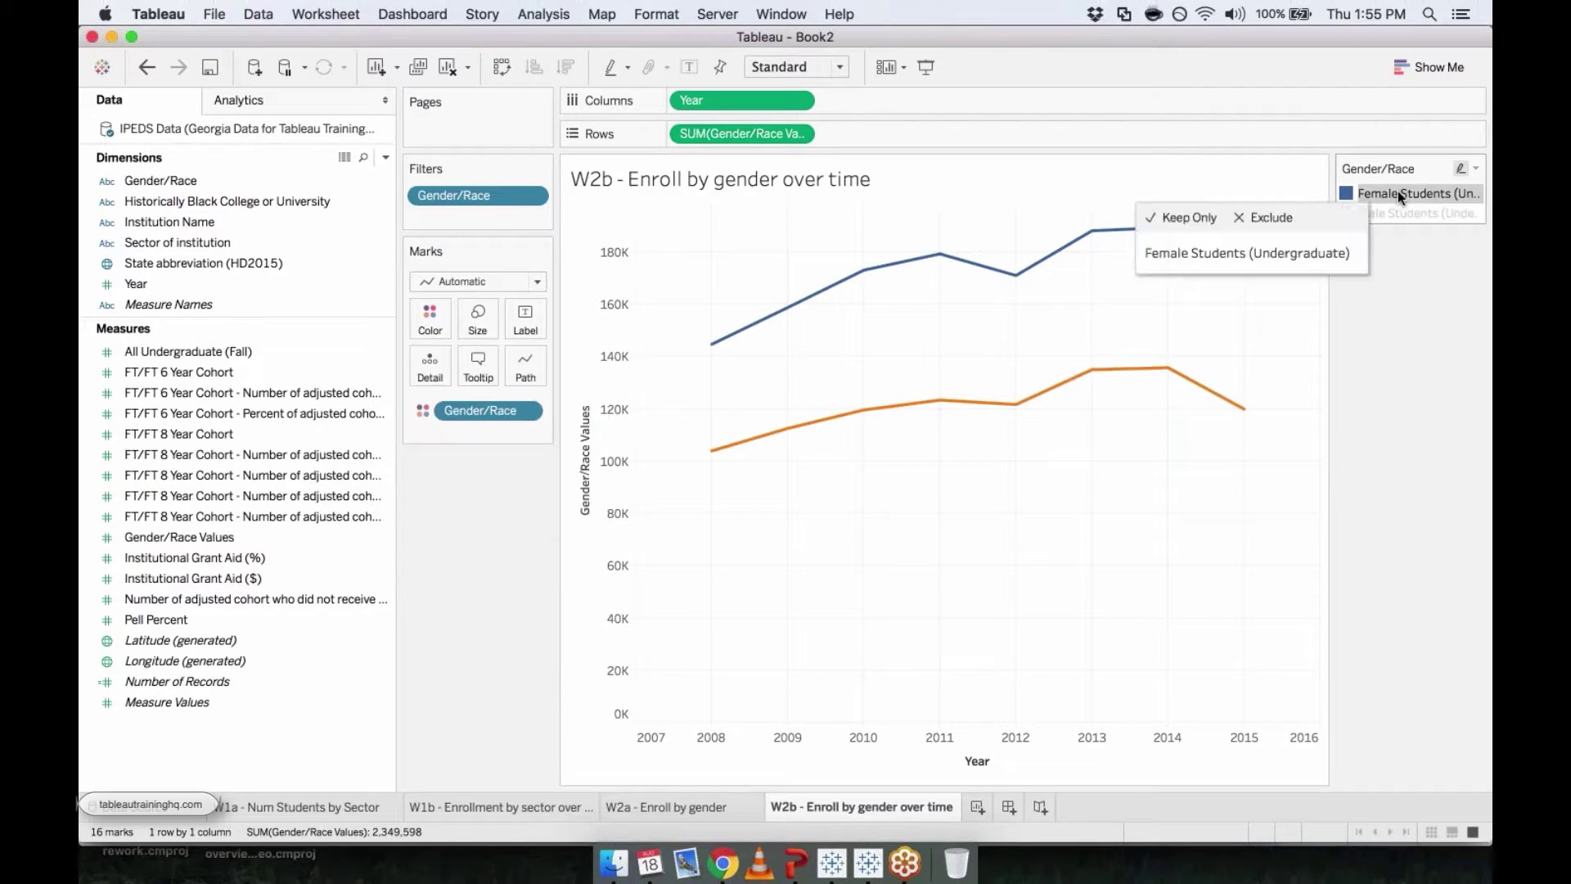
{"action": "right_click", "coordinate": [1409, 188]}
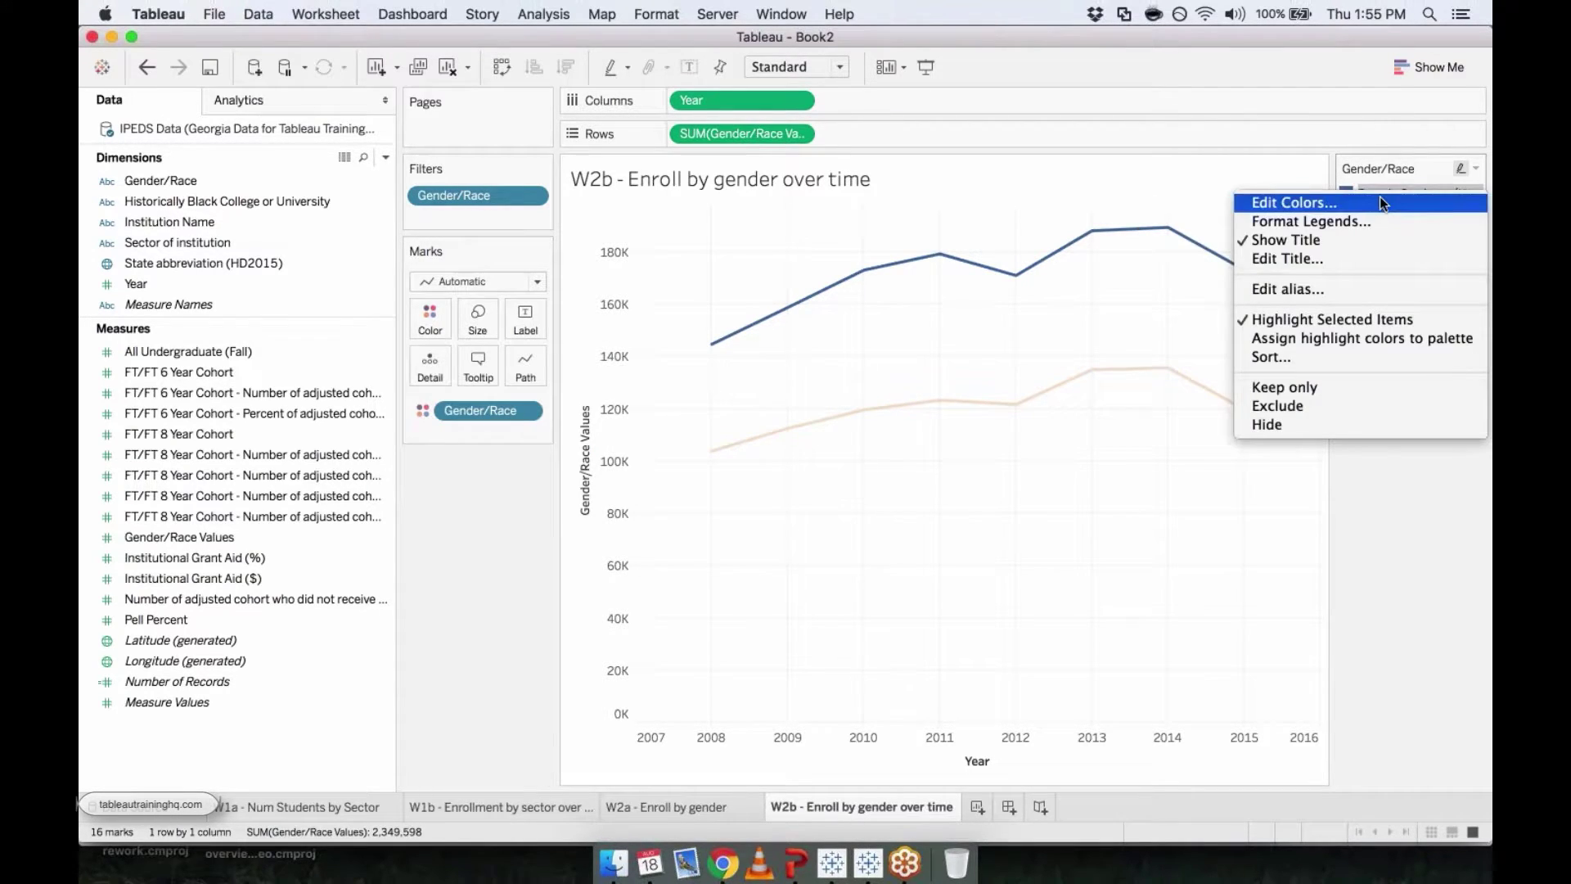
{"action": "left_click", "coordinate": [1380, 199]}
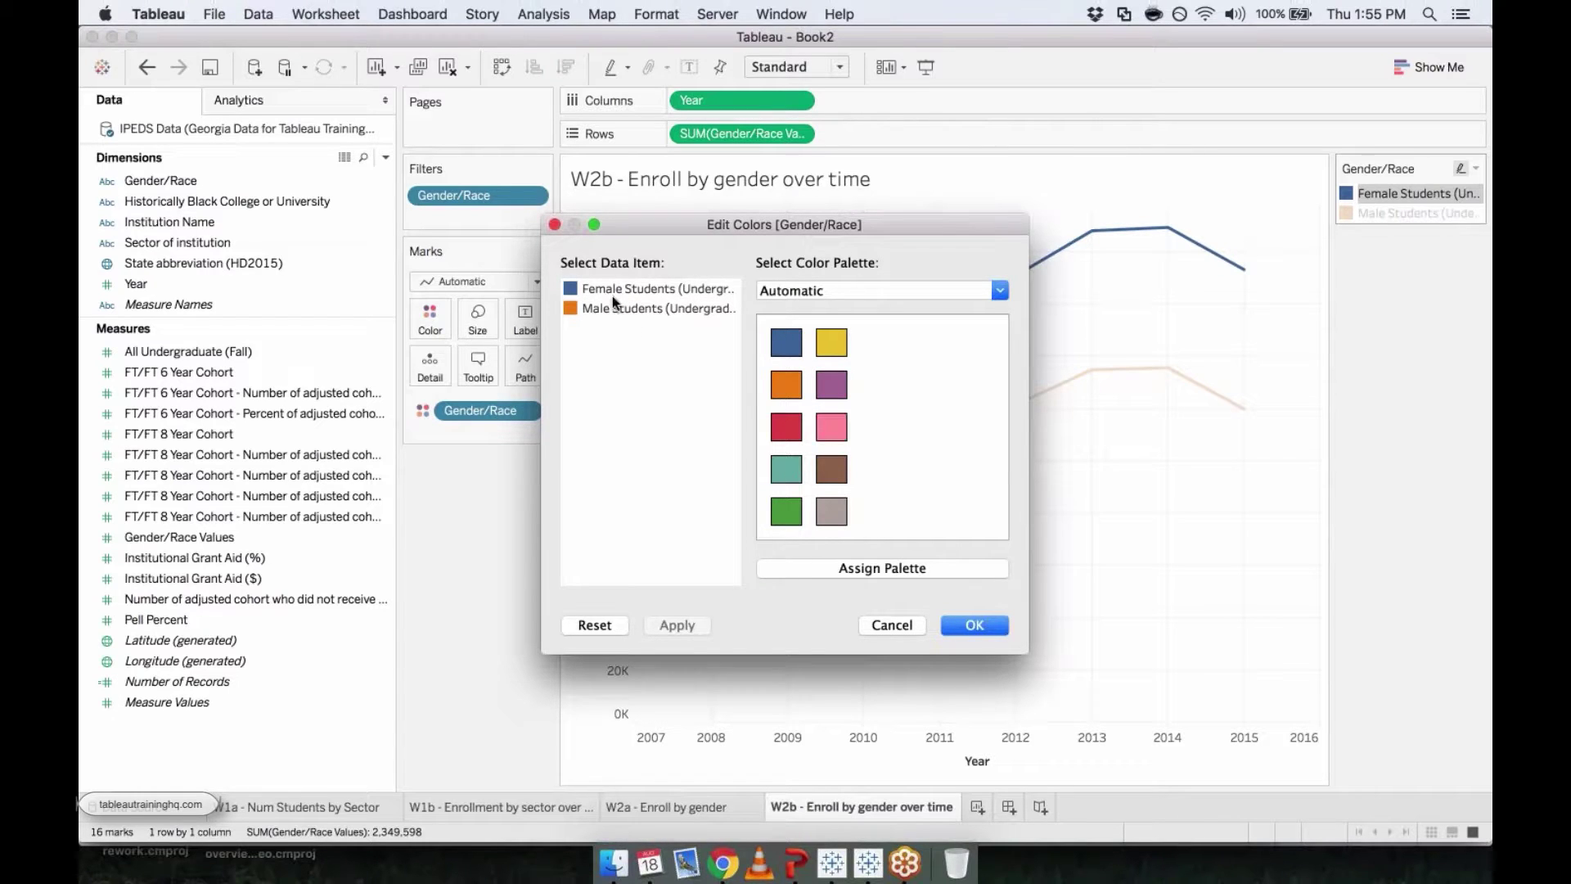
{"action": "left_click", "coordinate": [830, 415]}
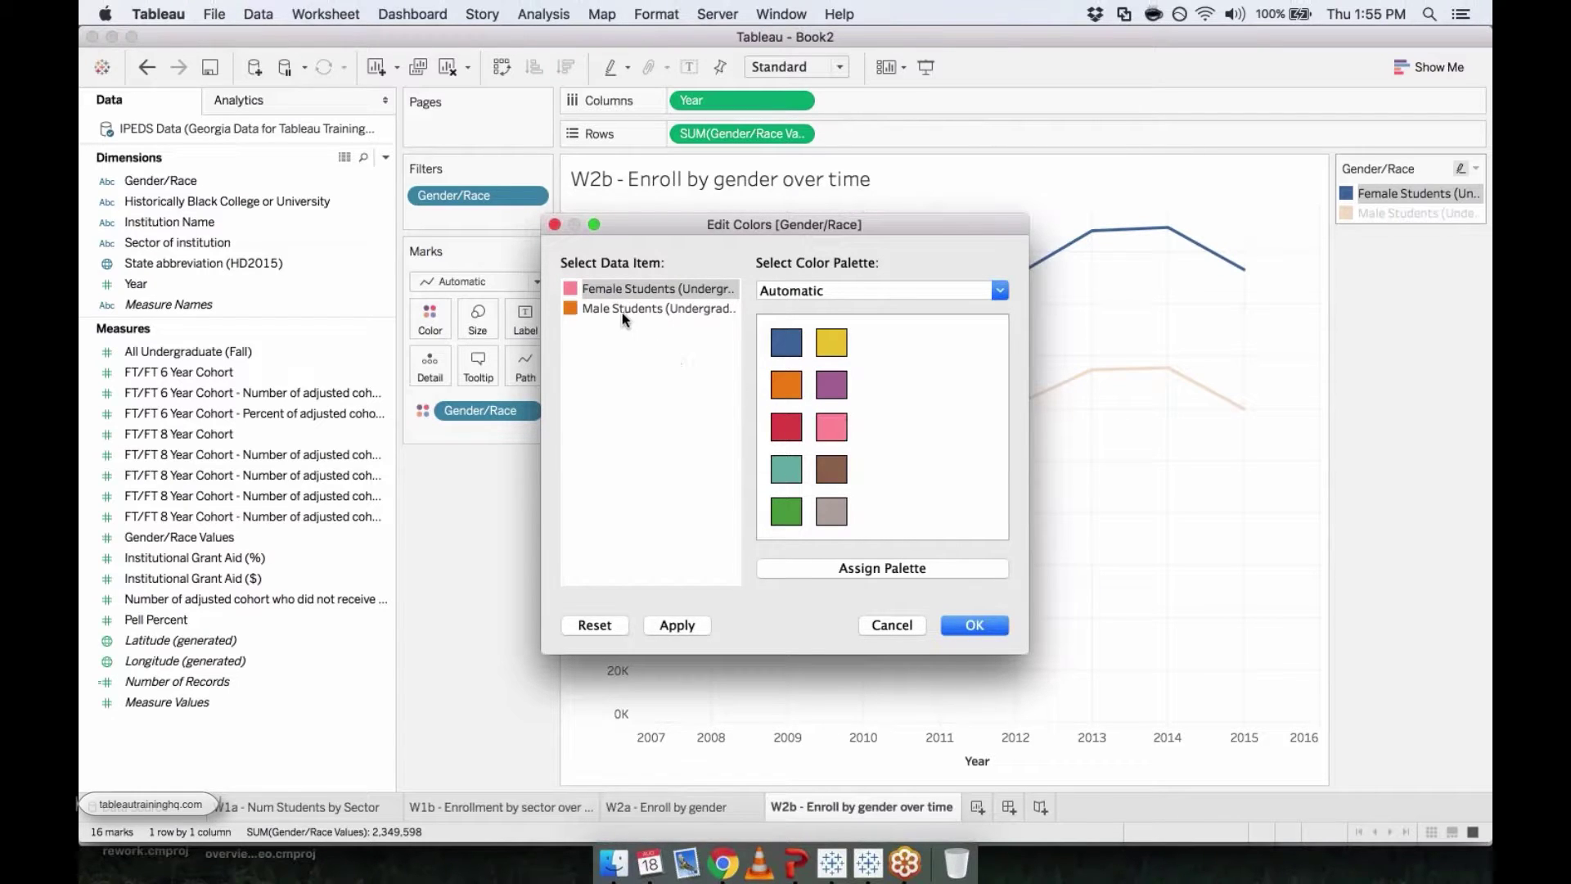
{"action": "left_click", "coordinate": [626, 308]}
{"action": "left_click", "coordinate": [798, 342]}
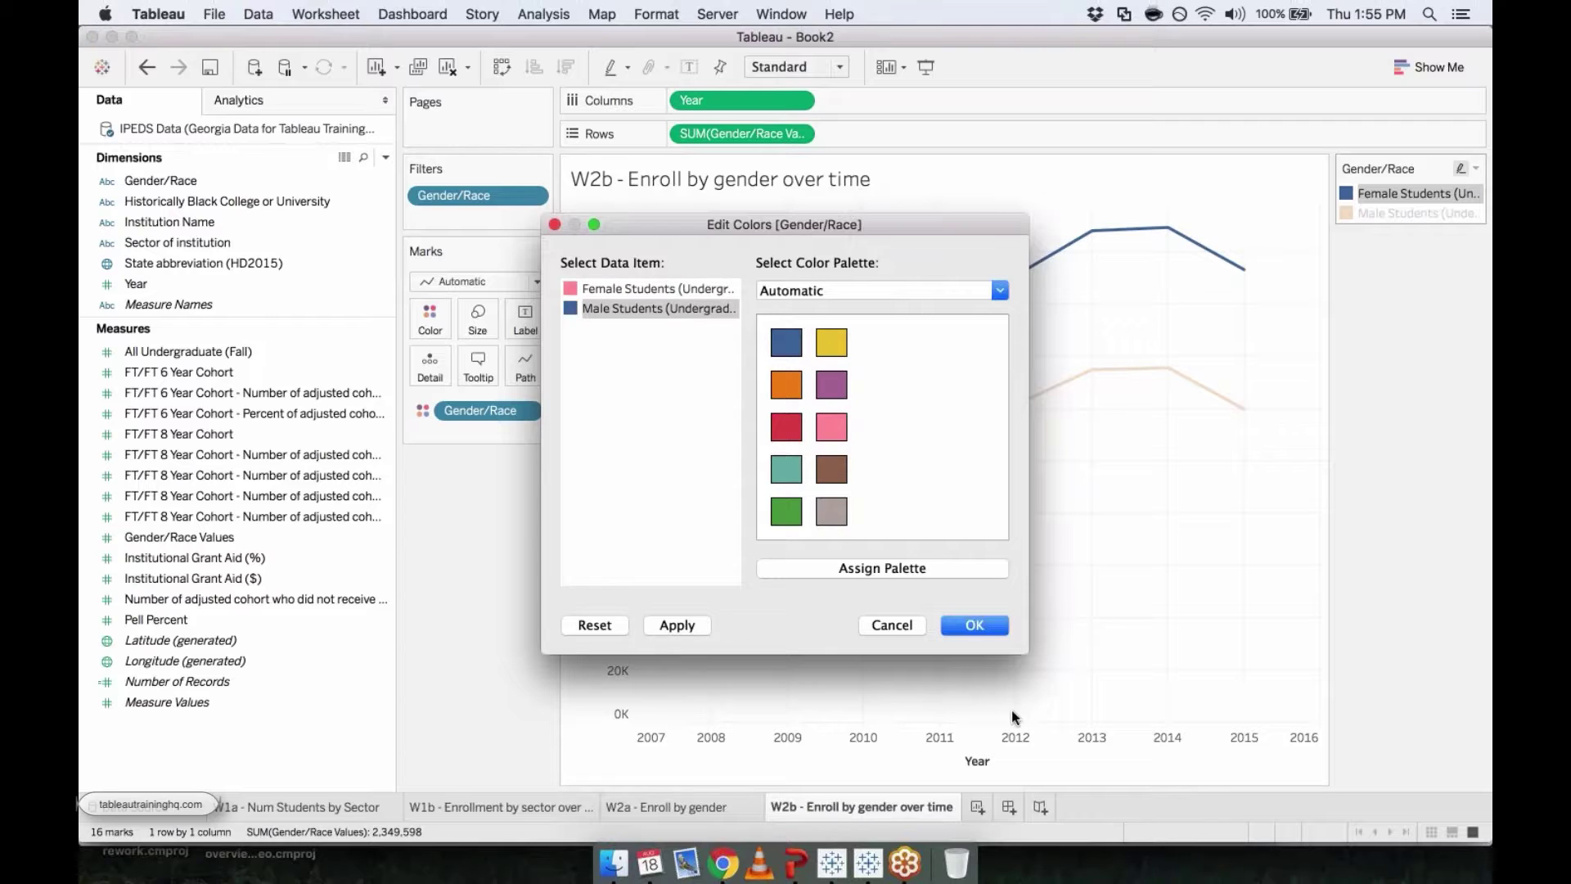
{"action": "left_click", "coordinate": [961, 627]}
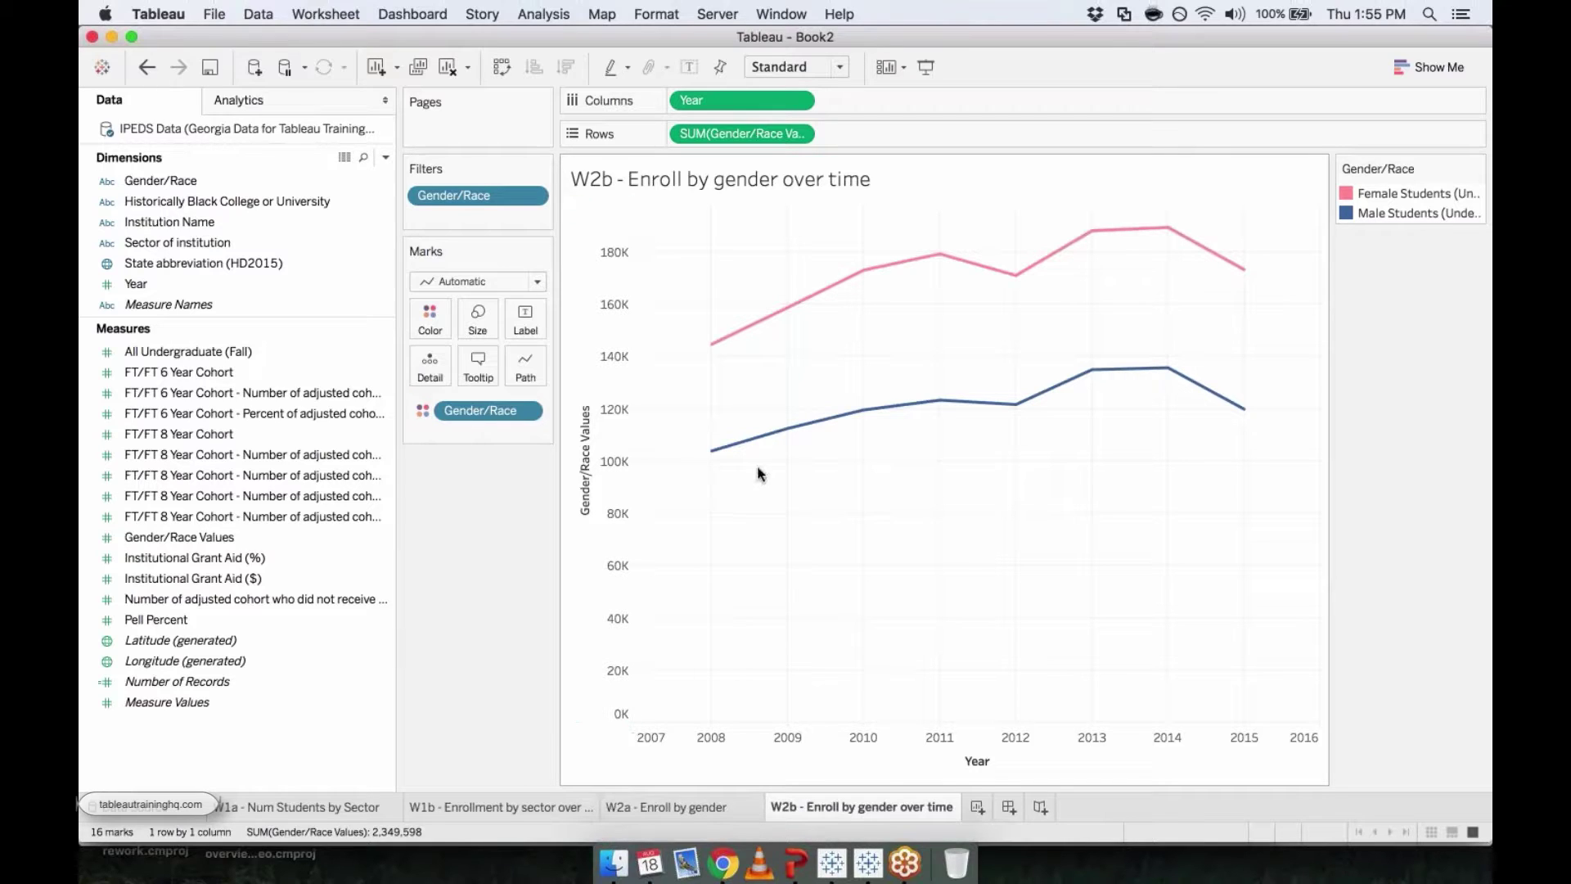
Exclude zero from the automatic range of the Gender/Race Values axis
{"action": "right_click", "coordinate": [614, 436]}
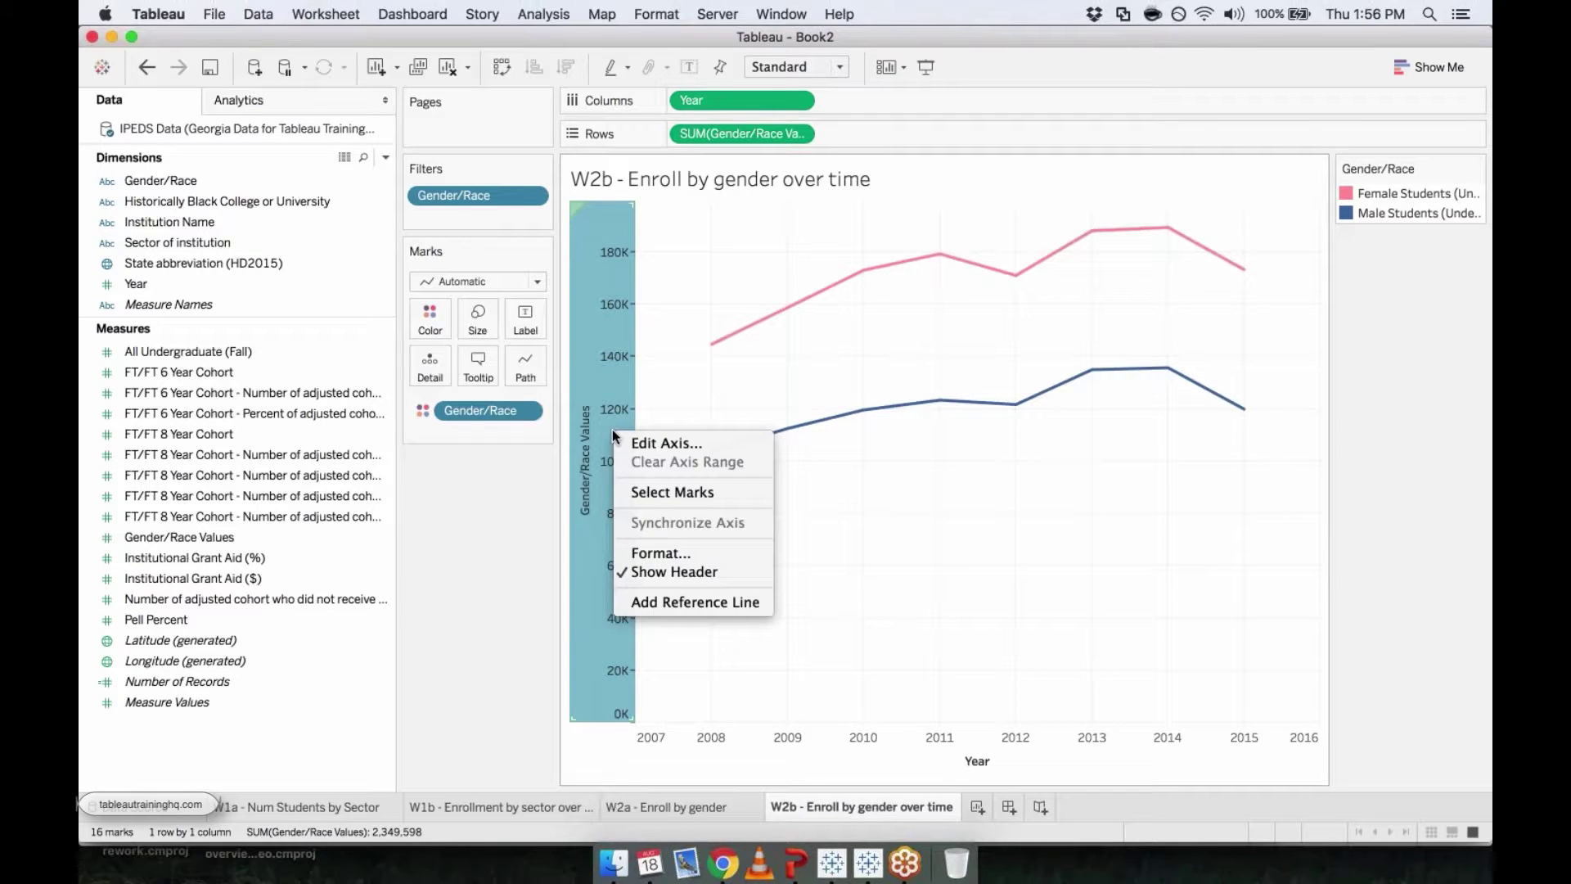
{"action": "left_click", "coordinate": [671, 444]}
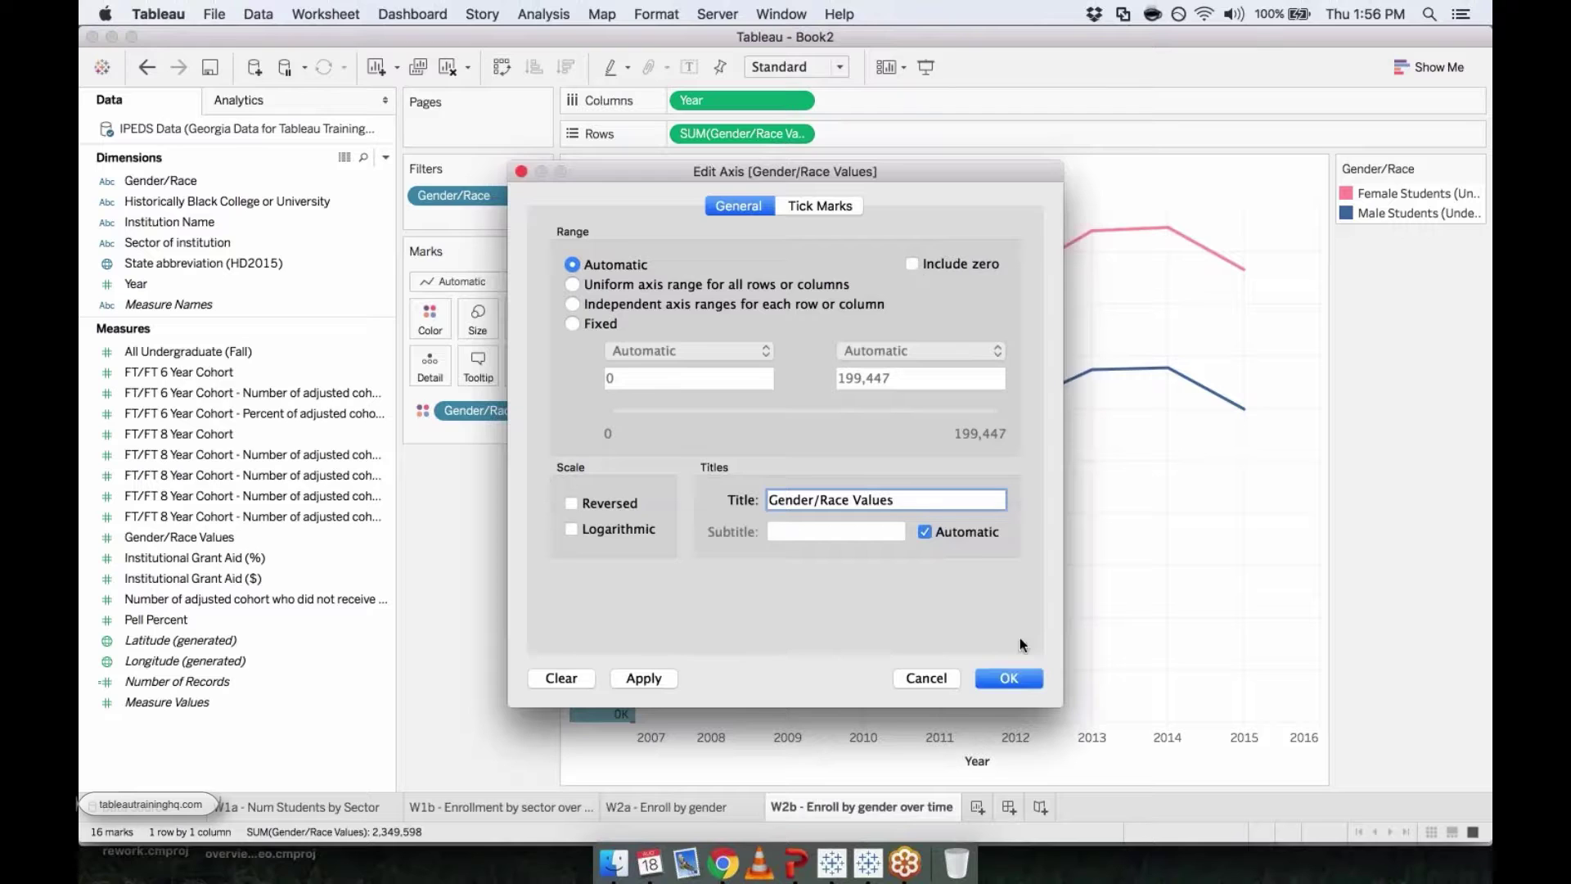
{"action": "left_click", "coordinate": [1009, 678]}
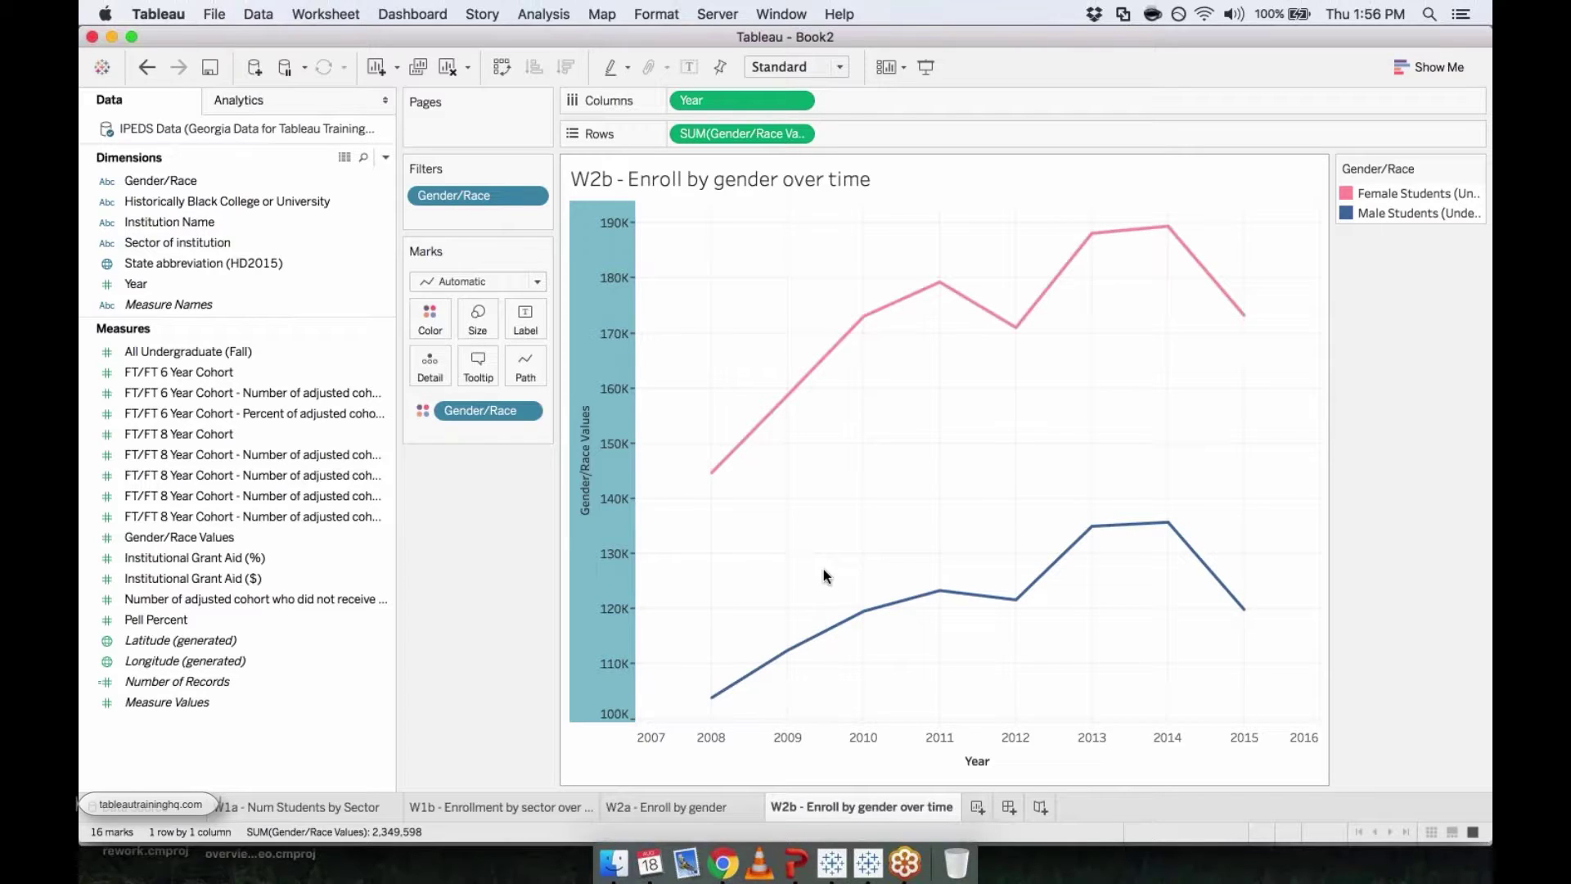
Add a new worksheet named W3a - Enrollment by Race by Sector
{"action": "left_click", "coordinate": [977, 808]}
{"action": "double_click", "coordinate": [977, 808]}
{"action": "type", "text": "W"}
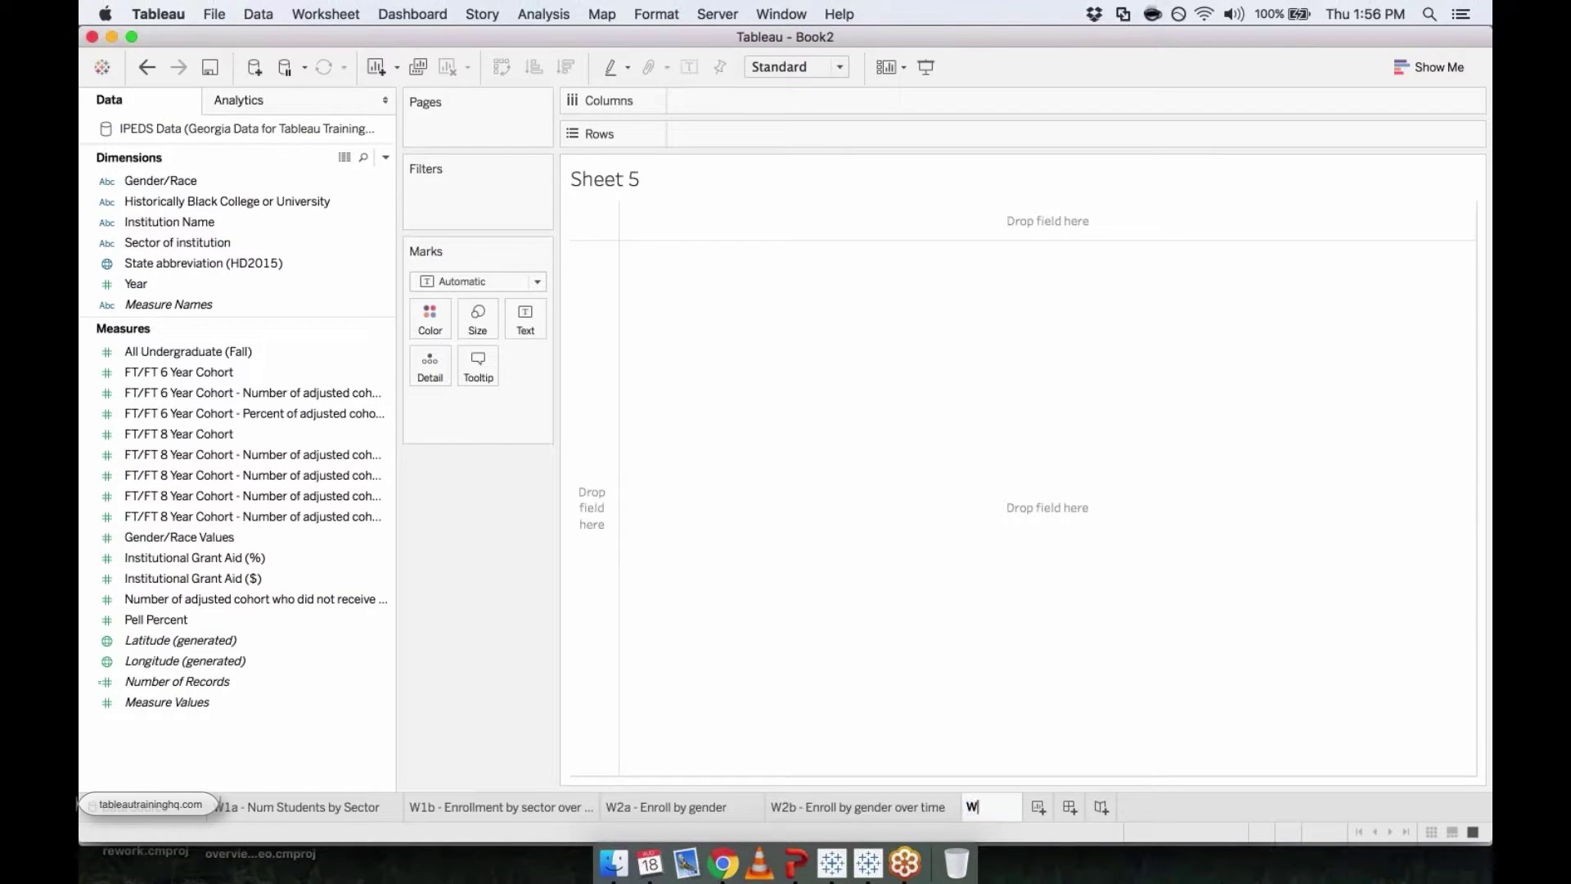
{"action": "type", "text": "3a - Enr"}
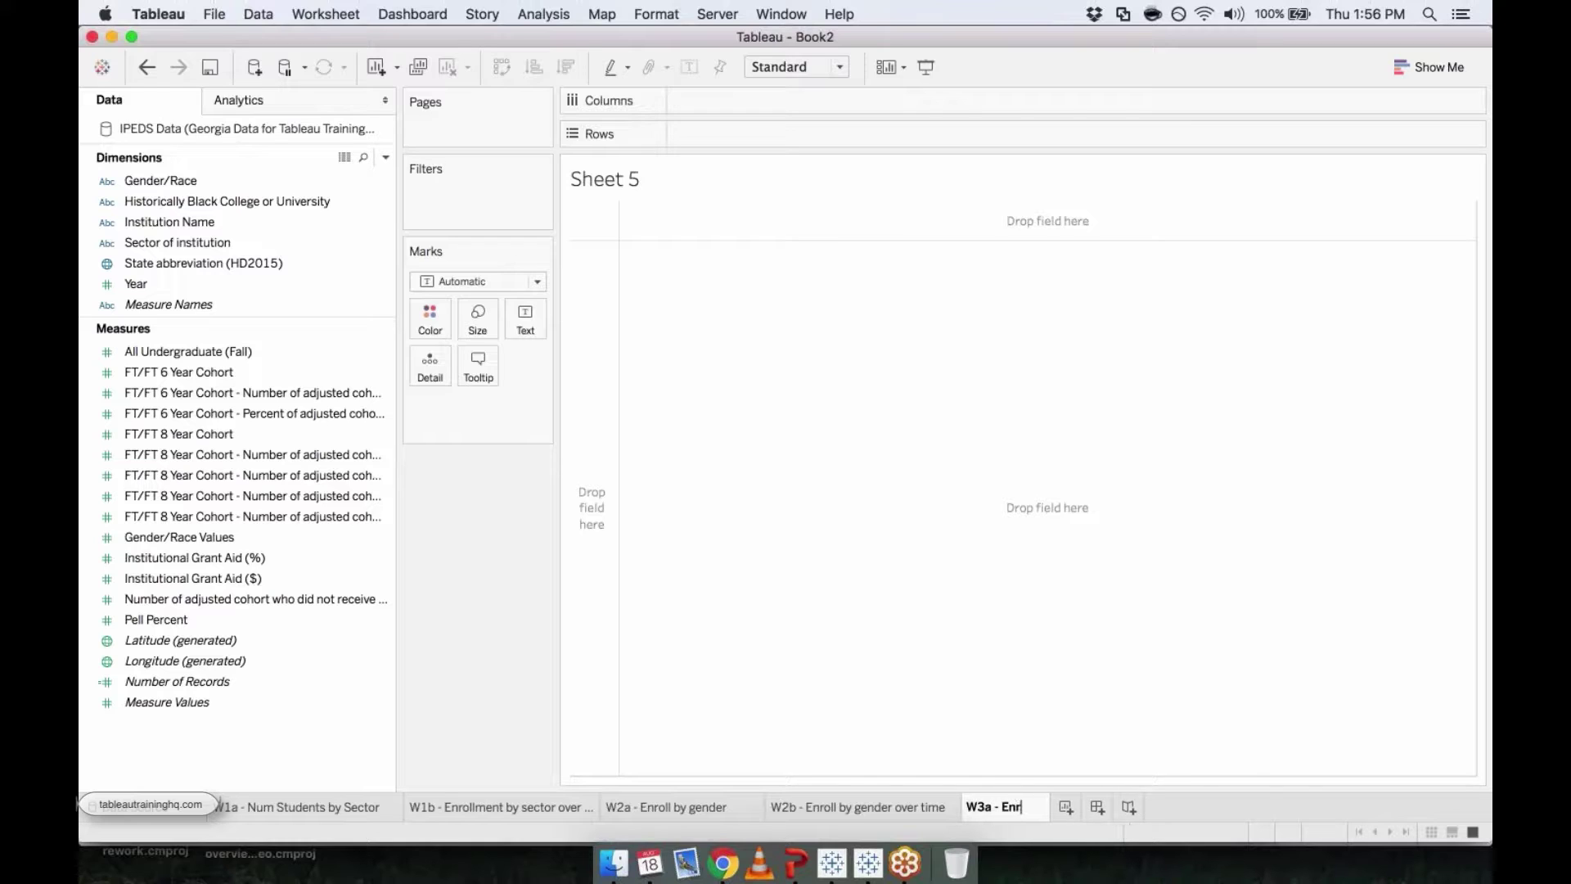
{"action": "type", "text": "ollment by Race"}
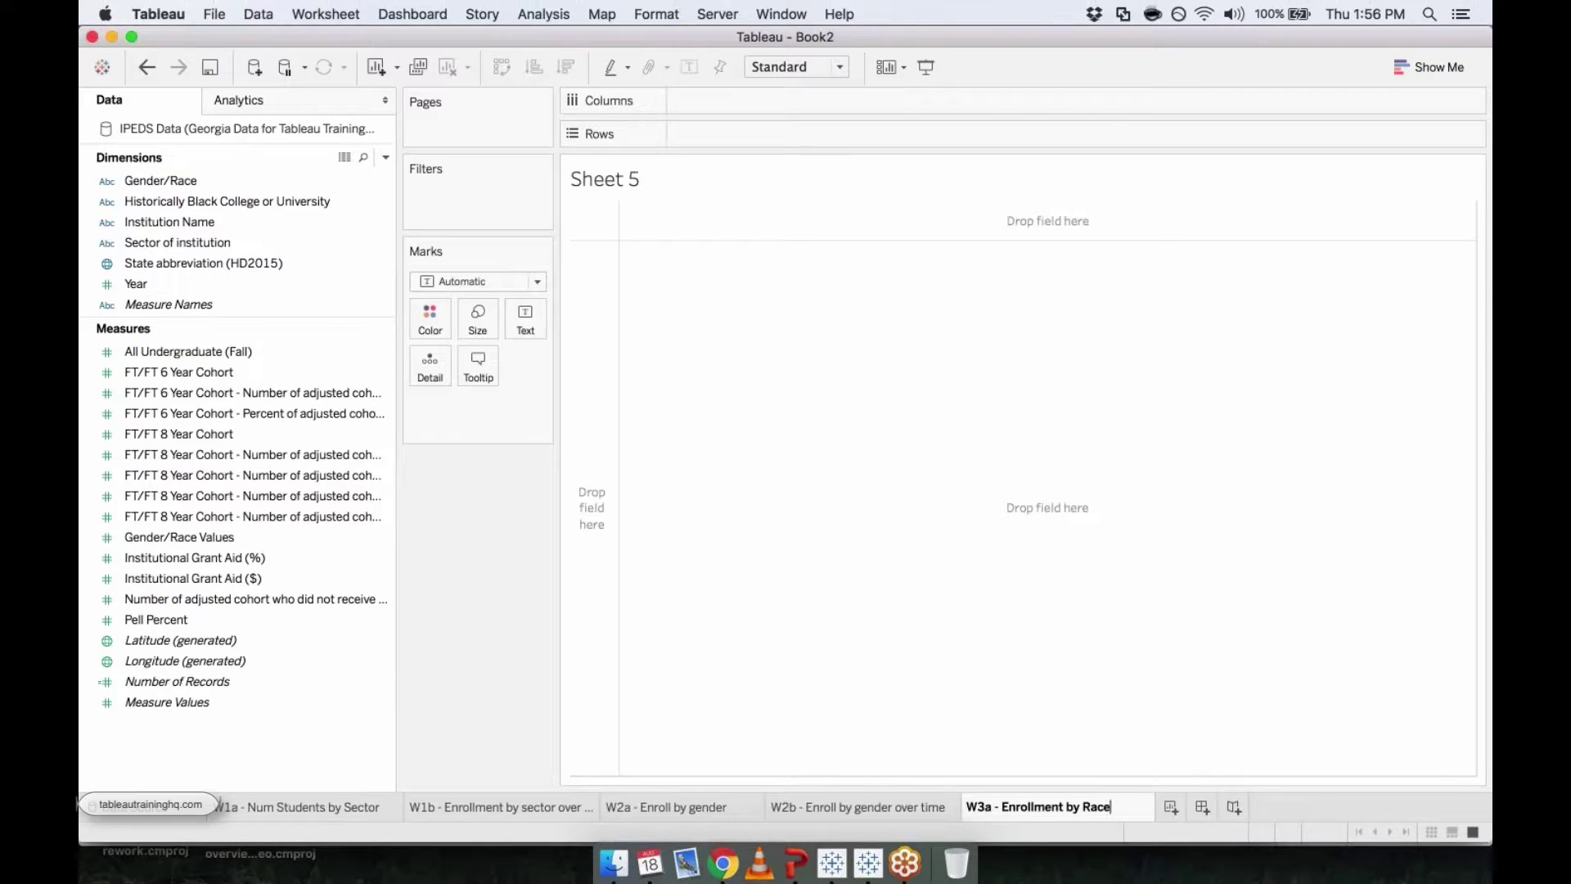
{"action": "type", "text": " by Sector"}
{"action": "key", "text": "Return"}
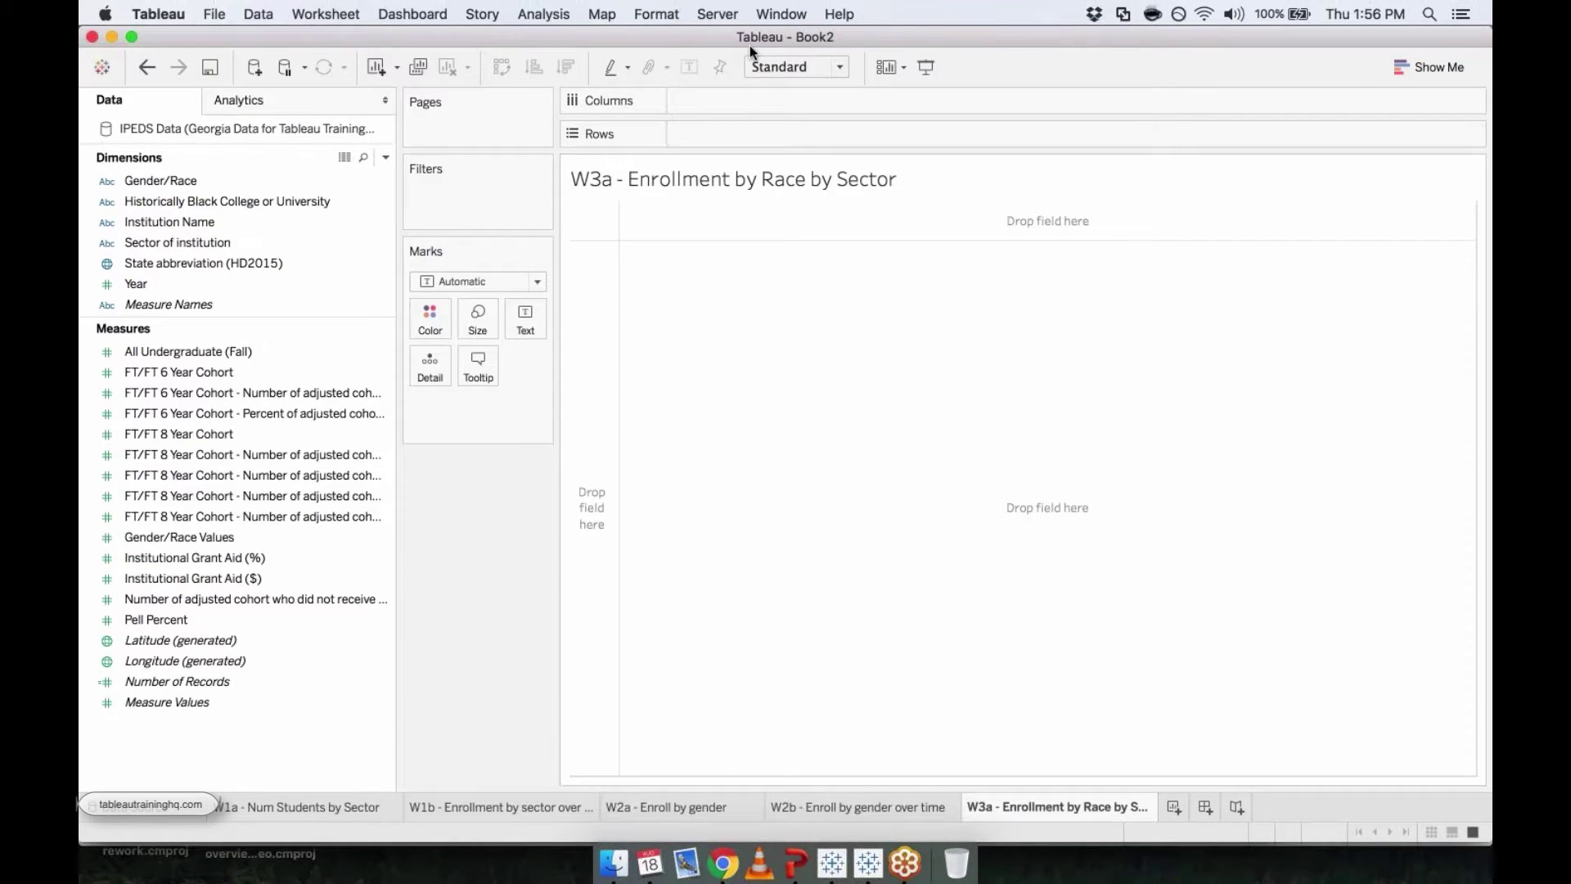
Filter the W3a worksheet by Gender/Race to include every value except Female Students (Undergraduate) and Male Students (Undergraduate)
{"action": "left_click", "coordinate": [232, 222]}
{"action": "left_click_drag", "start_coordinate": [196, 181], "coordinate": [437, 218]}
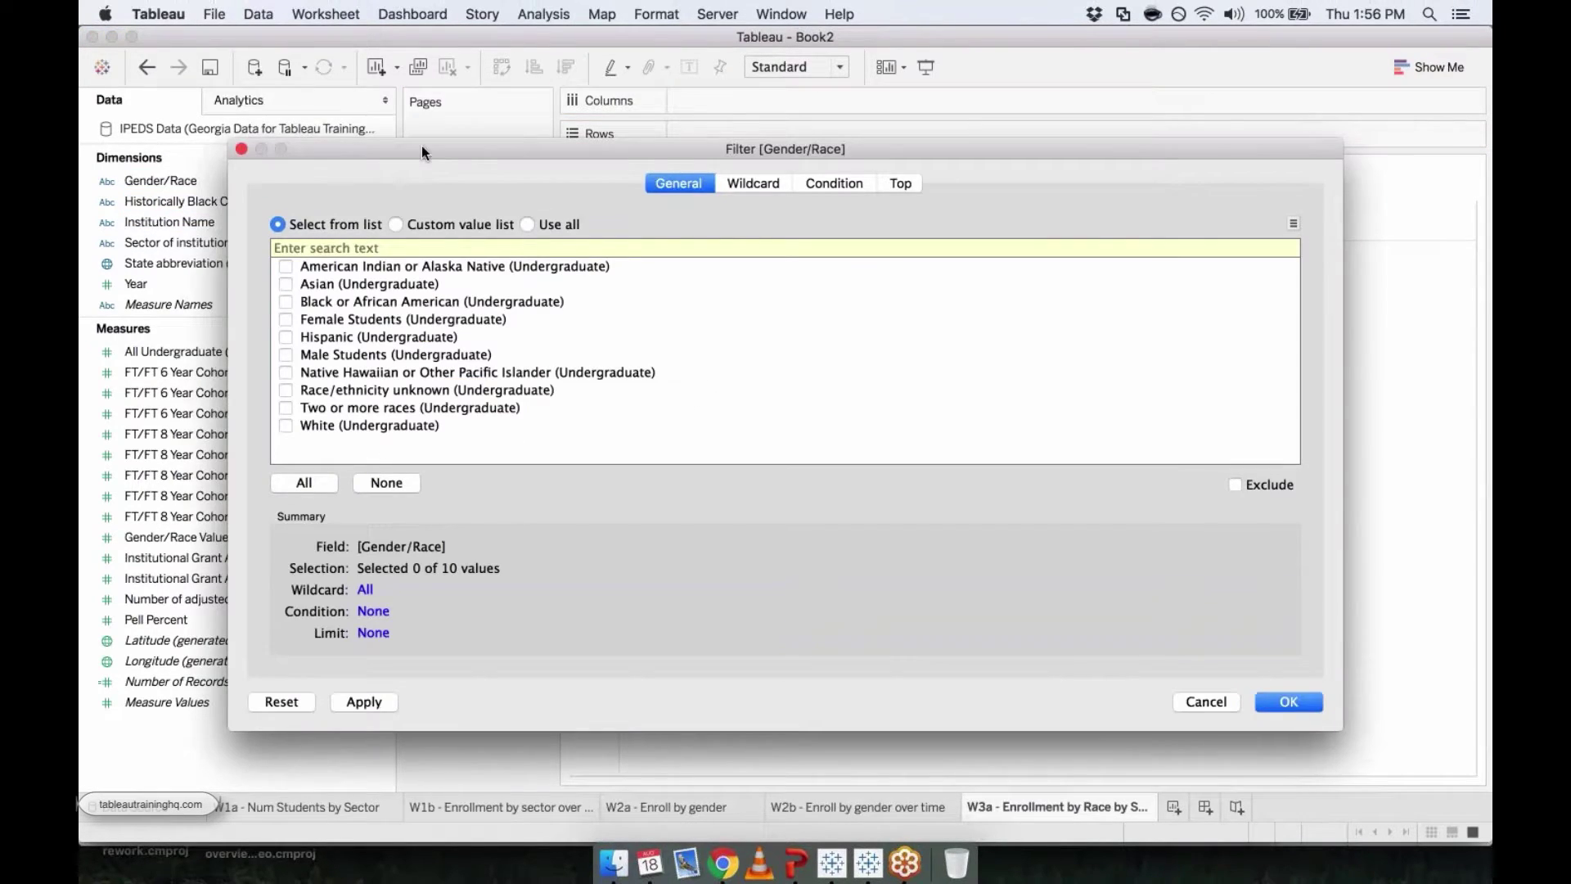
{"action": "left_click_drag", "start_coordinate": [420, 145], "coordinate": [491, 206]}
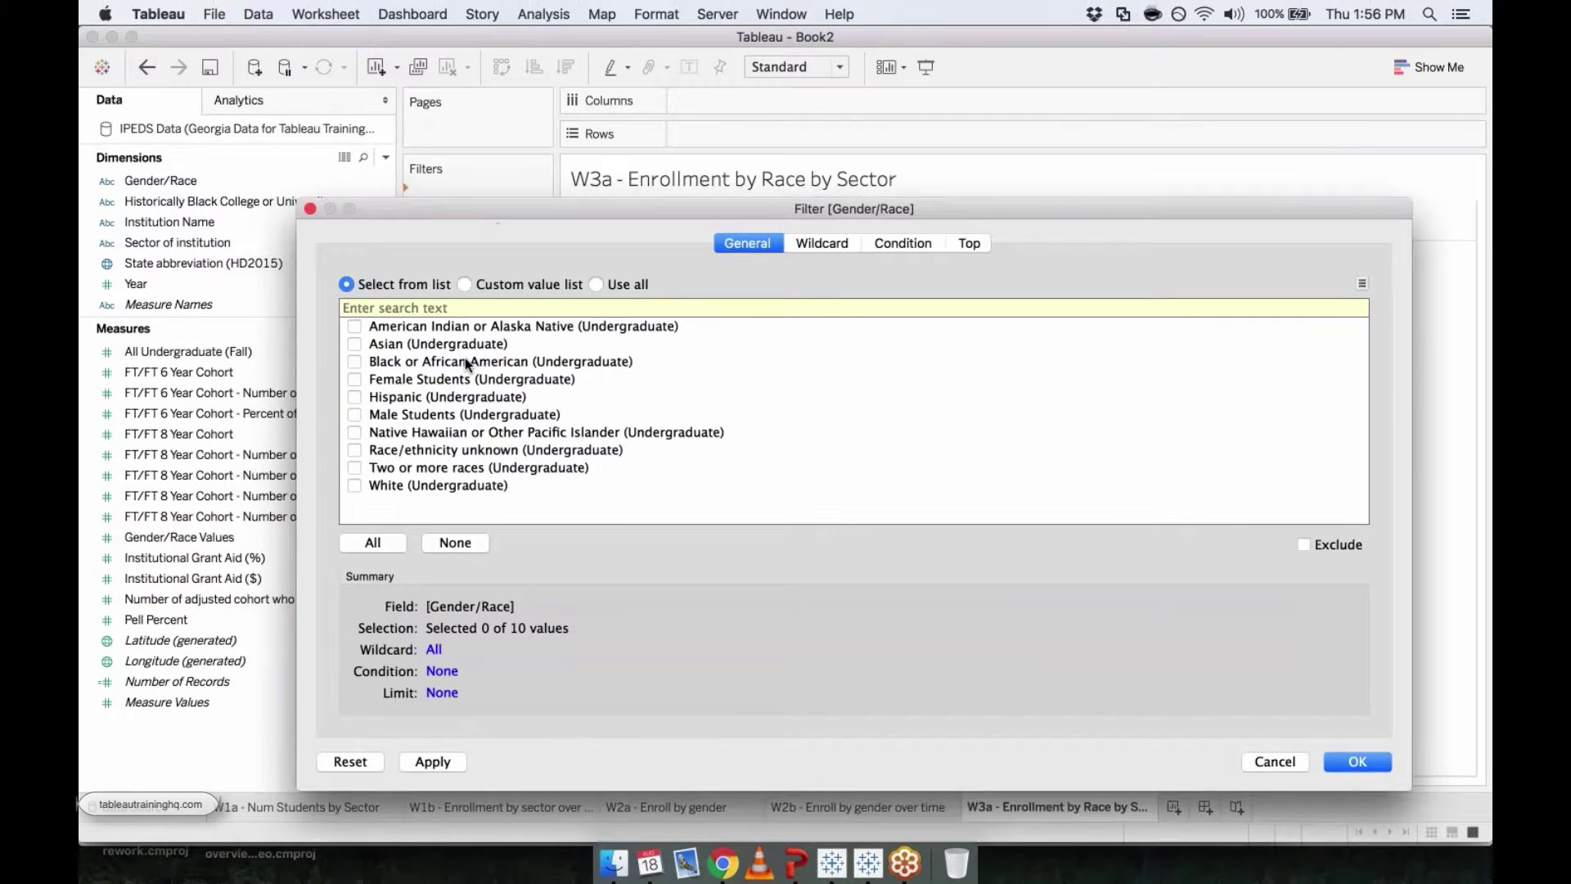
{"action": "left_click", "coordinate": [372, 543]}
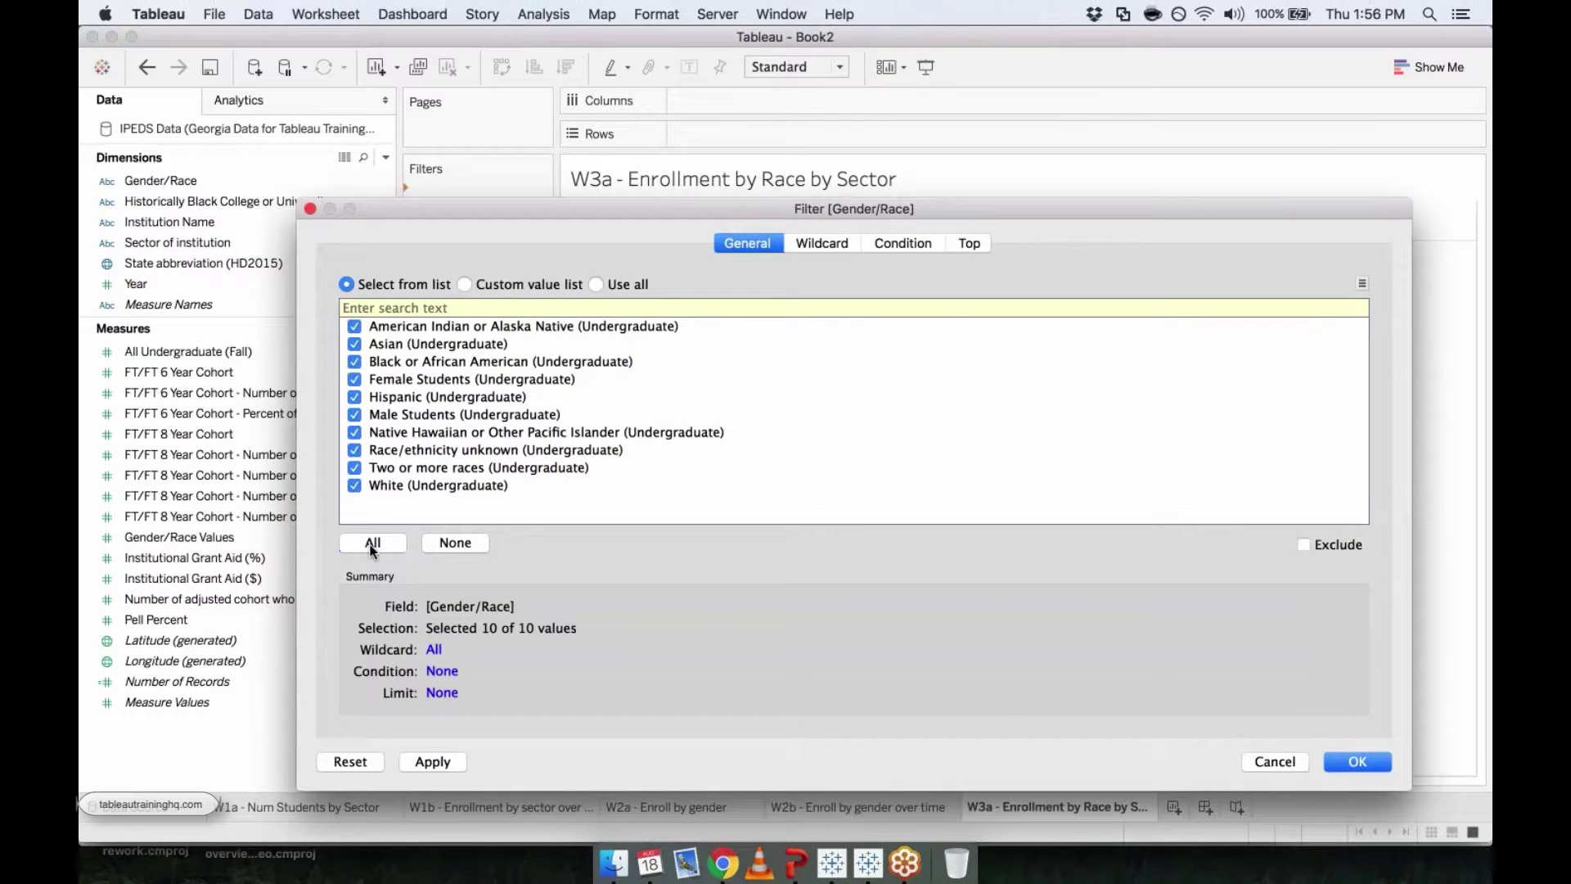
{"action": "left_click", "coordinate": [353, 379]}
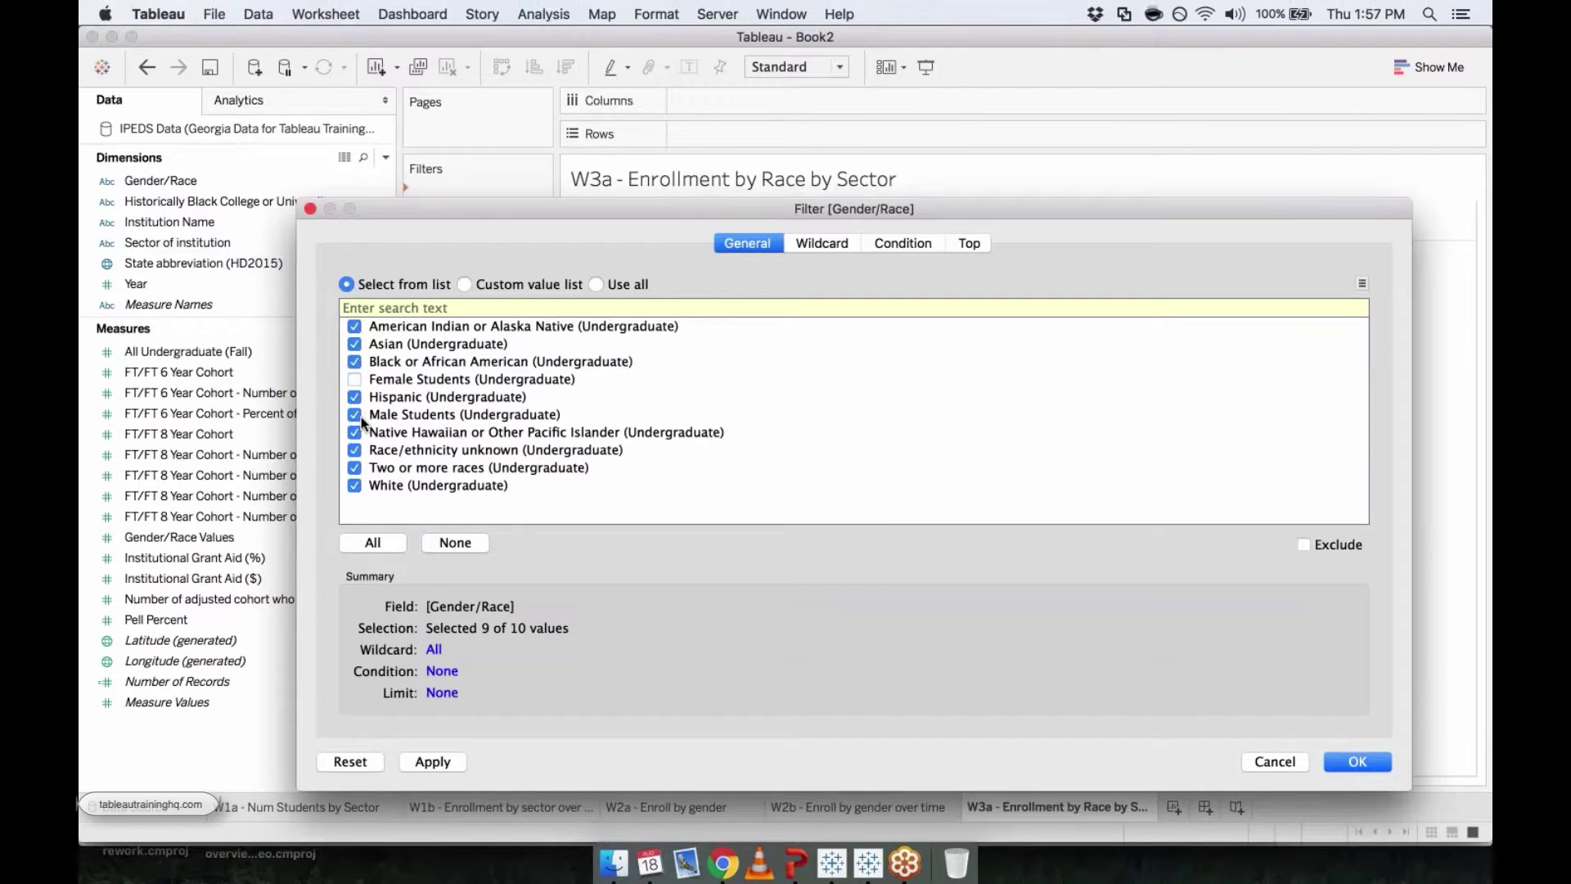
{"action": "left_click", "coordinate": [355, 415]}
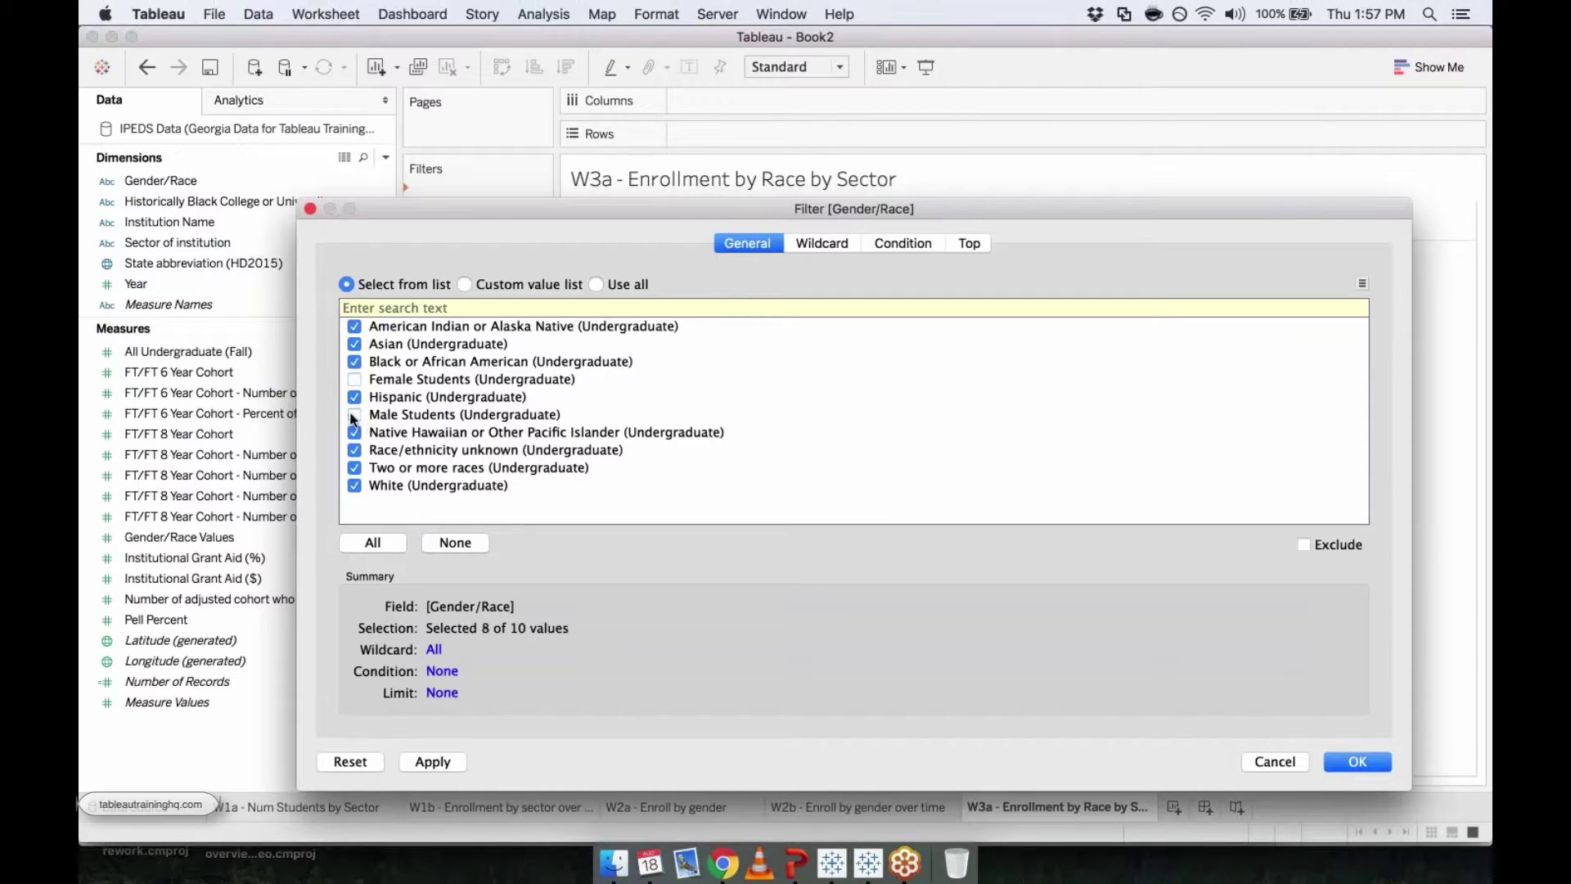
{"action": "left_click", "coordinate": [1370, 761]}
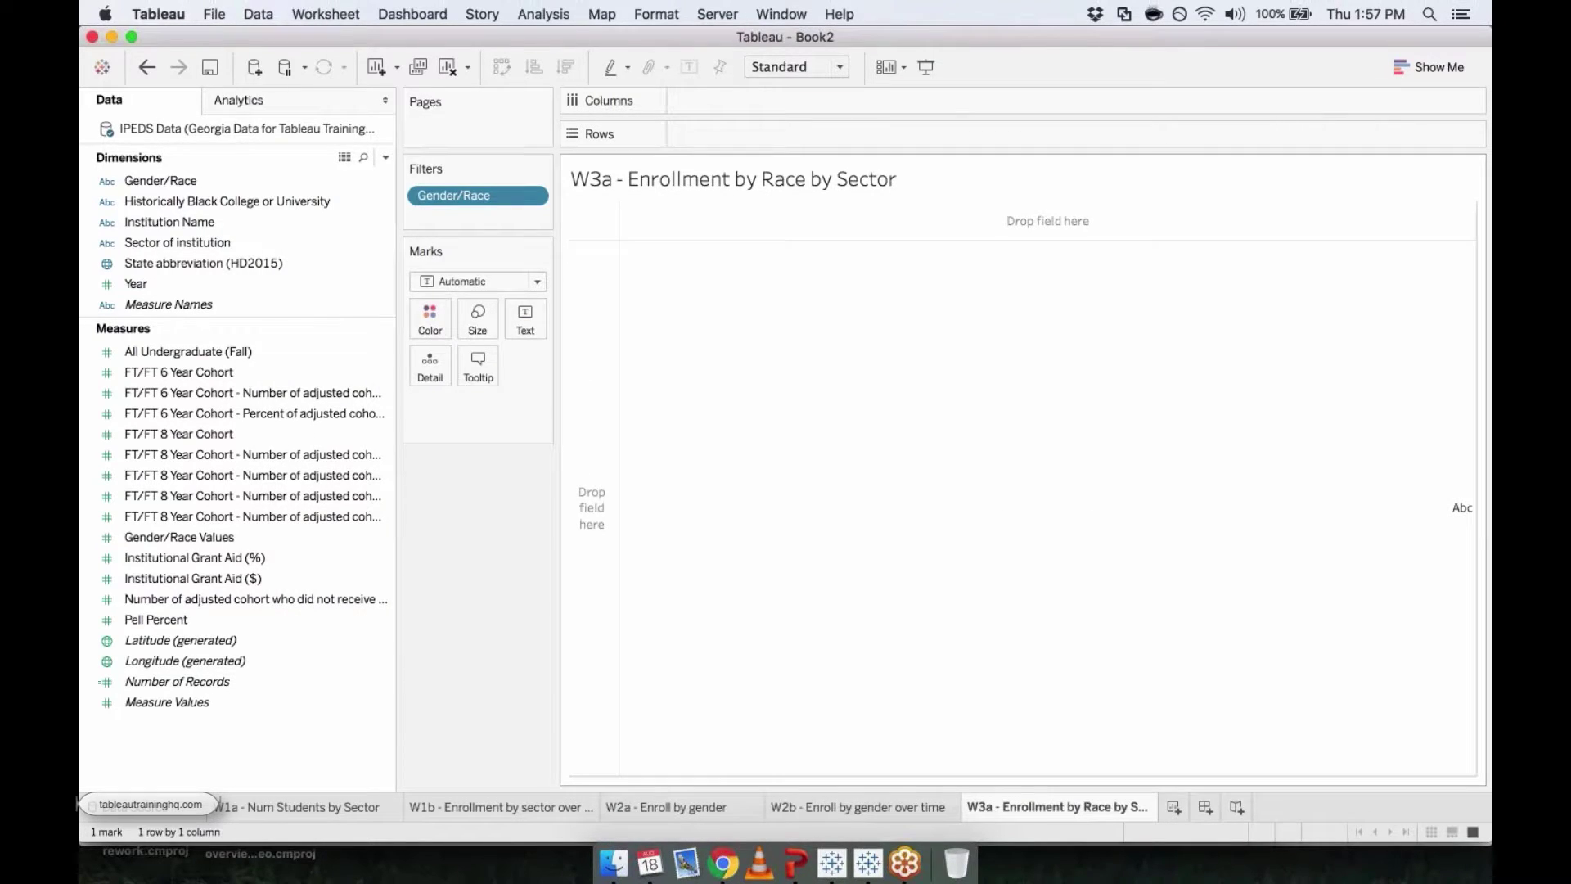
Build a stacked bar of summed Gender/Race Values colored by Sector of institution
{"action": "left_click", "coordinate": [178, 537]}
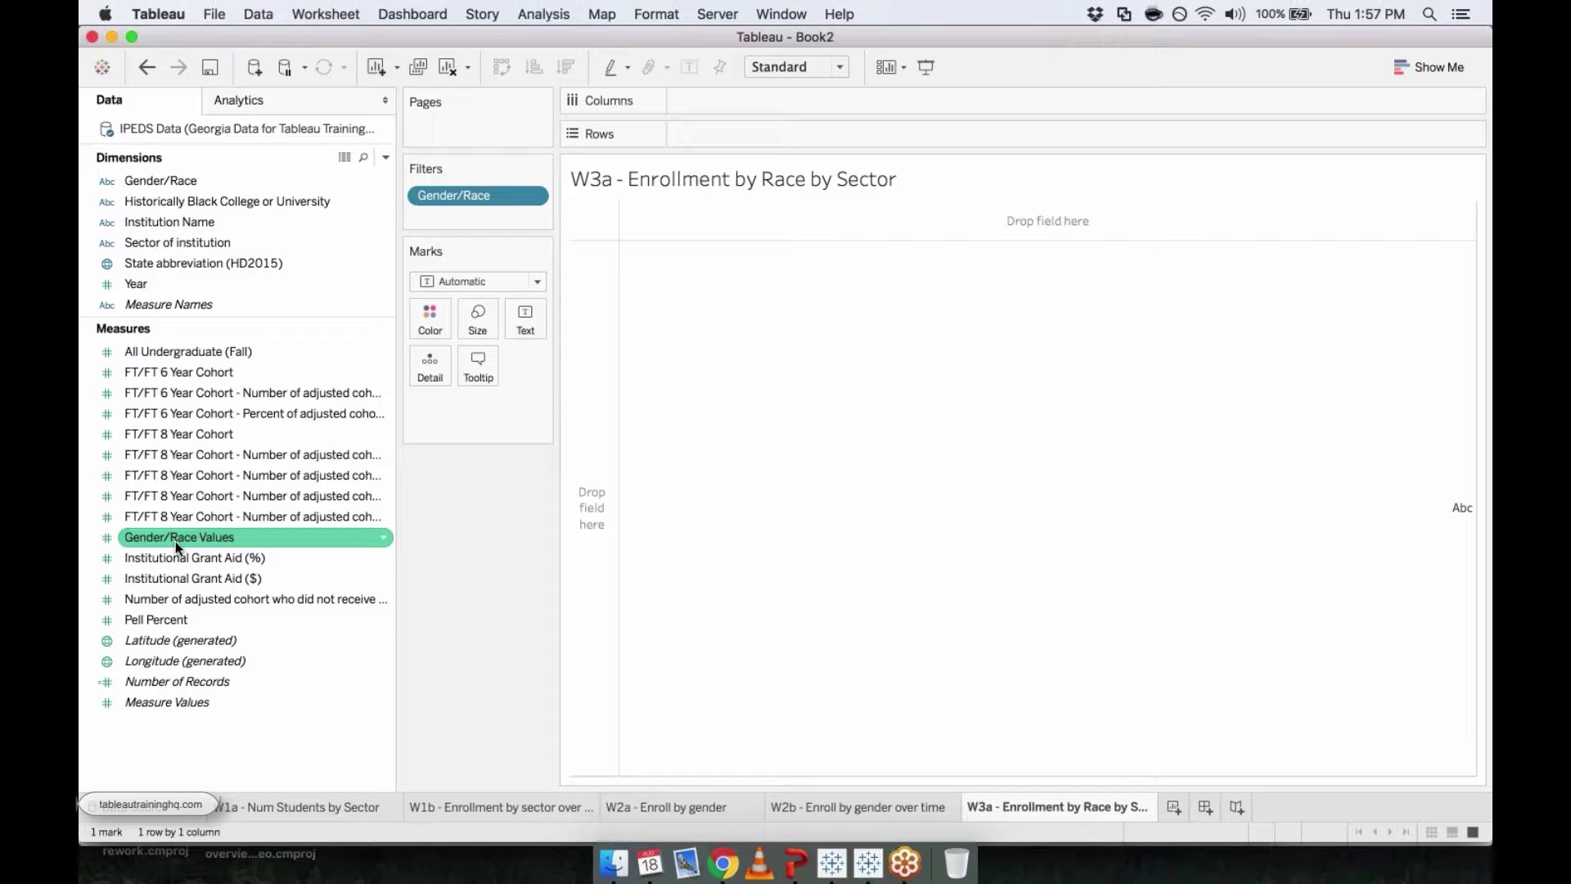
{"action": "double_click", "coordinate": [175, 542]}
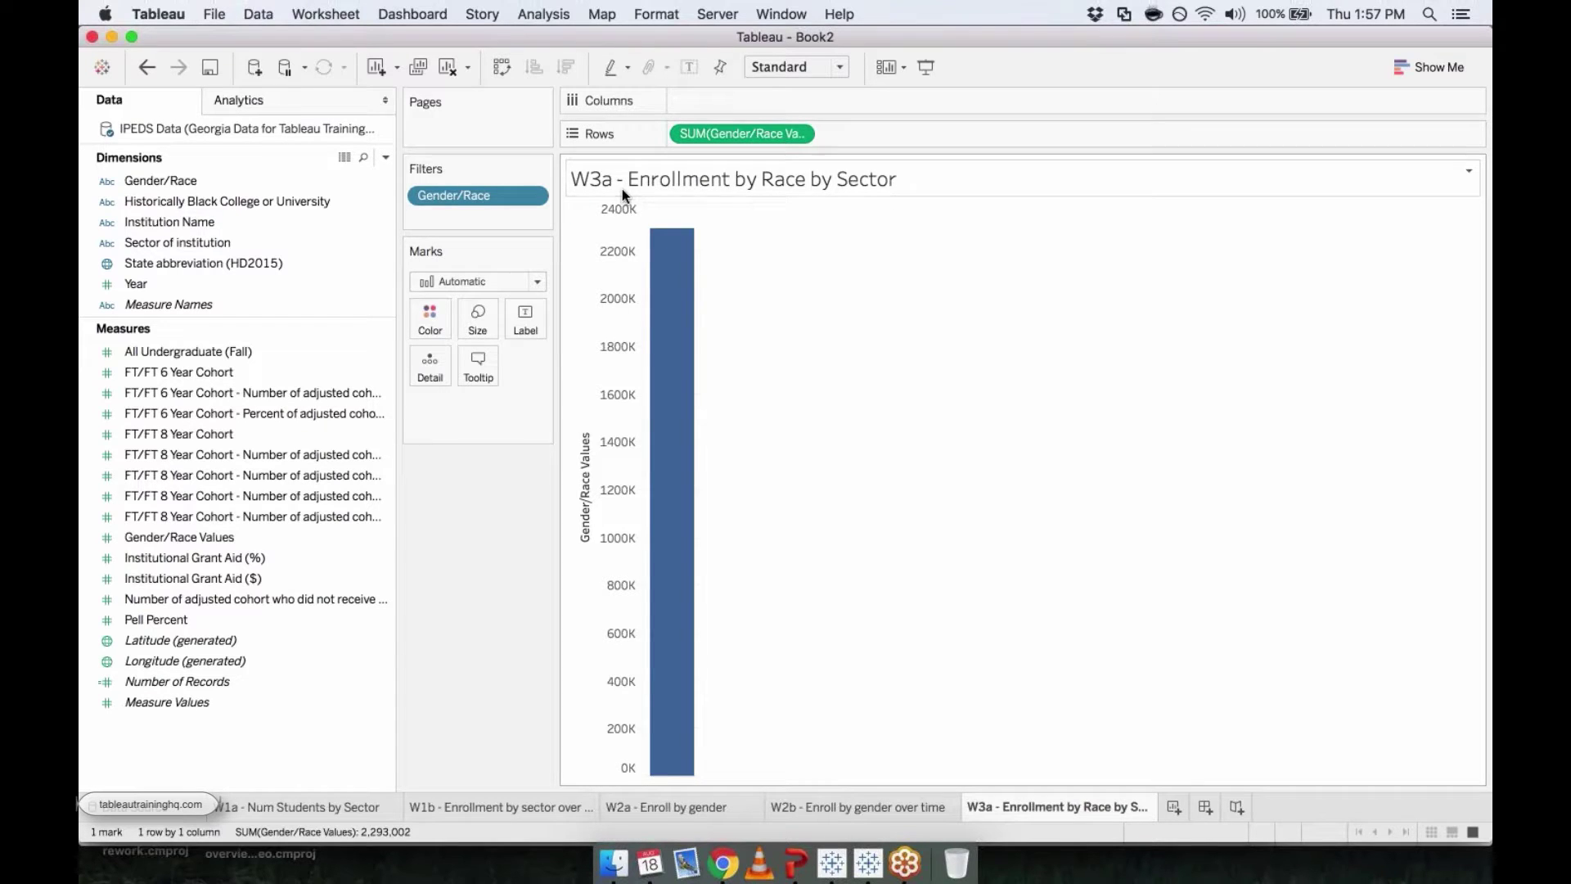
{"action": "left_click_drag", "start_coordinate": [146, 247], "coordinate": [430, 318]}
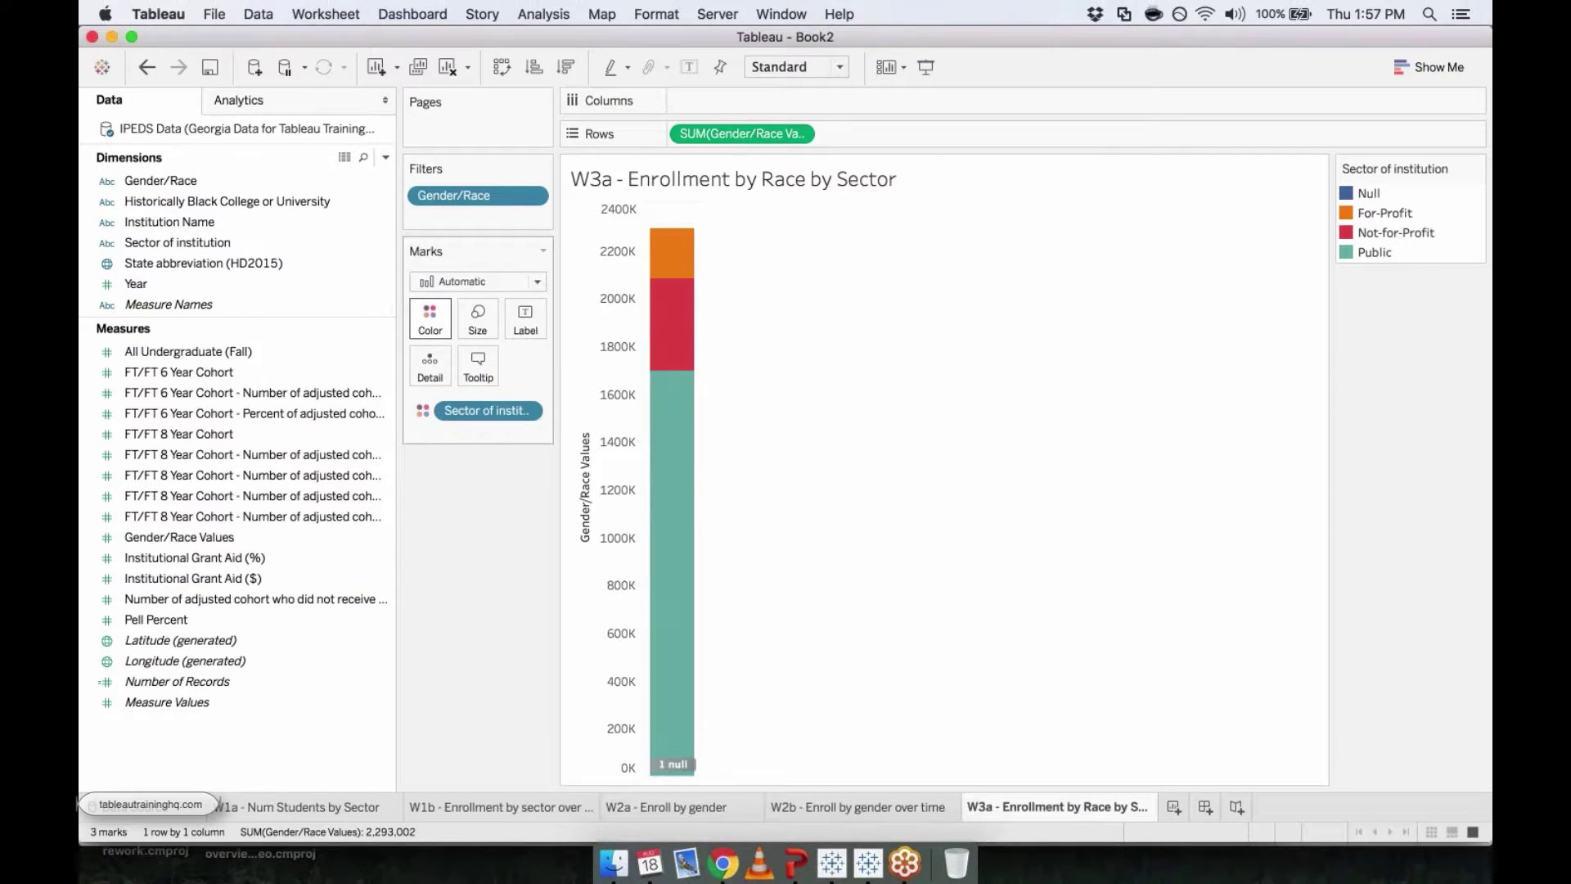
{"action": "mouse_move", "coordinate": [675, 250]}
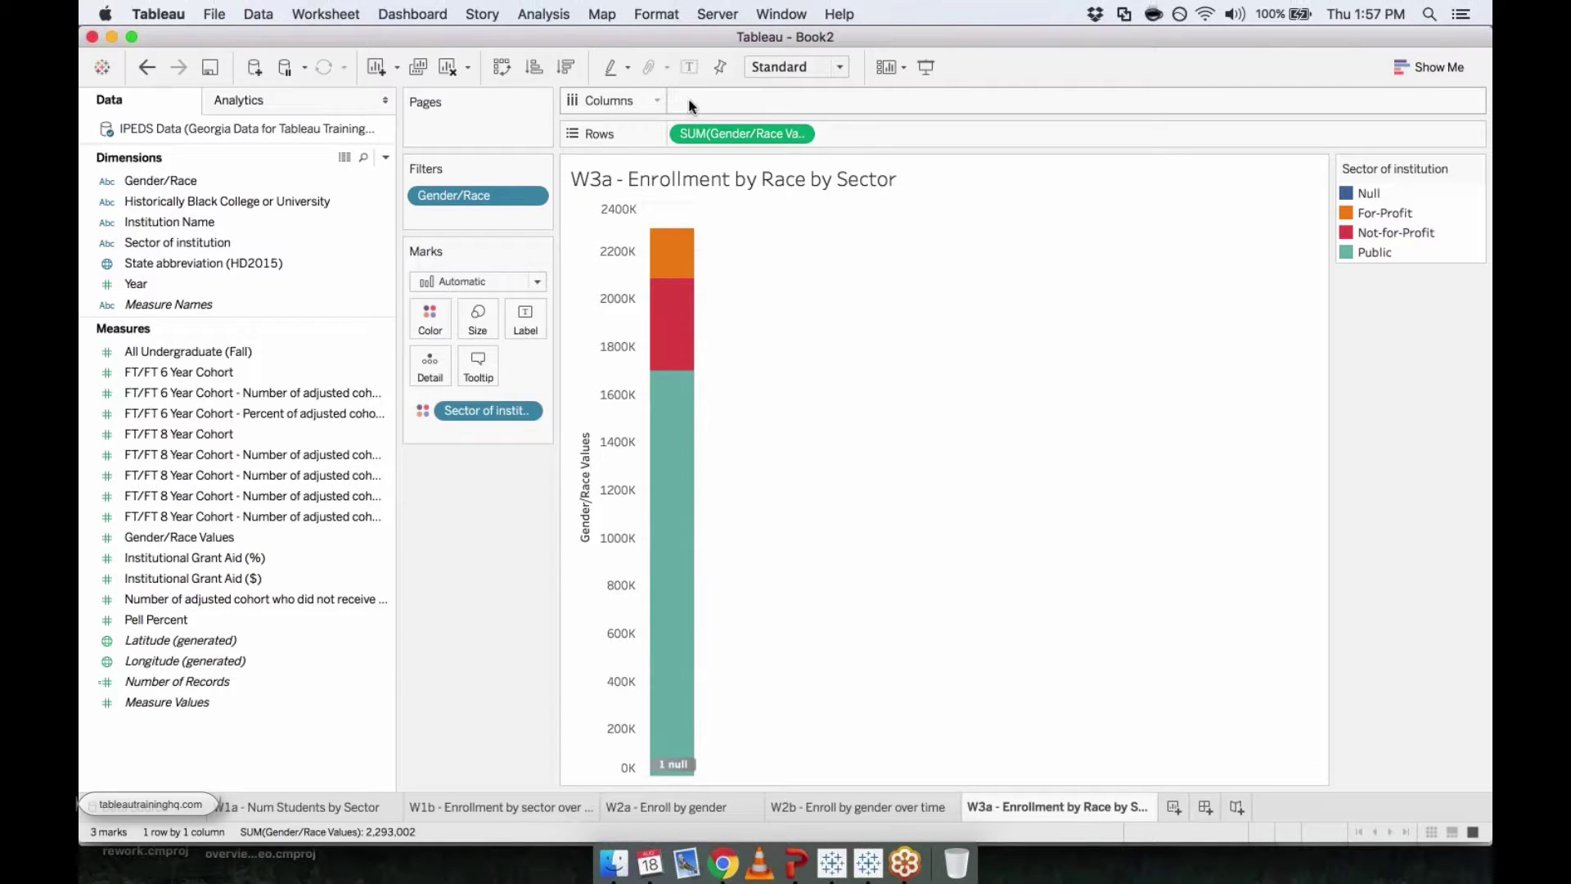
Break the stacked bar into one column for each Gender/Race value
{"action": "left_click", "coordinate": [157, 178]}
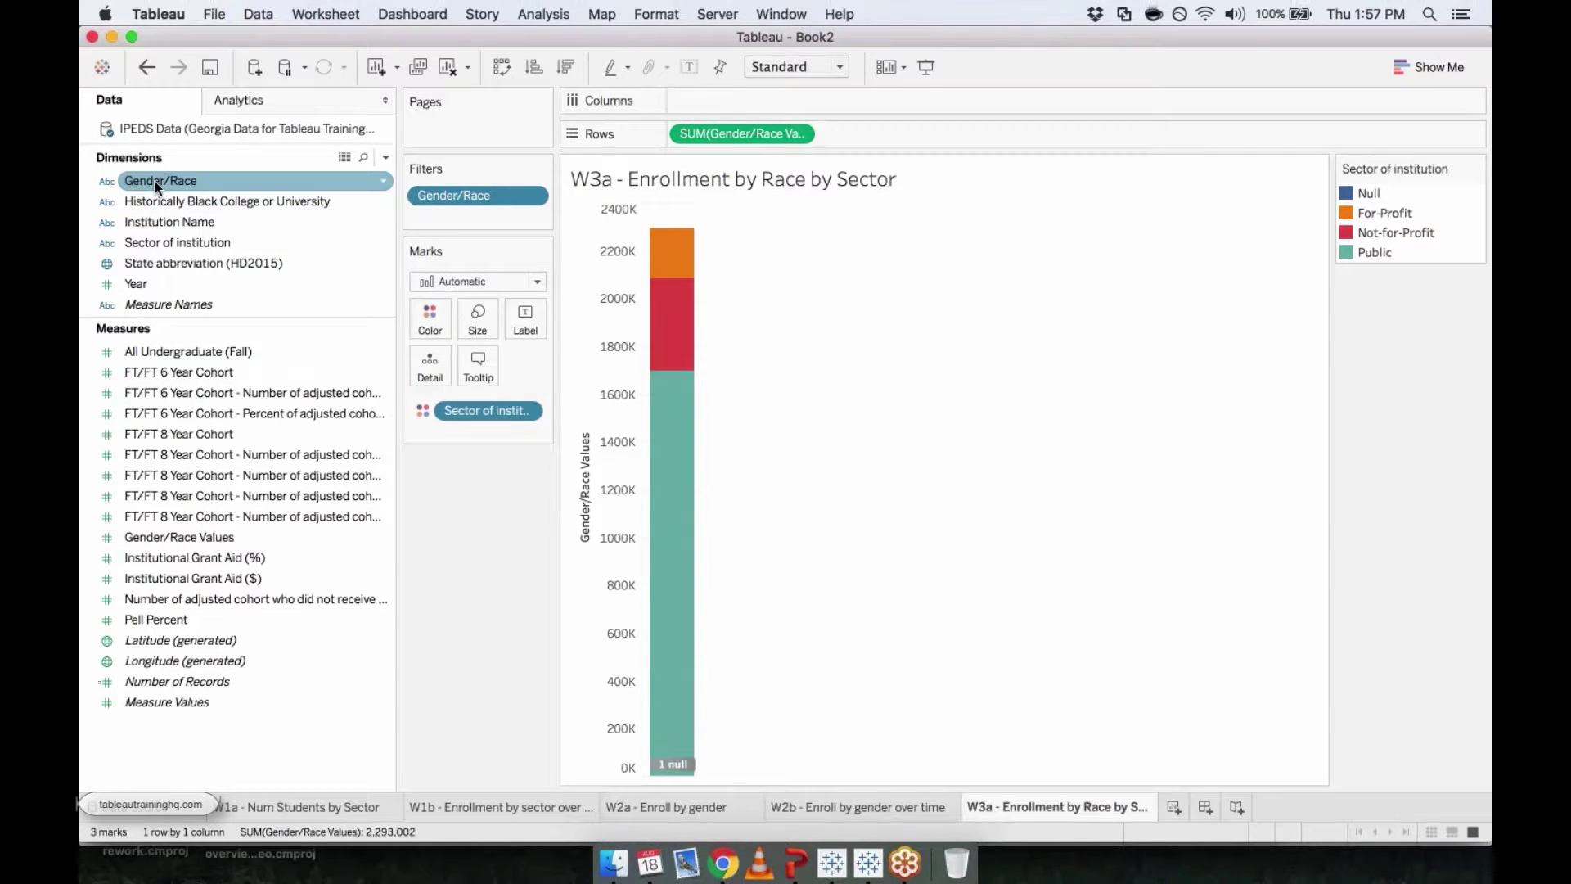
{"action": "left_click_drag", "start_coordinate": [155, 180], "coordinate": [704, 105]}
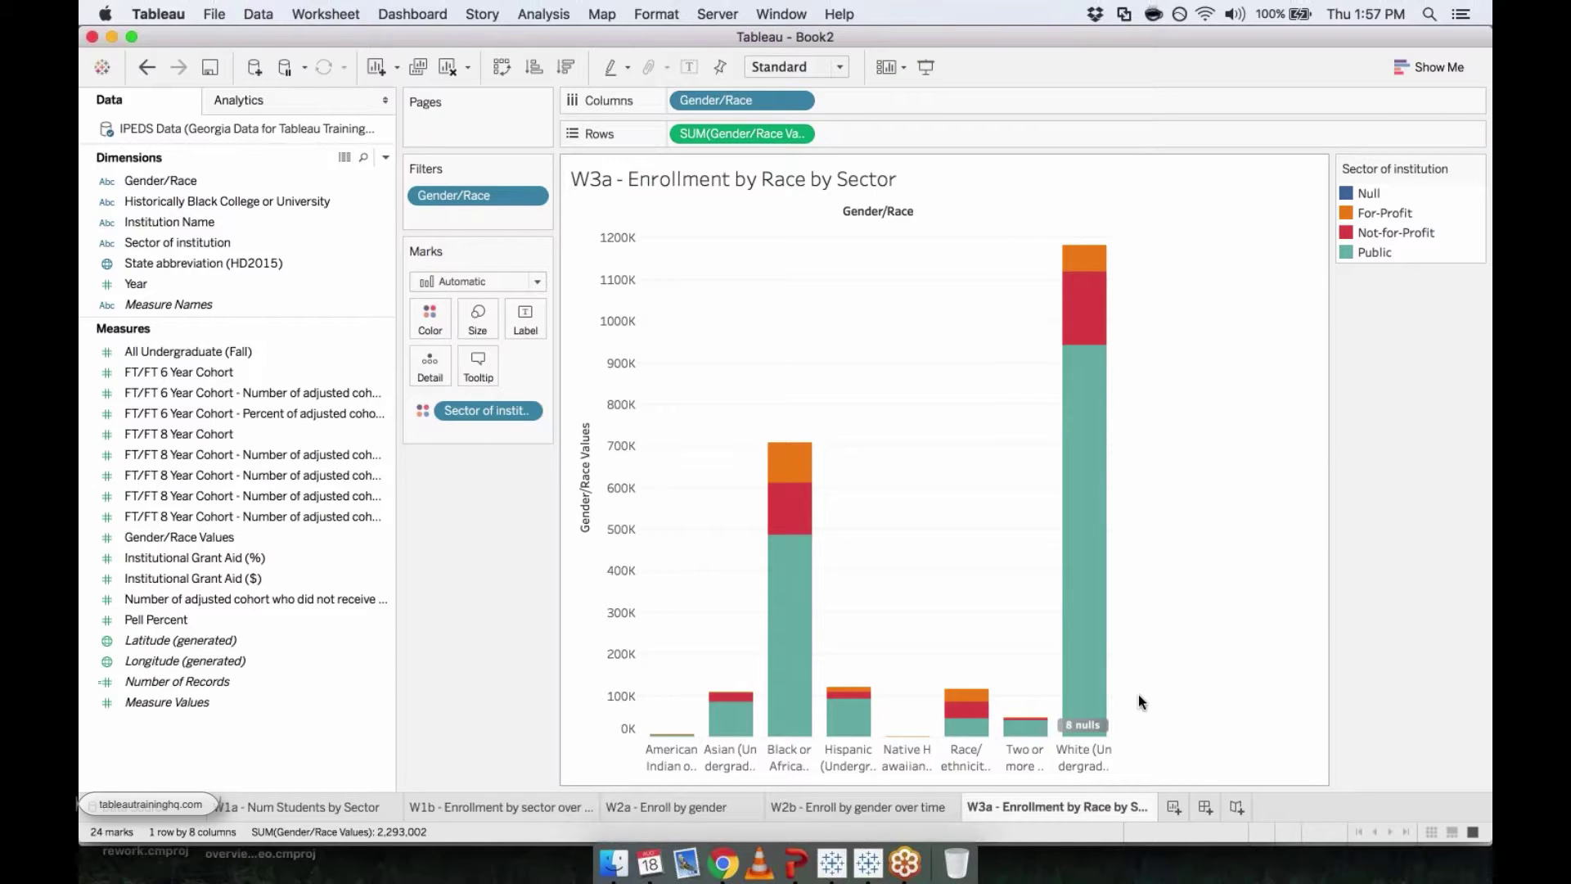
{"action": "mouse_move", "coordinate": [1100, 565]}
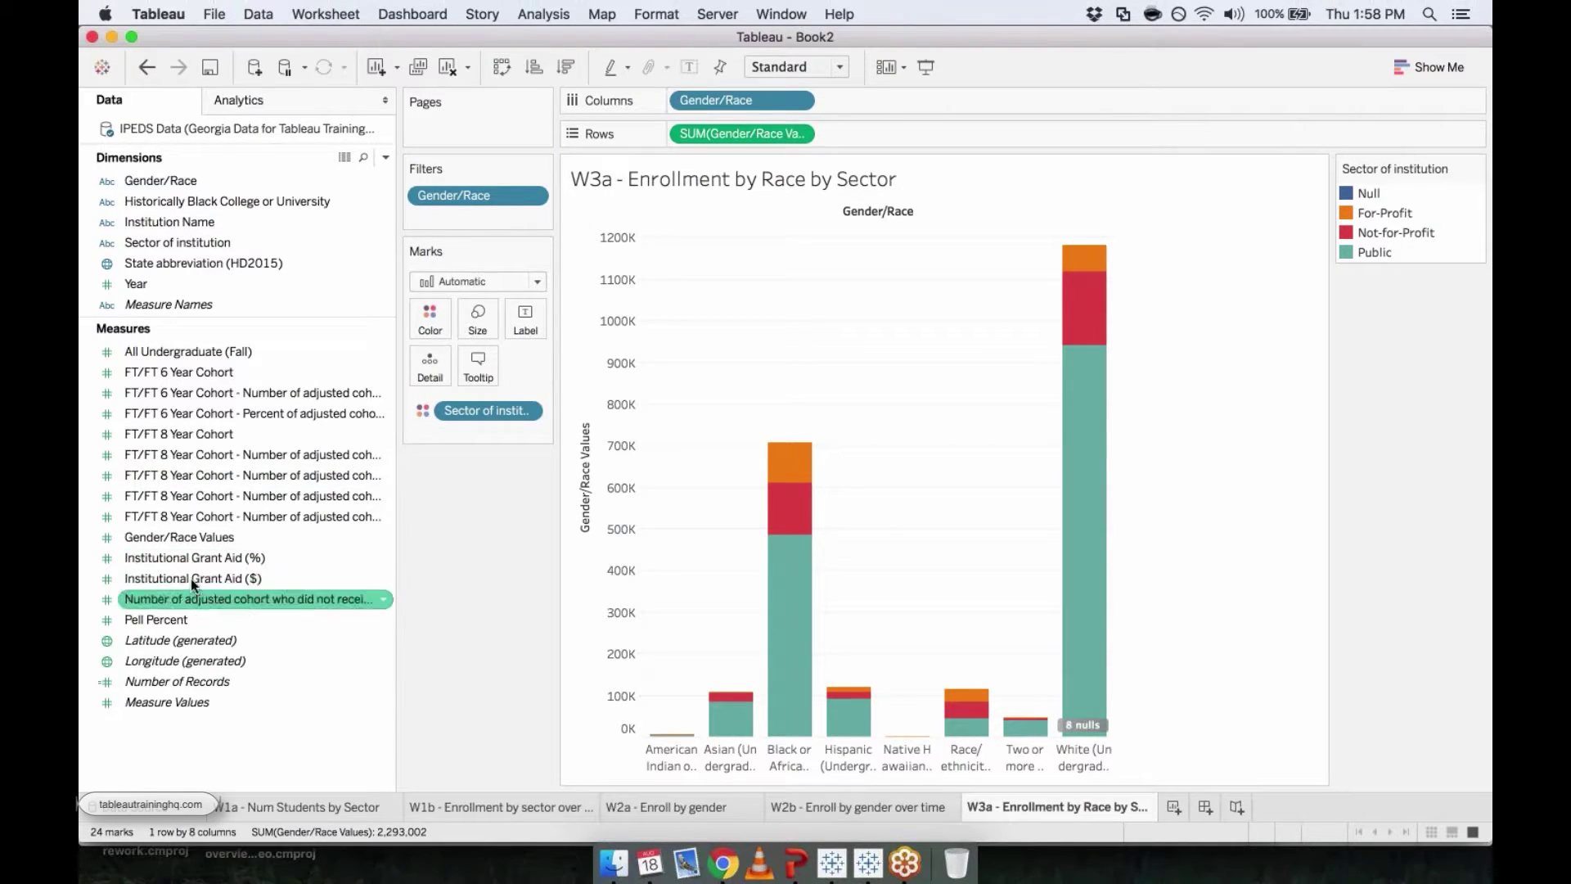
Label the bar segments with summed Gender/Race Values as a percent of total, computed using Table (down)
{"action": "left_click", "coordinate": [165, 538]}
{"action": "left_click_drag", "start_coordinate": [165, 539], "coordinate": [515, 327]}
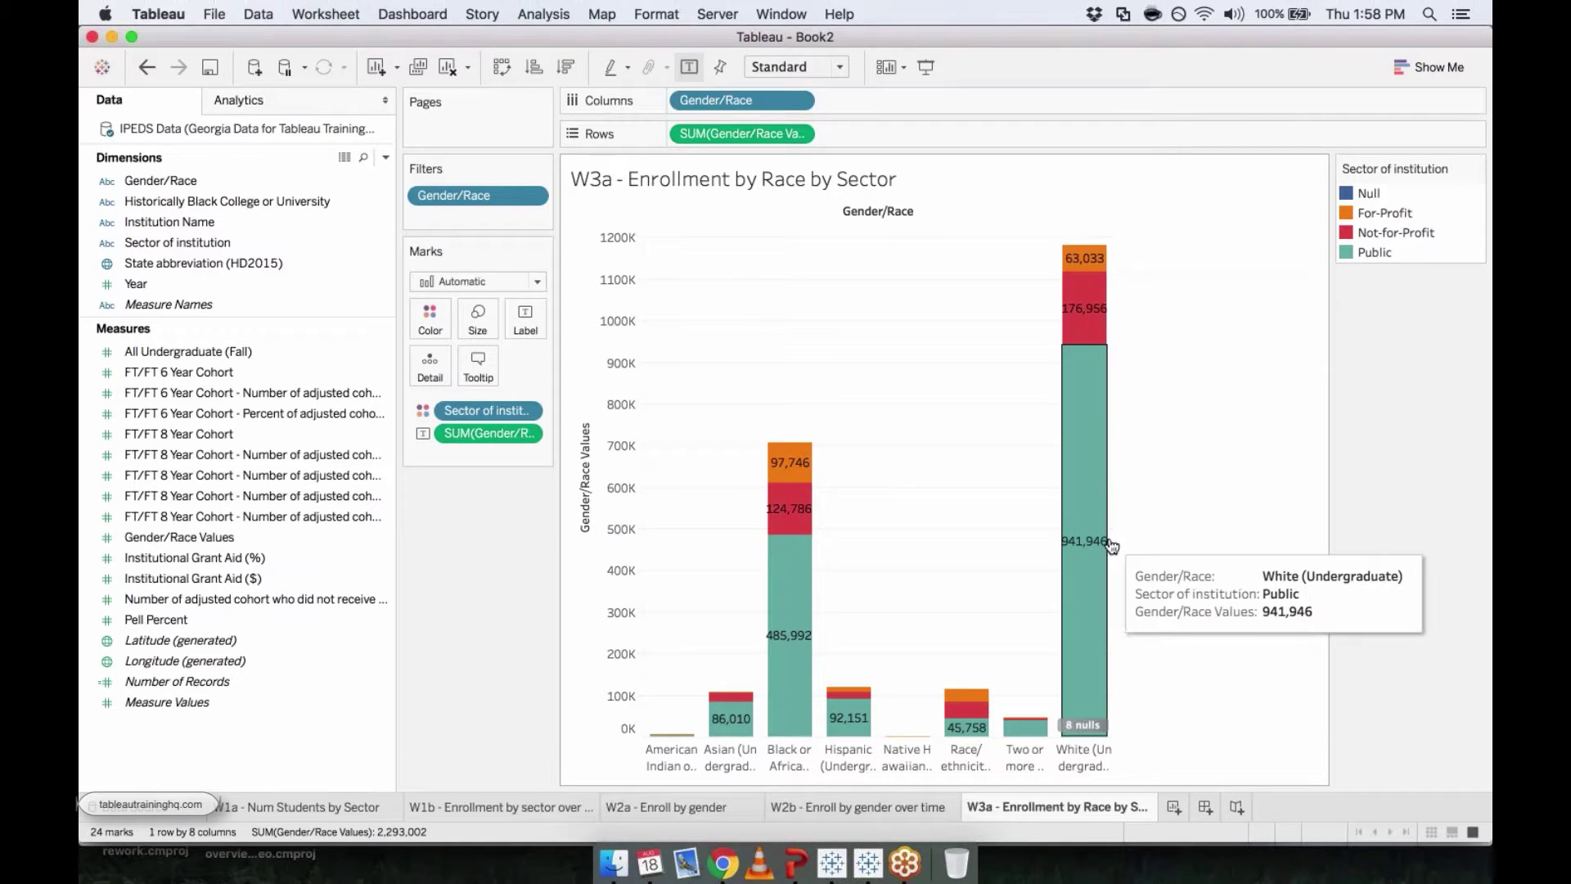
{"action": "right_click", "coordinate": [464, 434]}
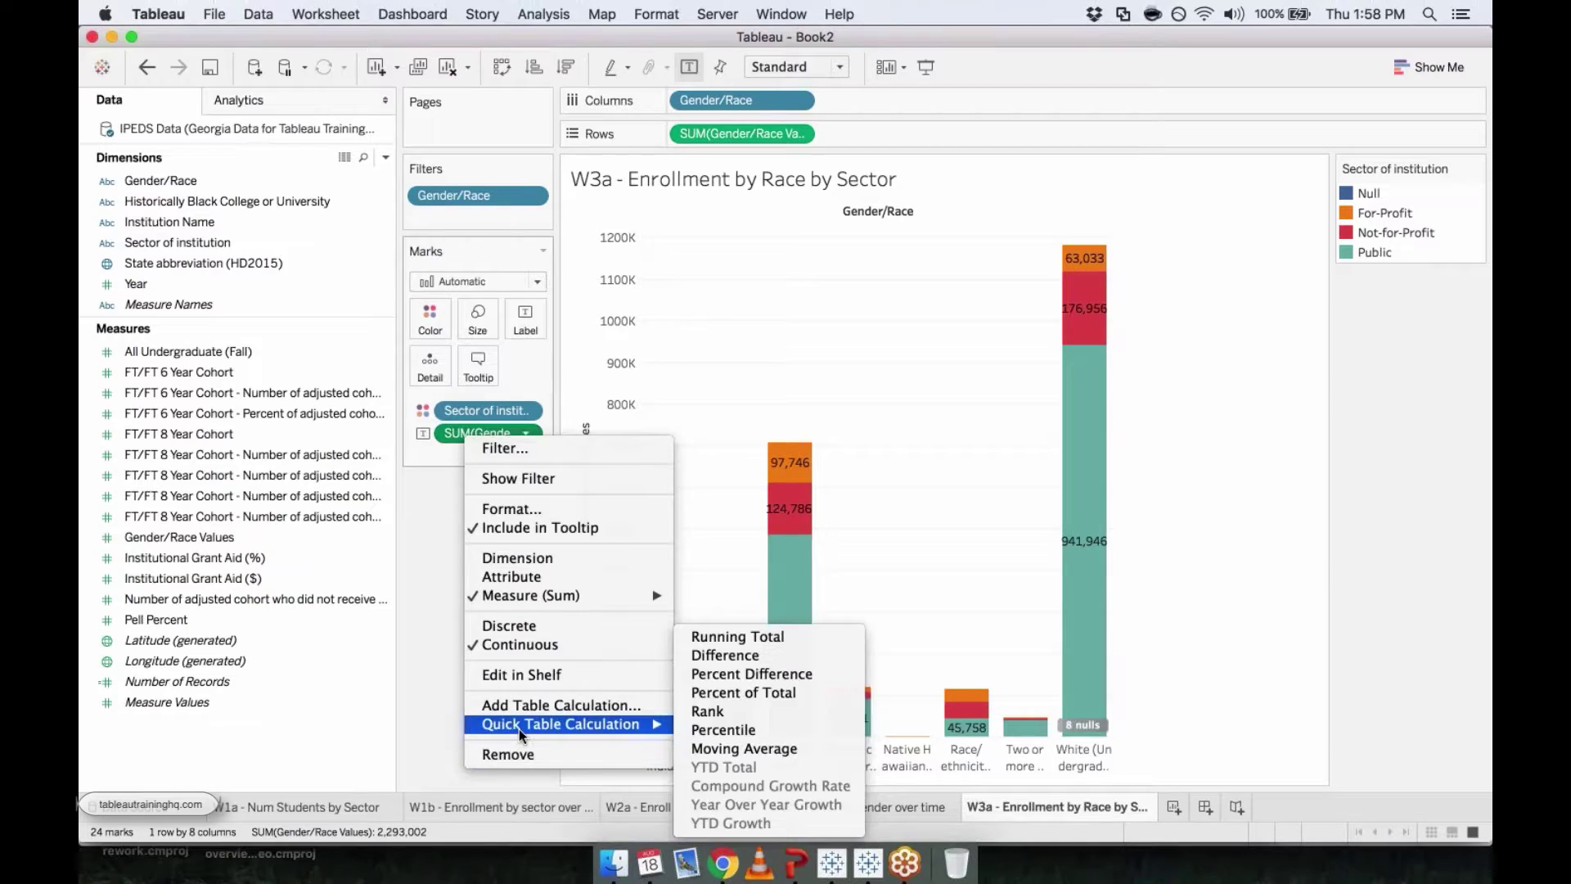
{"action": "mouse_move", "coordinate": [612, 723]}
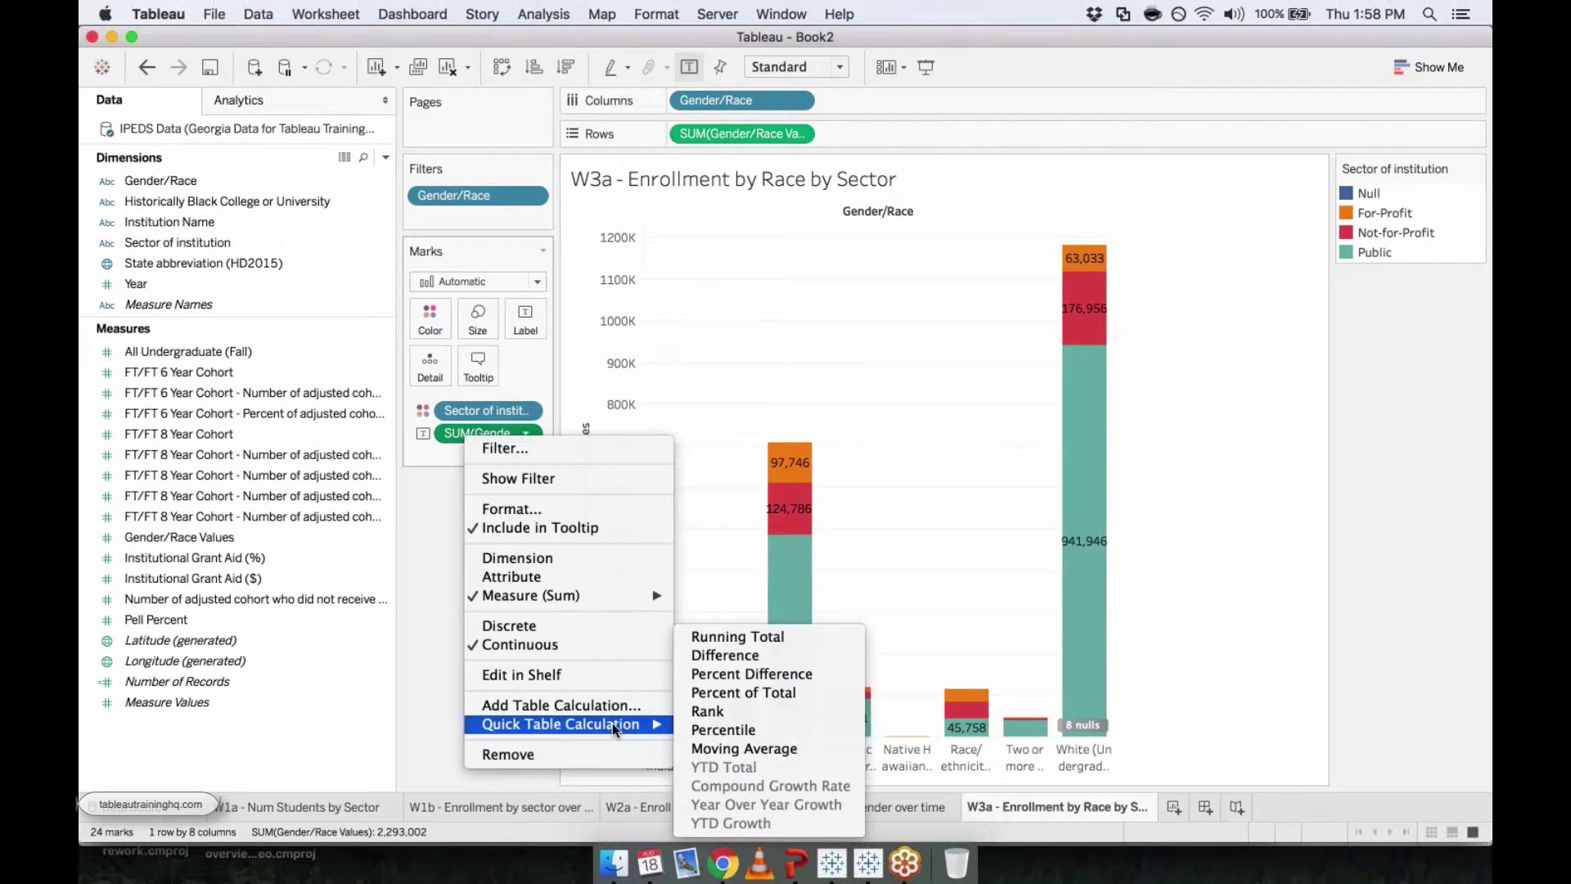
{"action": "left_click", "coordinate": [739, 697]}
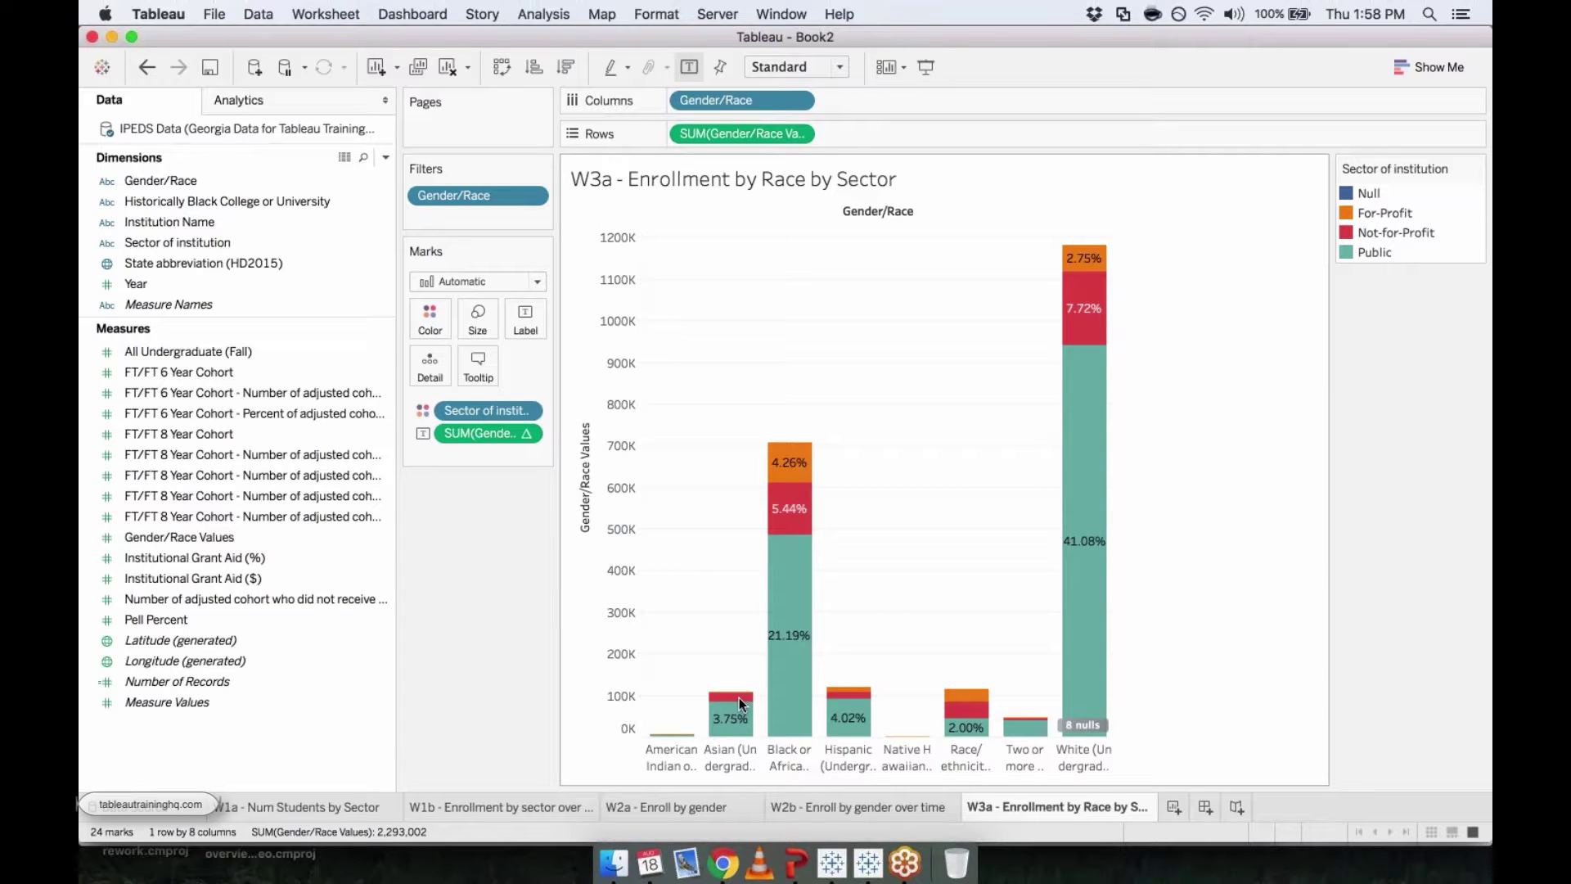
{"action": "right_click", "coordinate": [479, 438]}
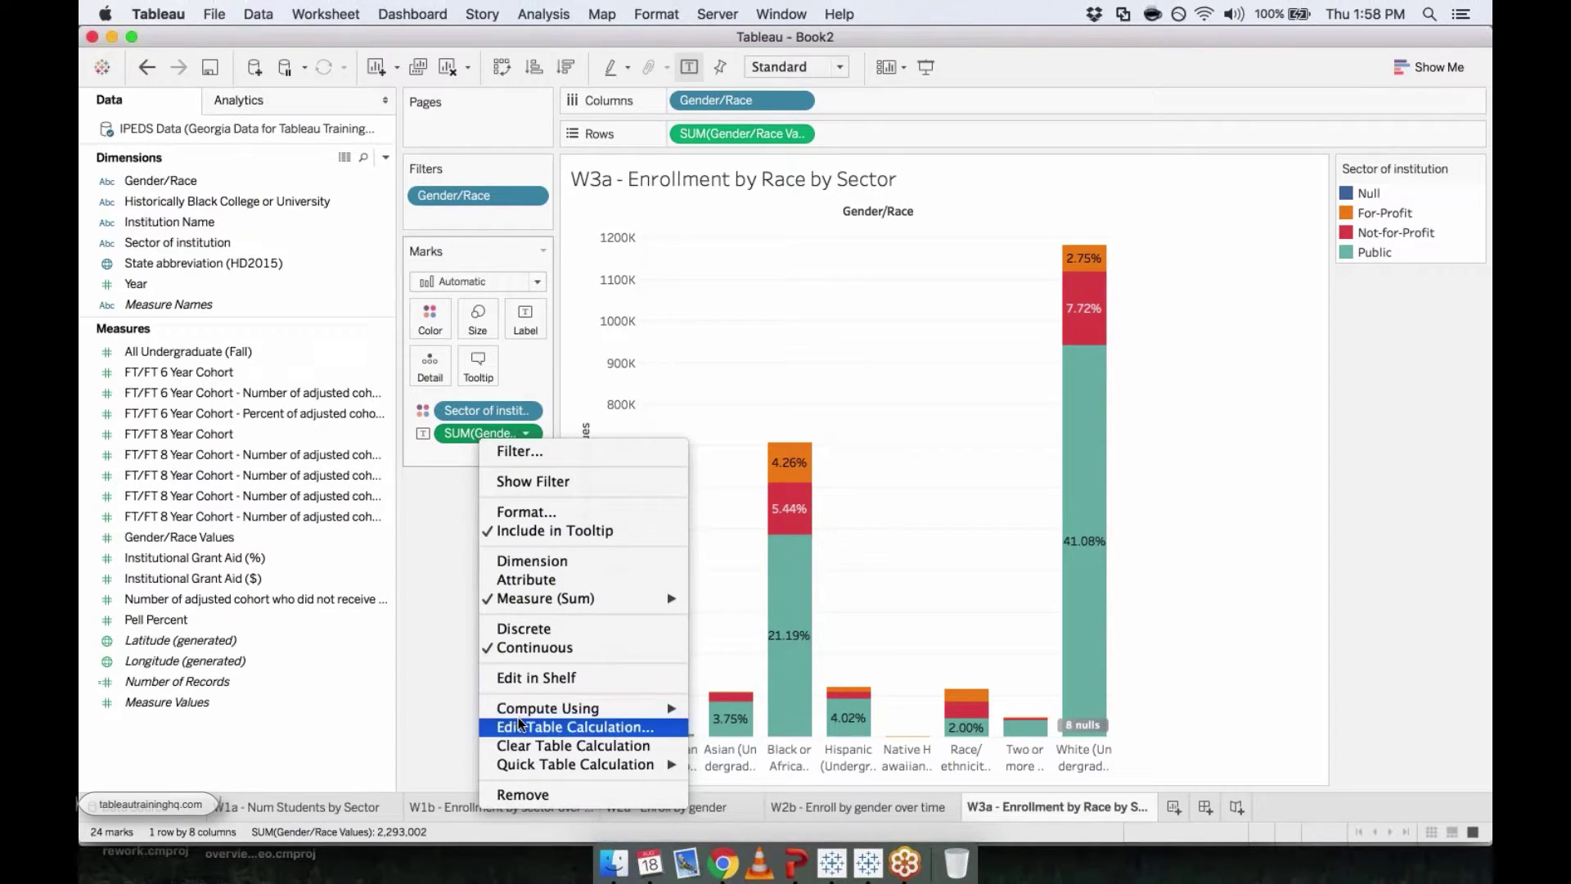
{"action": "mouse_move", "coordinate": [555, 710]}
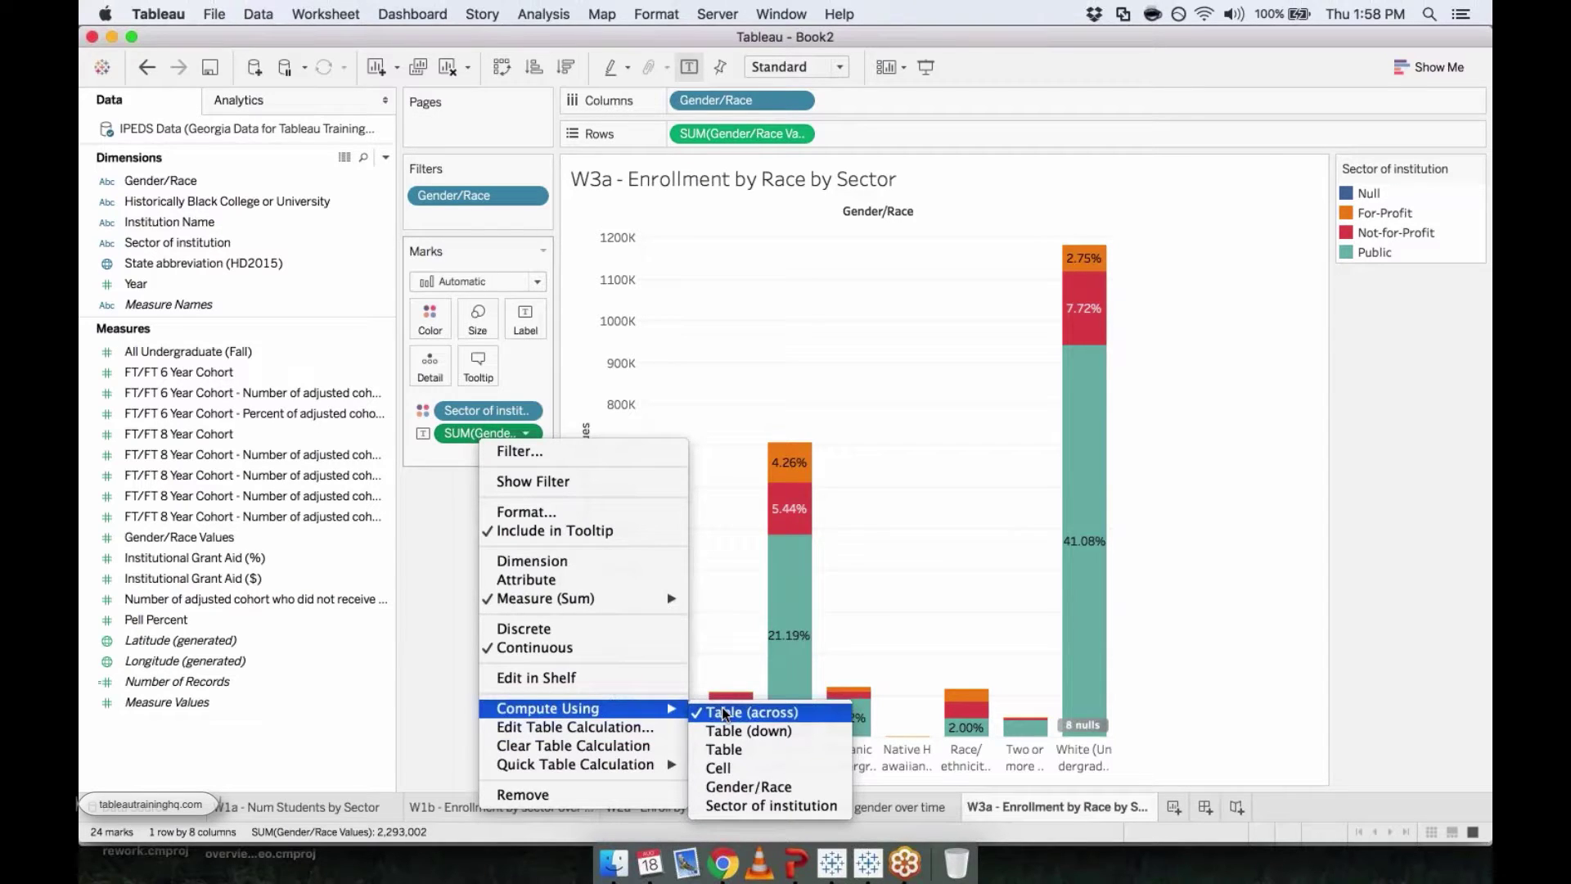
{"action": "left_click", "coordinate": [767, 730]}
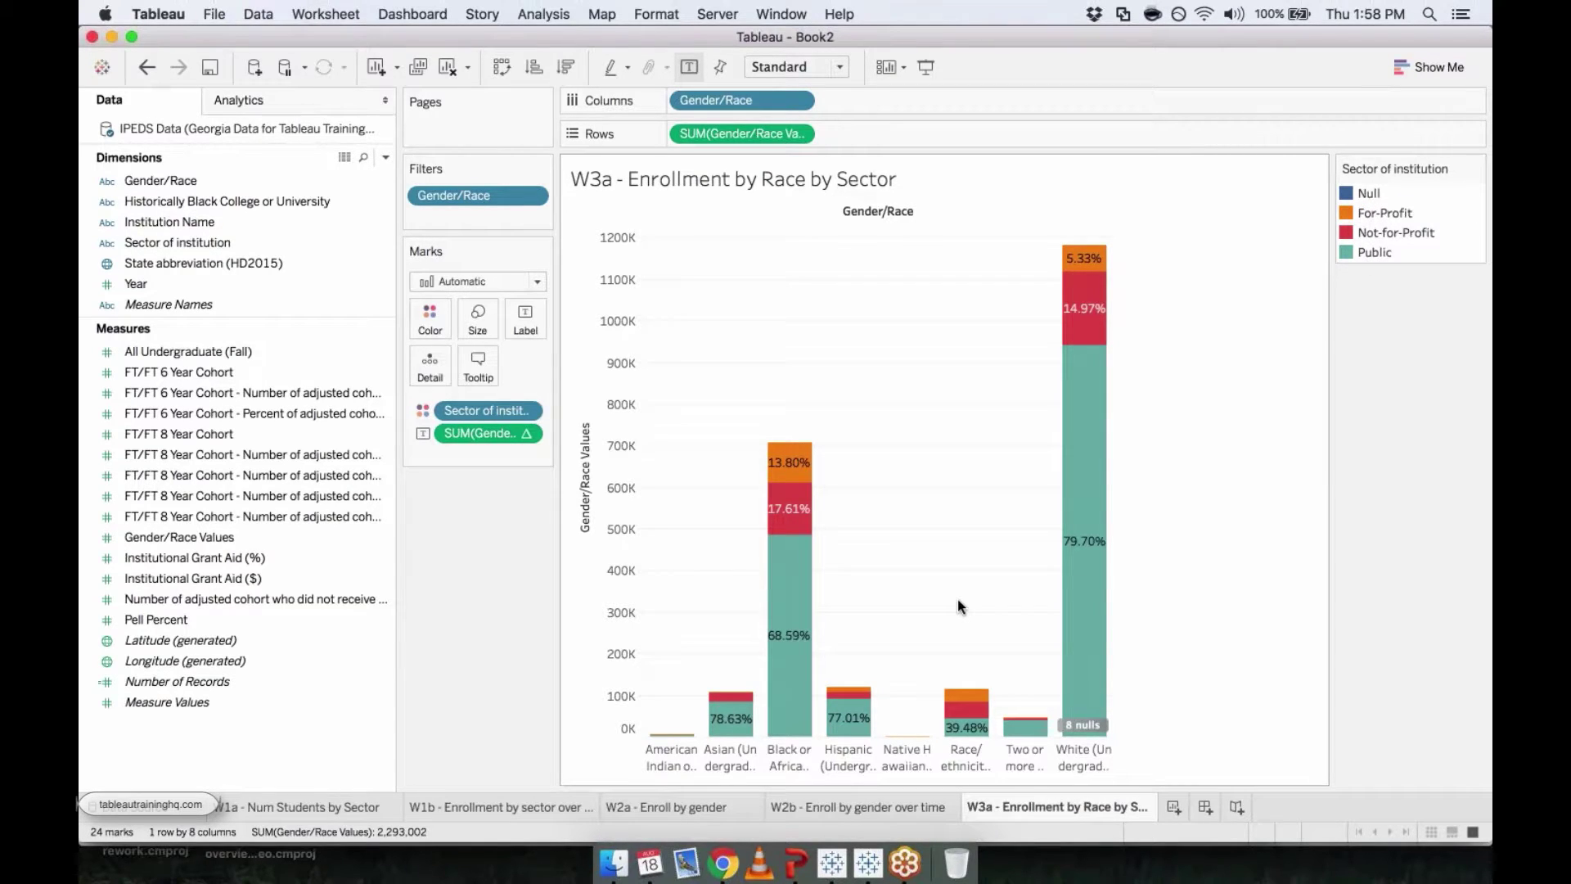
Try showing enrollment by race and sector as packed bubbles, and undo the chart change
{"action": "key", "text": "super+1"}
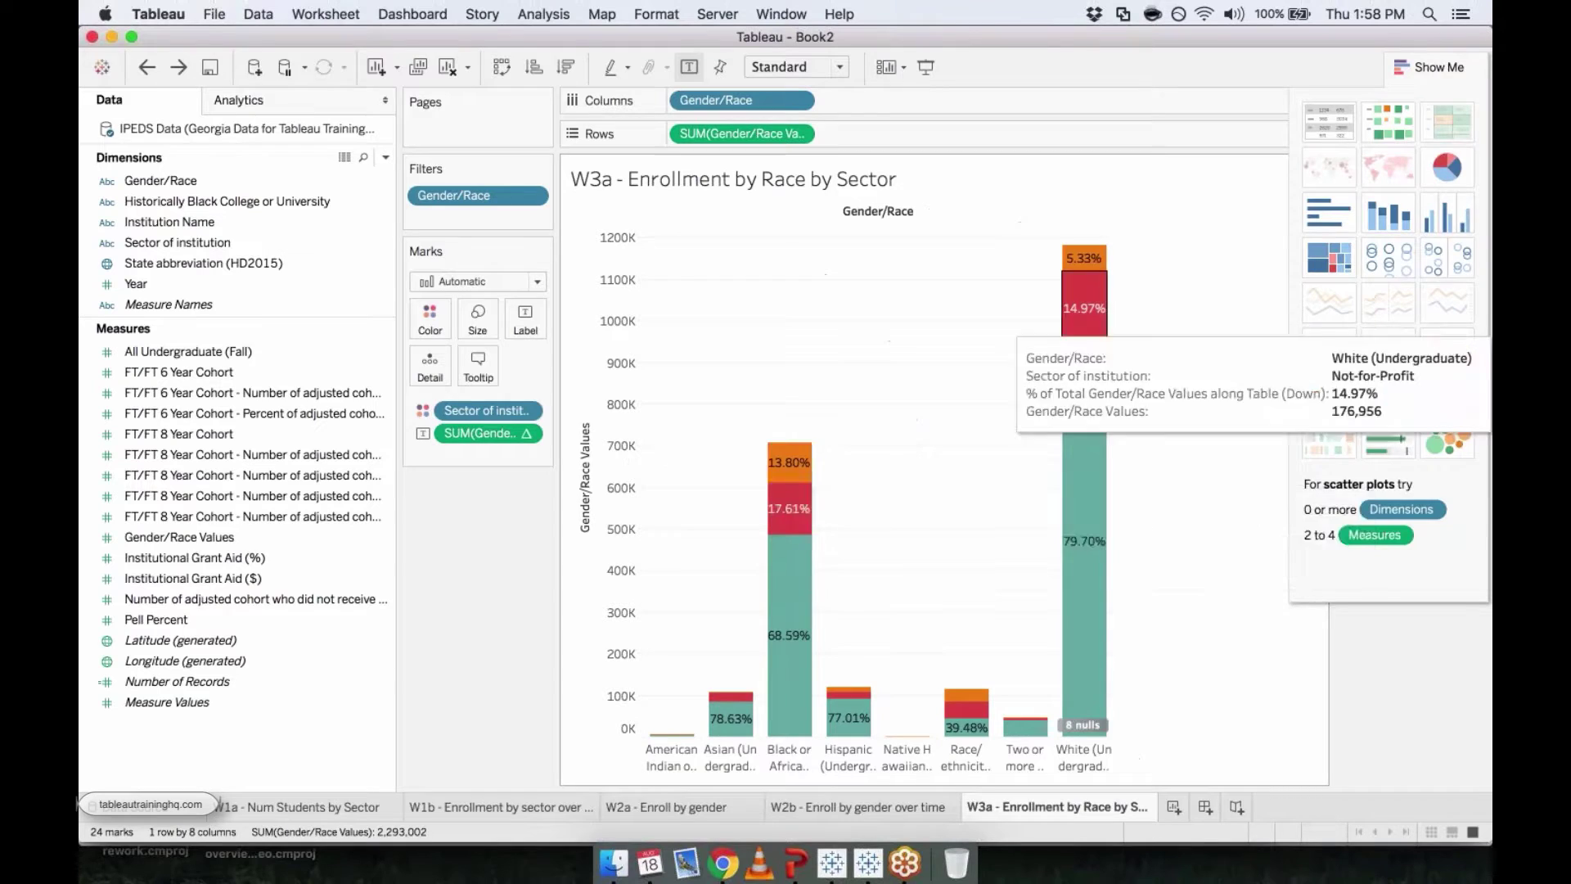
{"action": "left_click", "coordinate": [1451, 442]}
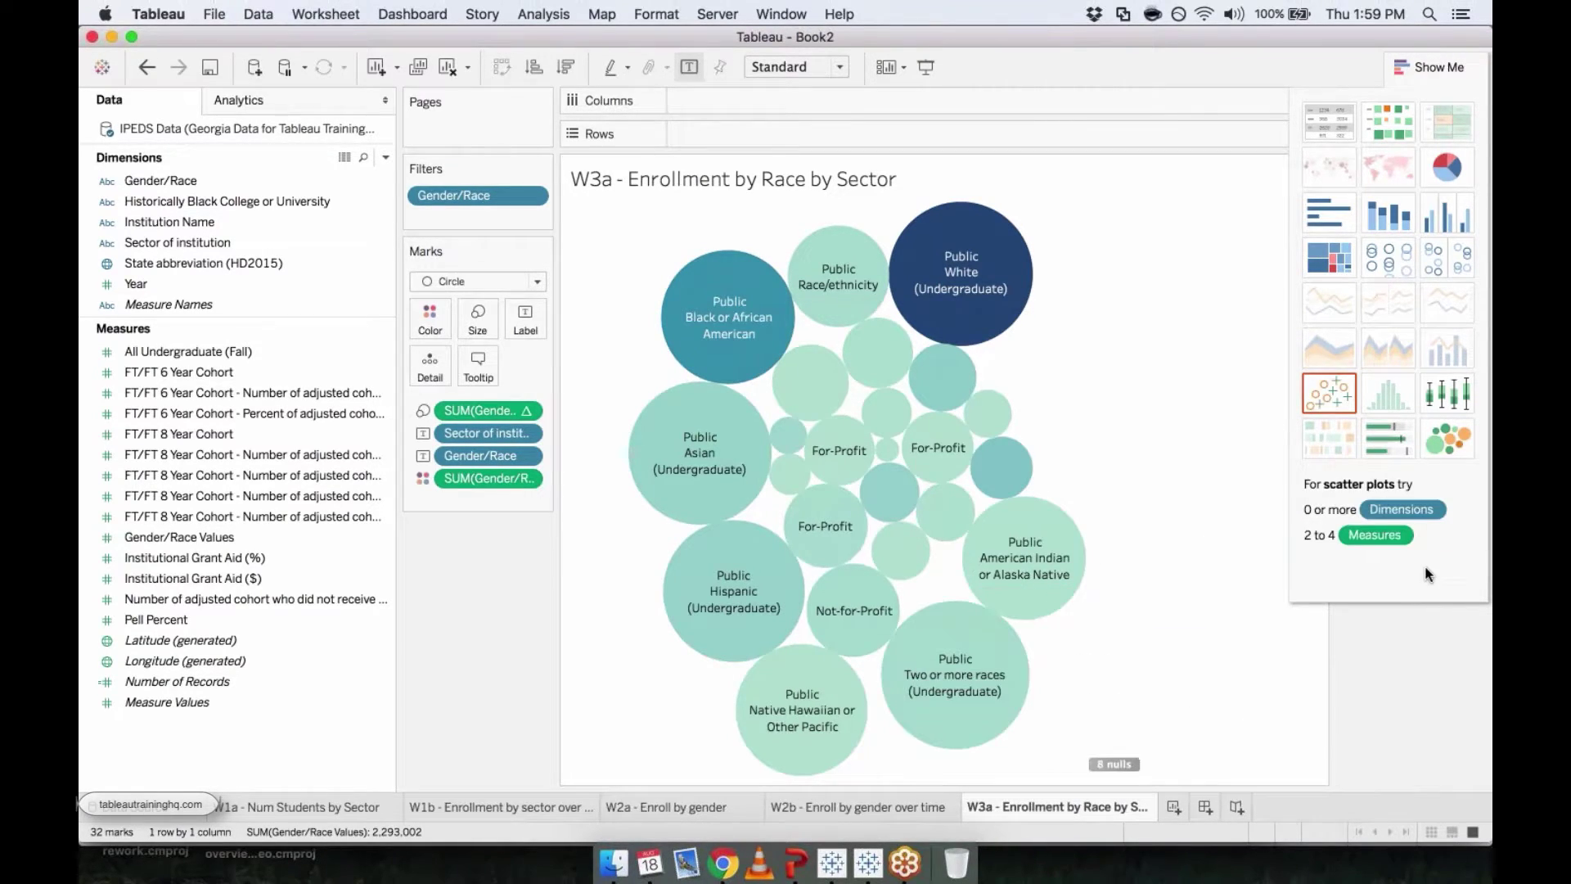
{"action": "left_click", "coordinate": [145, 74]}
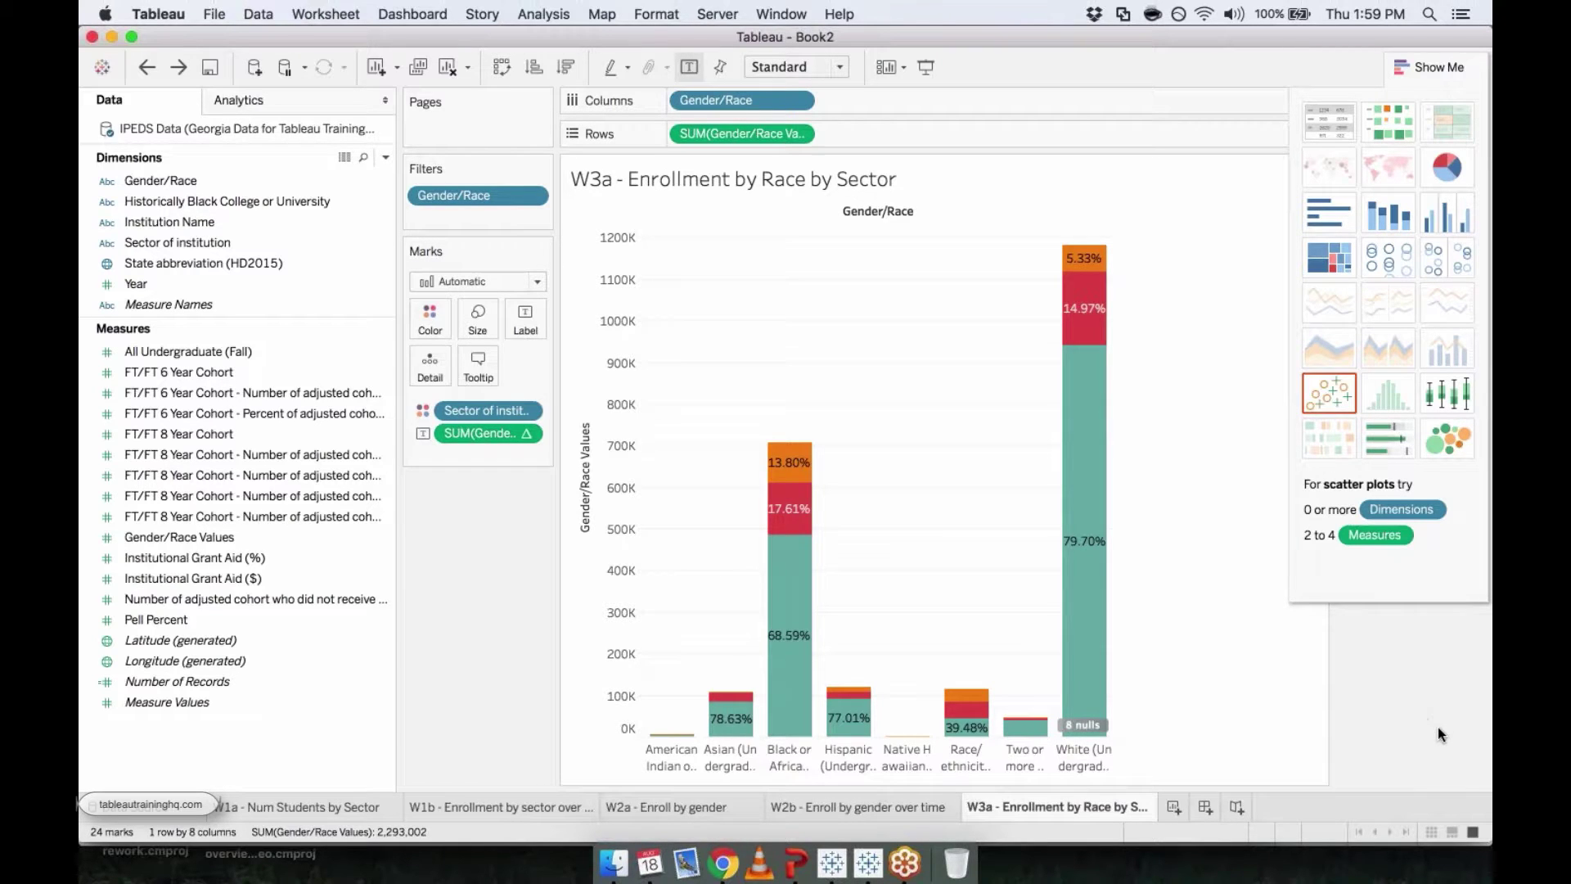
{"action": "key", "text": "super+shift+z"}
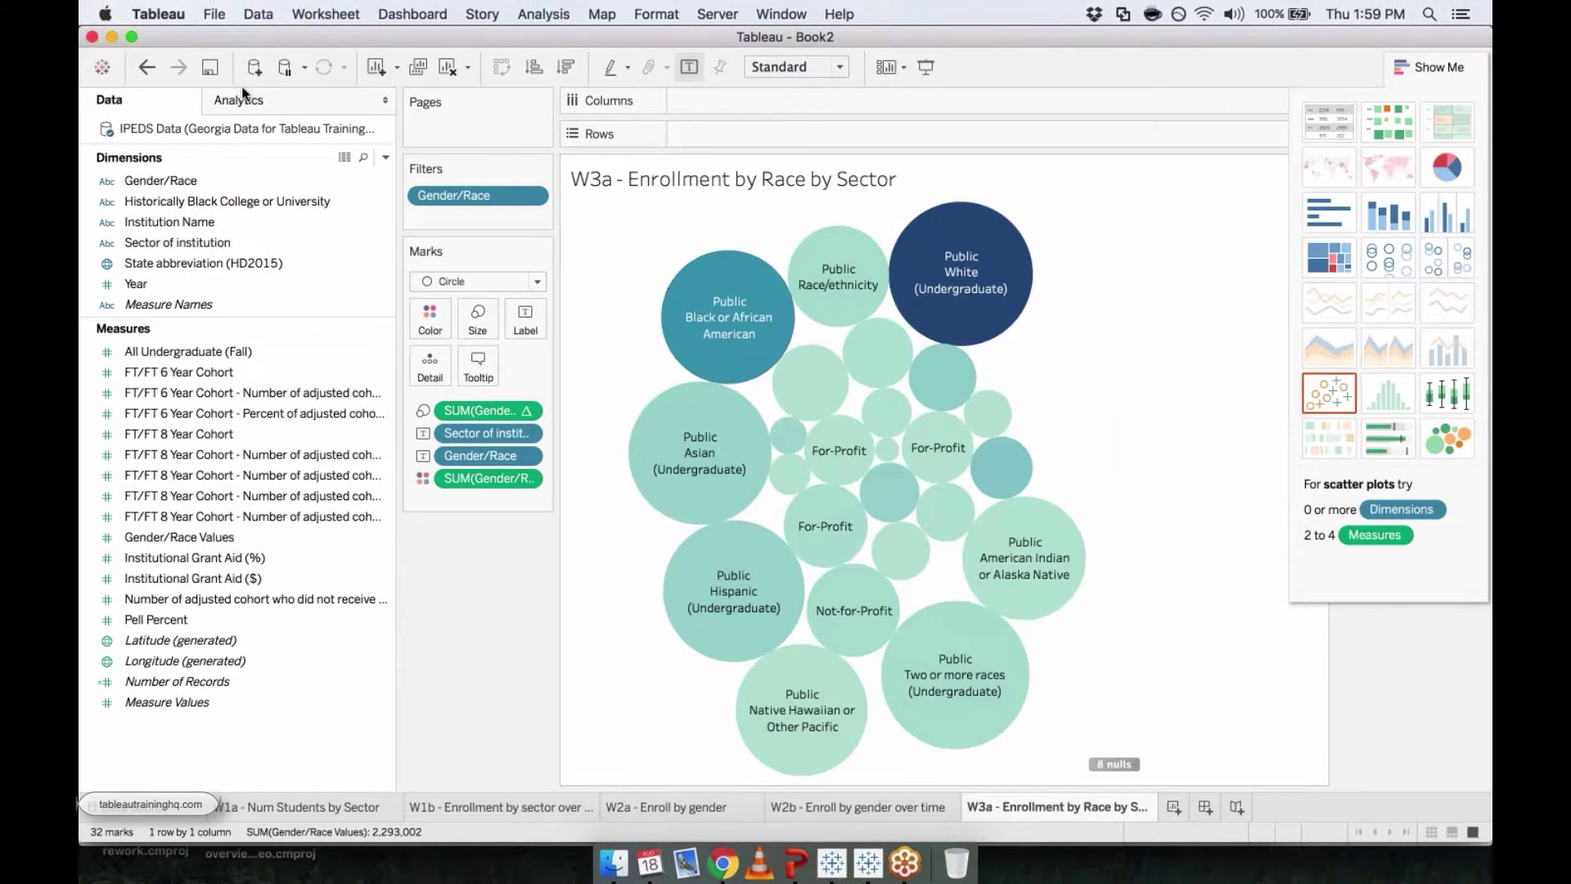
{"action": "key", "text": "super+z"}
{"action": "left_click", "coordinate": [180, 67]}
{"action": "left_click", "coordinate": [146, 72]}
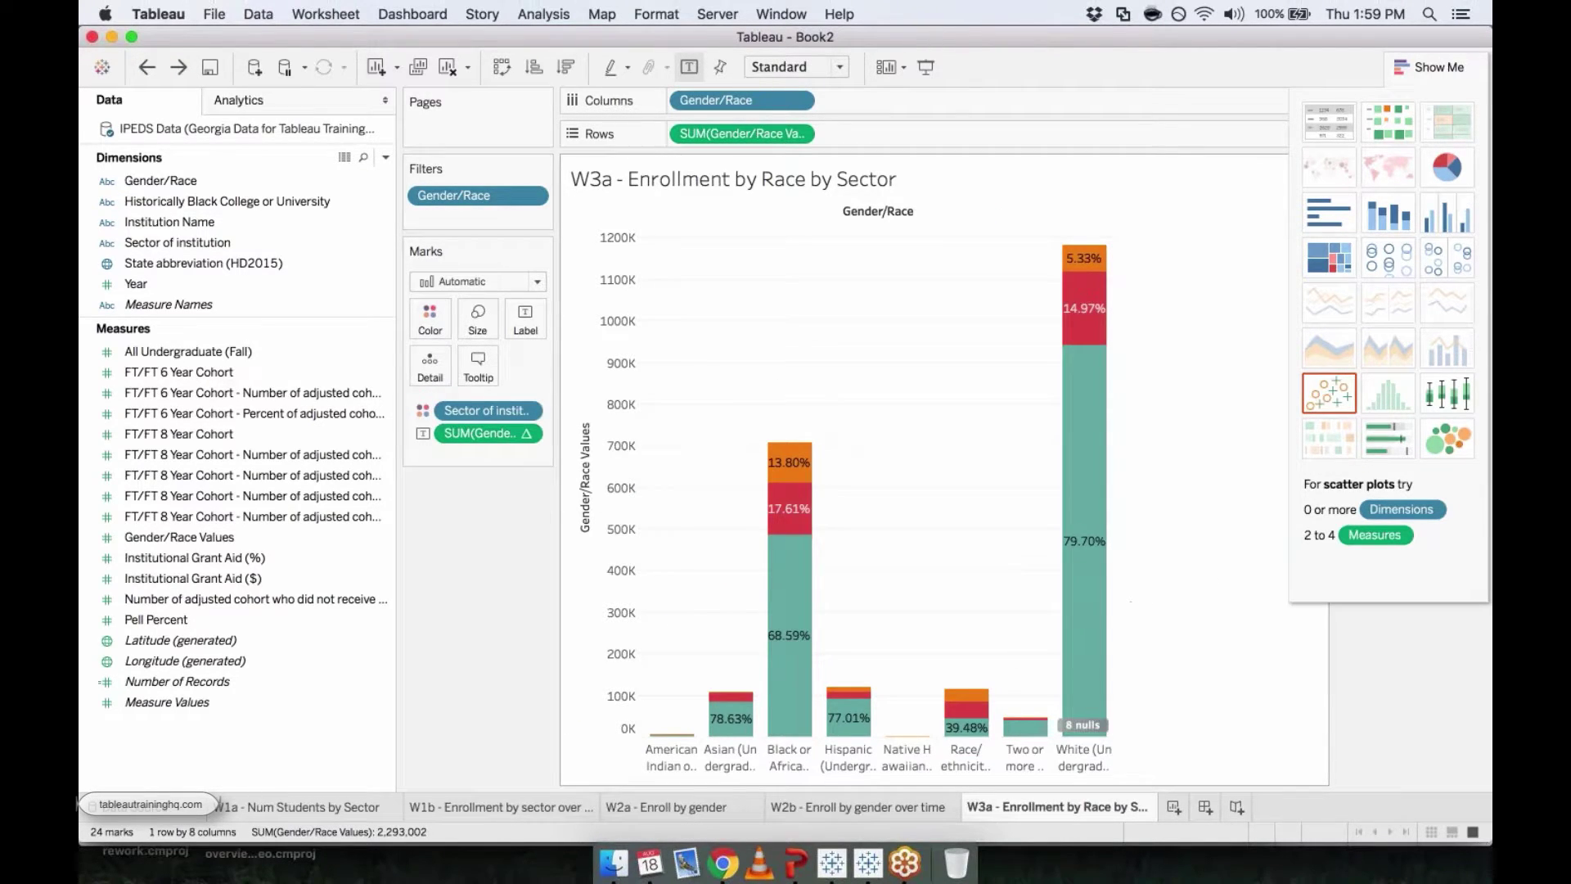
Add a new worksheet named W3b - Enroll by race overtime
{"action": "left_click", "coordinate": [1172, 807]}
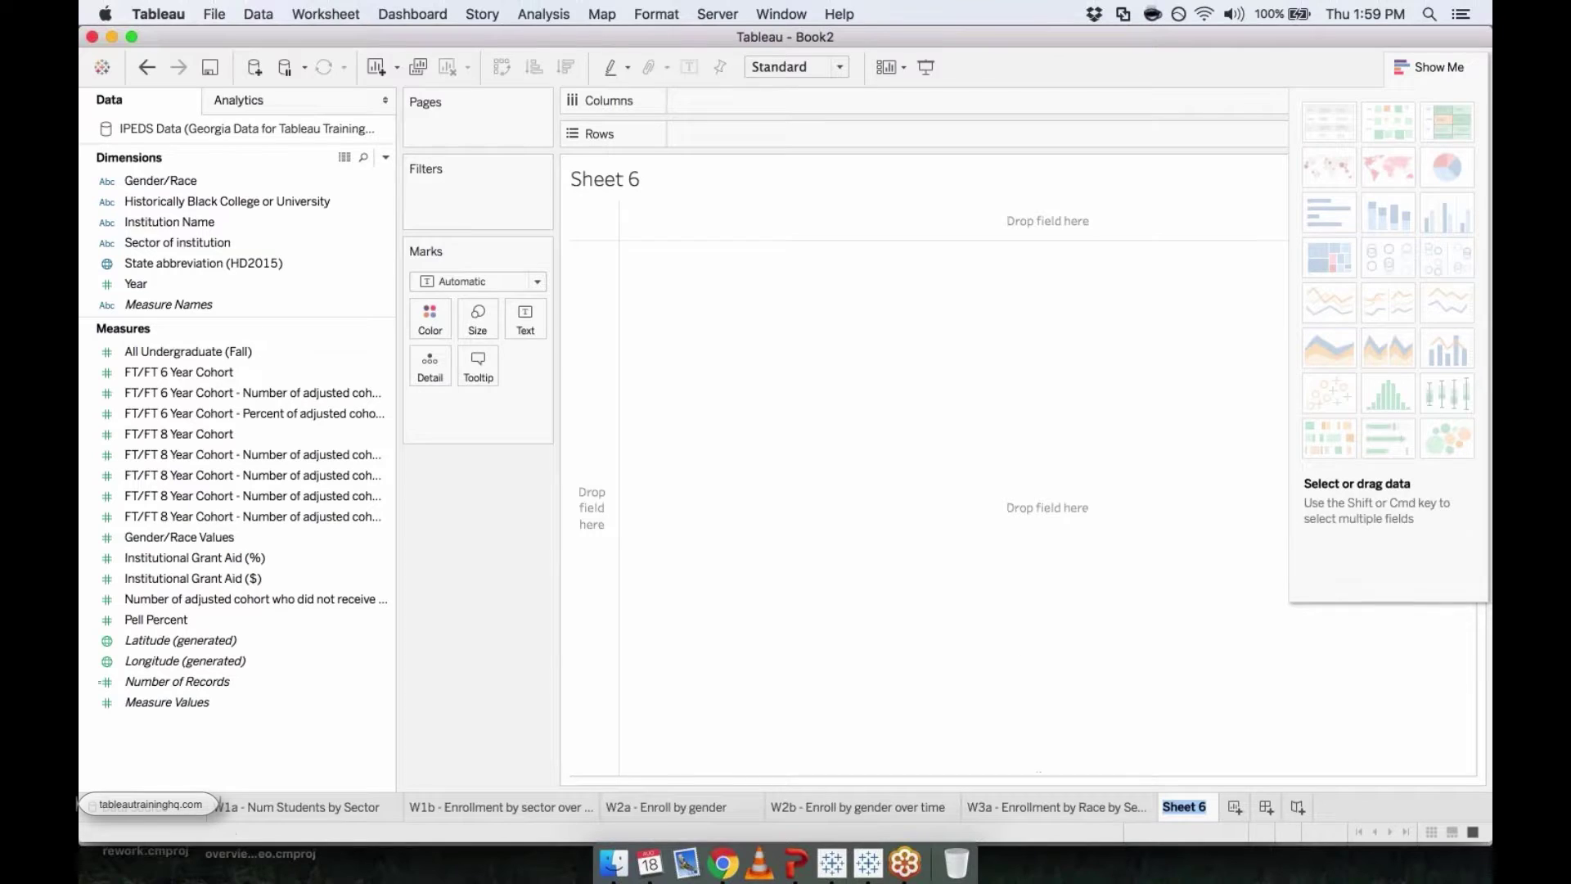
{"action": "type", "text": "W3b - En"}
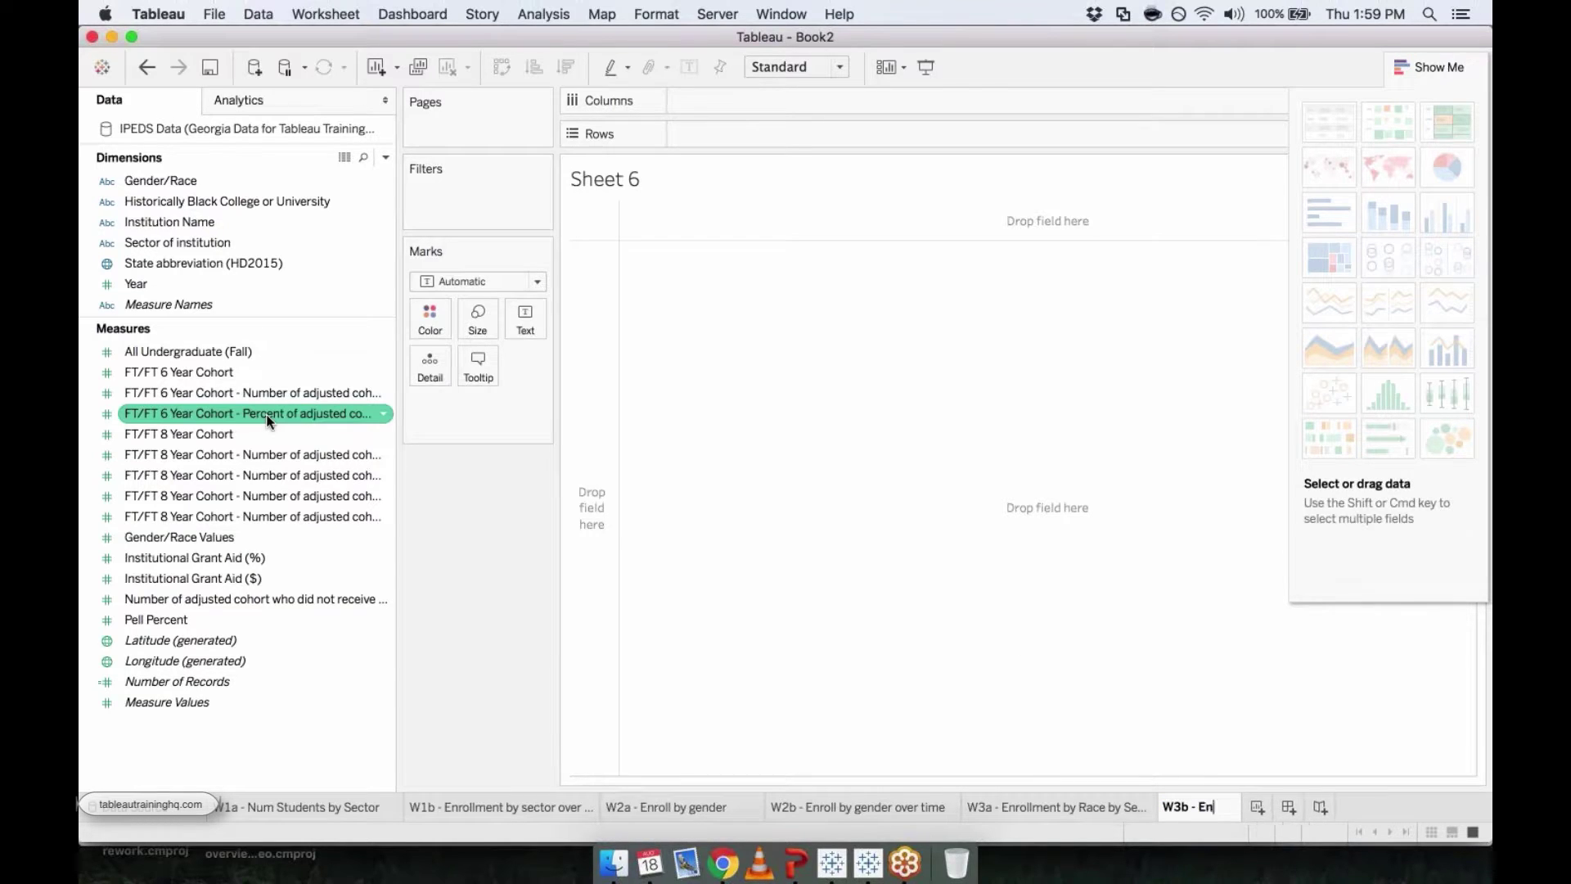
{"action": "type", "text": "roll by race "}
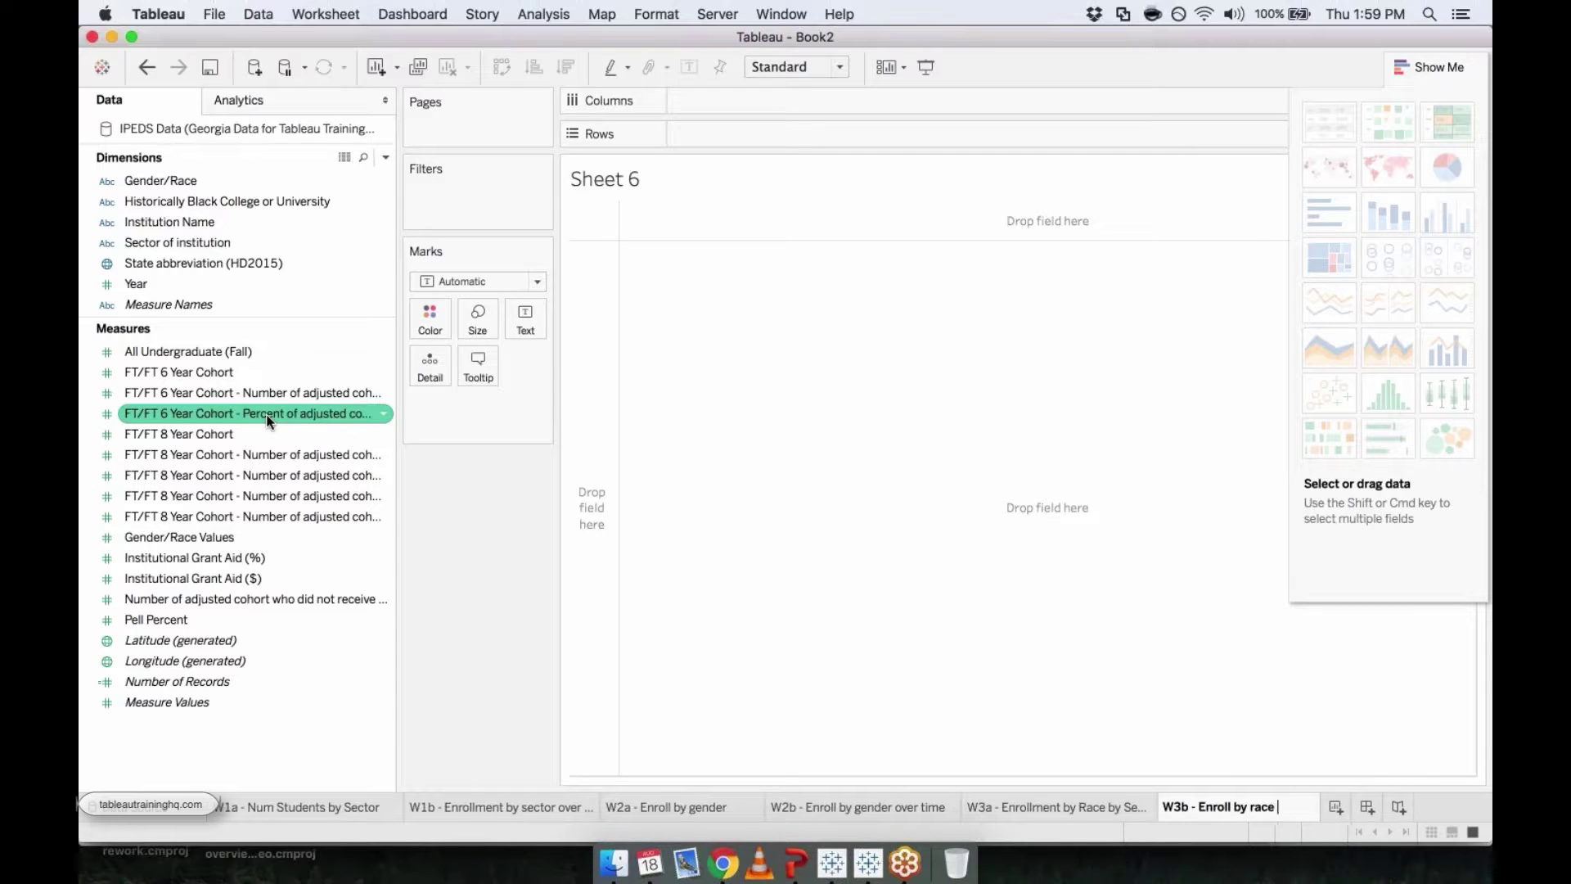
{"action": "type", "text": "overtime"}
{"action": "key", "text": "Return"}
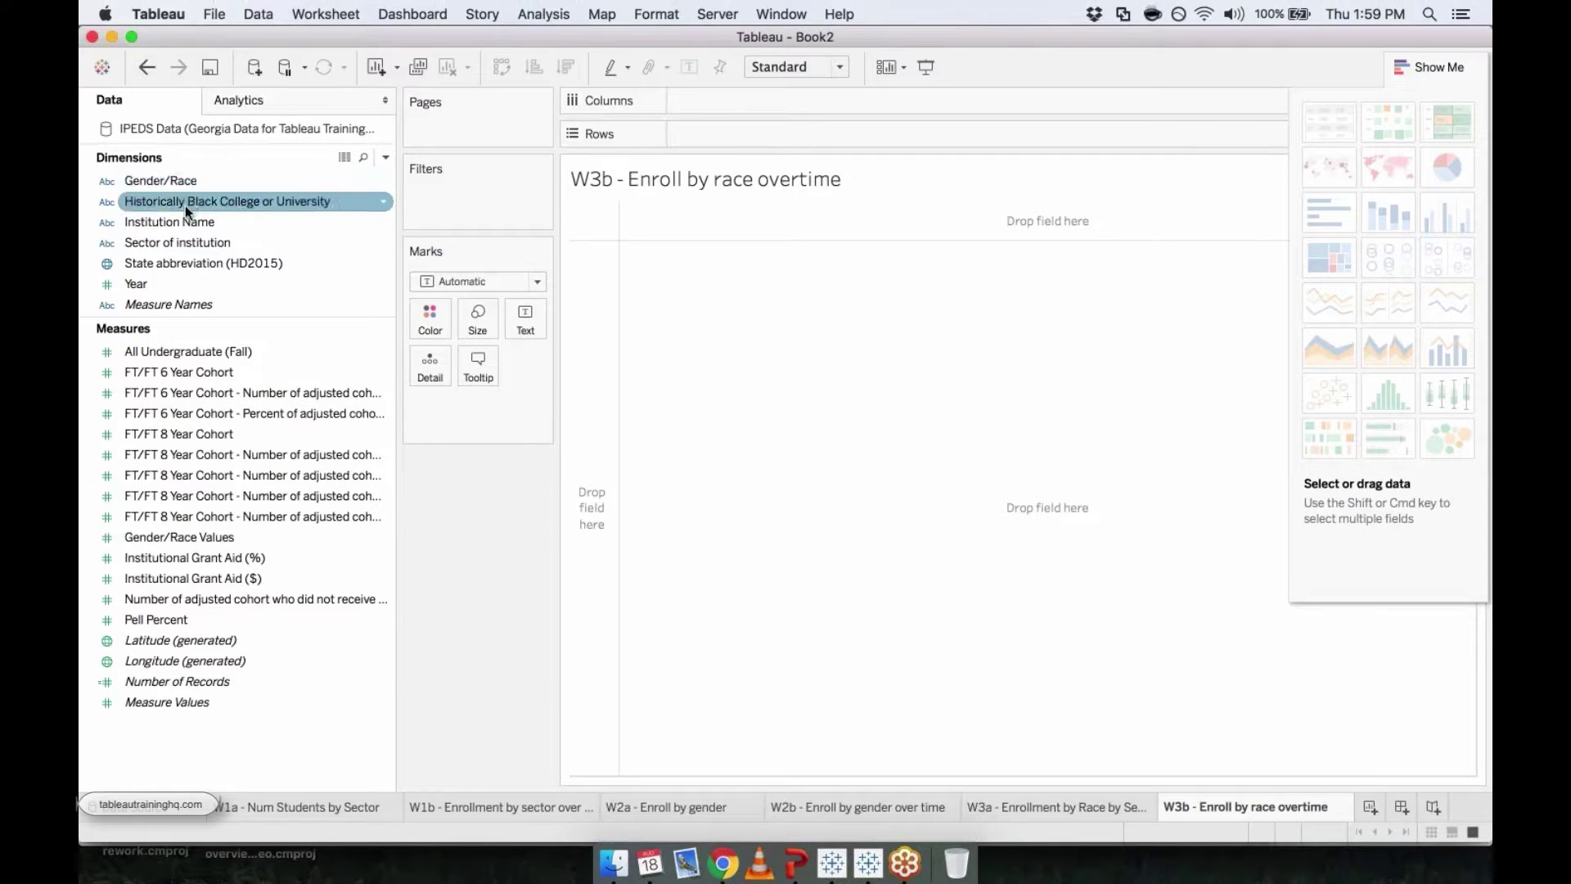
Plot summed Gender/Race Values by Year, filtered to every Gender/Race value except Female Students (Undergraduate) and Male Students (Undergraduate)
{"action": "double_click", "coordinate": [165, 284]}
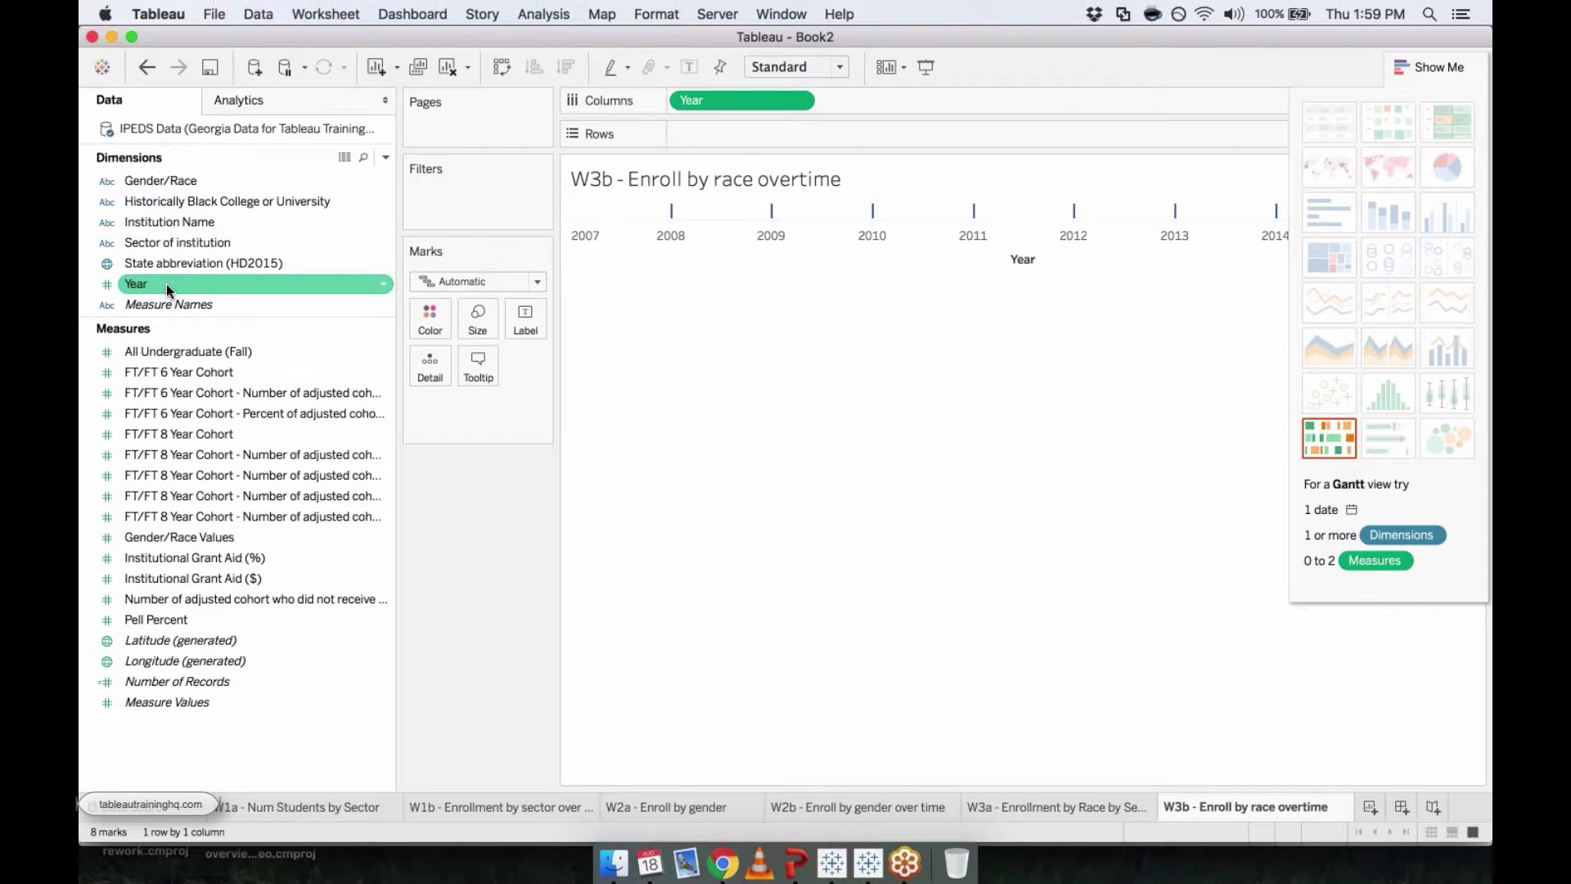
{"action": "double_click", "coordinate": [194, 538]}
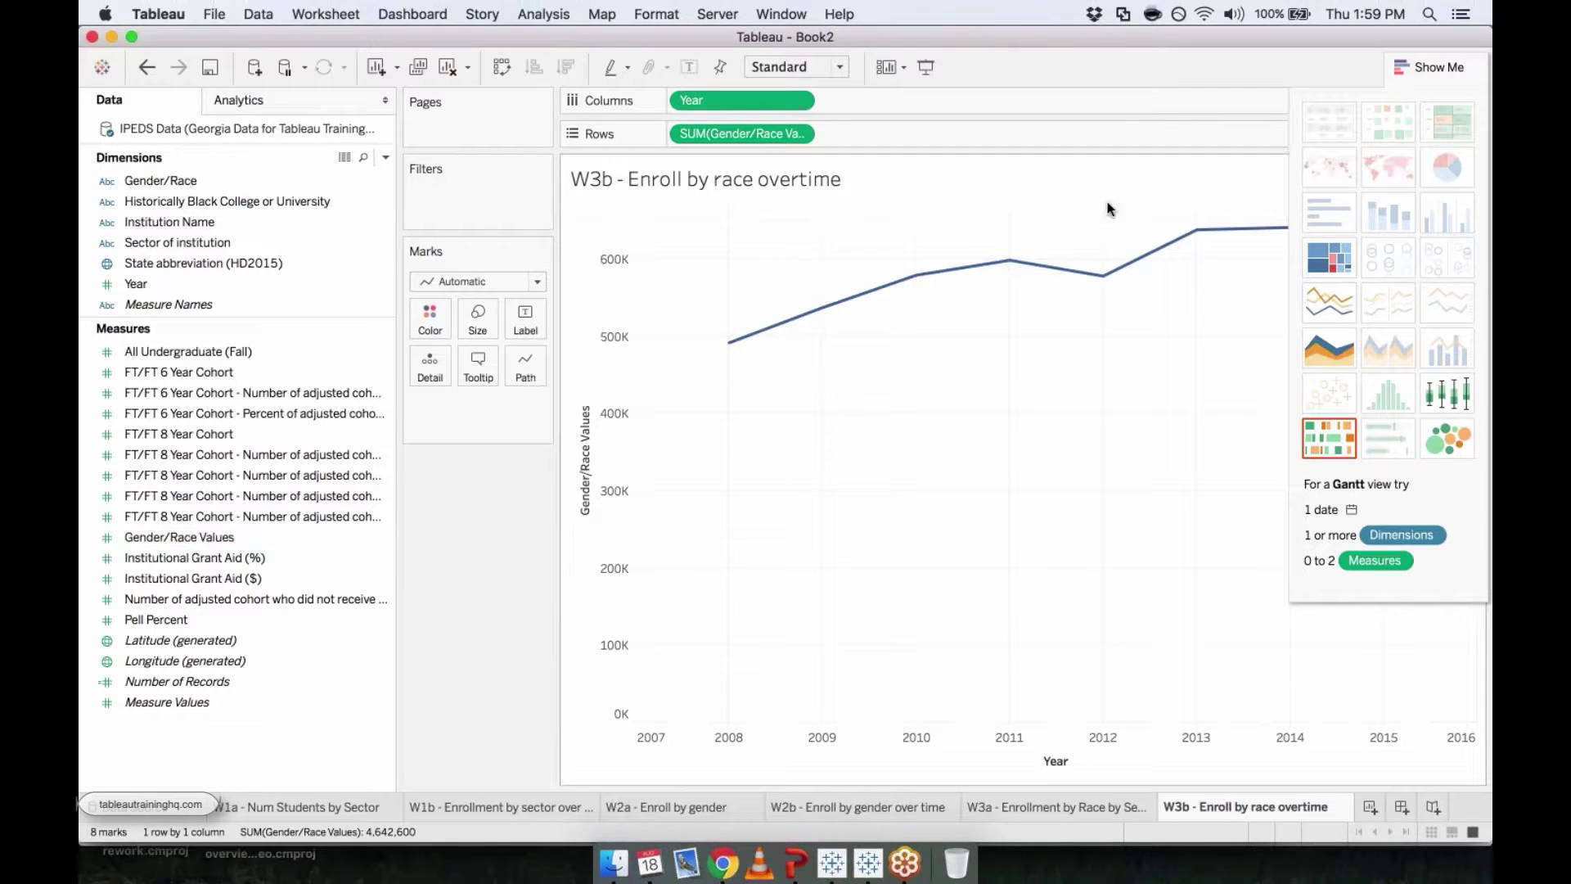
{"action": "left_click", "coordinate": [162, 181]}
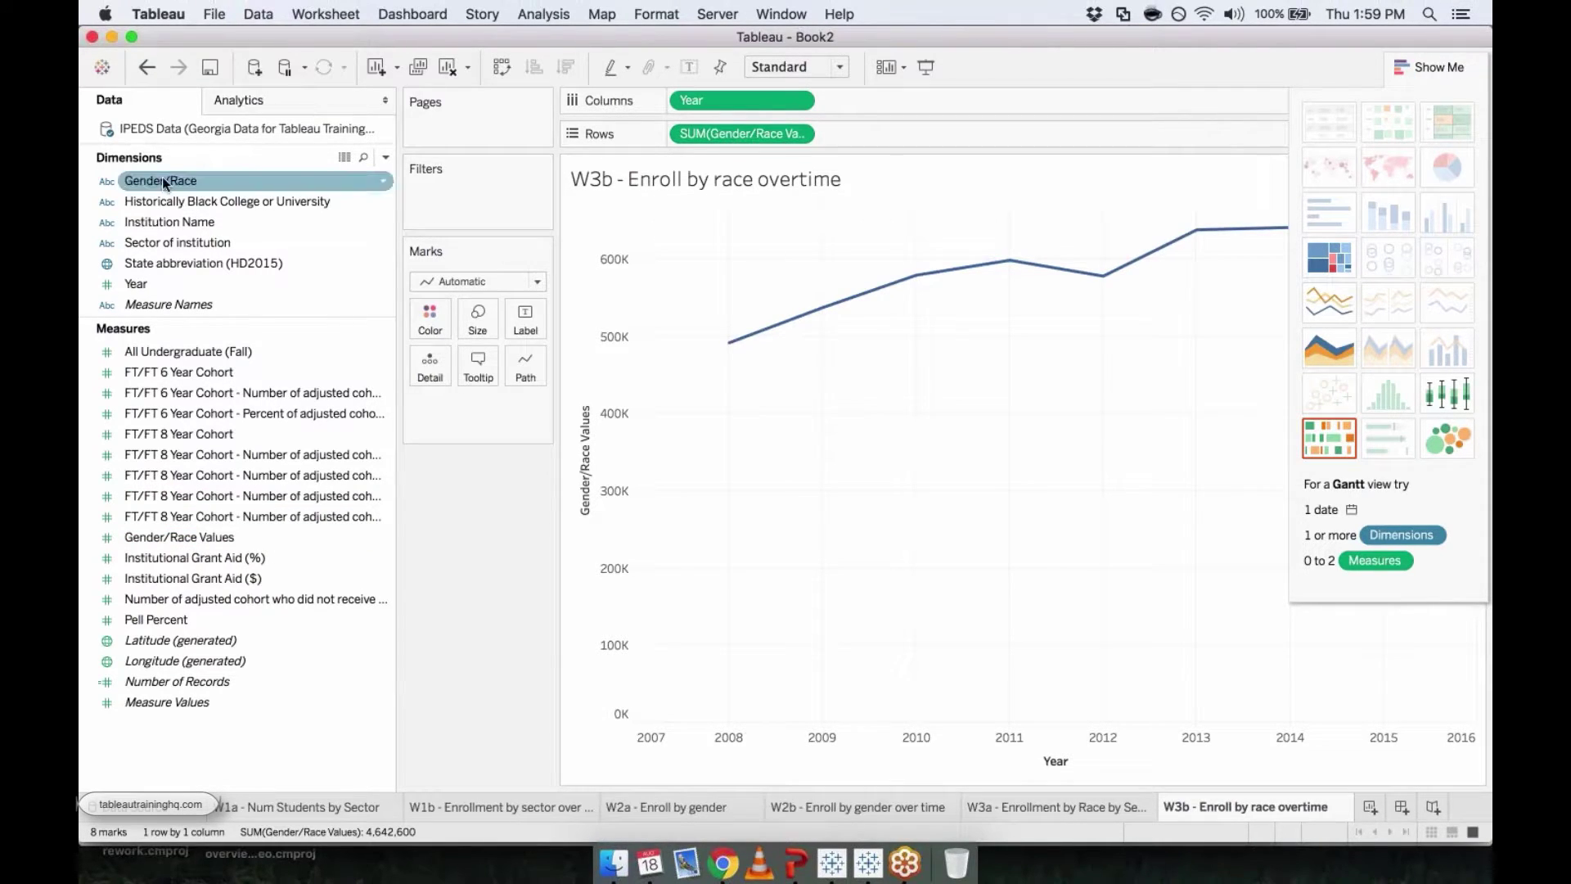
{"action": "left_click_drag", "start_coordinate": [162, 177], "coordinate": [465, 205]}
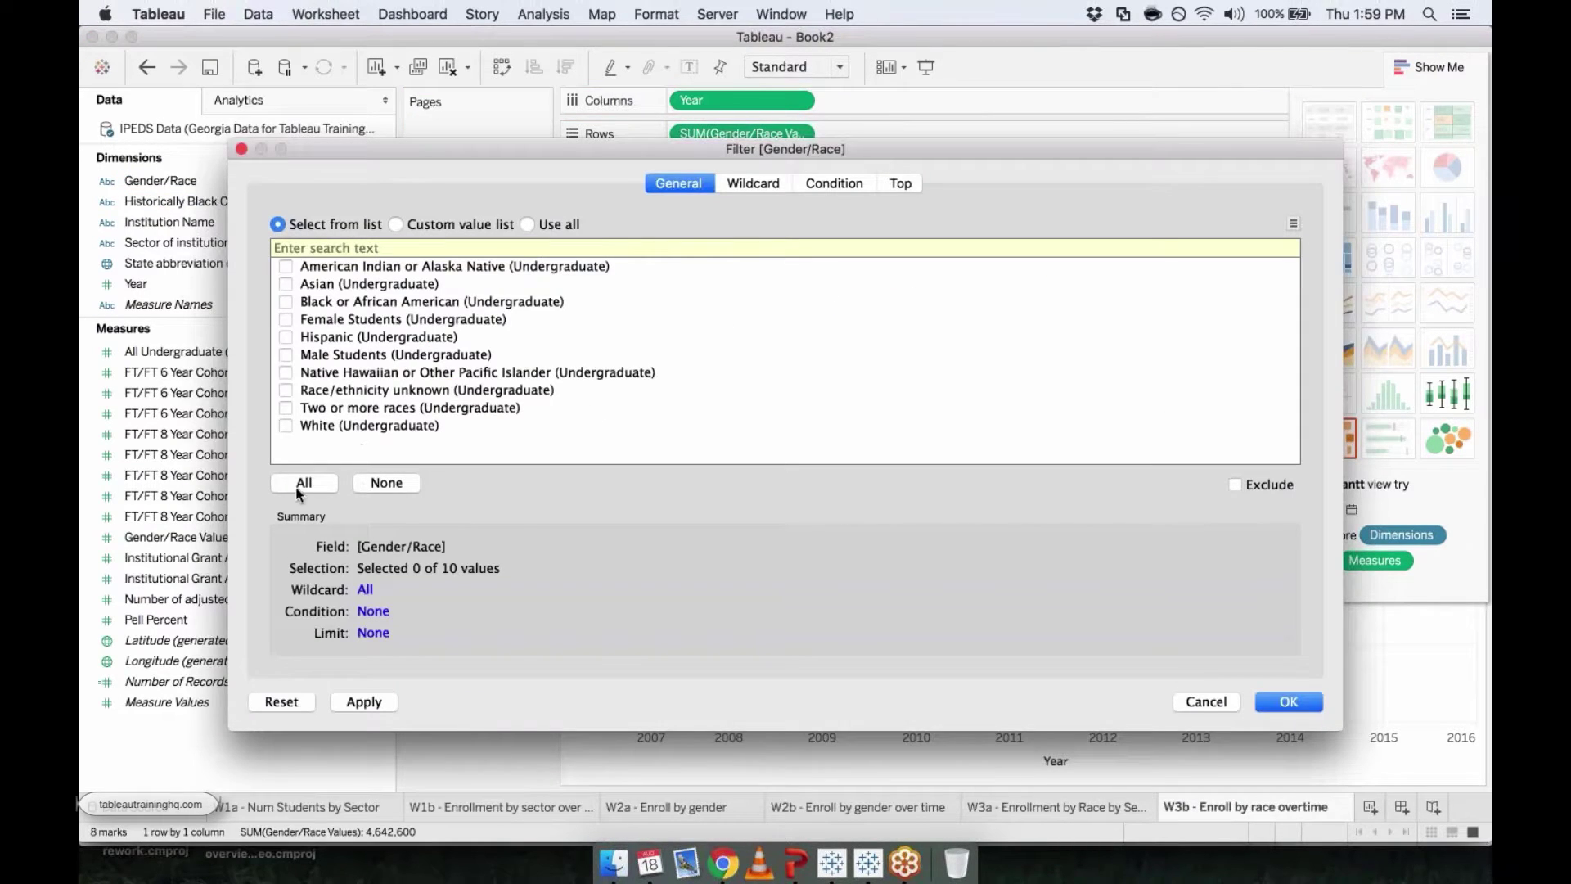
{"action": "left_click", "coordinate": [304, 483]}
{"action": "left_click", "coordinate": [287, 354]}
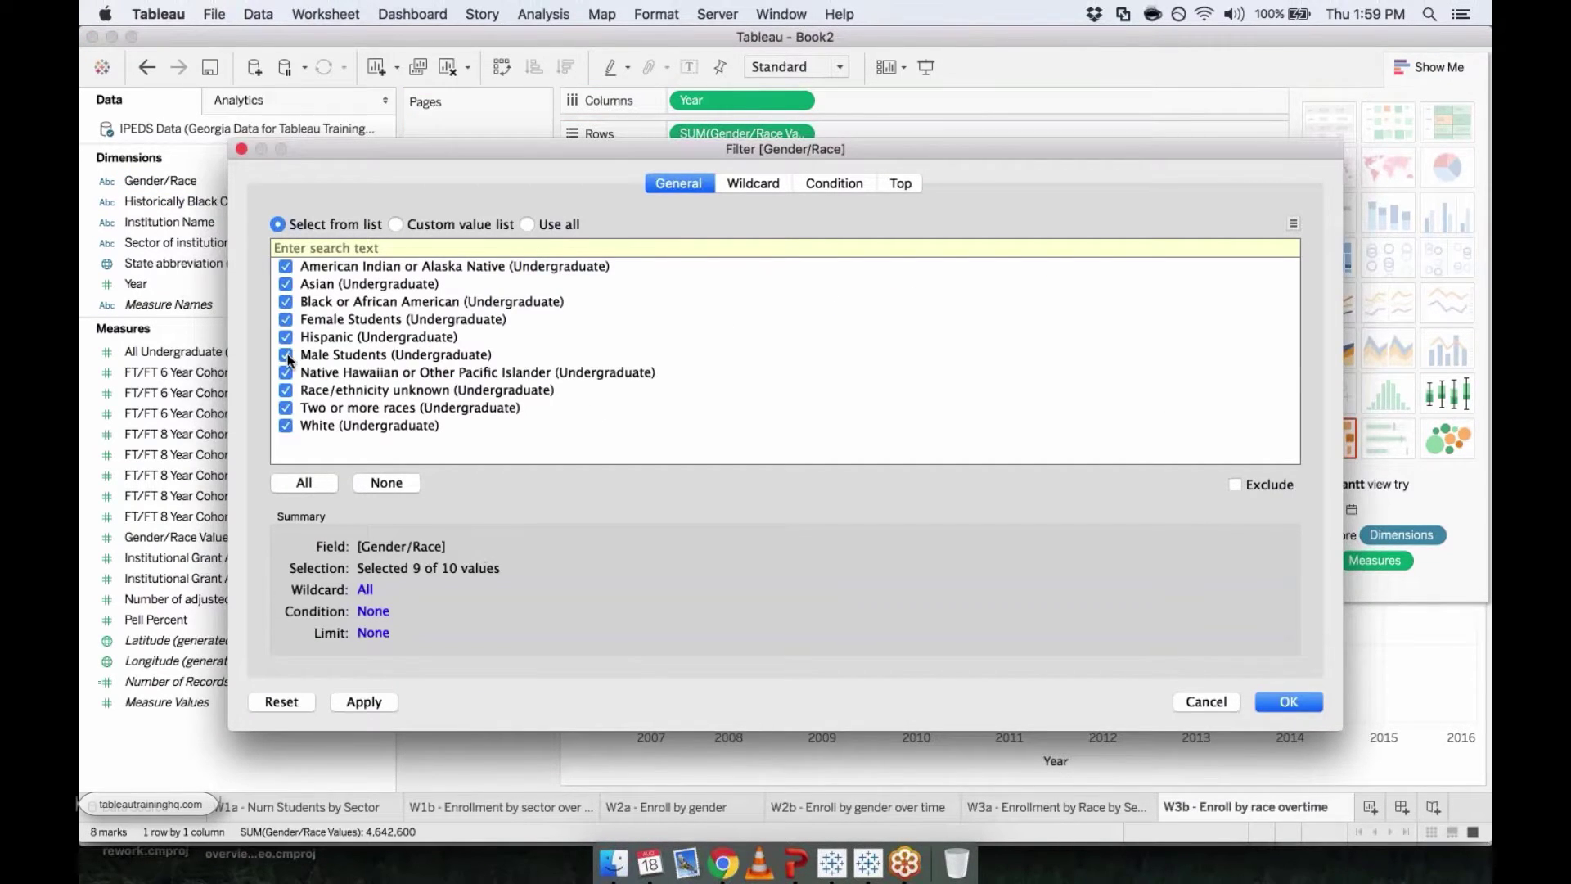
{"action": "left_click", "coordinate": [286, 319]}
{"action": "left_click", "coordinate": [1281, 705]}
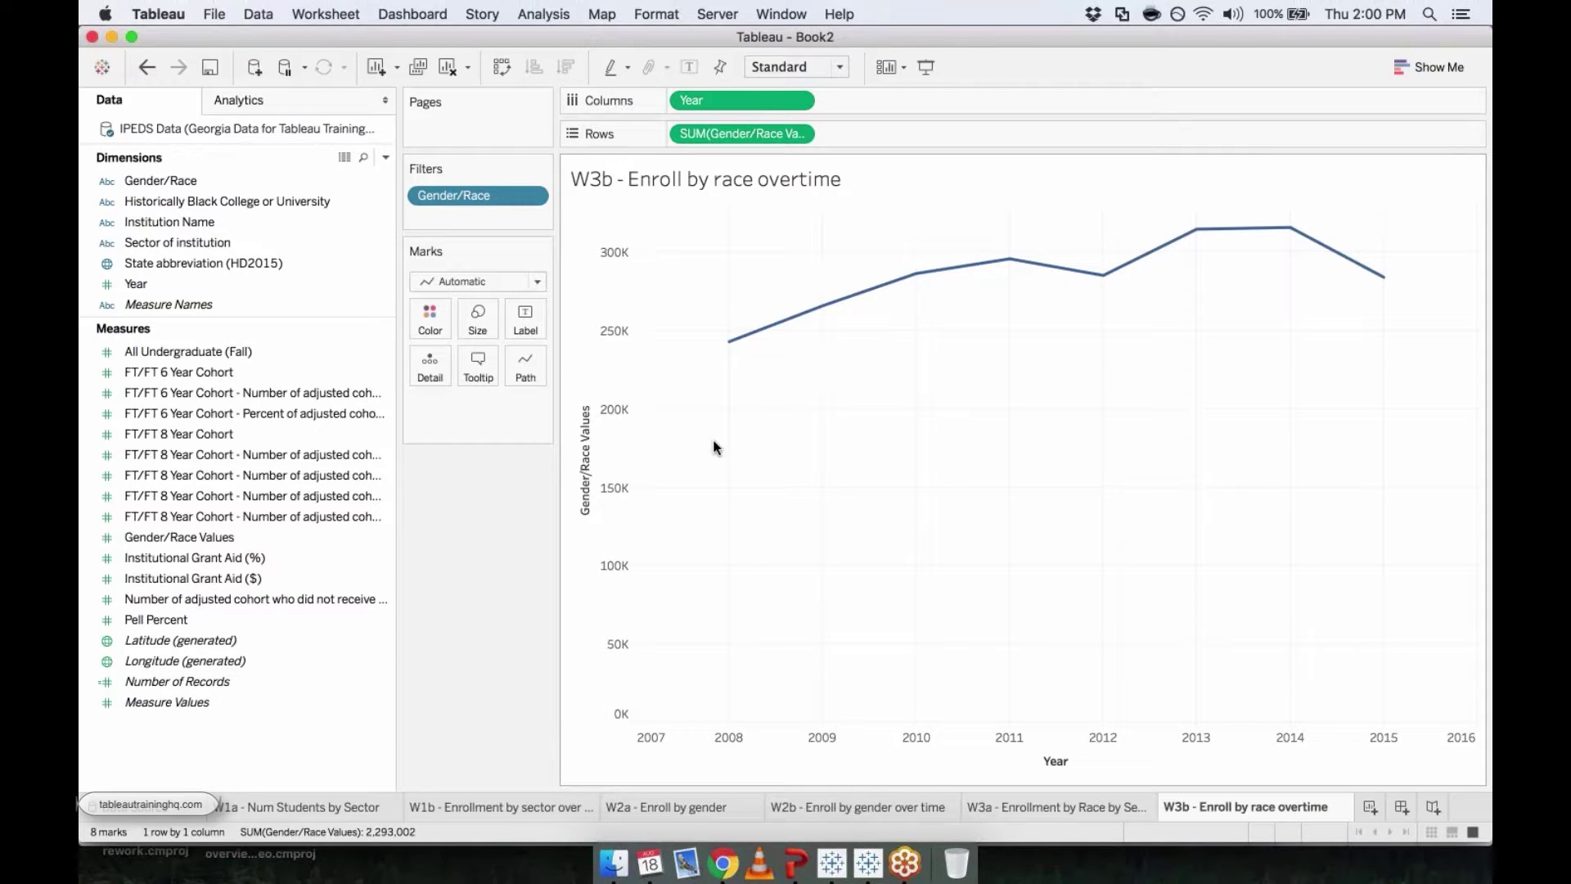
Split the enrollment line into separate lines colored by Gender/Race
{"action": "left_click", "coordinate": [181, 182]}
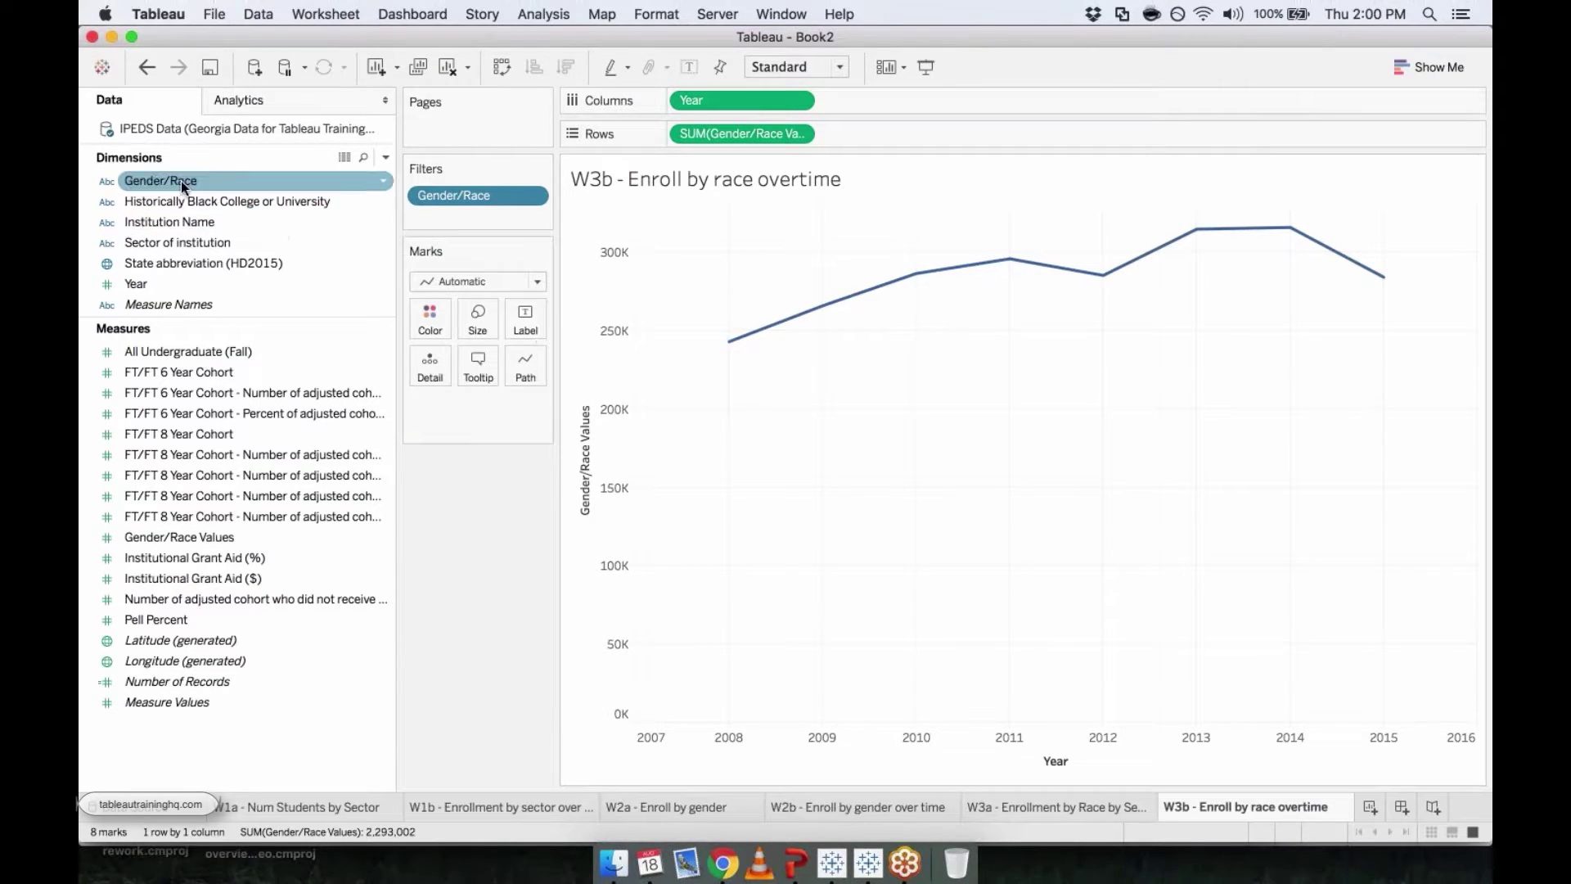
{"action": "left_click", "coordinate": [175, 179]}
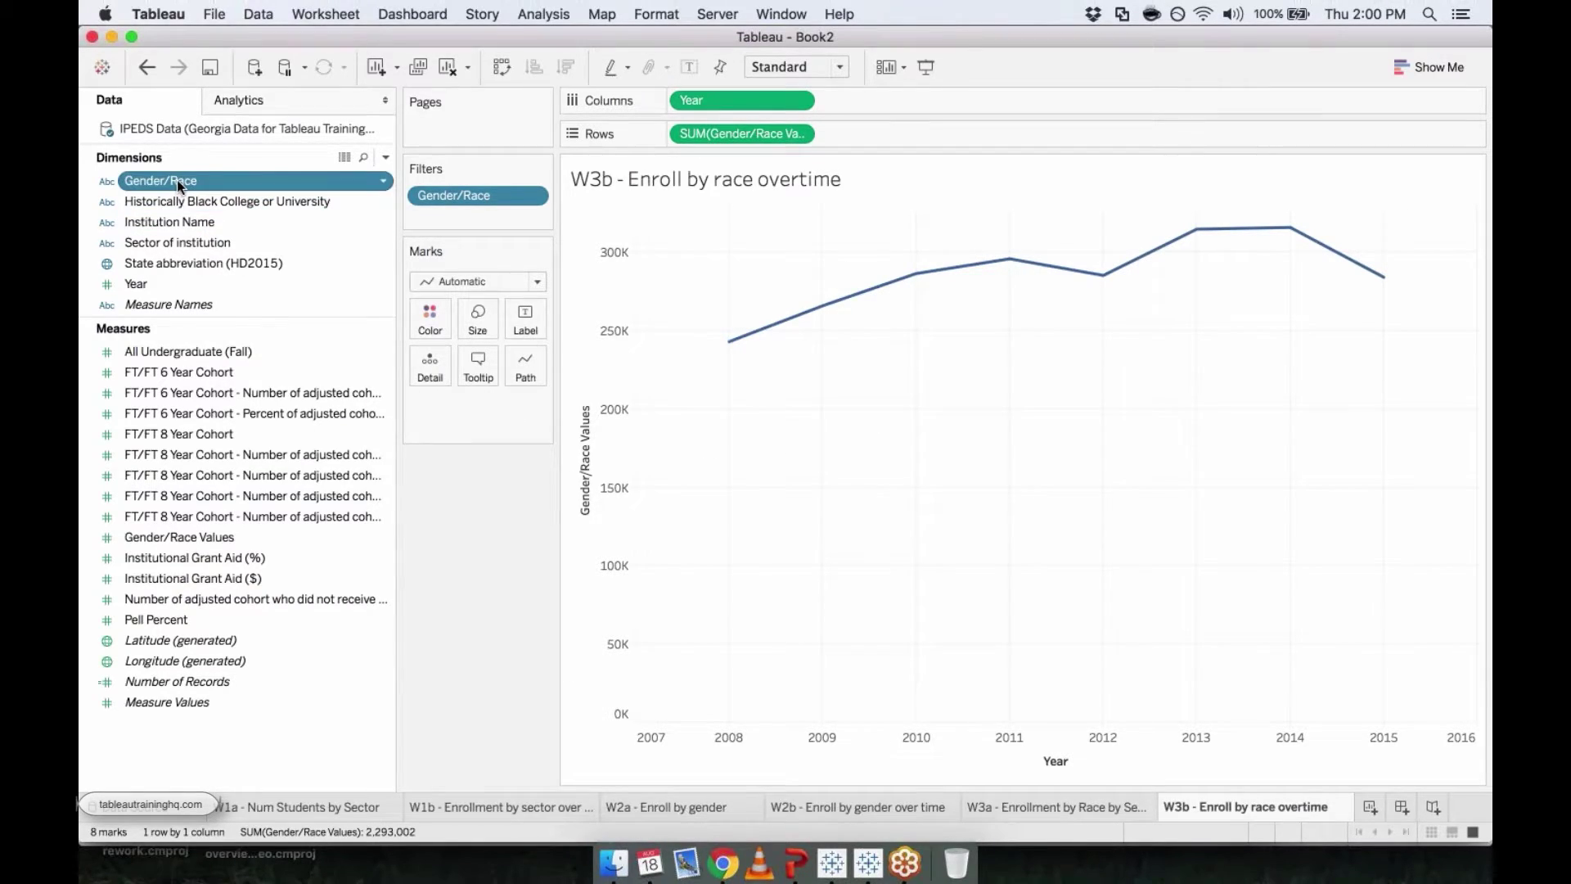
{"action": "left_click_drag", "start_coordinate": [177, 179], "coordinate": [433, 316]}
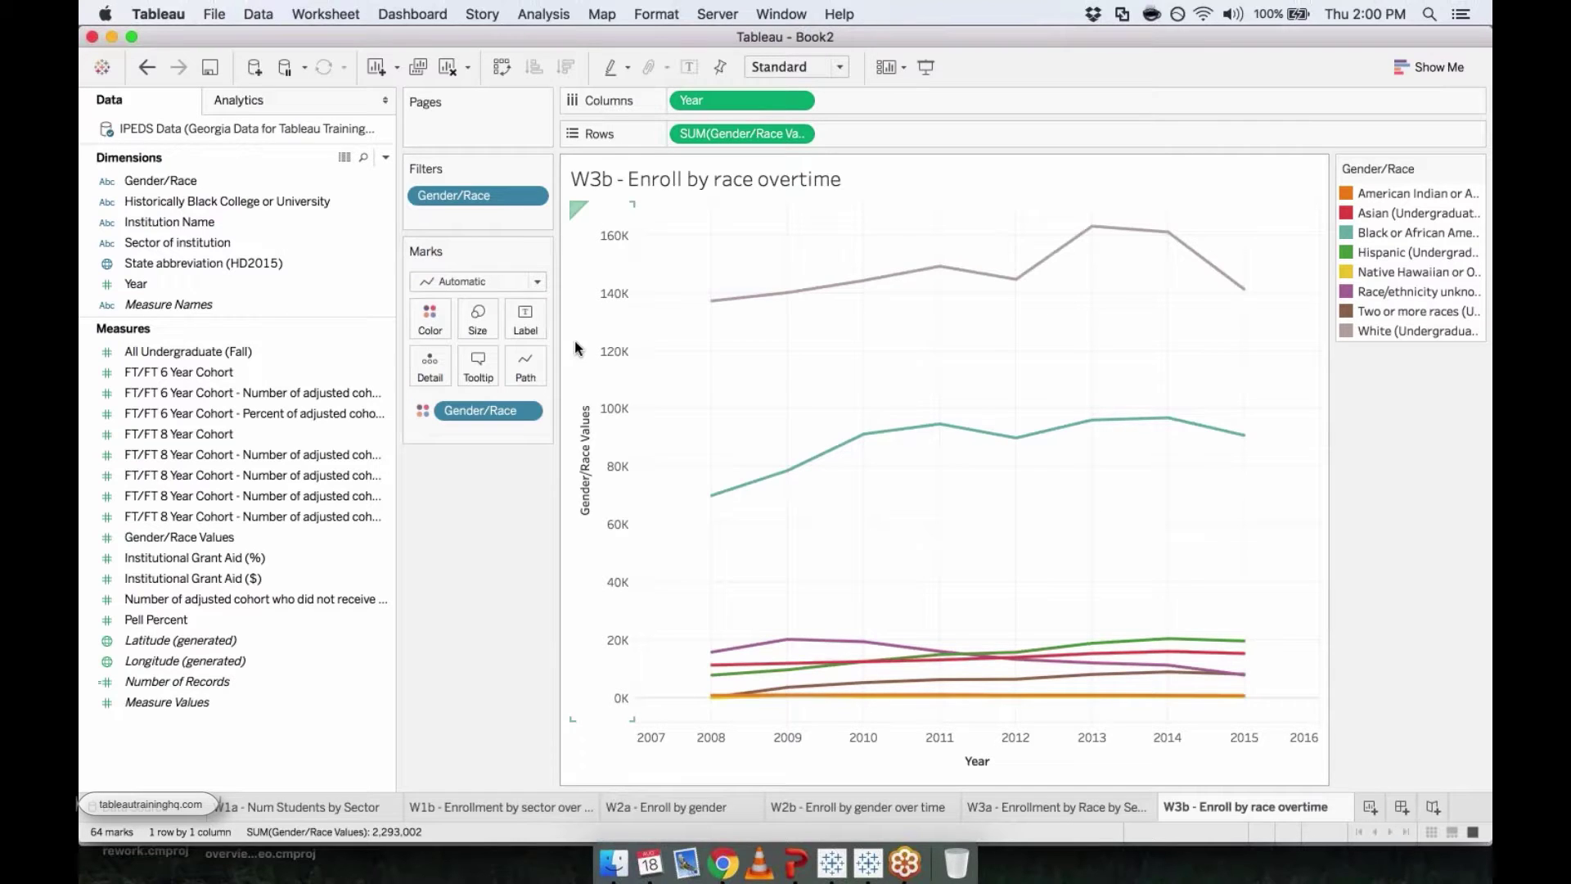
Examine the yearly values along the White, Black or African American, and Race/ethnicity unknown lines
{"action": "mouse_move", "coordinate": [813, 292]}
{"action": "mouse_move", "coordinate": [859, 287]}
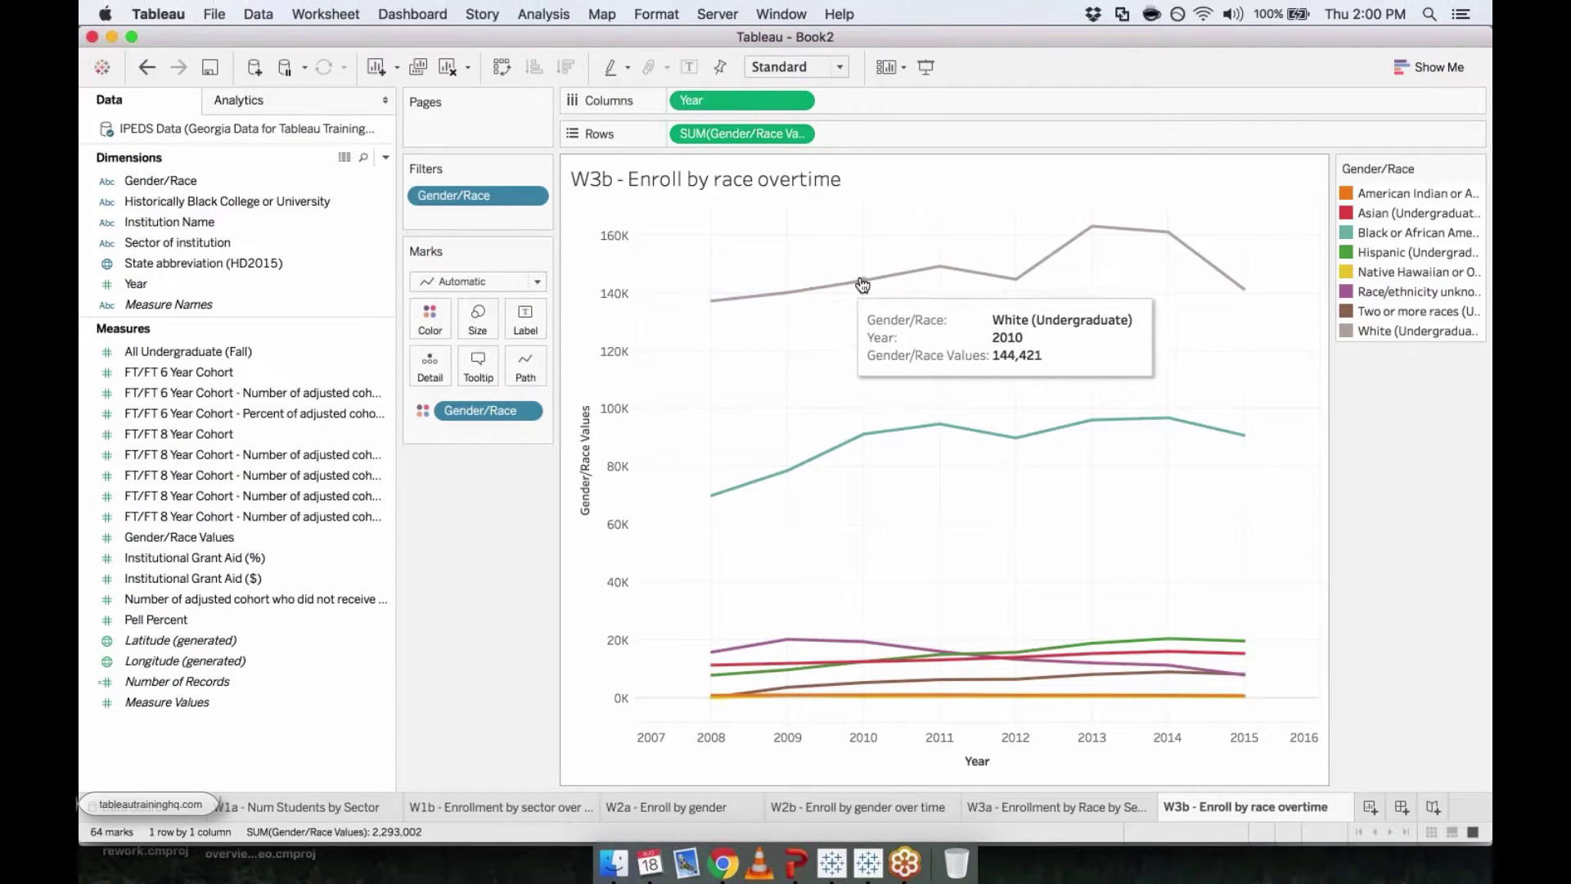
{"action": "mouse_move", "coordinate": [941, 270]}
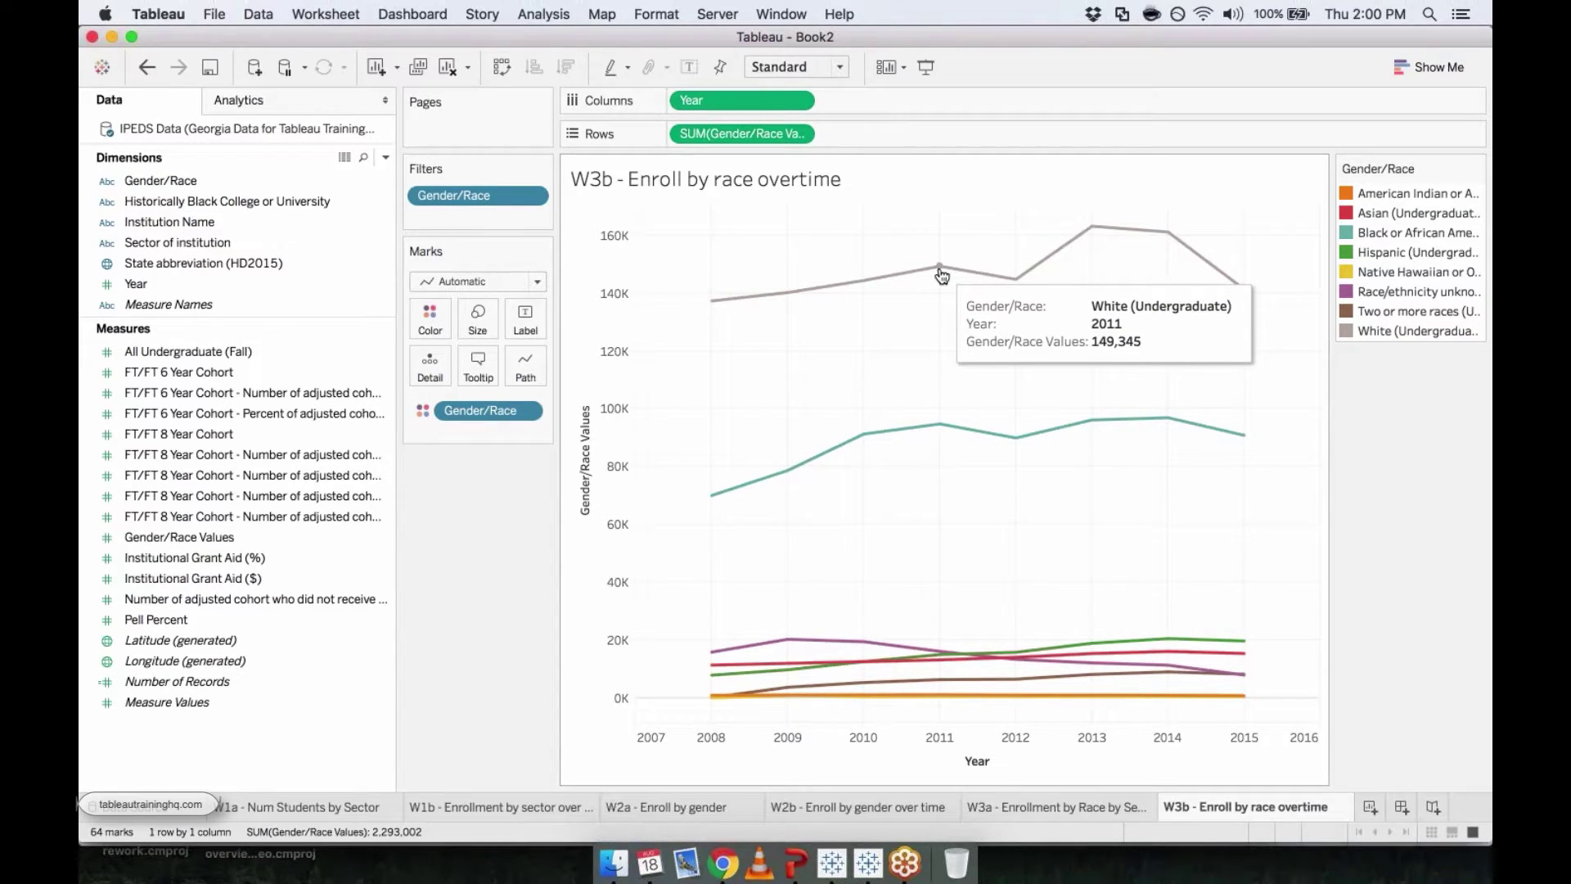
{"action": "mouse_move", "coordinate": [1007, 284]}
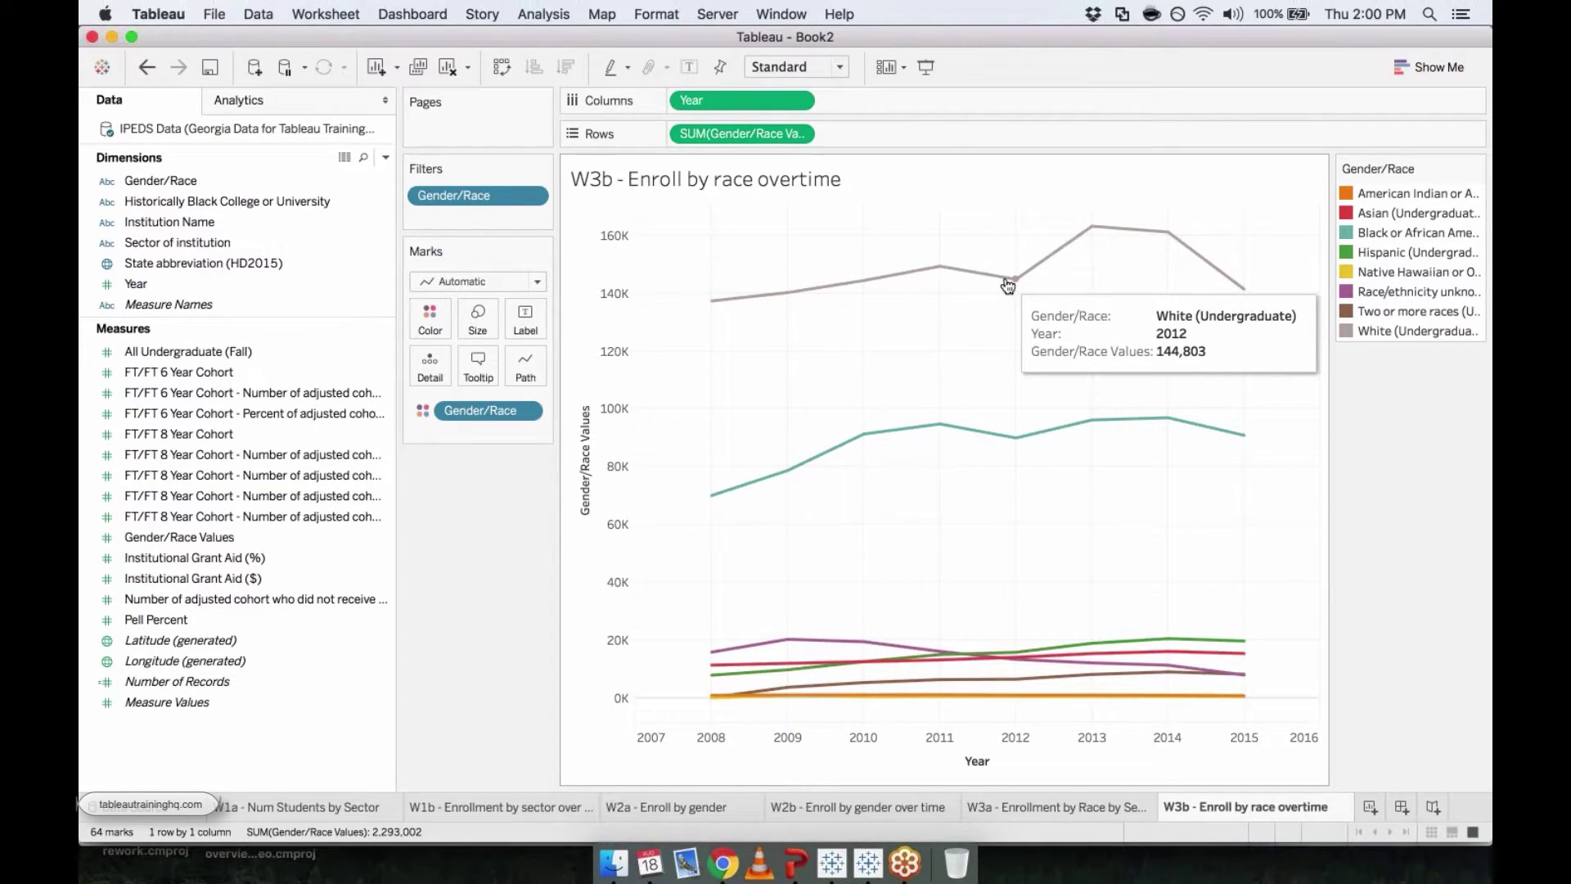
{"action": "mouse_move", "coordinate": [787, 470]}
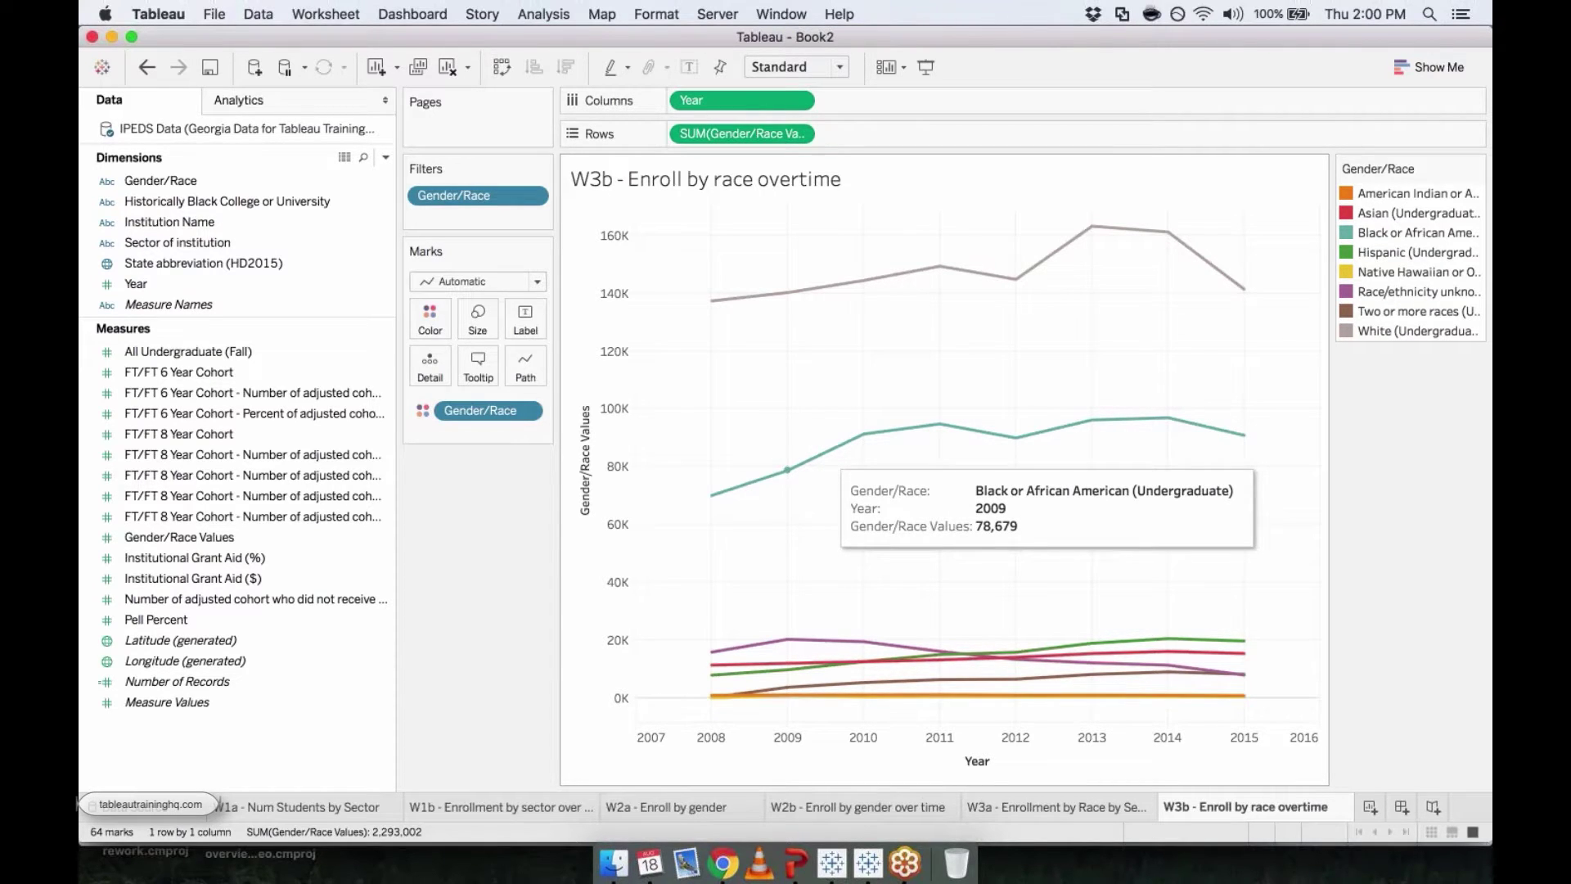
{"action": "mouse_move", "coordinate": [1137, 424]}
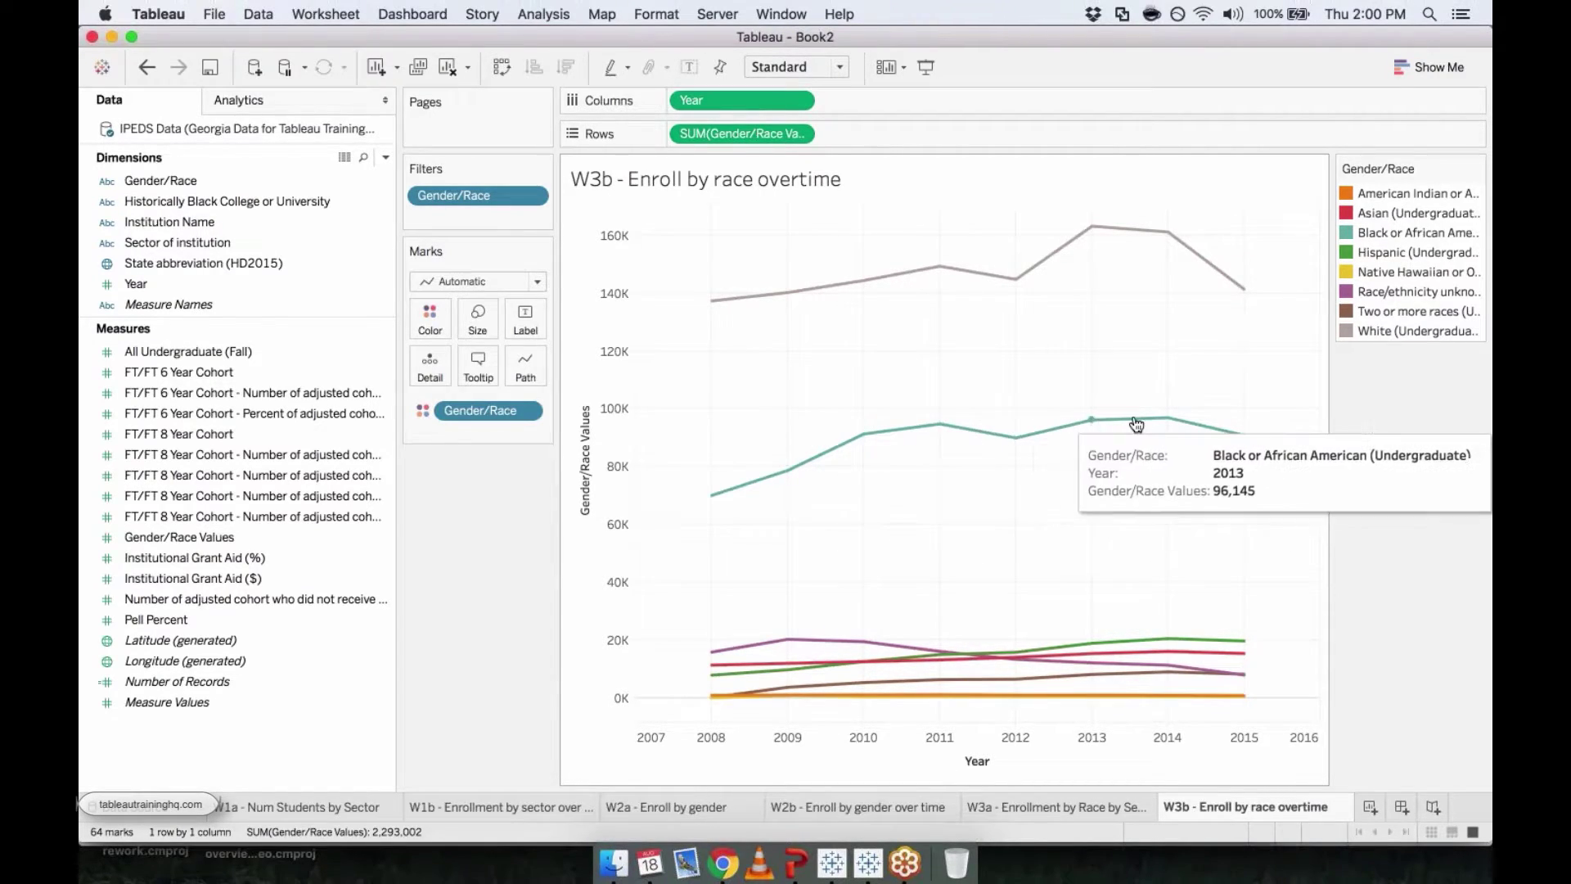
{"action": "mouse_move", "coordinate": [847, 651]}
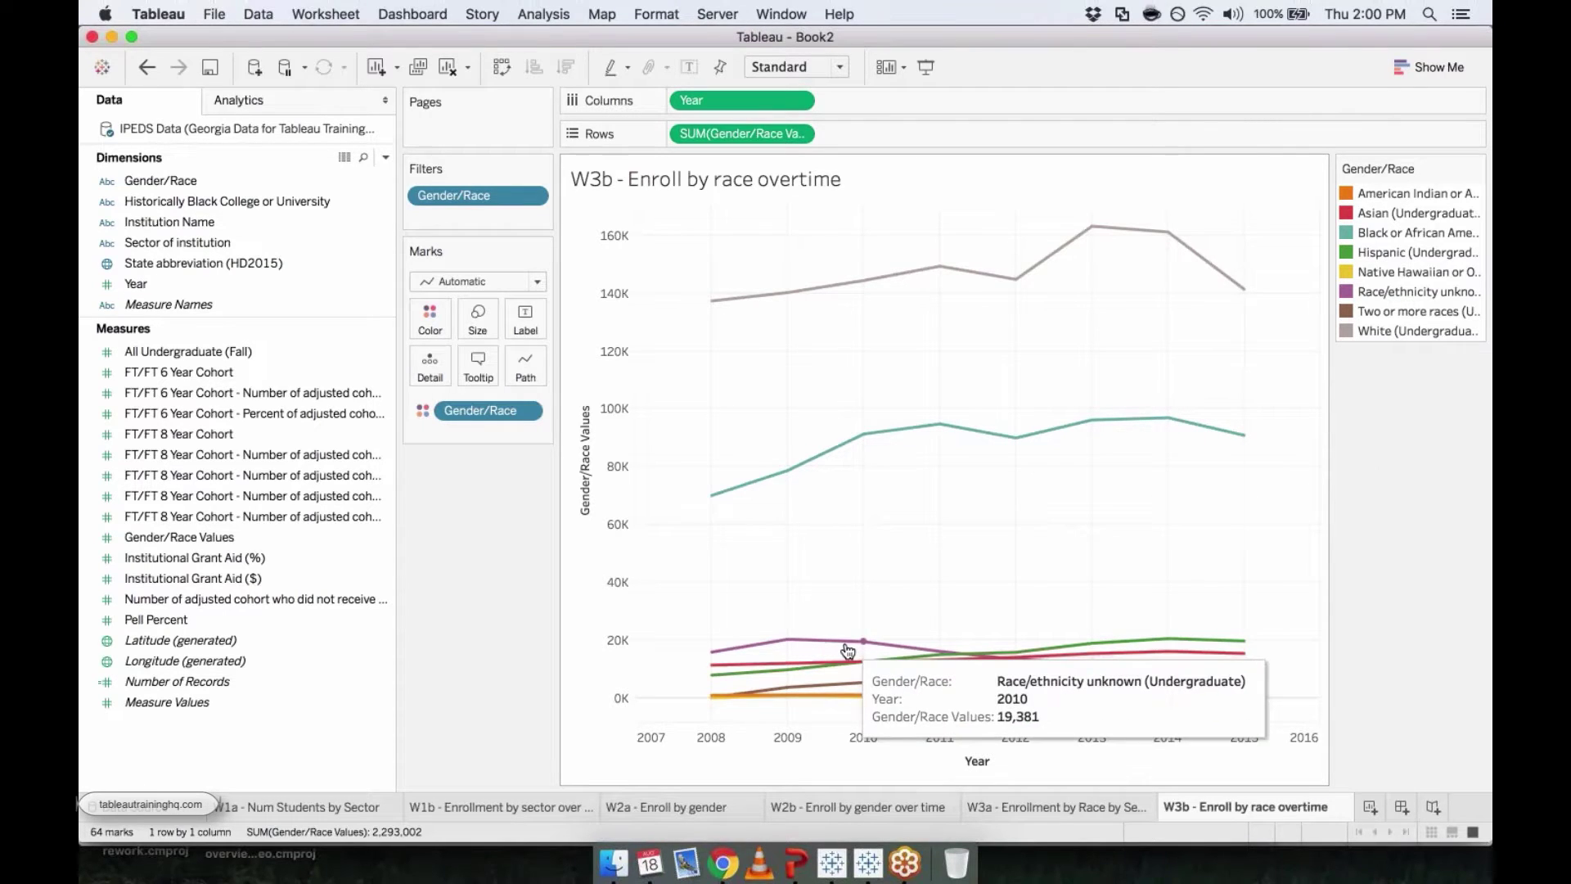
{"action": "mouse_move", "coordinate": [1238, 677]}
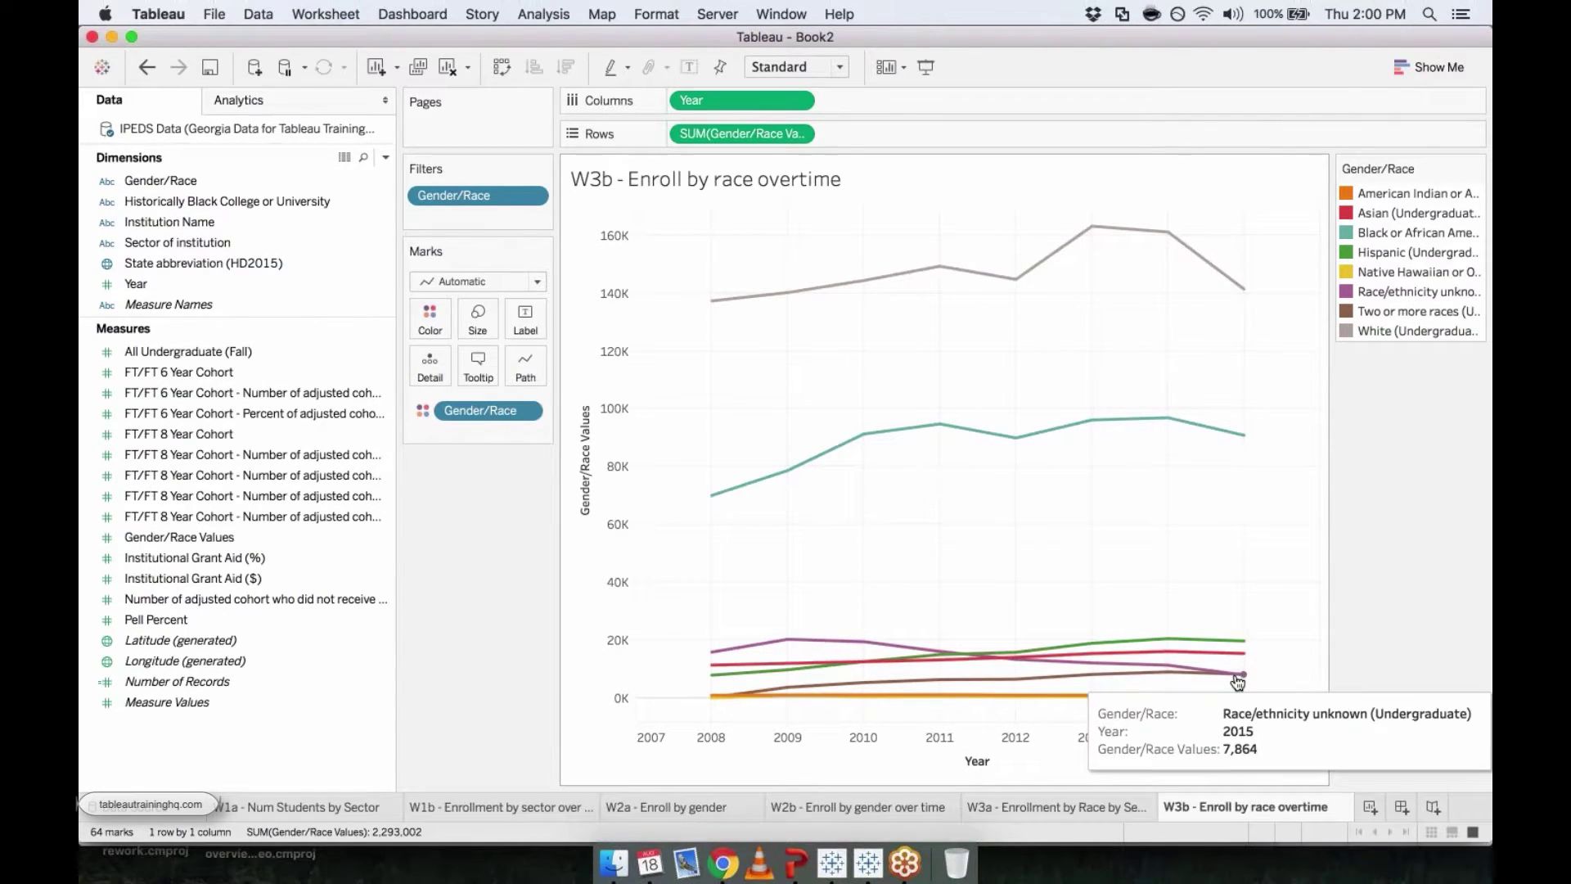
Edit the Gender/Race filter to exclude White (Undergraduate) and Black or African American (Undergraduate)
{"action": "mouse_move", "coordinate": [1016, 653]}
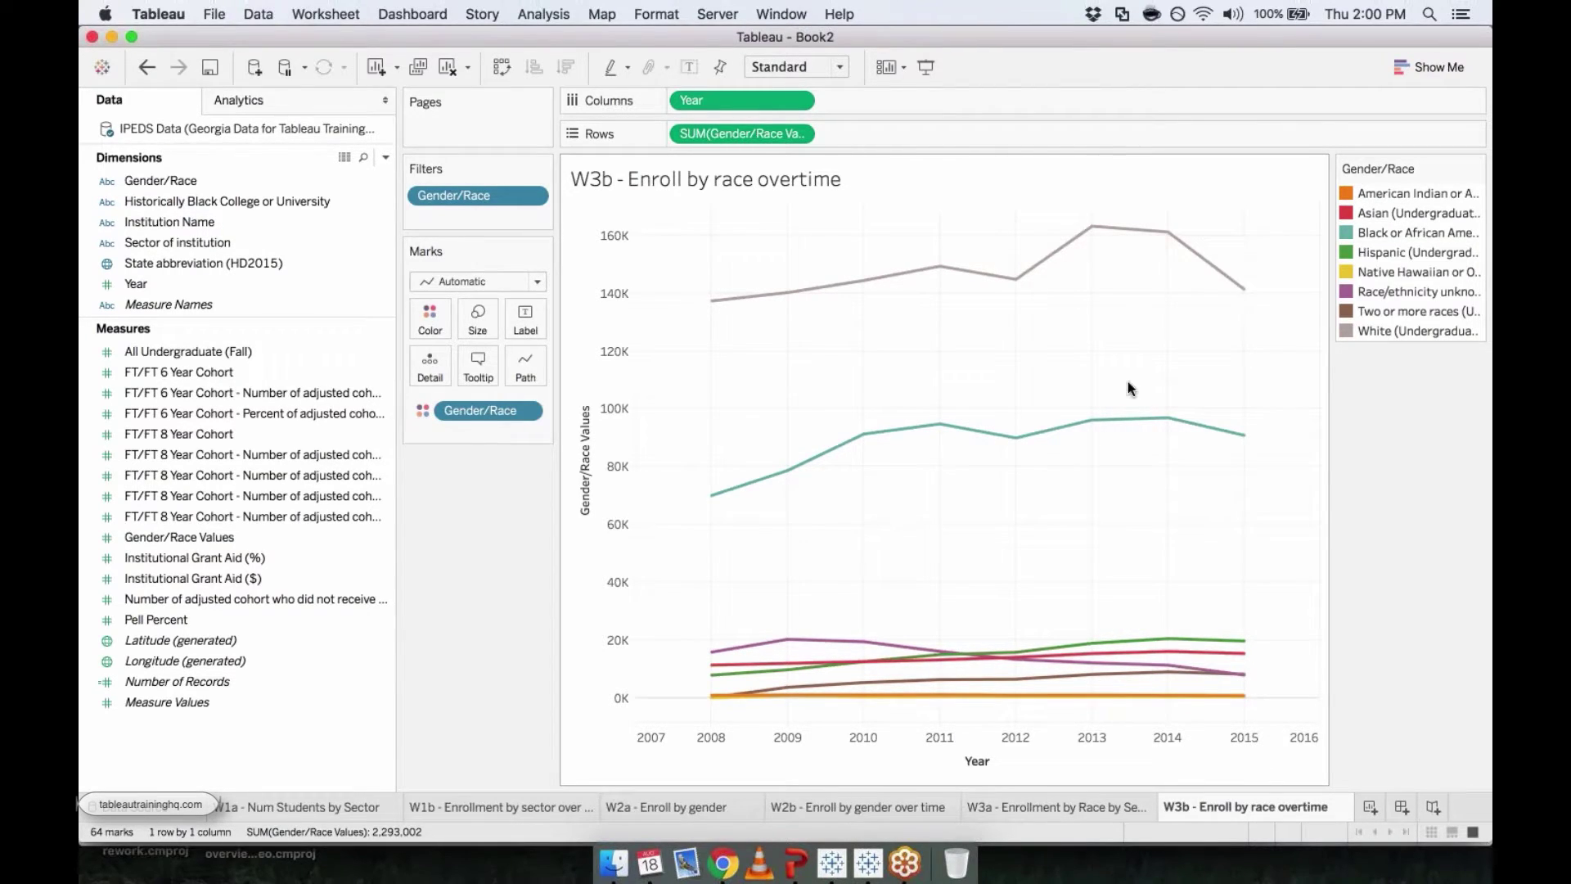
{"action": "mouse_move", "coordinate": [1093, 230]}
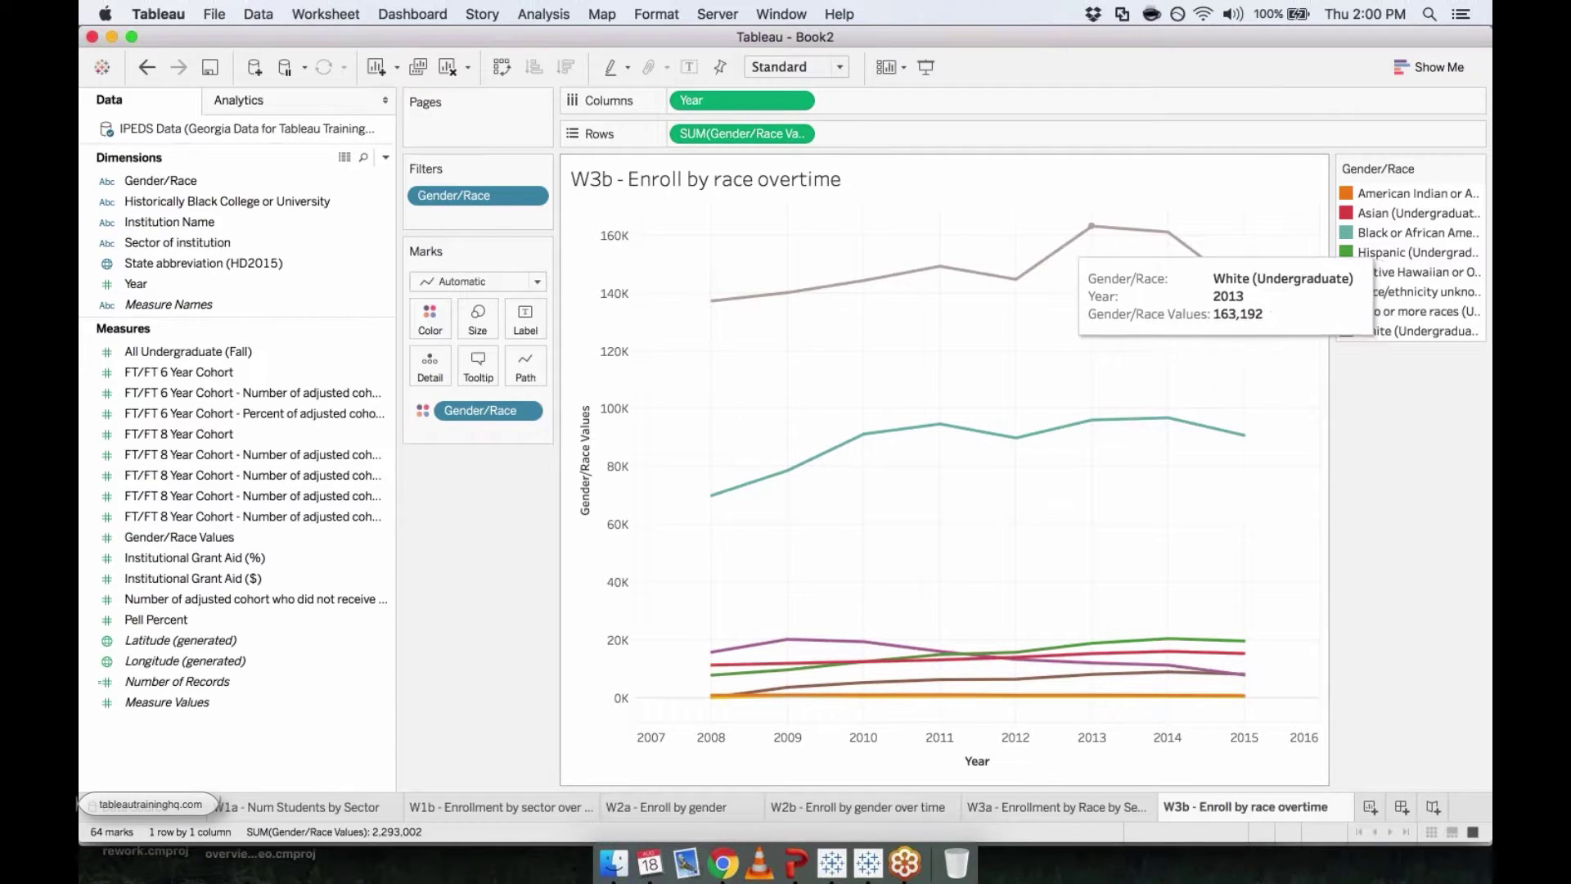
{"action": "right_click", "coordinate": [482, 197]}
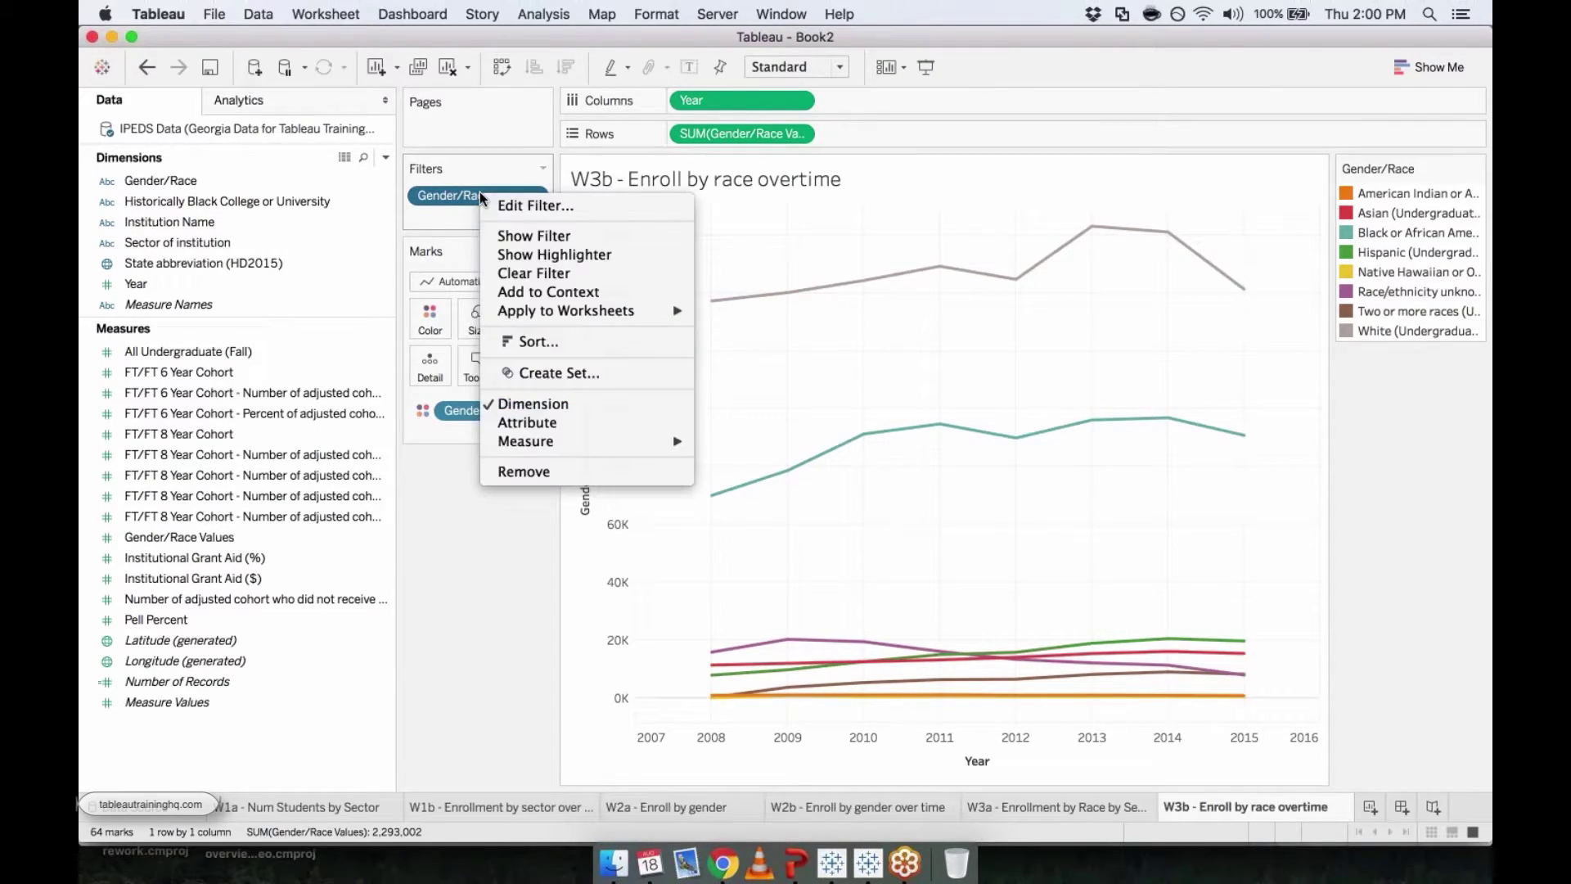
{"action": "left_click", "coordinate": [518, 203]}
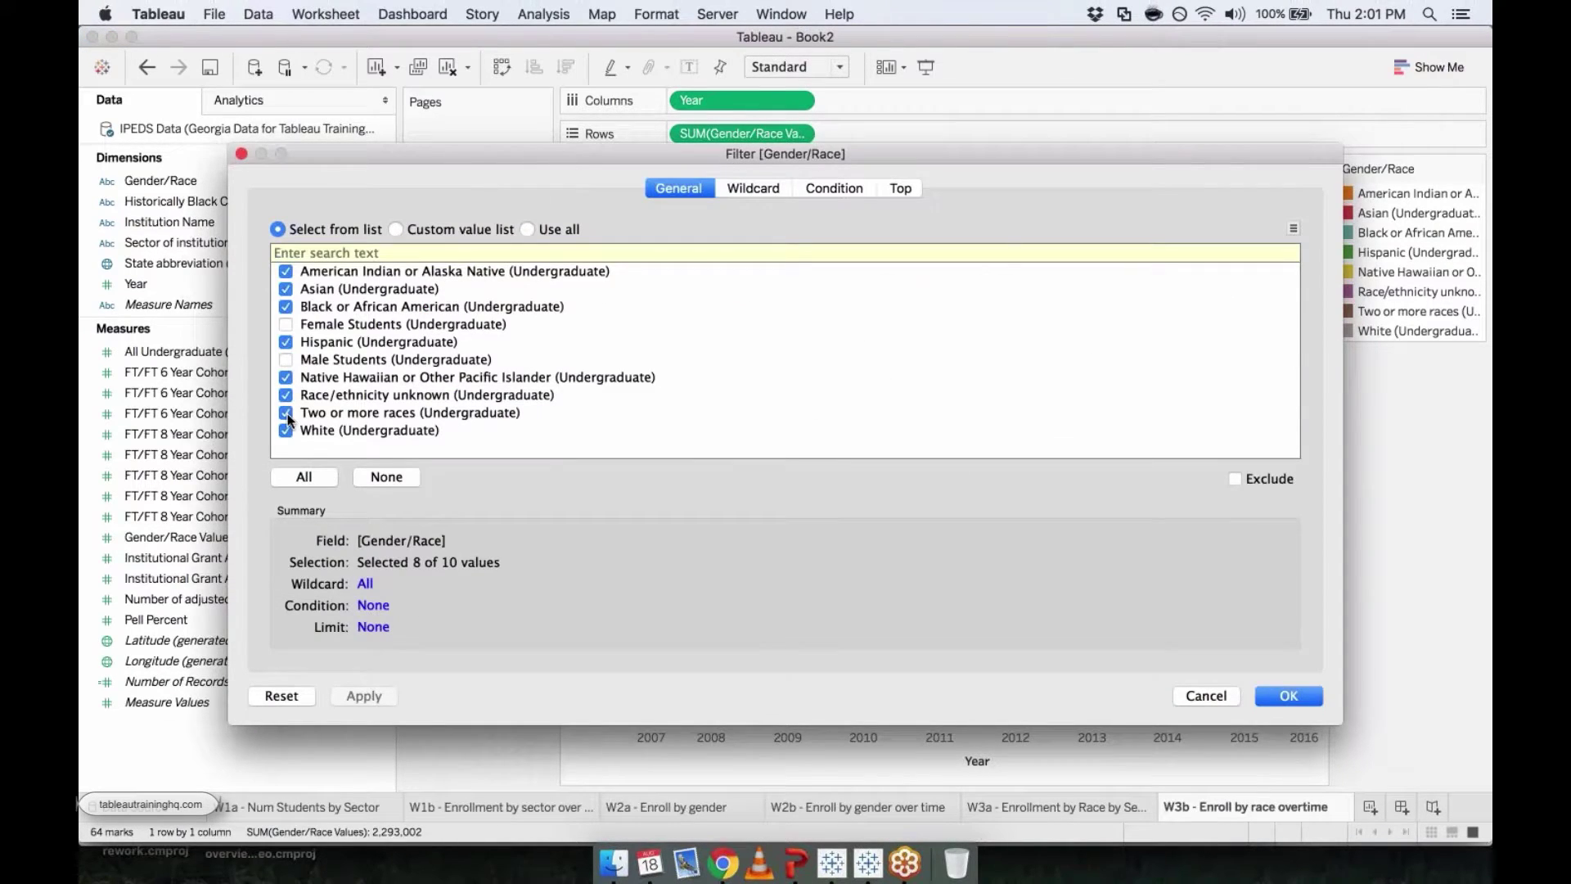
{"action": "left_click", "coordinate": [285, 430]}
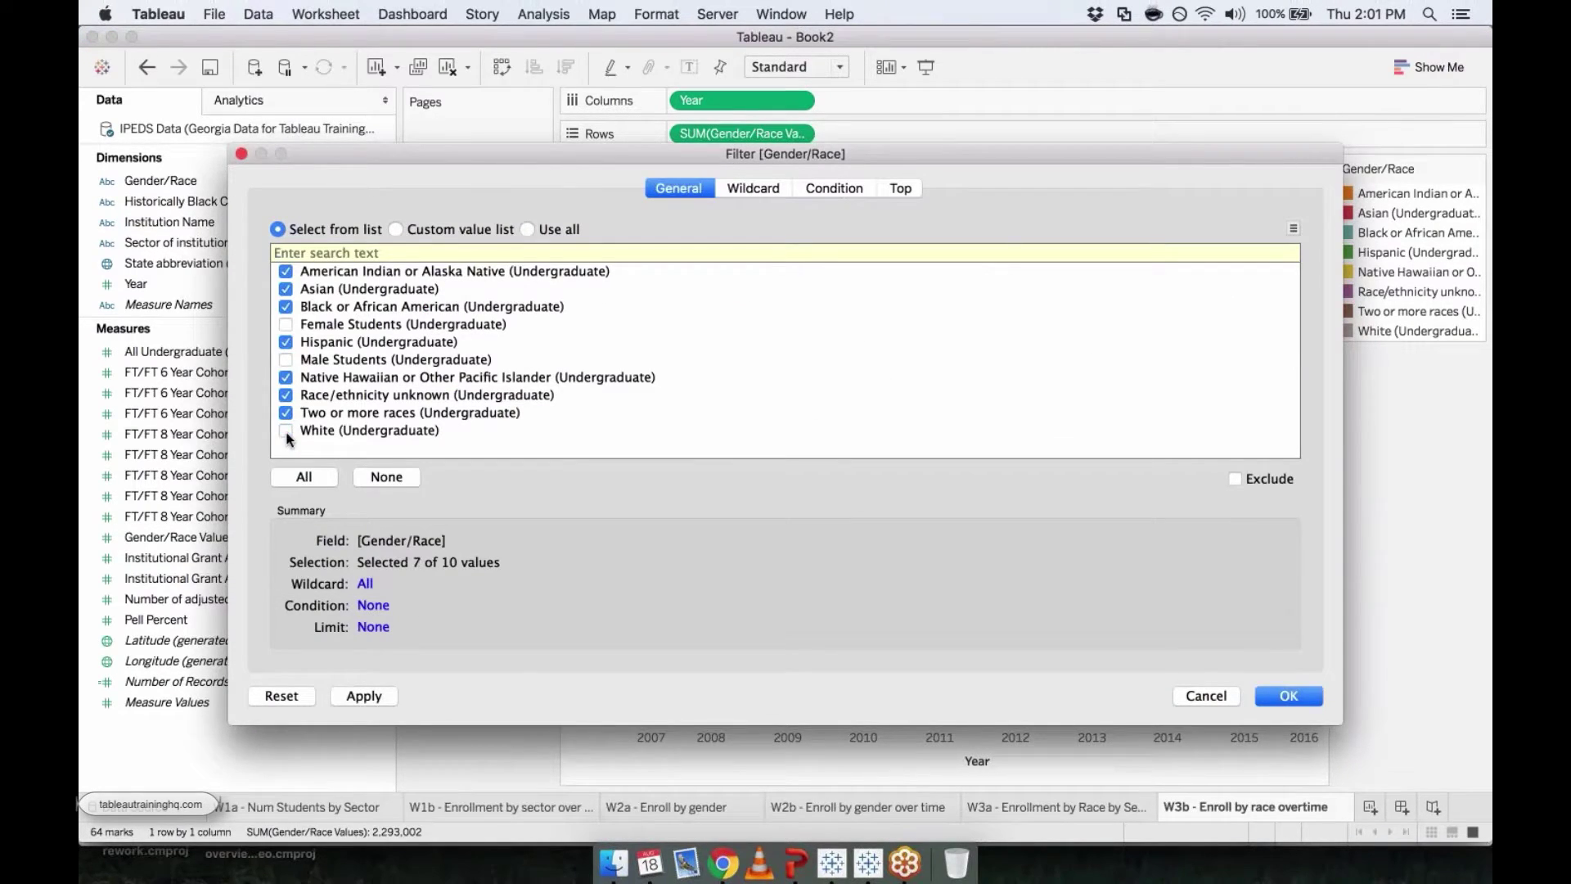
{"action": "left_click", "coordinate": [287, 307]}
{"action": "left_click", "coordinate": [1286, 696]}
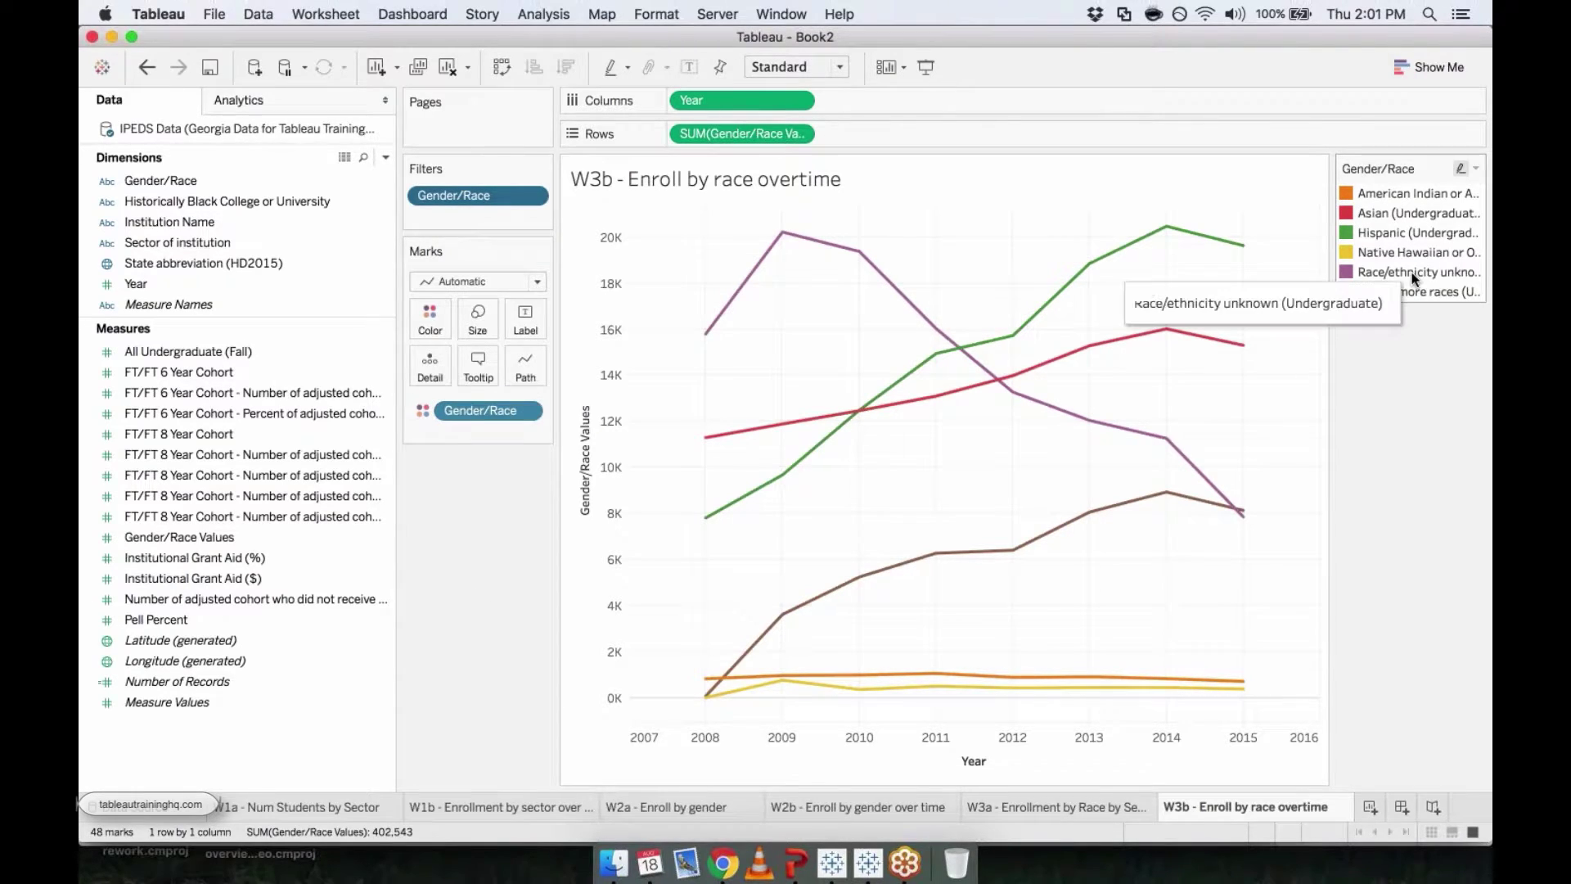
Examine the yearly values along the Race/ethnicity unknown, Two or more races, Asian and Hispanic lines
{"action": "mouse_move", "coordinate": [803, 251]}
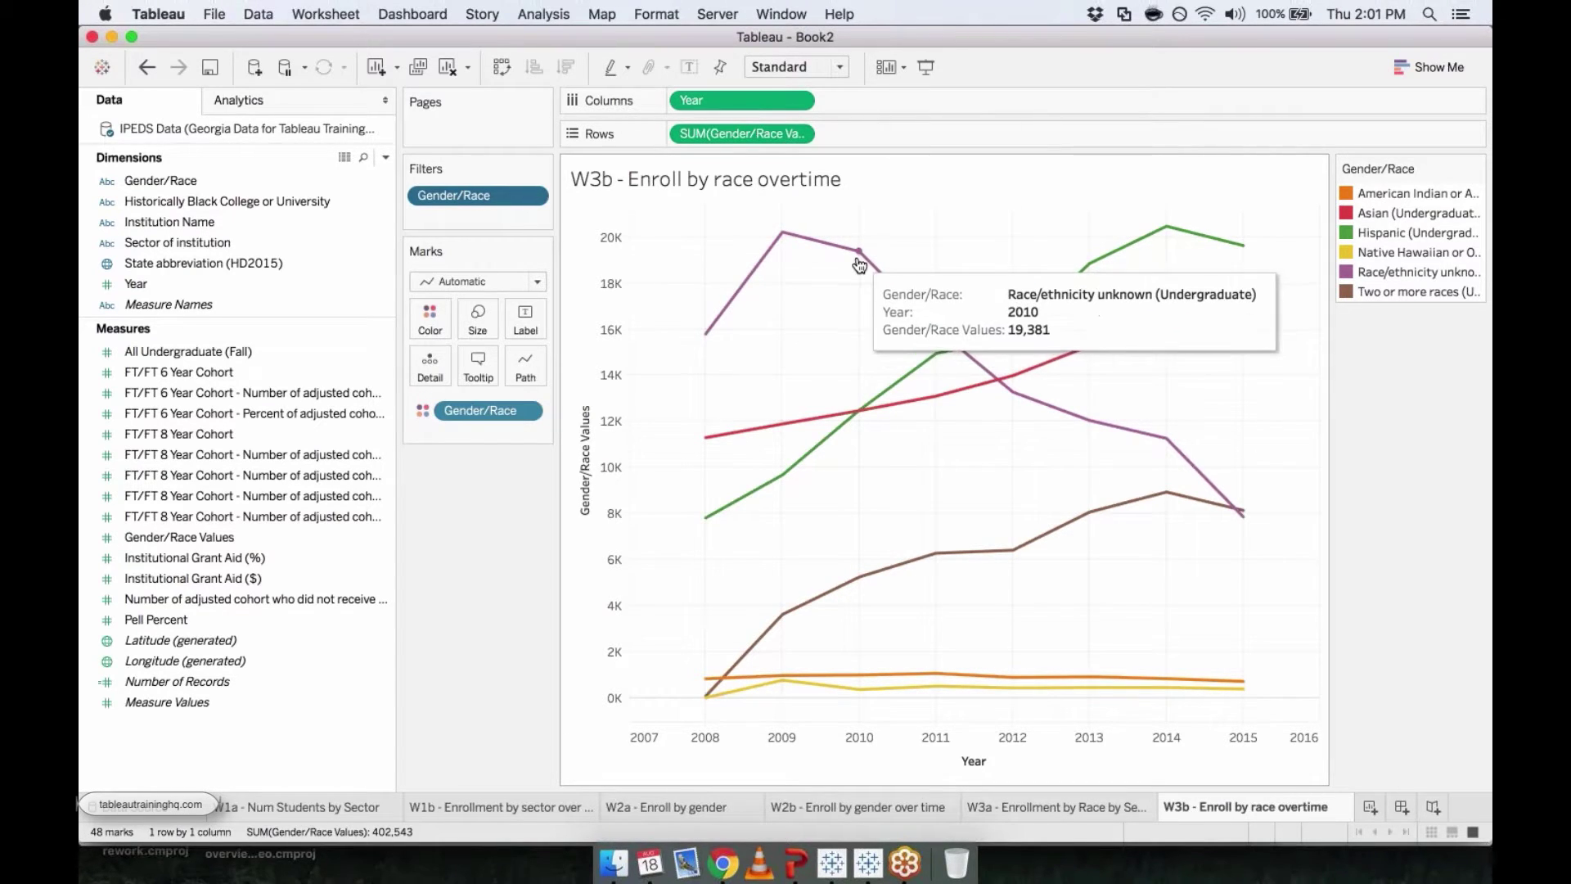
{"action": "mouse_move", "coordinate": [1052, 415]}
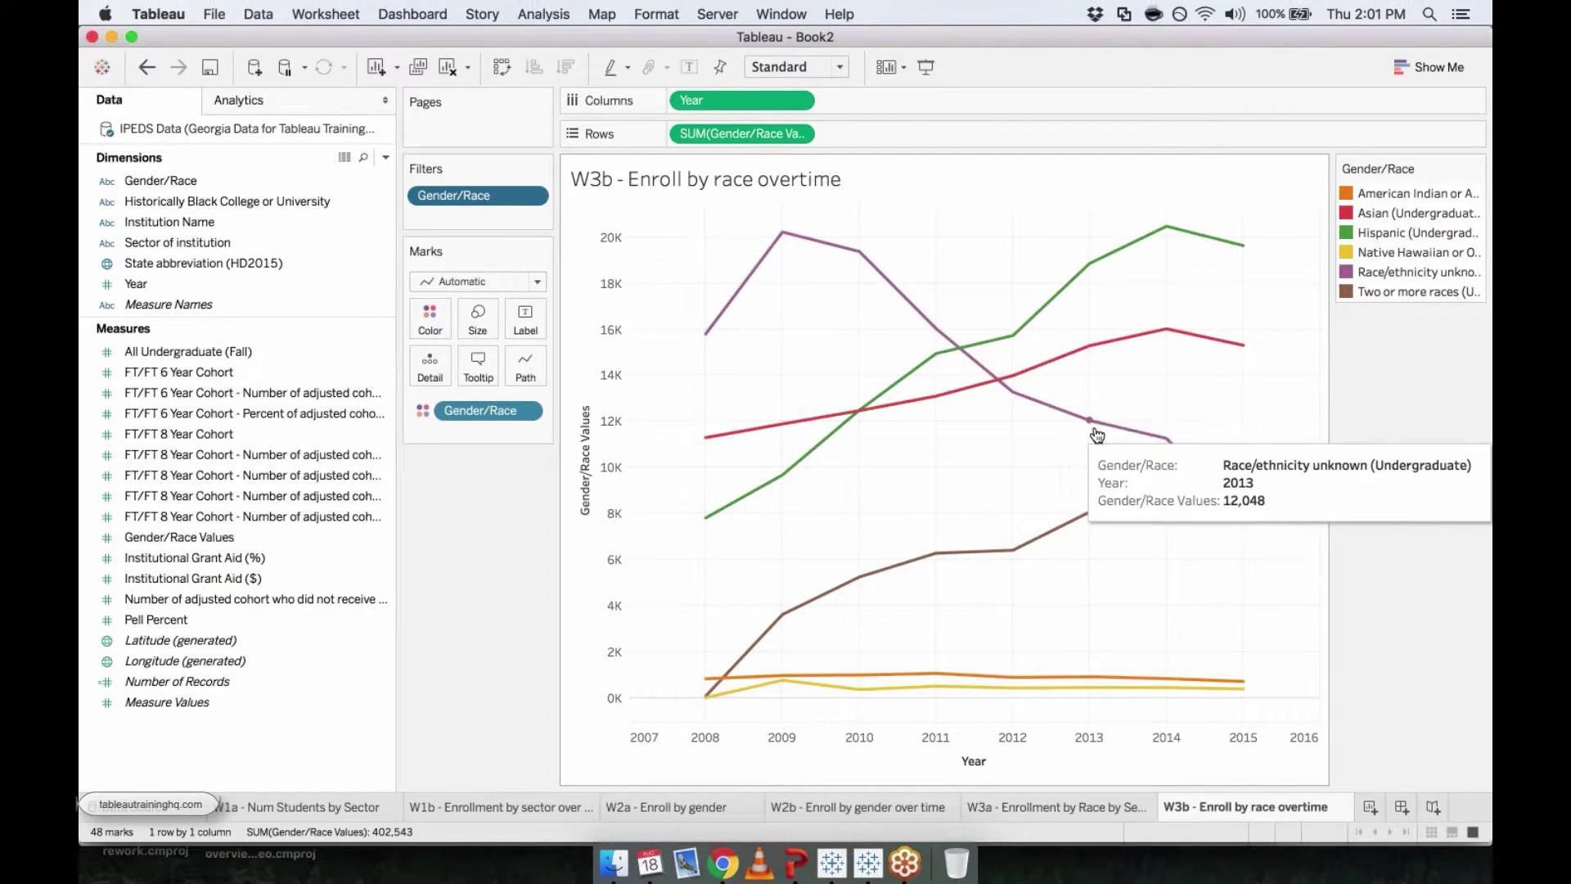
{"action": "mouse_move", "coordinate": [1241, 509]}
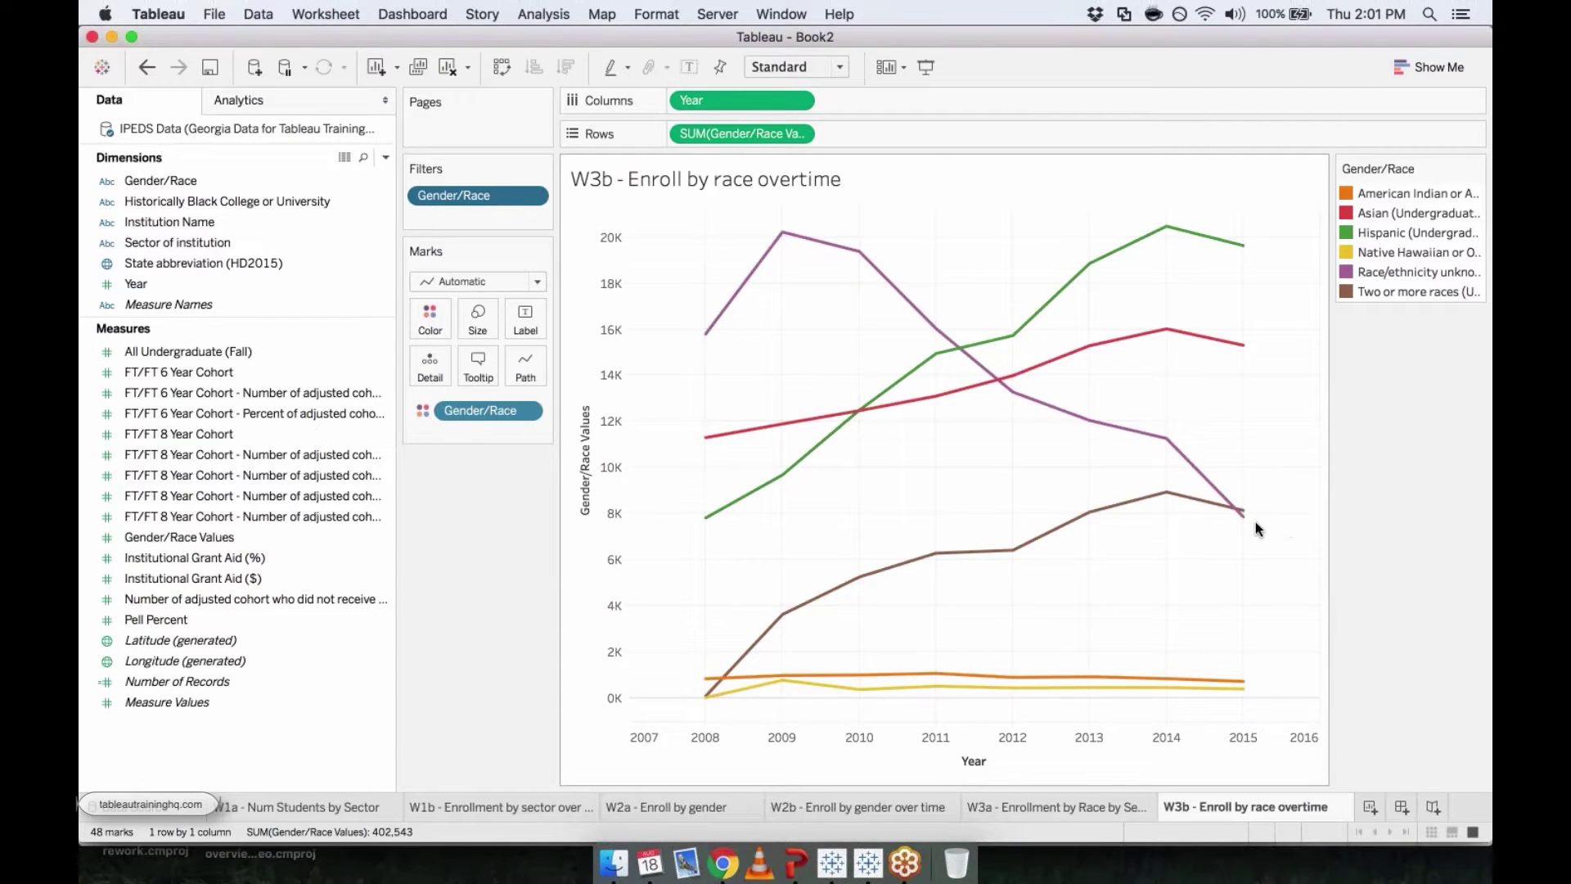
{"action": "mouse_move", "coordinate": [1167, 457]}
{"action": "mouse_move", "coordinate": [782, 614]}
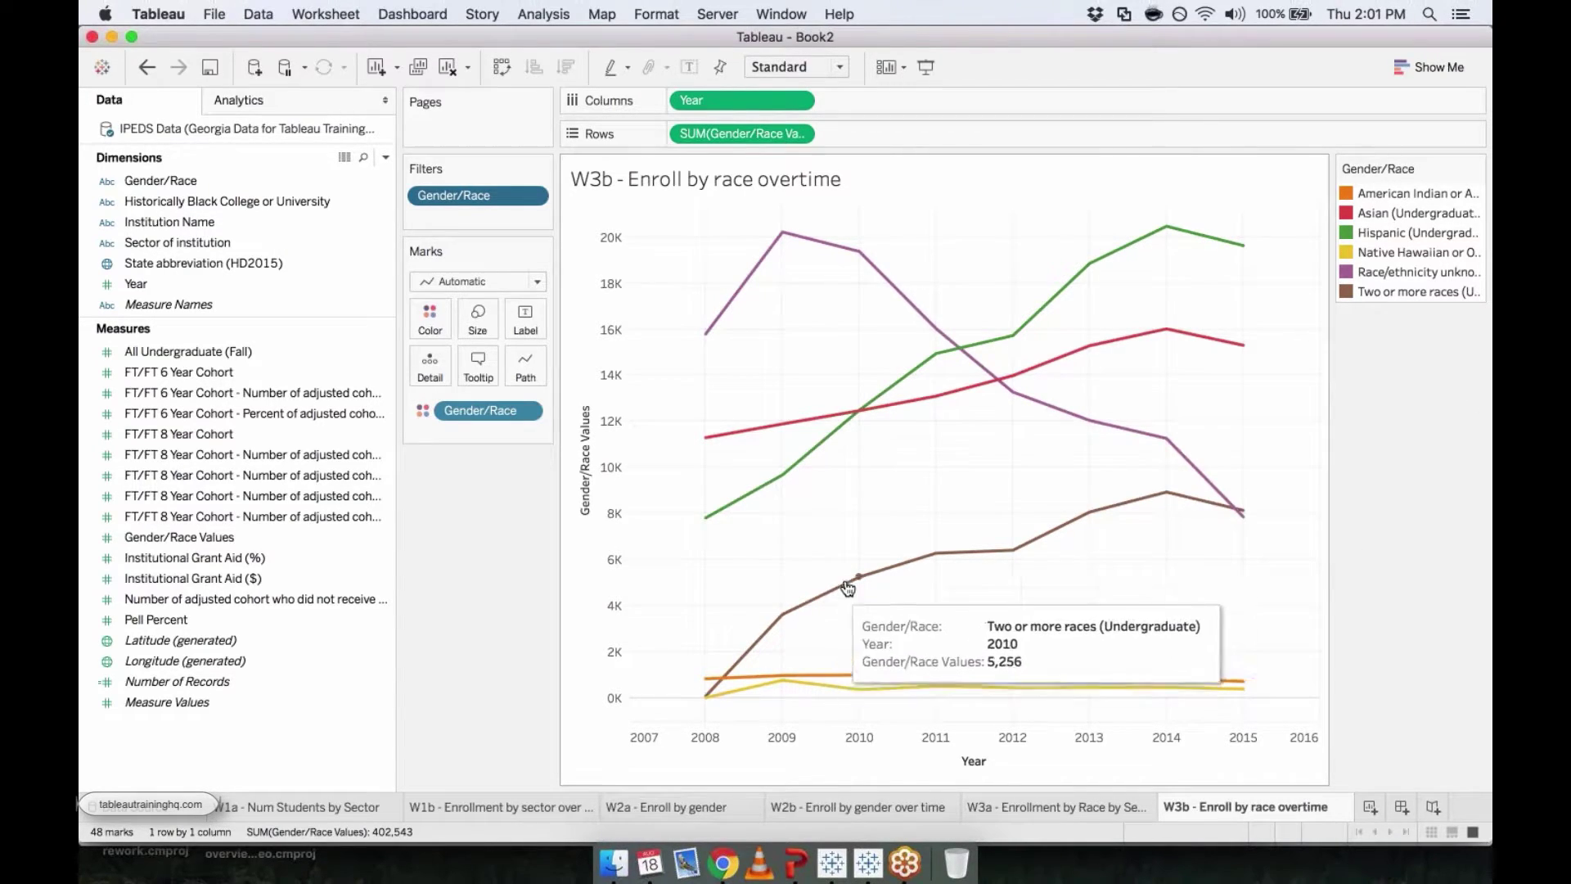
{"action": "mouse_move", "coordinate": [1044, 550]}
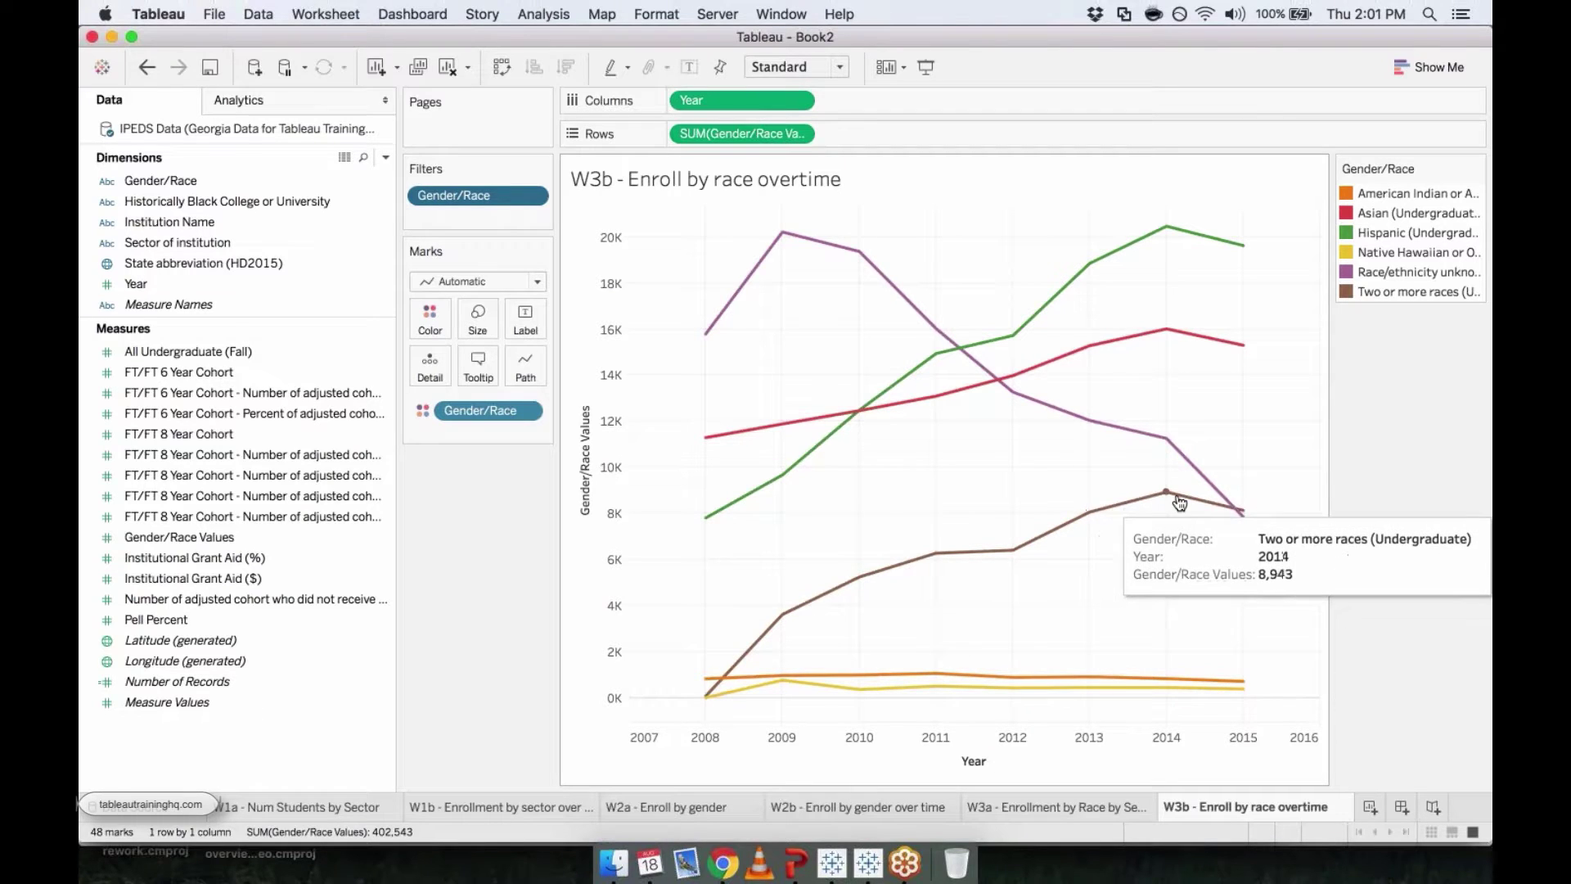
{"action": "mouse_move", "coordinate": [725, 440]}
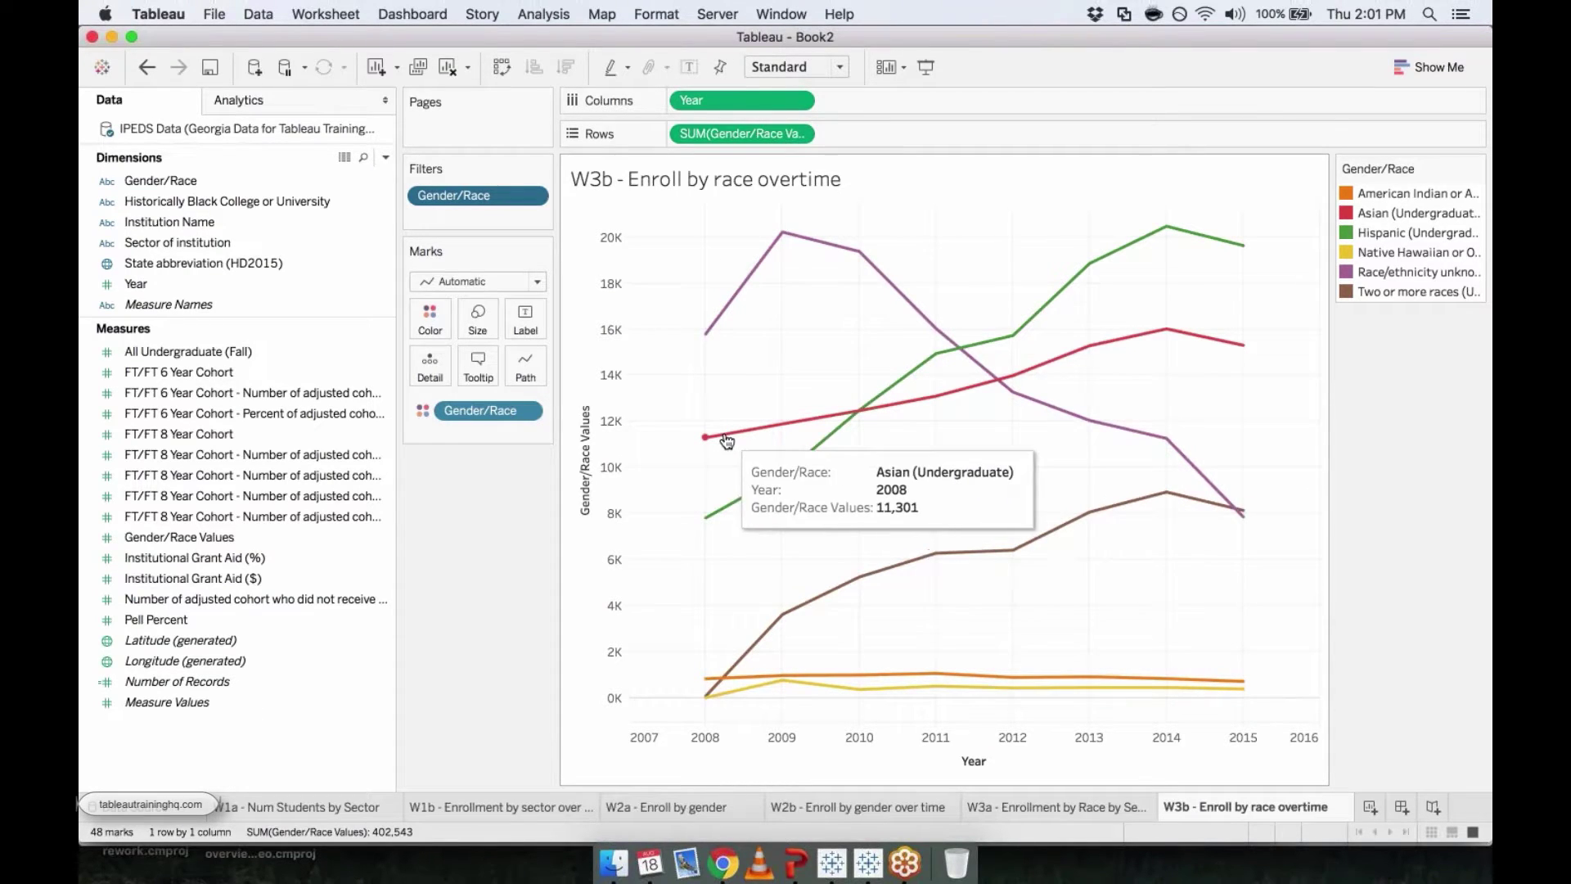
{"action": "mouse_move", "coordinate": [814, 455]}
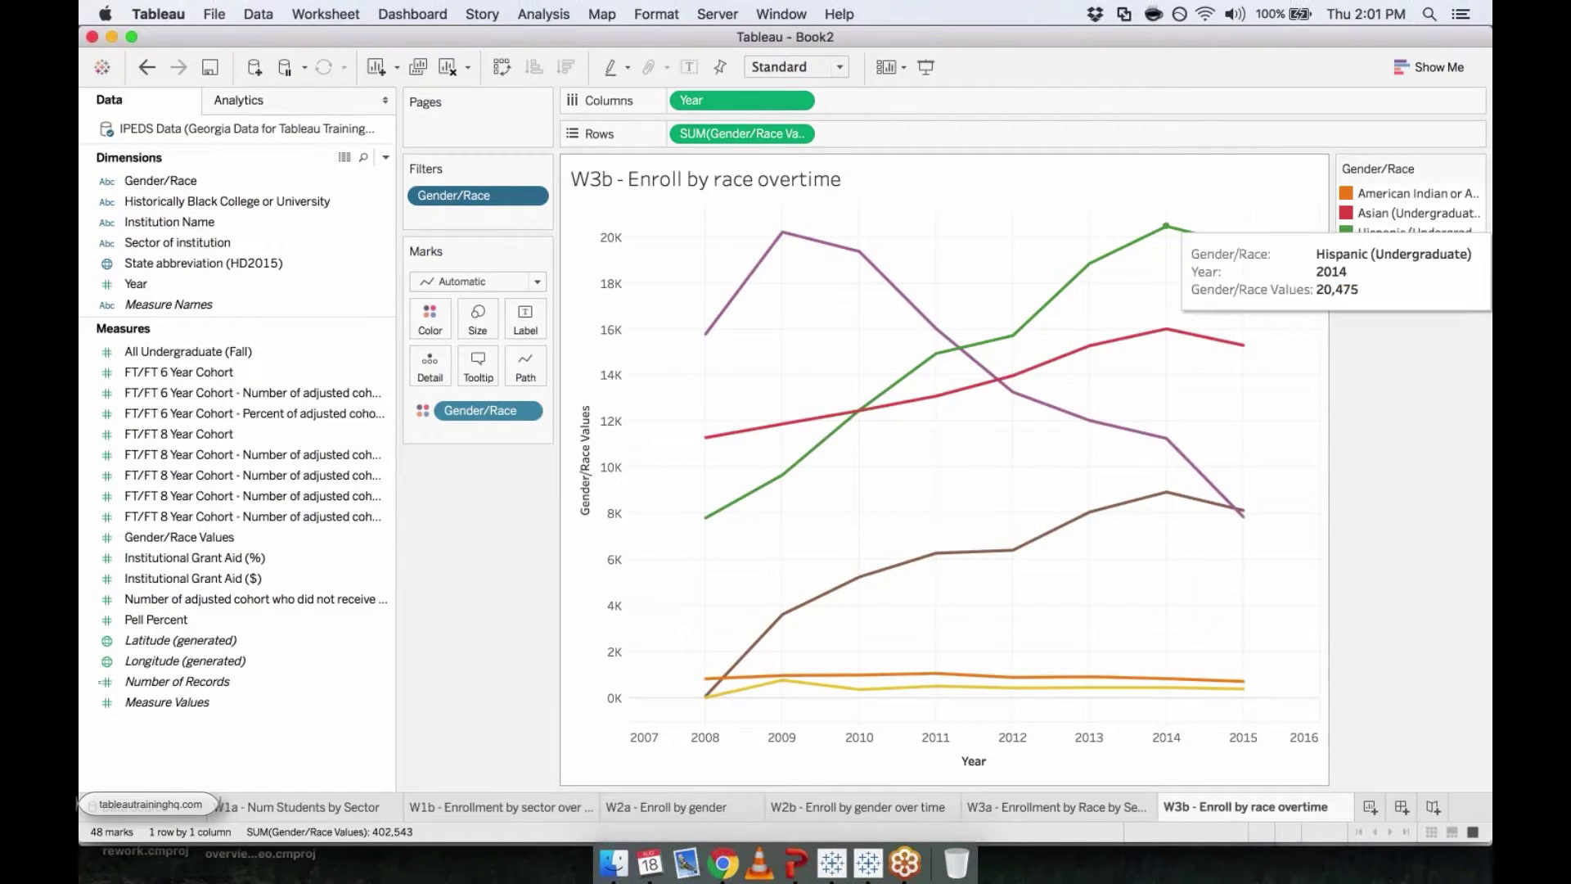
{"action": "mouse_move", "coordinate": [786, 428]}
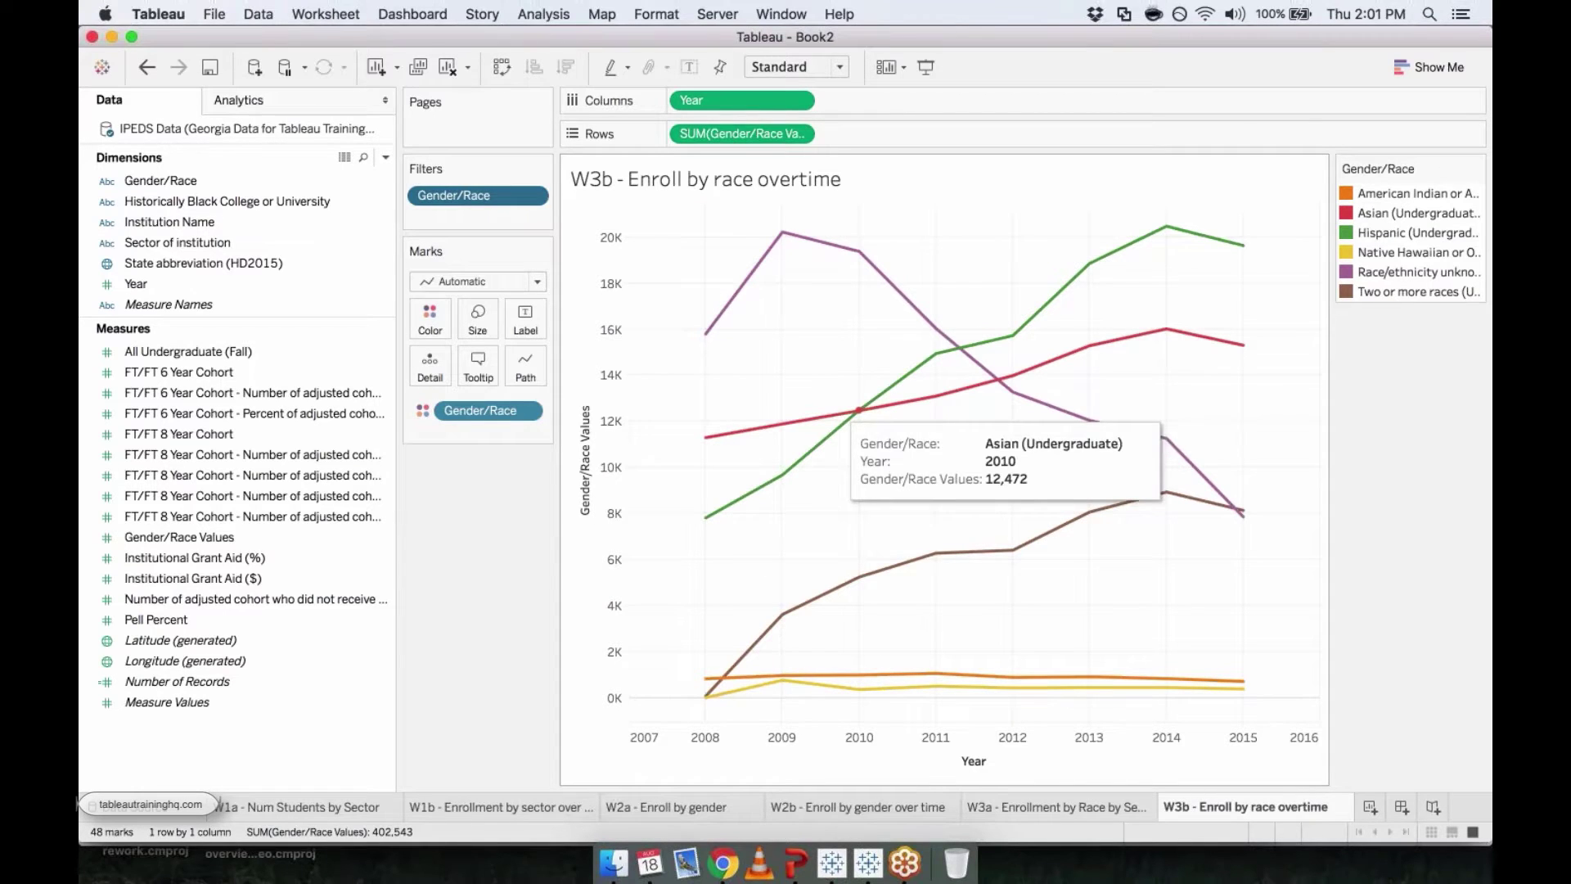
Try showing mark labels on the enrollment lines and turn them off again
{"action": "left_click", "coordinate": [514, 319]}
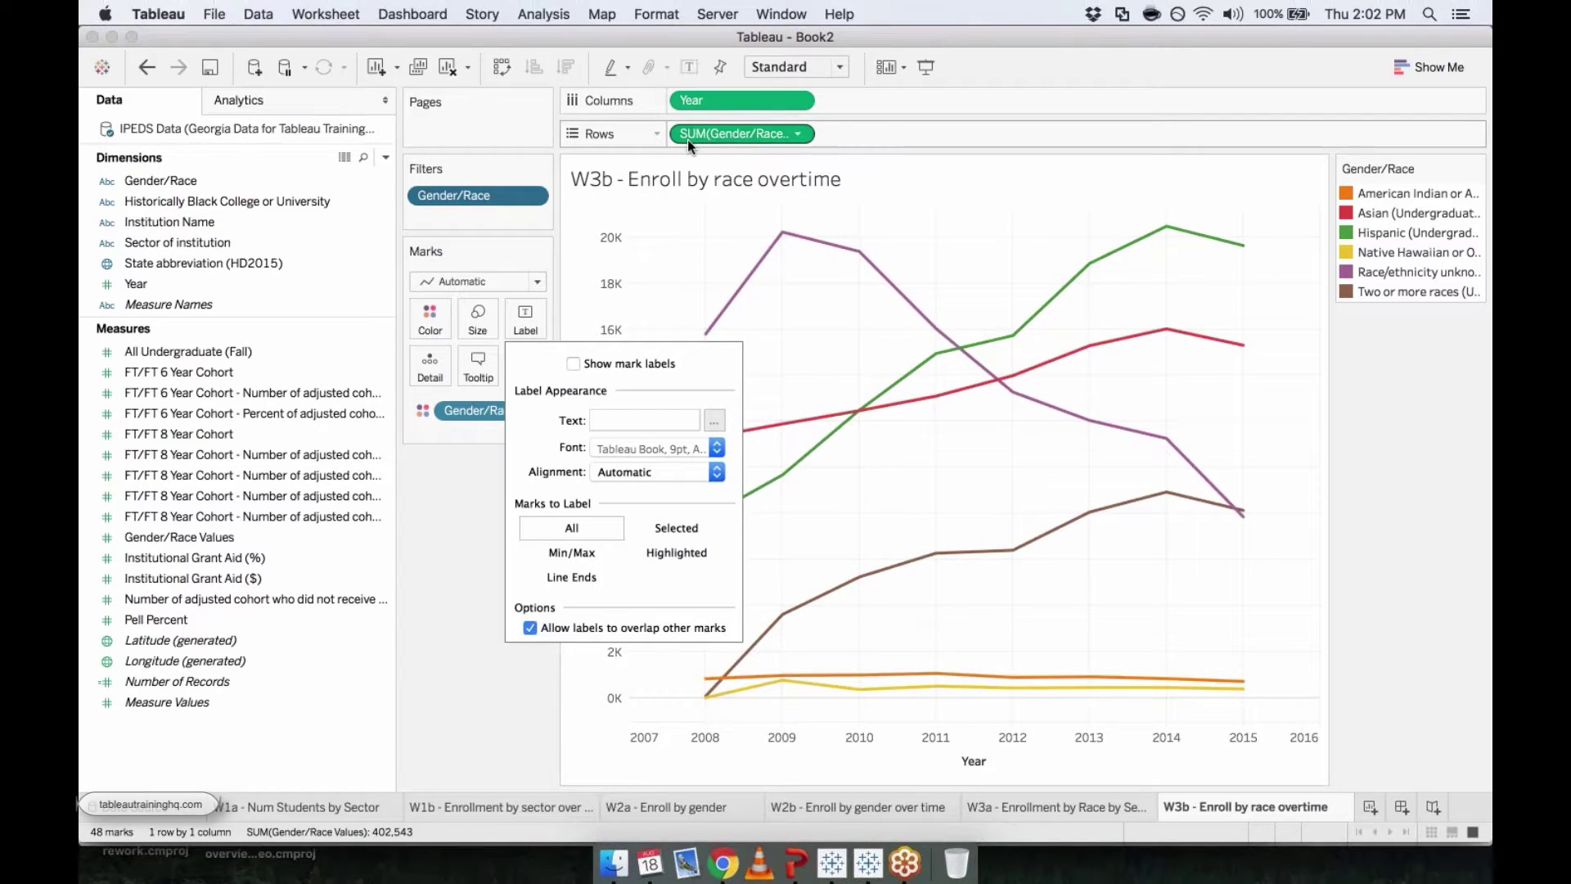
{"action": "left_click", "coordinate": [573, 363]}
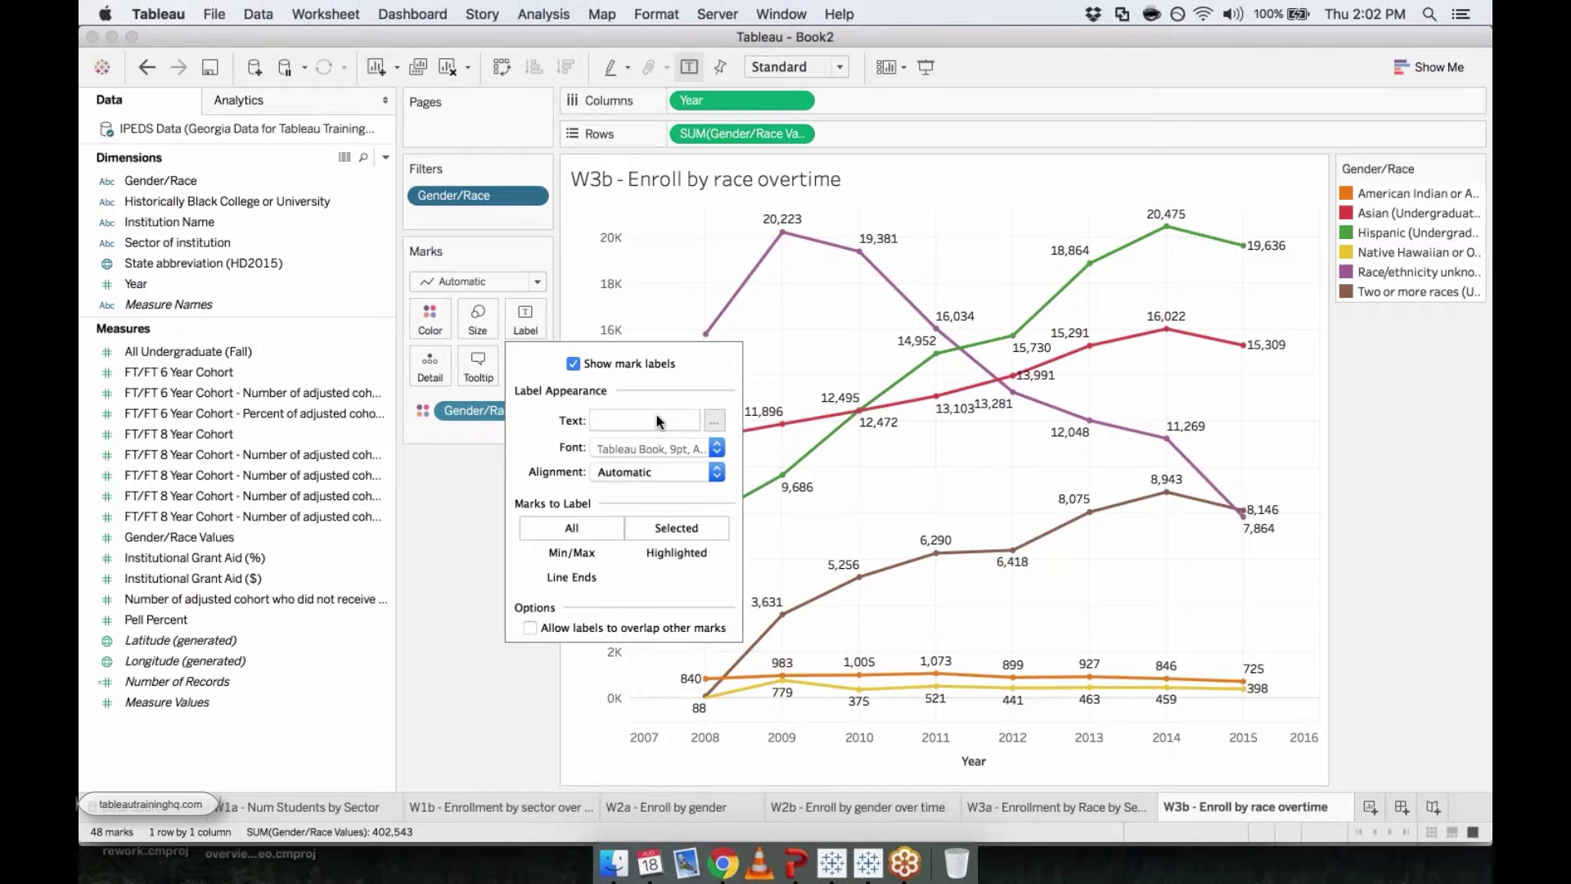
{"action": "left_click", "coordinate": [575, 365]}
{"action": "left_click", "coordinate": [574, 365]}
{"action": "left_click", "coordinate": [575, 365]}
{"action": "left_click", "coordinate": [481, 555]}
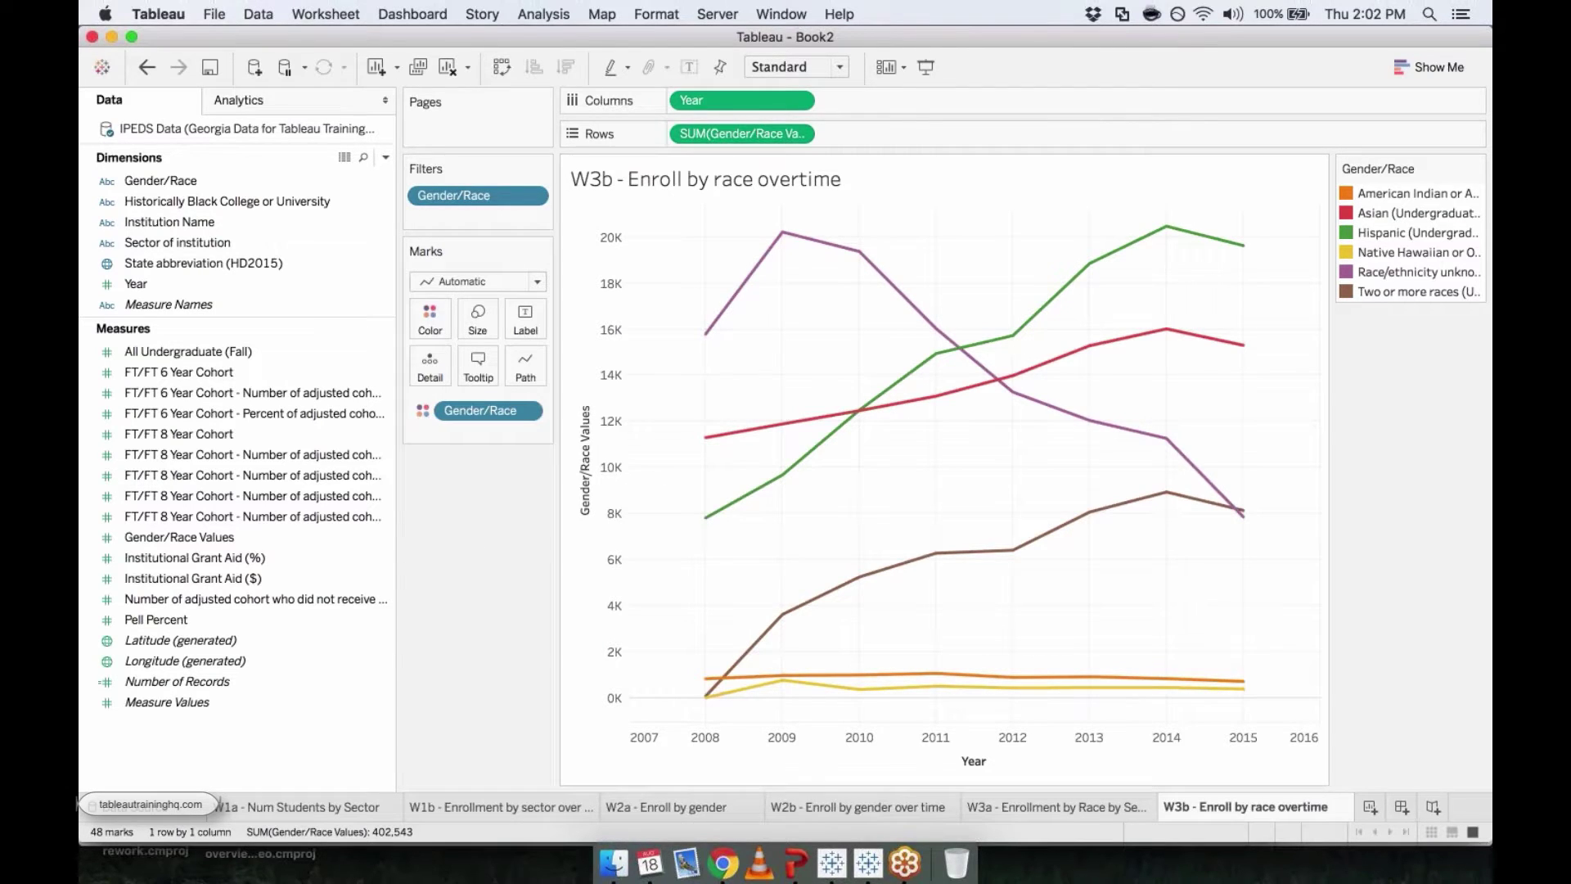
Add a new worksheet named W4a - Fin Aid by Sector
{"action": "left_click", "coordinate": [1373, 806]}
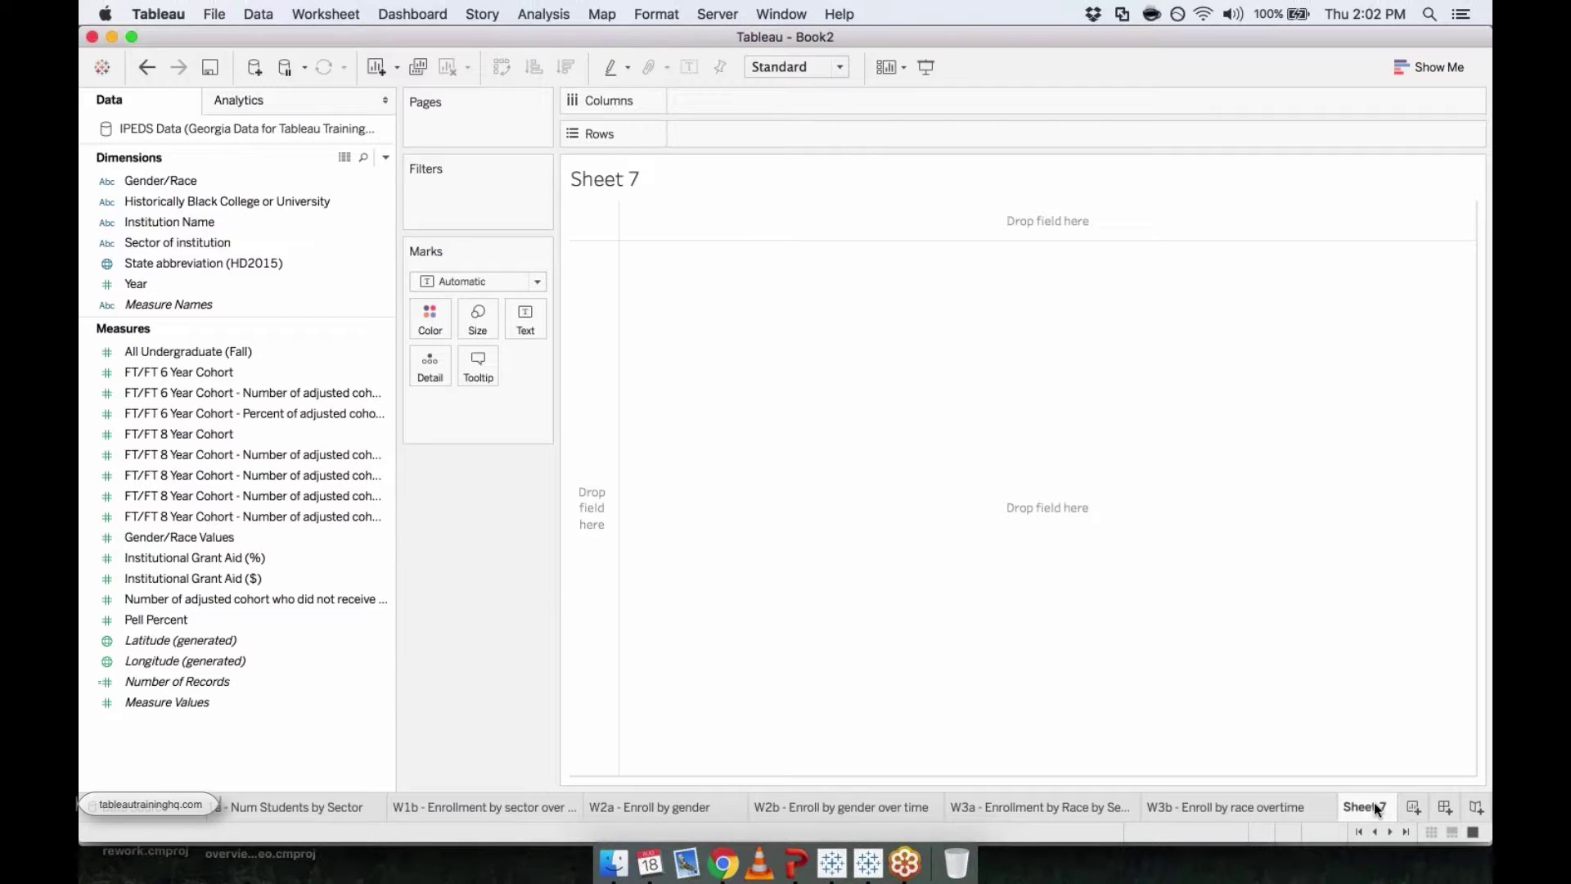
{"action": "type", "text": "W4a - Fi"}
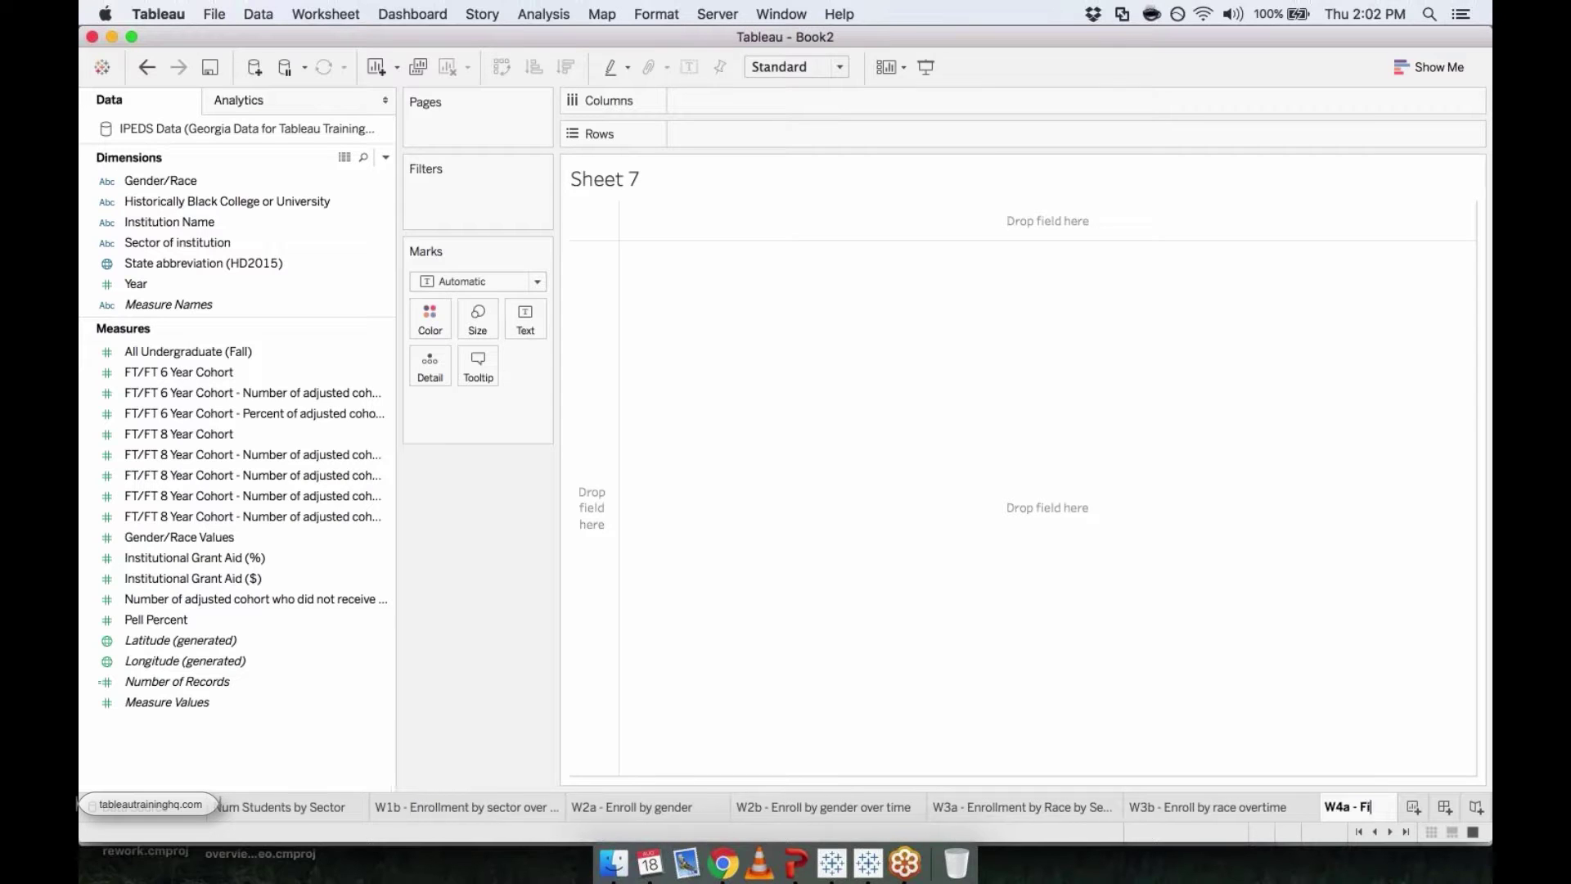
{"action": "type", "text": "n Aid by Sector"}
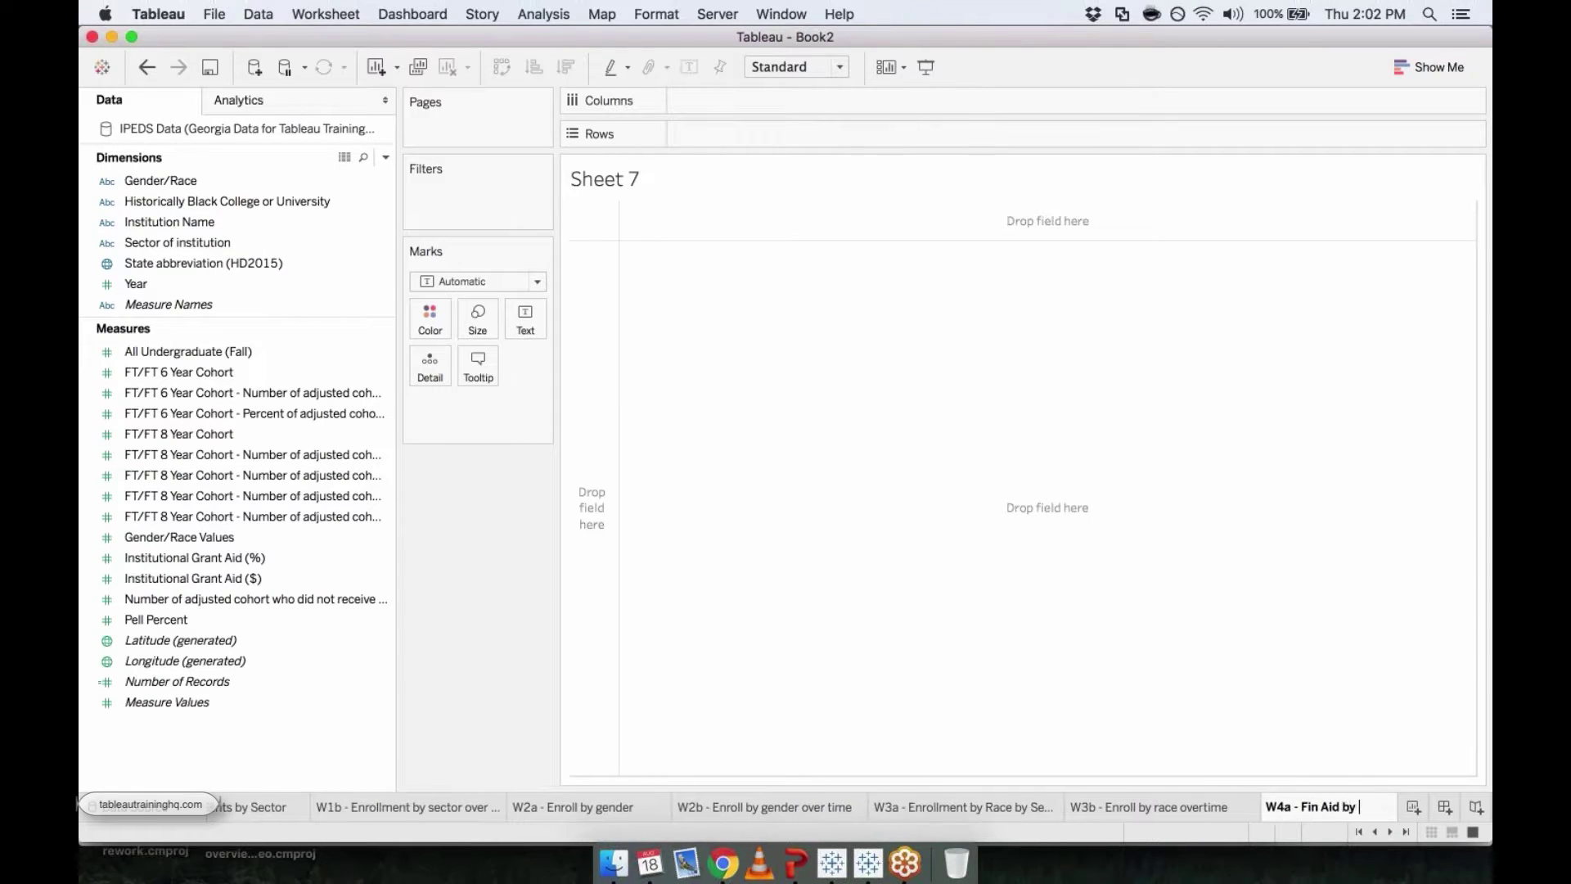
{"action": "key", "text": "Return"}
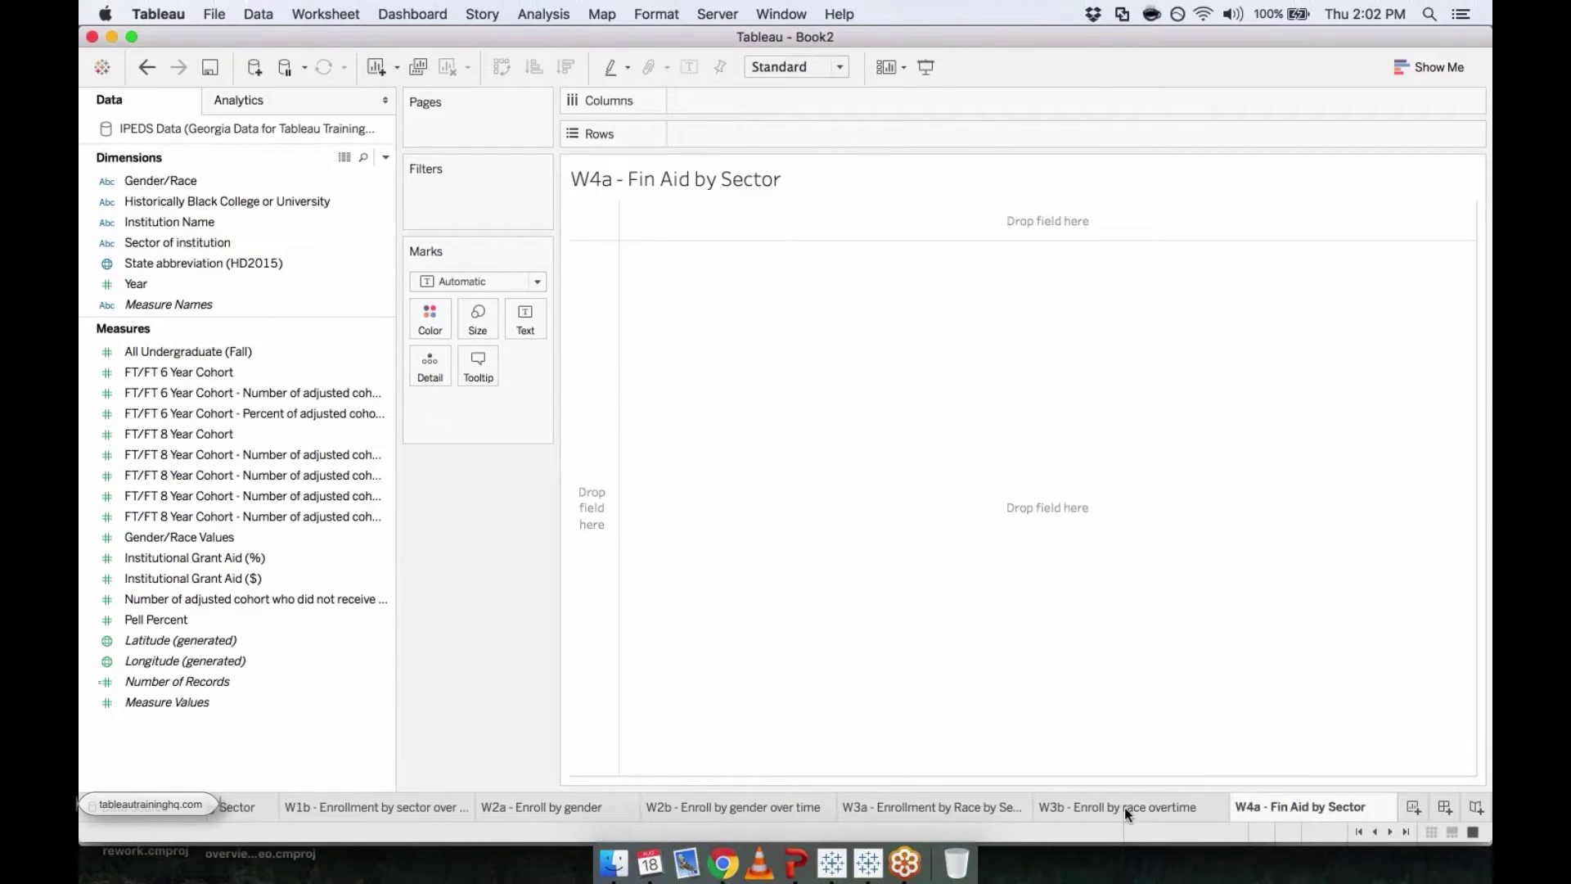
Plot summed Institutional Grant Aid ($) as bars by Sector of institution
{"action": "left_click", "coordinate": [190, 561]}
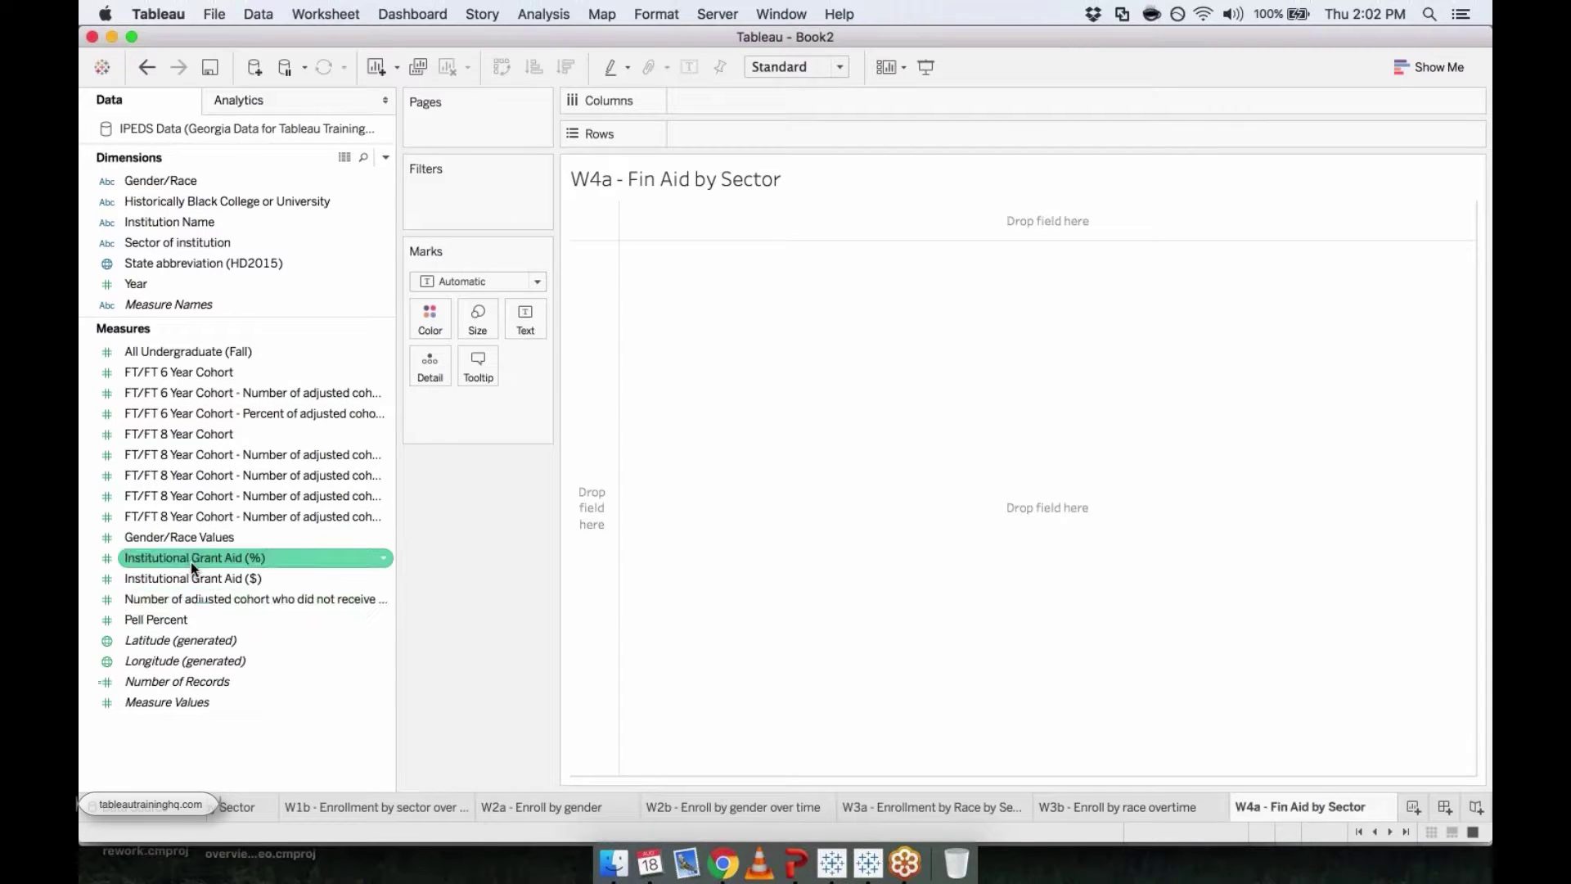
{"action": "left_click", "coordinate": [156, 581]}
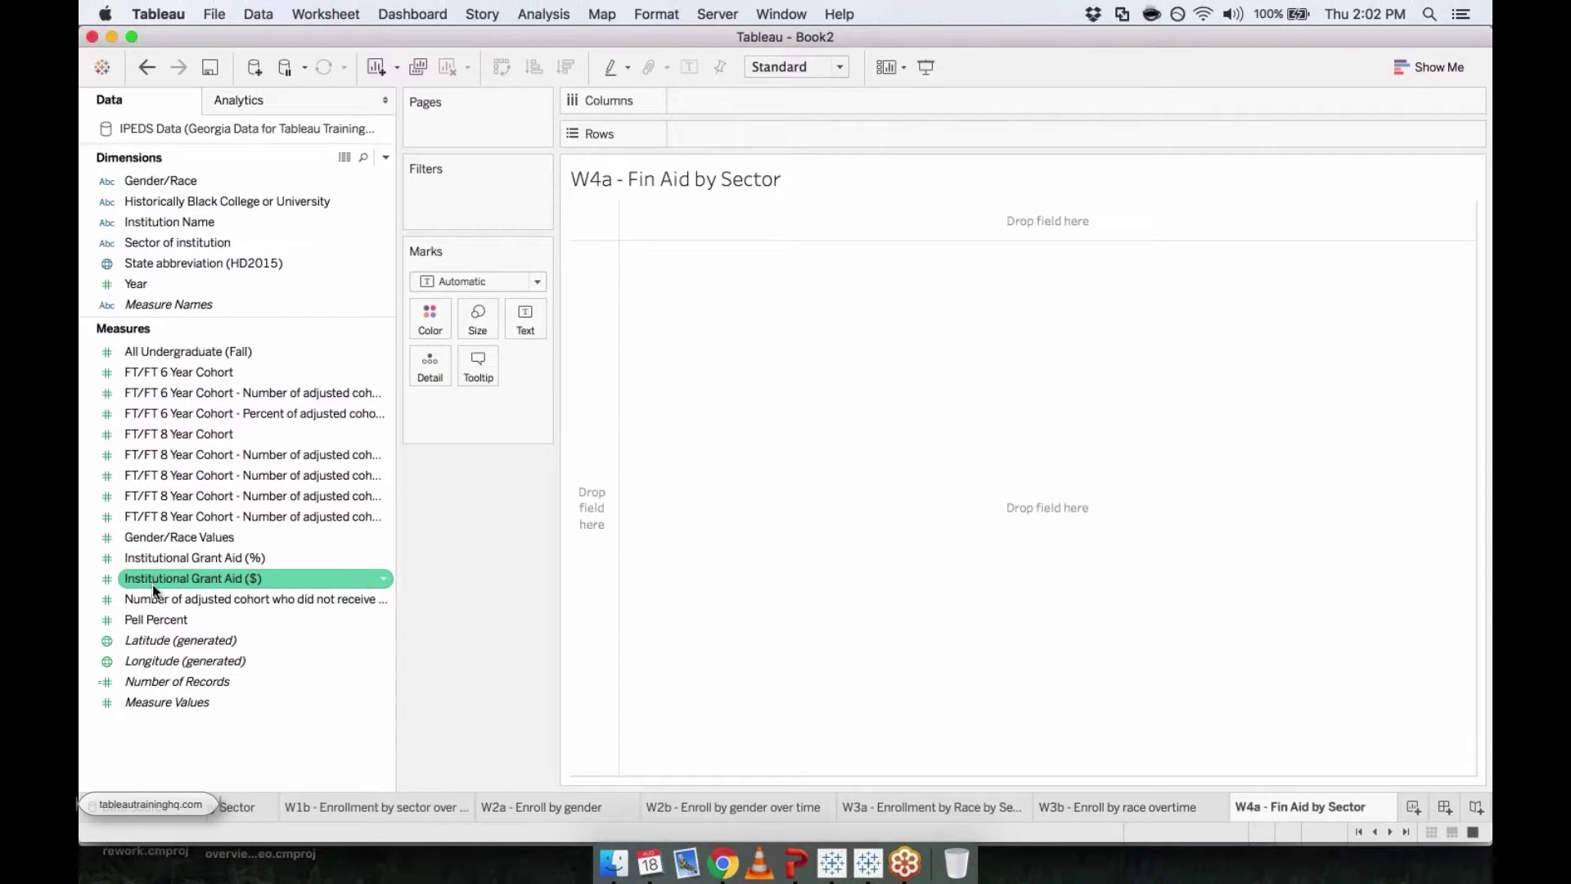
{"action": "double_click", "coordinate": [236, 577]}
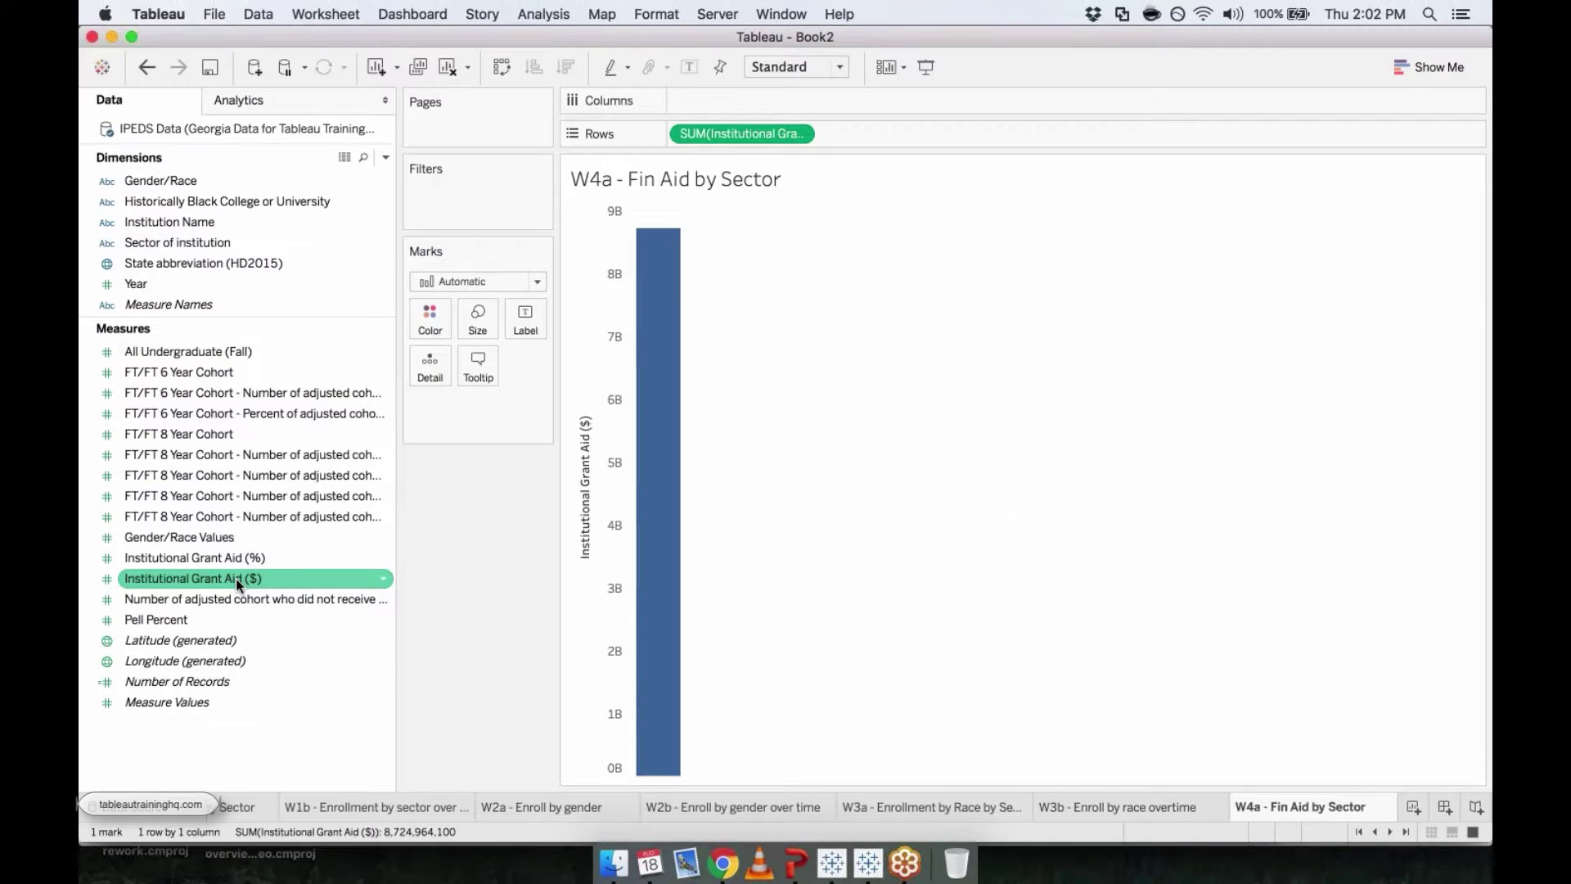
{"action": "left_click", "coordinate": [185, 262]}
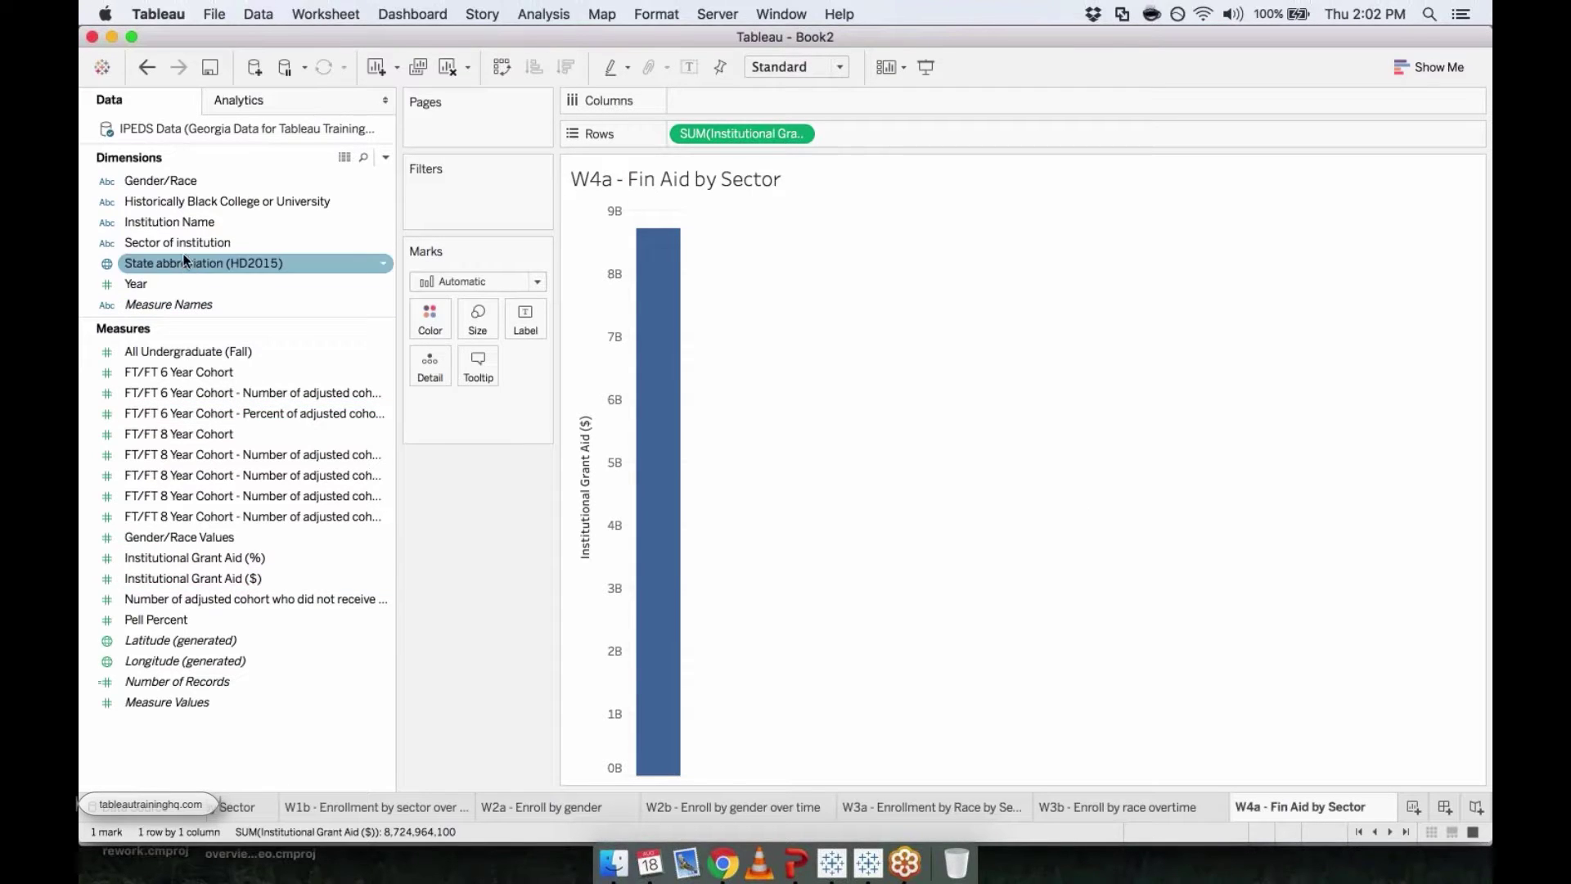
{"action": "left_click", "coordinate": [181, 244]}
{"action": "double_click", "coordinate": [179, 246]}
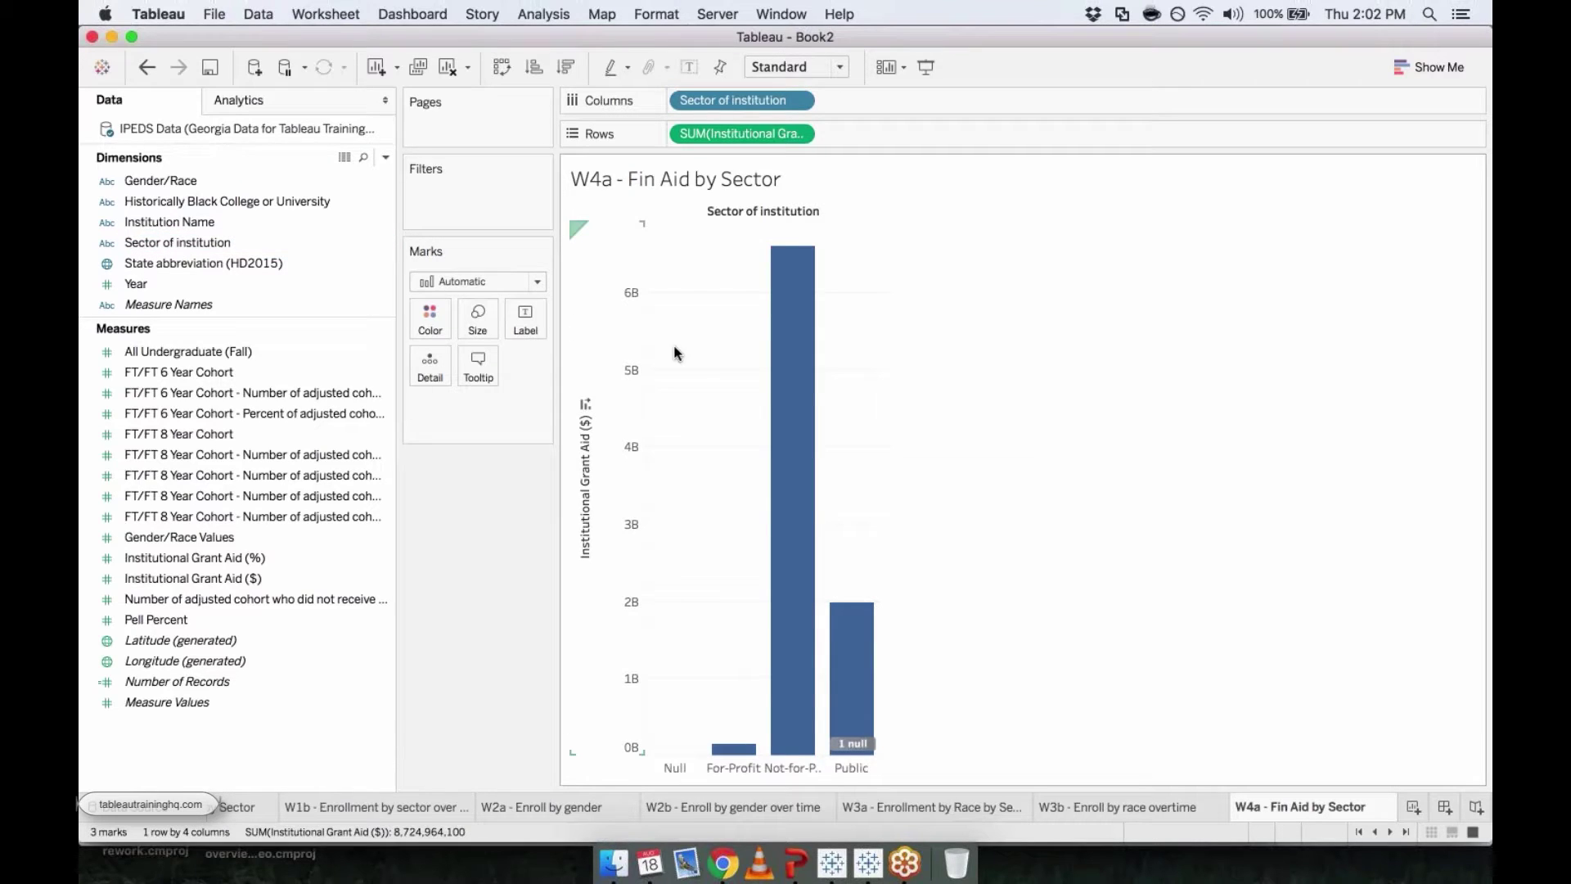
Convert the grant aid bar chart to packed bubbles and inspect the Not-for-Profit and For-Profit bubbles
{"action": "mouse_move", "coordinate": [787, 512]}
{"action": "left_click", "coordinate": [1437, 68]}
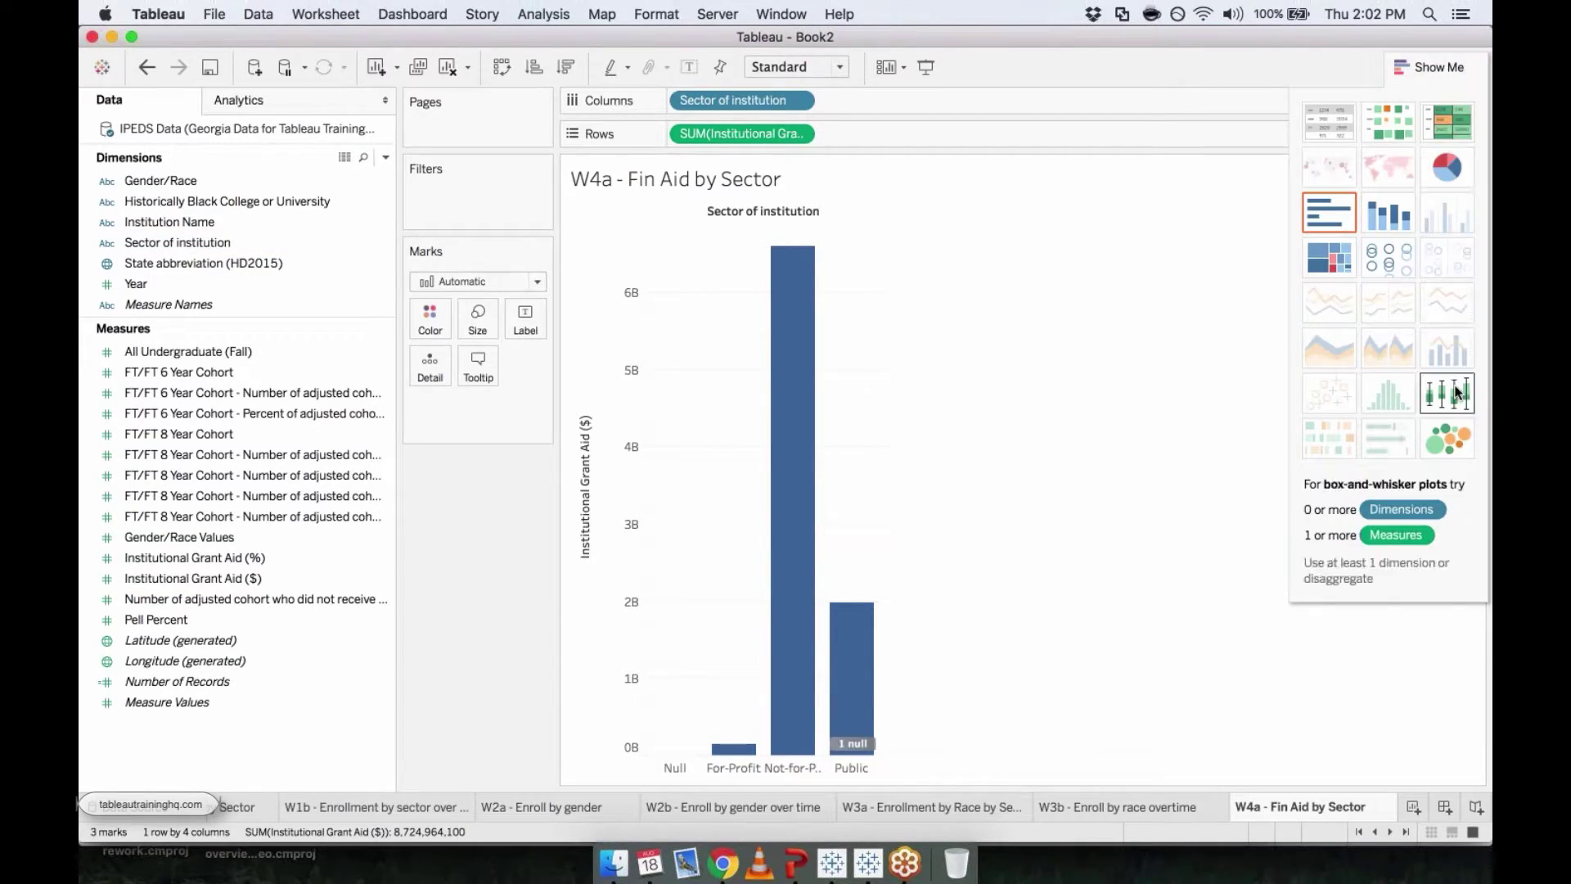
{"action": "left_click", "coordinate": [1448, 441]}
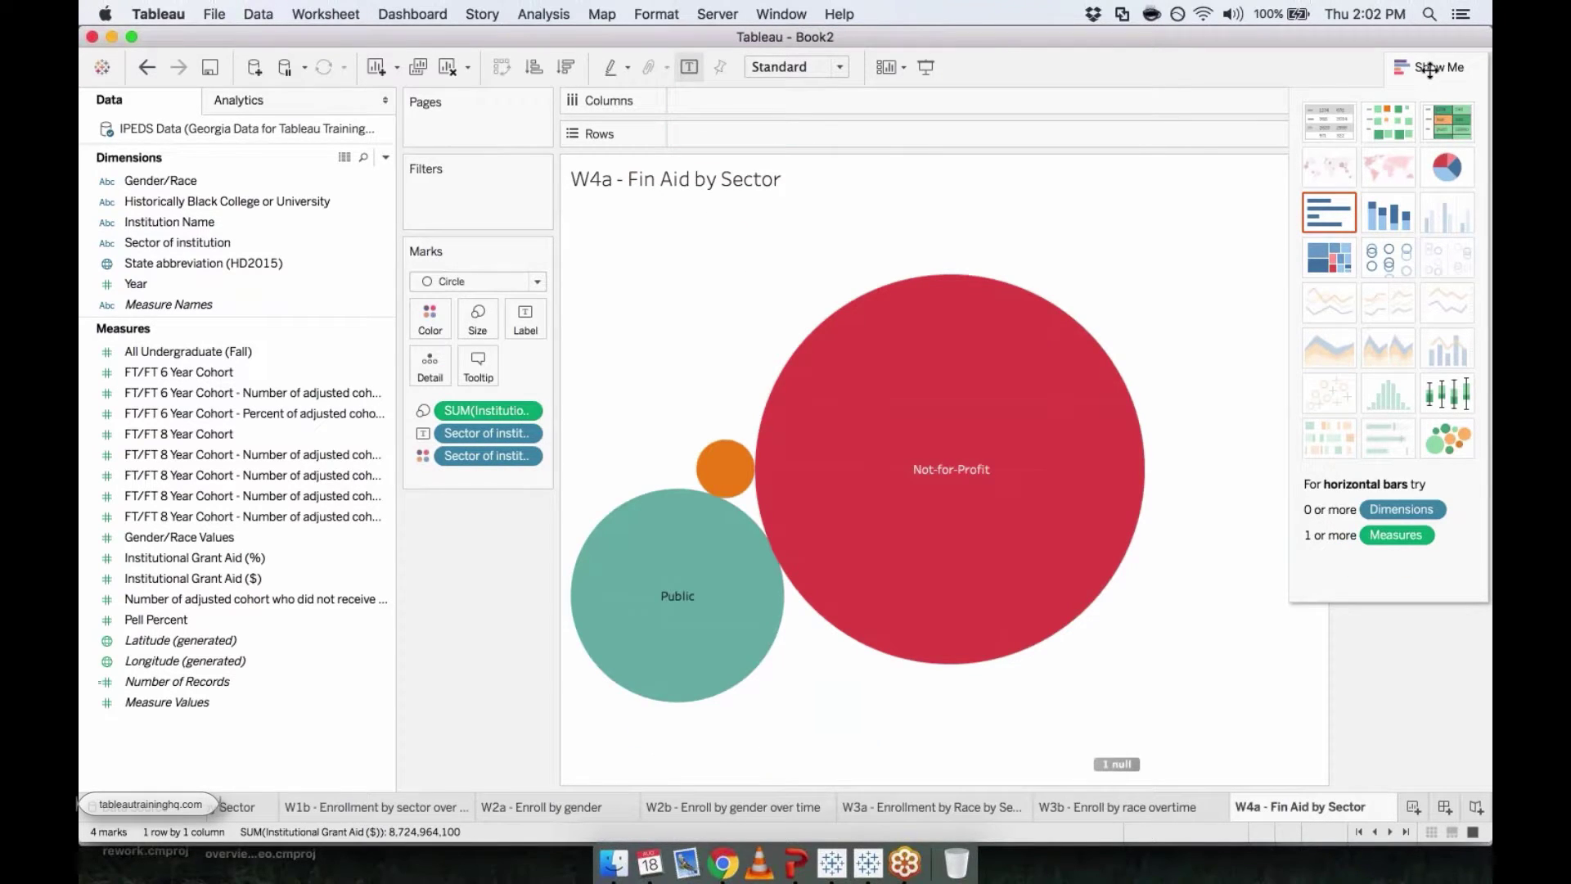
{"action": "mouse_move", "coordinate": [944, 435]}
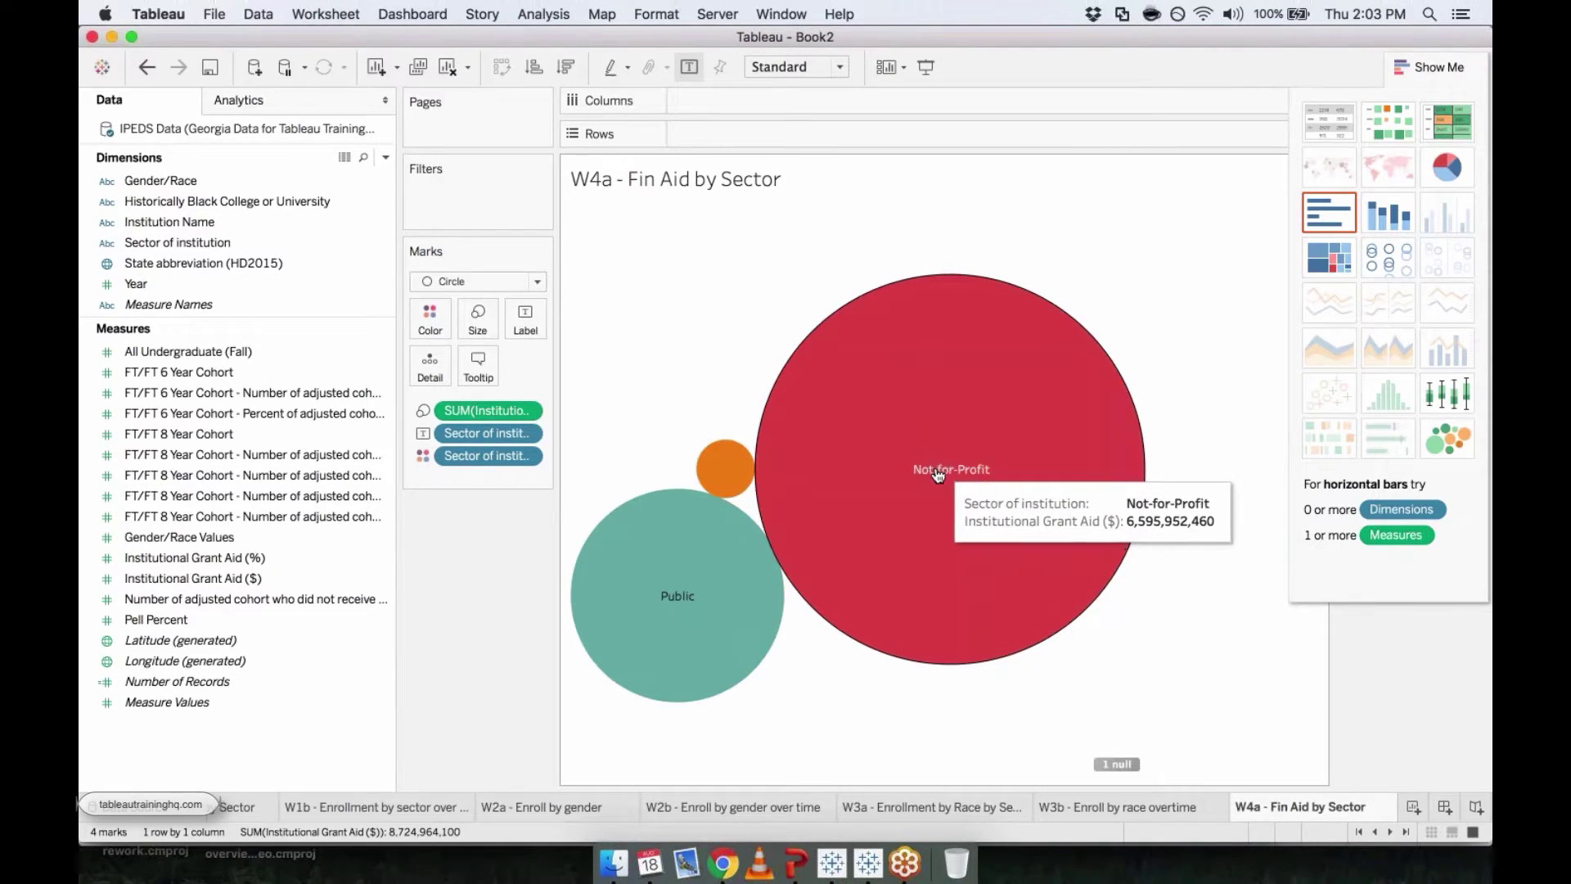
{"action": "mouse_move", "coordinate": [724, 469]}
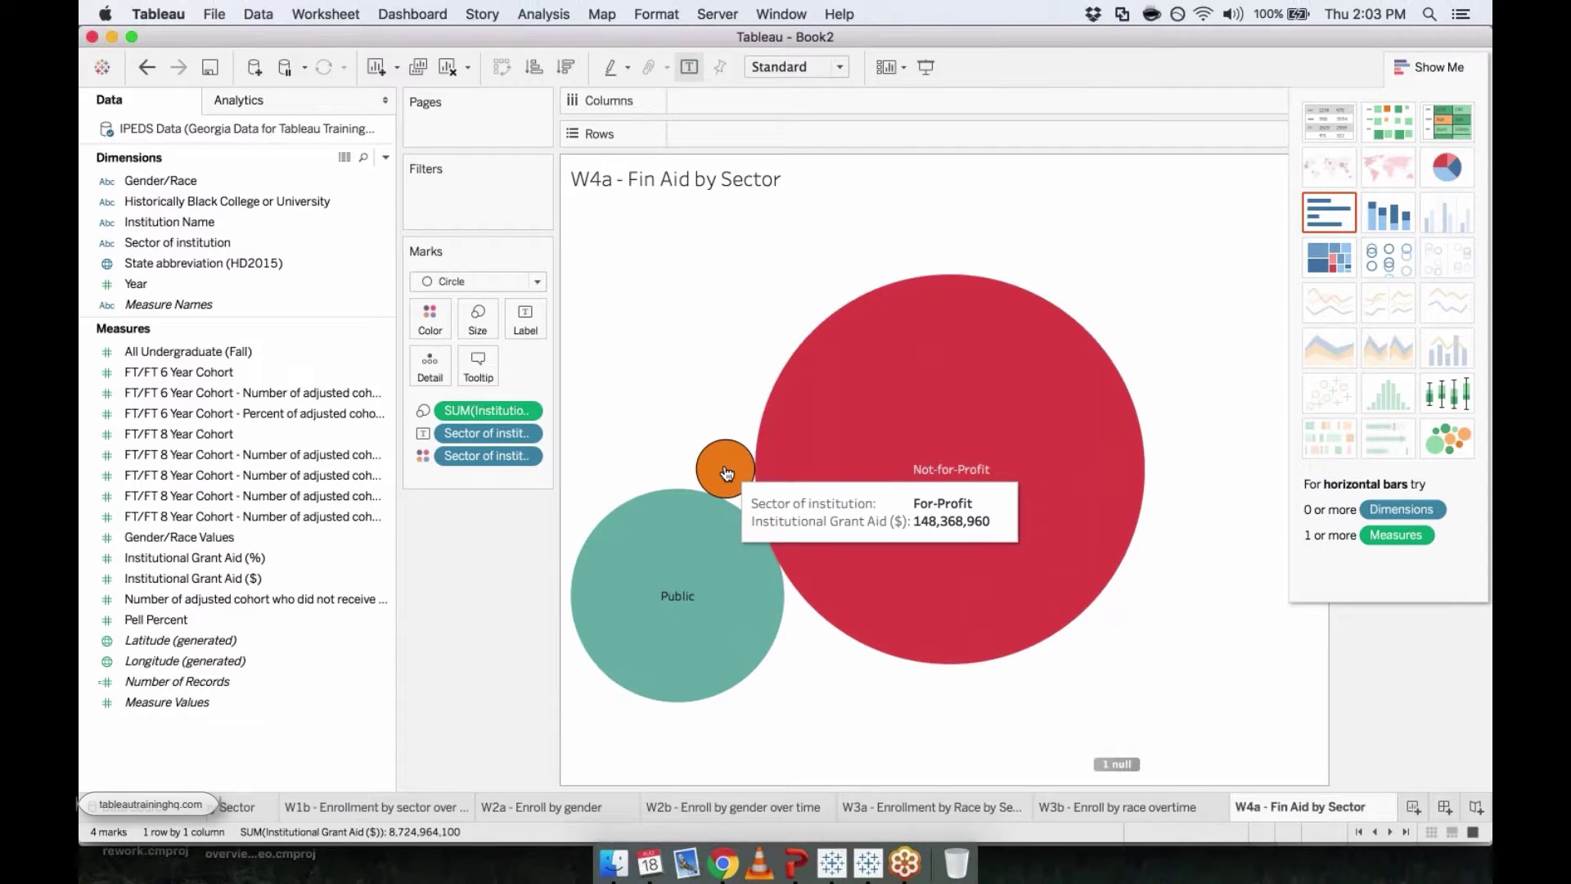
{"action": "left_click", "coordinate": [277, 576]}
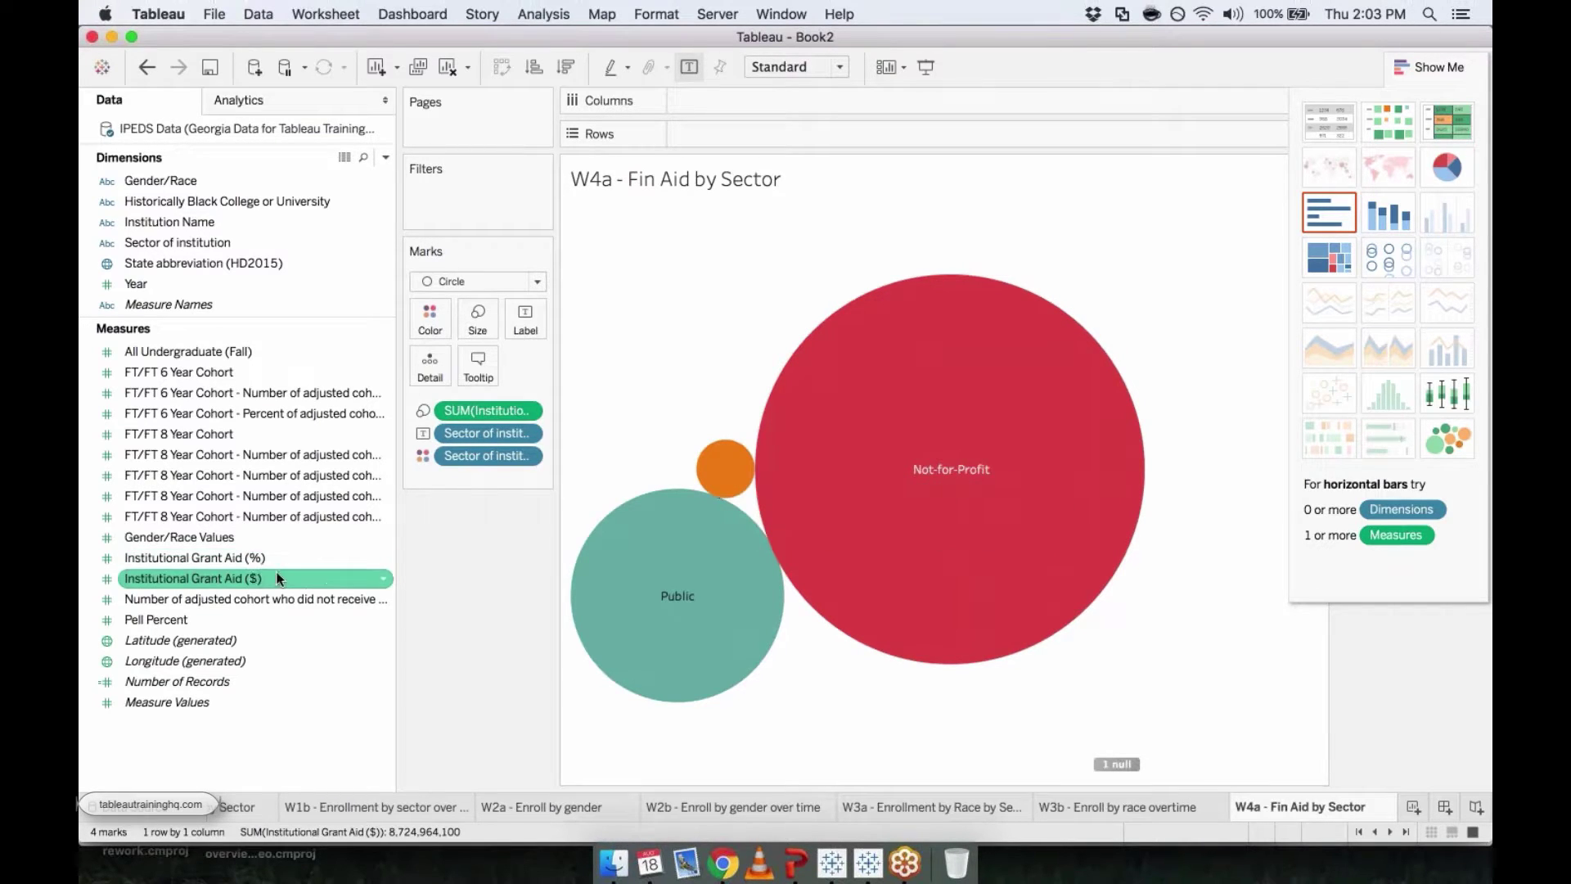
Add Institutional Grant Aid ($) to the bubble chart as a percent of total and use it to label the bubbles
{"action": "left_click_drag", "start_coordinate": [277, 578], "coordinate": [478, 483]}
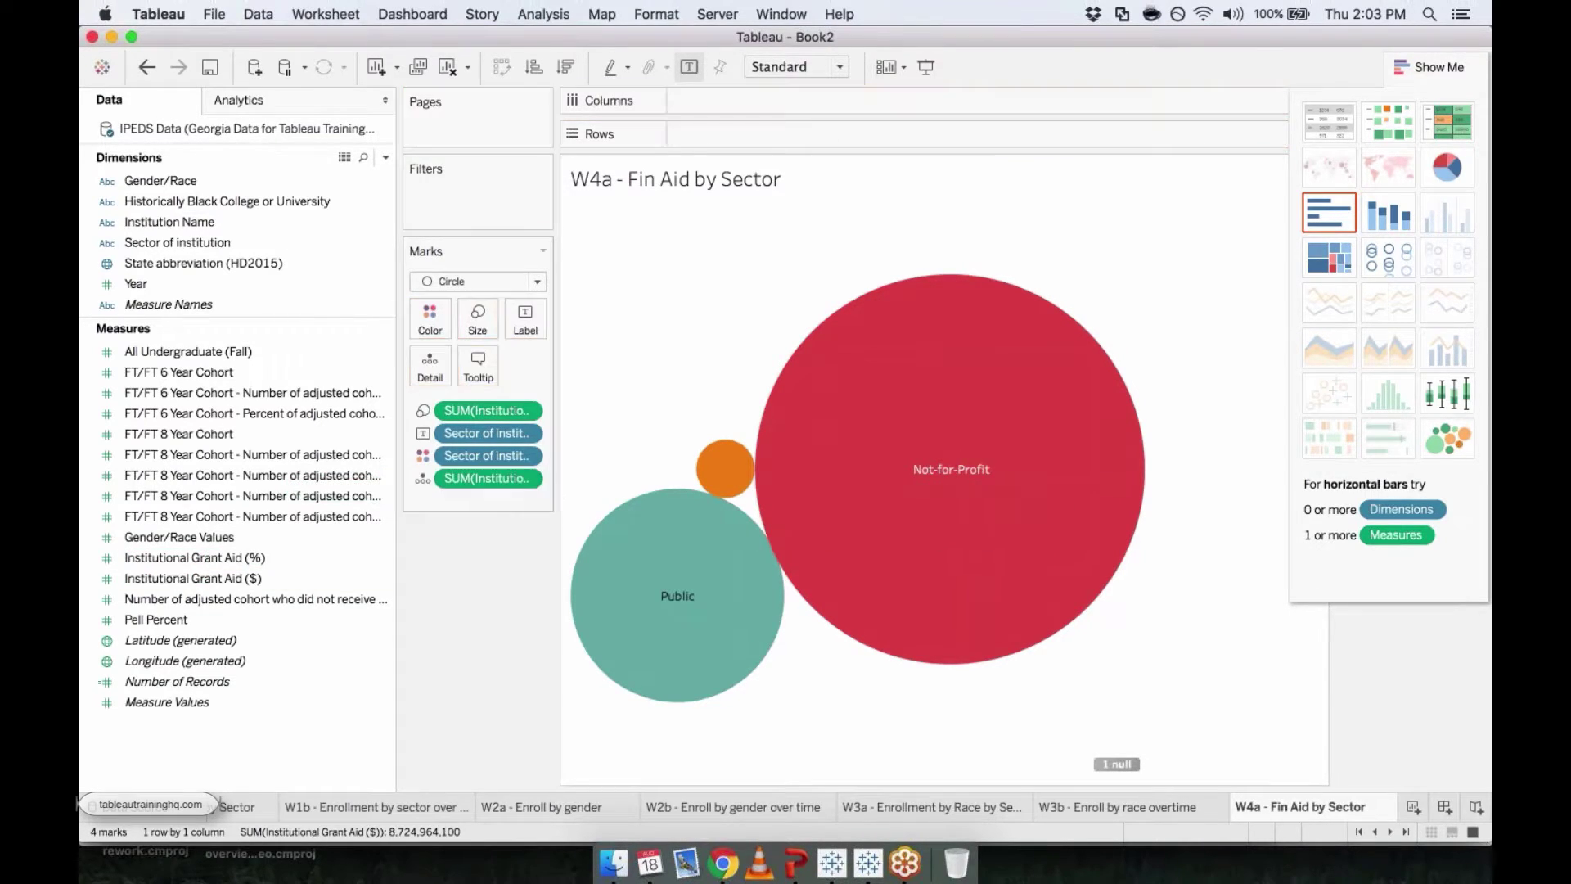
{"action": "right_click", "coordinate": [481, 479]}
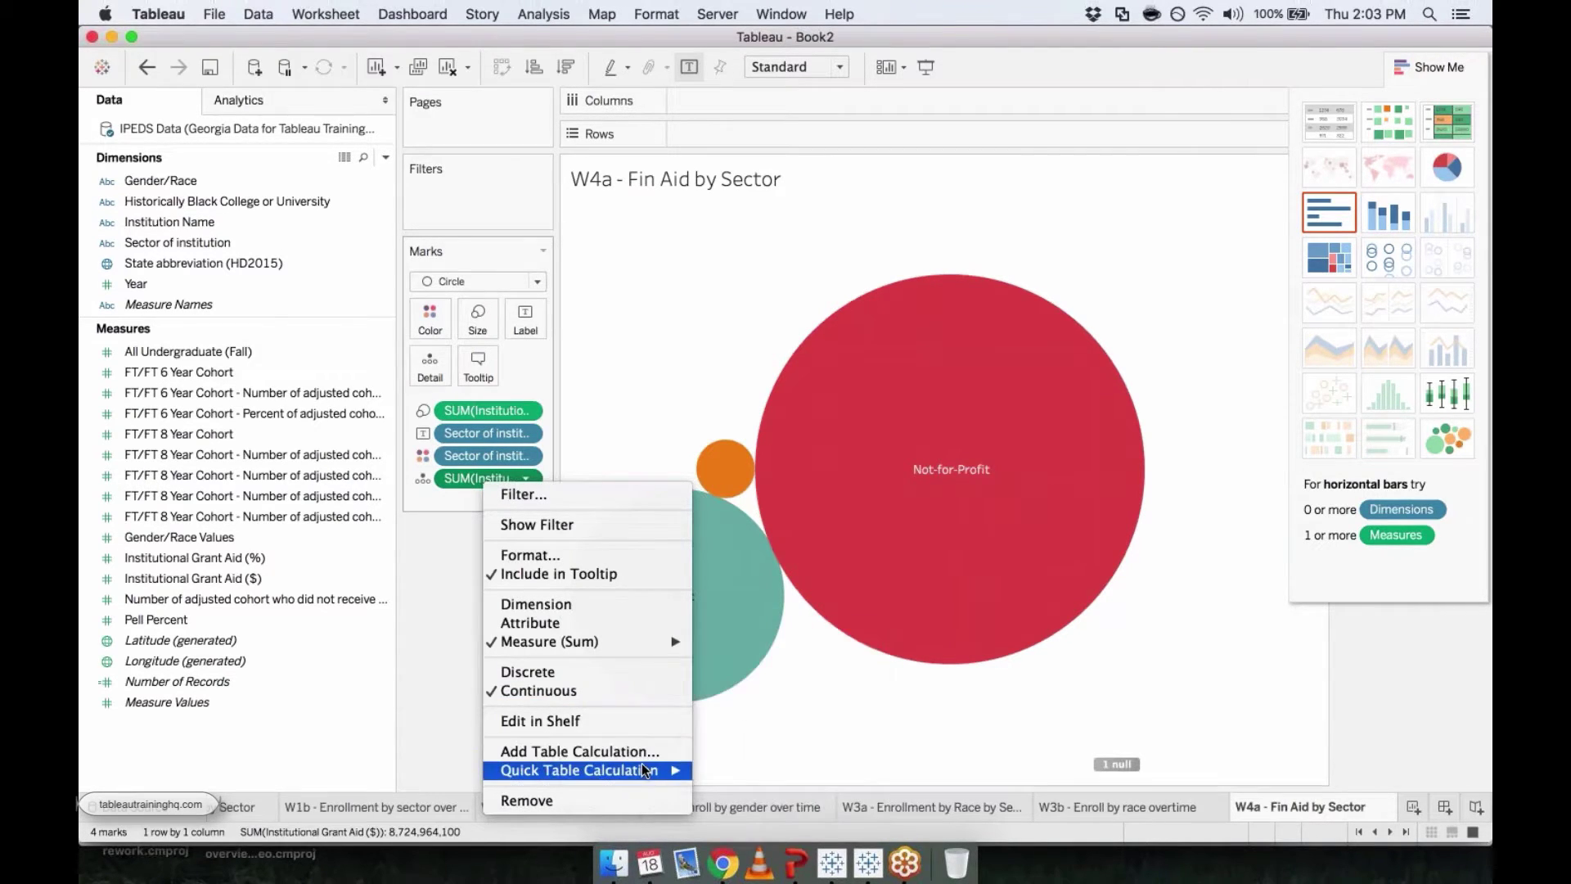
{"action": "mouse_move", "coordinate": [641, 769]}
{"action": "left_click", "coordinate": [789, 695]}
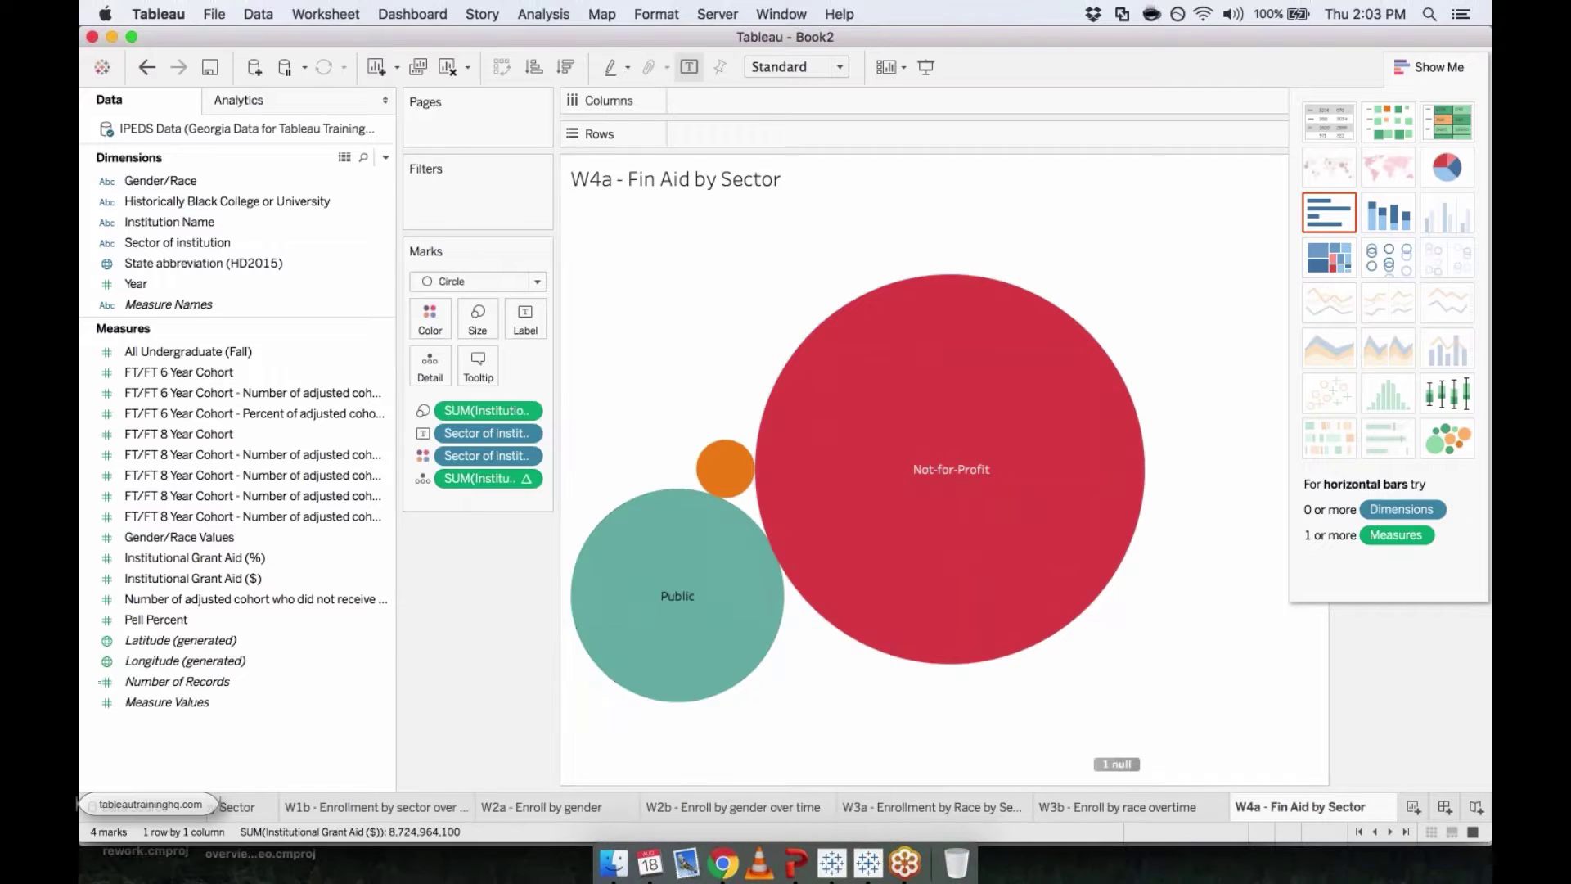
{"action": "left_click_drag", "start_coordinate": [488, 478], "coordinate": [525, 319]}
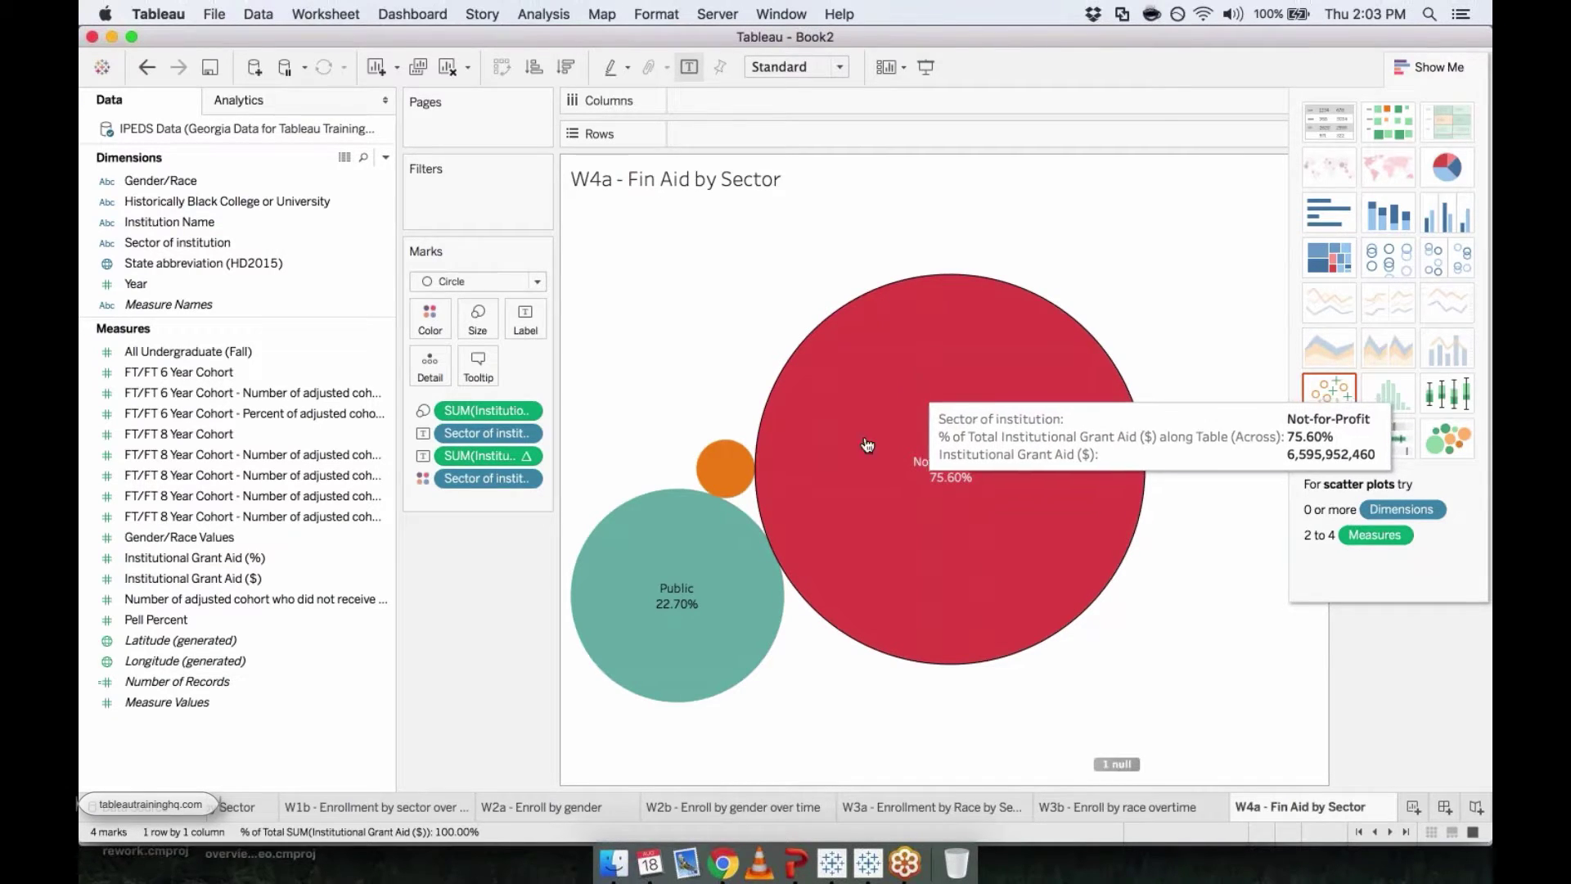
{"action": "mouse_move", "coordinate": [725, 470]}
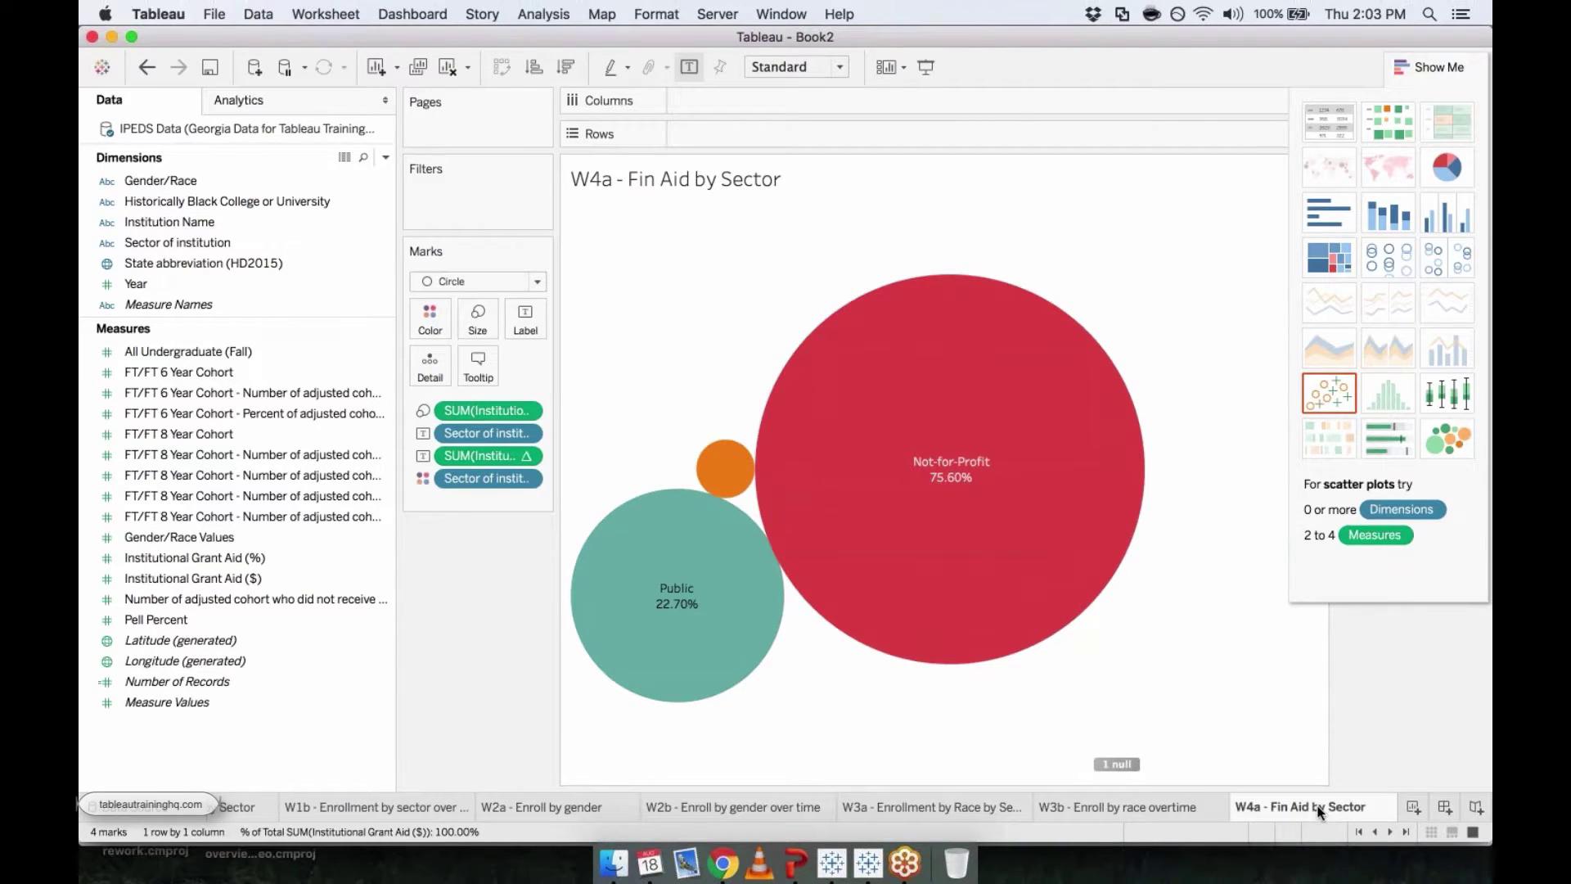
Create a new worksheet named "W4b - Fin Aid by Sector Overtime"
{"action": "left_click", "coordinate": [1409, 810]}
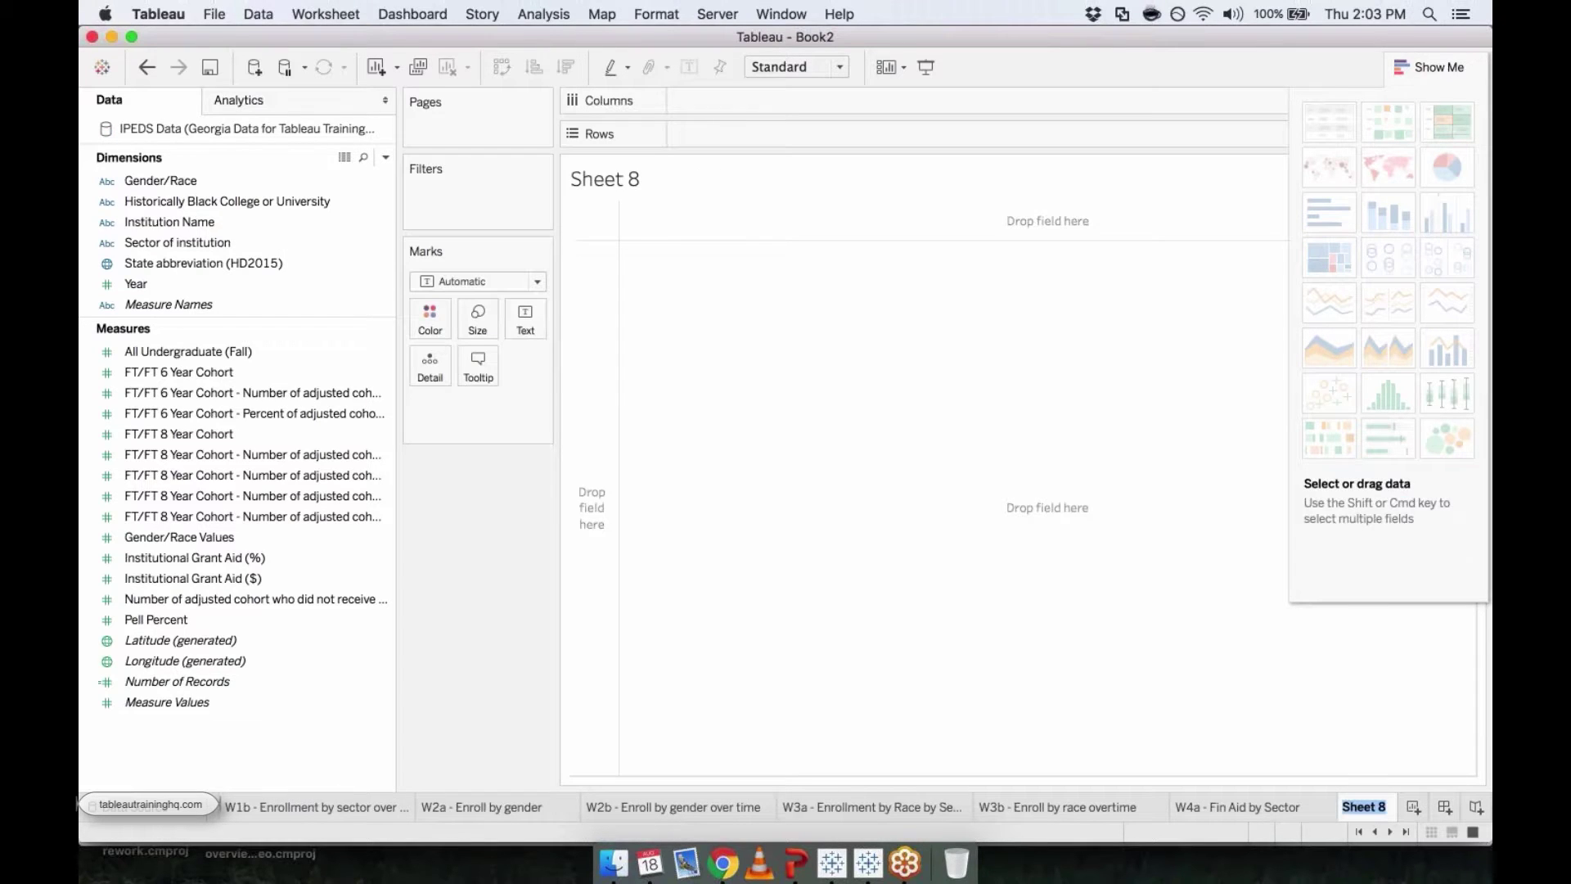
{"action": "type", "text": "W4b - F"}
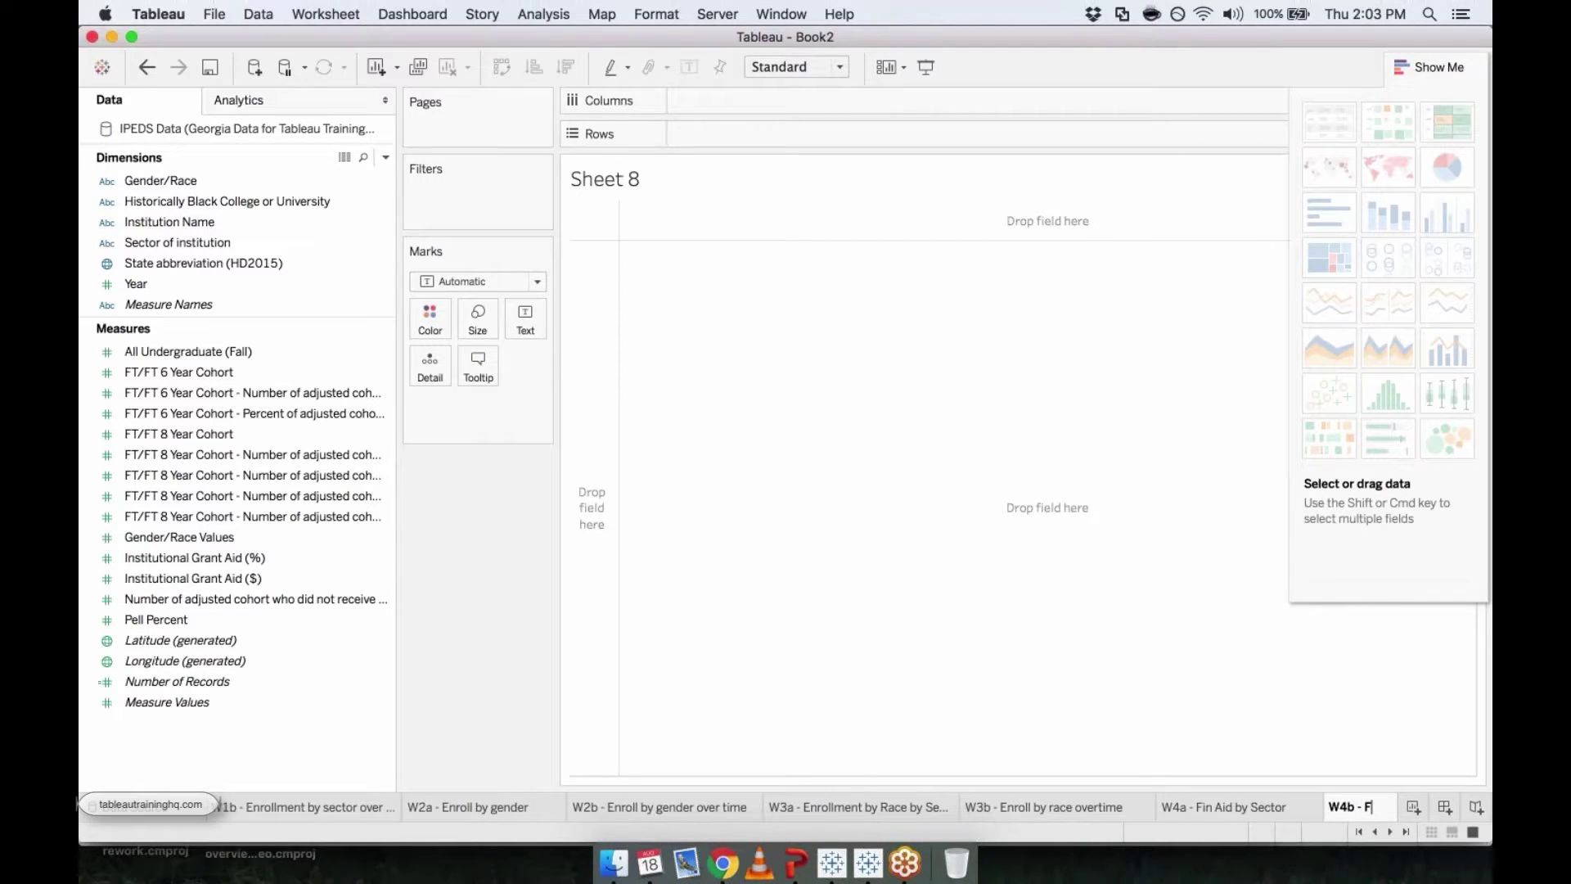
{"action": "type", "text": "in Aid by"}
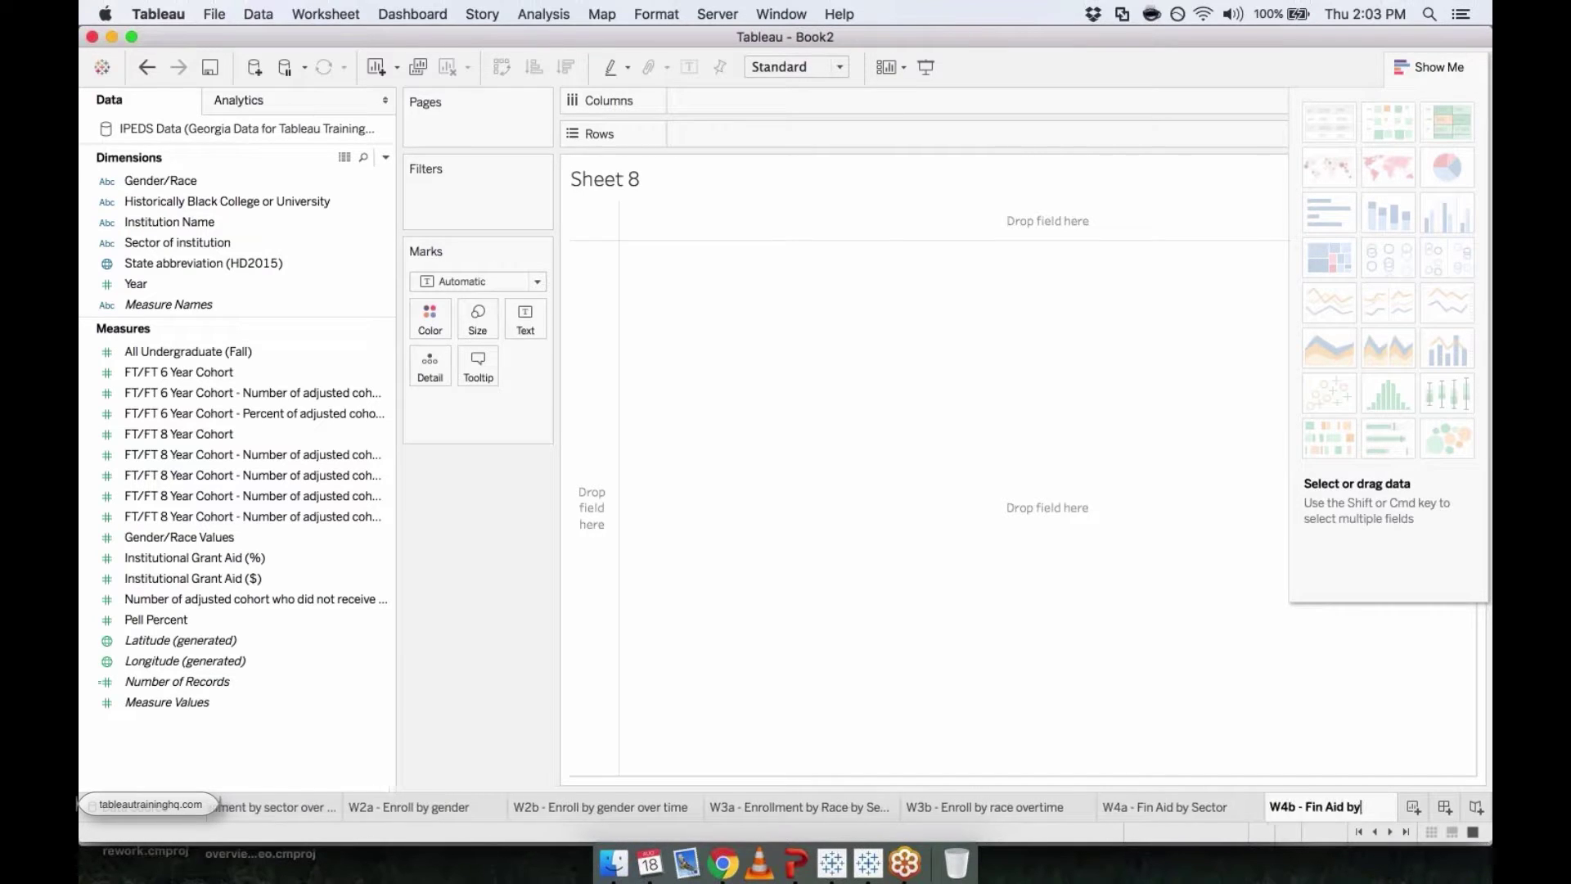
{"action": "type", "text": " Sector Over"}
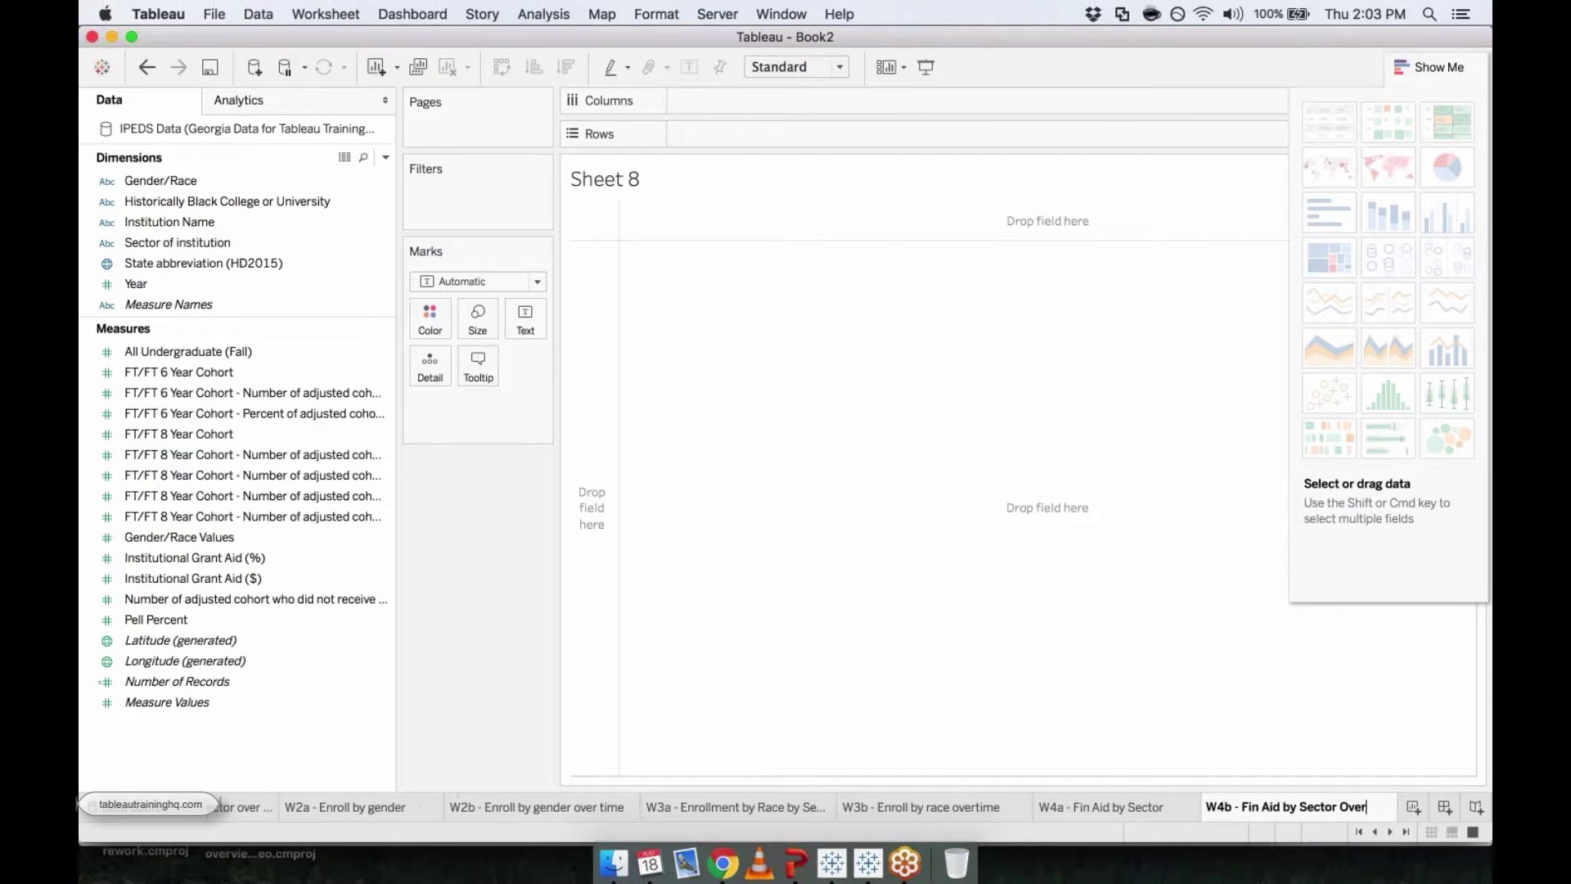
{"action": "type", "text": "time"}
{"action": "key", "text": "Return"}
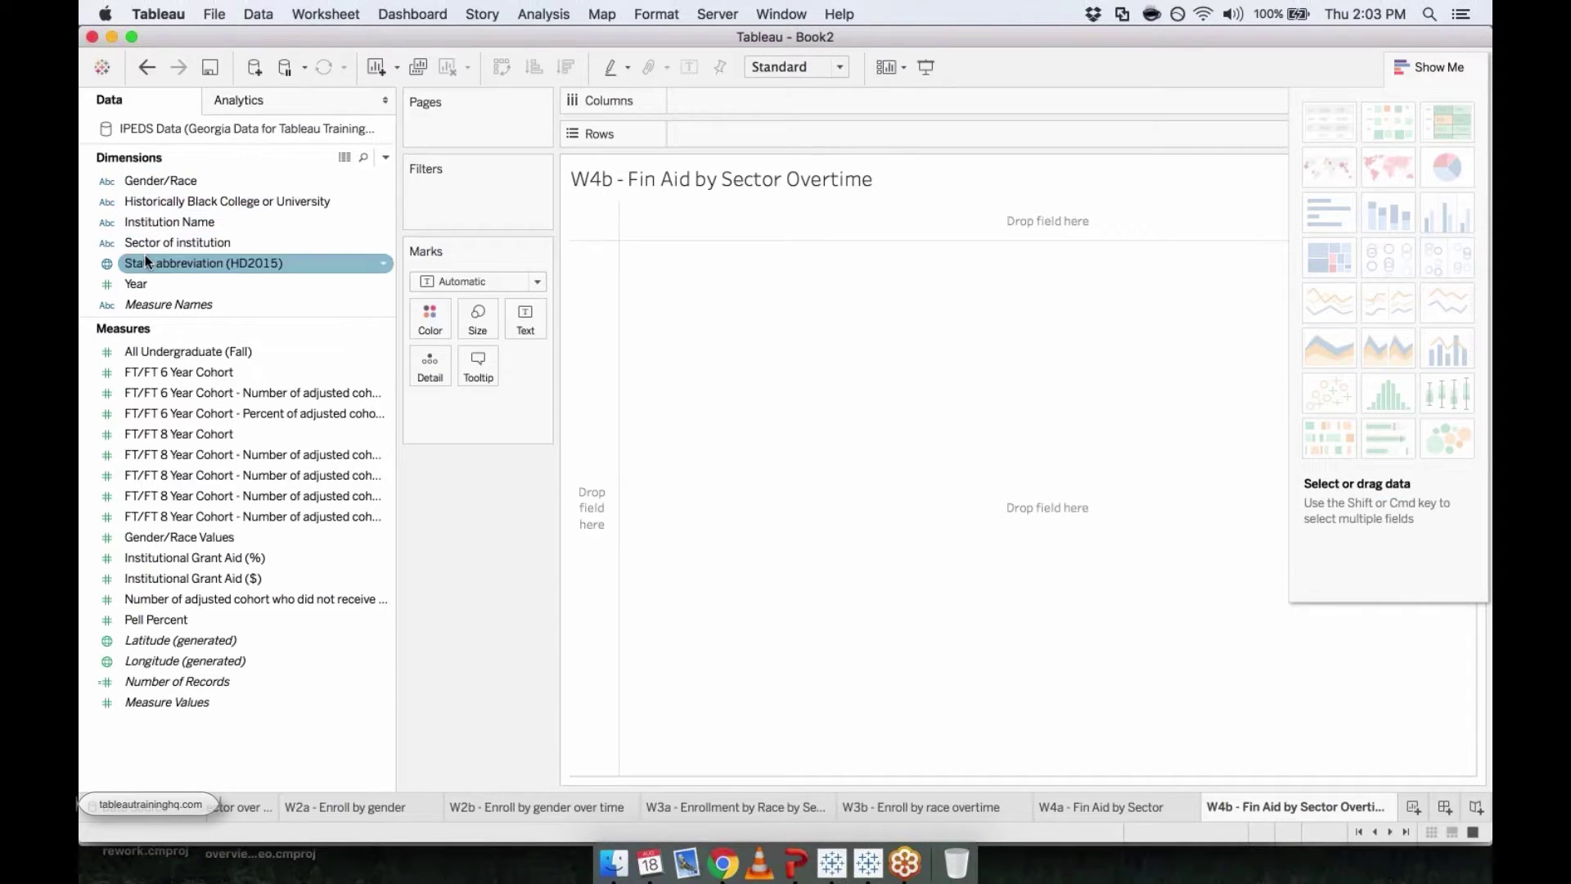
Plot the sum of Institutional Grant Aid ($) by Year as a line chart and hide the chart type suggestions
{"action": "left_click", "coordinate": [179, 372]}
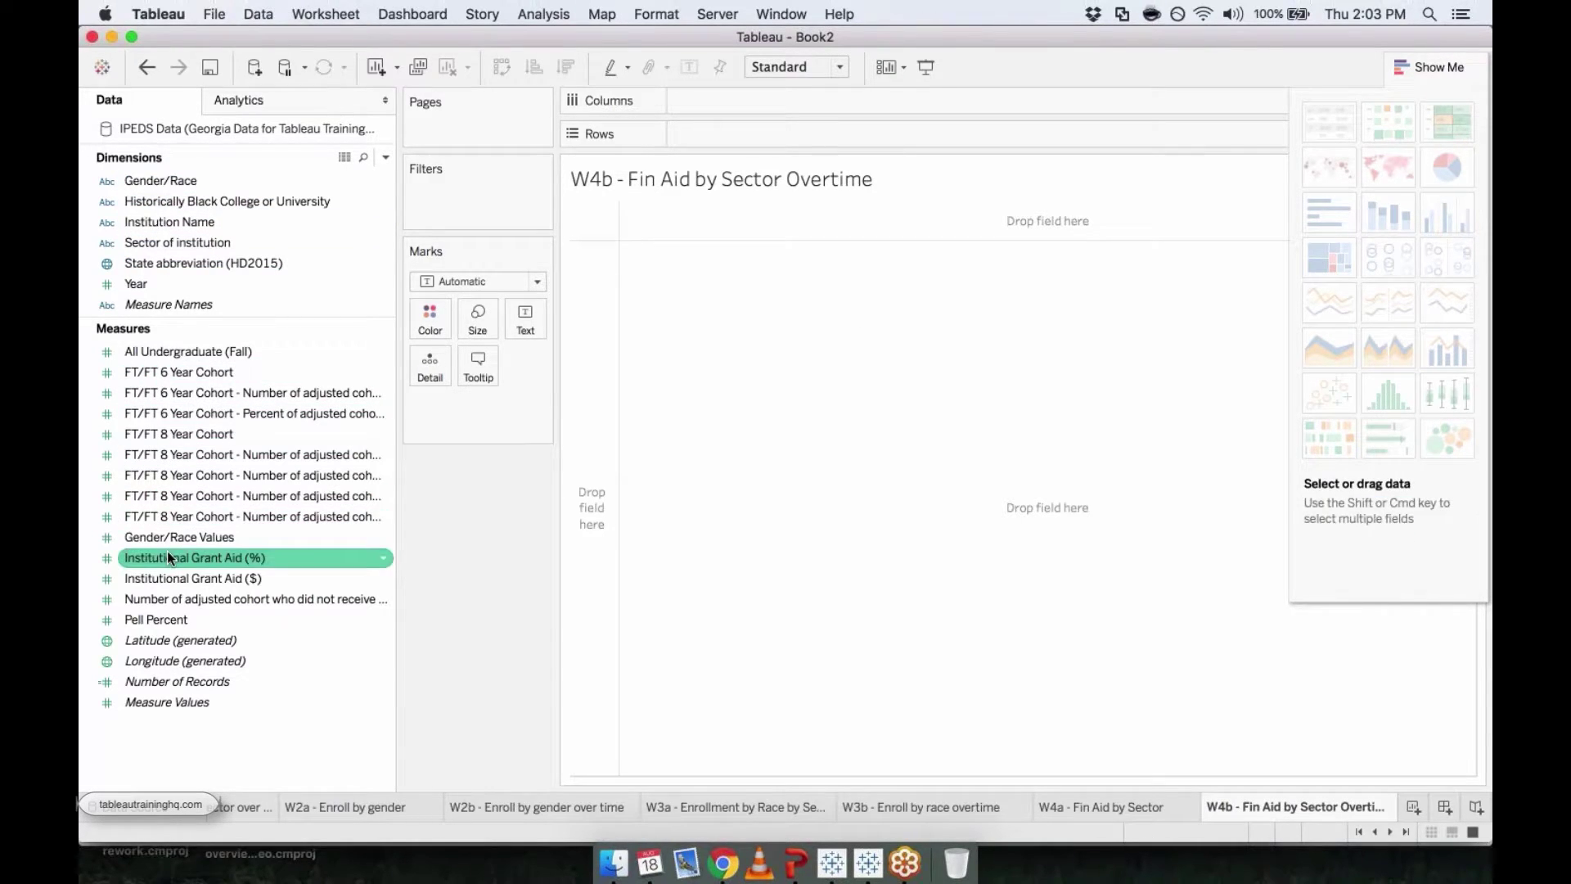
{"action": "double_click", "coordinate": [164, 578]}
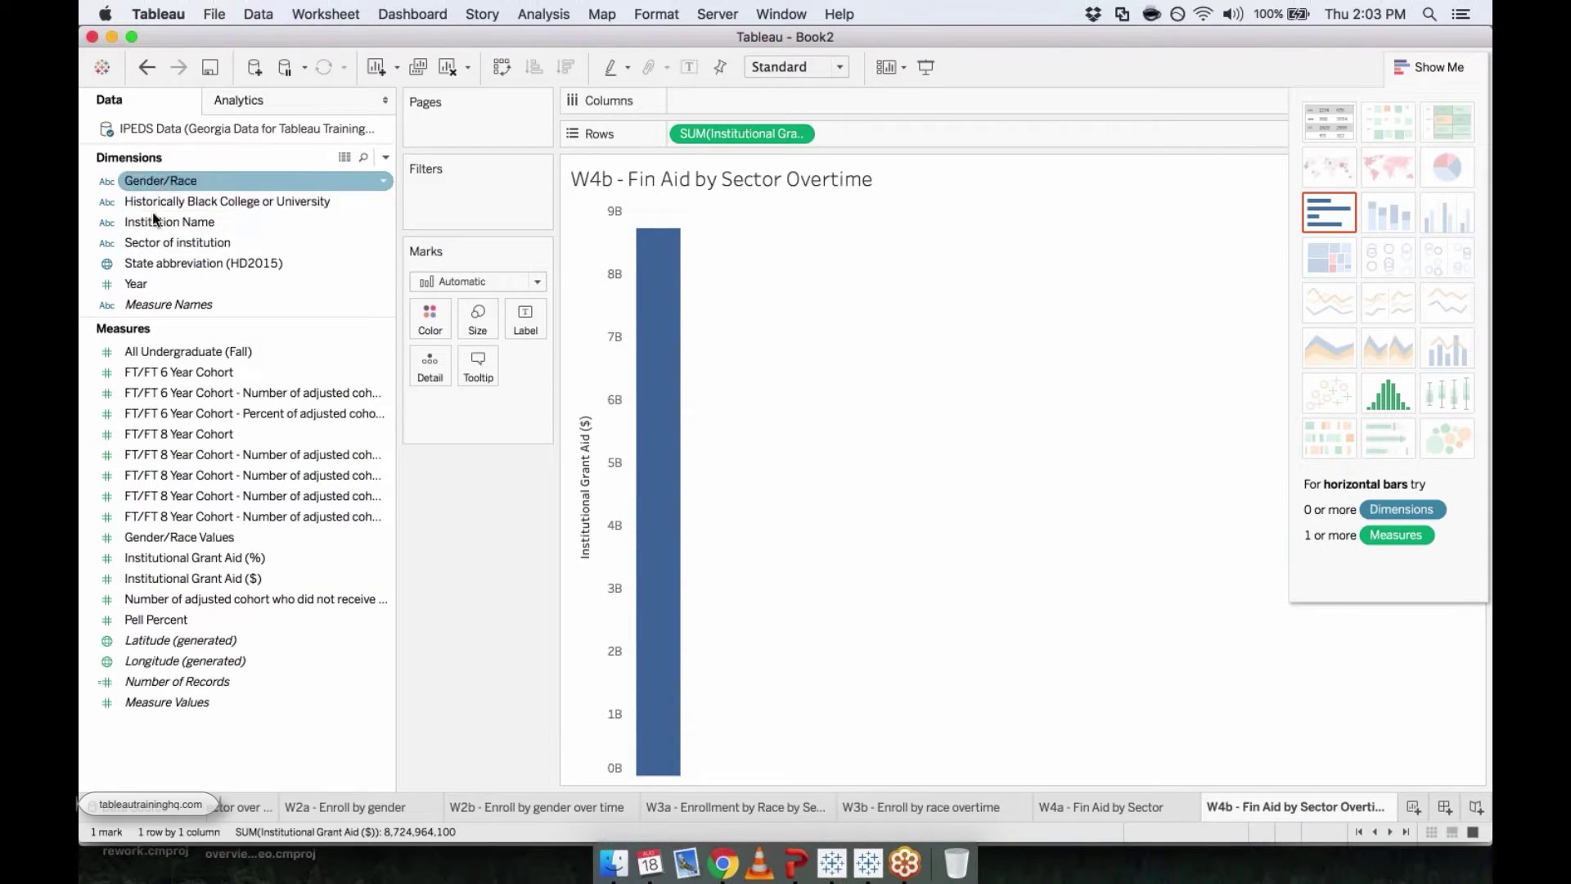
{"action": "left_click", "coordinate": [140, 287]}
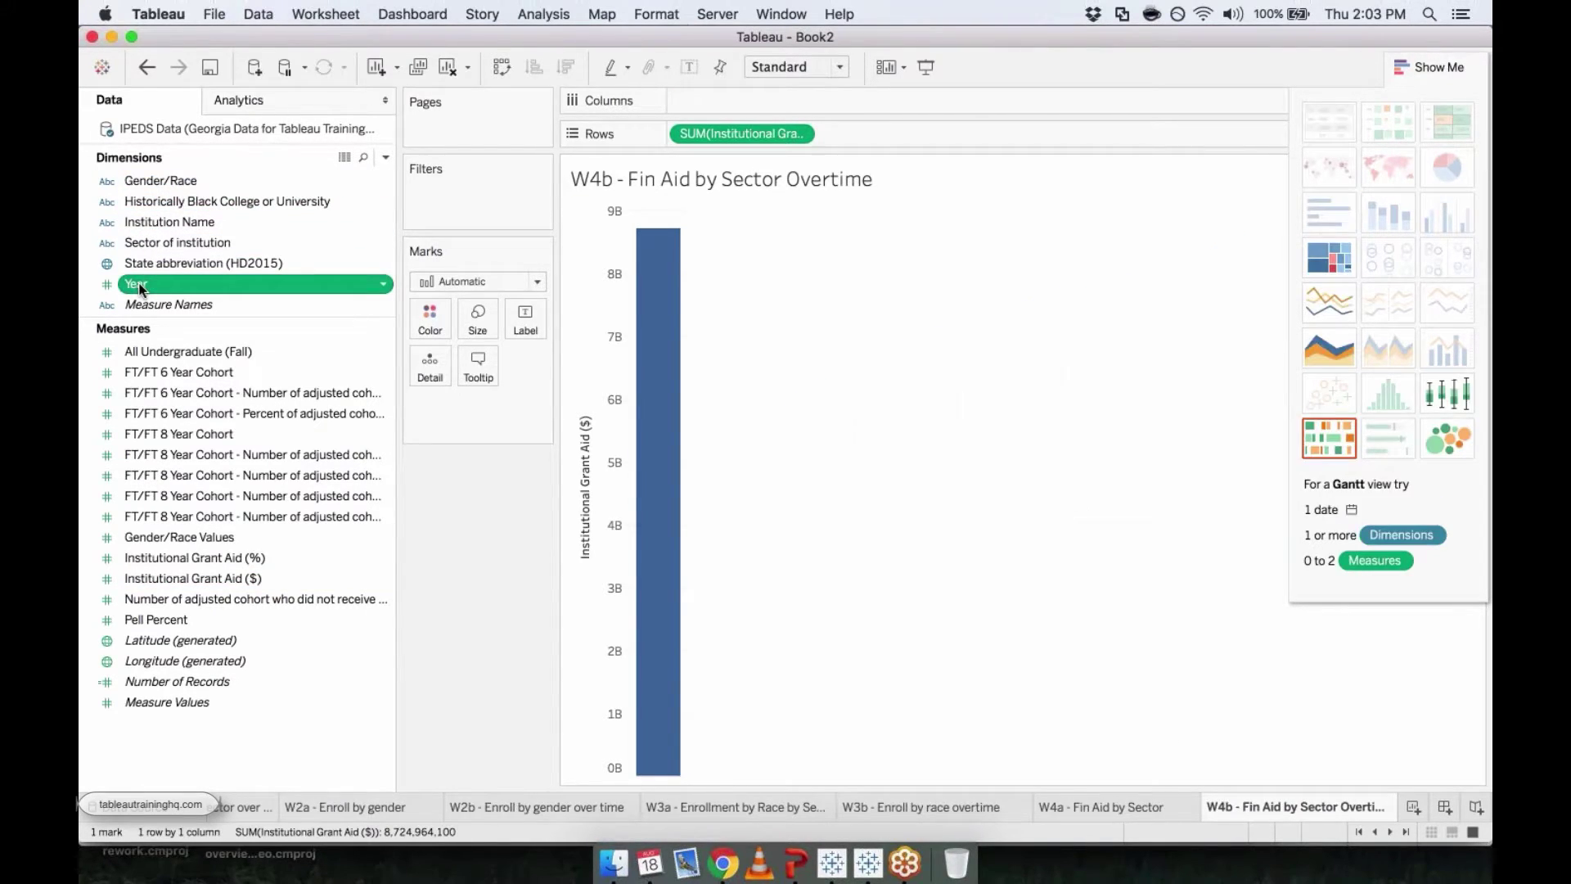
{"action": "double_click", "coordinate": [141, 287]}
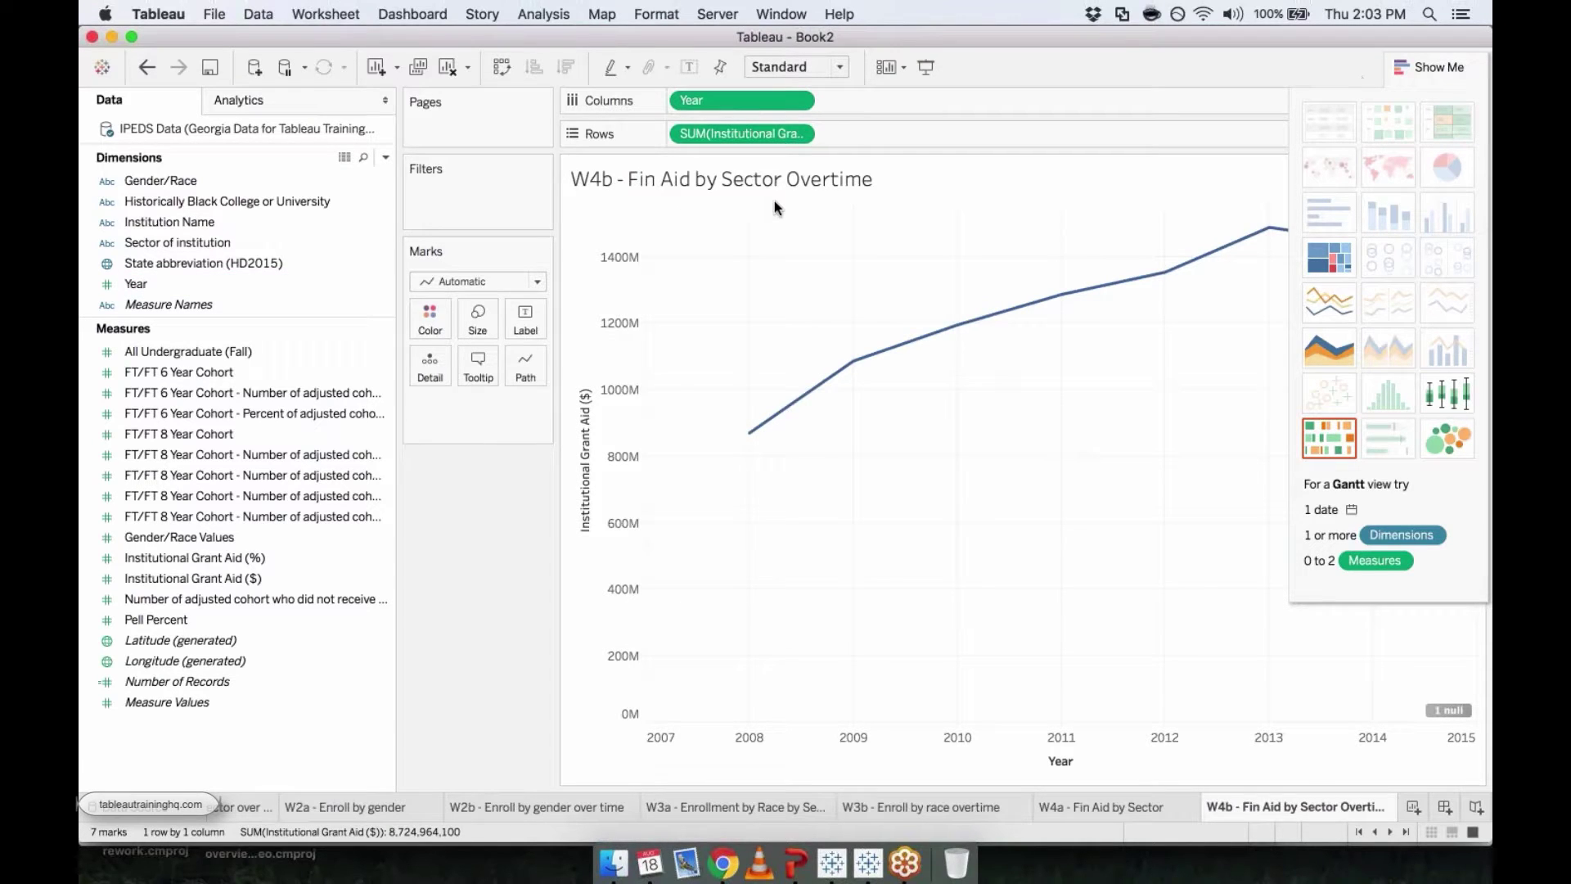
{"action": "left_click", "coordinate": [1428, 68]}
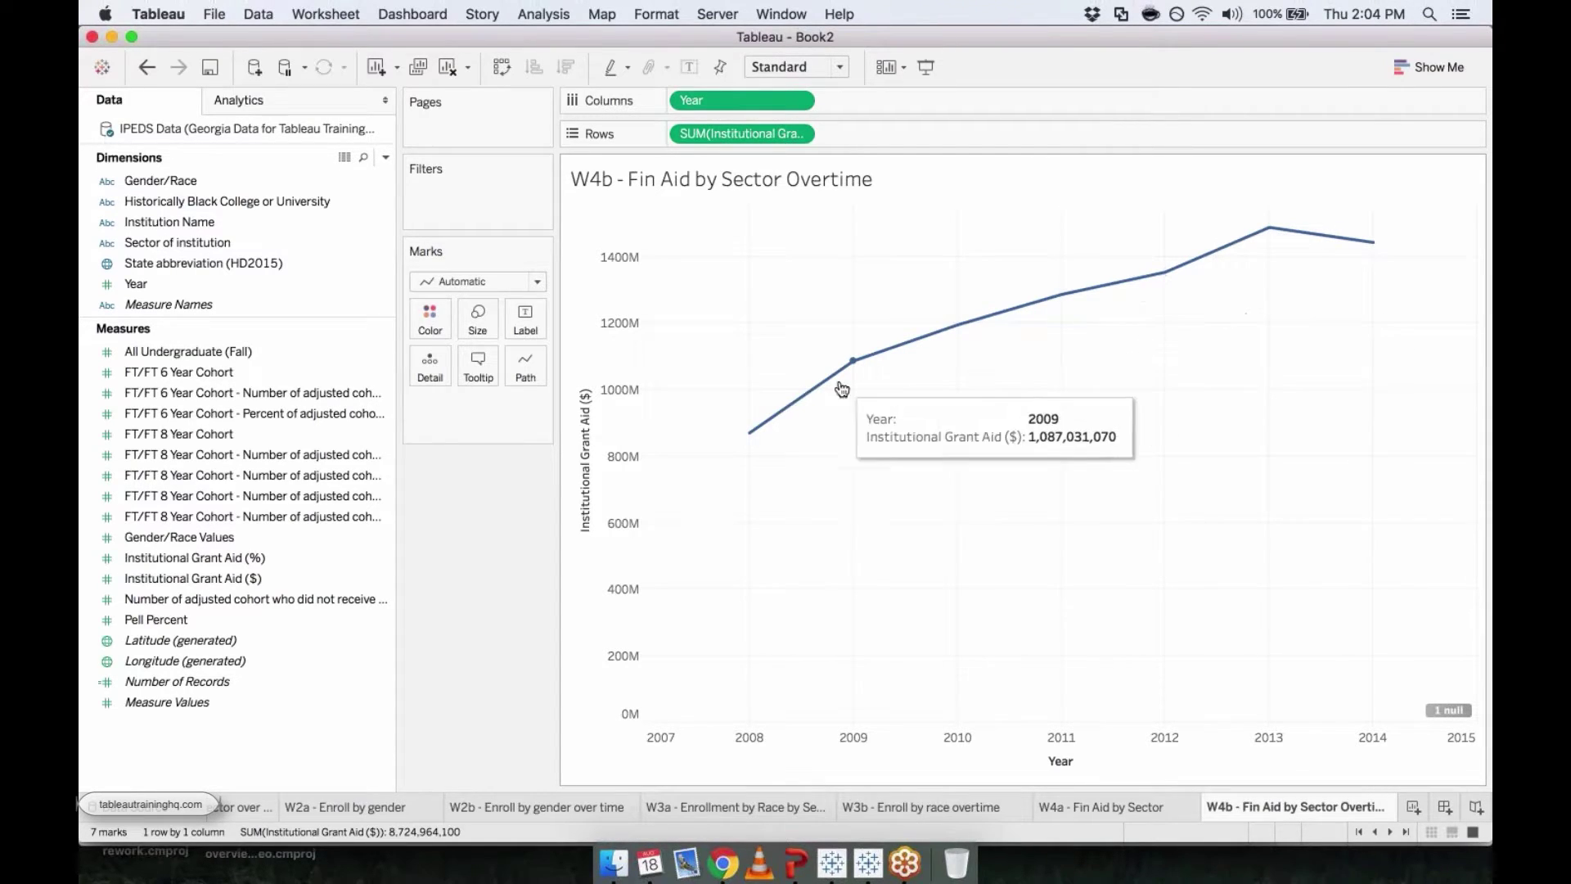
Color the grant aid line chart by Sector of institution and inspect points on the Not-for-Profit and Public lines
{"action": "left_click_drag", "start_coordinate": [165, 245], "coordinate": [436, 327]}
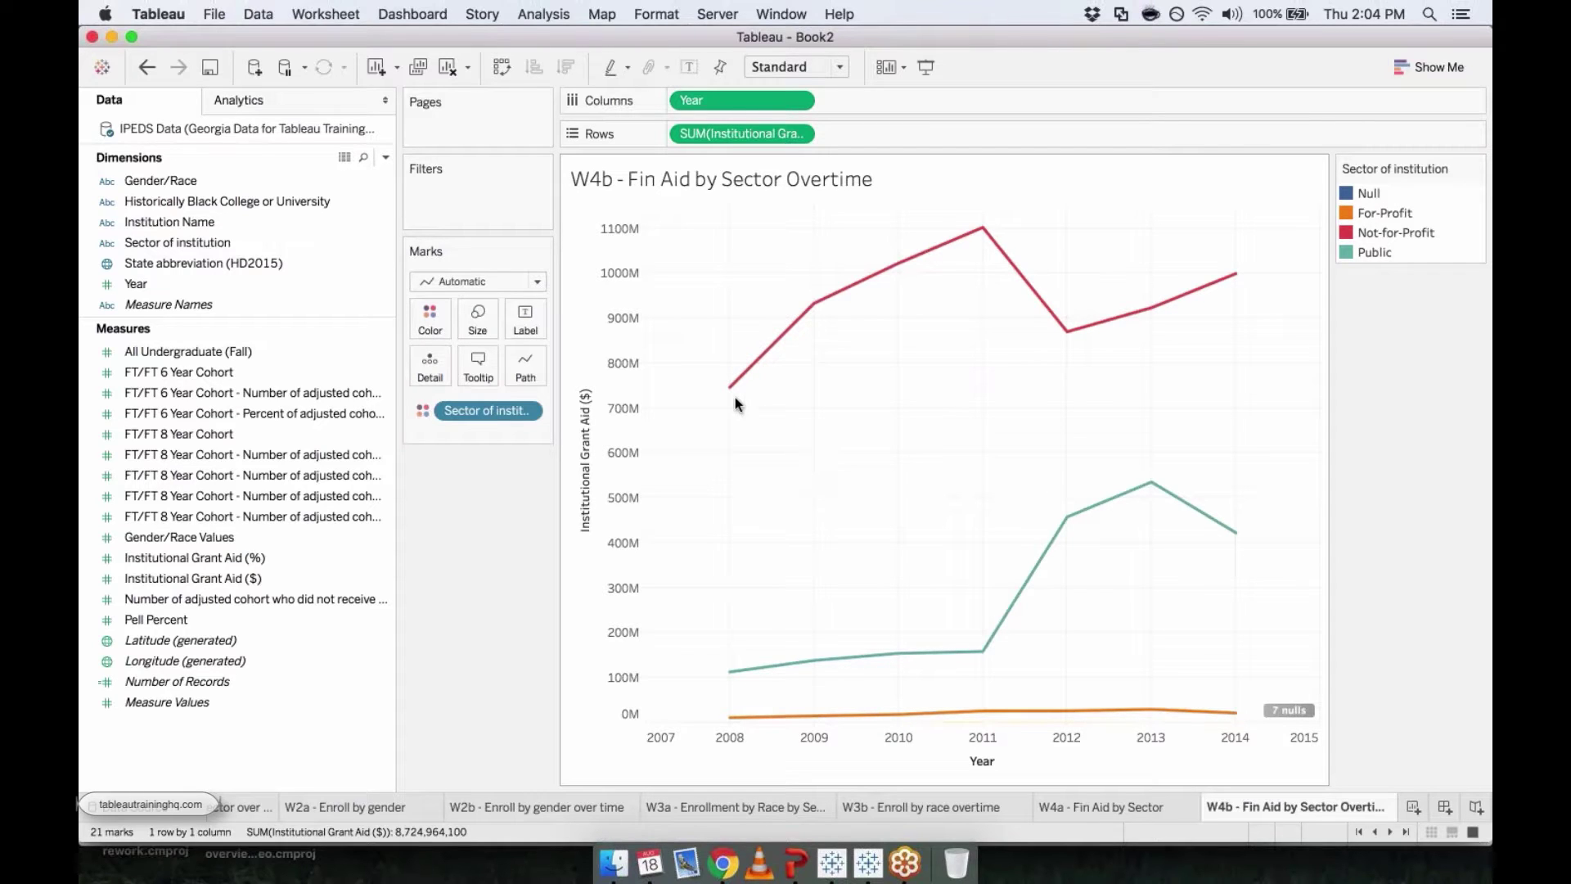
{"action": "mouse_move", "coordinate": [735, 396]}
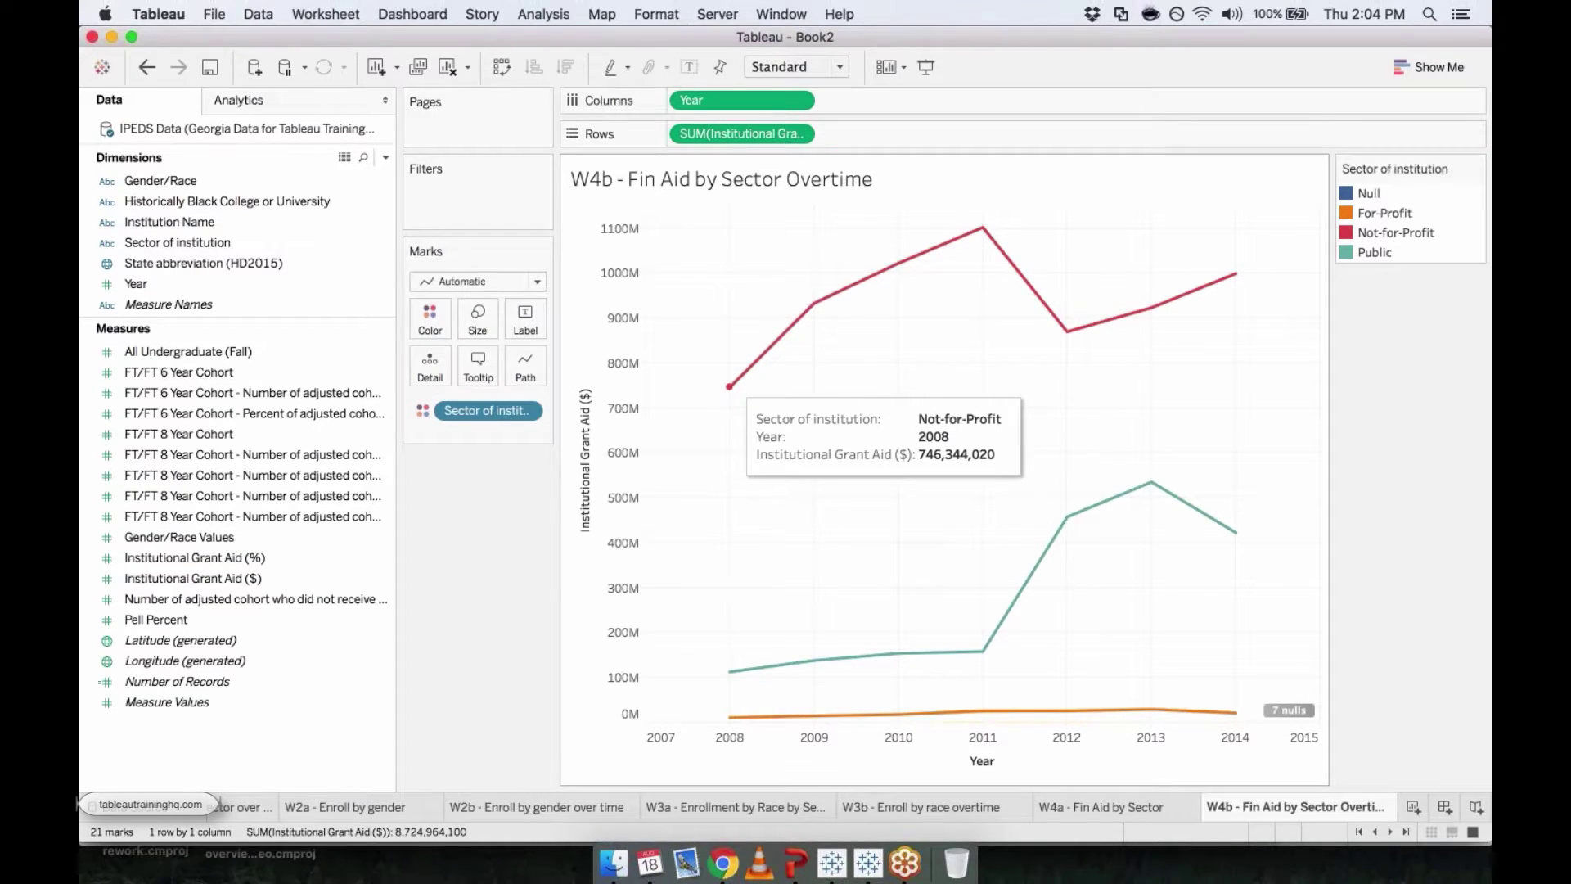
{"action": "mouse_move", "coordinate": [983, 229]}
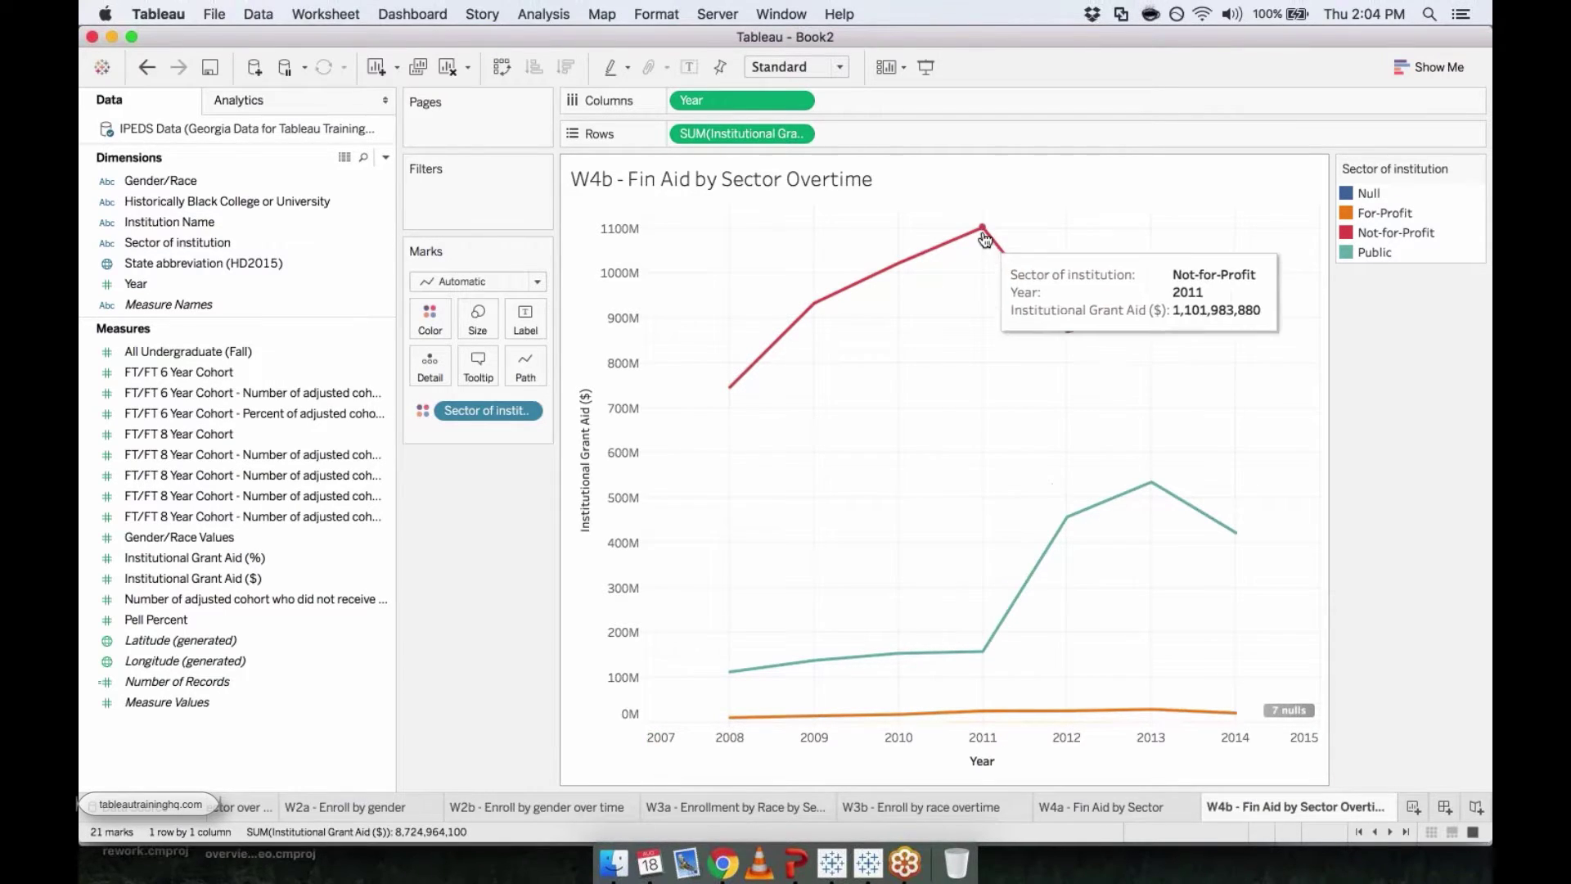
{"action": "mouse_move", "coordinate": [1060, 315]}
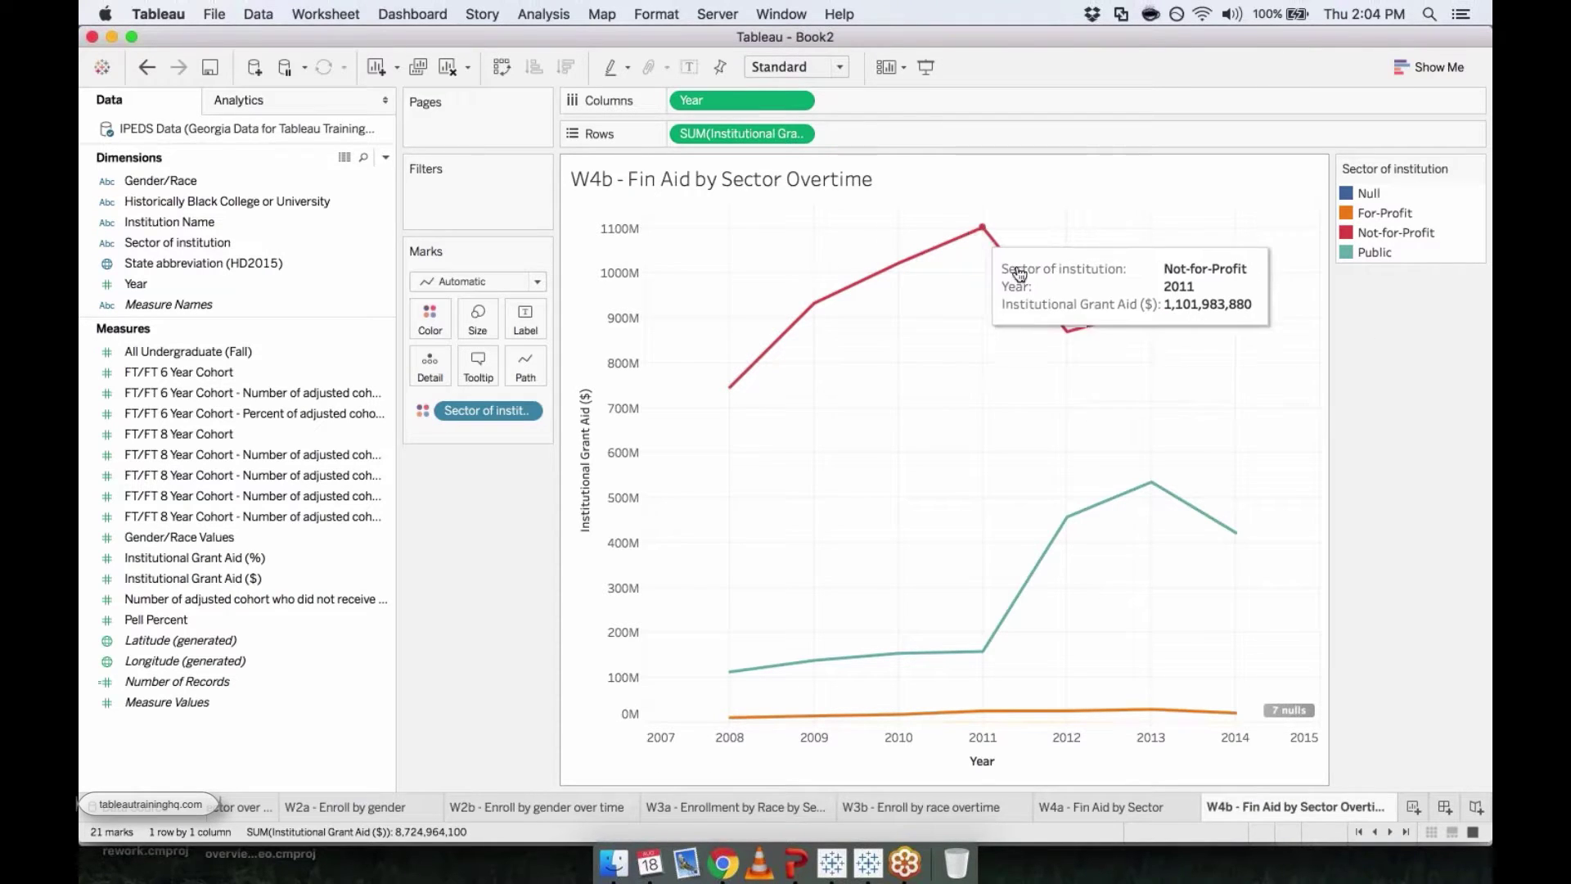
{"action": "mouse_move", "coordinate": [985, 652]}
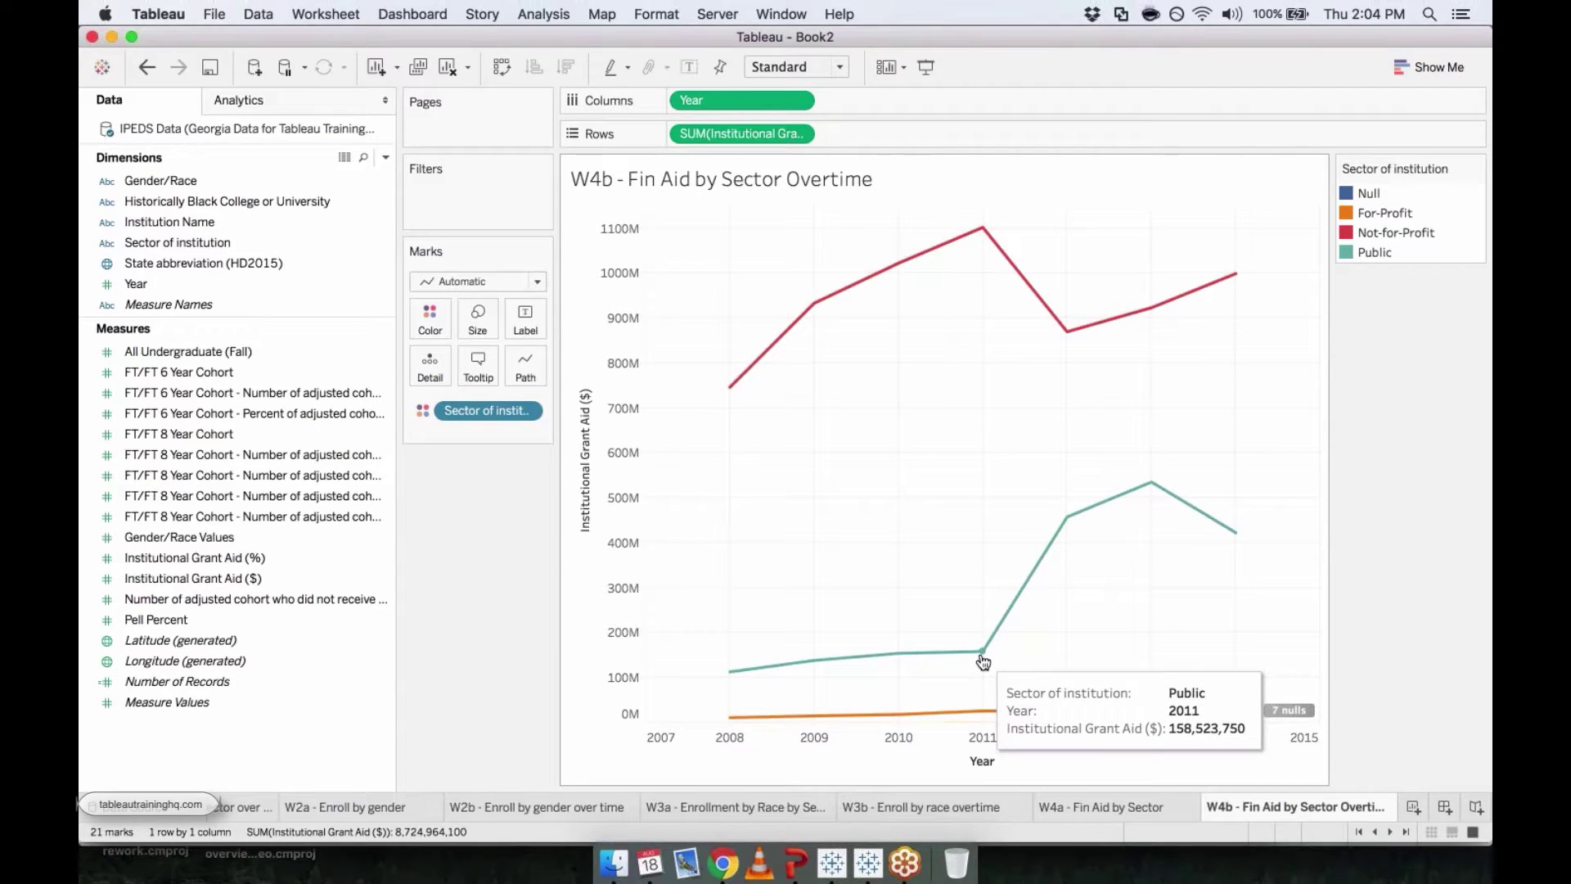
{"action": "mouse_move", "coordinate": [1068, 532]}
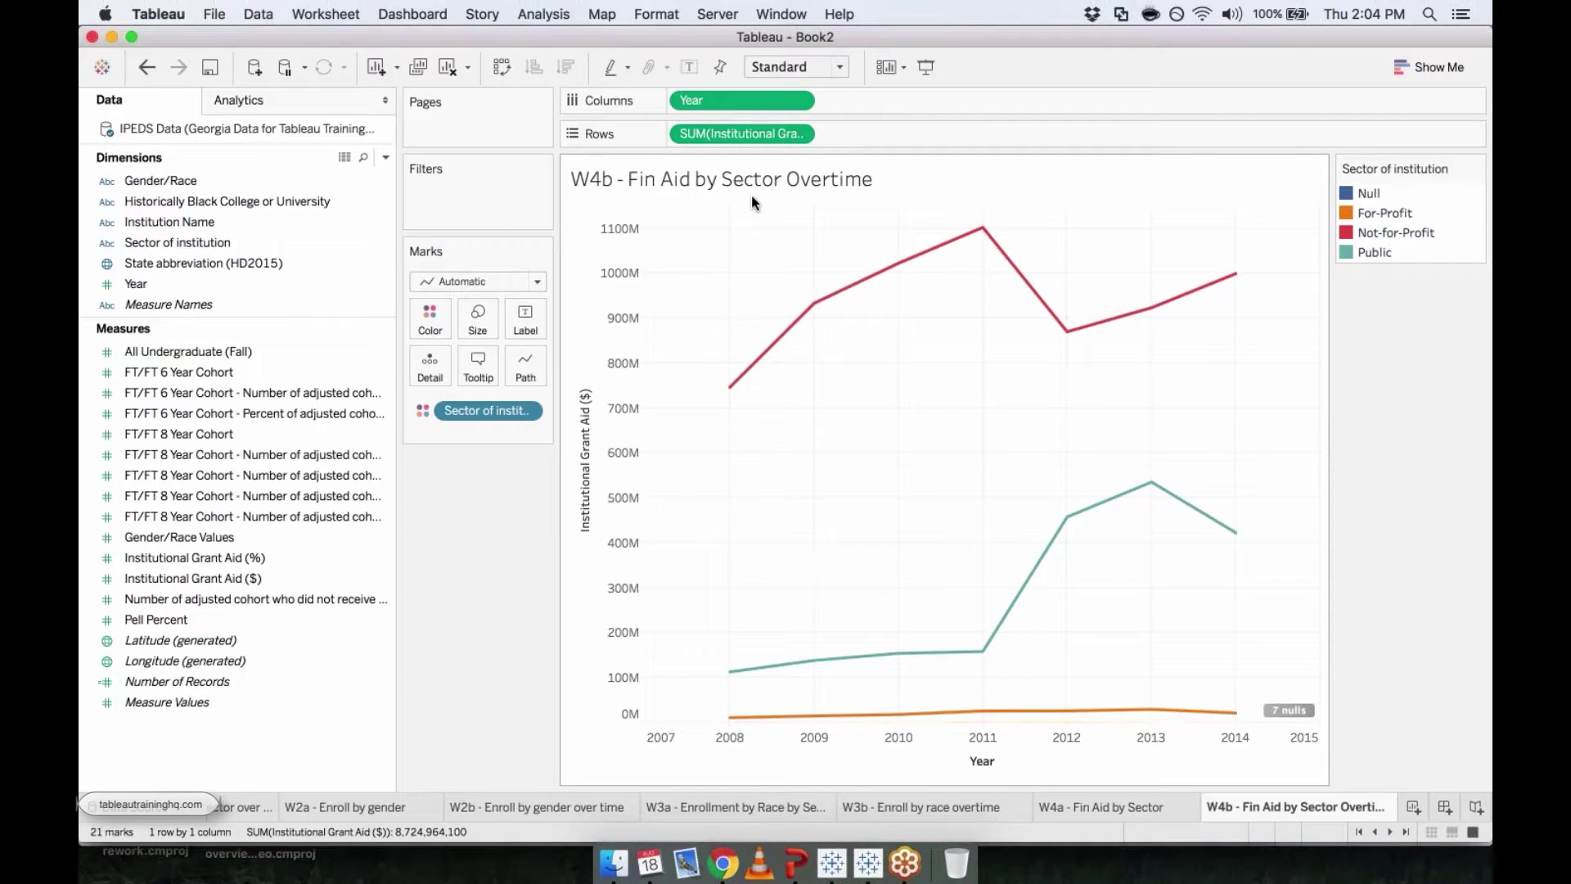
Create a new worksheet named "W5a - 6yr vs 8yr grad rates"
{"action": "left_click", "coordinate": [1414, 808]}
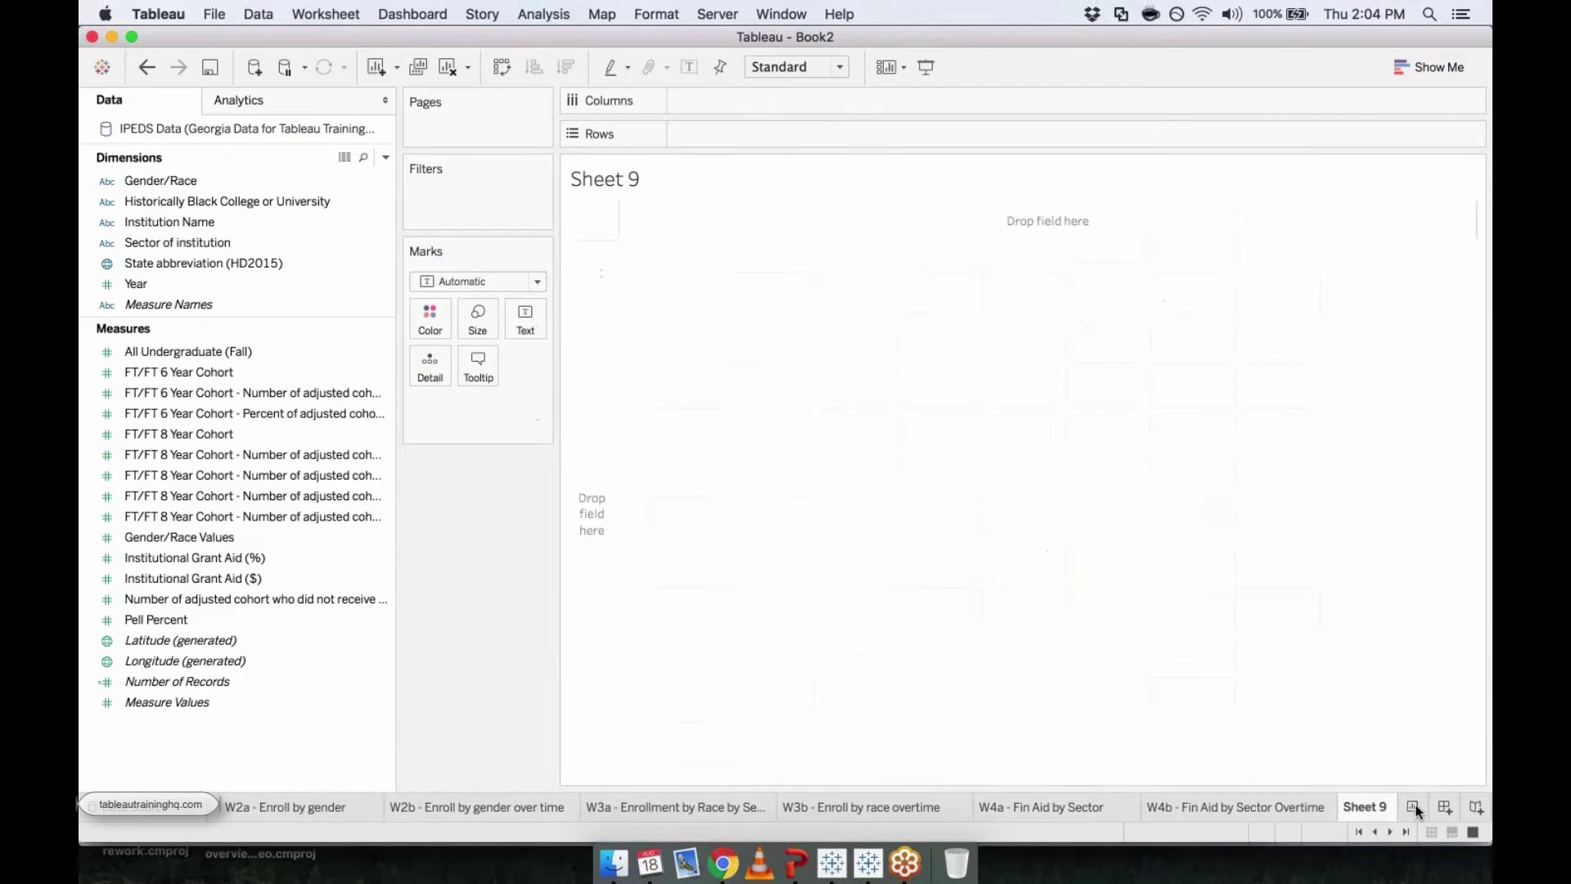
{"action": "double_click", "coordinate": [1365, 806]}
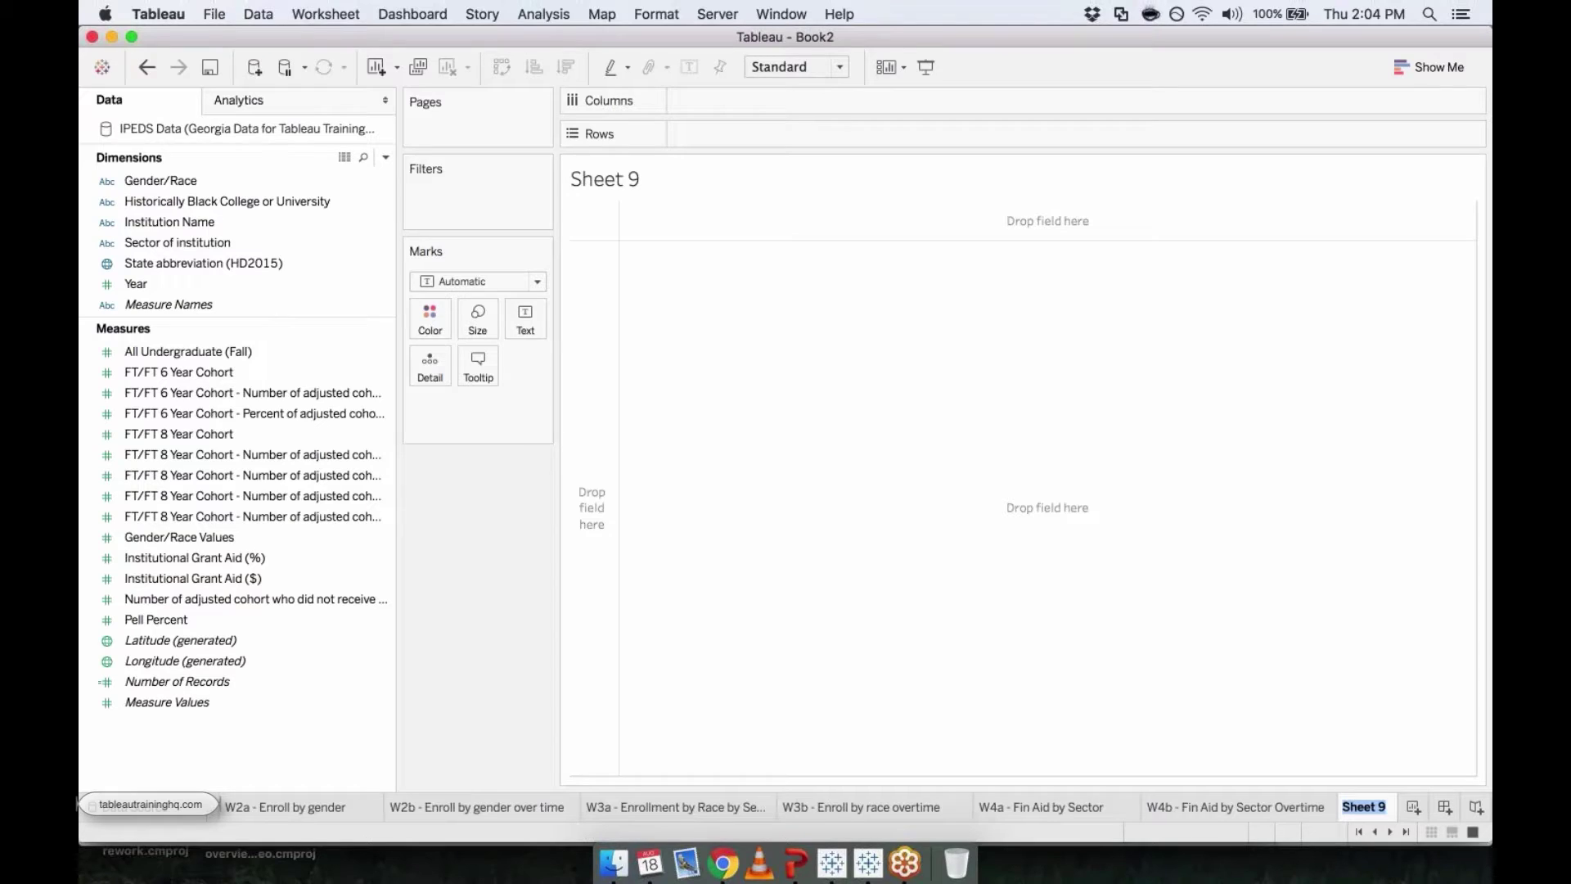
{"action": "type", "text": "W5a - 6"}
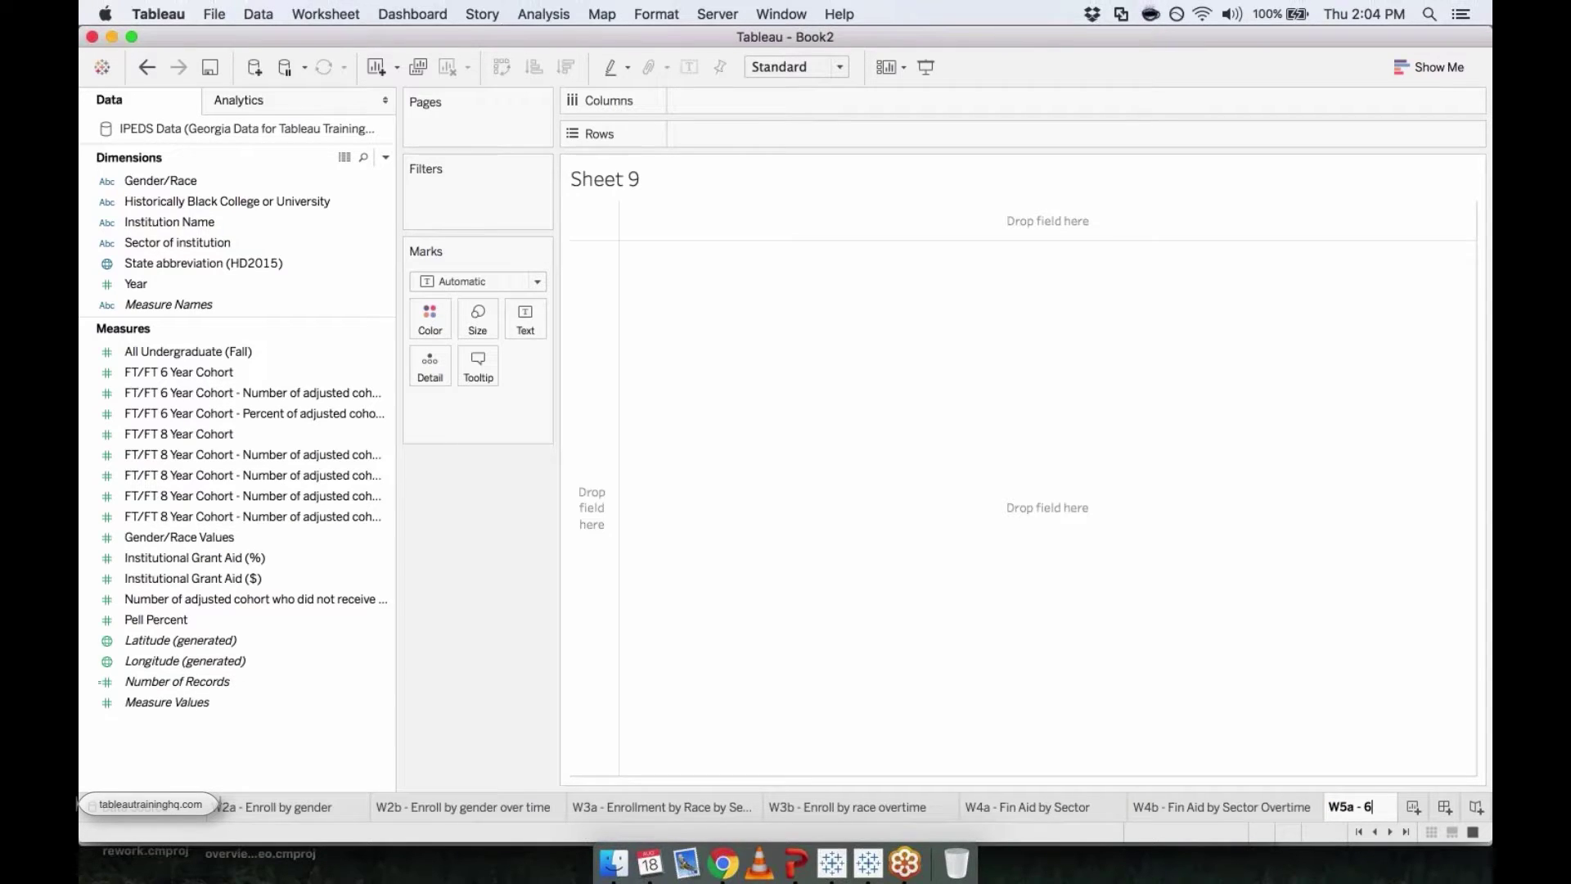
{"action": "type", "text": "yr vs 8yr g"}
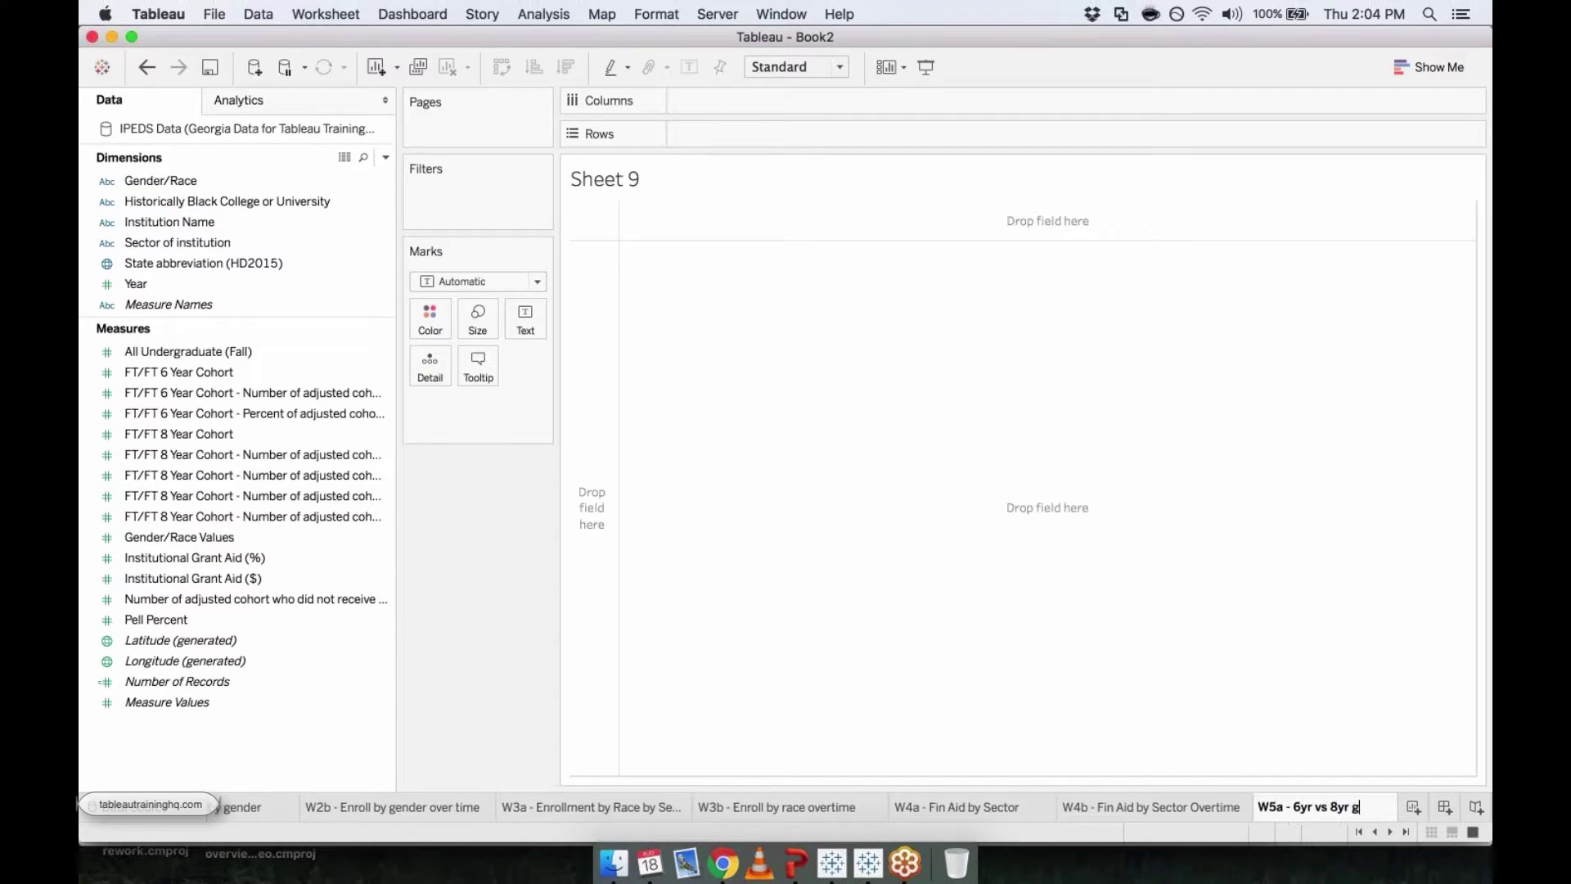
{"action": "type", "text": "rad rates"}
{"action": "key", "text": "Return"}
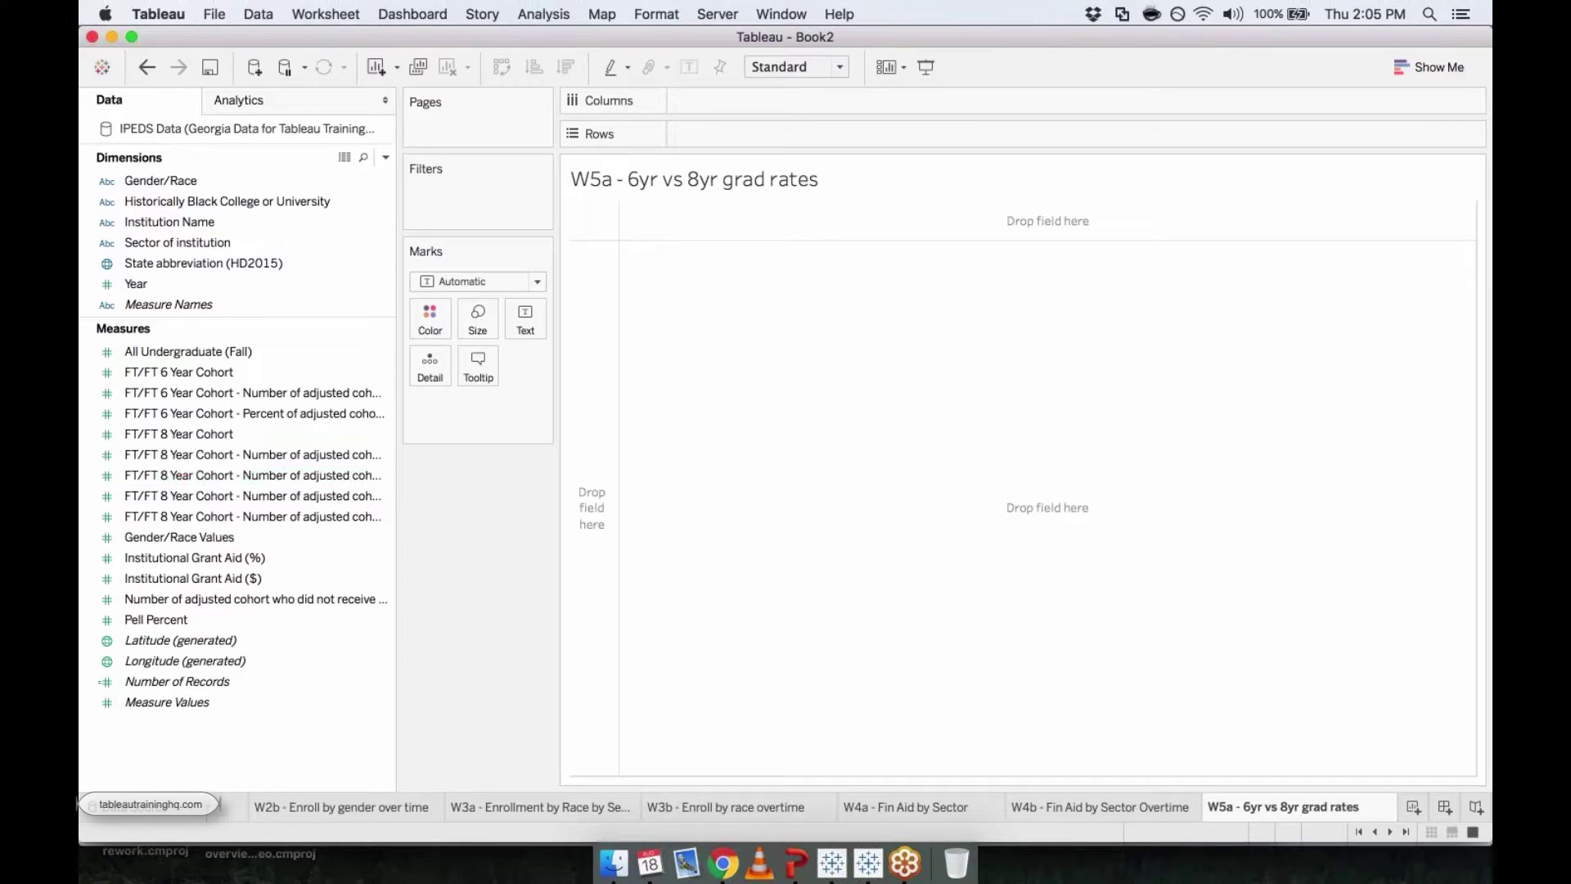
Start a new calculated field named "6yr grad rate", with its editor moved lower over the empty view
{"action": "left_click", "coordinate": [554, 15]}
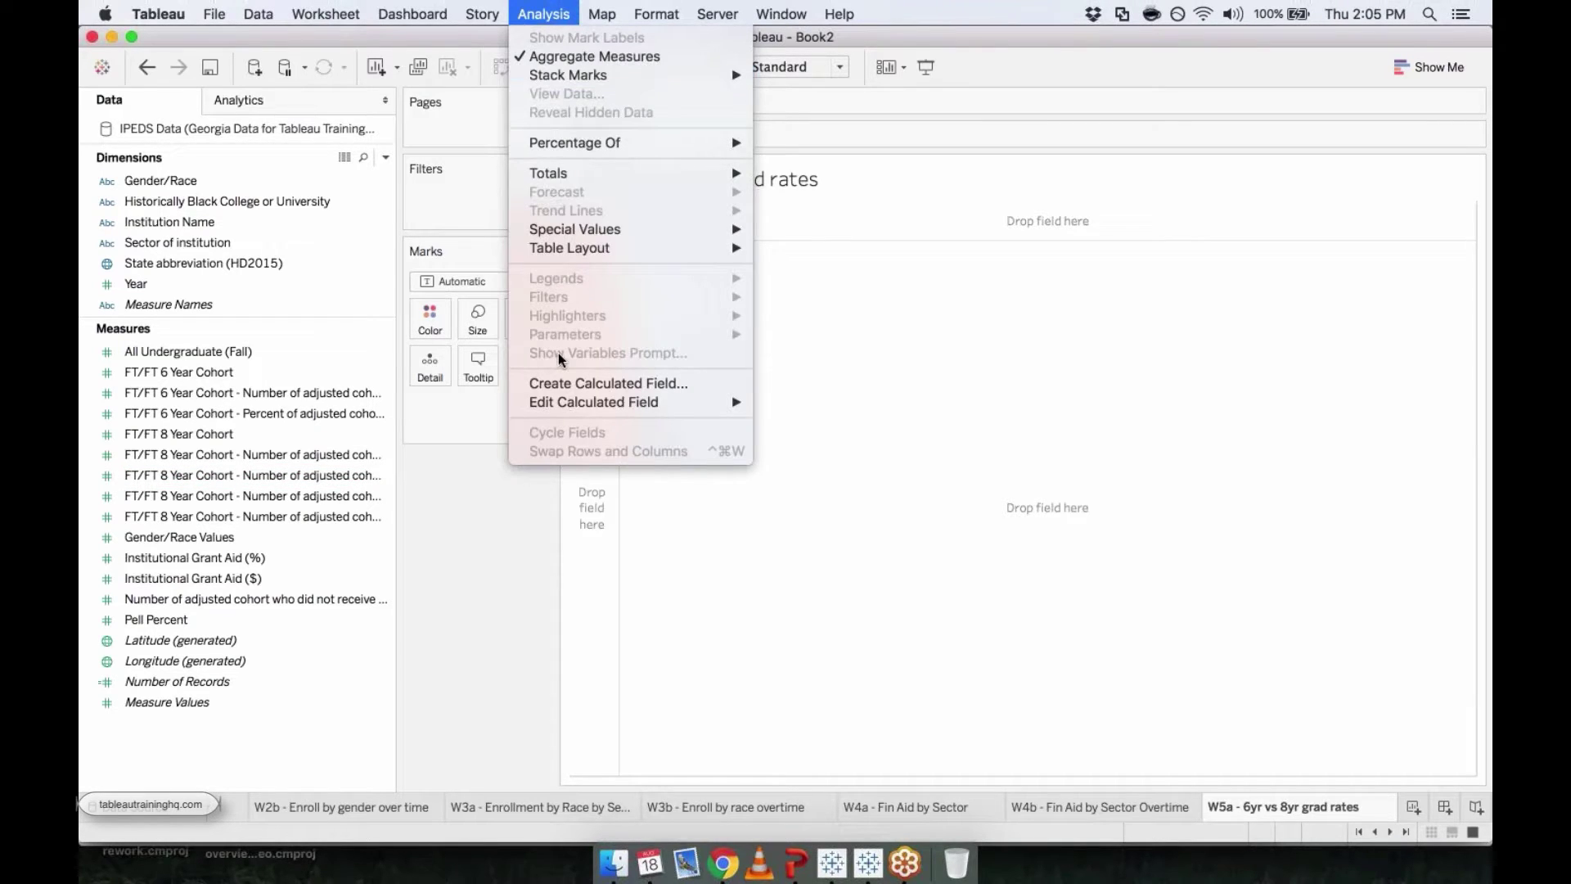
{"action": "left_click", "coordinate": [592, 384]}
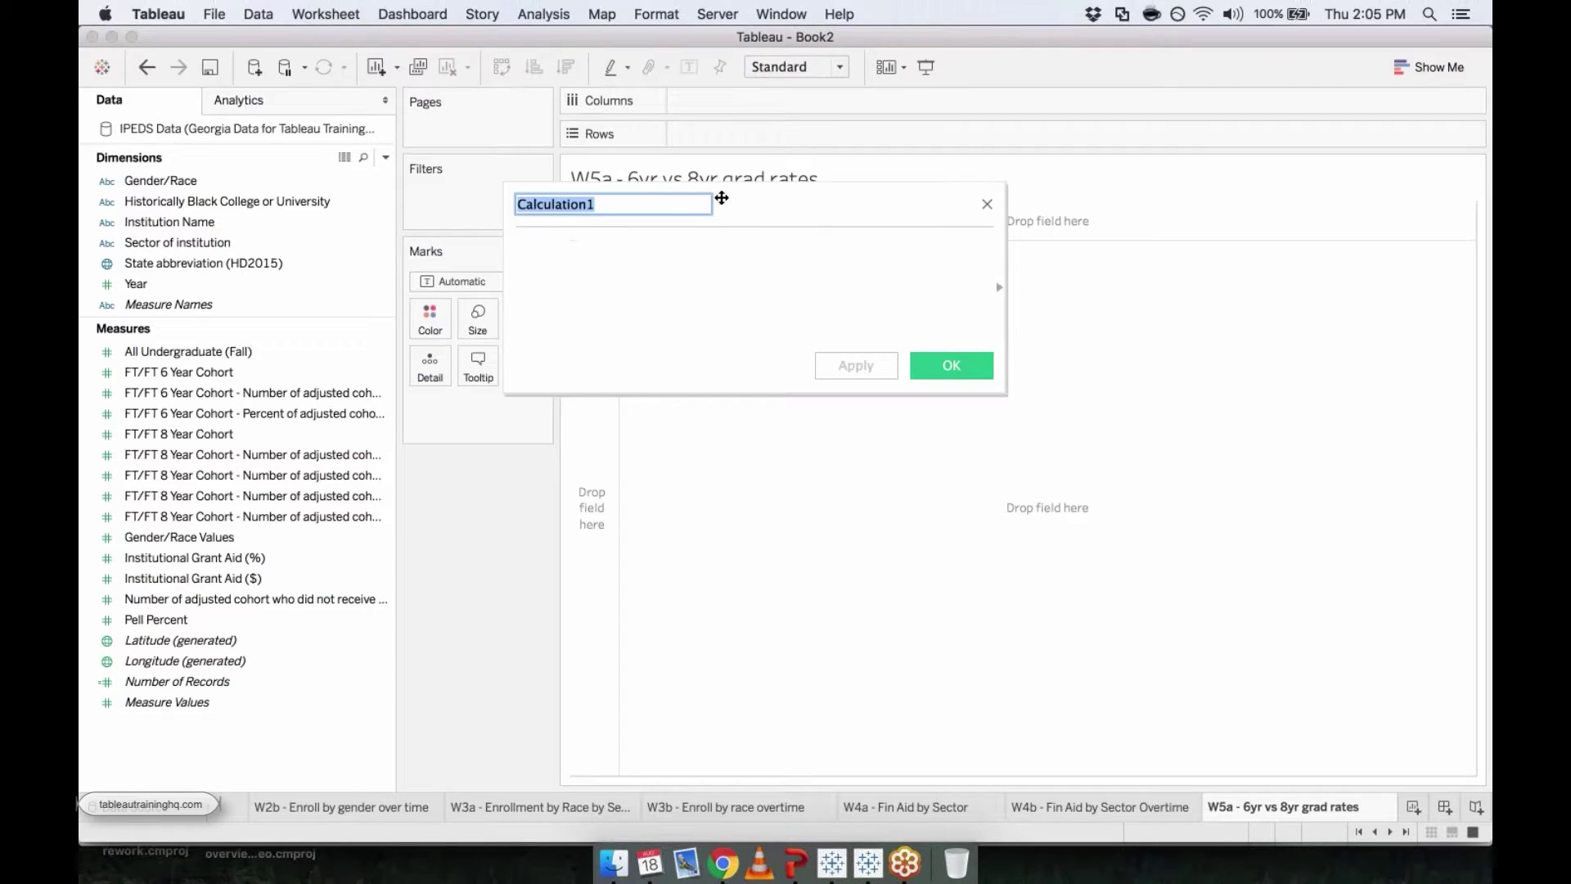
{"action": "left_click_drag", "start_coordinate": [721, 197], "coordinate": [759, 449]}
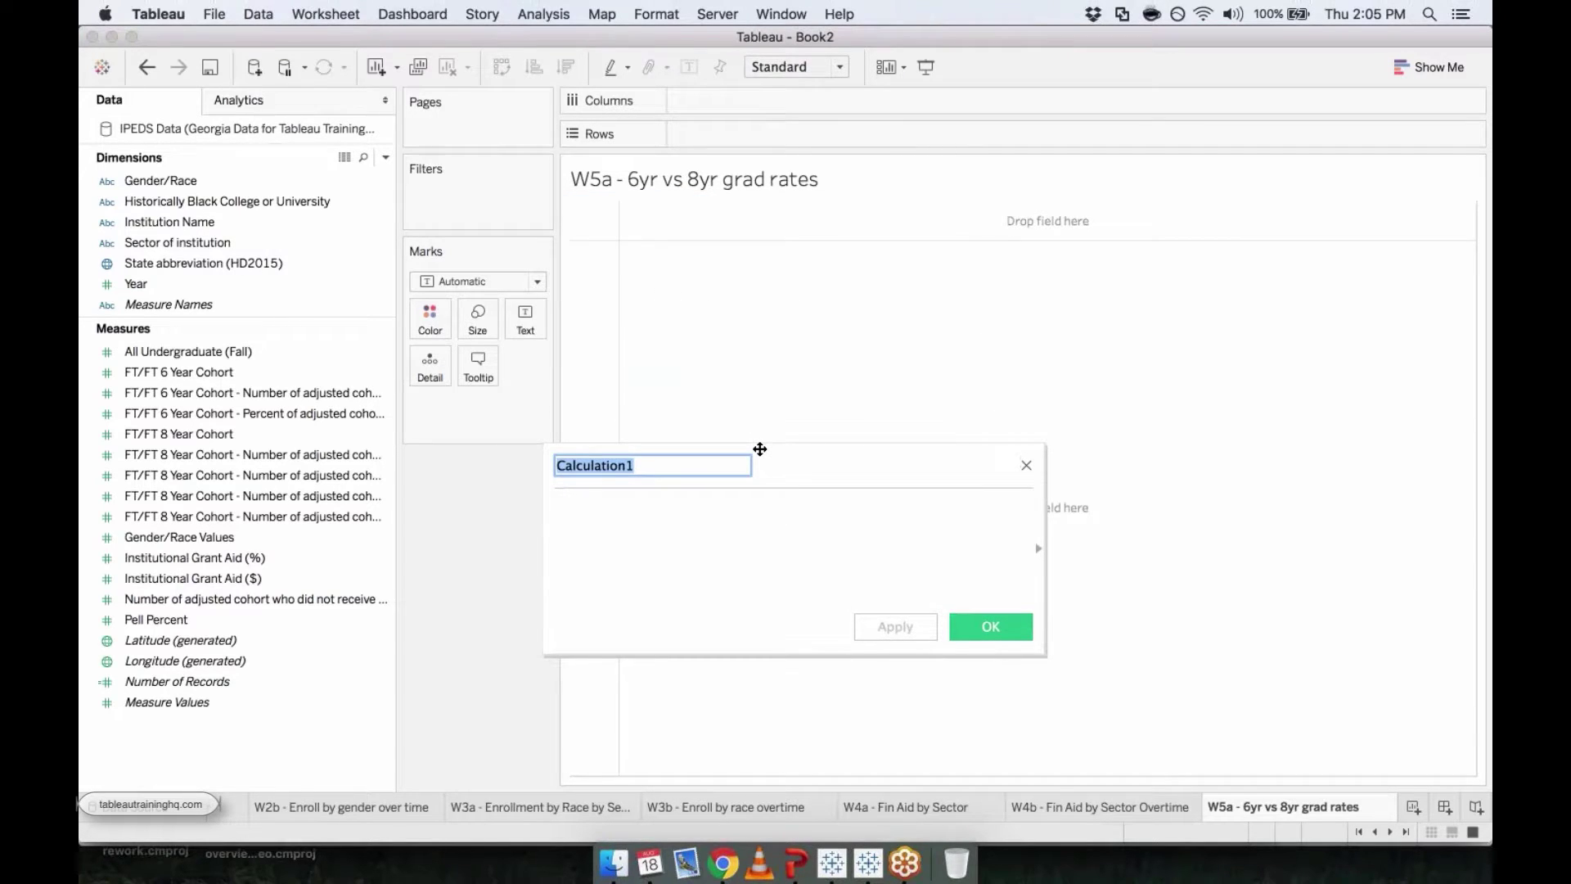
{"action": "type", "text": "6yr grad r"}
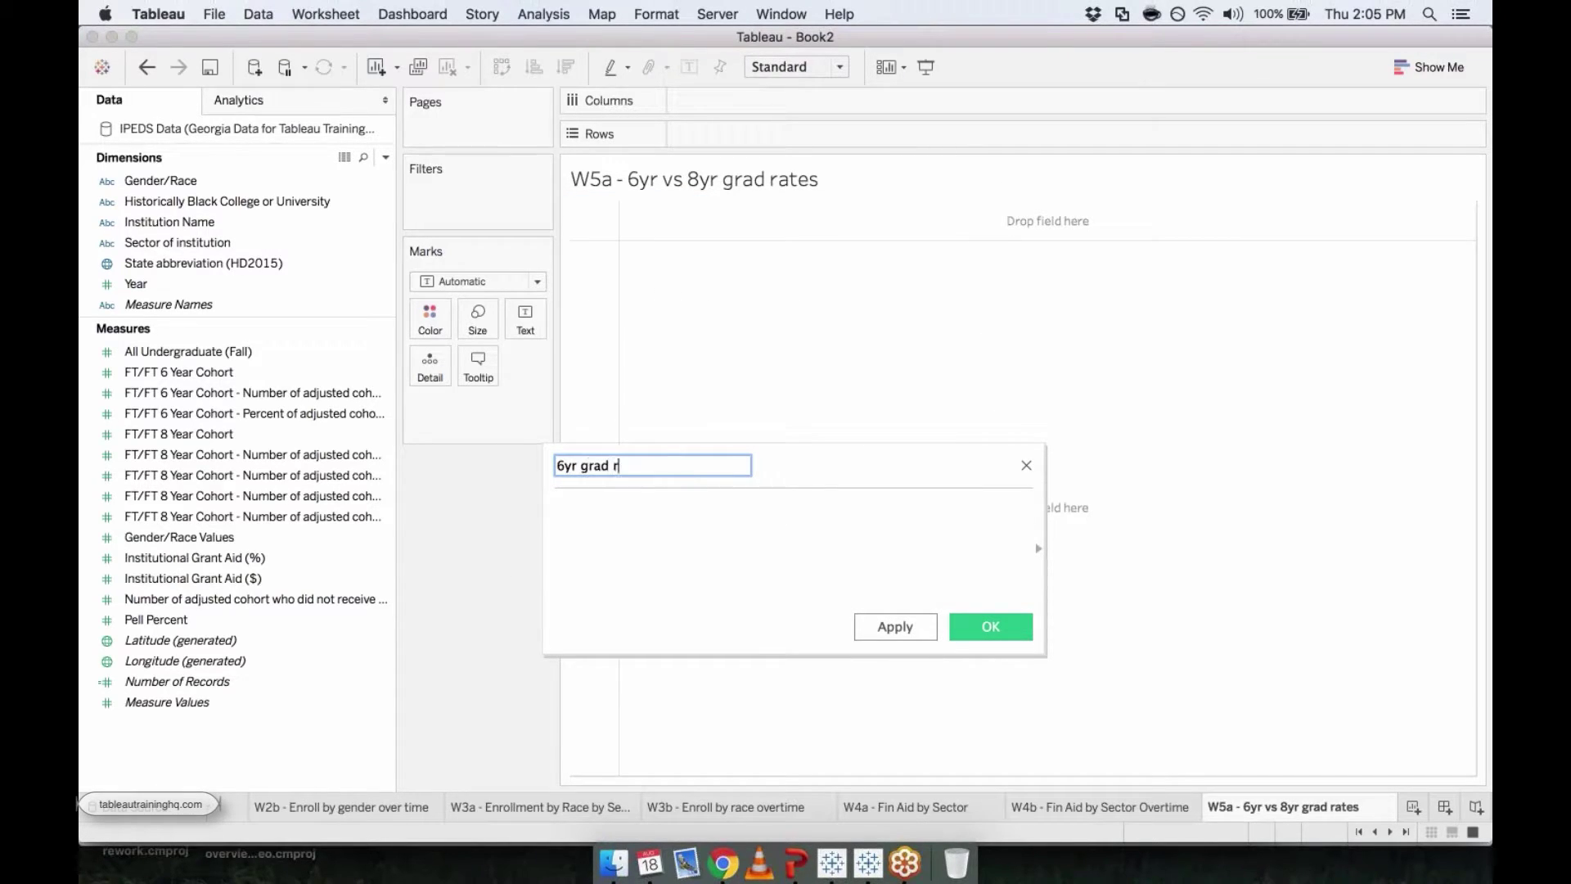
{"action": "type", "text": "ate"}
Define the 6yr grad rate formula as [FT/FT 6 Year Cohort - Number of adjusted cohort receiving an award]/[FT/FT 6 Year Cohort]
{"action": "left_click", "coordinate": [204, 391]}
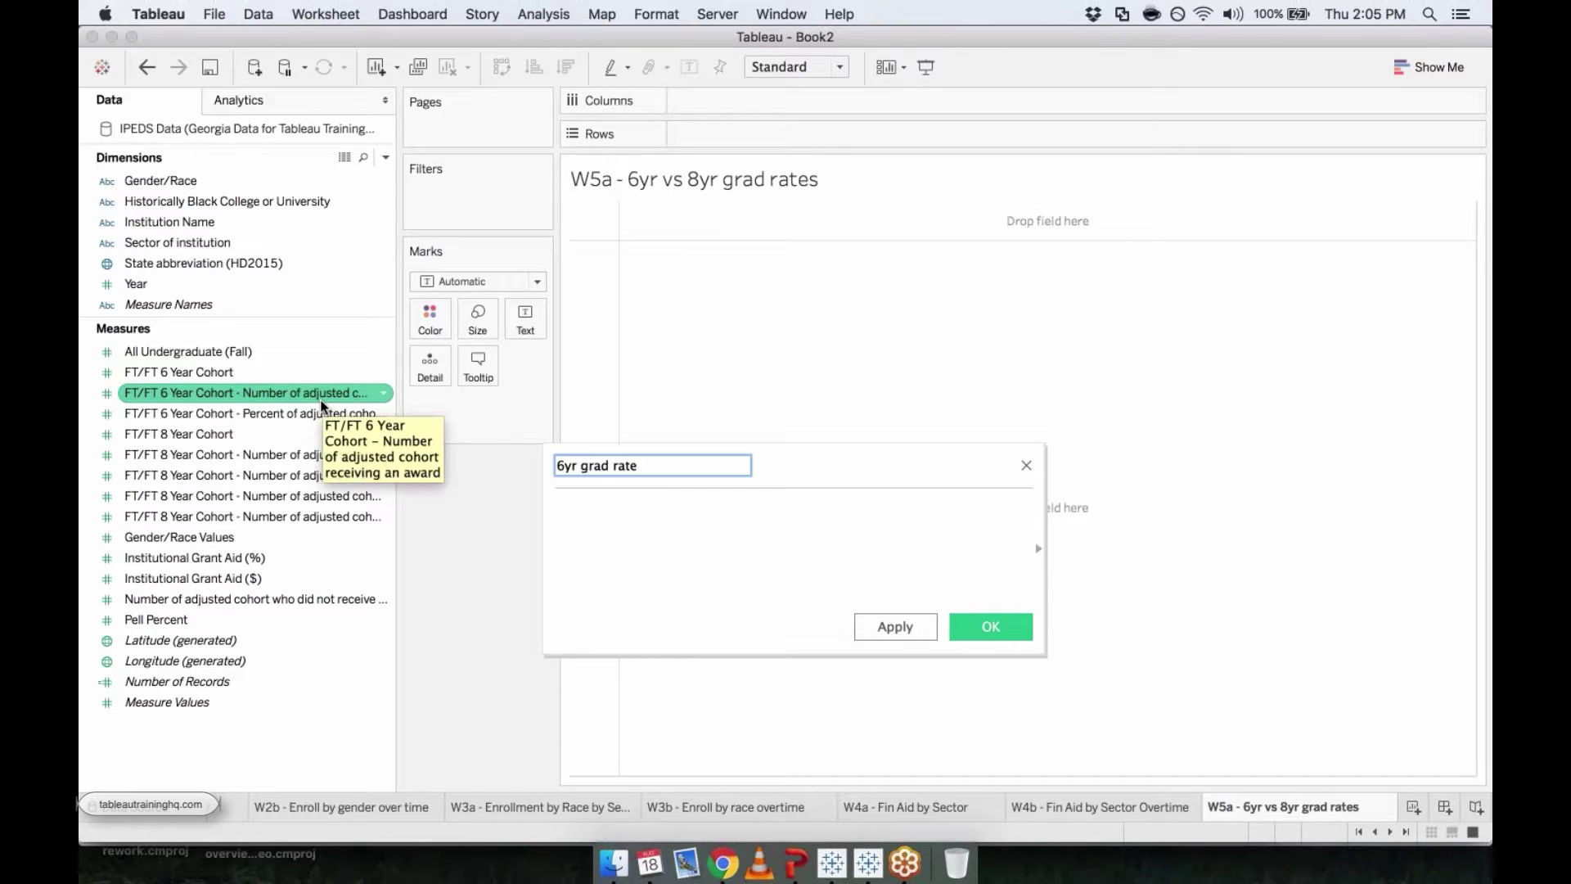
{"action": "left_click_drag", "start_coordinate": [321, 405], "coordinate": [706, 533]}
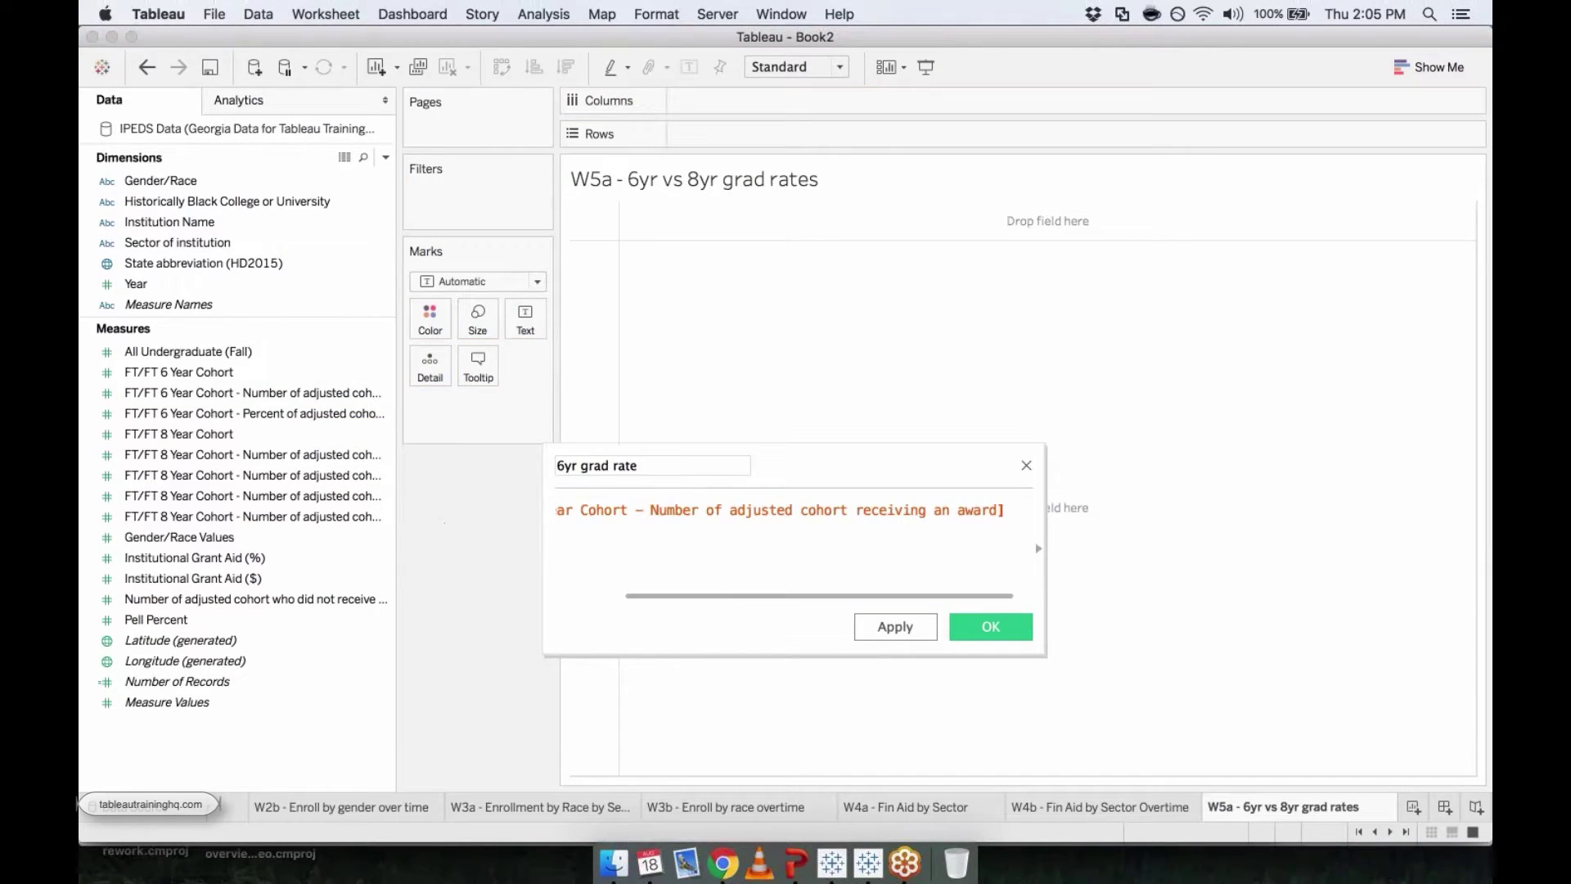
{"action": "type", "text": "/"}
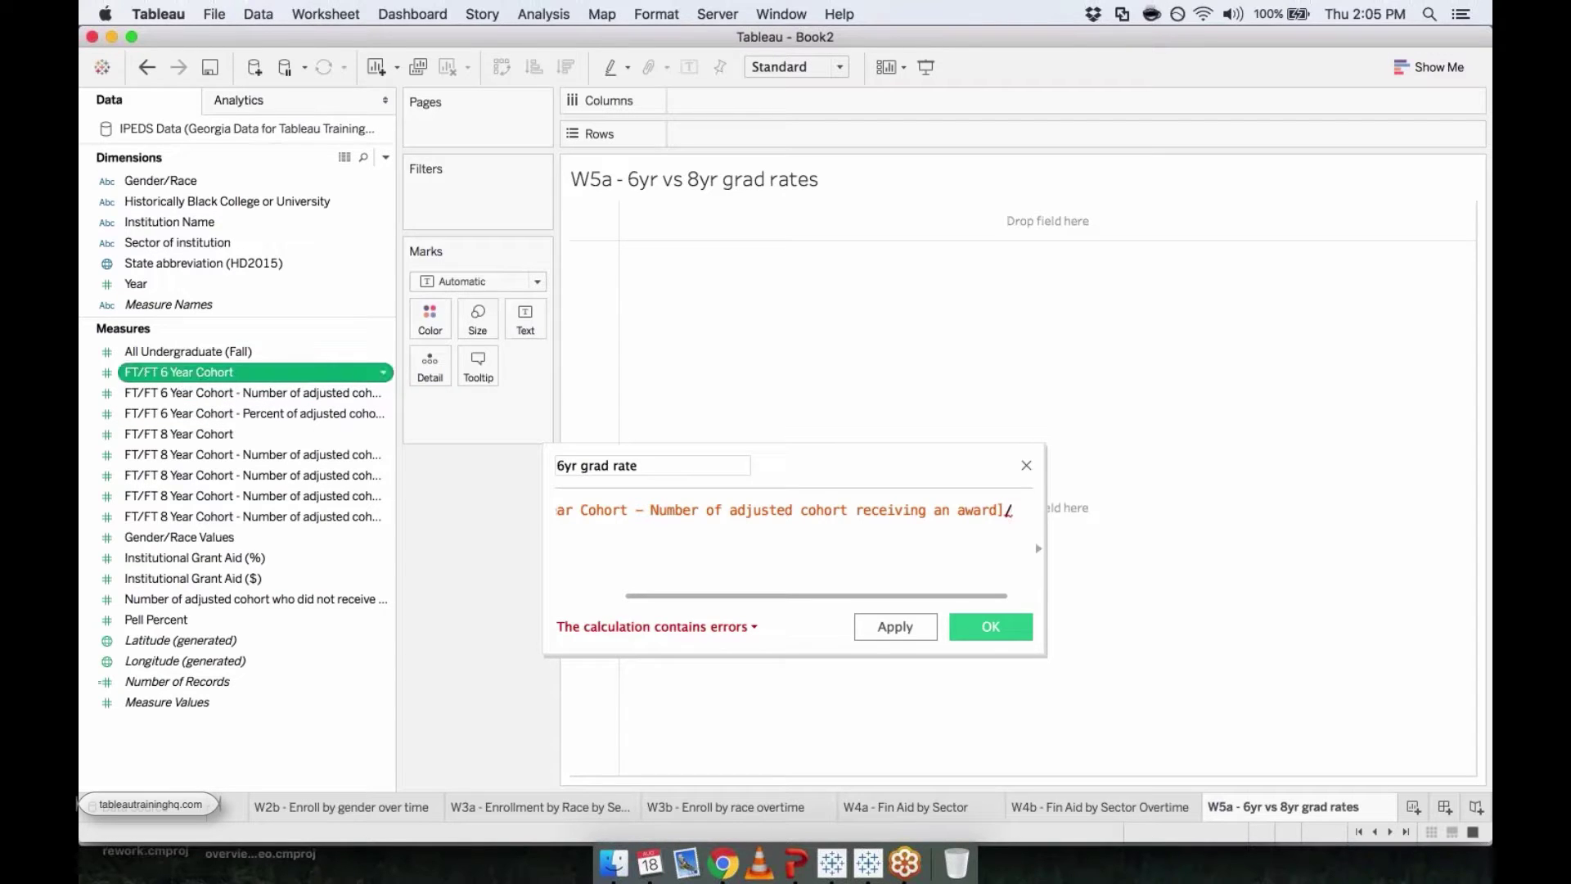
{"action": "left_click_drag", "start_coordinate": [181, 381], "coordinate": [1017, 529]}
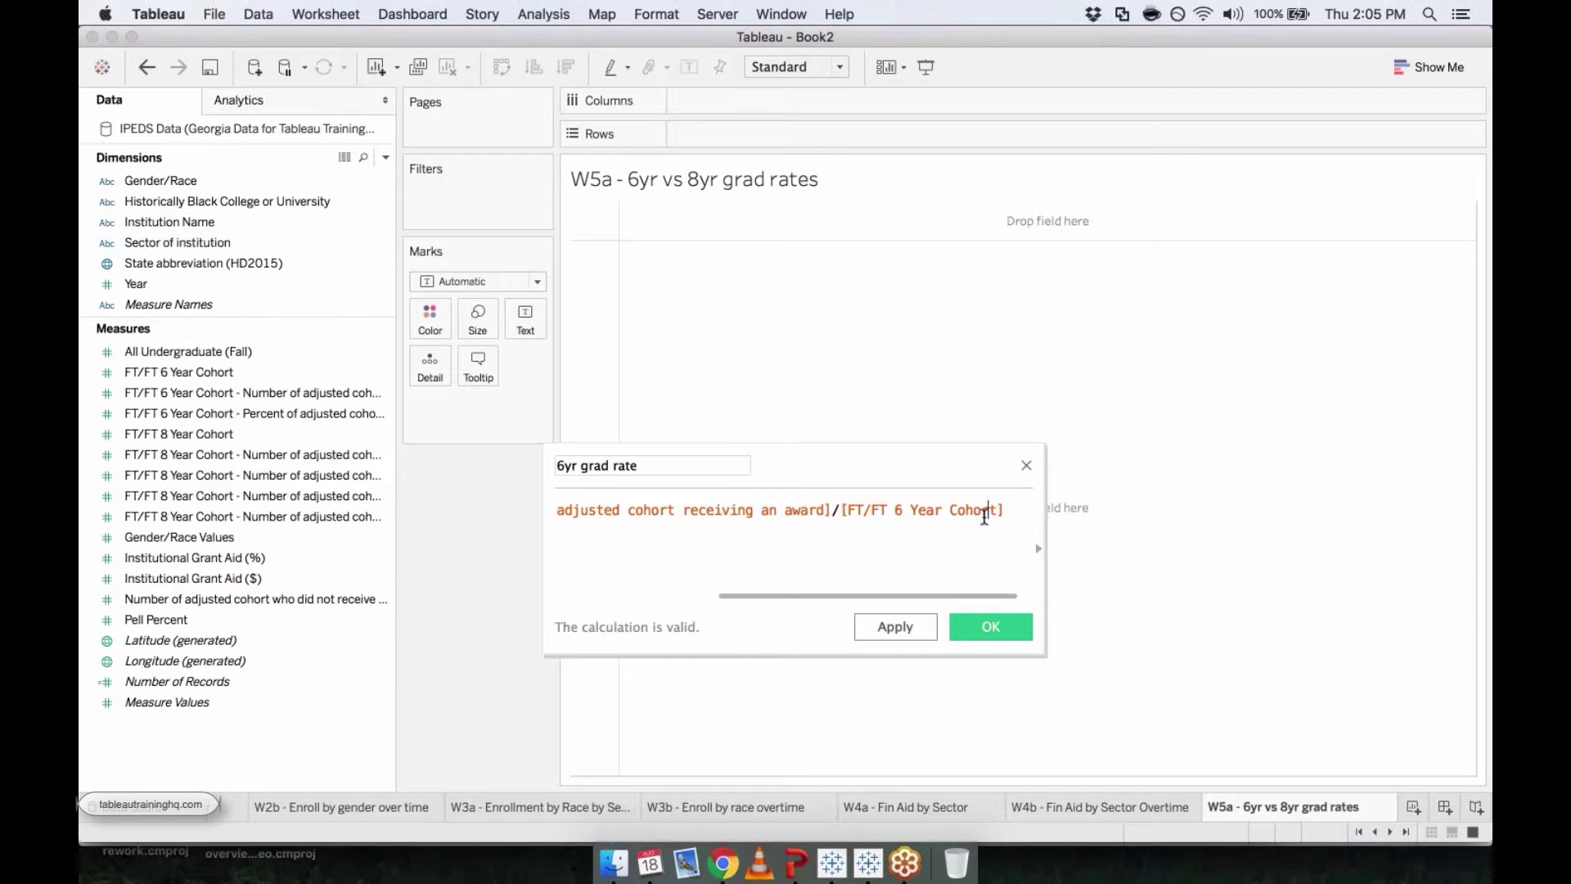
Try a stray space inside the formula's FT/FT 6 Year Cohort field name, inspect the calculation error, and remove the space
{"action": "left_click", "coordinate": [985, 515]}
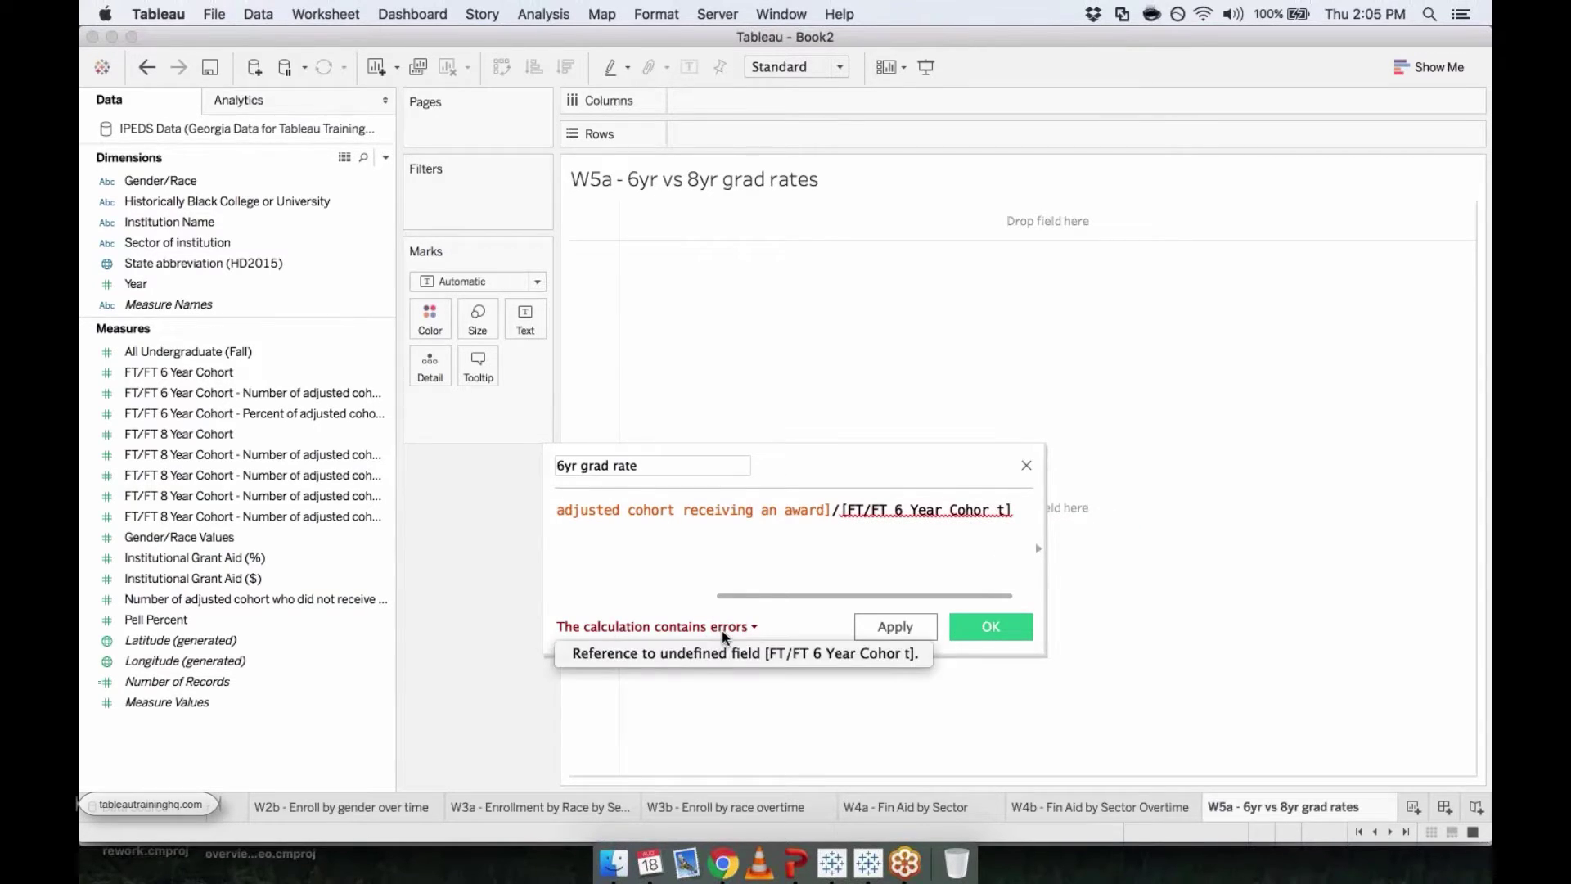
{"action": "mouse_move", "coordinate": [999, 506]}
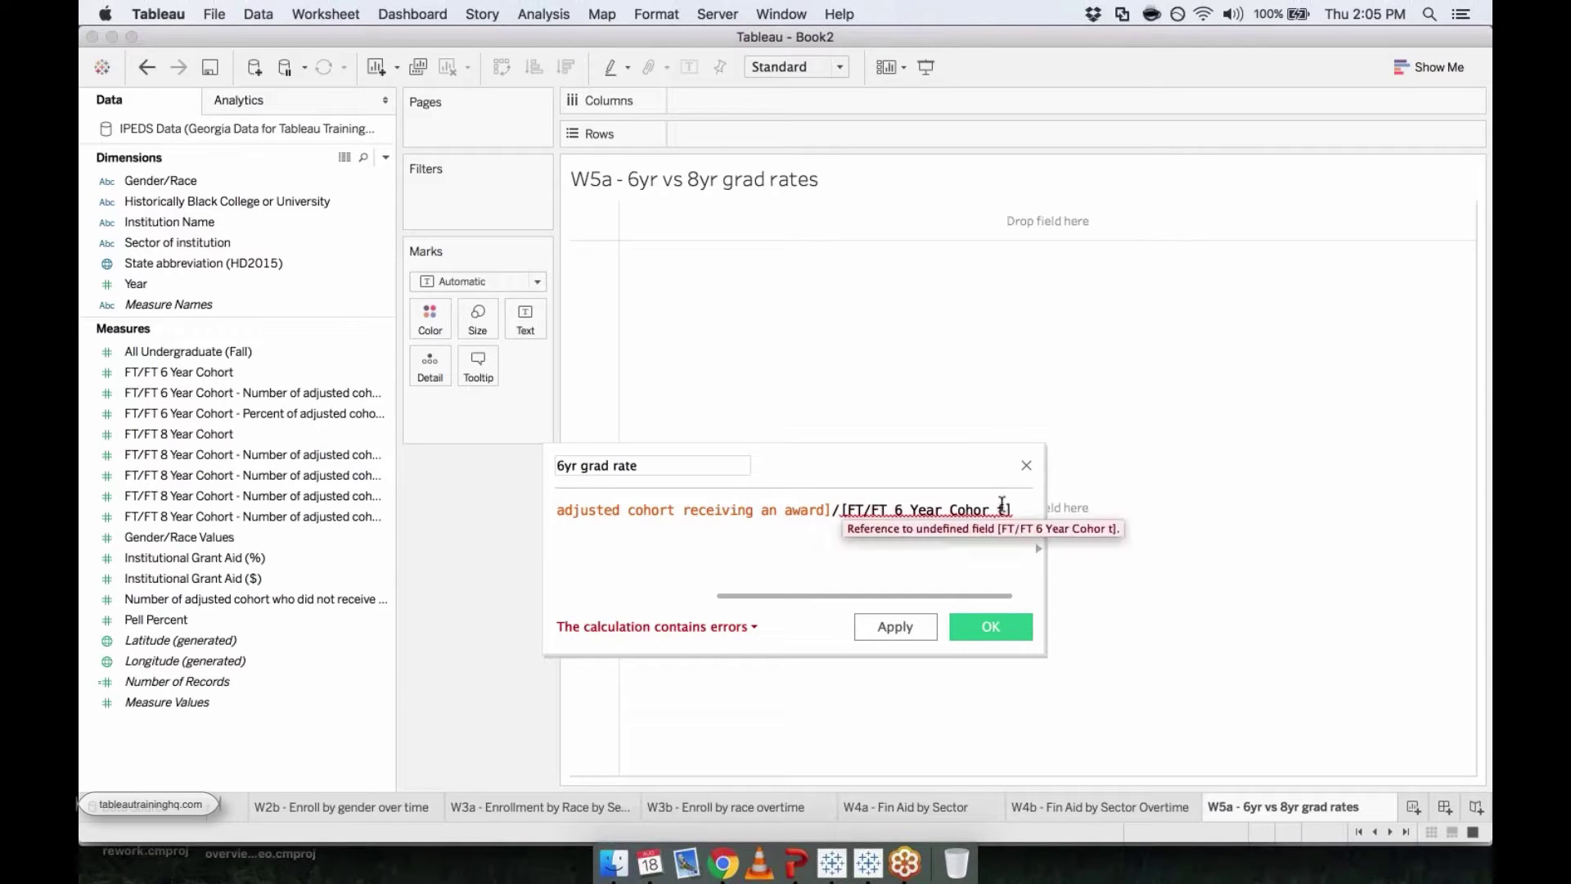
{"action": "key", "text": "BackSpace"}
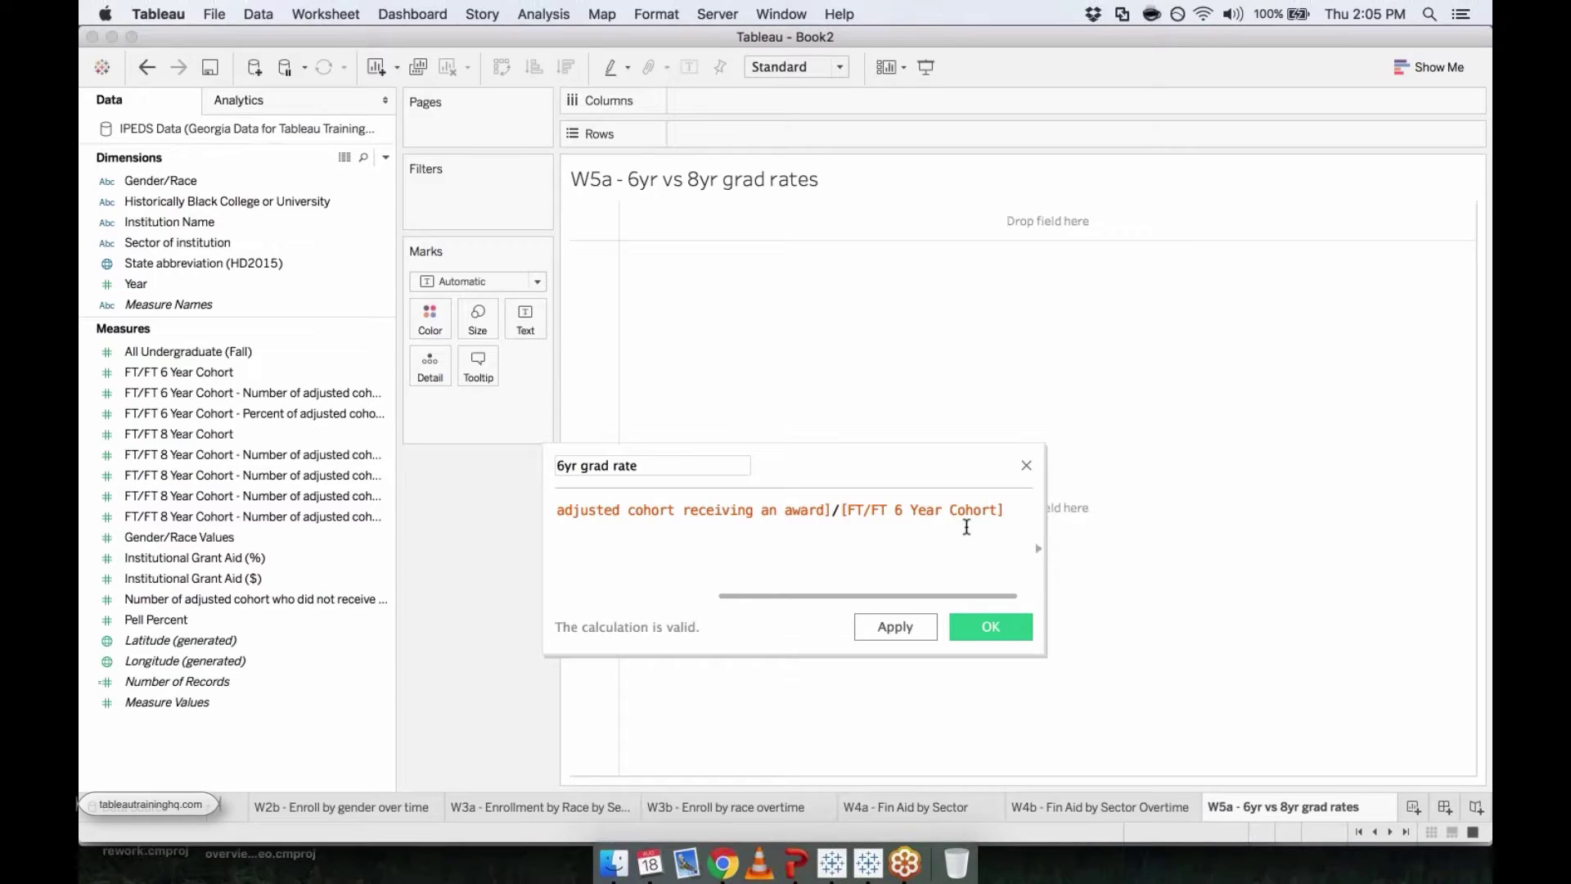
Delete the formula's divisor, re-enter it as the suggested field [FT/FT 6 Year Cohort], and save the calculated field
{"action": "left_click_drag", "start_coordinate": [1007, 510], "coordinate": [846, 503]}
{"action": "key", "text": "BackSpace"}
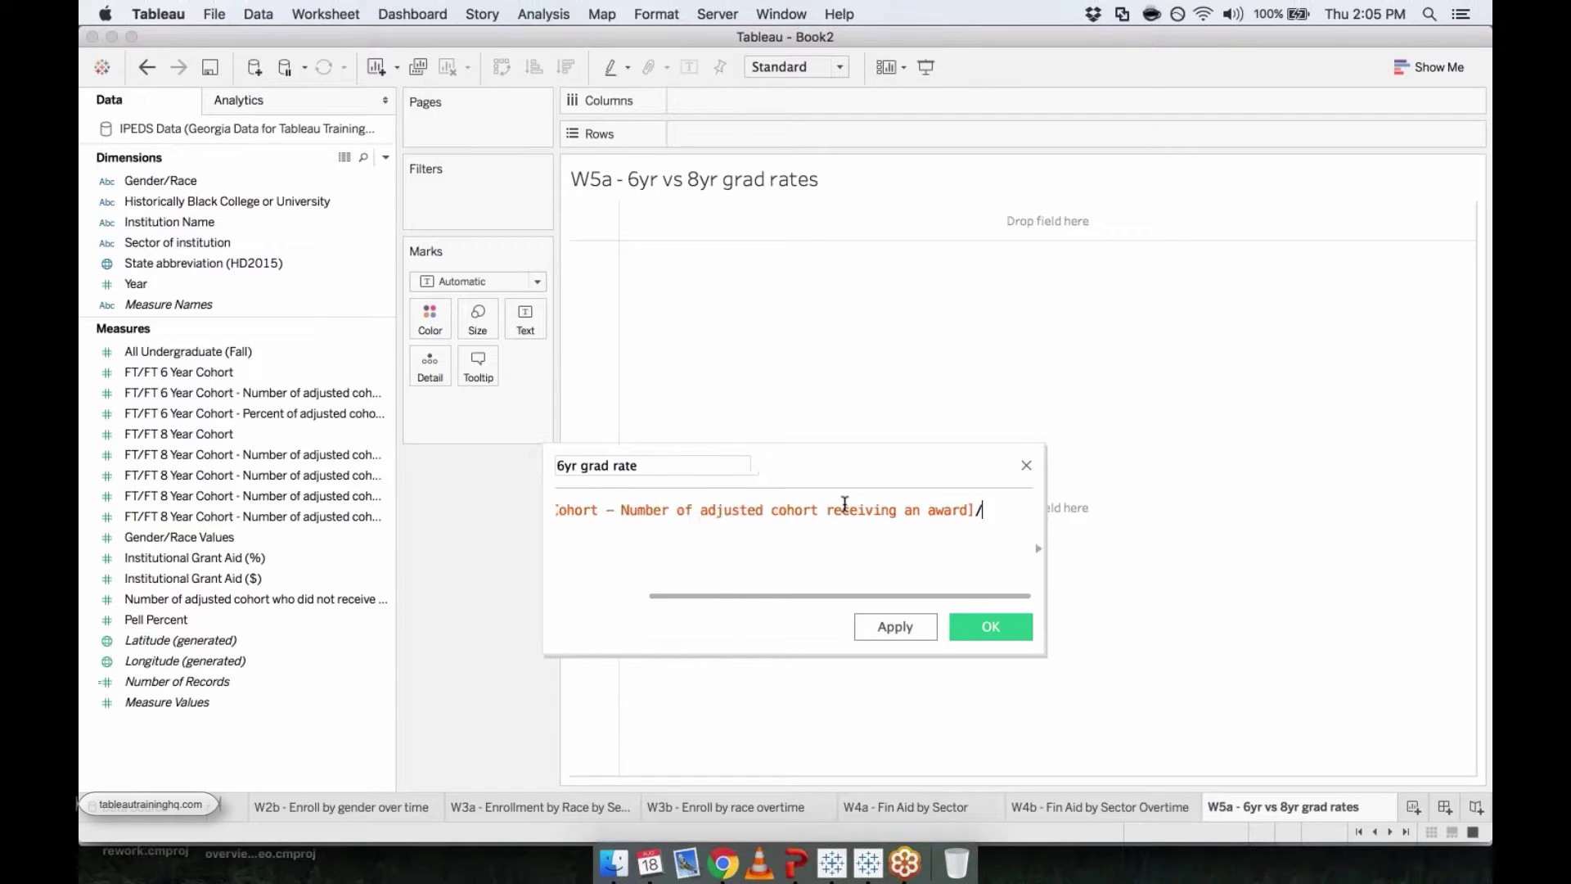
{"action": "type", "text": "[ft"}
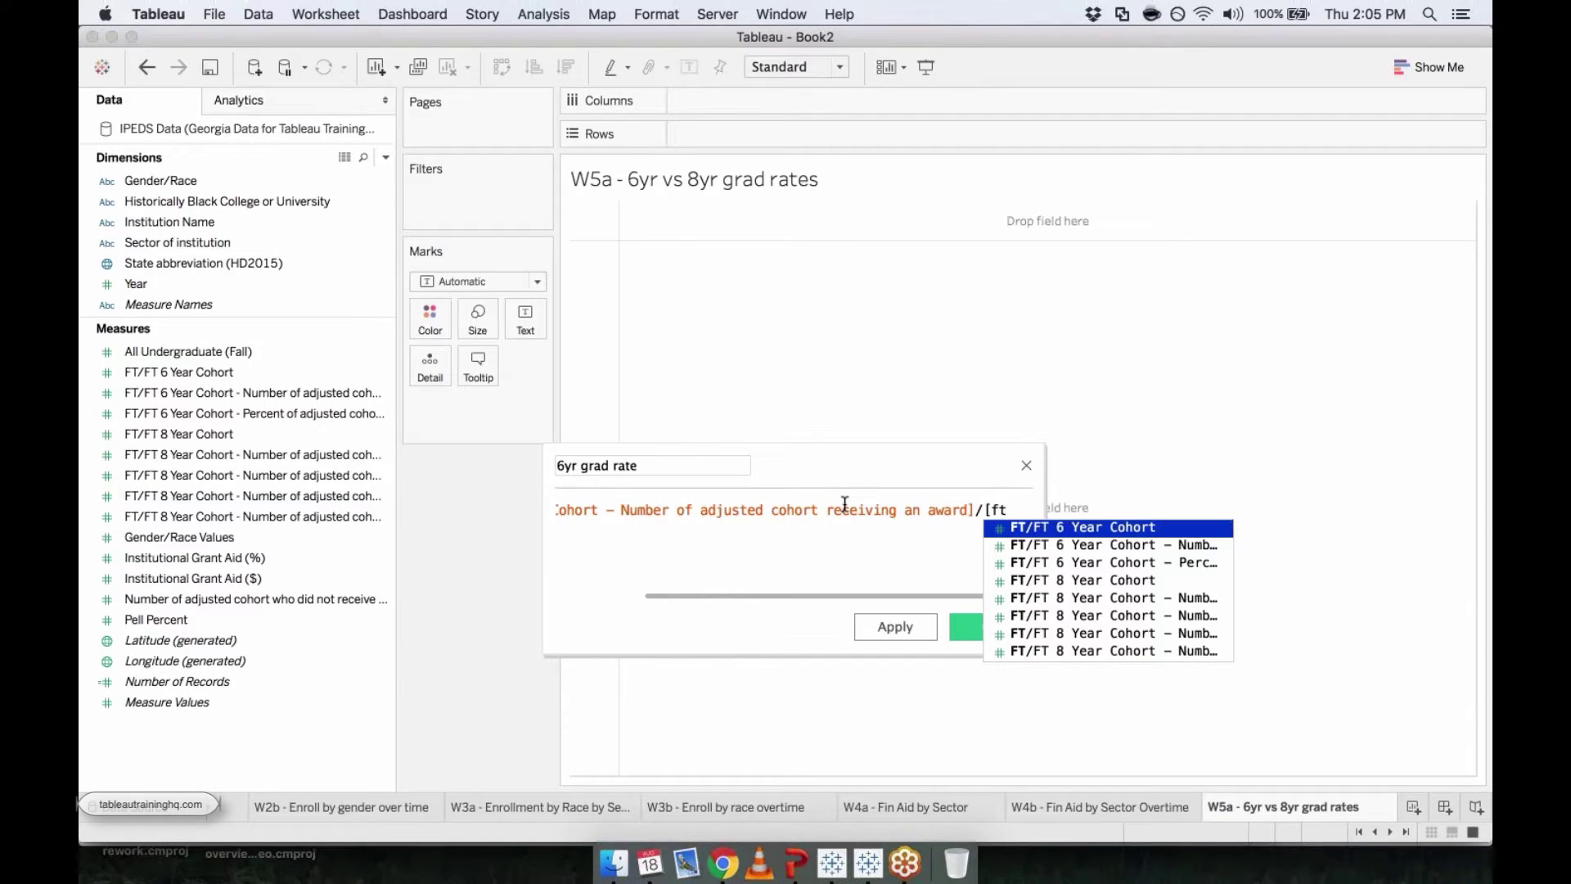
{"action": "left_click", "coordinate": [1024, 527]}
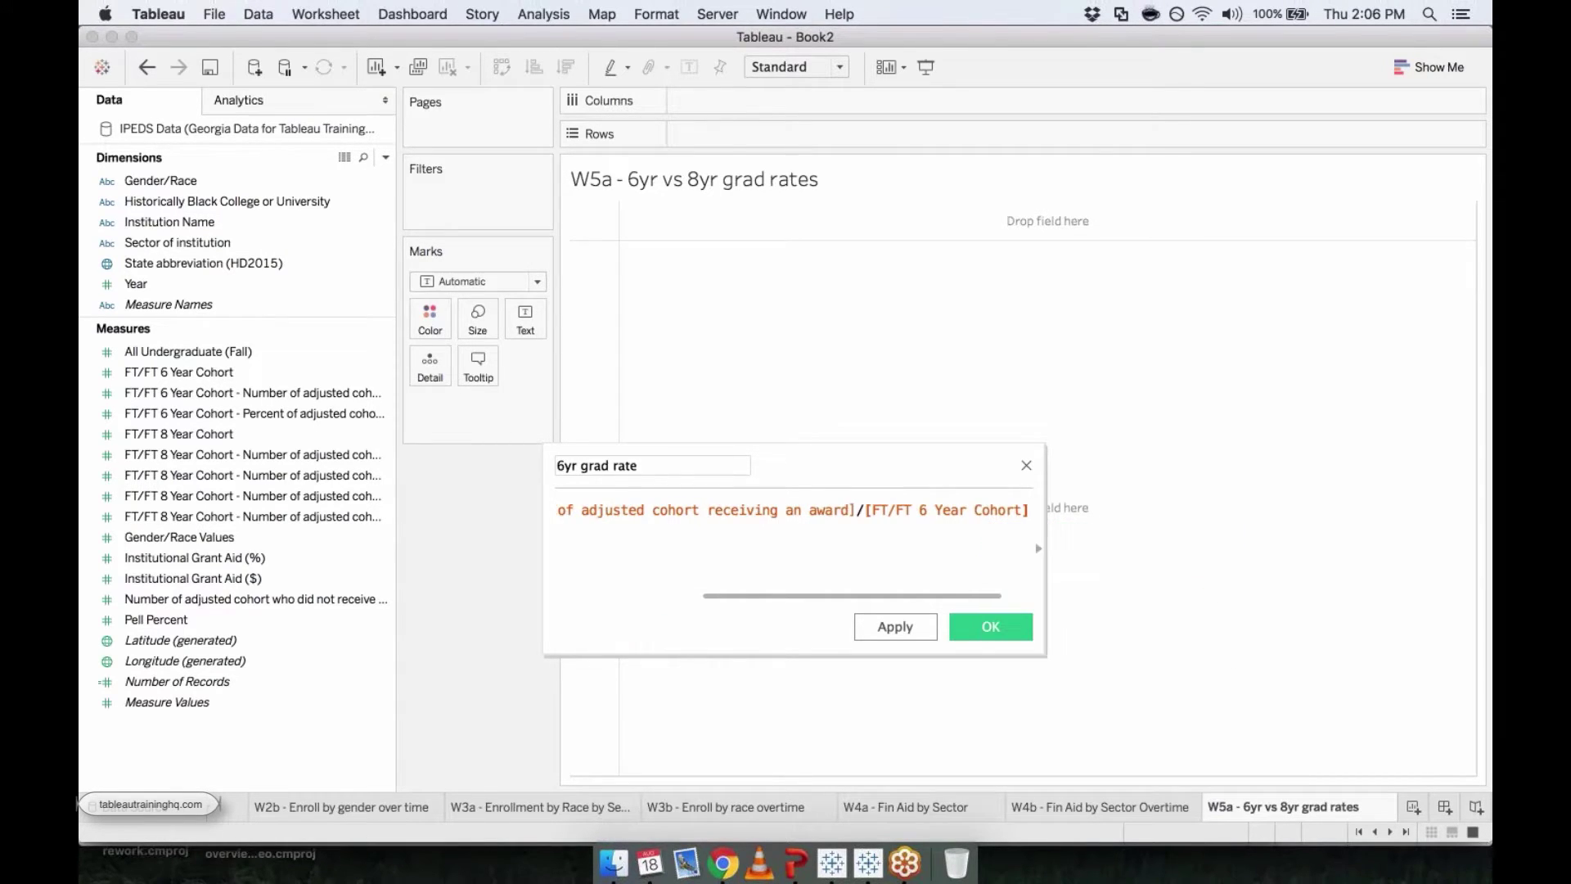
{"action": "left_click", "coordinate": [913, 631]}
{"action": "left_click", "coordinate": [986, 628]}
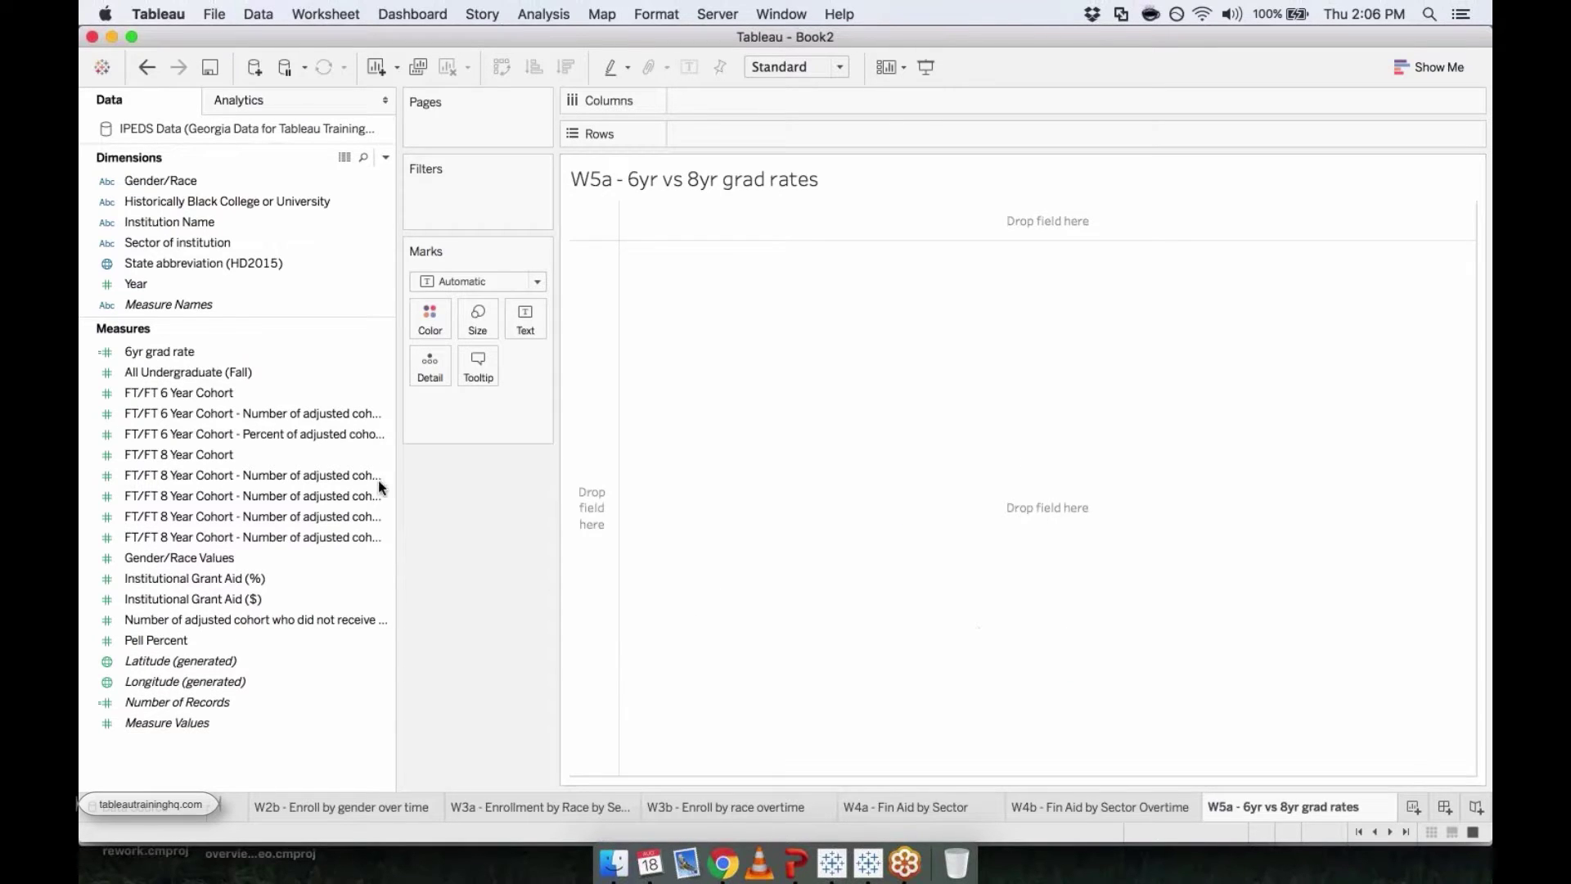
Place 6yr grad rate on the rows of the view and aggregate it as an average
{"action": "left_click", "coordinate": [174, 357]}
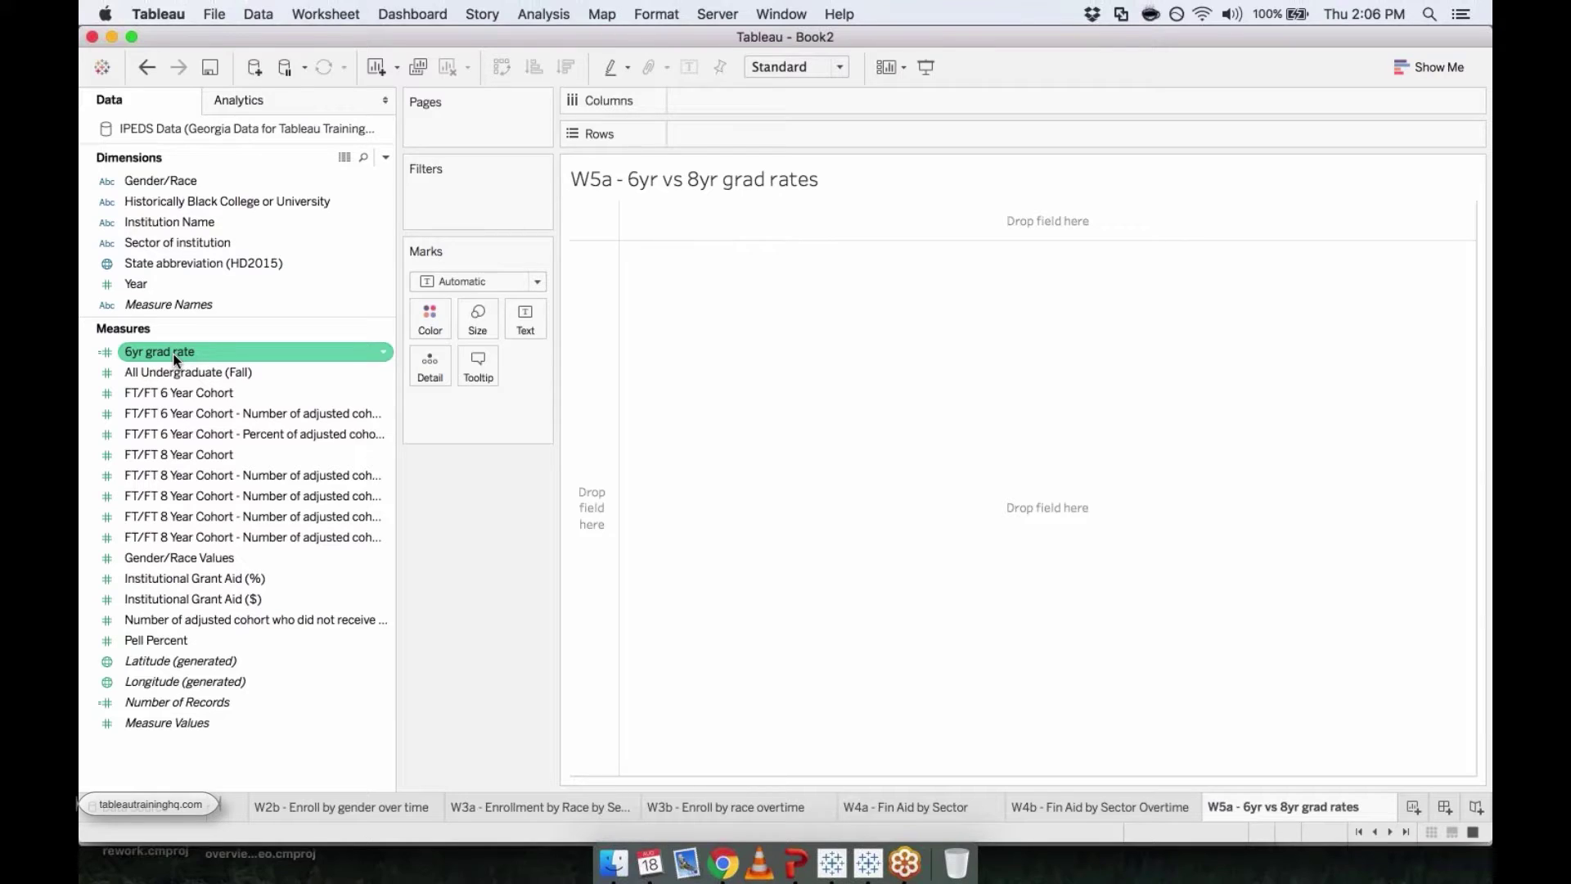
{"action": "left_click", "coordinate": [174, 357]}
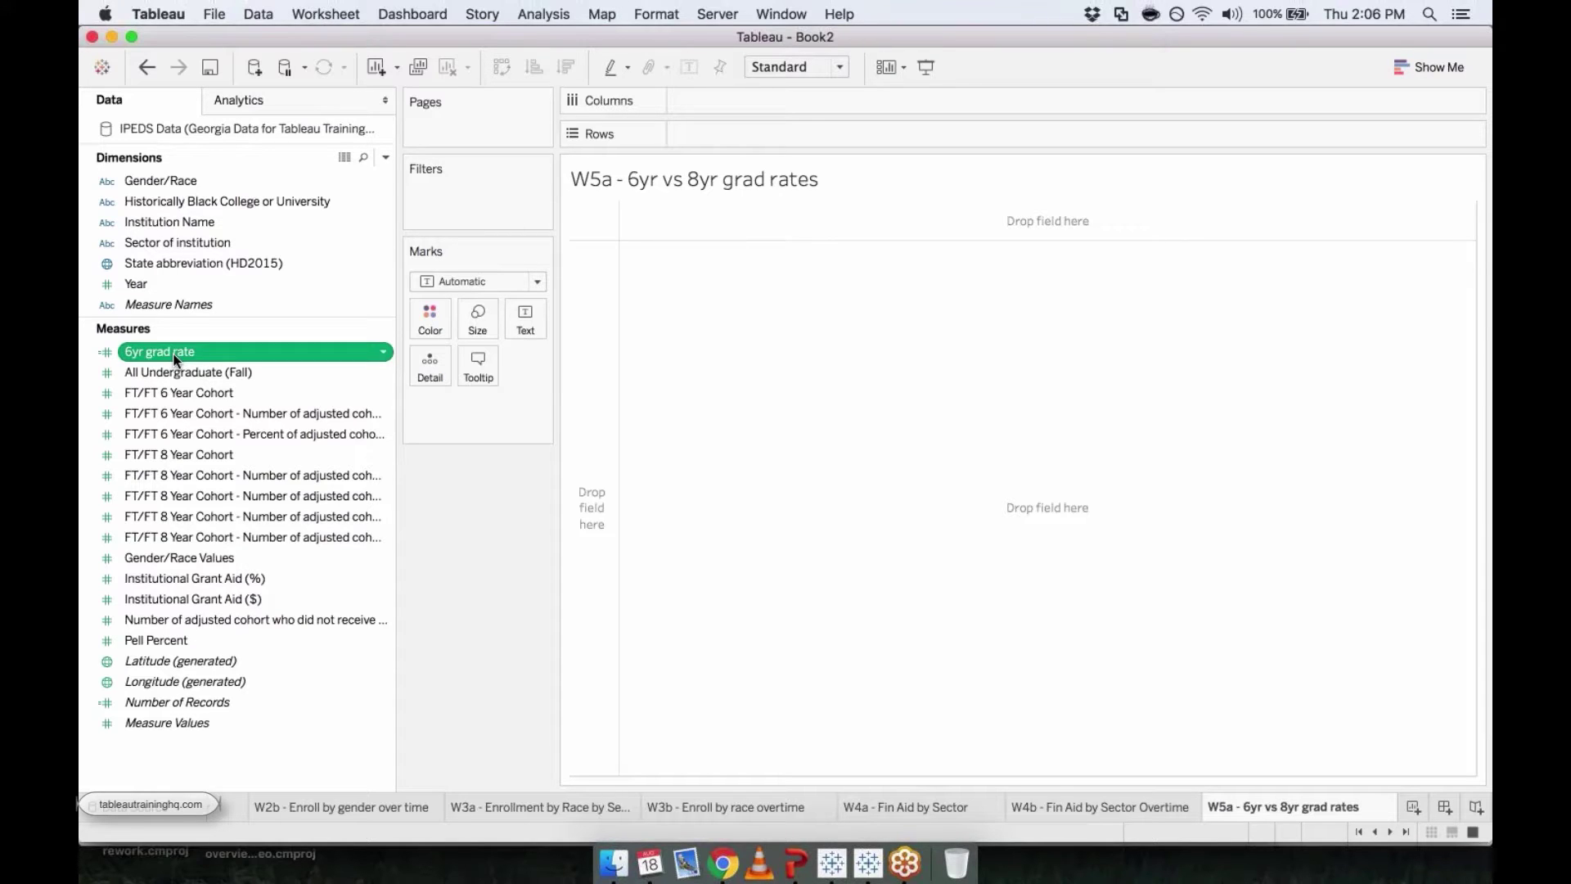
{"action": "left_click_drag", "start_coordinate": [175, 356], "coordinate": [715, 134]}
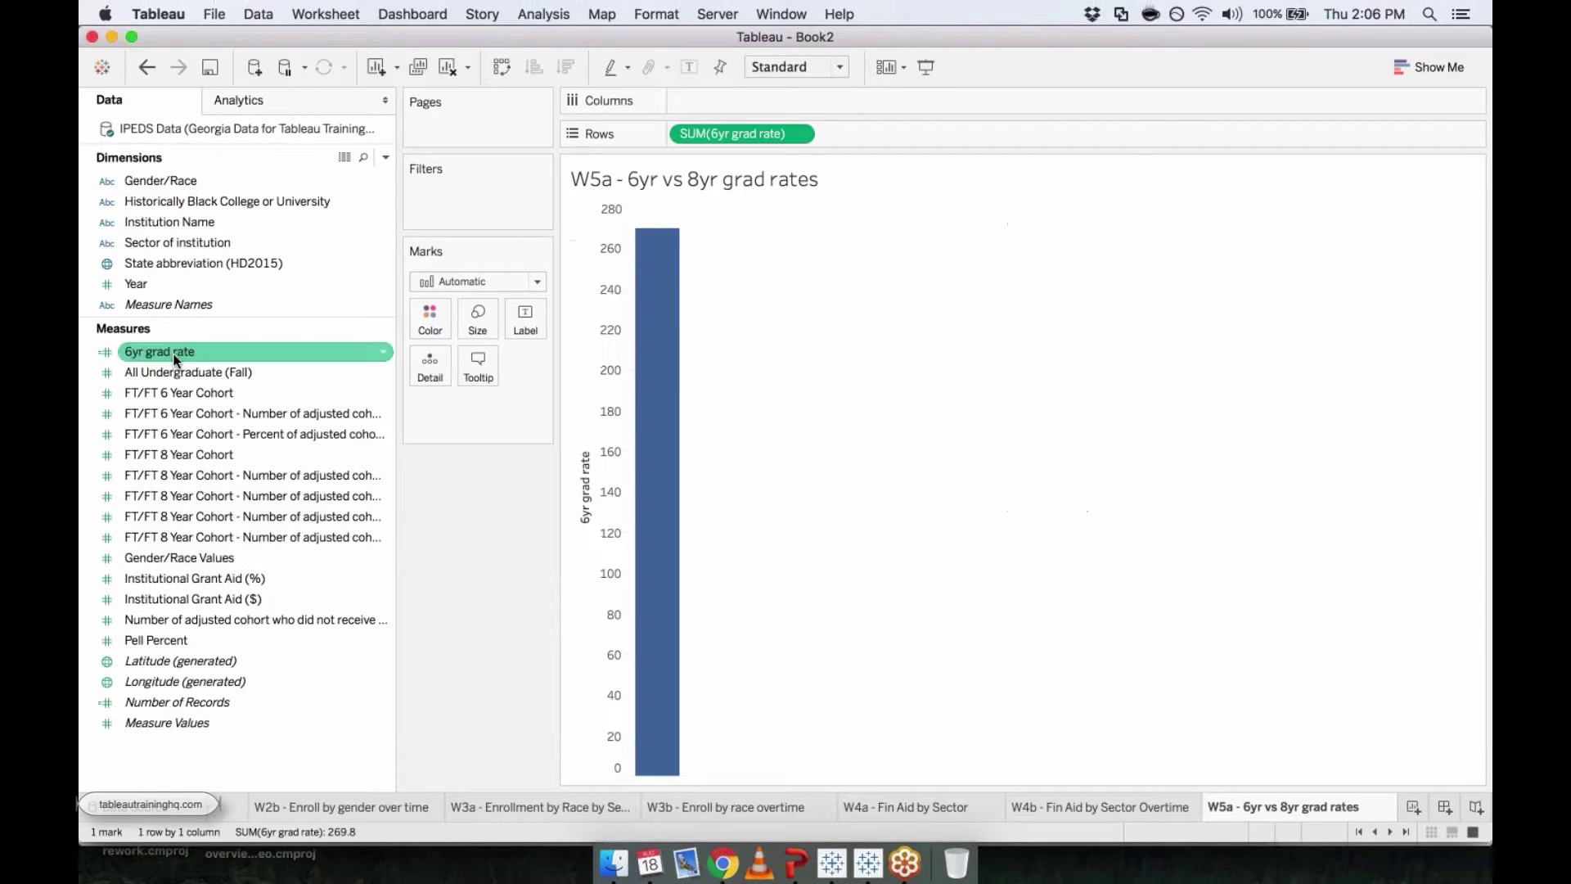
{"action": "right_click", "coordinate": [735, 135]}
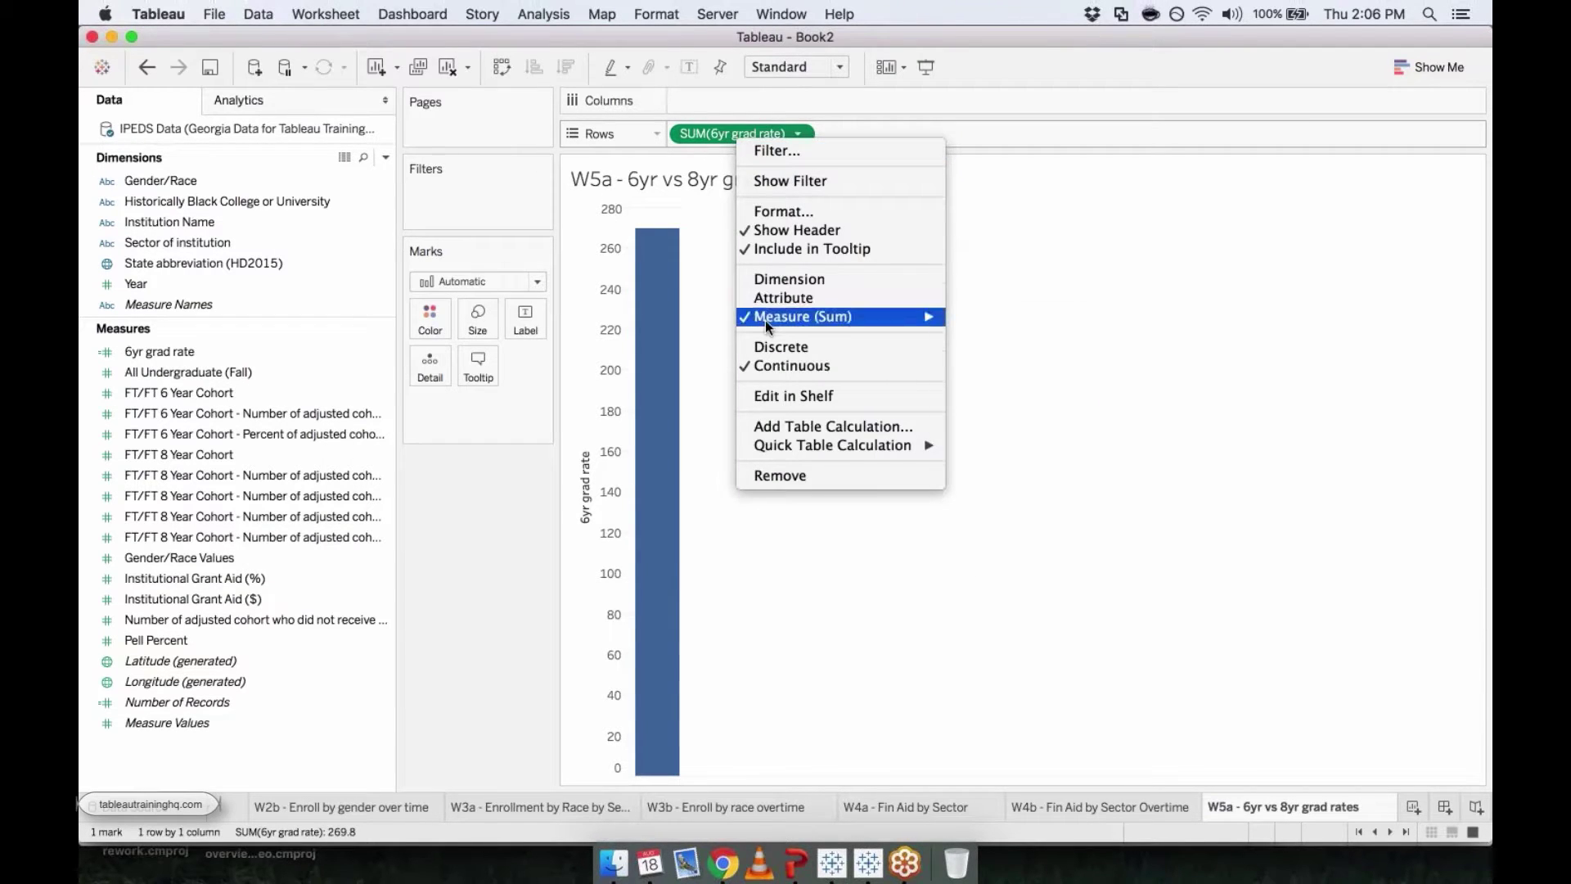
{"action": "mouse_move", "coordinate": [765, 317]}
{"action": "left_click", "coordinate": [969, 337]}
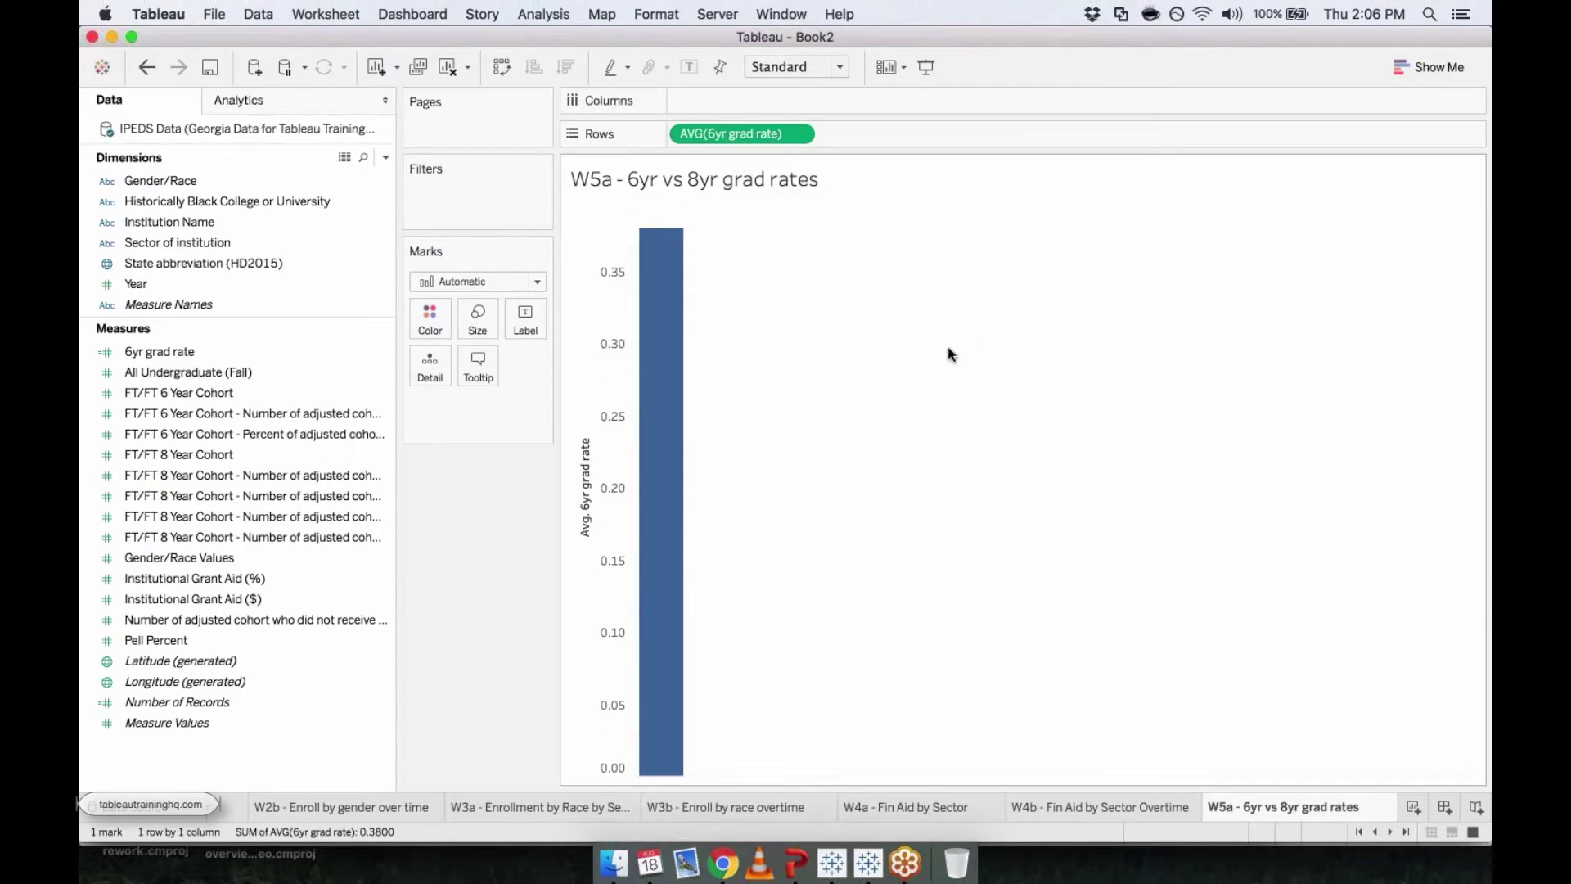
Set the default number format of 6yr grad rate to Percentage with 2 decimal places
{"action": "mouse_move", "coordinate": [639, 284]}
{"action": "right_click", "coordinate": [164, 353]}
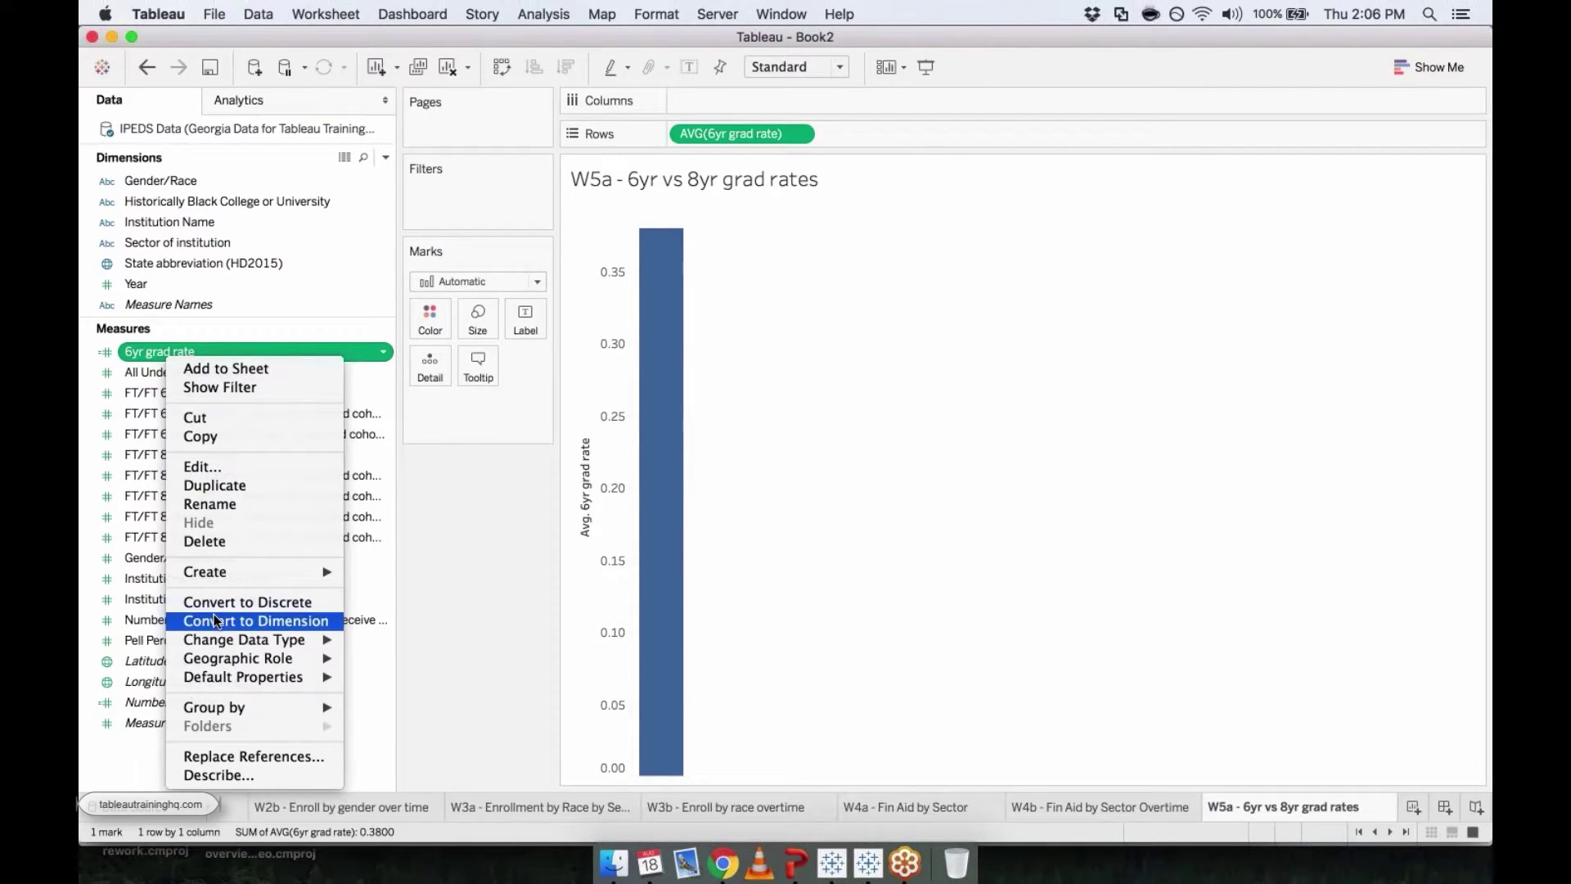
{"action": "mouse_move", "coordinate": [219, 641]}
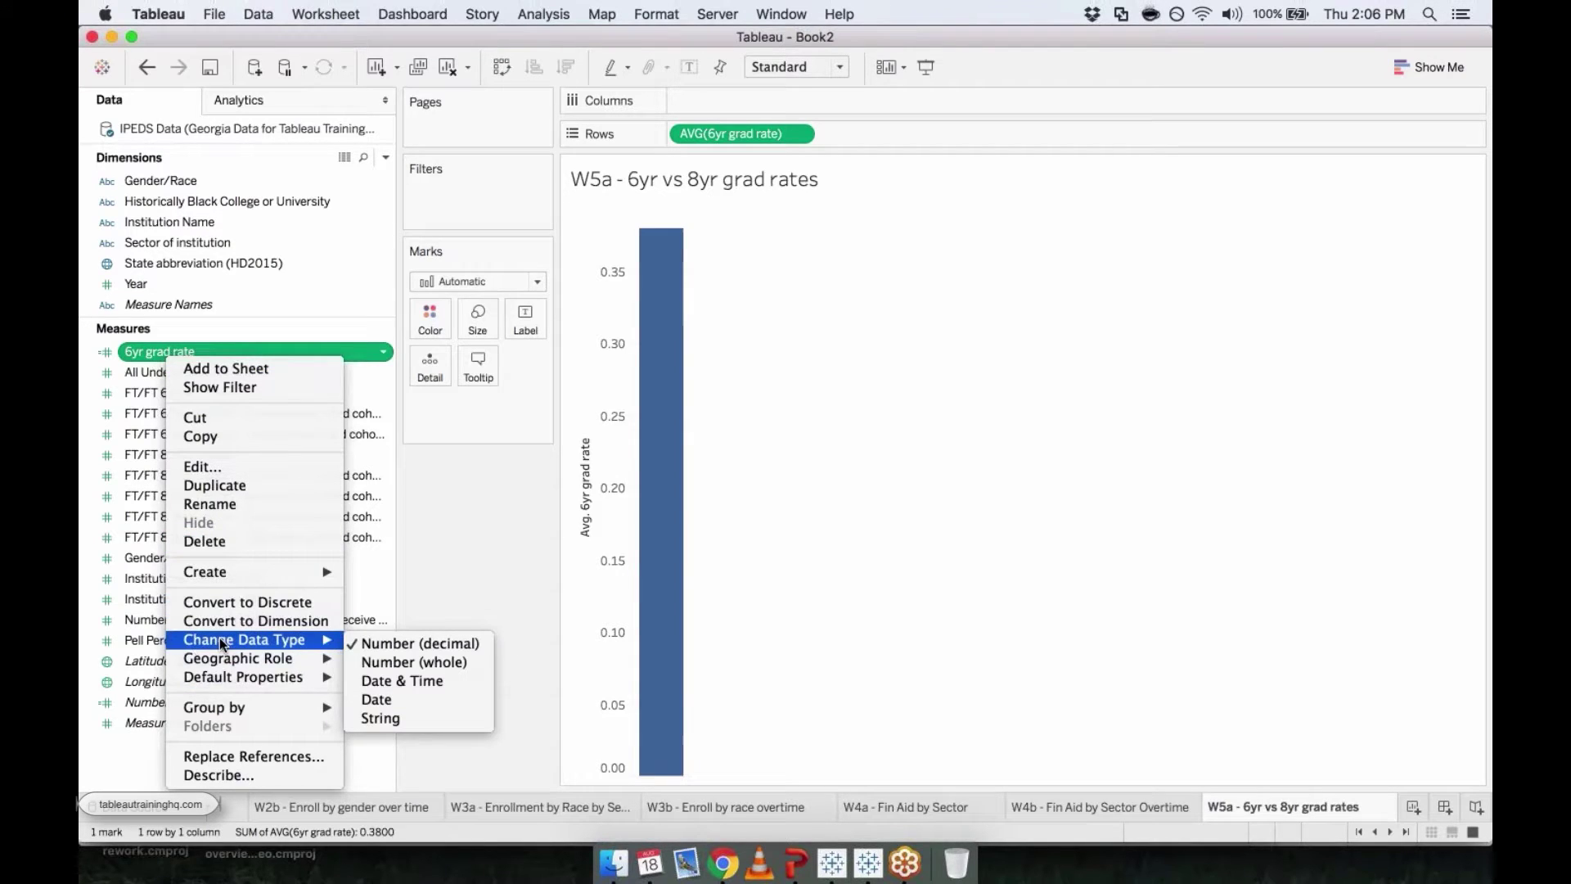
{"action": "mouse_move", "coordinate": [219, 676]}
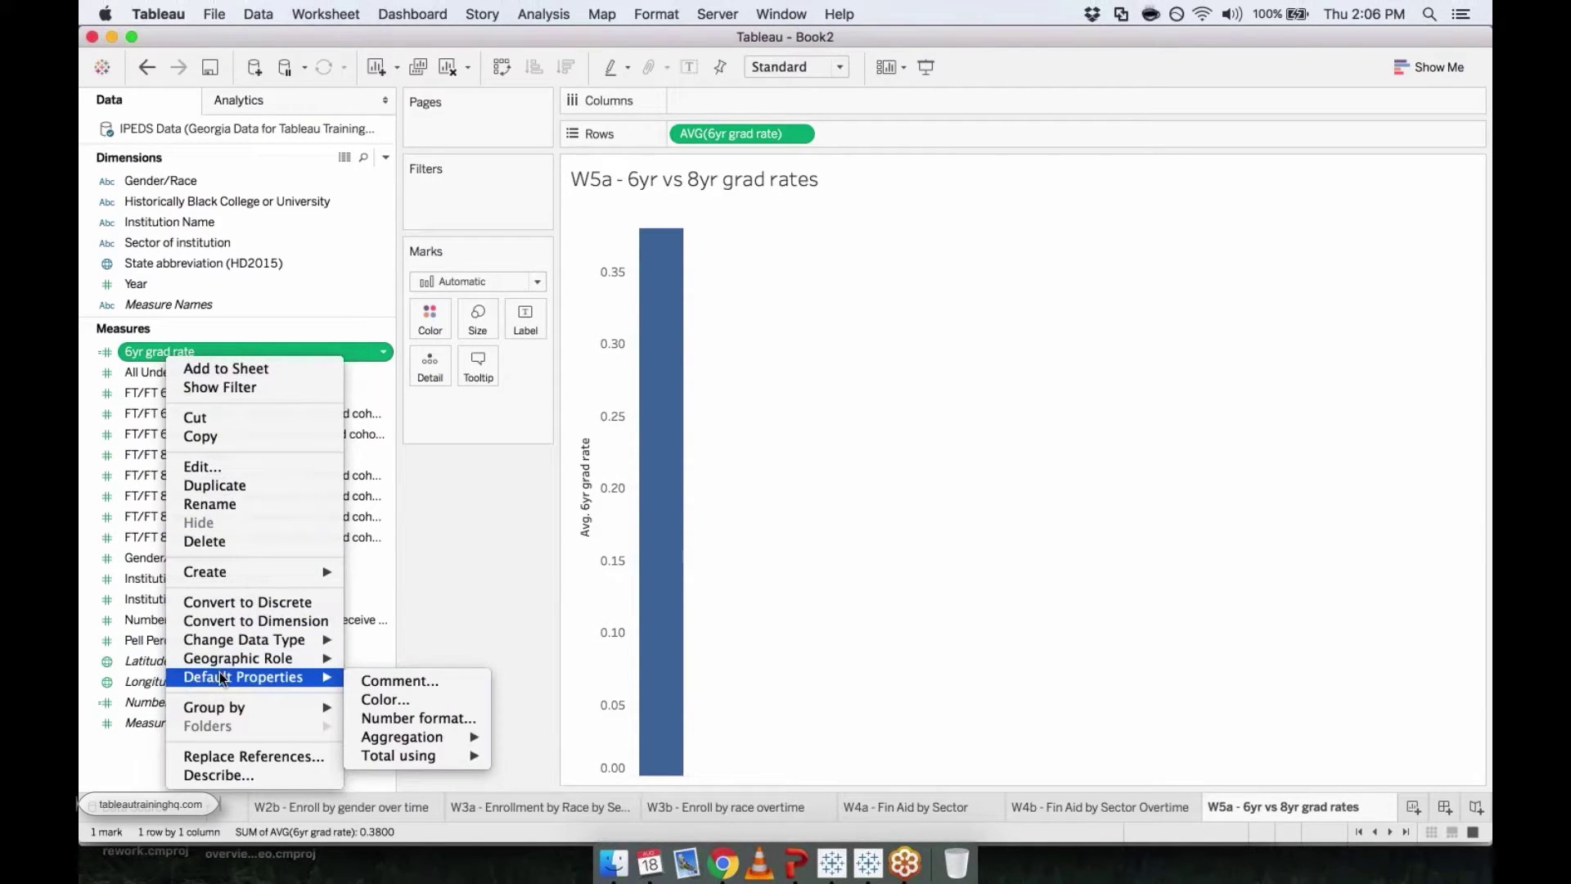
{"action": "left_click", "coordinate": [440, 720]}
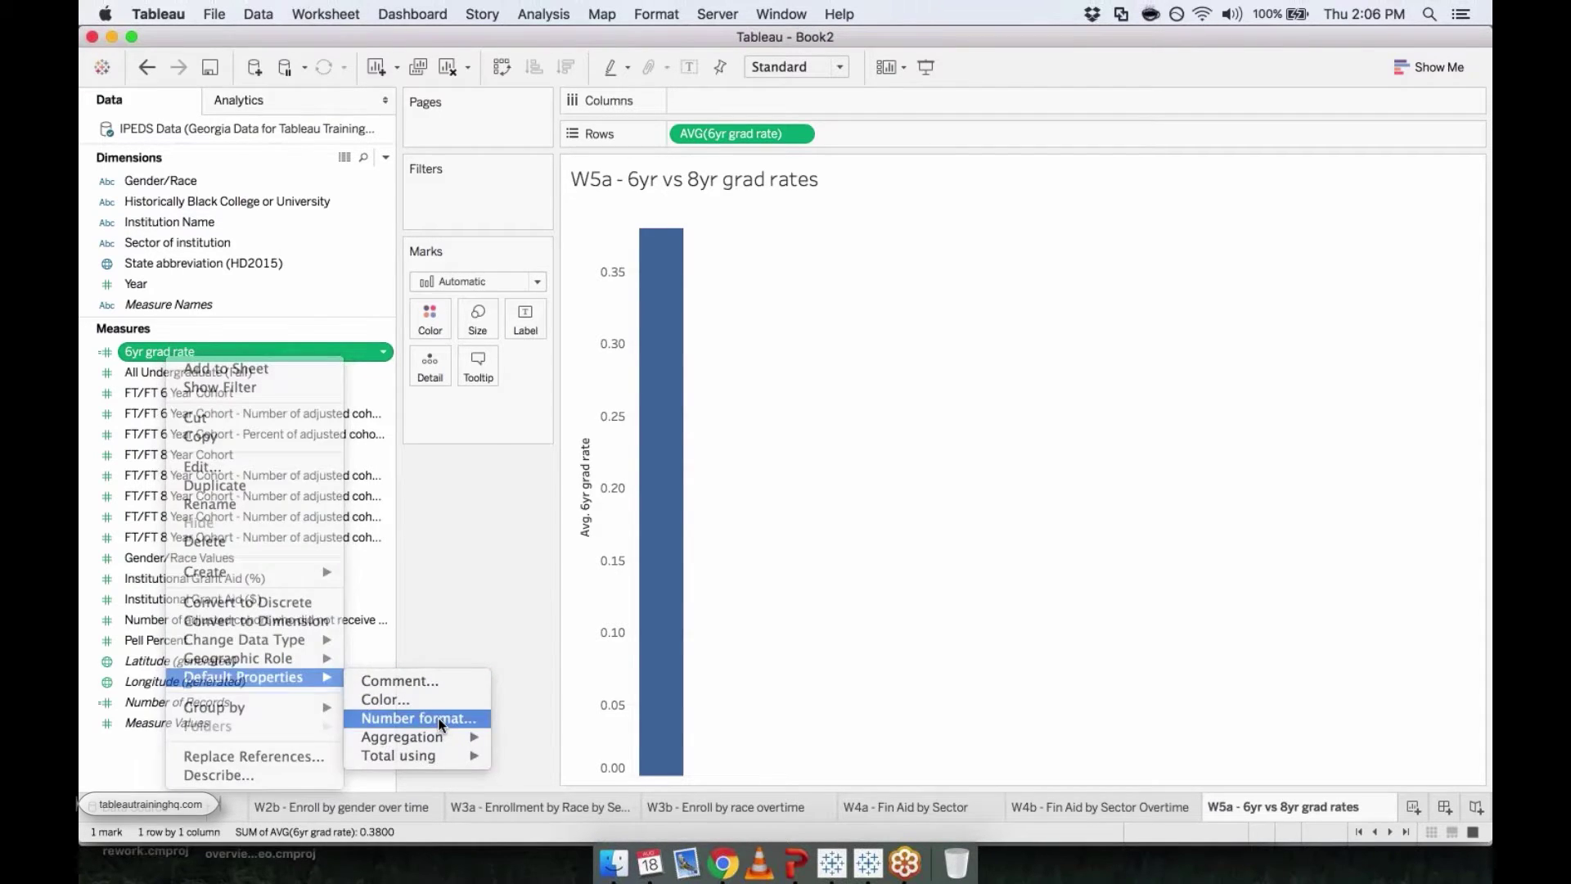
{"action": "left_click_drag", "start_coordinate": [736, 296], "coordinate": [877, 231]}
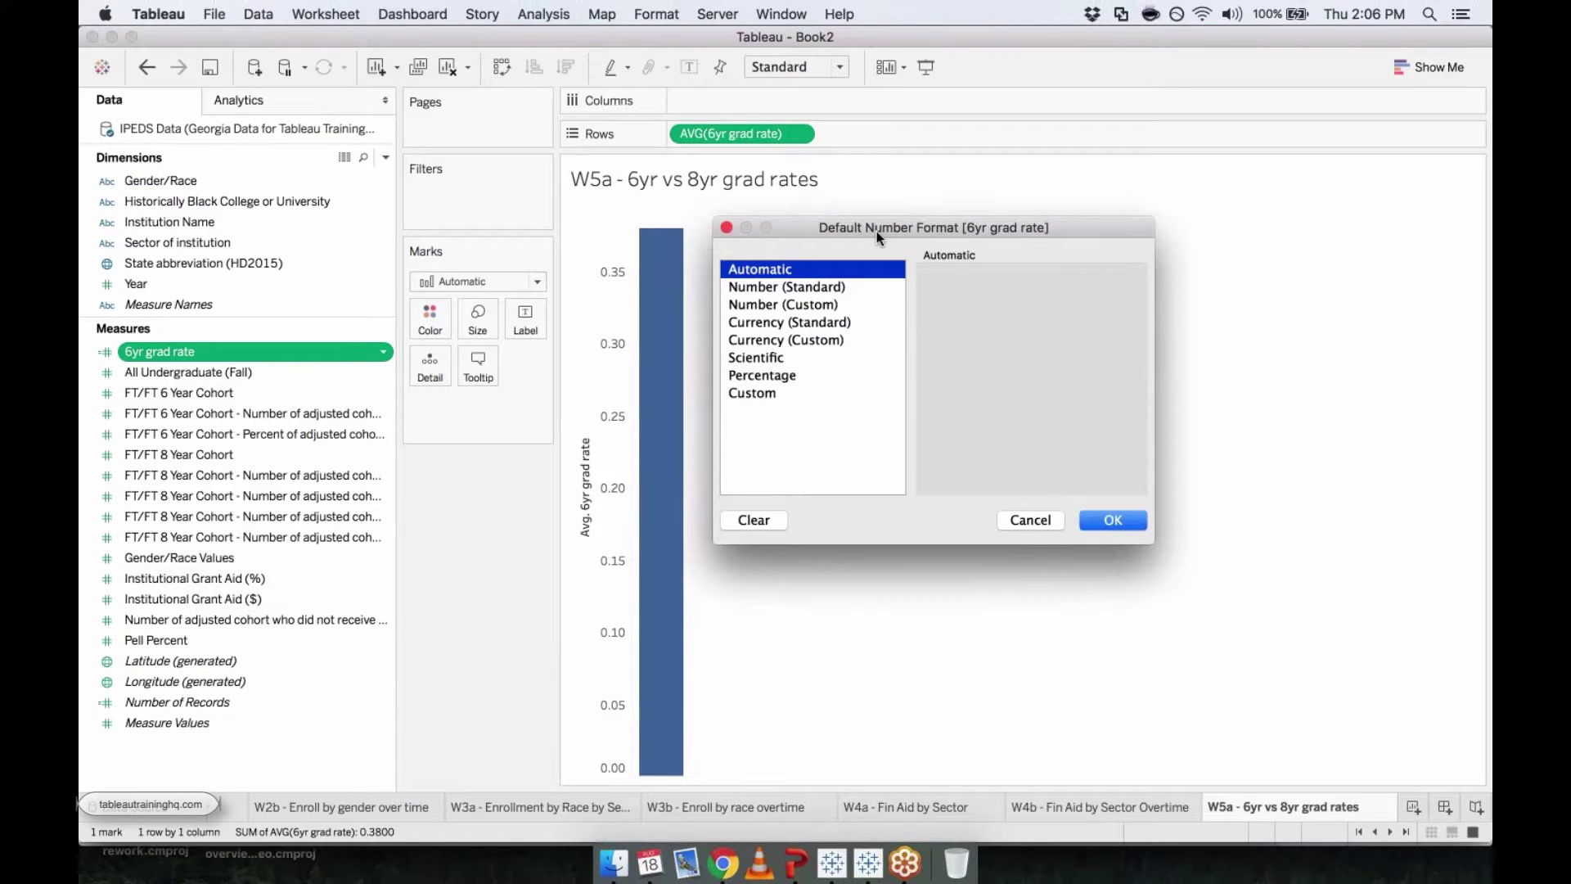
{"action": "left_click", "coordinate": [764, 338]}
{"action": "left_click", "coordinate": [746, 307]}
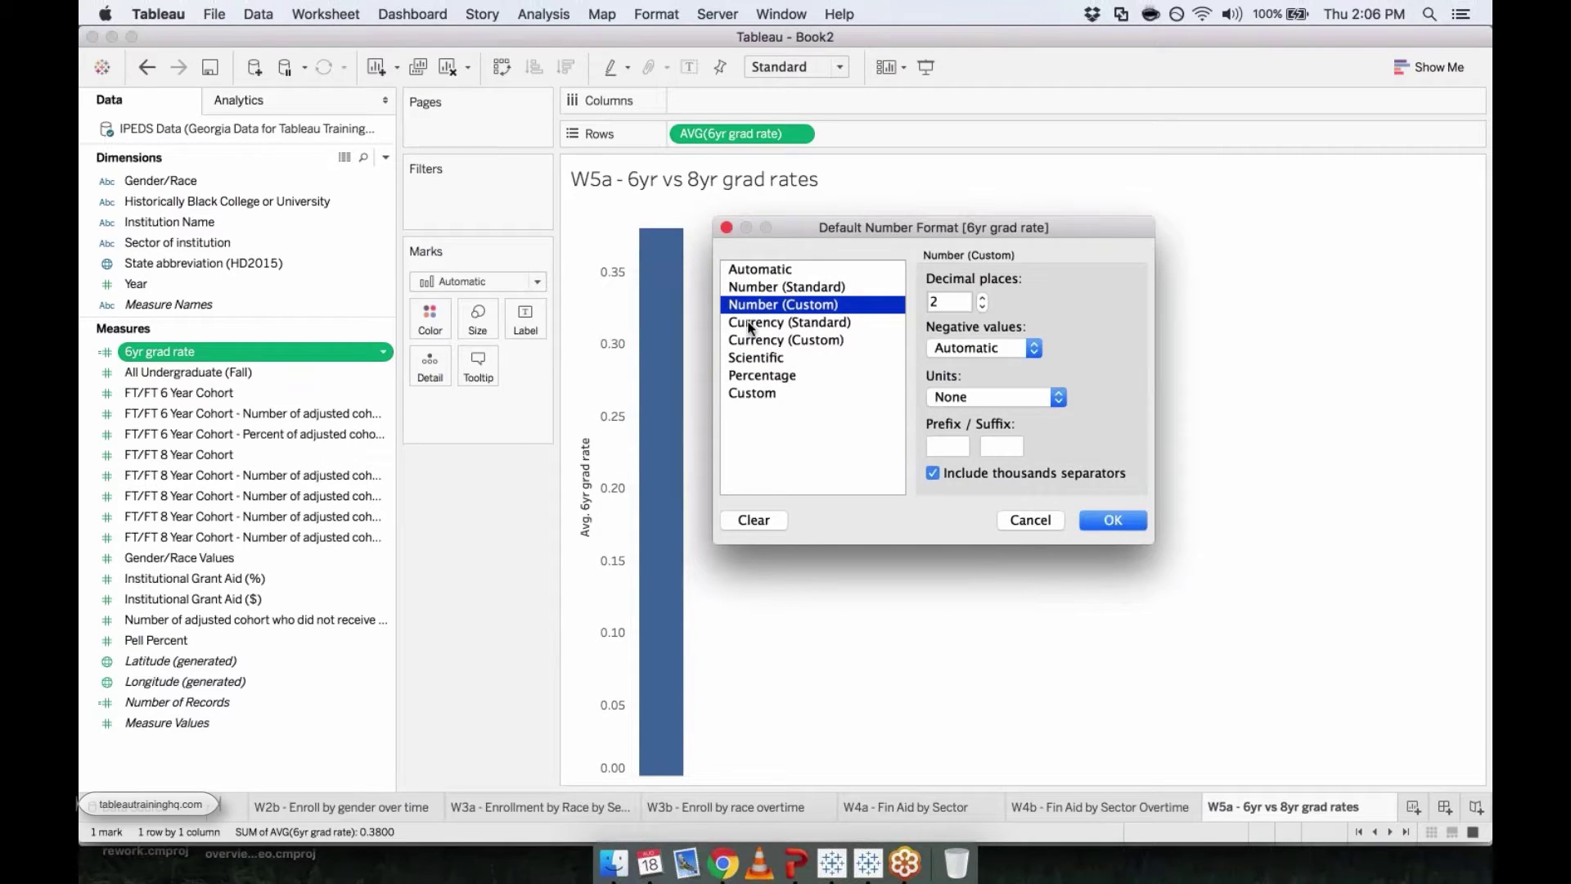
{"action": "left_click", "coordinate": [749, 379]}
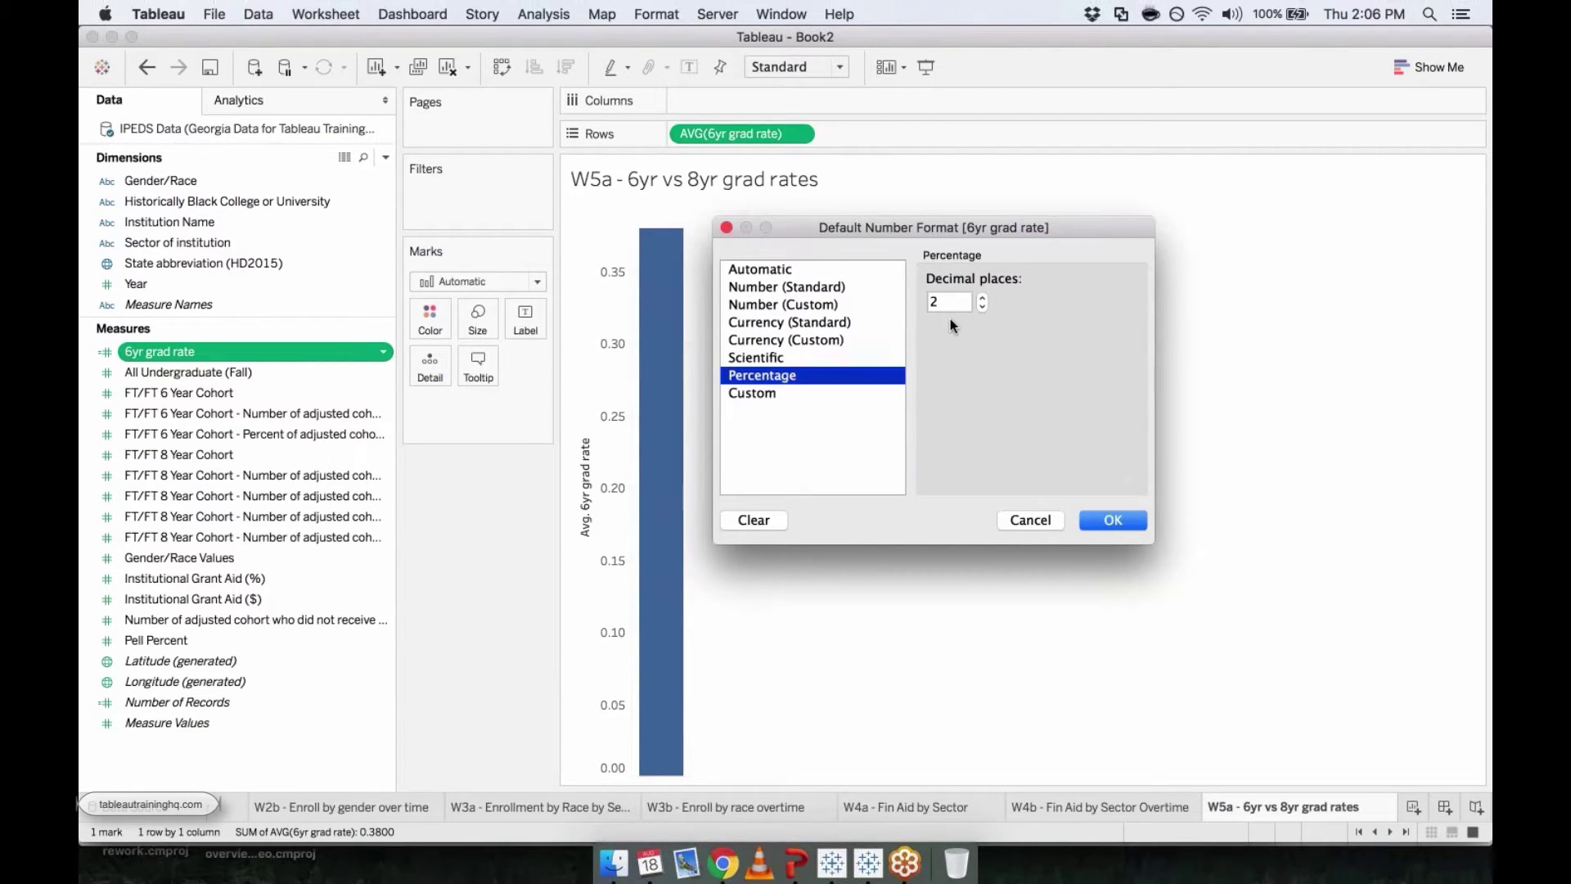
{"action": "left_click", "coordinate": [1103, 519]}
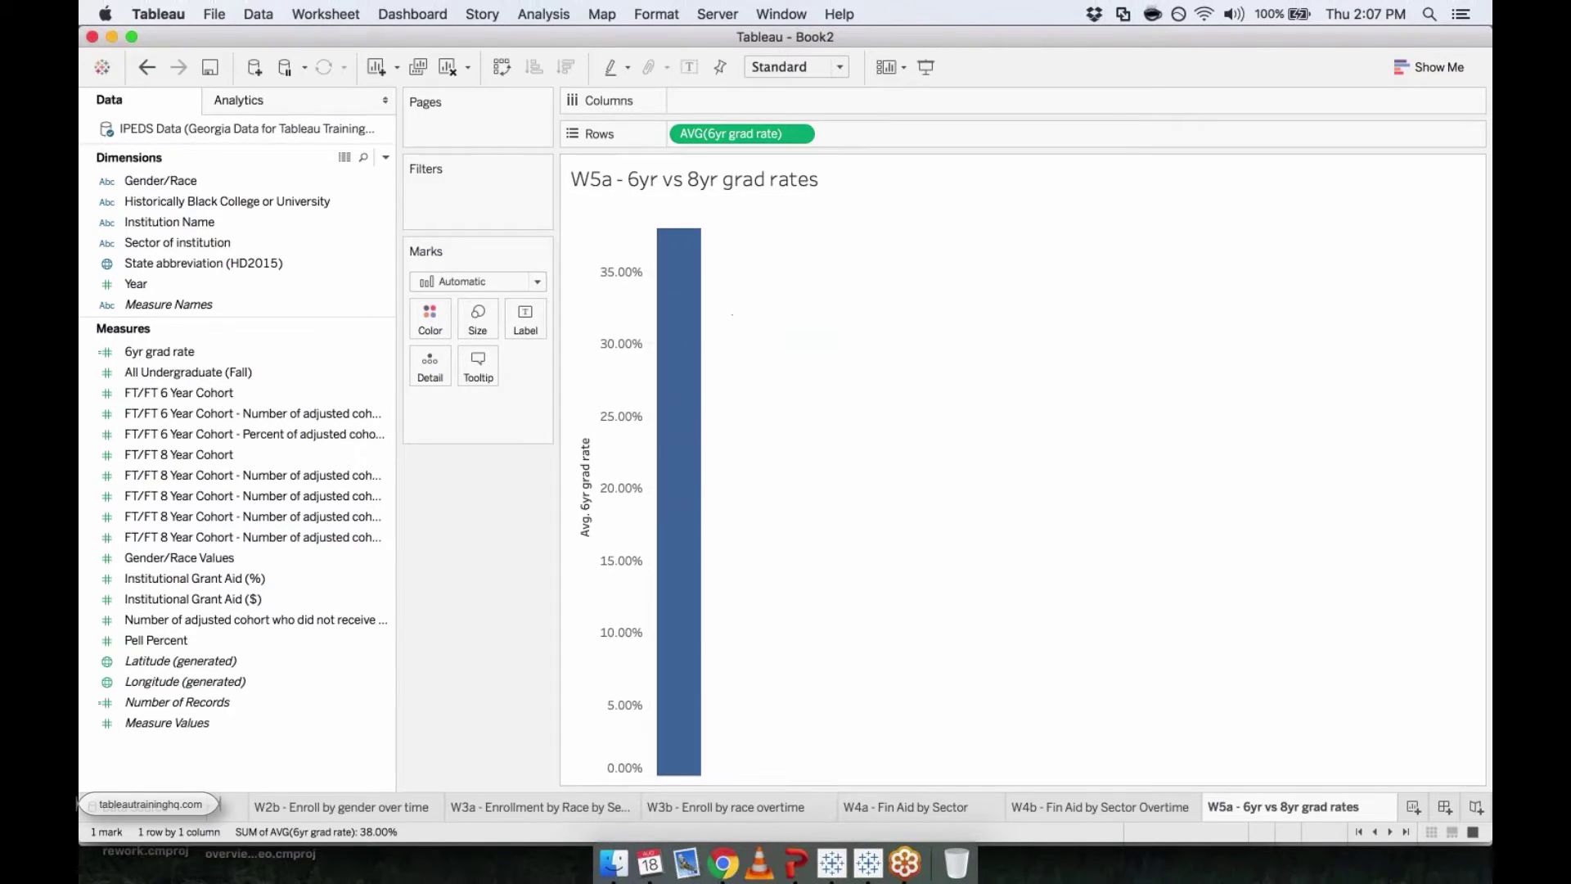
Start a new calculated field named "8 yr grad rate"
{"action": "left_click", "coordinate": [544, 14]}
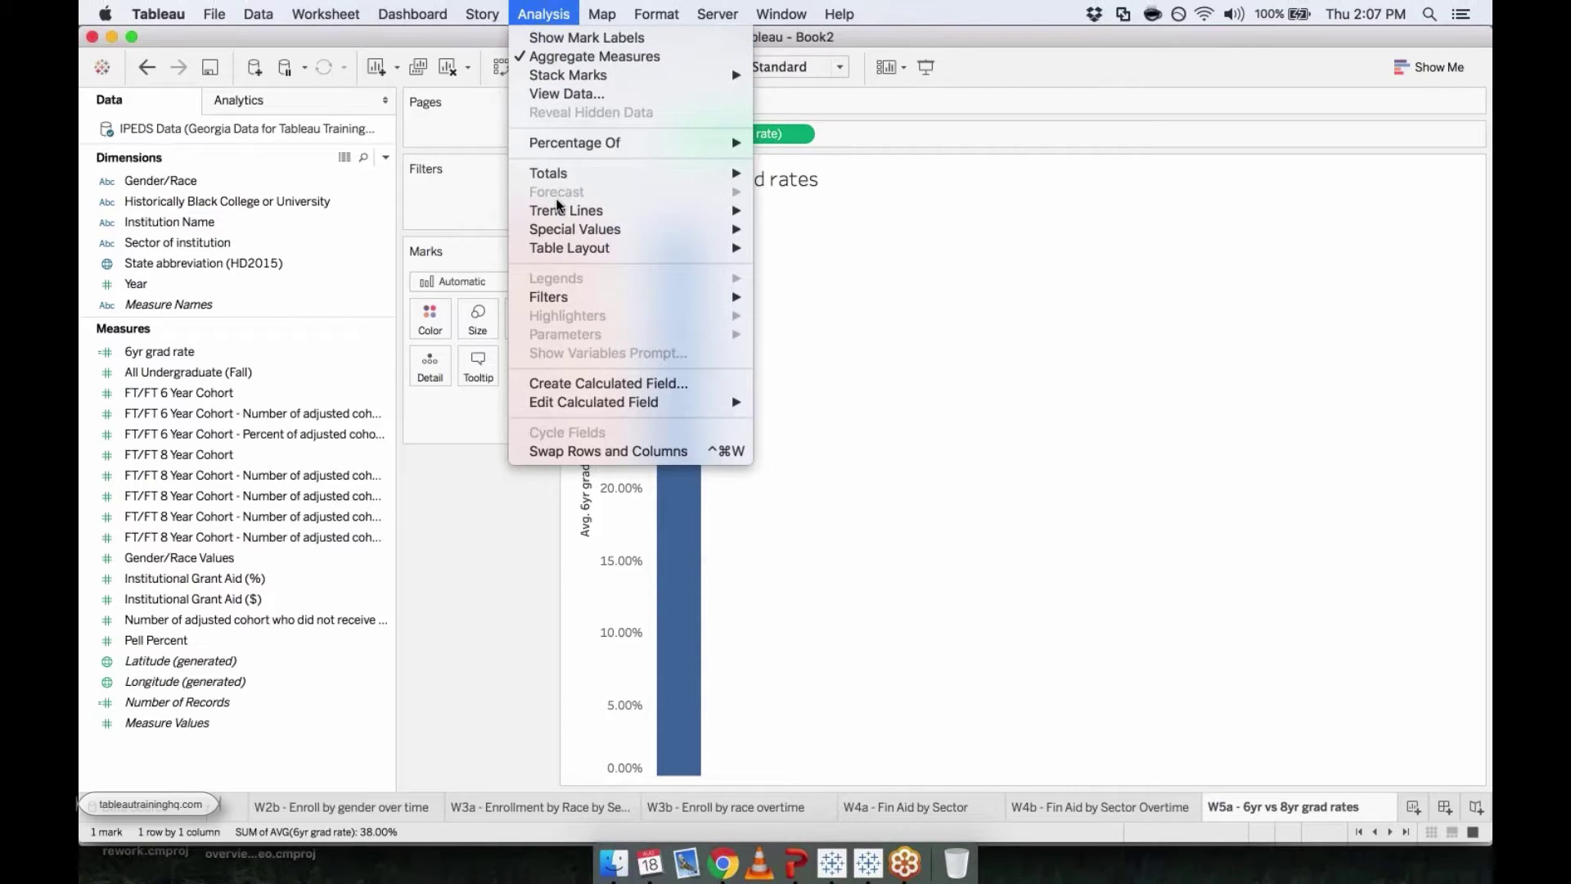
{"action": "left_click", "coordinate": [578, 382]}
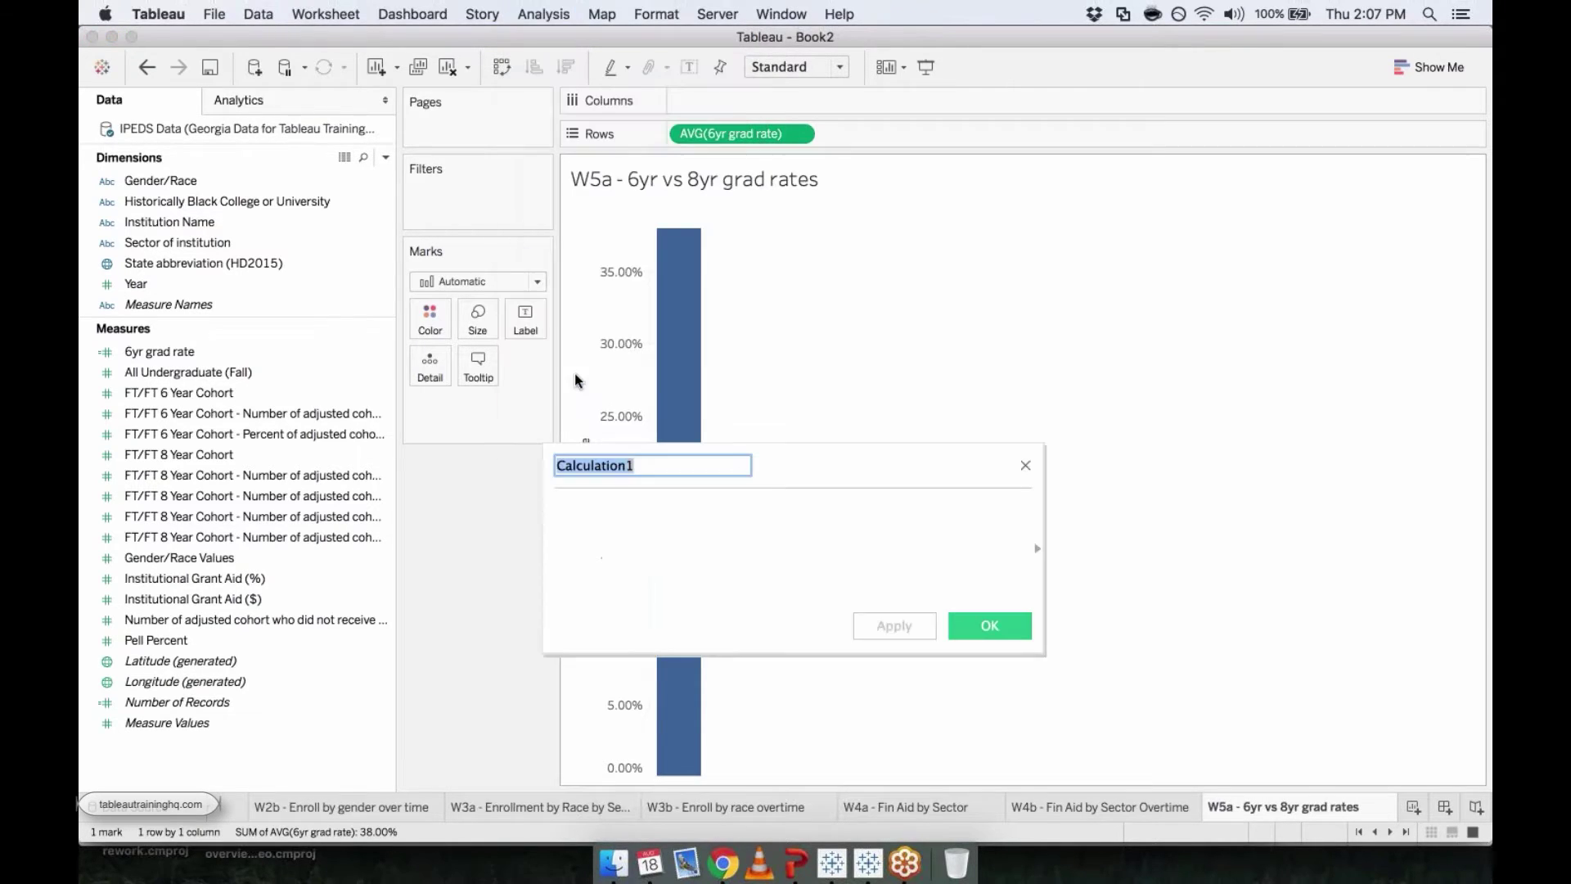
{"action": "type", "text": "8 yr gr"}
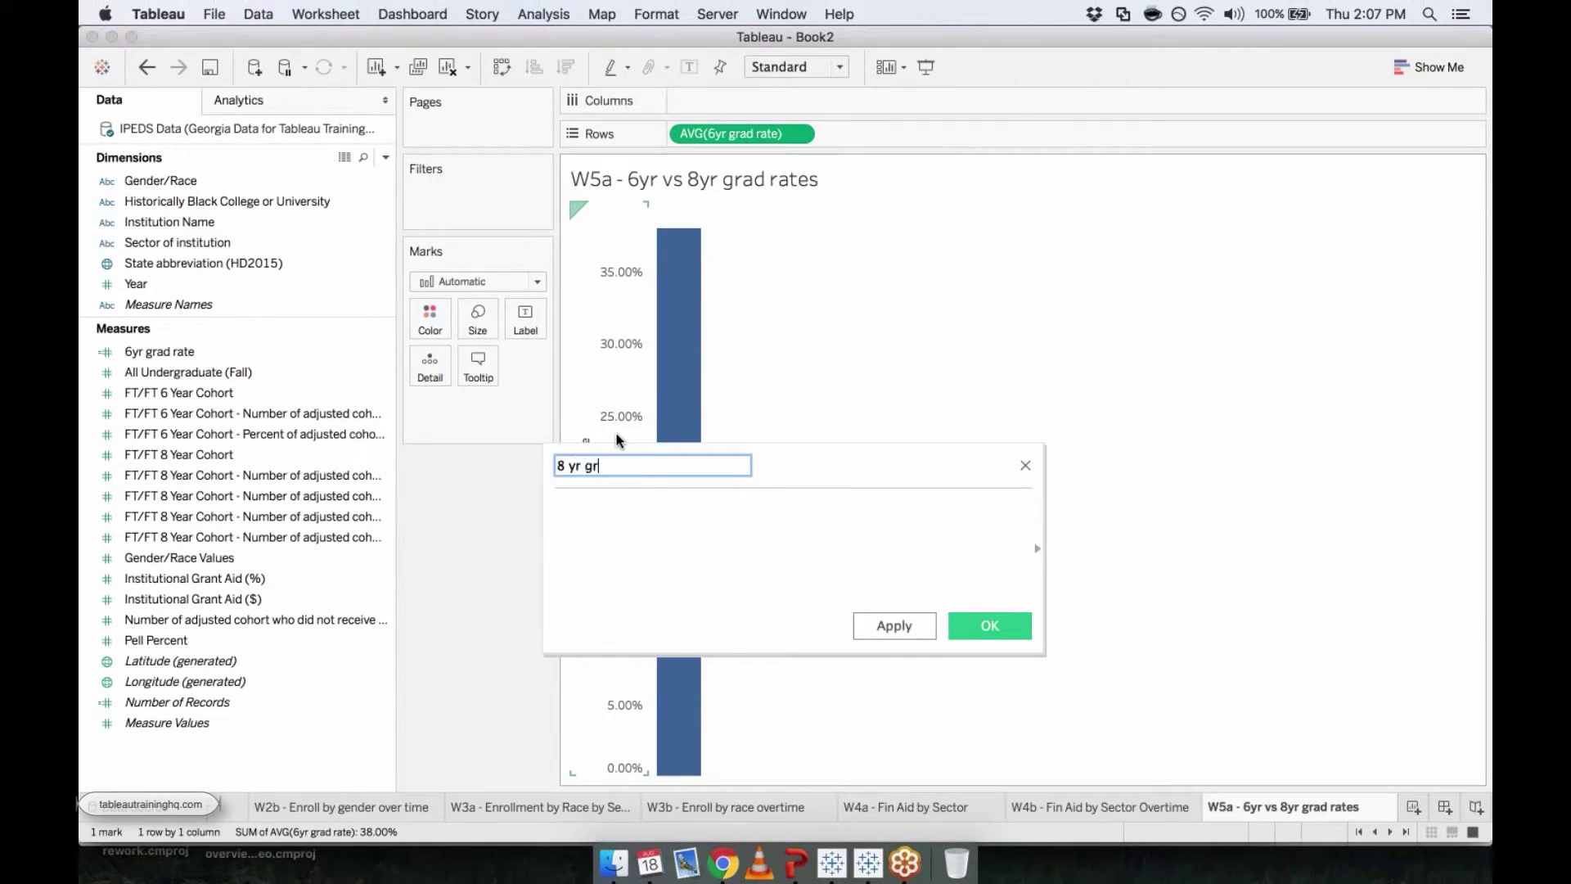
{"action": "type", "text": "ad rate"}
{"action": "key", "text": "Tab"}
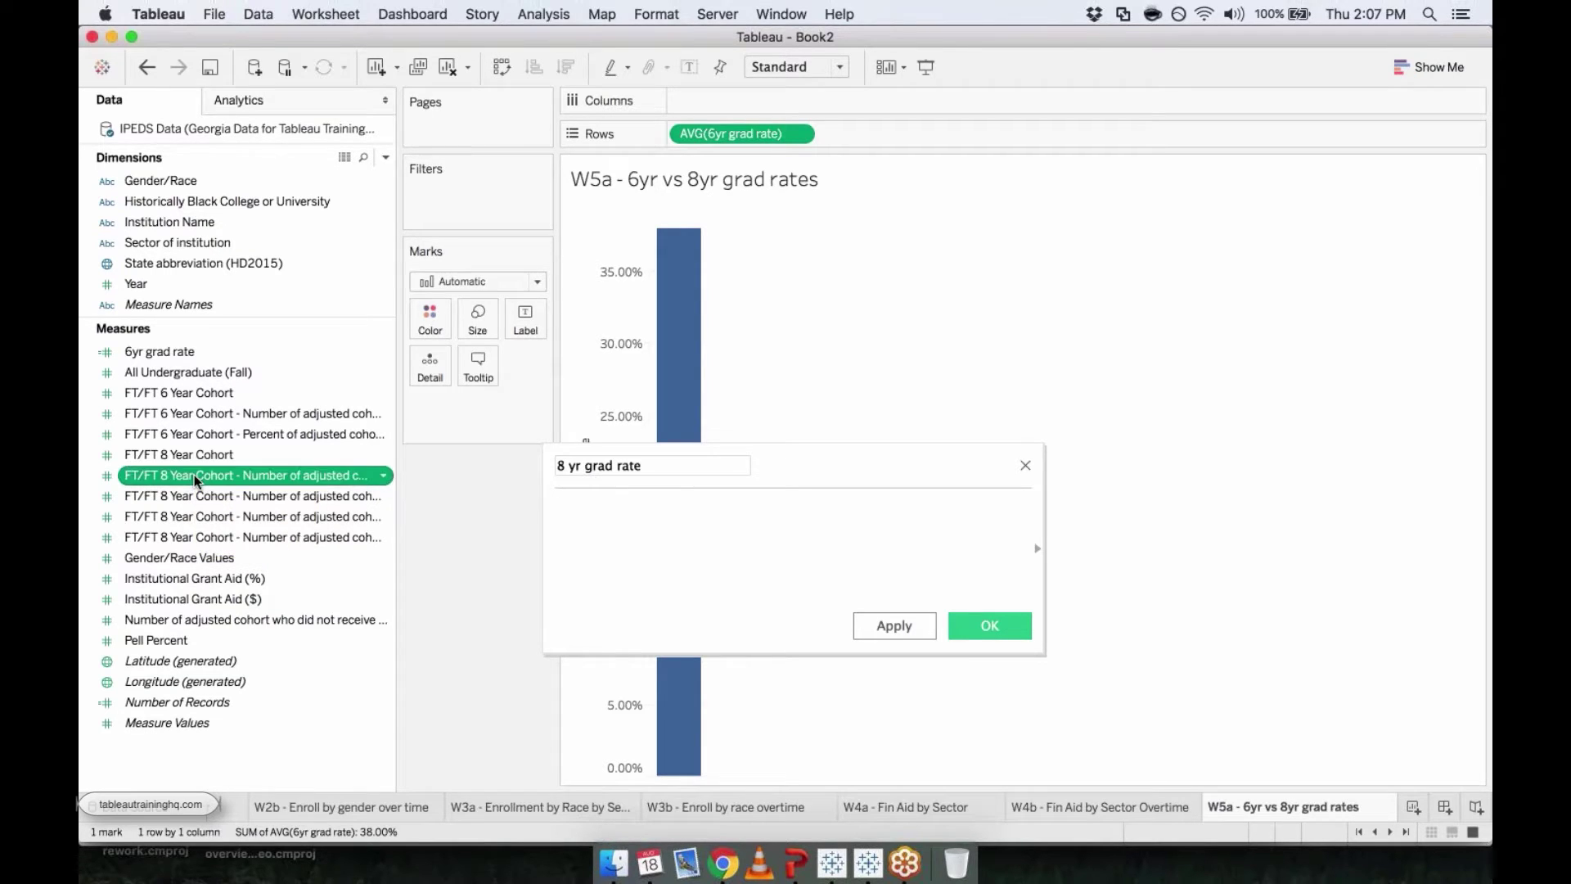
Define it as [FT/FT 8 Year Cohort - Number of adjusted cohort receiving an award]/[FT/FT 8 Year Cohort] and save the calculated field
{"action": "left_click_drag", "start_coordinate": [194, 475], "coordinate": [618, 526]}
{"action": "type", "text": "/"}
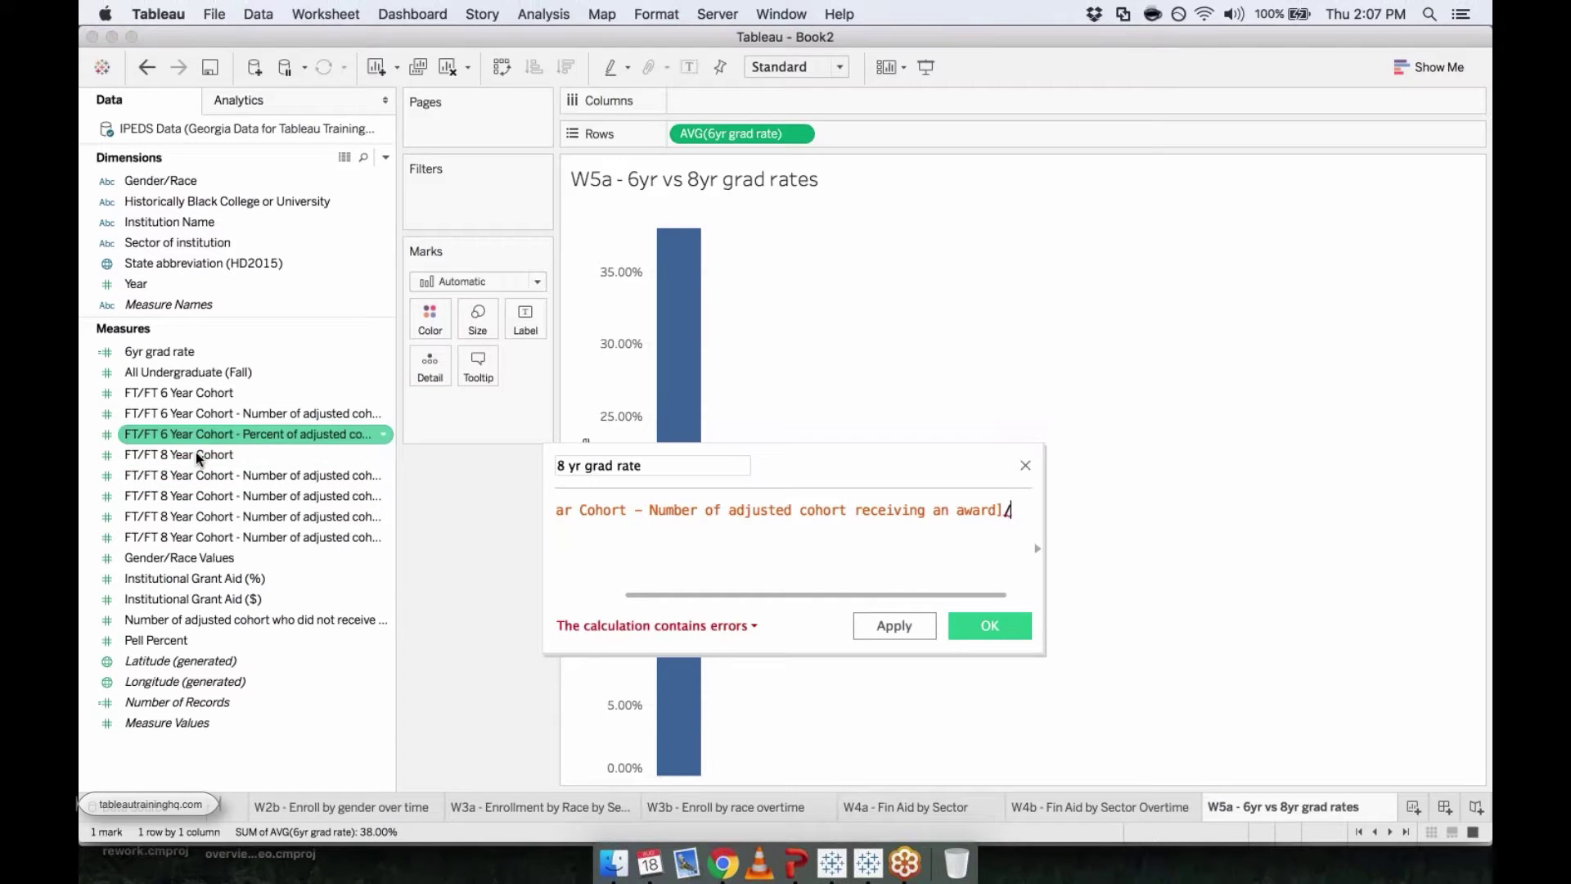
{"action": "left_click_drag", "start_coordinate": [203, 456], "coordinate": [1006, 514]}
{"action": "left_click", "coordinate": [904, 631]}
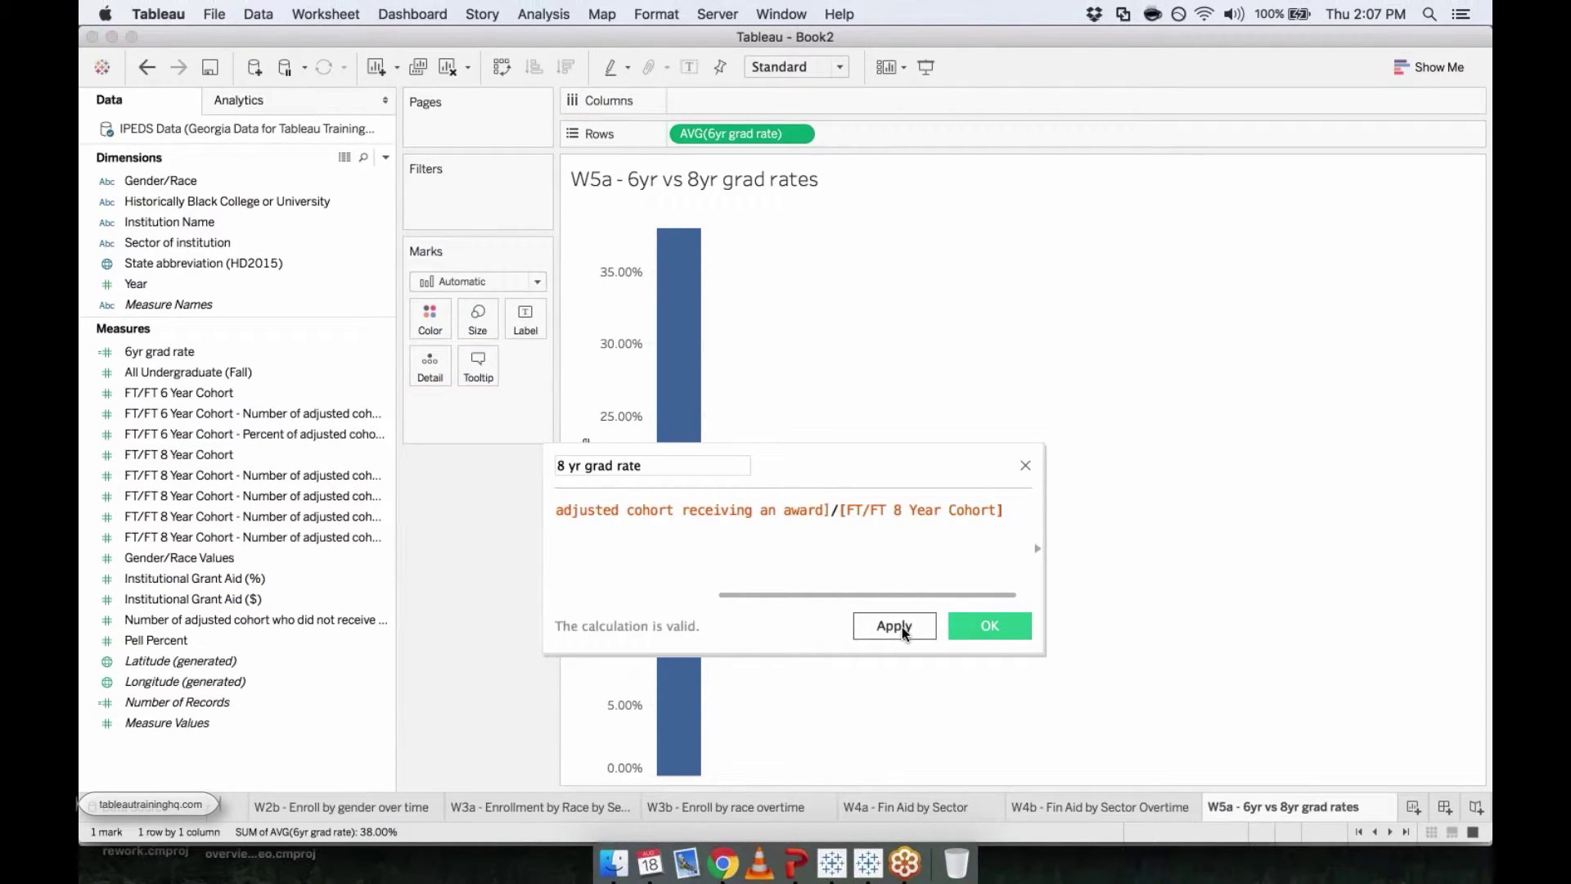
{"action": "left_click", "coordinate": [1007, 635]}
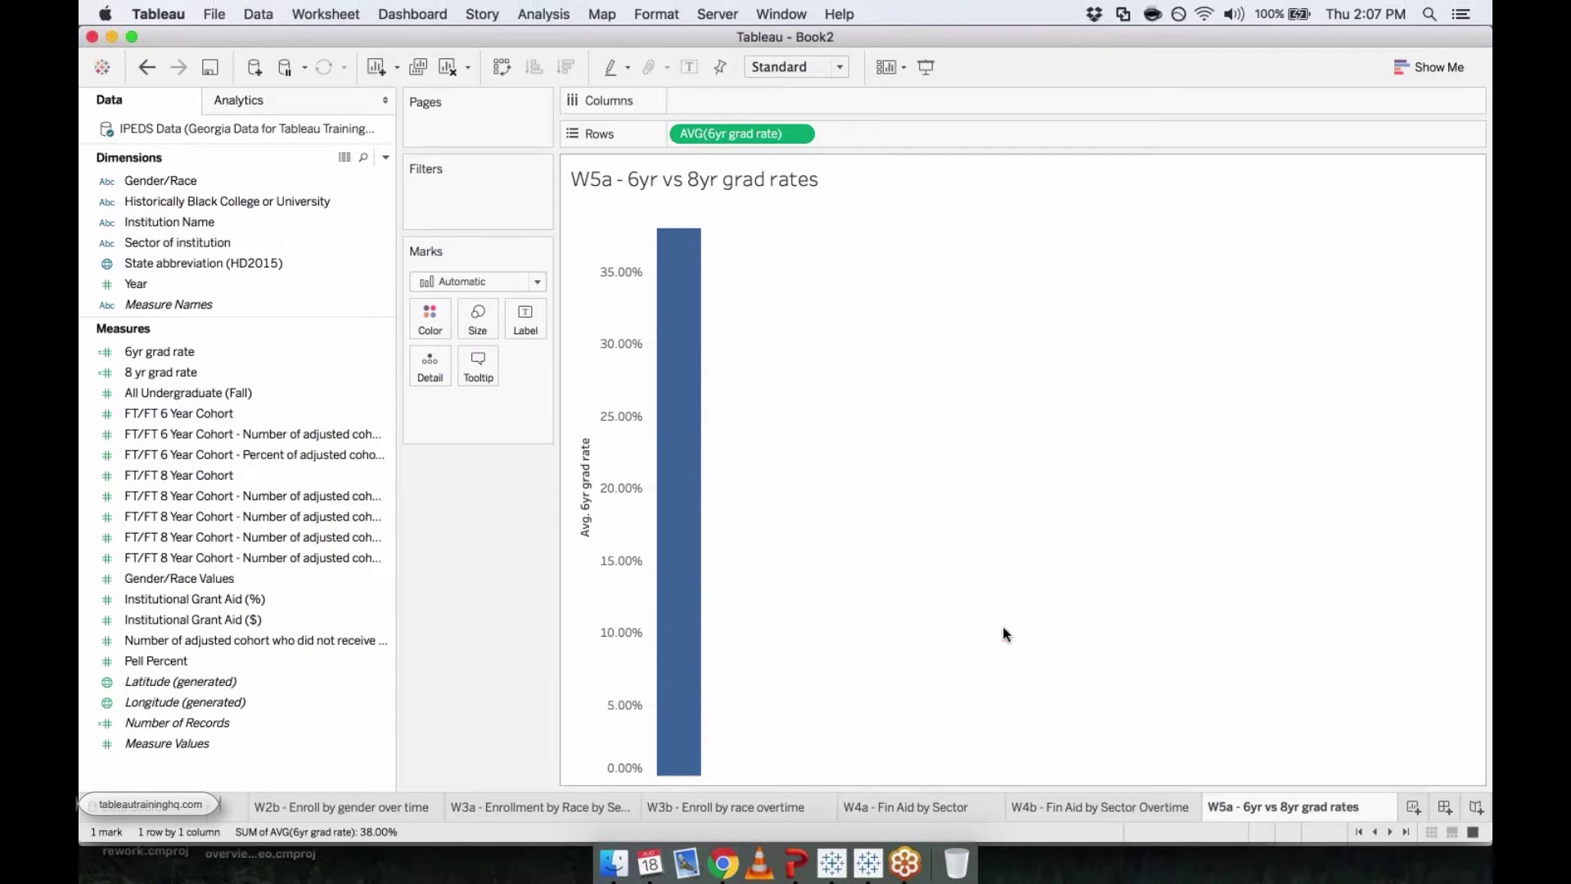
Set the default number format of 8 yr grad rate to Percentage with 2 decimal places
{"action": "right_click", "coordinate": [147, 380]}
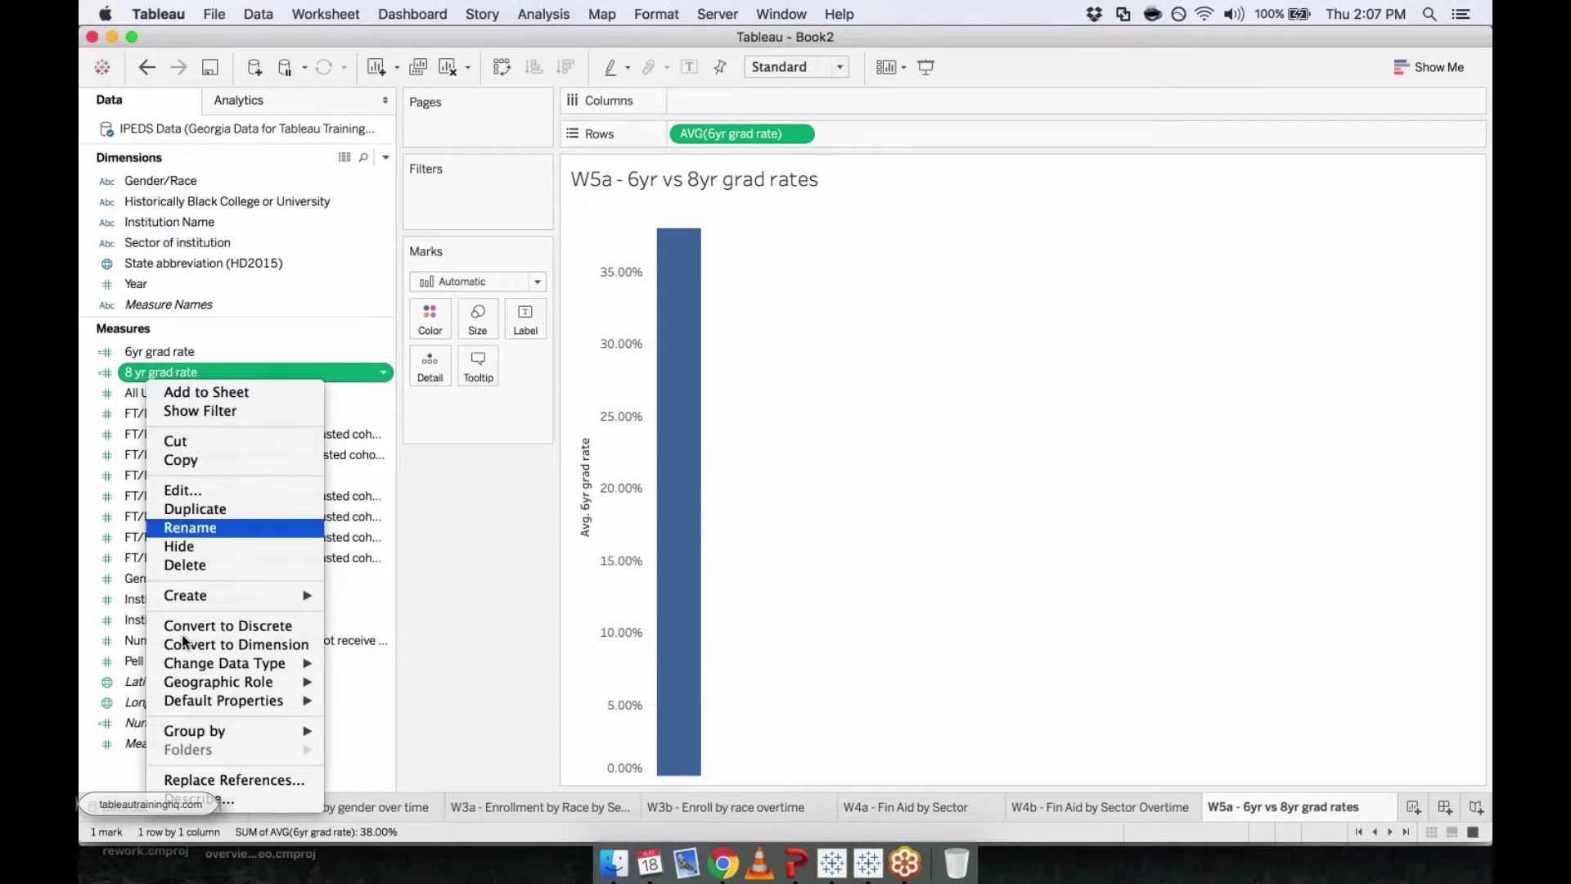
{"action": "mouse_move", "coordinate": [275, 702]}
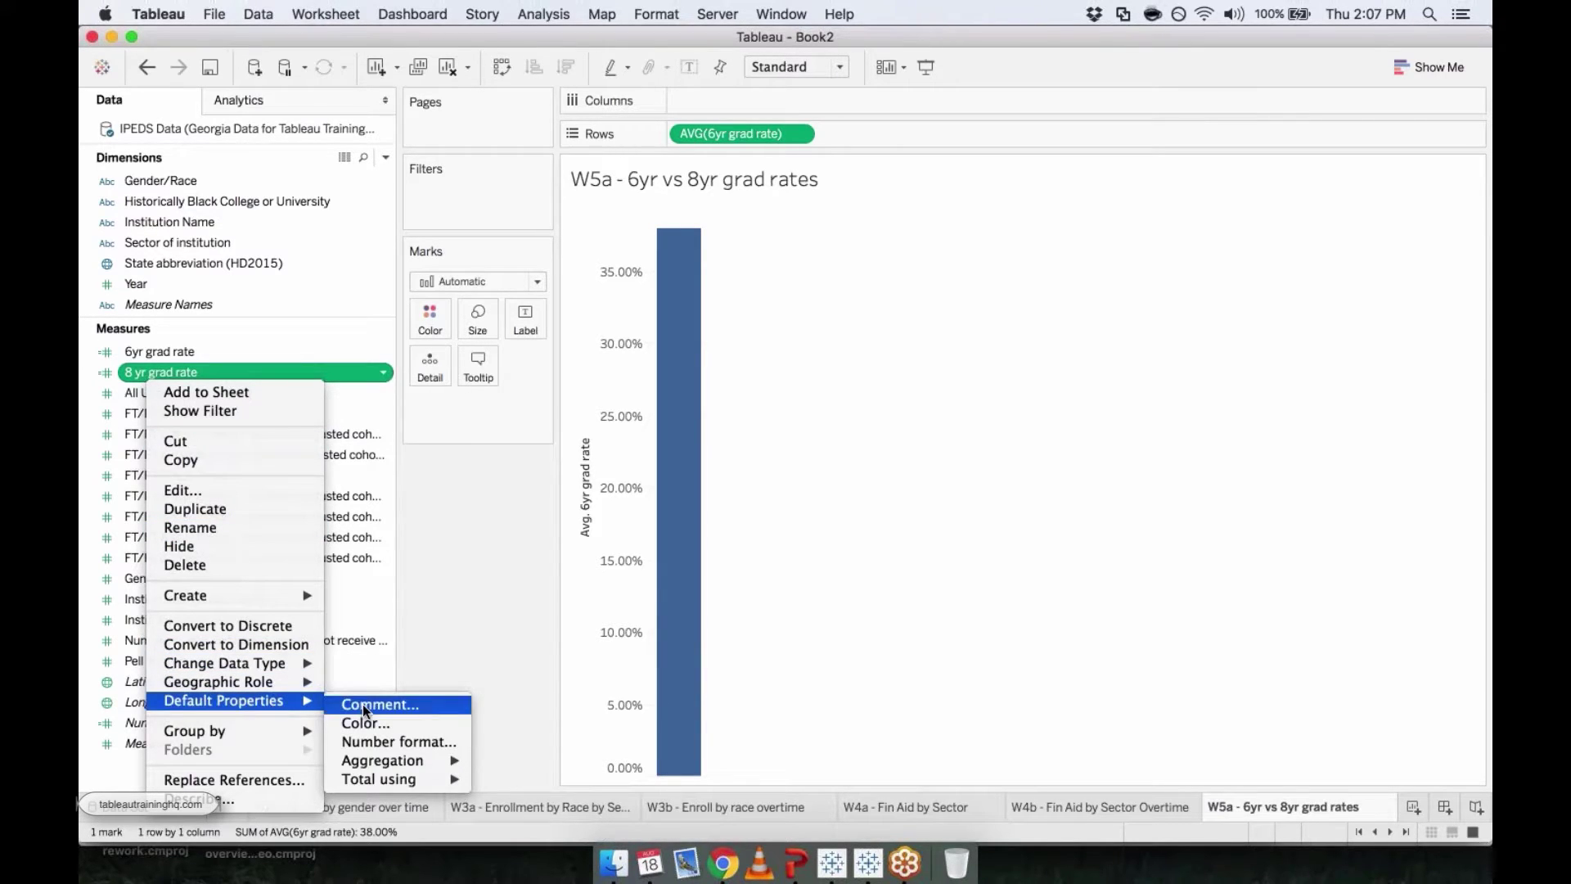
{"action": "left_click", "coordinate": [361, 744]}
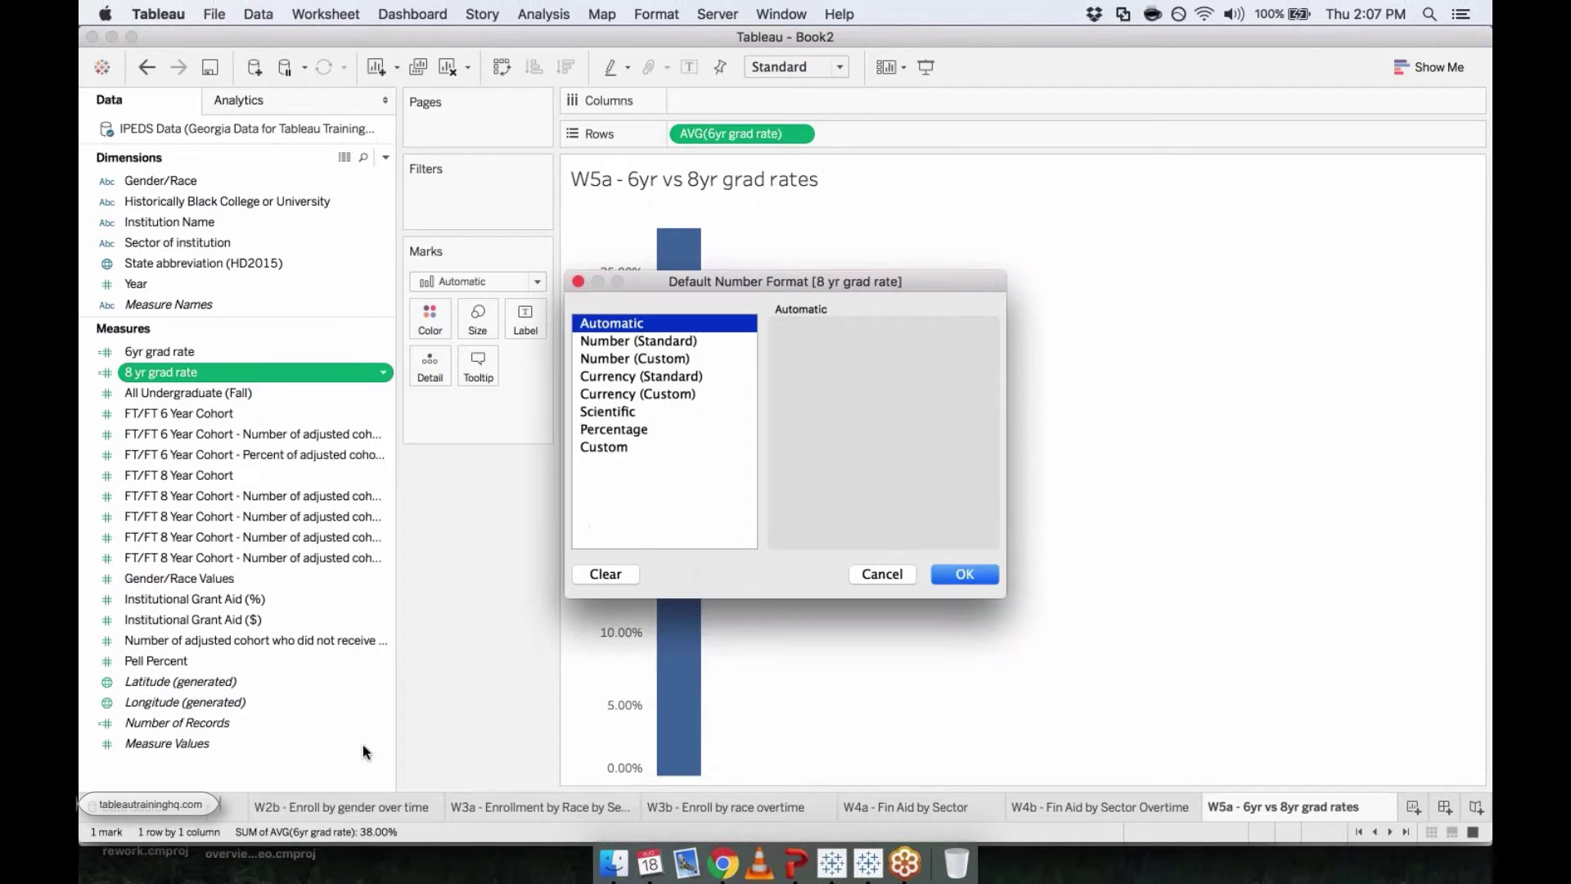
{"action": "left_click", "coordinate": [607, 427]}
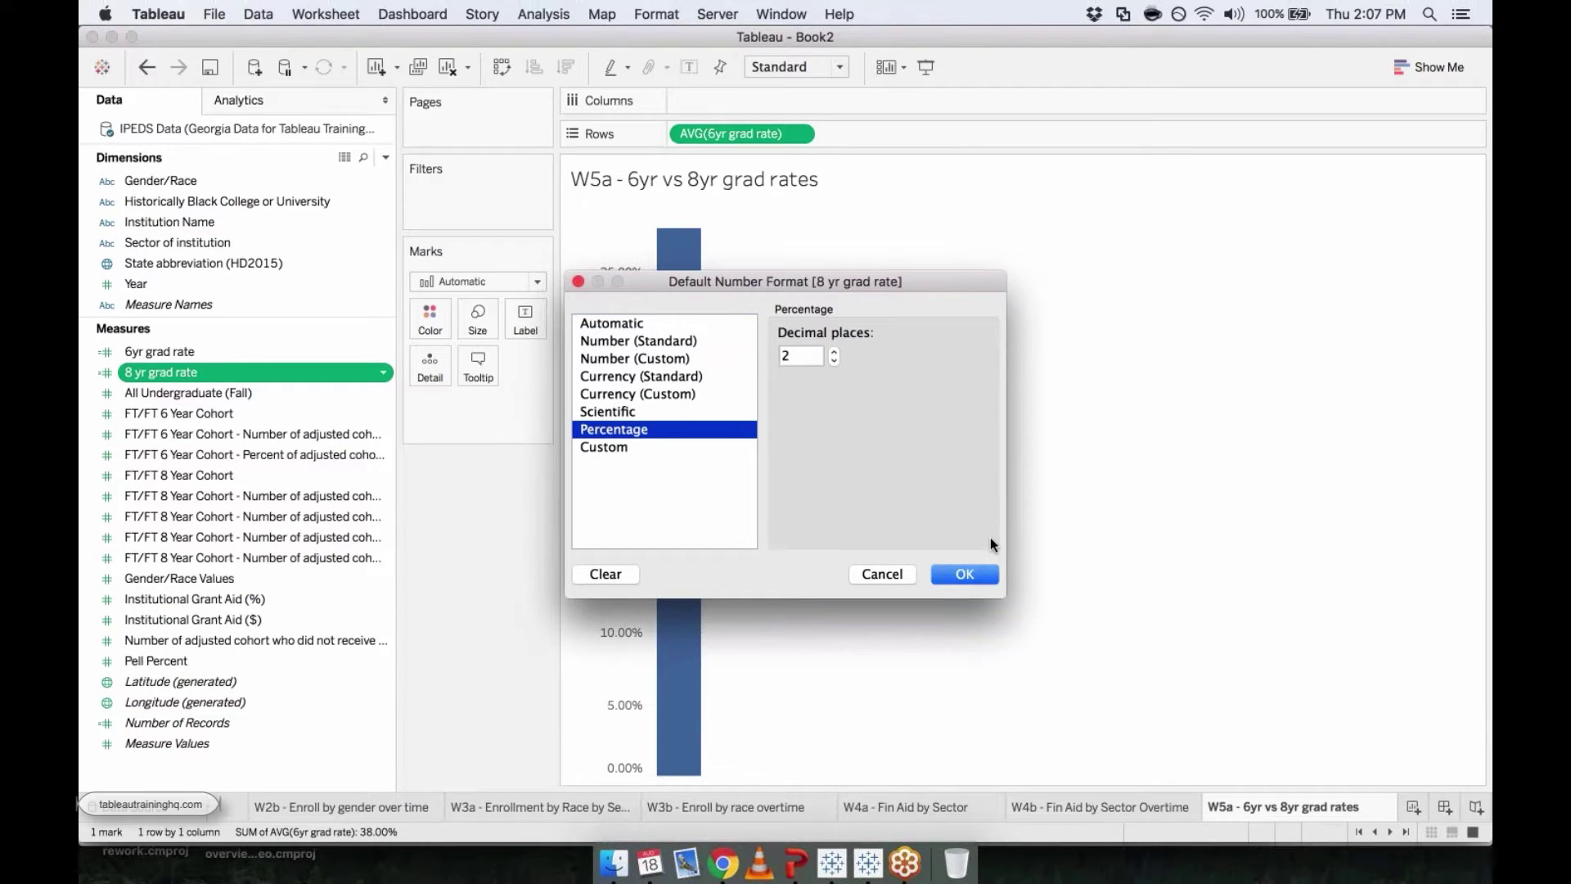
{"action": "left_click", "coordinate": [965, 573]}
Add 8 yr grad rate to the rows beside the 6-year rate and aggregate it as an average
{"action": "left_click", "coordinate": [218, 394]}
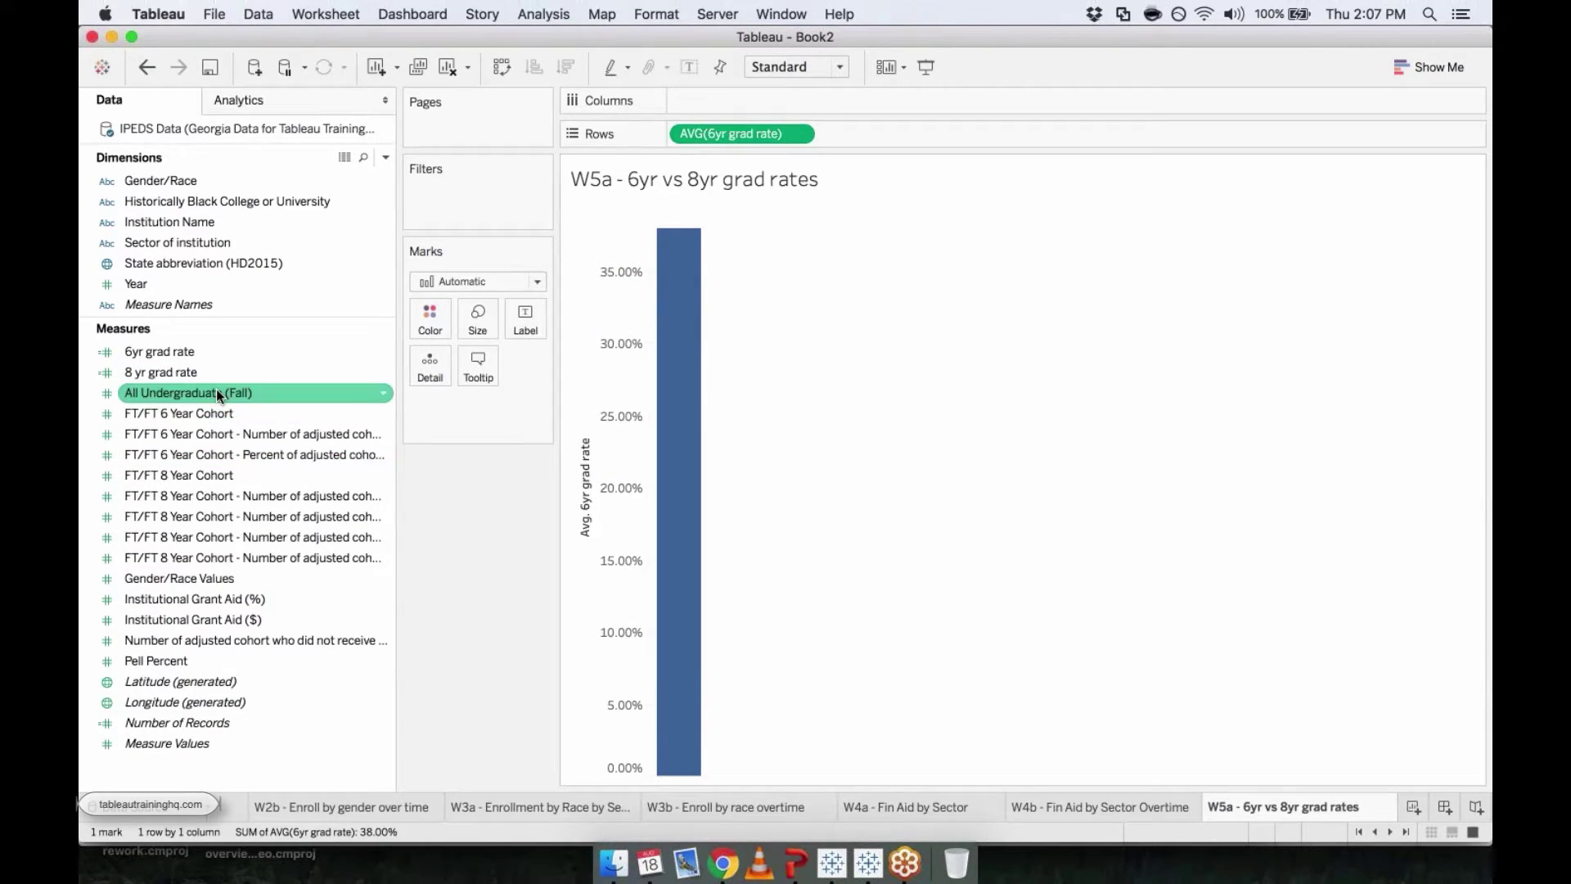
{"action": "left_click", "coordinate": [156, 374]}
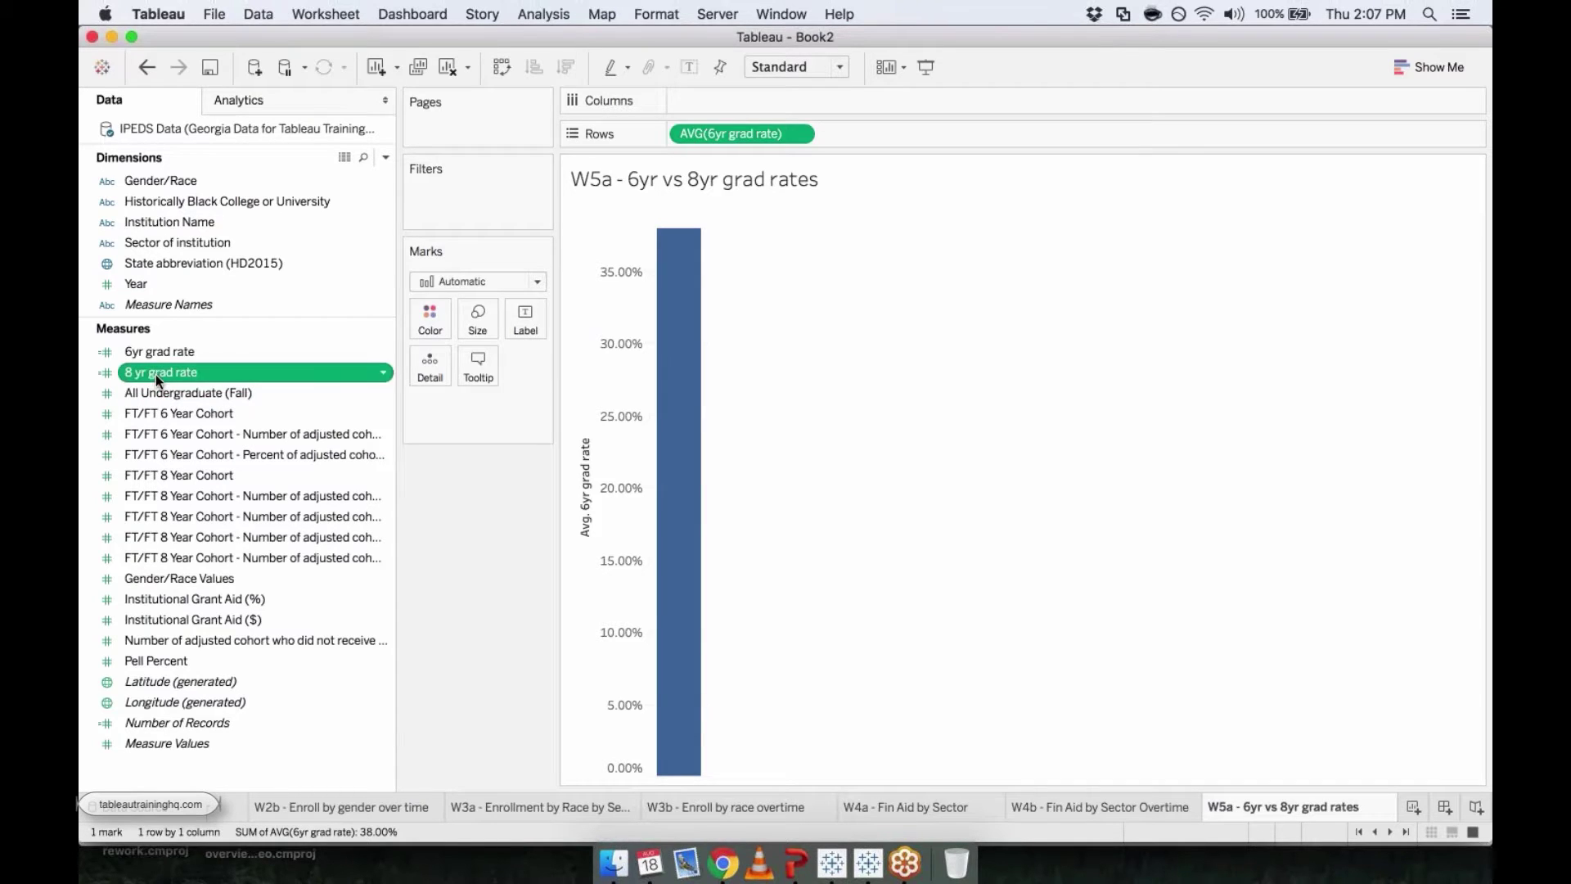
{"action": "left_click_drag", "start_coordinate": [156, 375], "coordinate": [846, 140]}
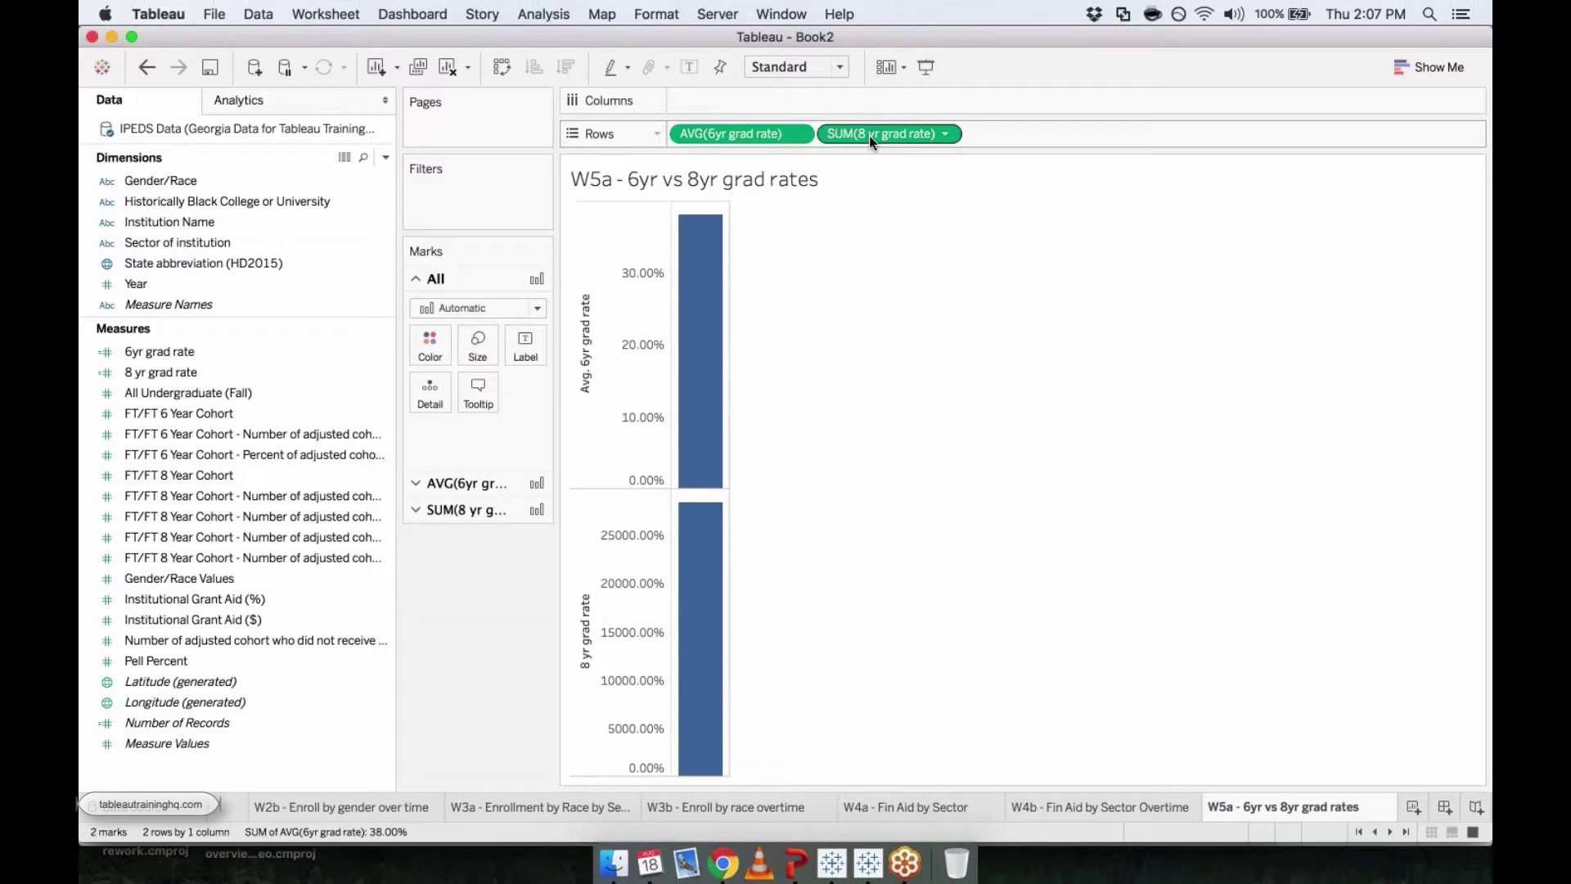
{"action": "right_click", "coordinate": [869, 135]}
{"action": "mouse_move", "coordinate": [894, 319]}
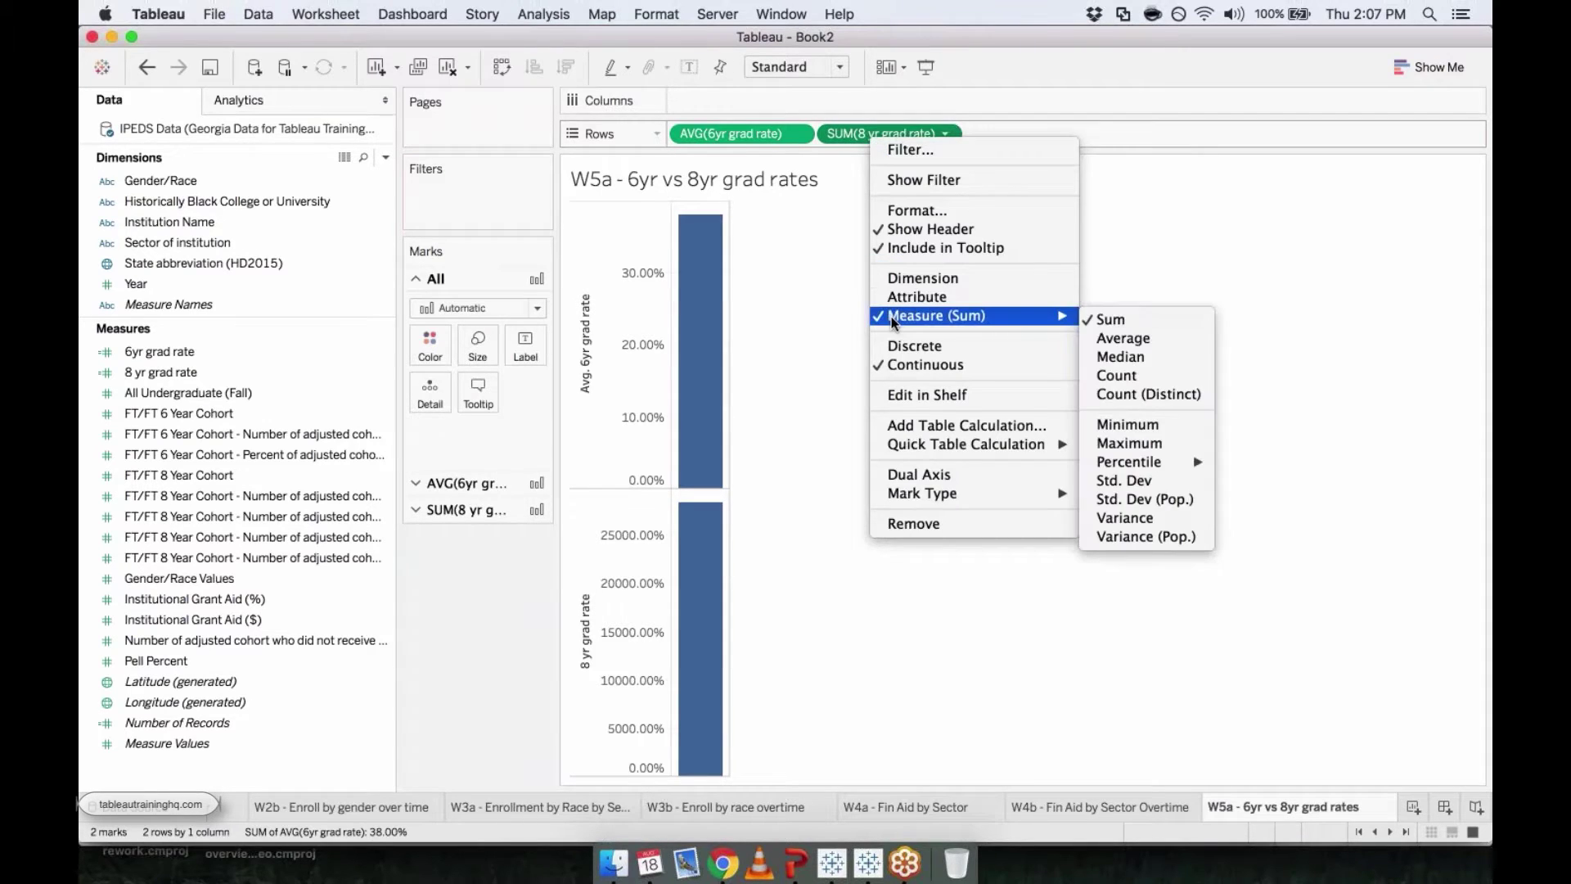
{"action": "left_click", "coordinate": [1144, 338]}
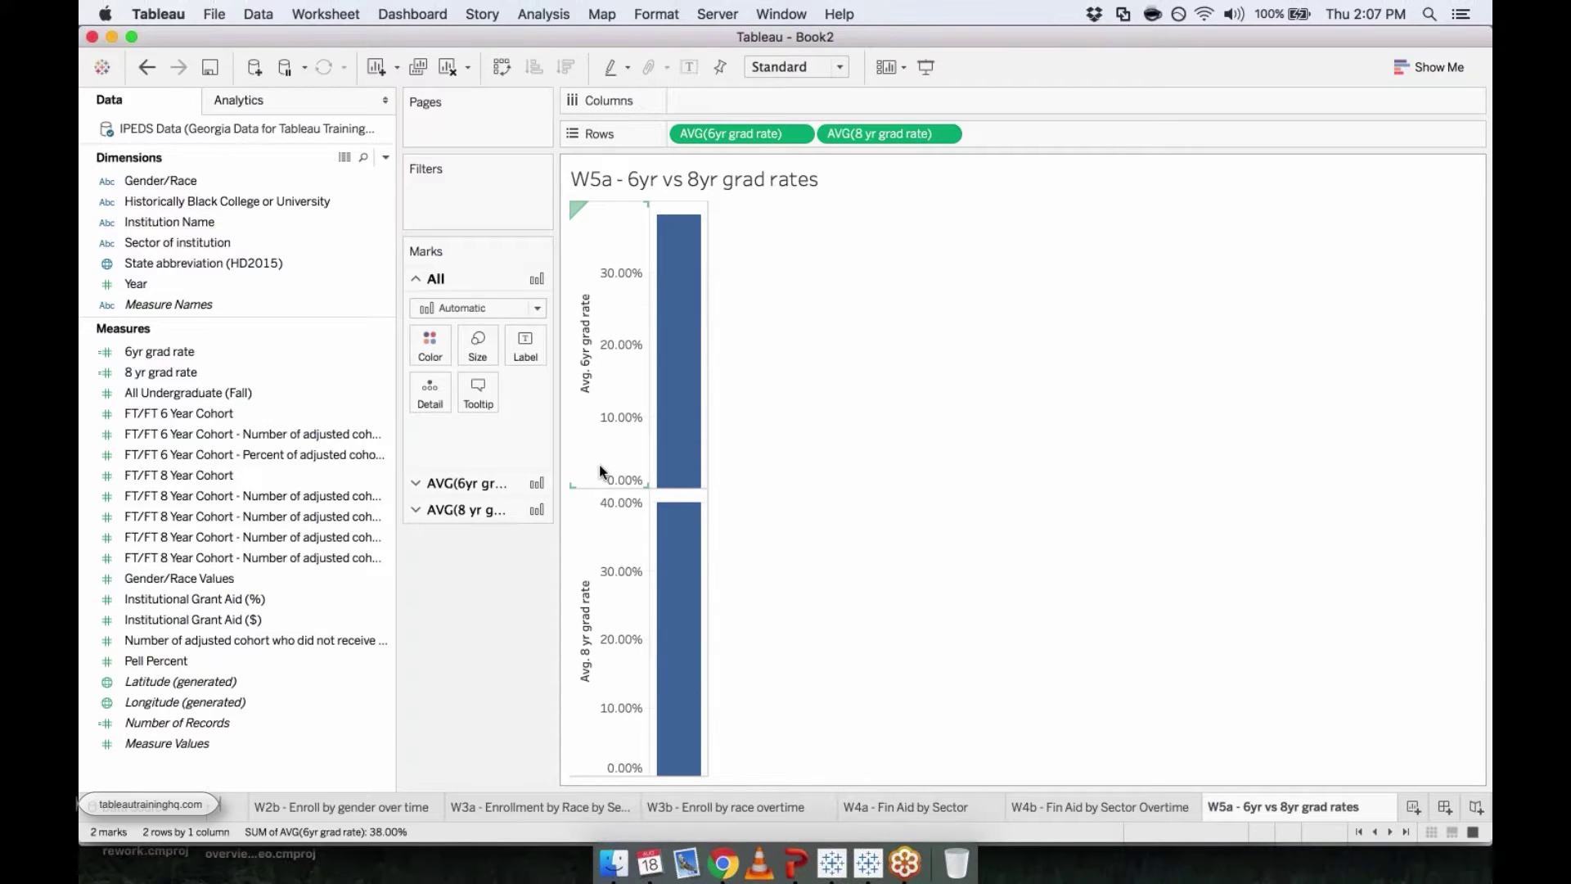
Combine the 6-year and 8-year grad rates in a dual-axis chart and synchronize the two axes
{"action": "right_click", "coordinate": [617, 626]}
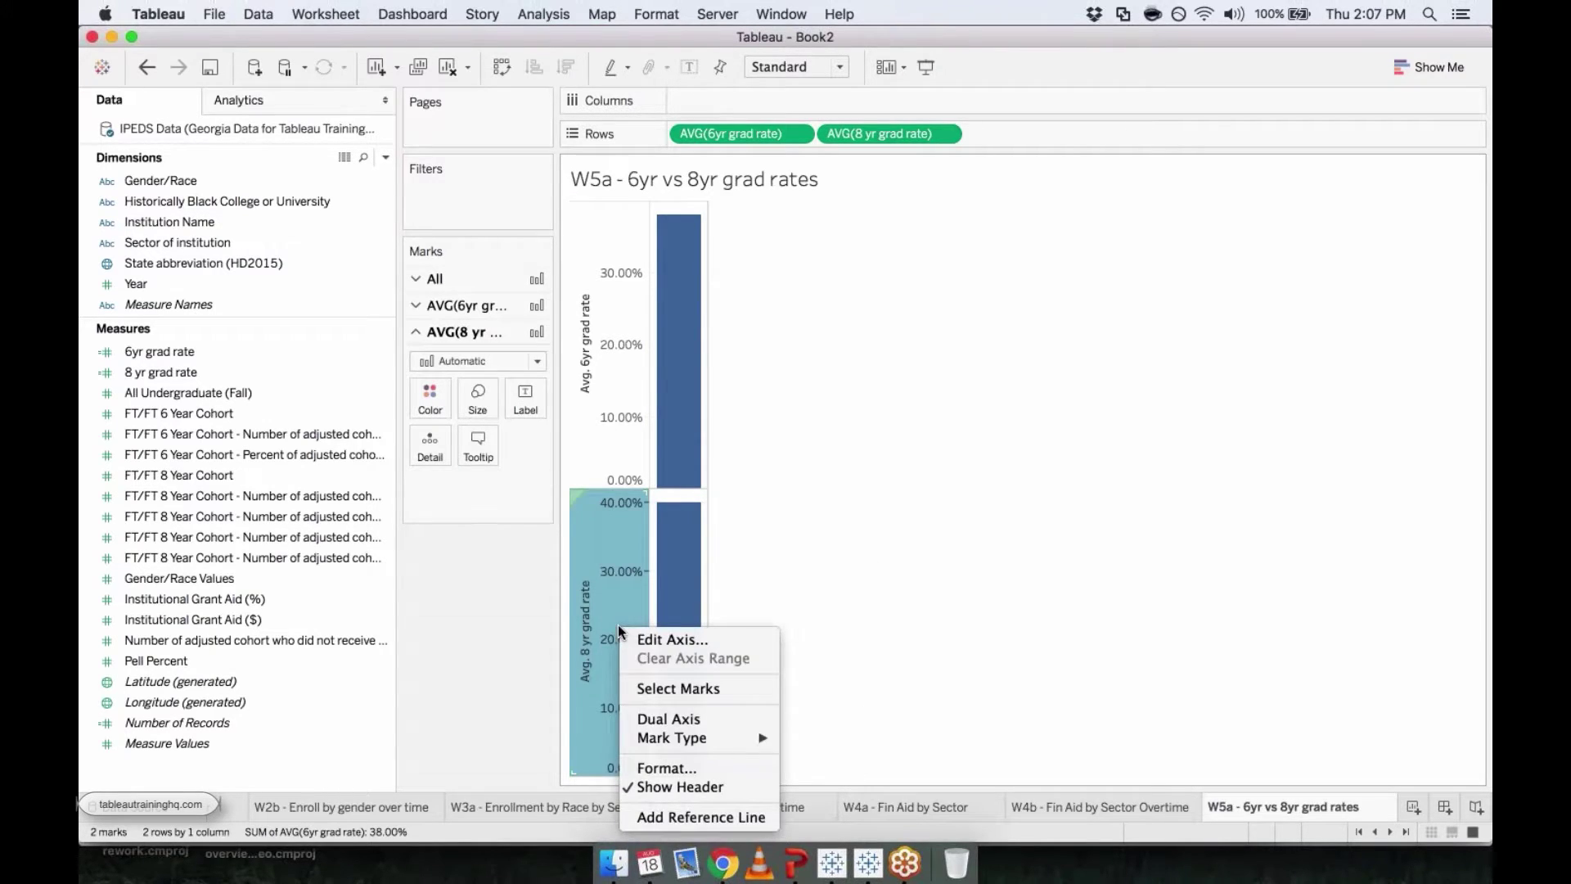
{"action": "left_click", "coordinate": [772, 505]}
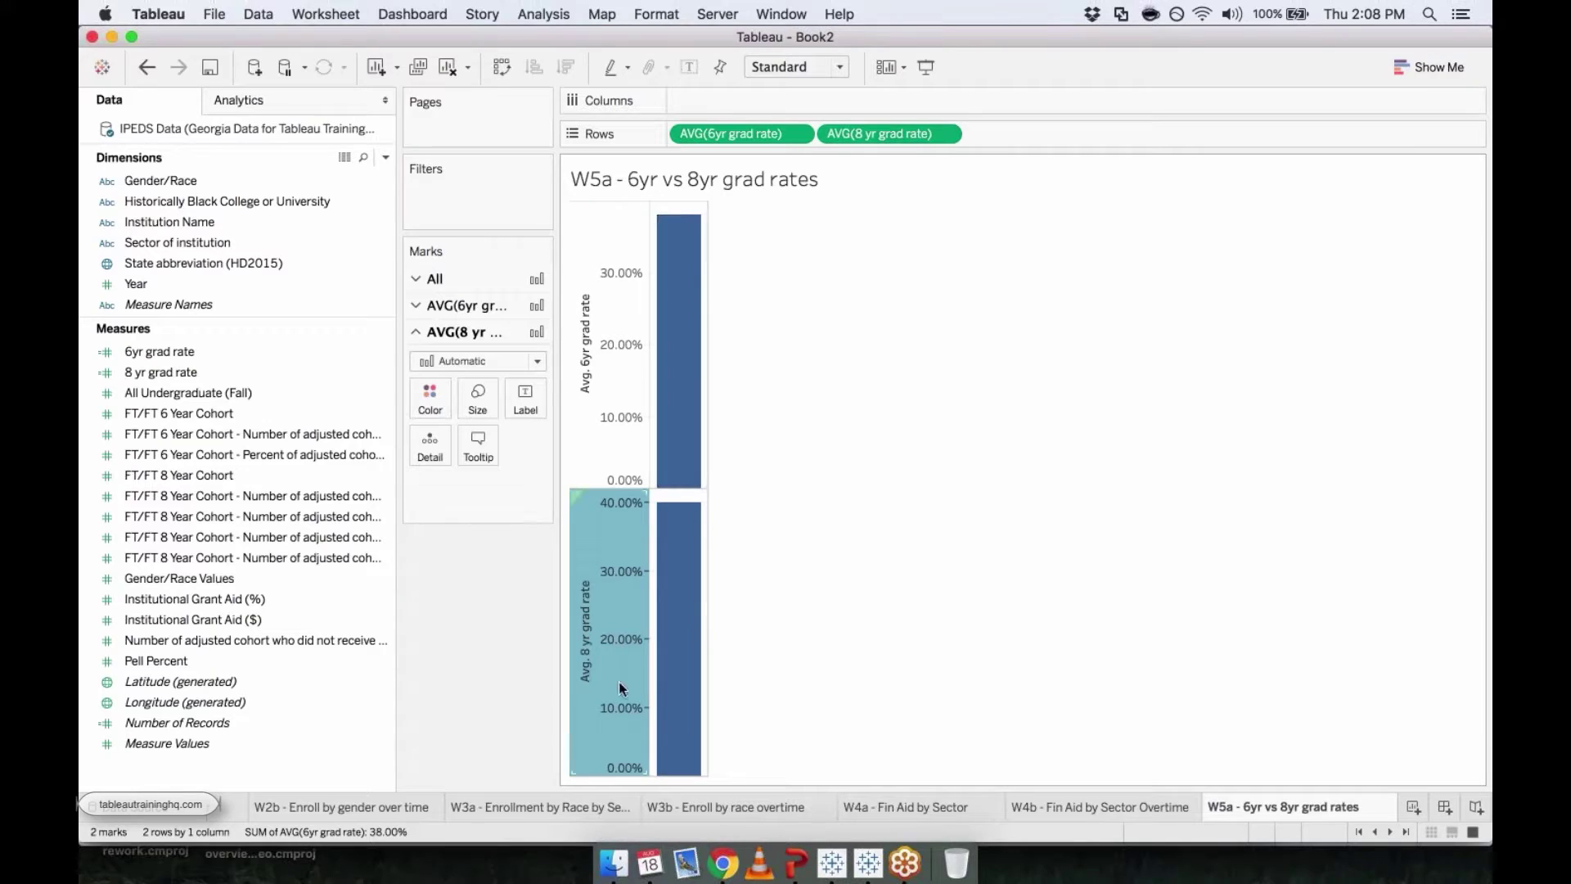
{"action": "right_click", "coordinate": [620, 647]}
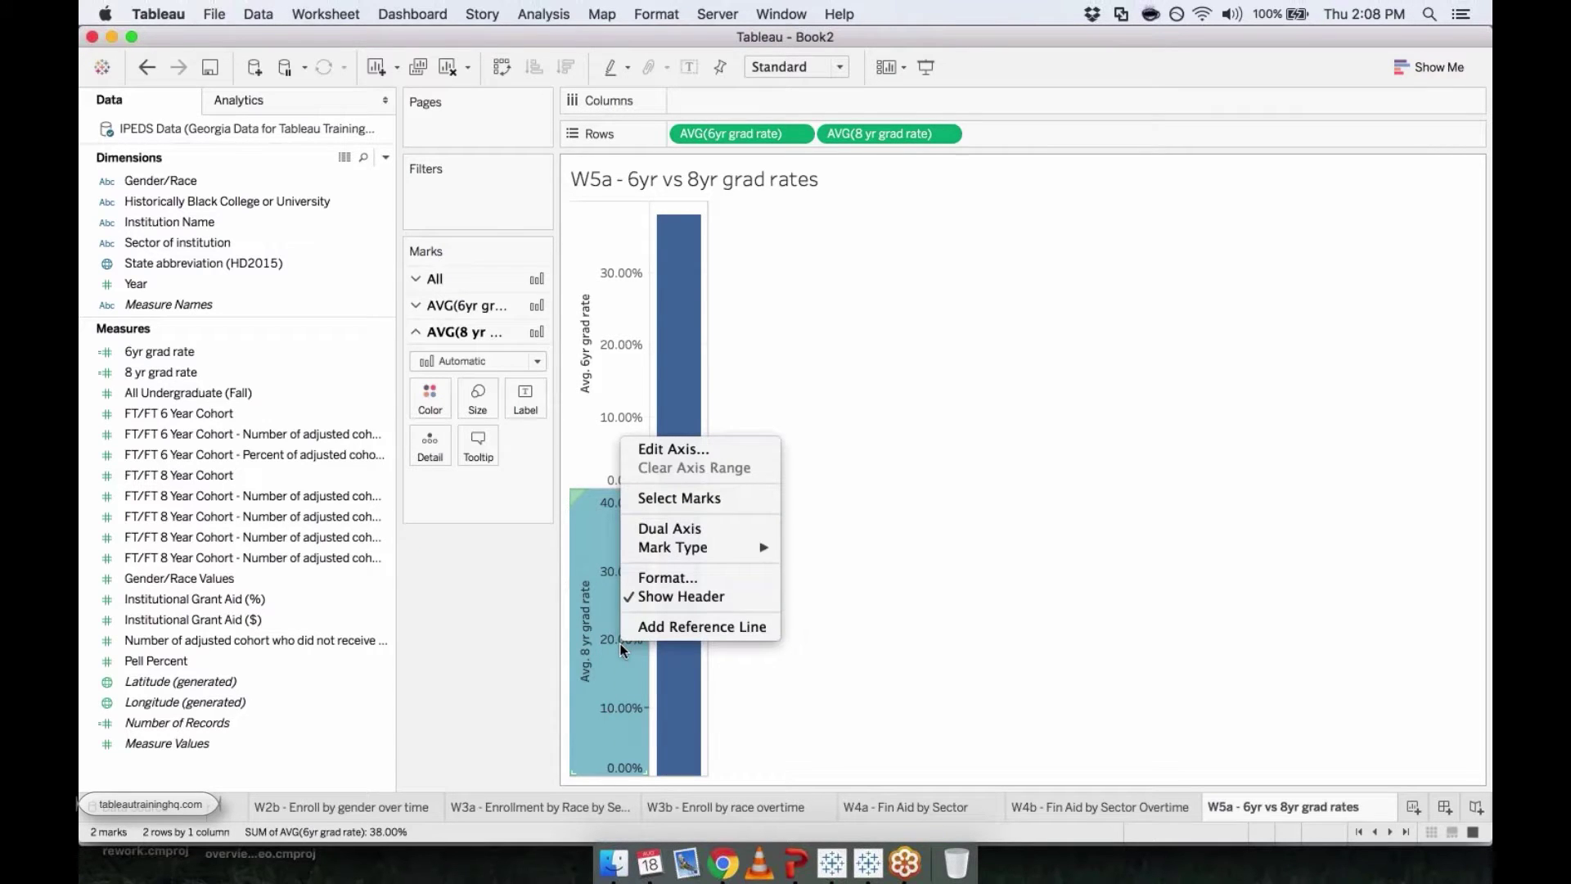
{"action": "left_click", "coordinate": [696, 534]}
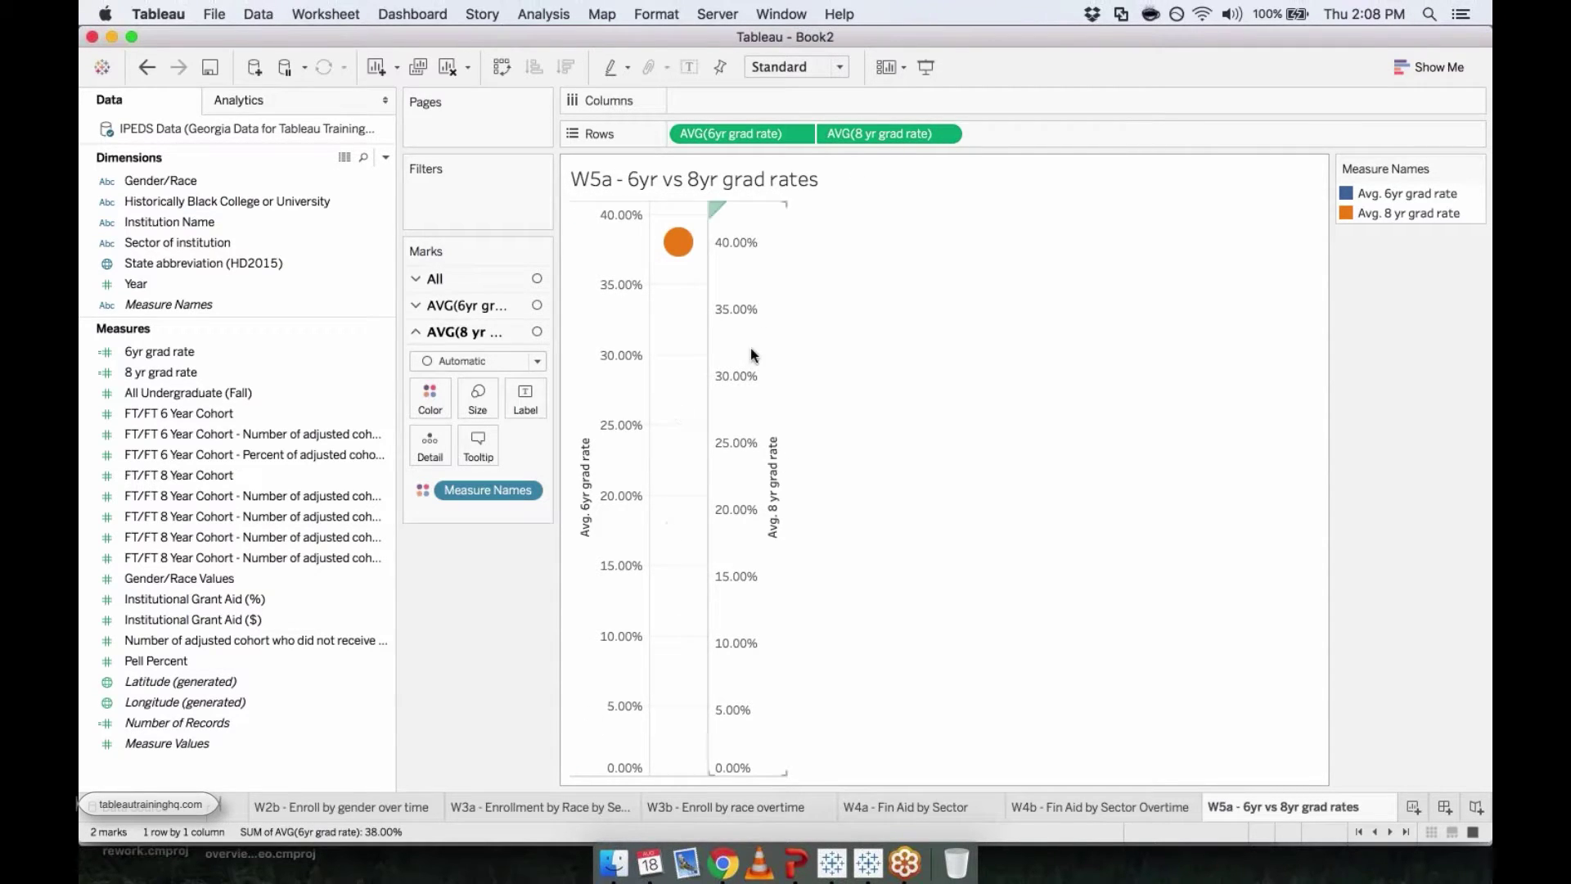
{"action": "right_click", "coordinate": [735, 376]}
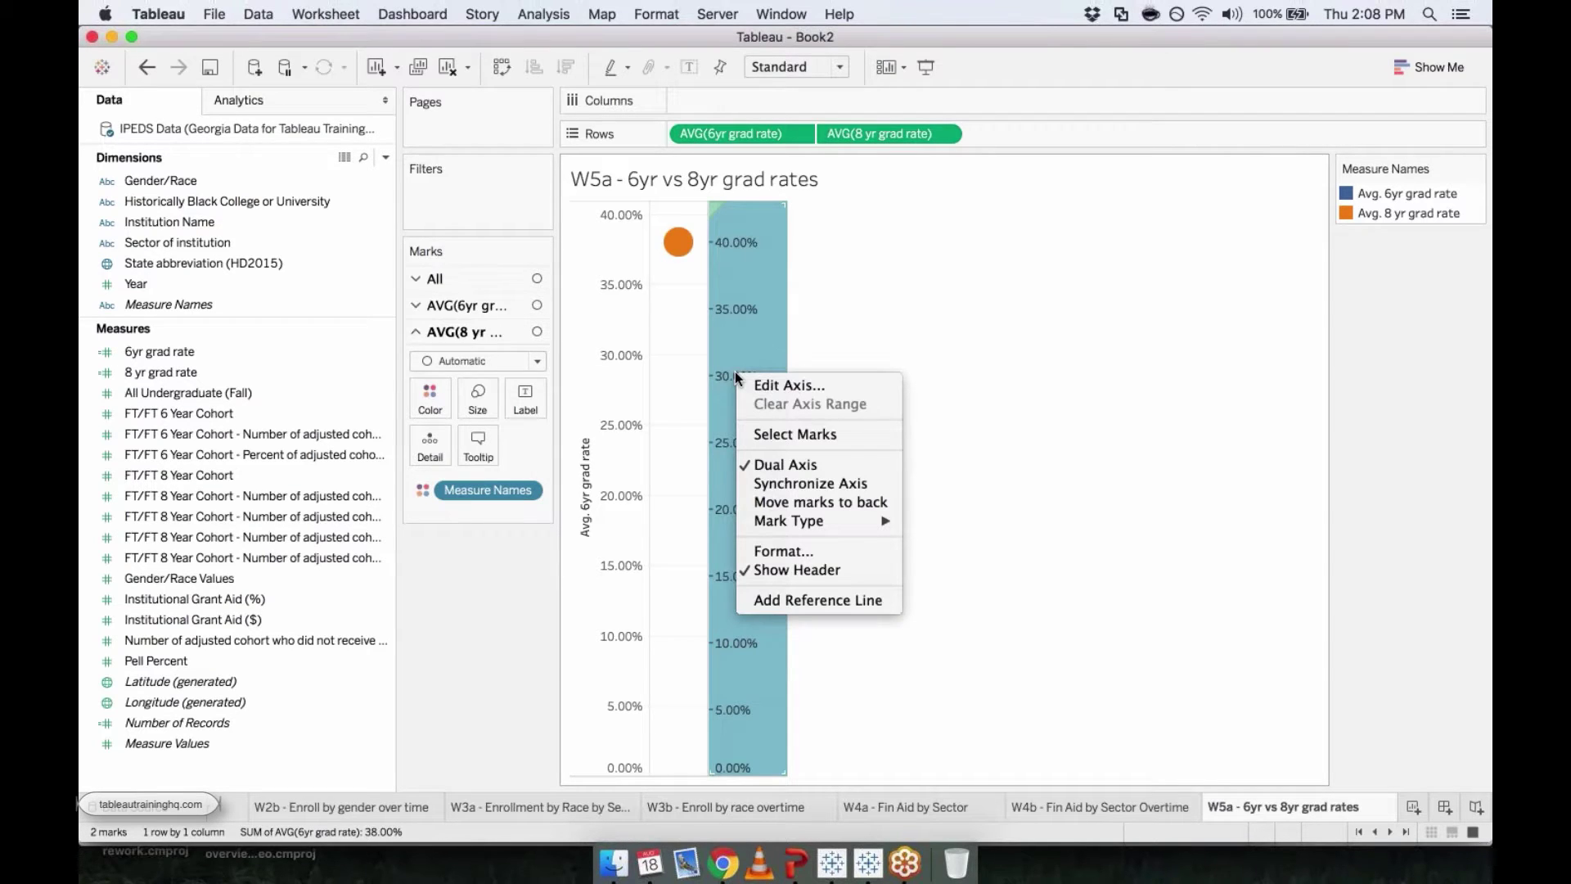
{"action": "left_click", "coordinate": [812, 483]}
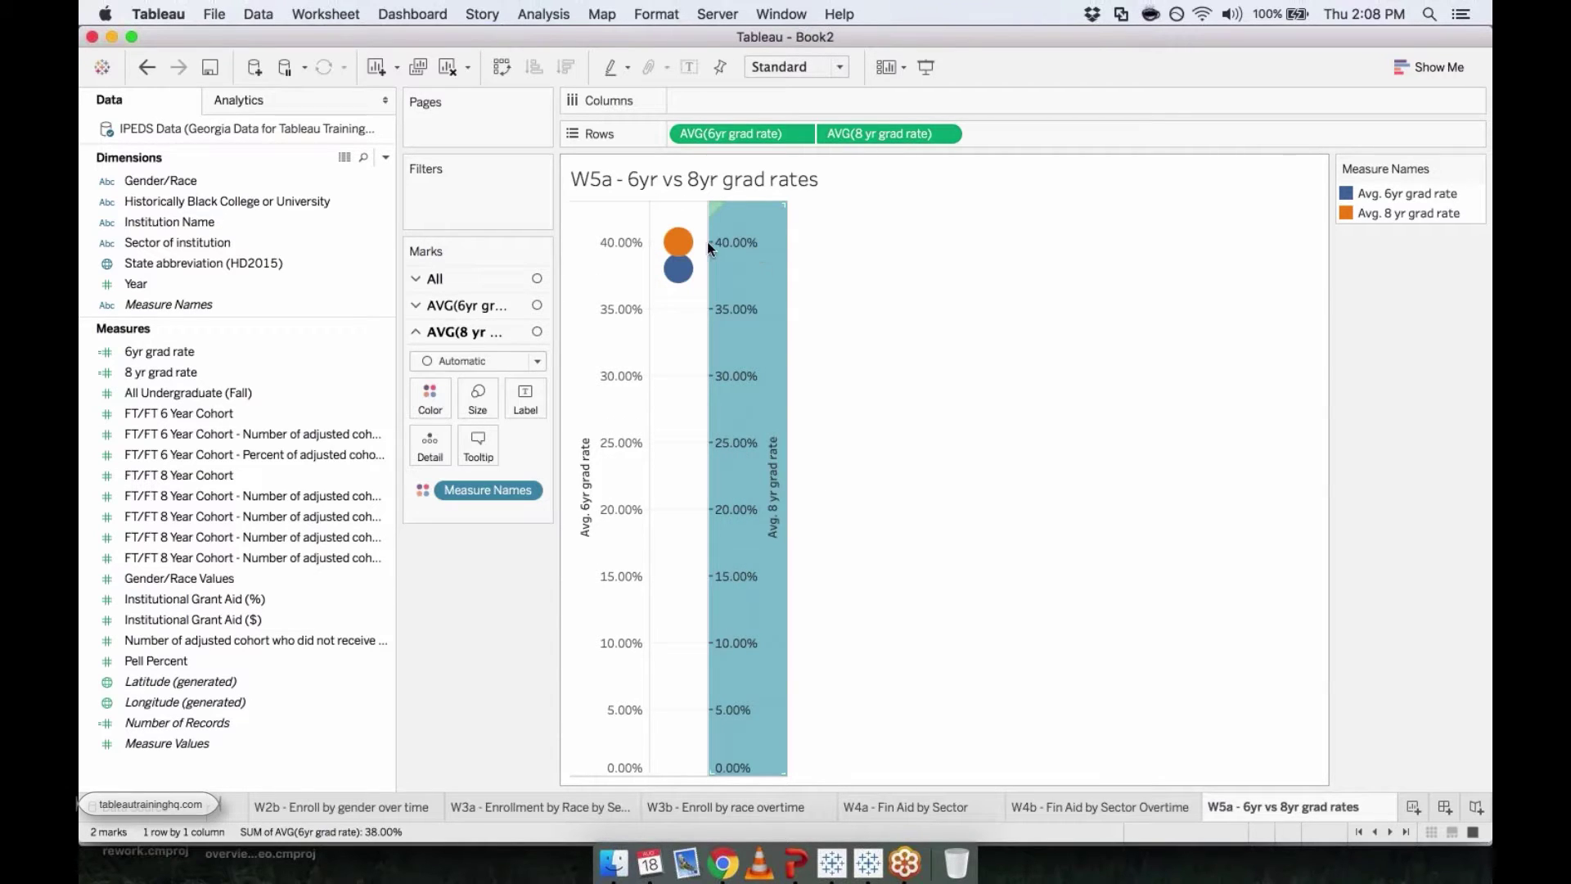
{"action": "mouse_move", "coordinate": [682, 243]}
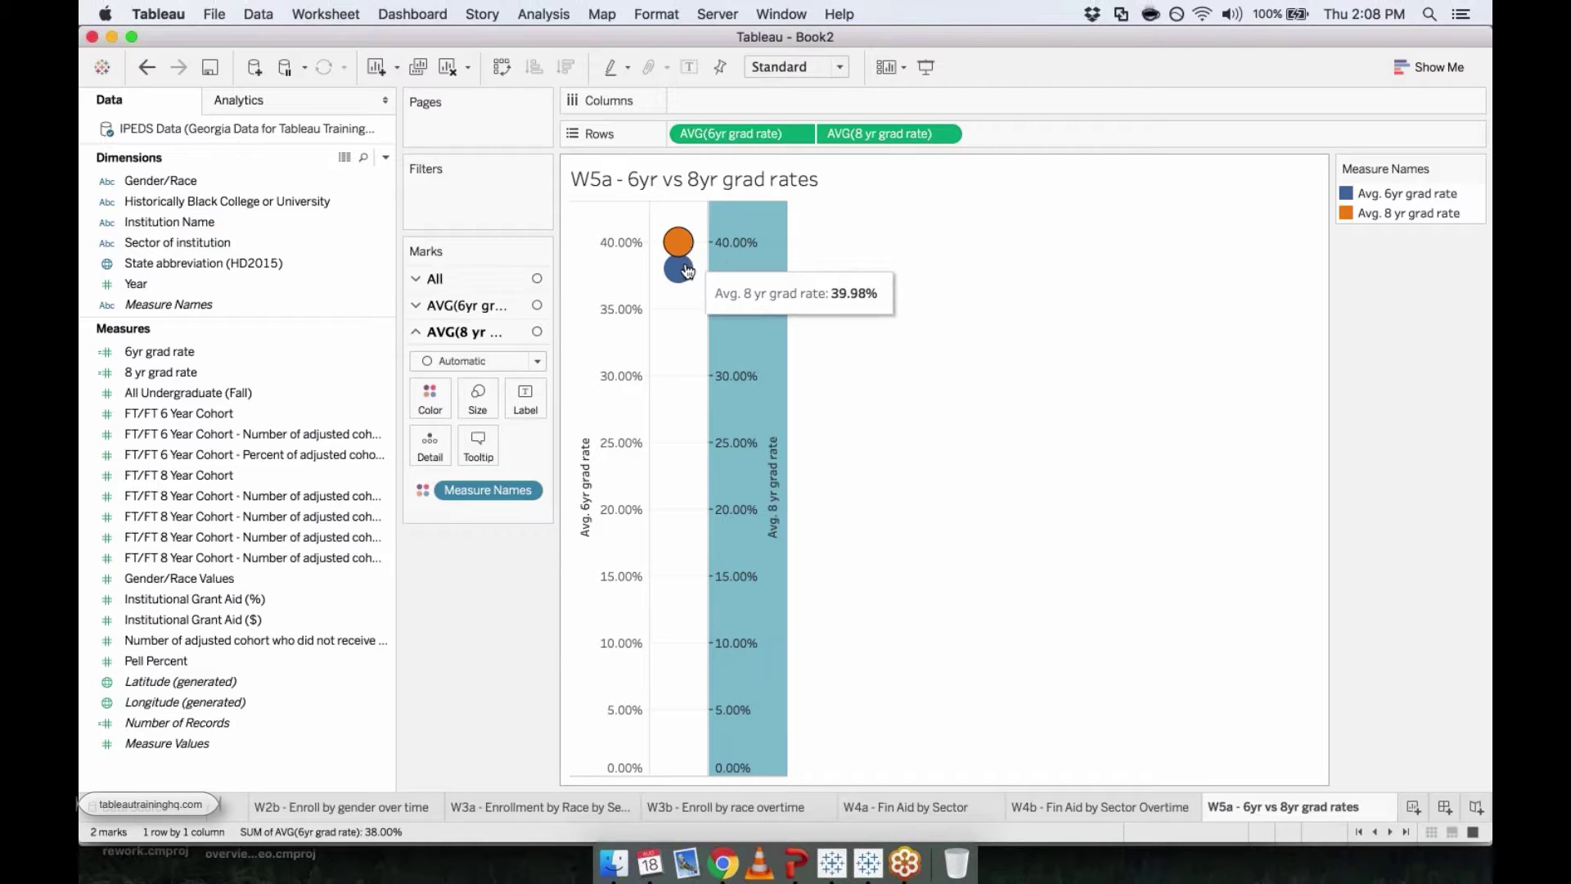
{"action": "mouse_move", "coordinate": [685, 272]}
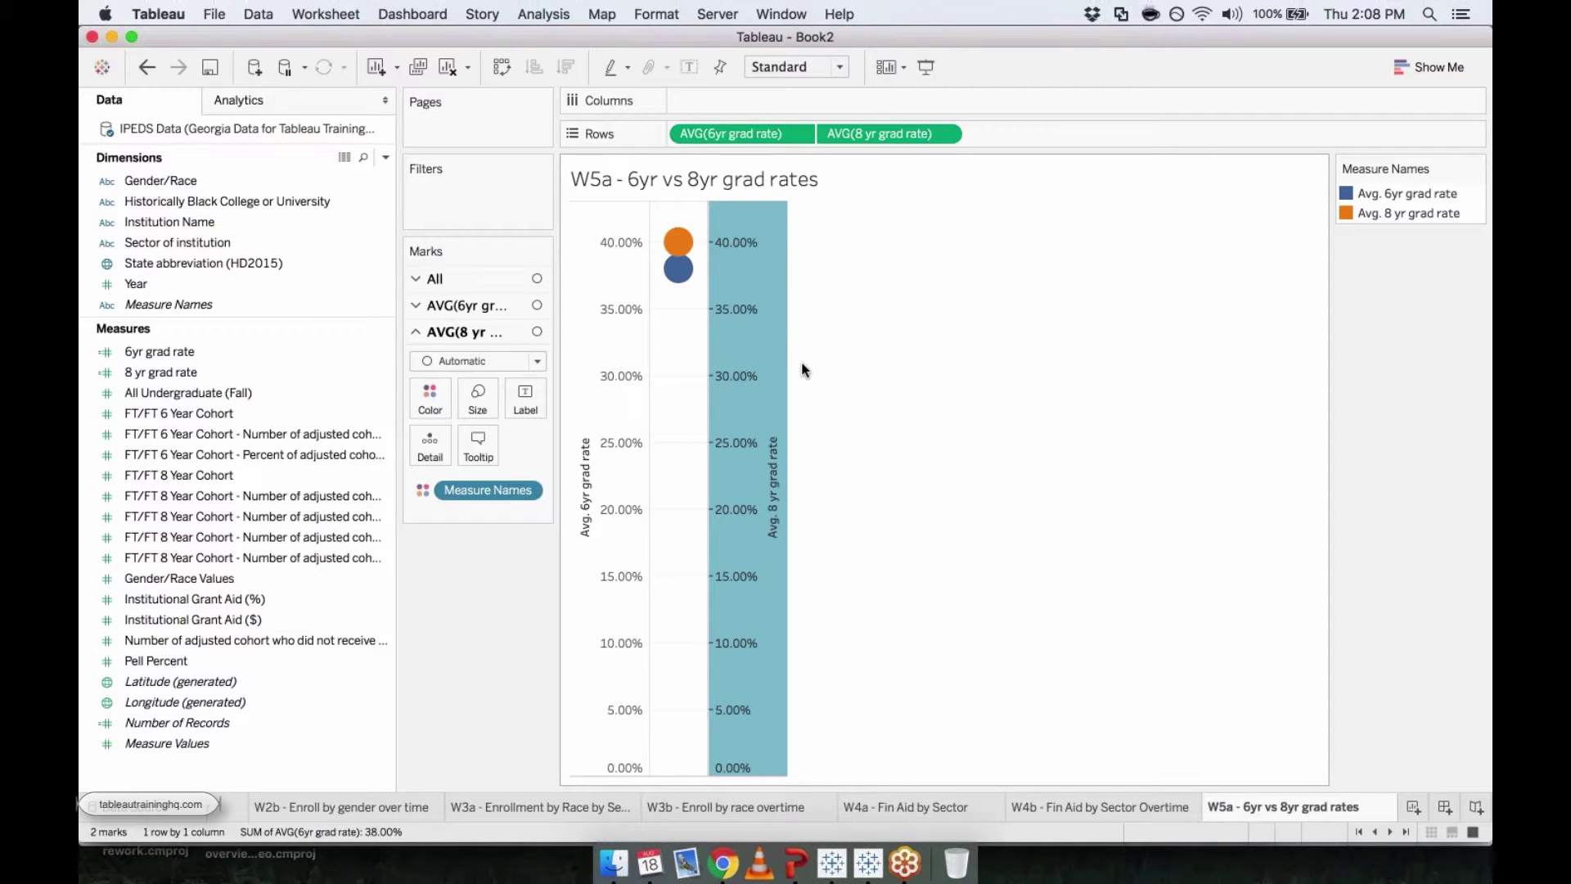
Break the chart down by Sector of institution and change the mark type of all measures to Gantt Bar
{"action": "double_click", "coordinate": [205, 247]}
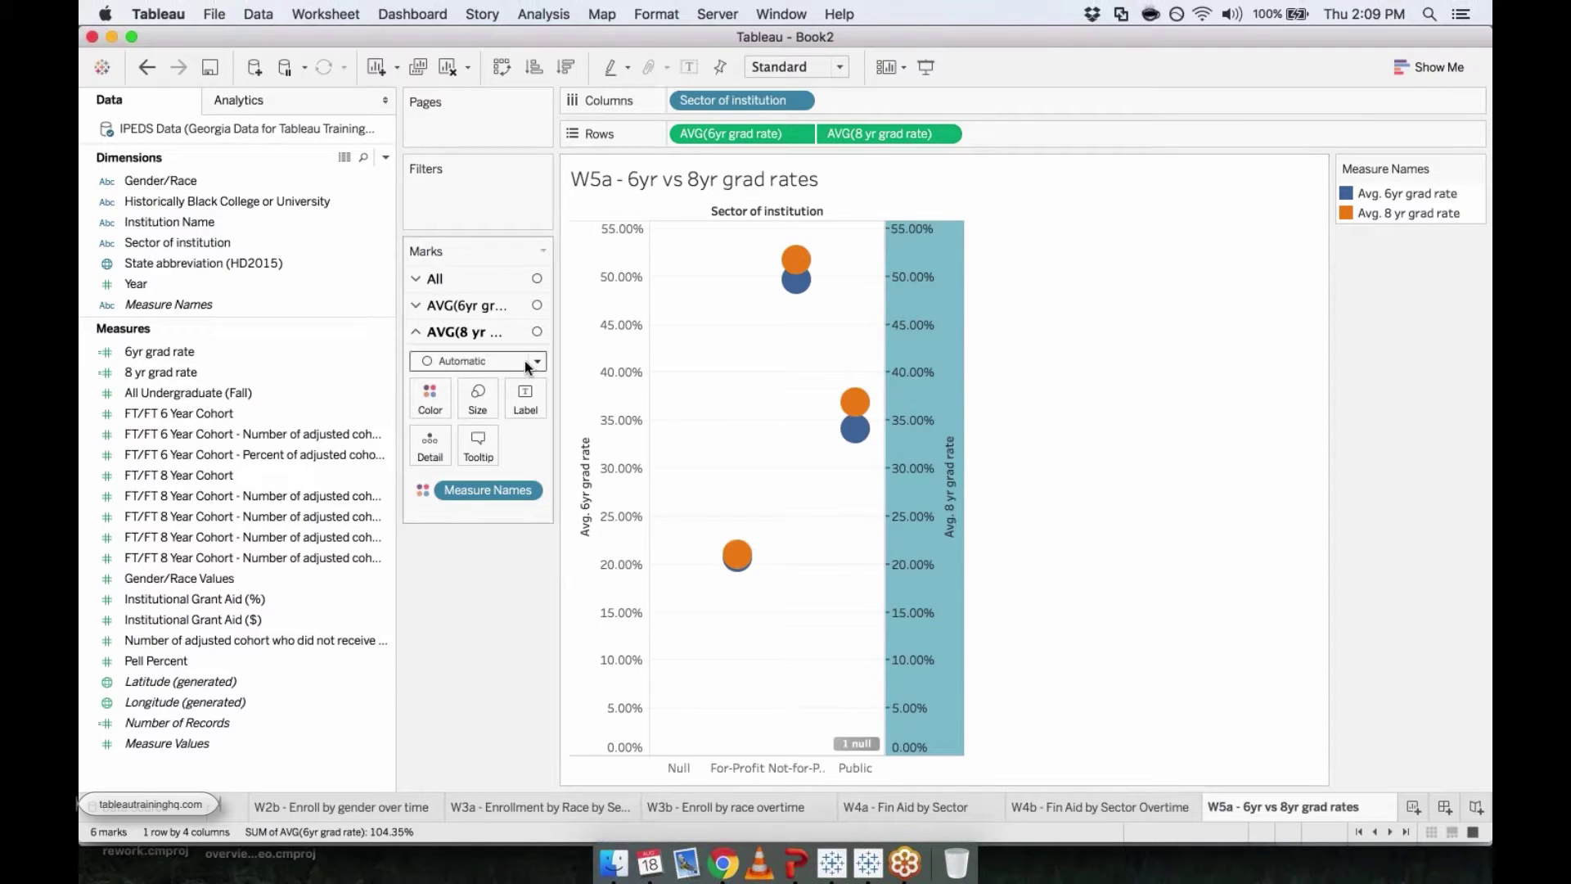
{"action": "left_click", "coordinate": [425, 282]}
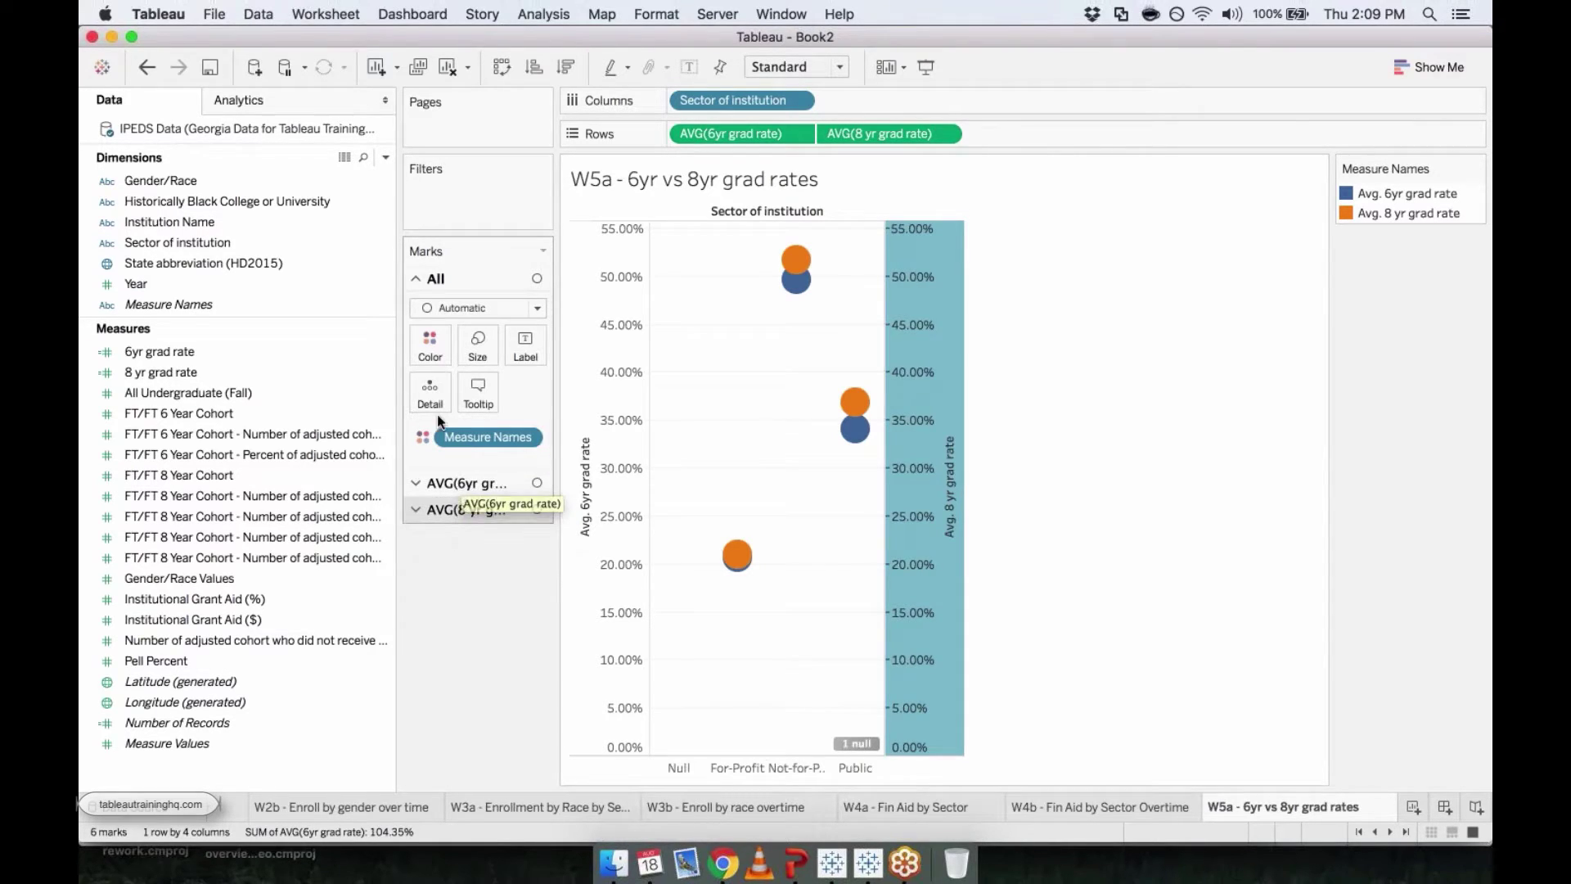
{"action": "left_click", "coordinate": [534, 308]}
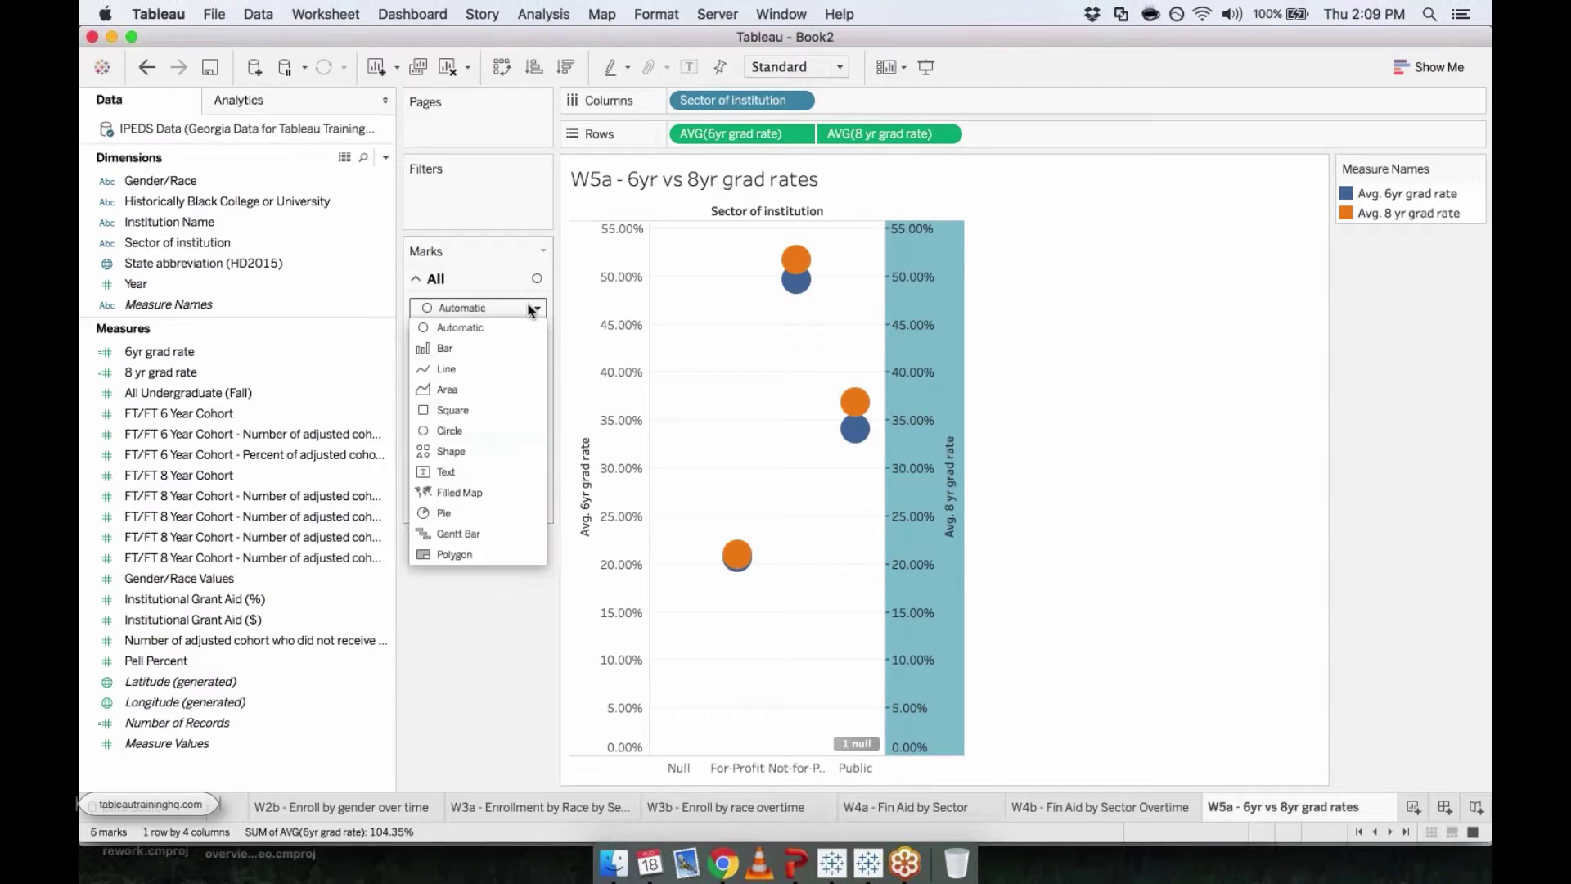
{"action": "left_click", "coordinate": [459, 540]}
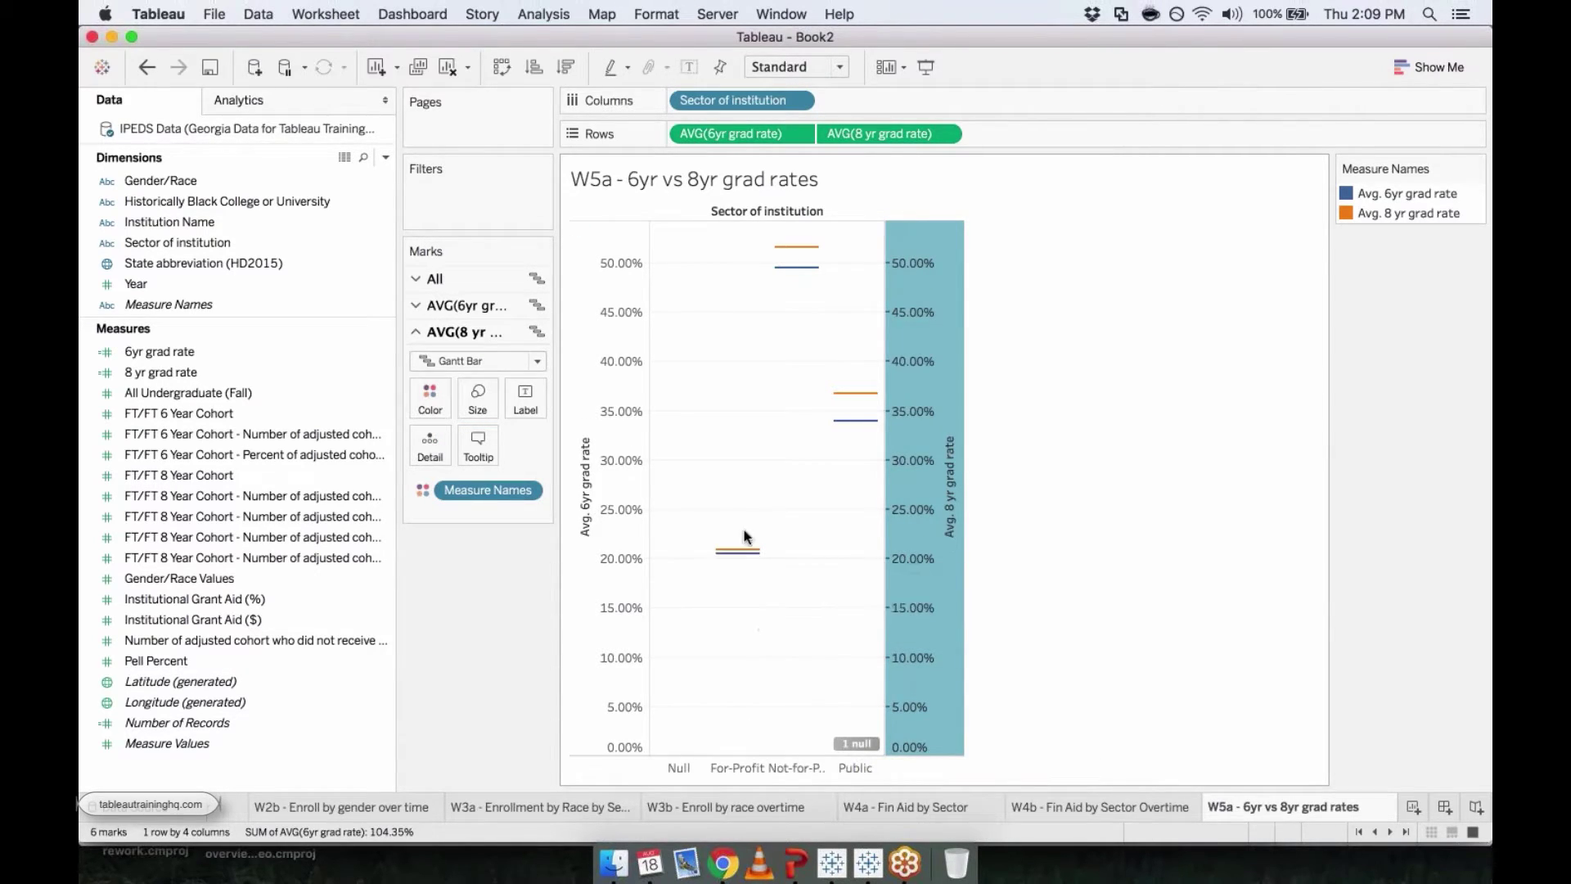
{"action": "mouse_move", "coordinate": [738, 561]}
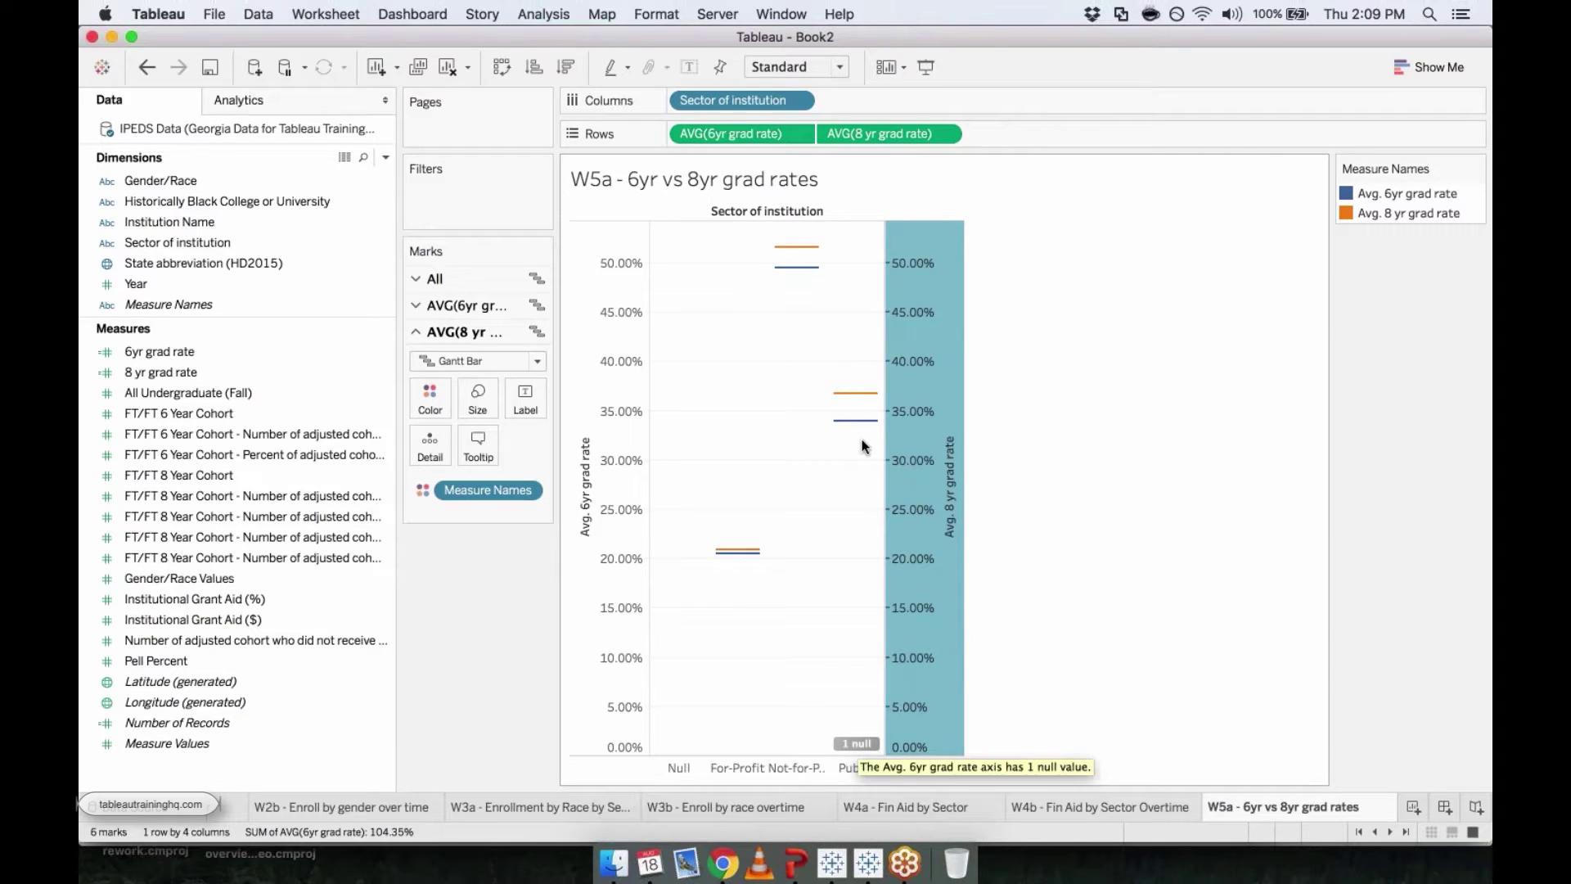
{"action": "mouse_move", "coordinate": [856, 425]}
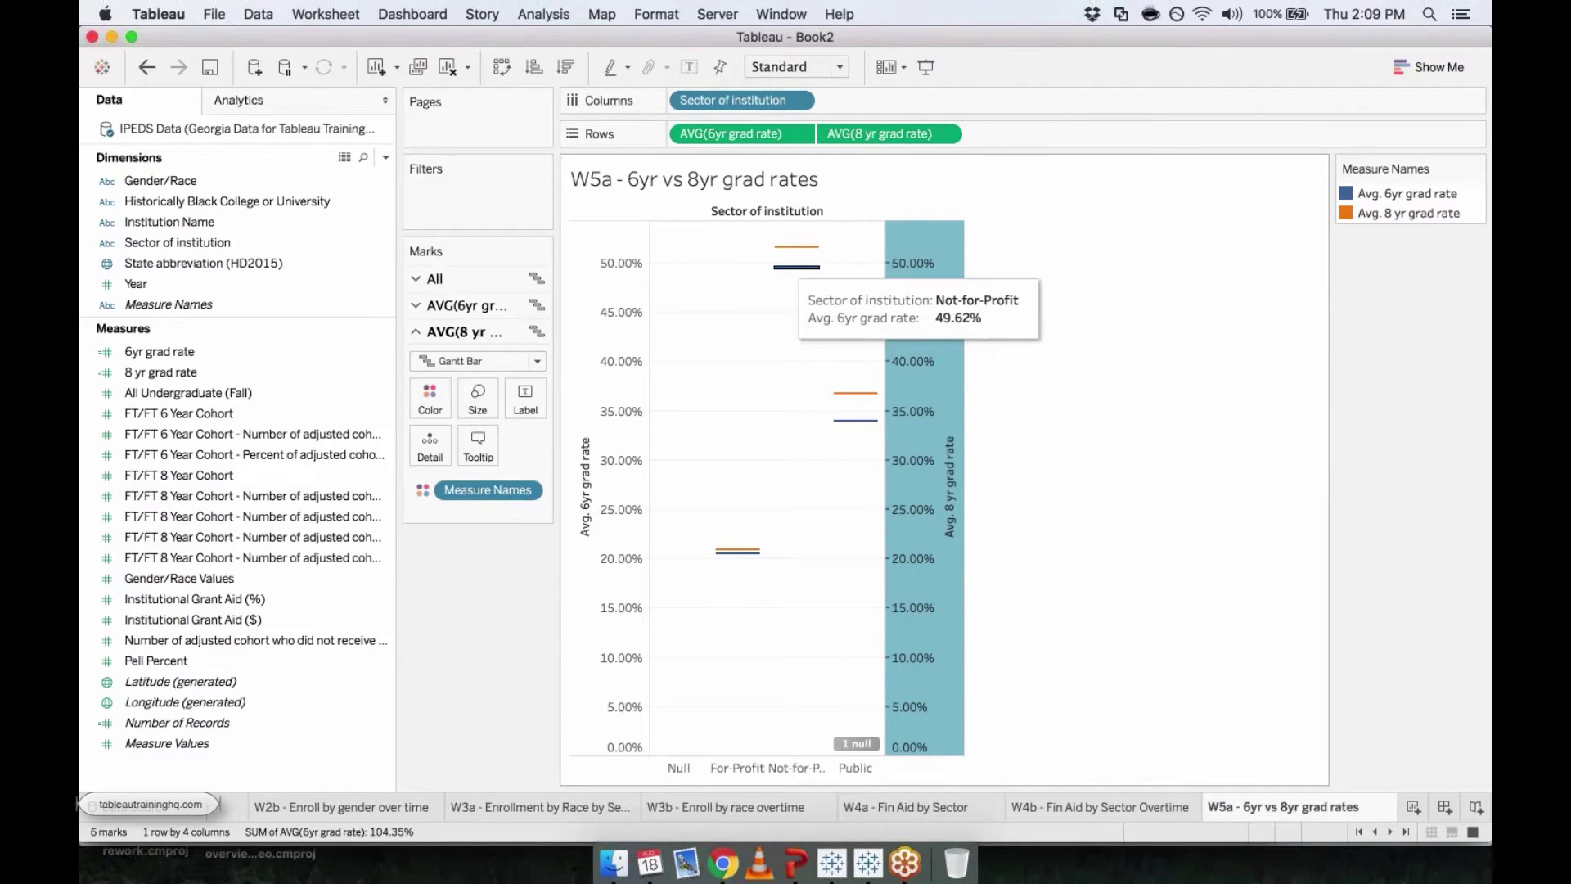
{"action": "mouse_move", "coordinate": [796, 247]}
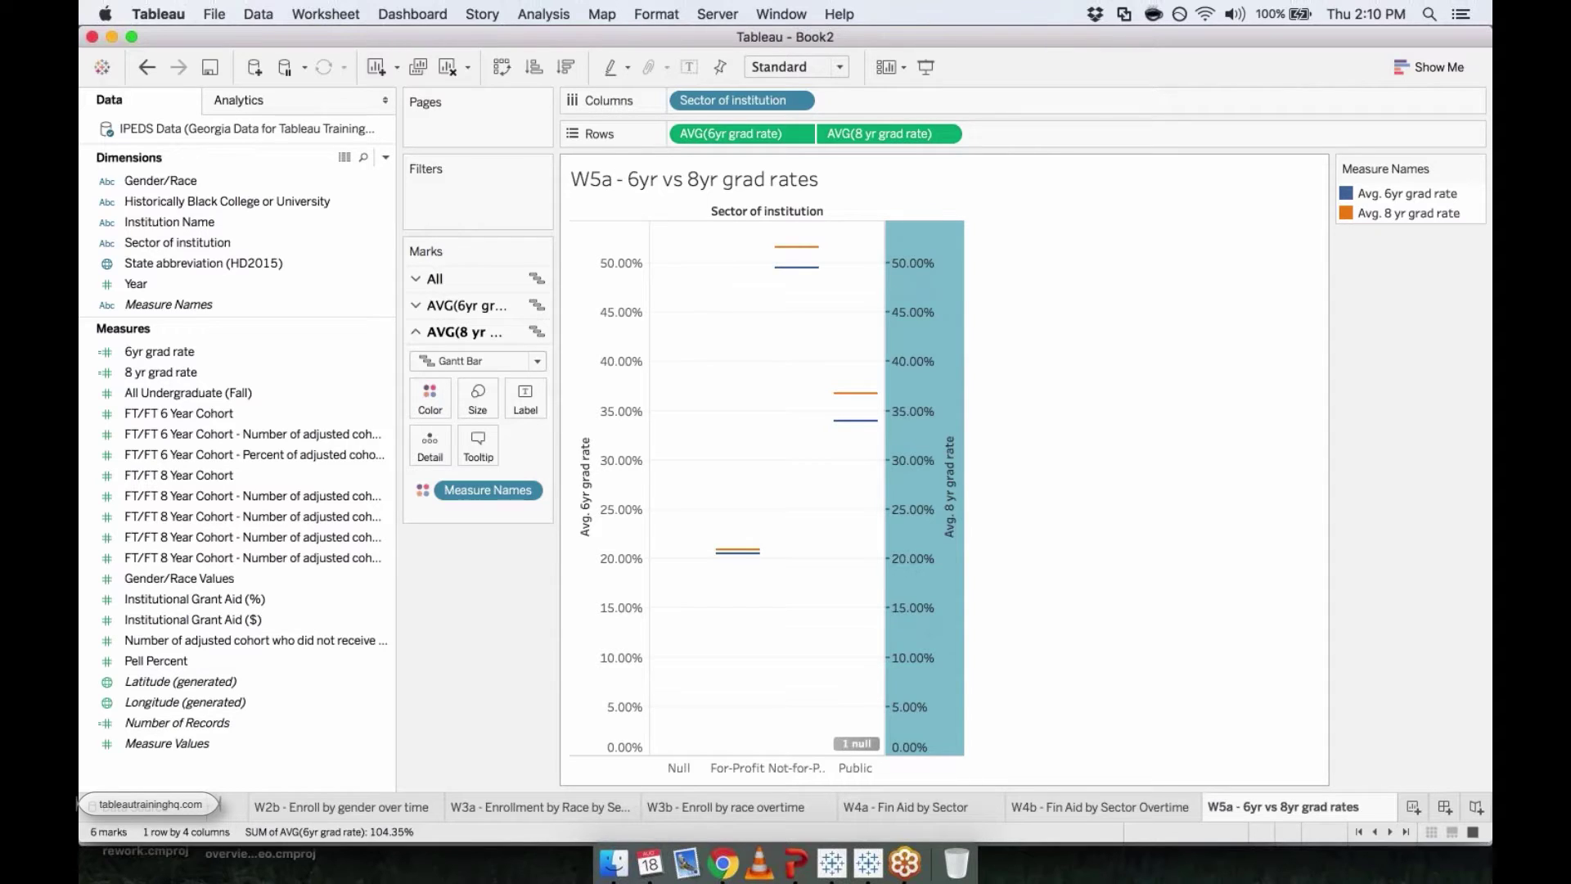
Add a new worksheet and name it "w5b - 8yr non grad metrics"
{"action": "left_click", "coordinate": [1415, 805]}
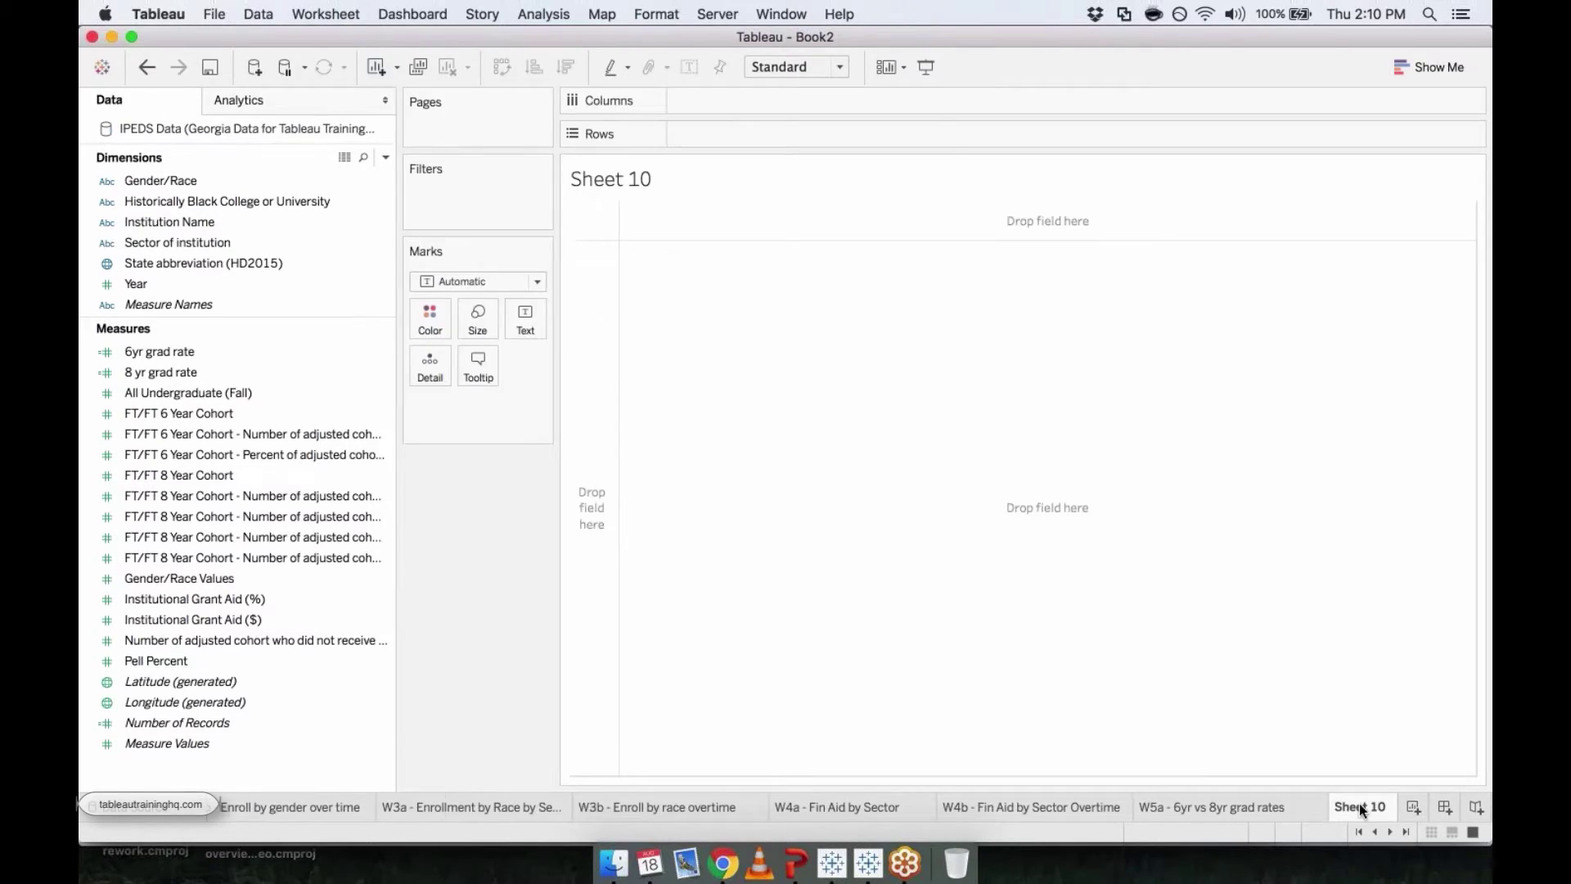
{"action": "mouse_move", "coordinate": [1358, 803]}
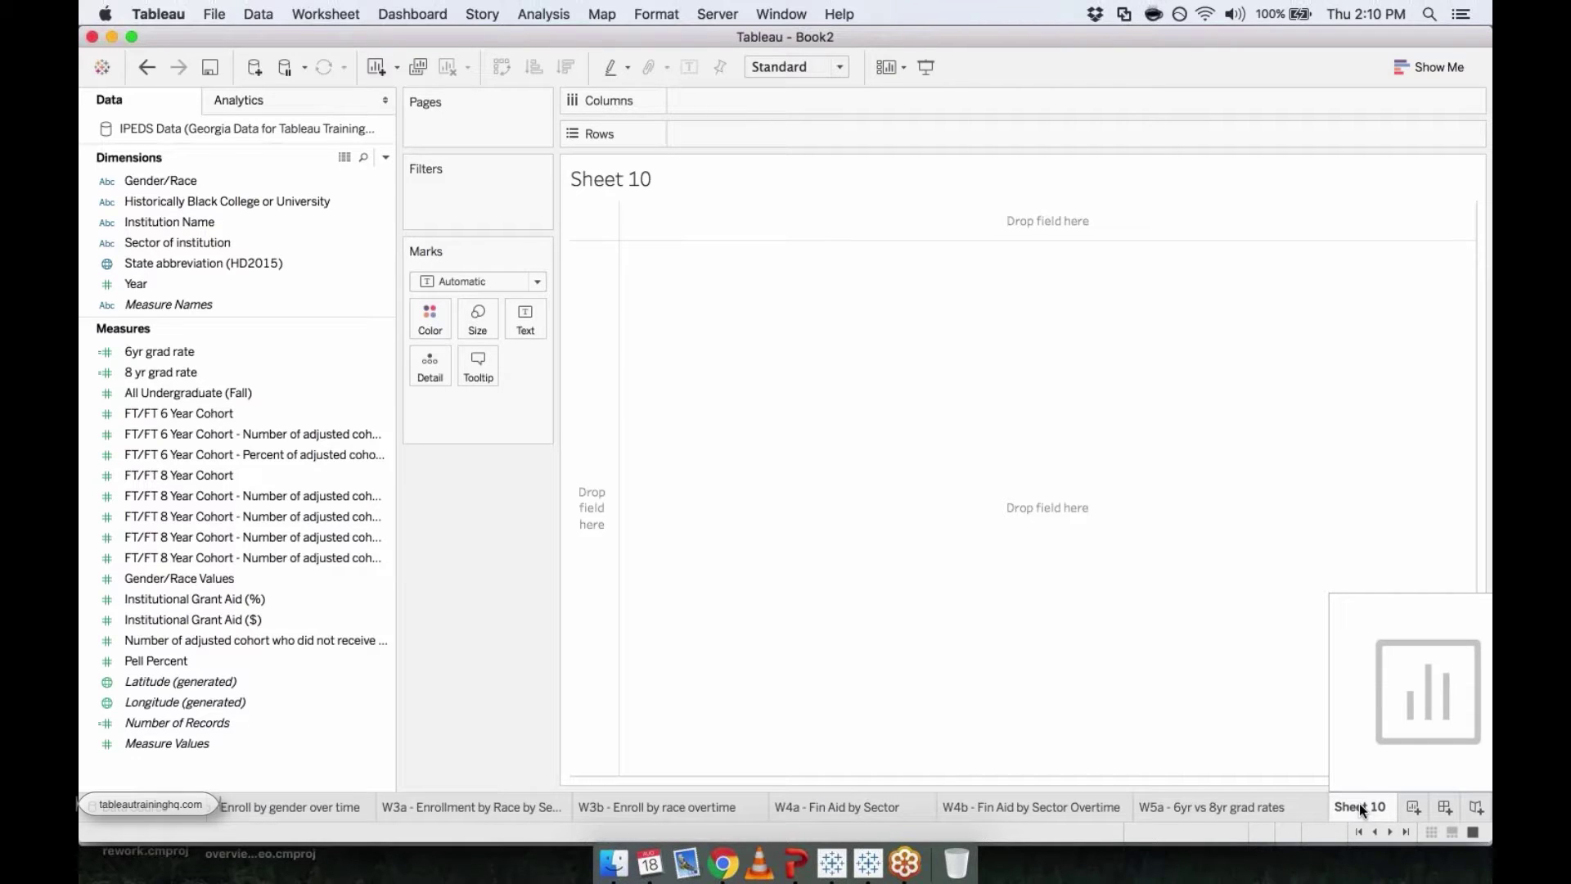
{"action": "double_click", "coordinate": [1359, 806]}
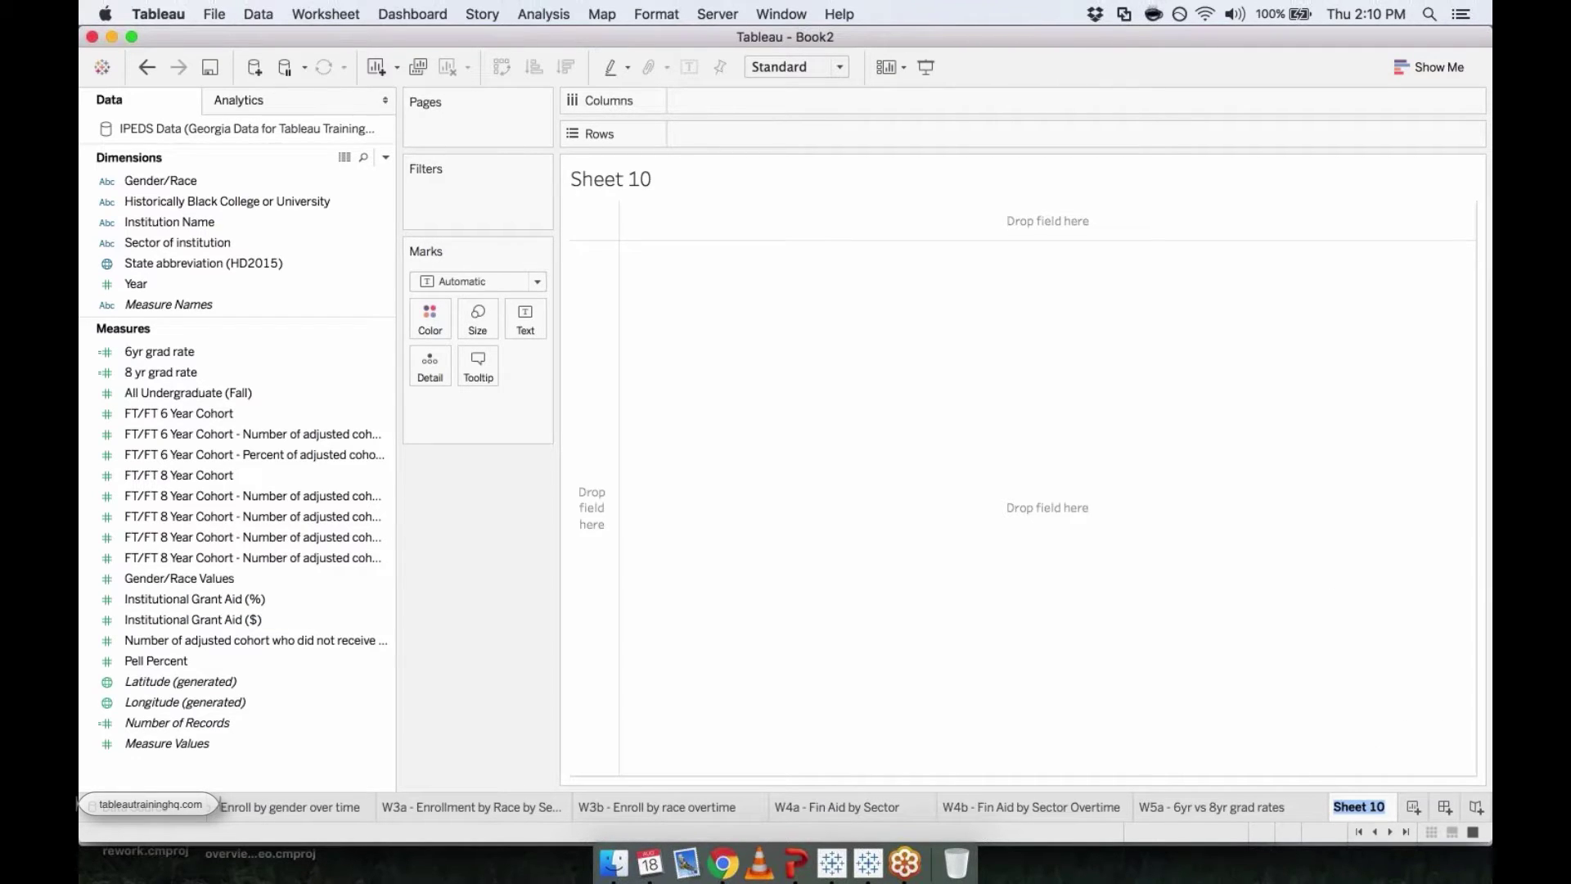
{"action": "type", "text": "w5b - 8y"}
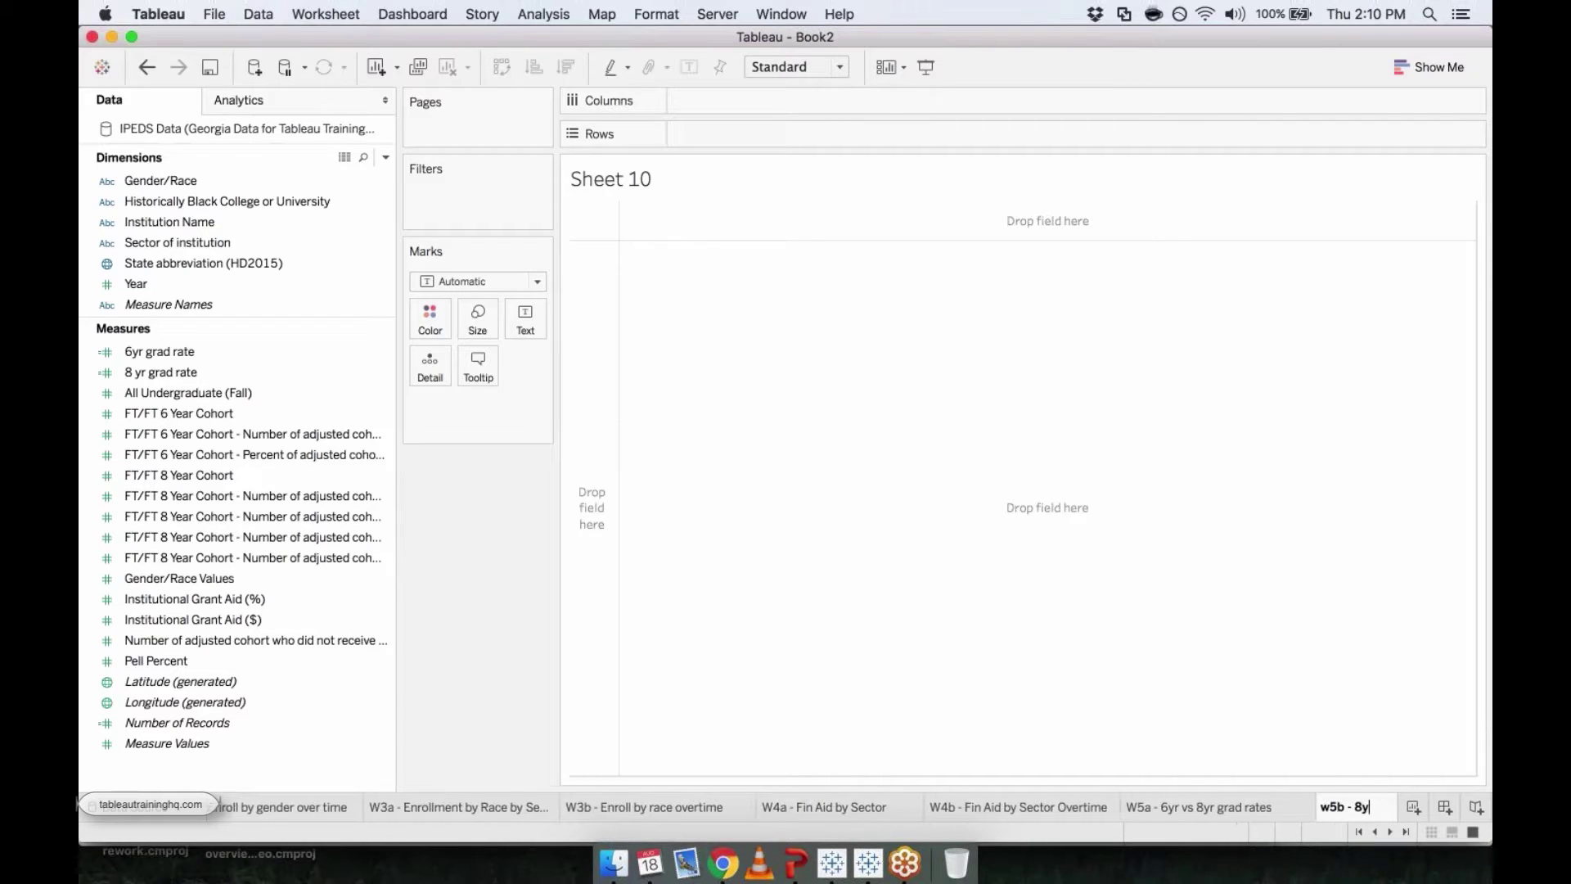
{"action": "type", "text": "r non grad"}
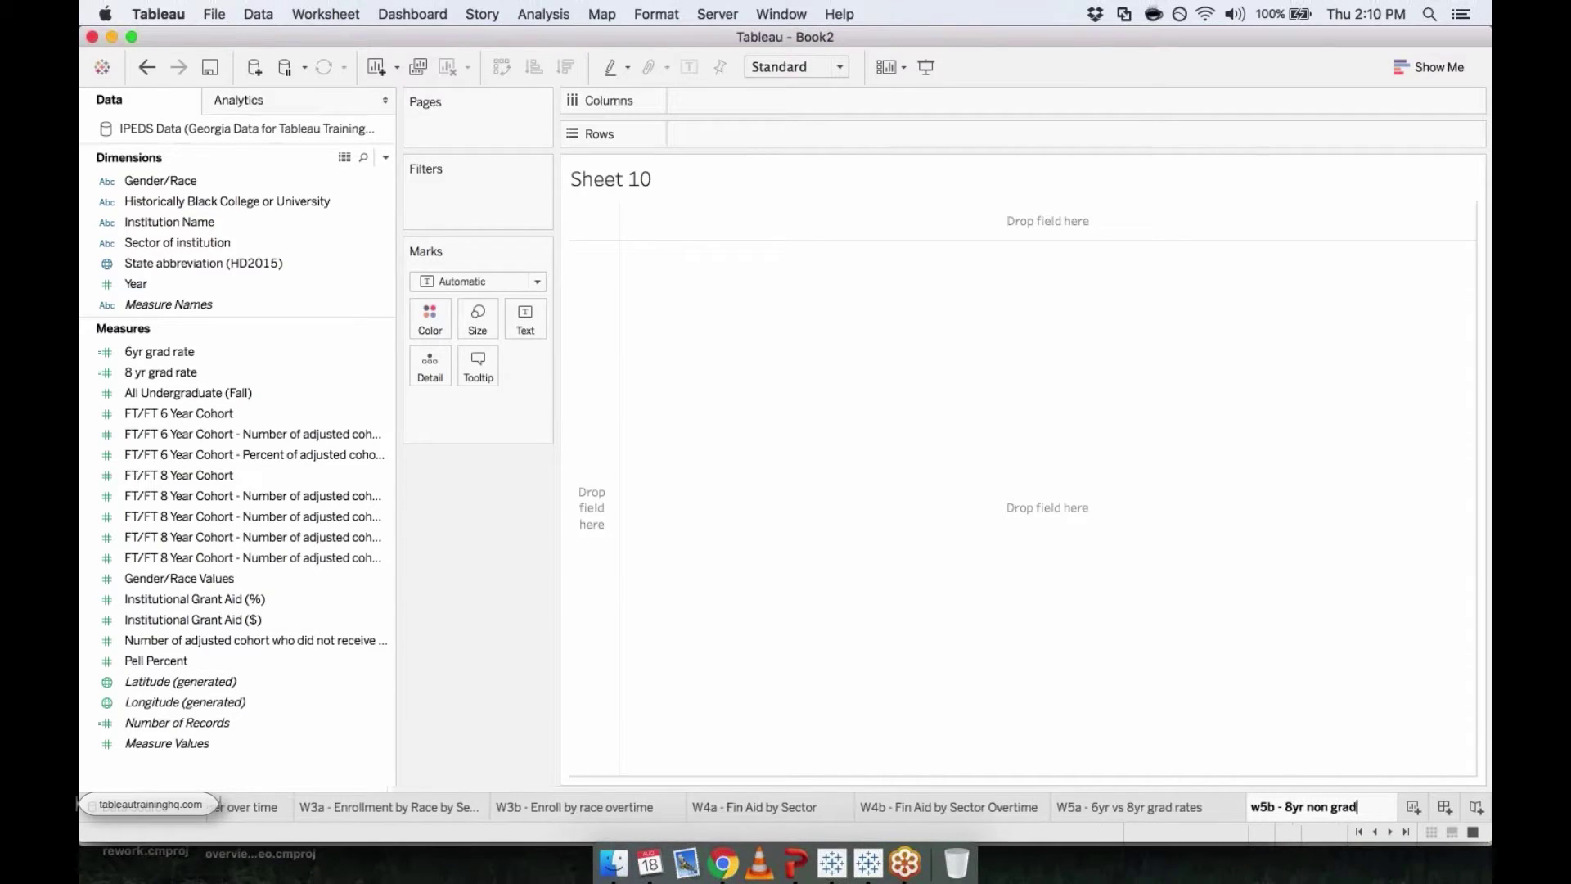
{"action": "type", "text": " metrics"}
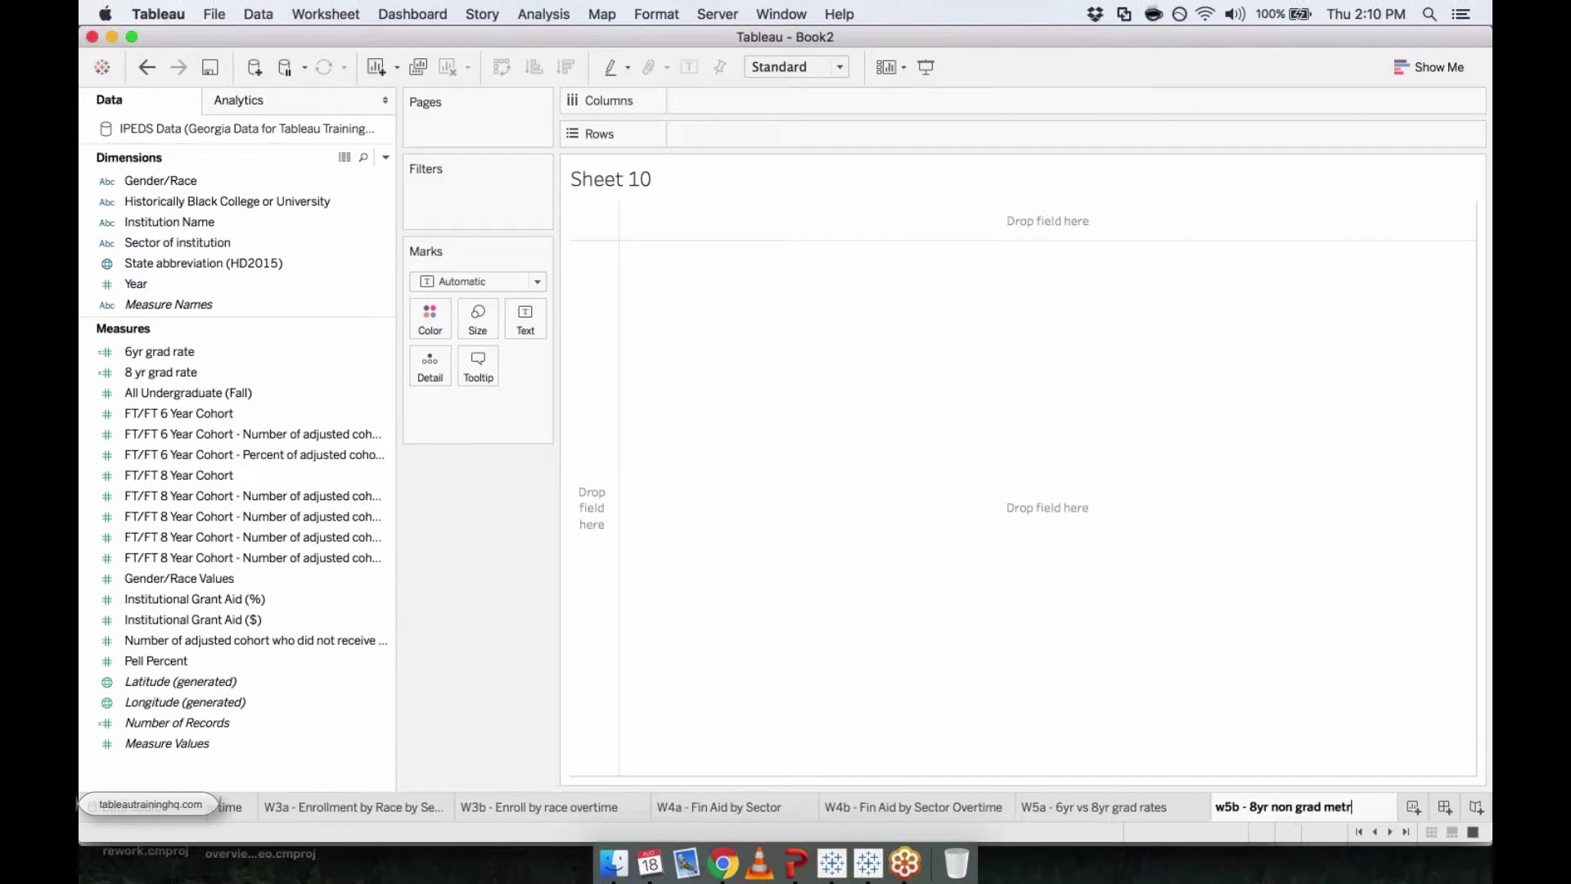
{"action": "key", "text": "Return"}
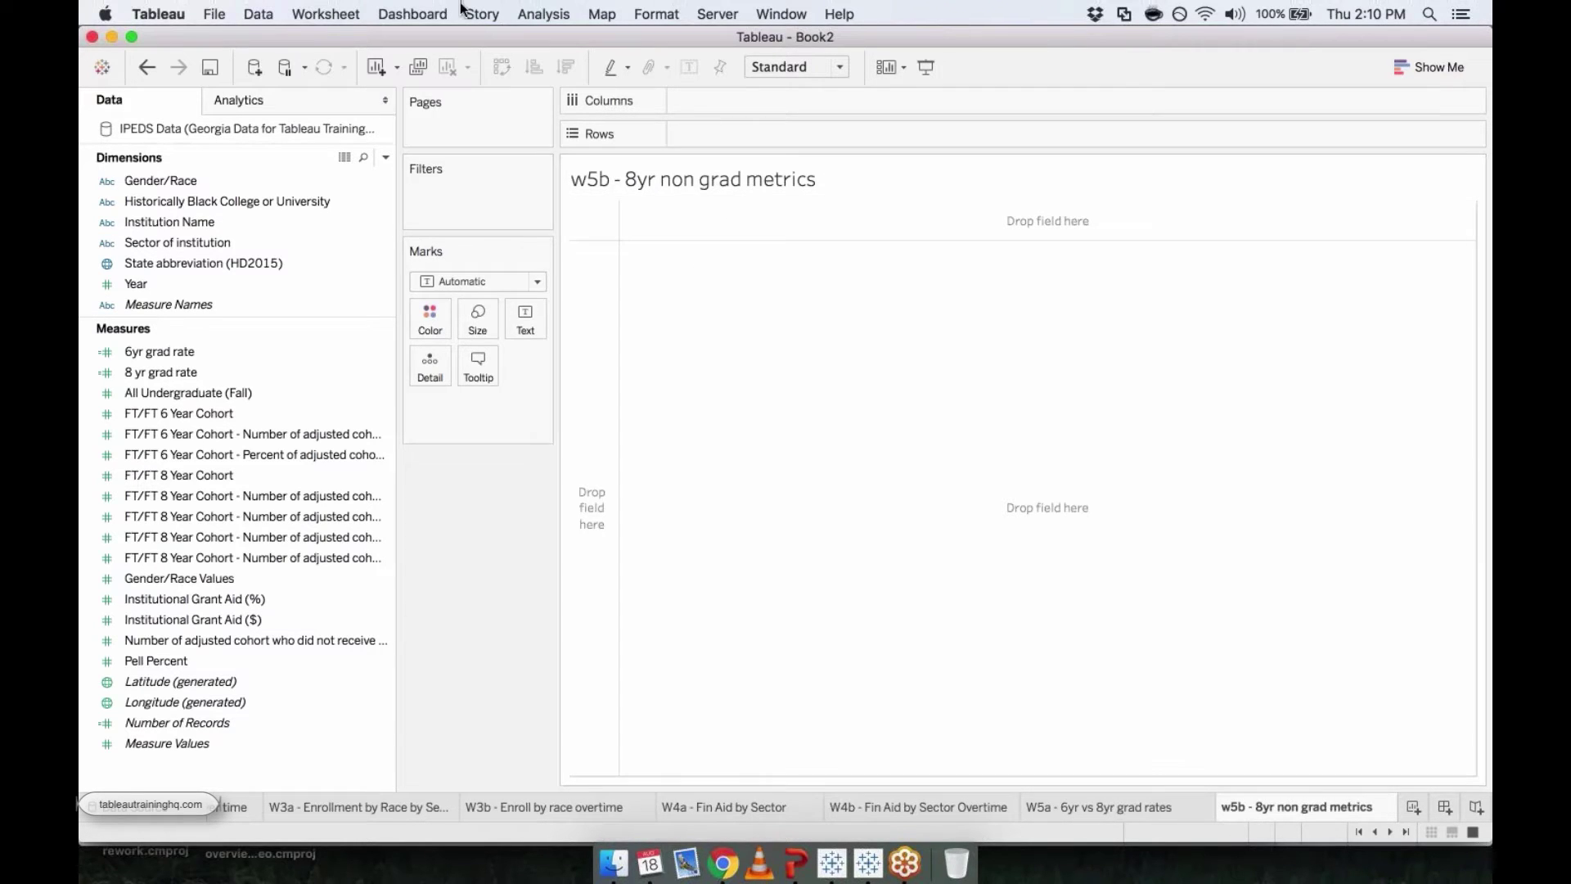
Create a calculated field "8yr still enrolled" dividing the 8-year adjusted cohort still enrolled at your institution by FT/FT 8 Year Cohort
{"action": "left_click", "coordinate": [554, 11]}
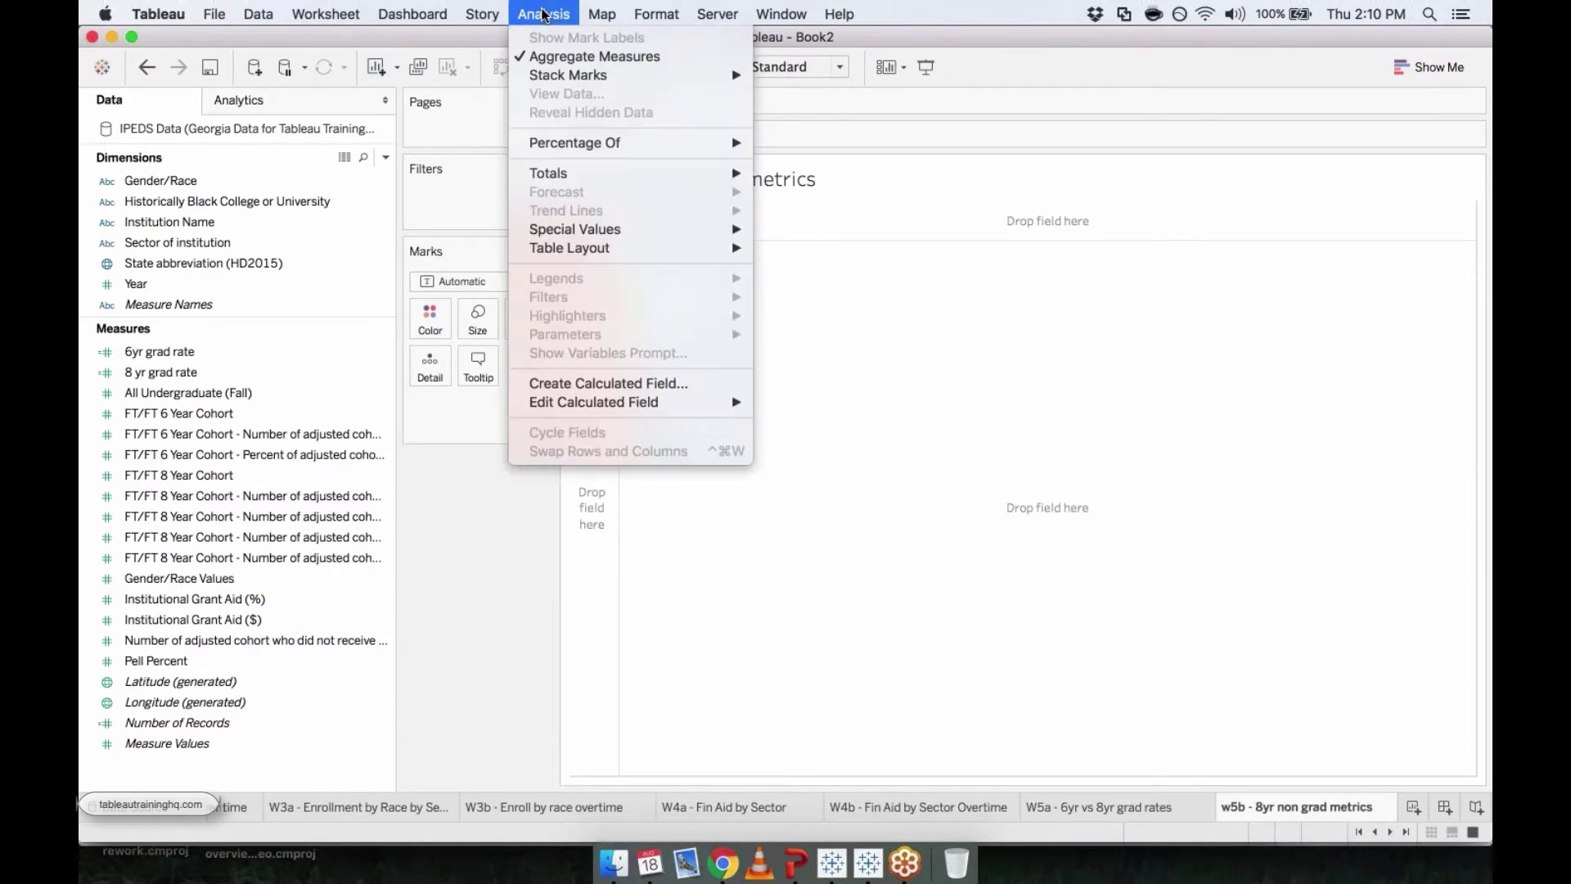
{"action": "left_click", "coordinate": [568, 384]}
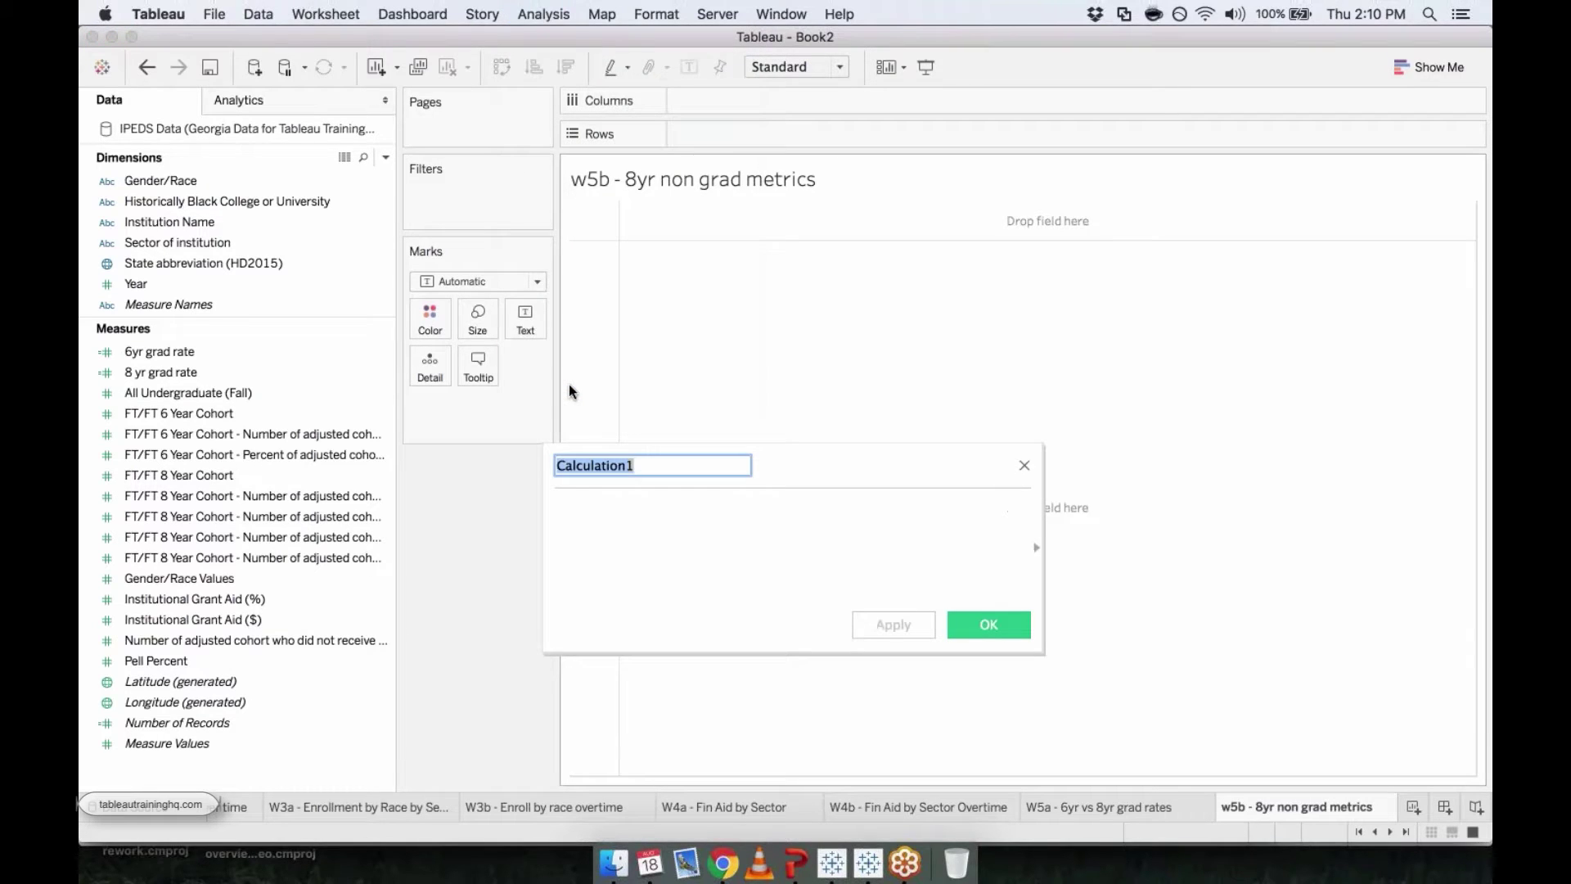
{"action": "type", "text": "8yr still enrolled"}
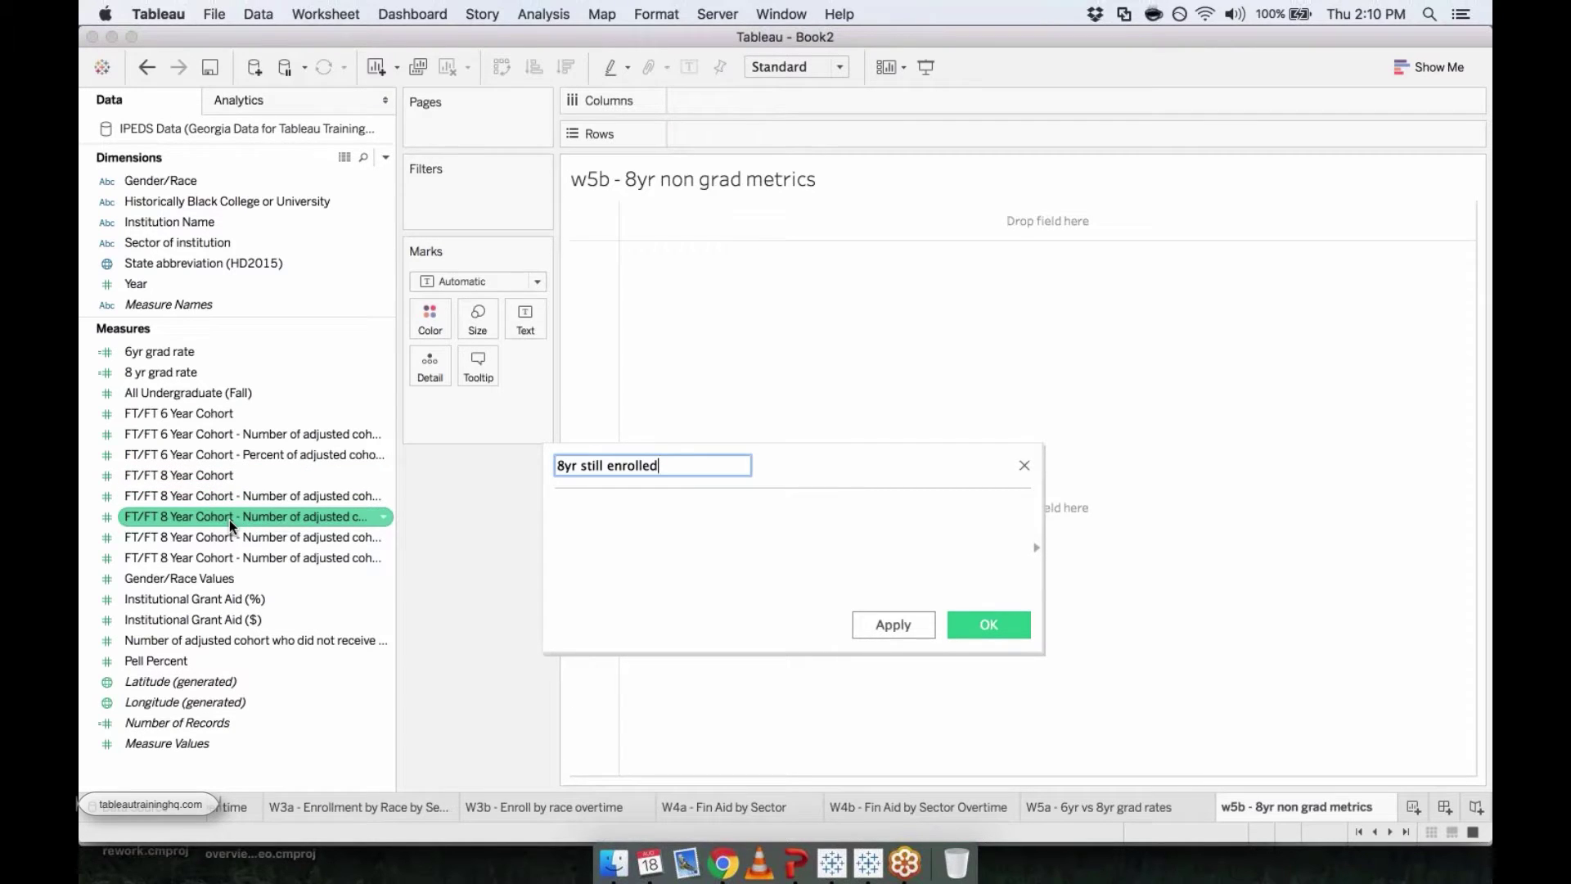
{"action": "left_click_drag", "start_coordinate": [216, 518], "coordinate": [582, 524]}
{"action": "type", "text": "/"}
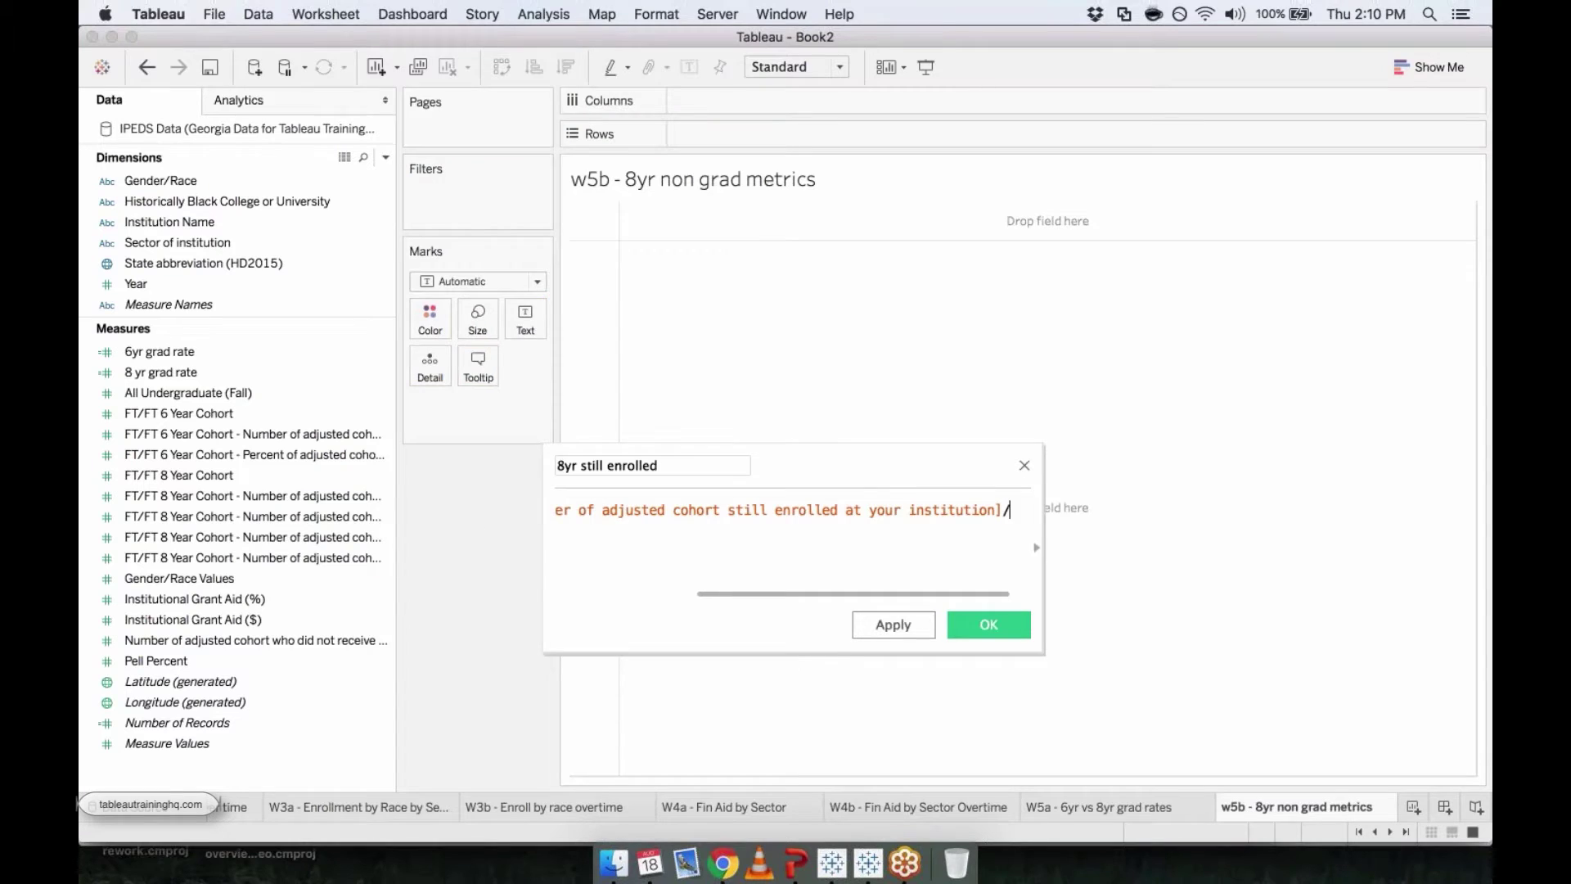
{"action": "left_click_drag", "start_coordinate": [218, 472], "coordinate": [1018, 531]}
{"action": "left_click", "coordinate": [895, 624]}
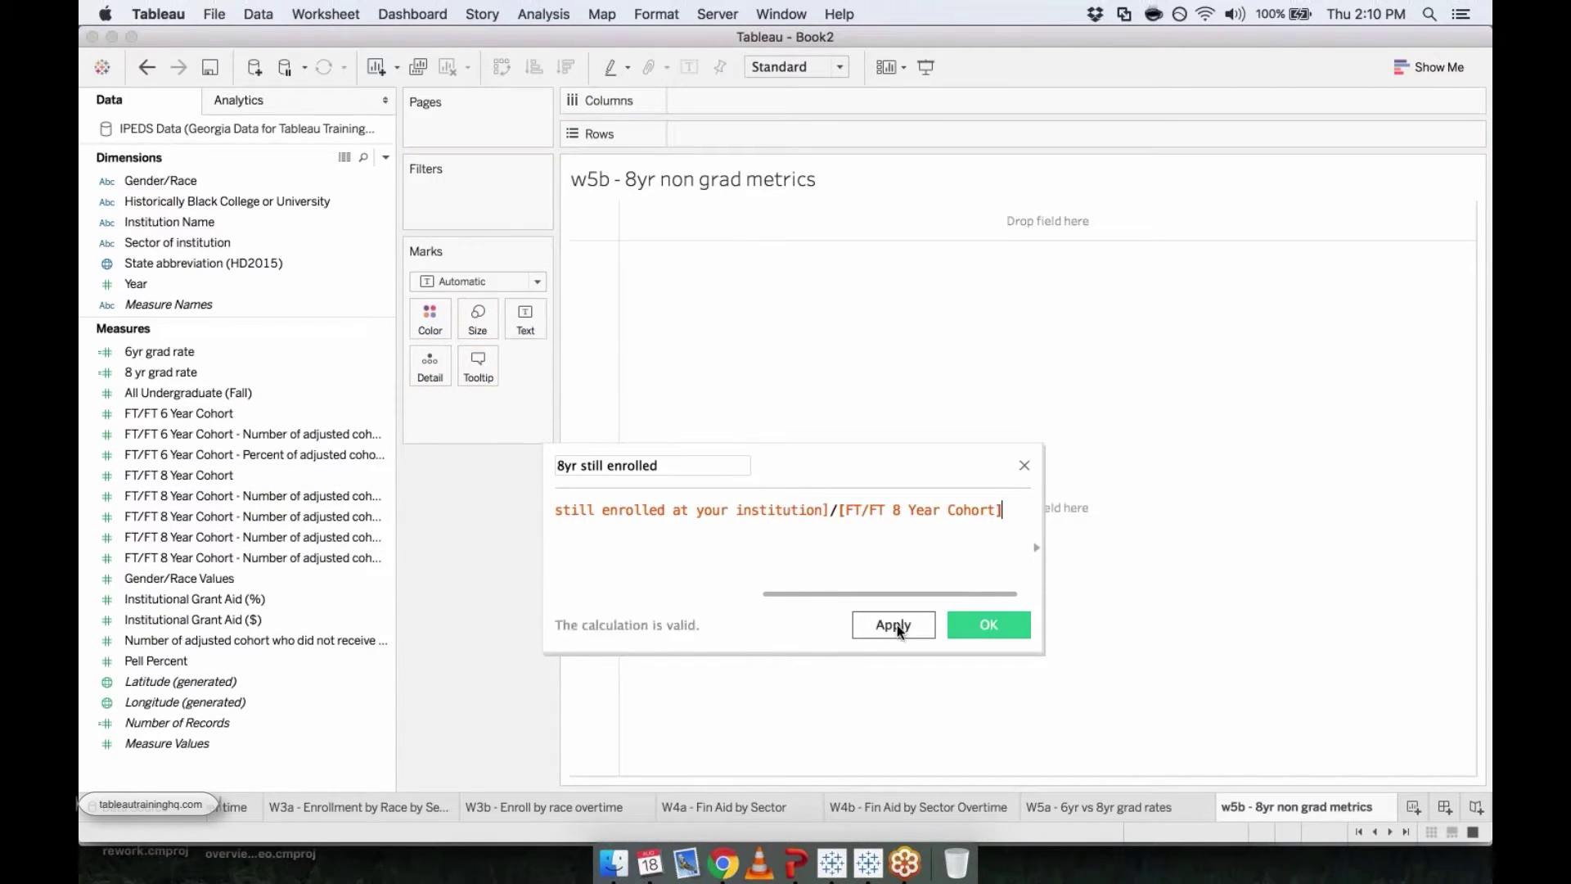
{"action": "left_click", "coordinate": [972, 625]}
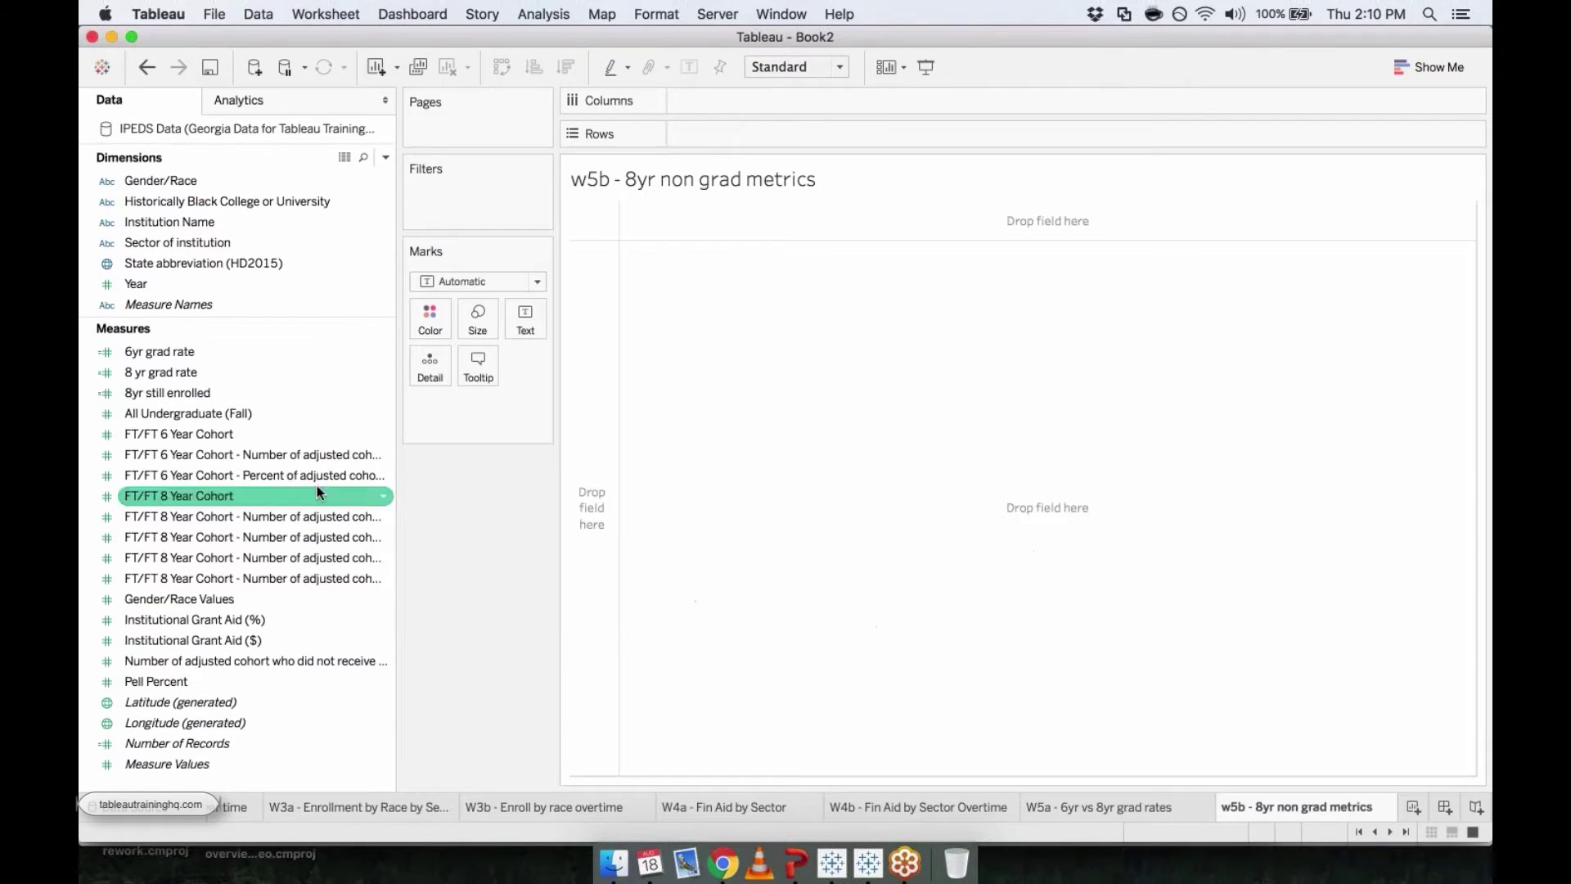
Set the default number format of the 8yr still enrolled measure to Percentage
{"action": "left_click", "coordinate": [183, 393]}
{"action": "right_click", "coordinate": [190, 394]}
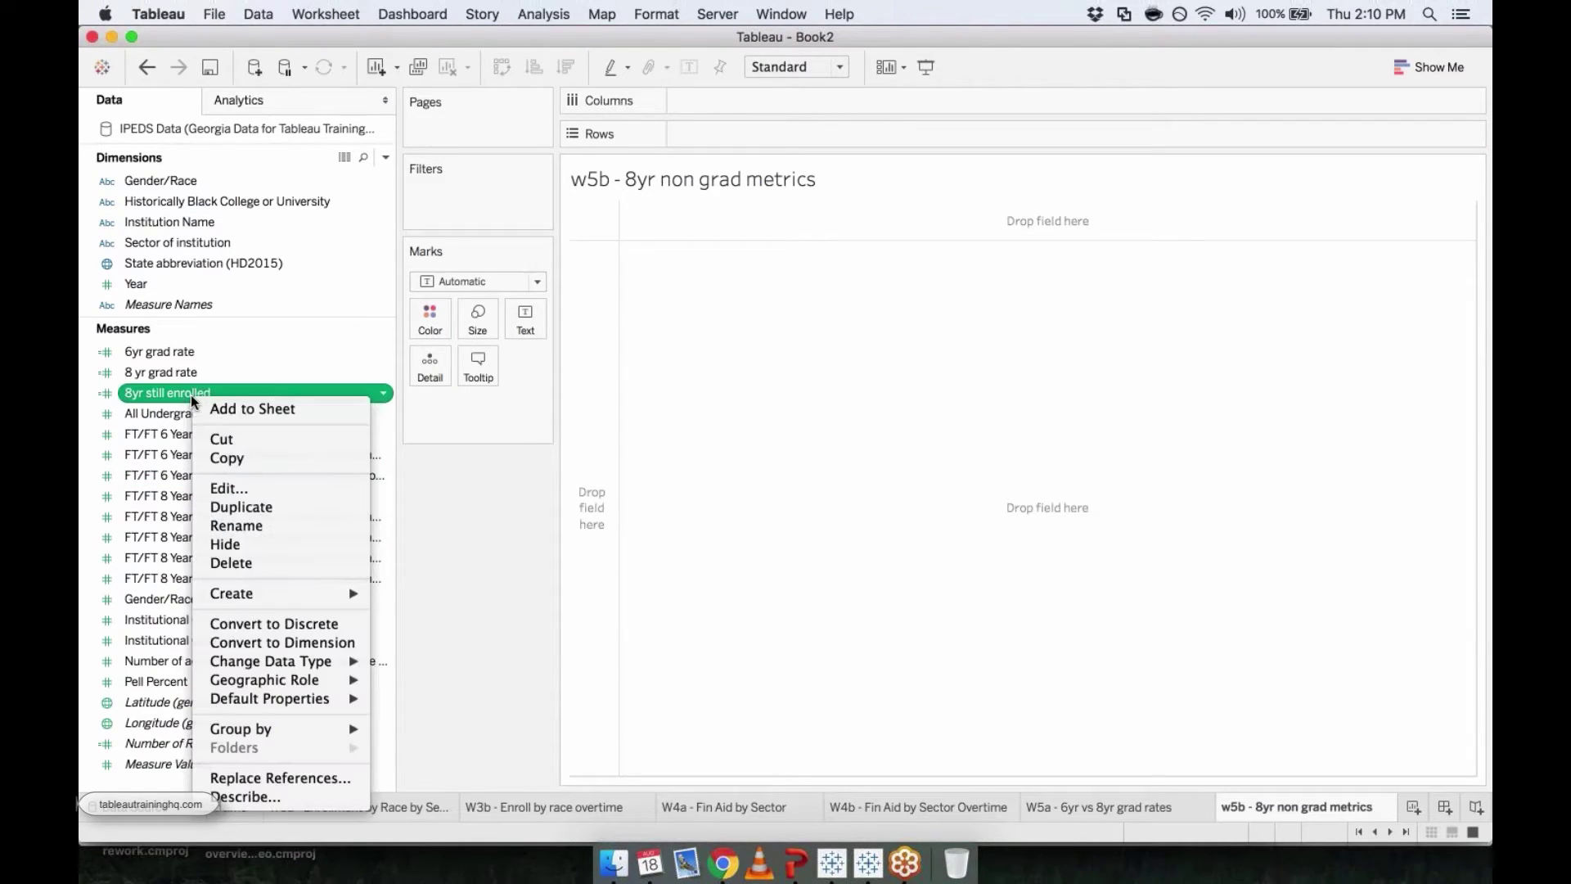
{"action": "mouse_move", "coordinate": [306, 699]}
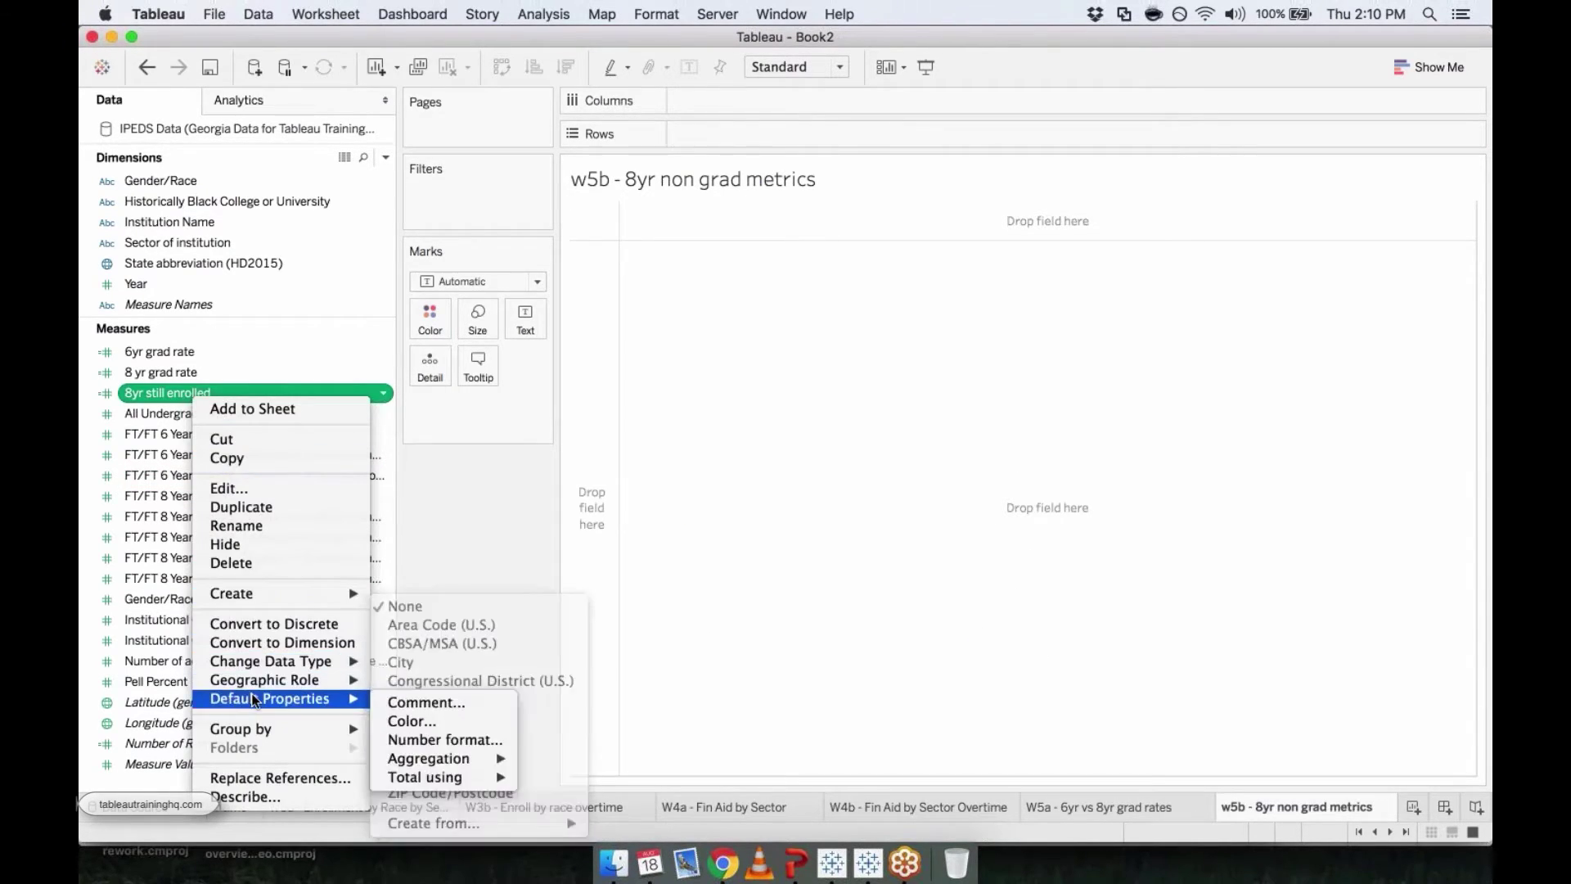
{"action": "left_click", "coordinate": [425, 741]}
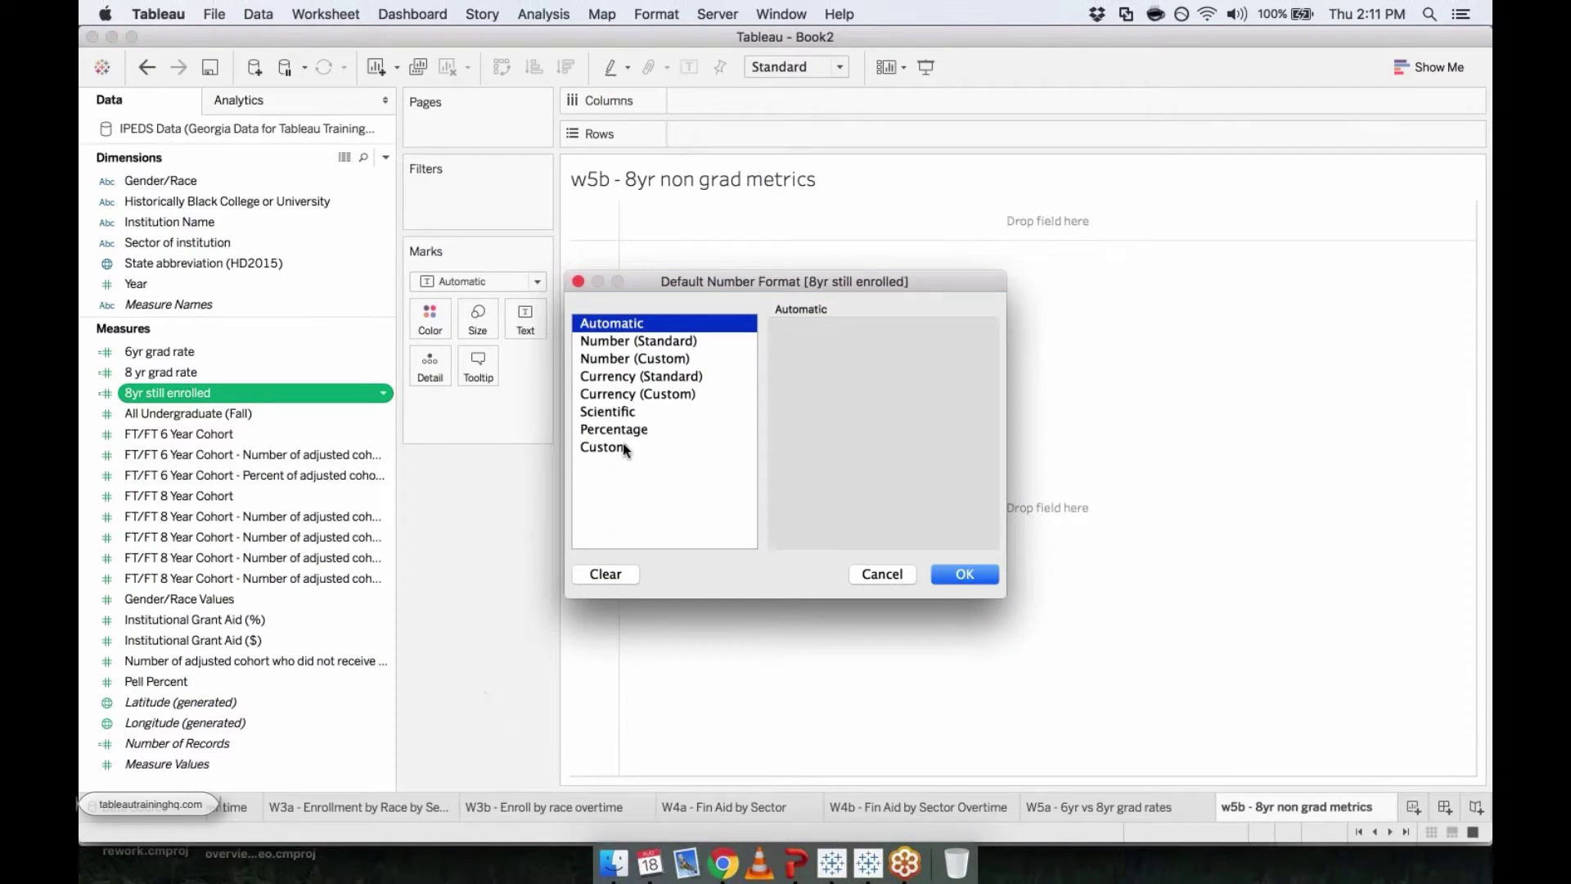
{"action": "left_click", "coordinate": [637, 434]}
{"action": "left_click", "coordinate": [967, 570]}
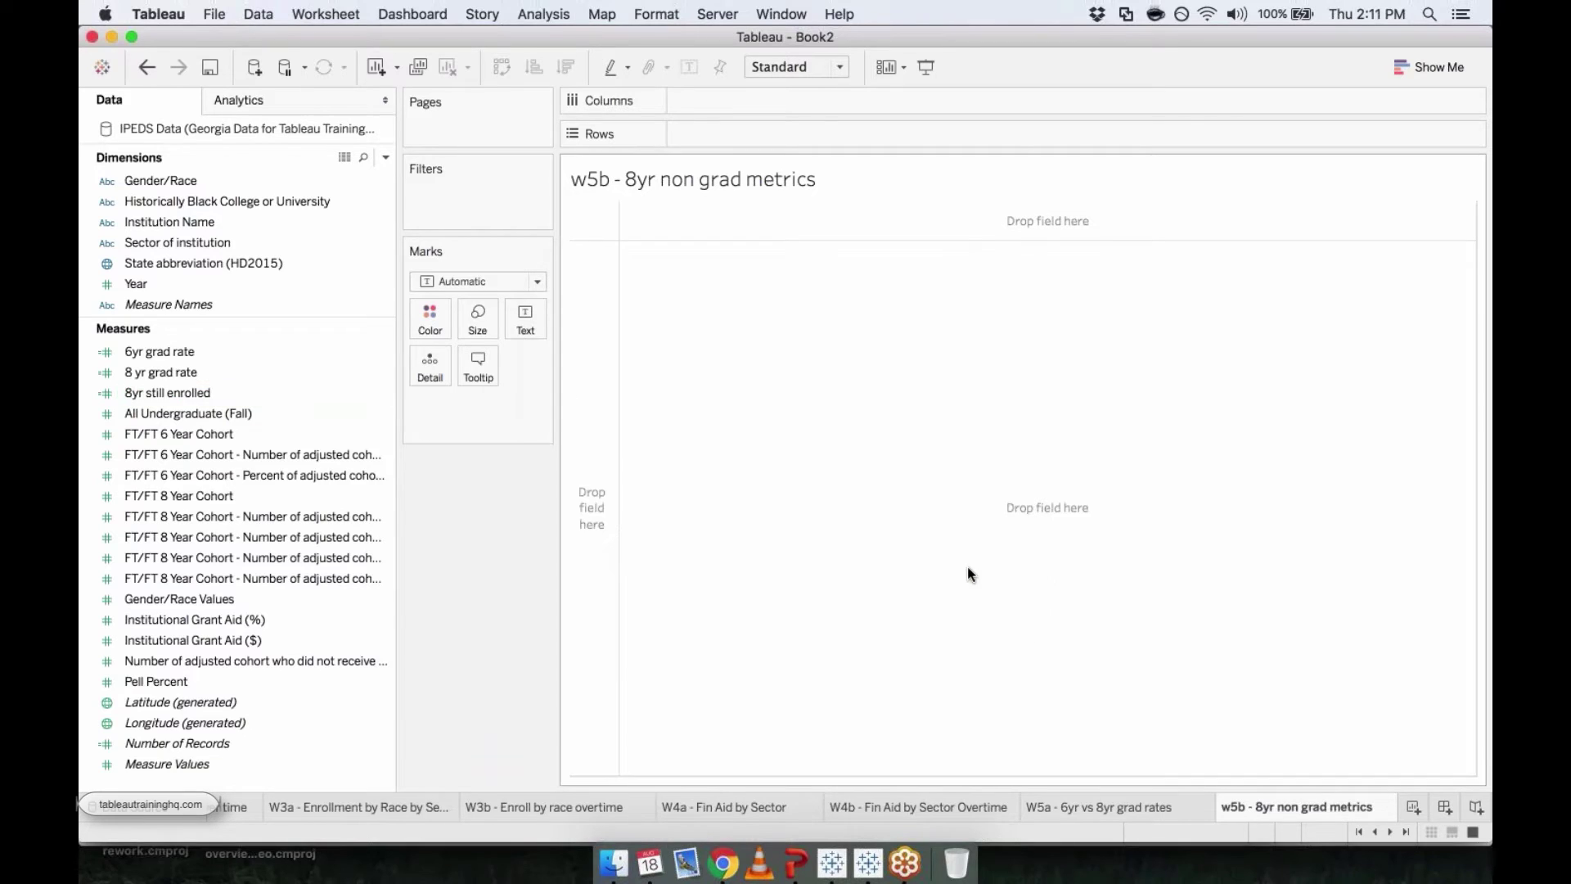
Add 8yr still enrolled to the rows of the worksheet and aggregate it as an average
{"action": "left_click", "coordinate": [218, 395]}
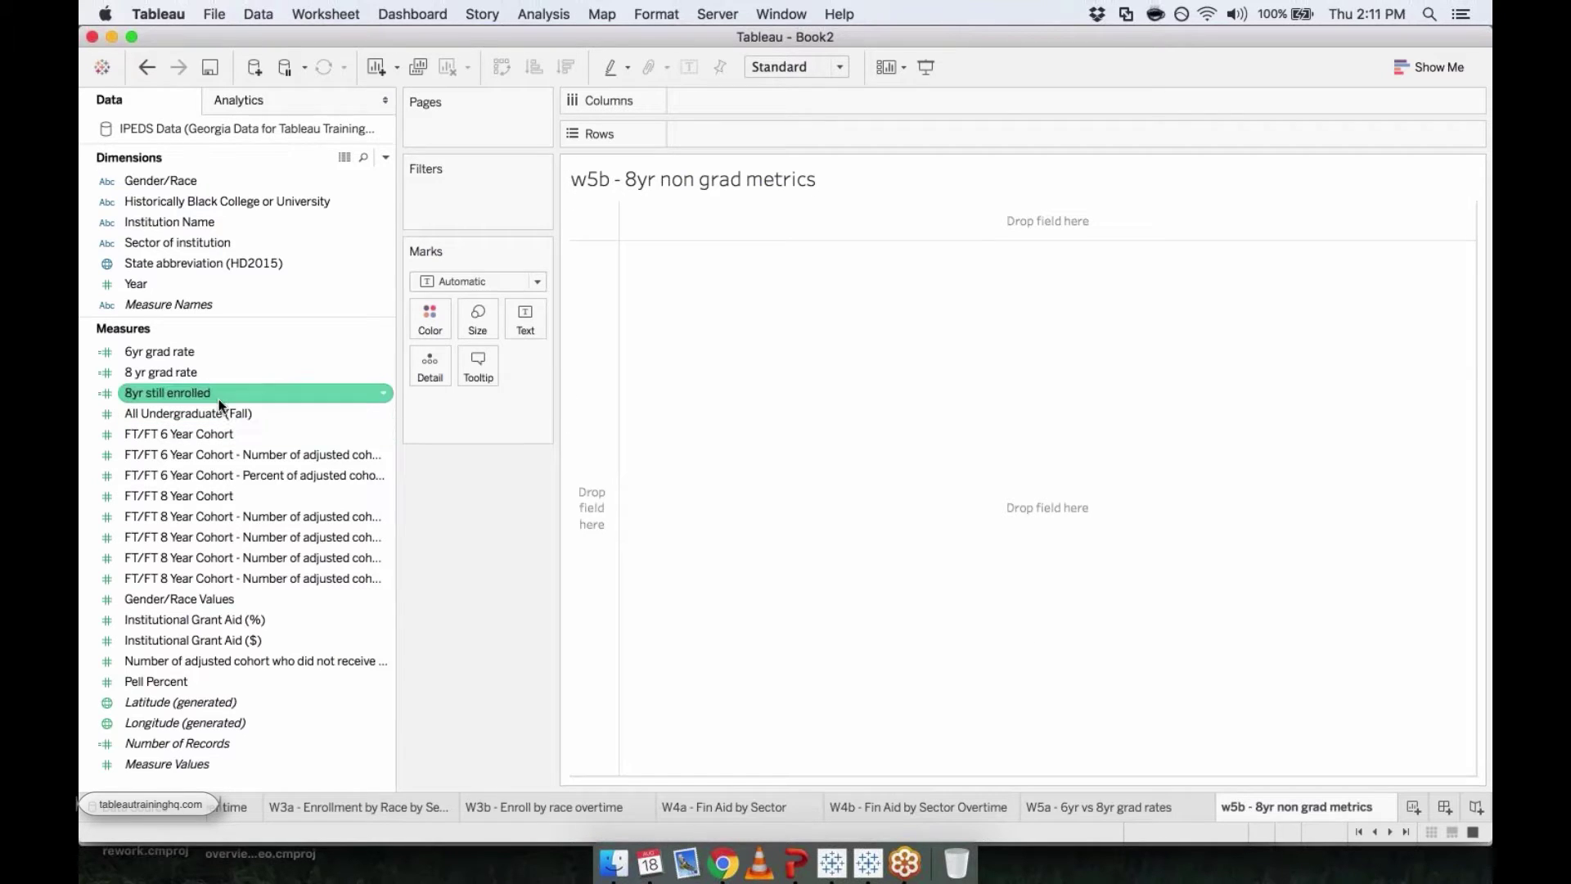
{"action": "double_click", "coordinate": [165, 396]}
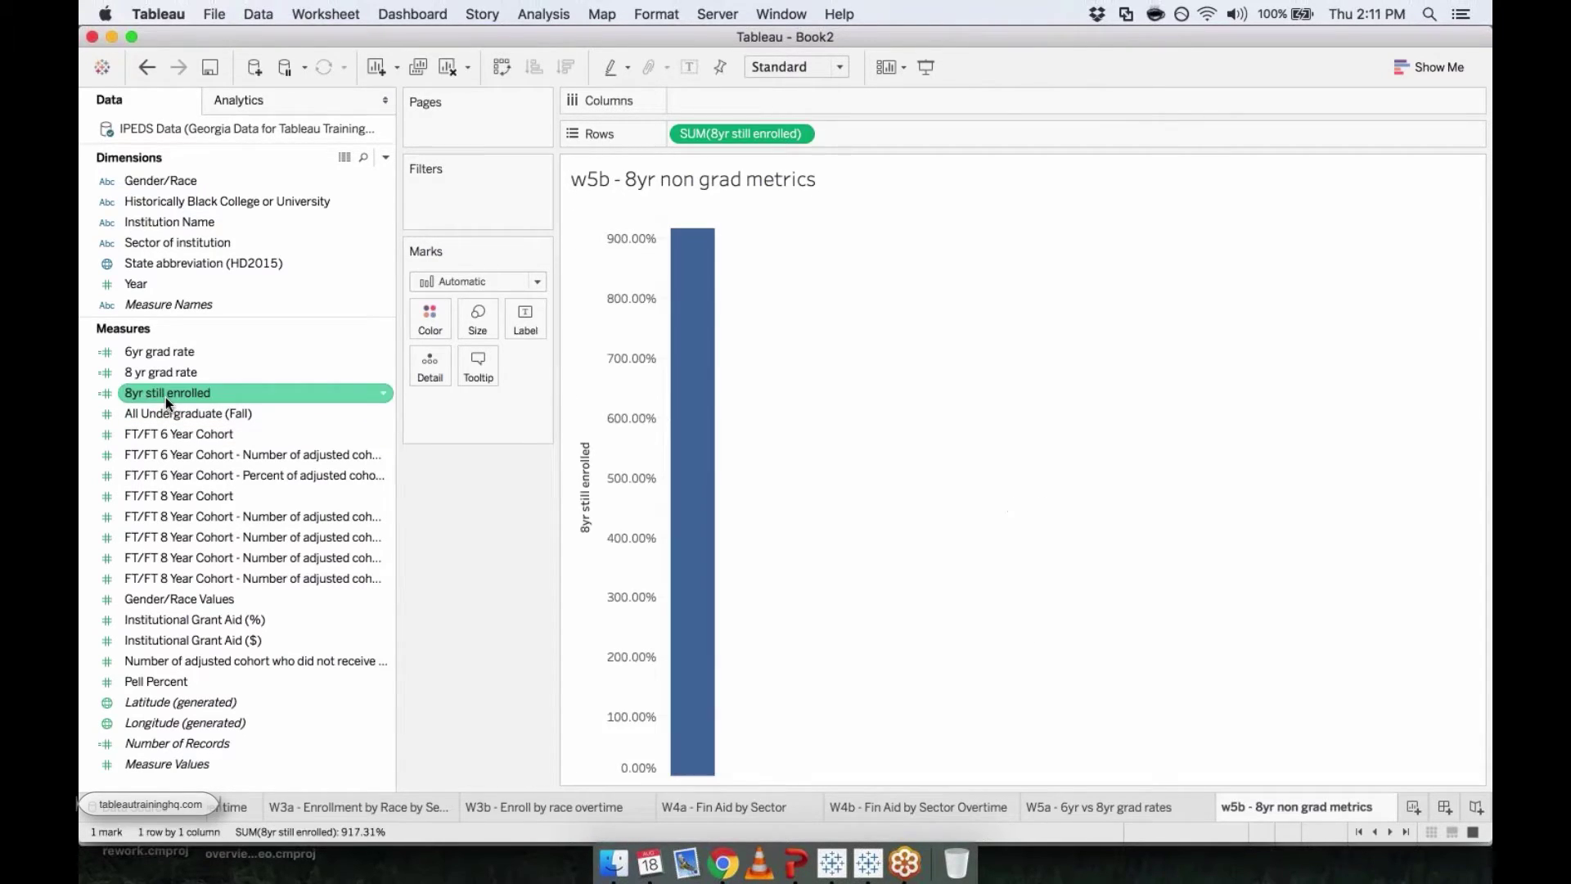
{"action": "right_click", "coordinate": [722, 137]}
{"action": "mouse_move", "coordinate": [794, 316]}
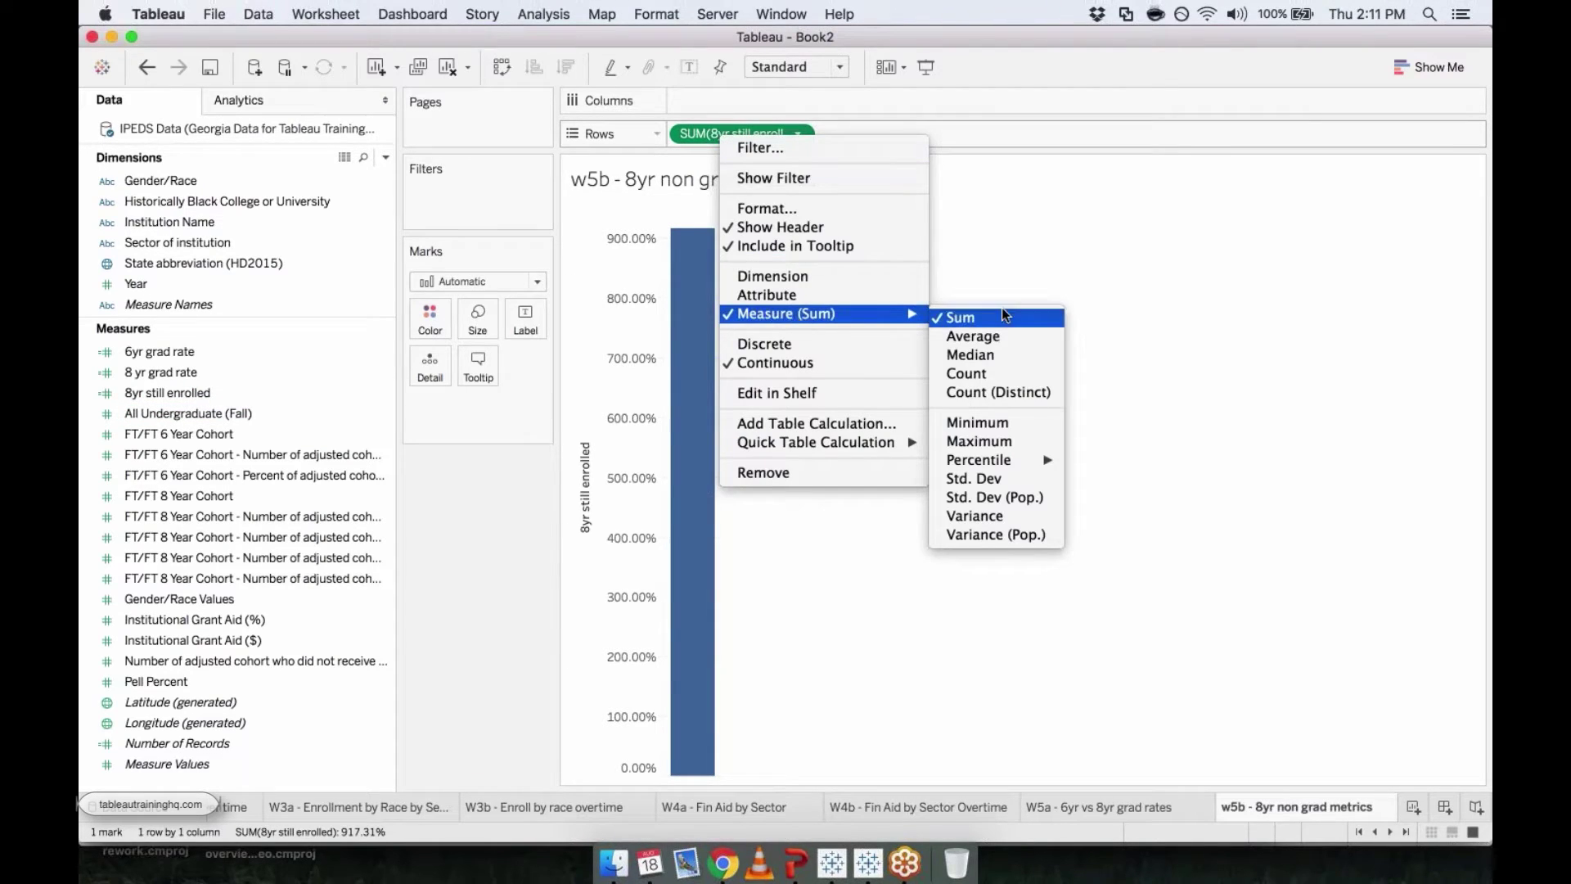
{"action": "left_click", "coordinate": [991, 335]}
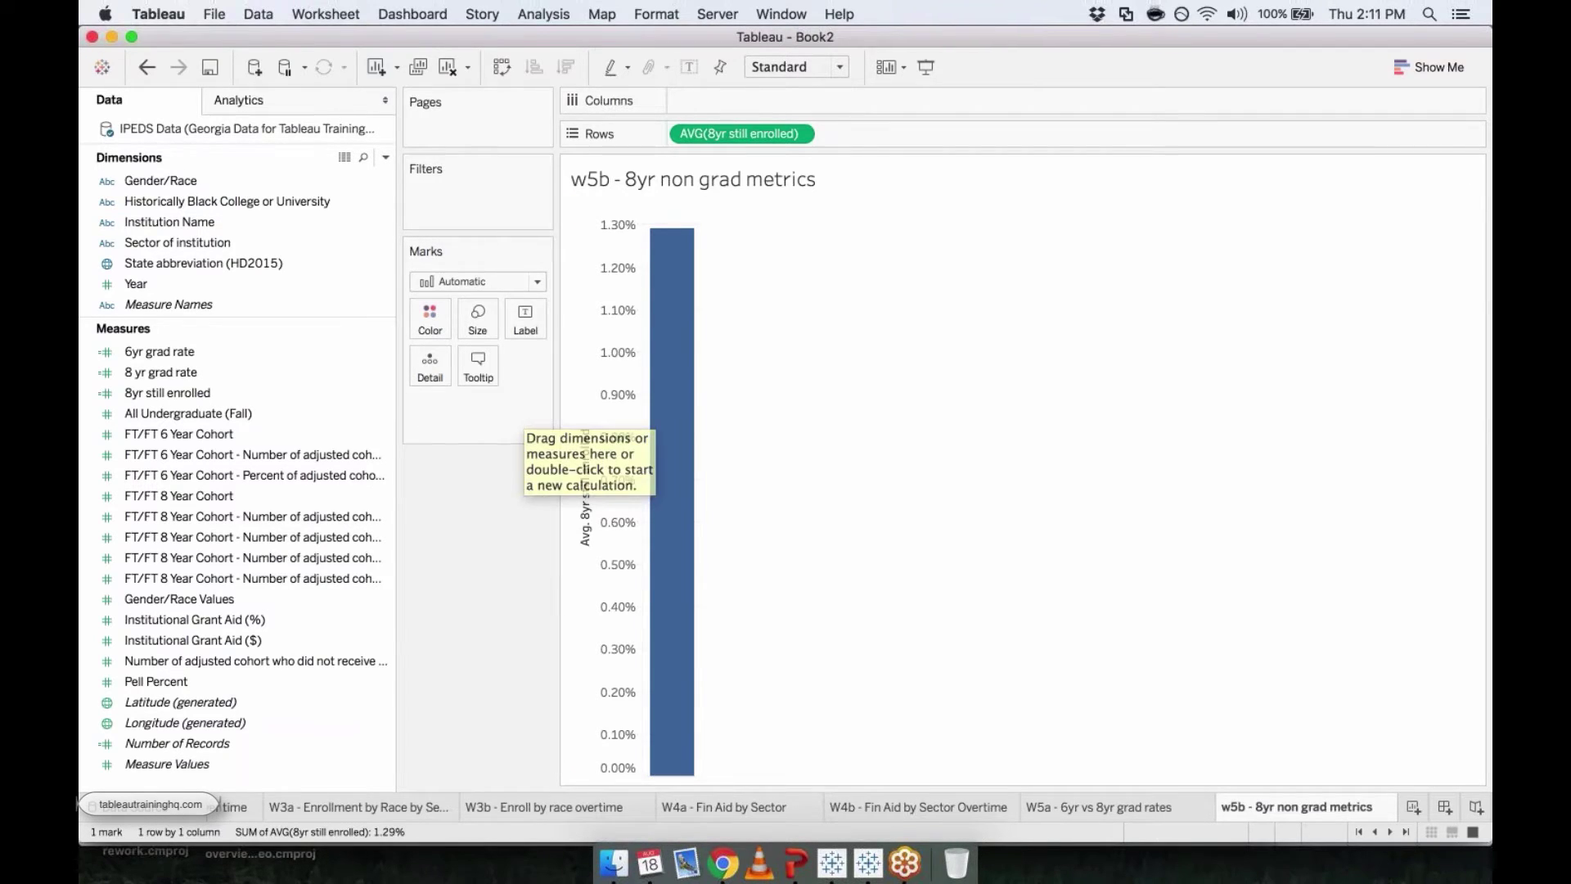
Create a calculated field "8yr transfer rate" dividing the 8-year adjusted cohort who enrolled subsequently at another institution by FT/FT 8 Year Cohort
{"action": "left_click", "coordinate": [543, 14]}
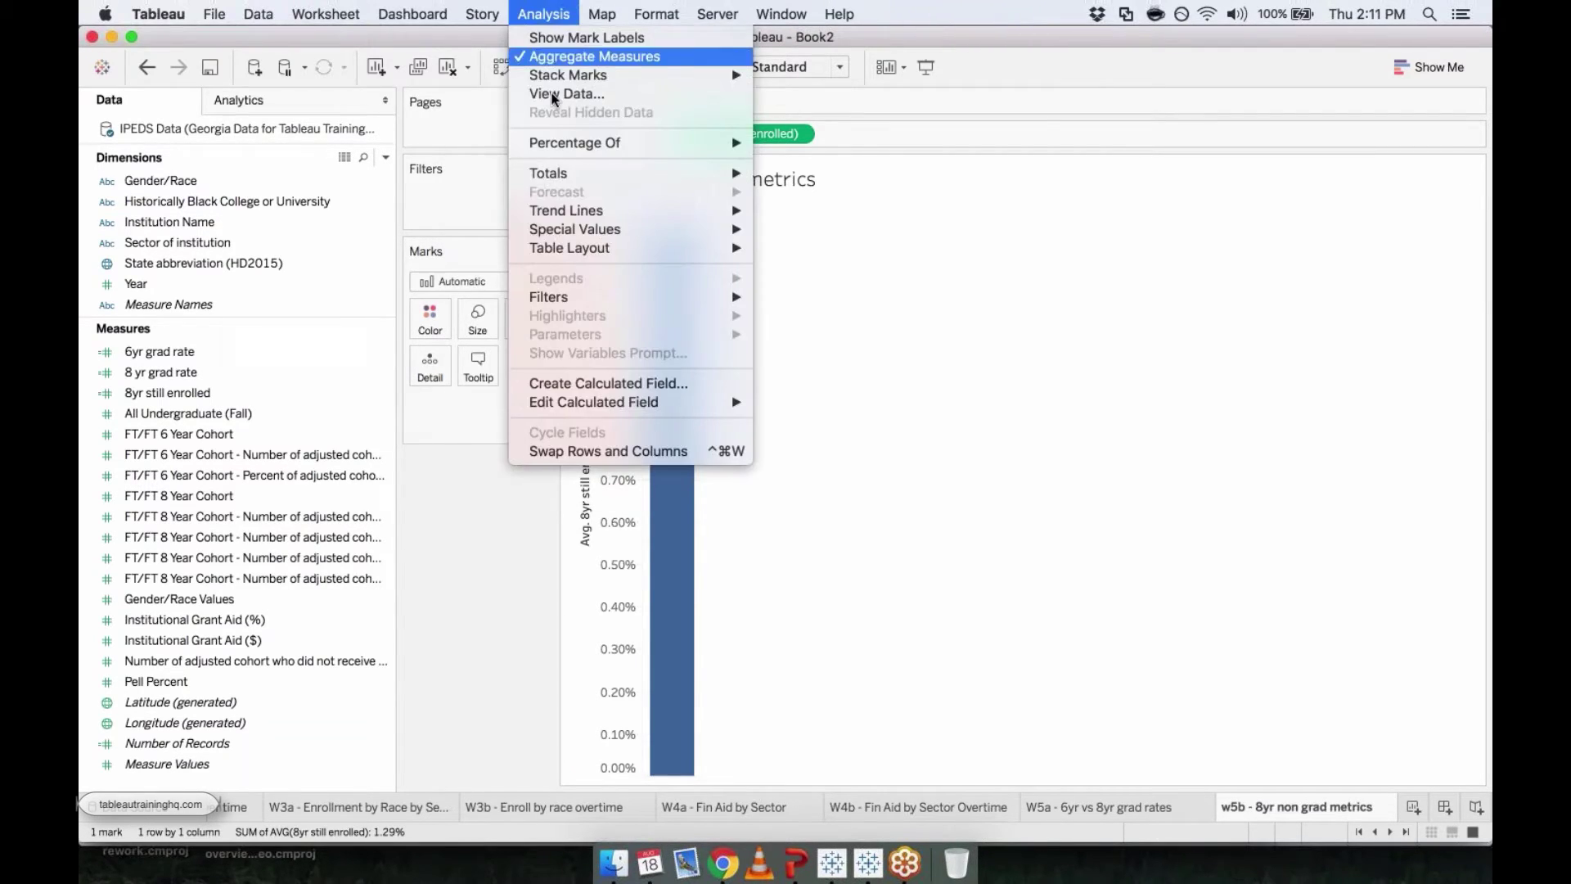
{"action": "left_click", "coordinate": [574, 385]}
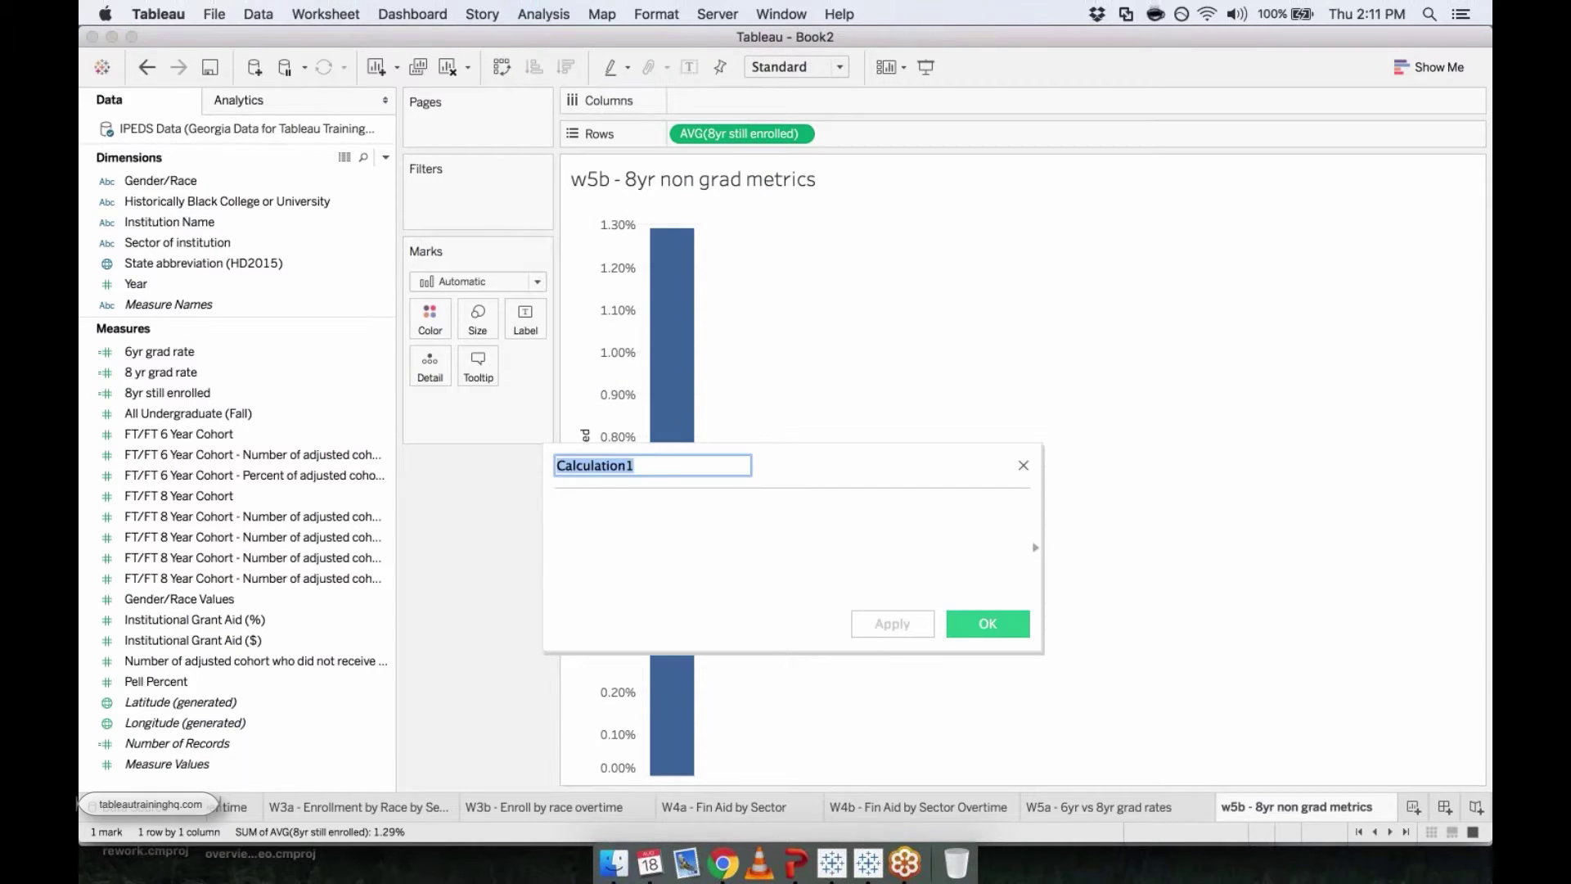
{"action": "type", "text": "8yr transfe"}
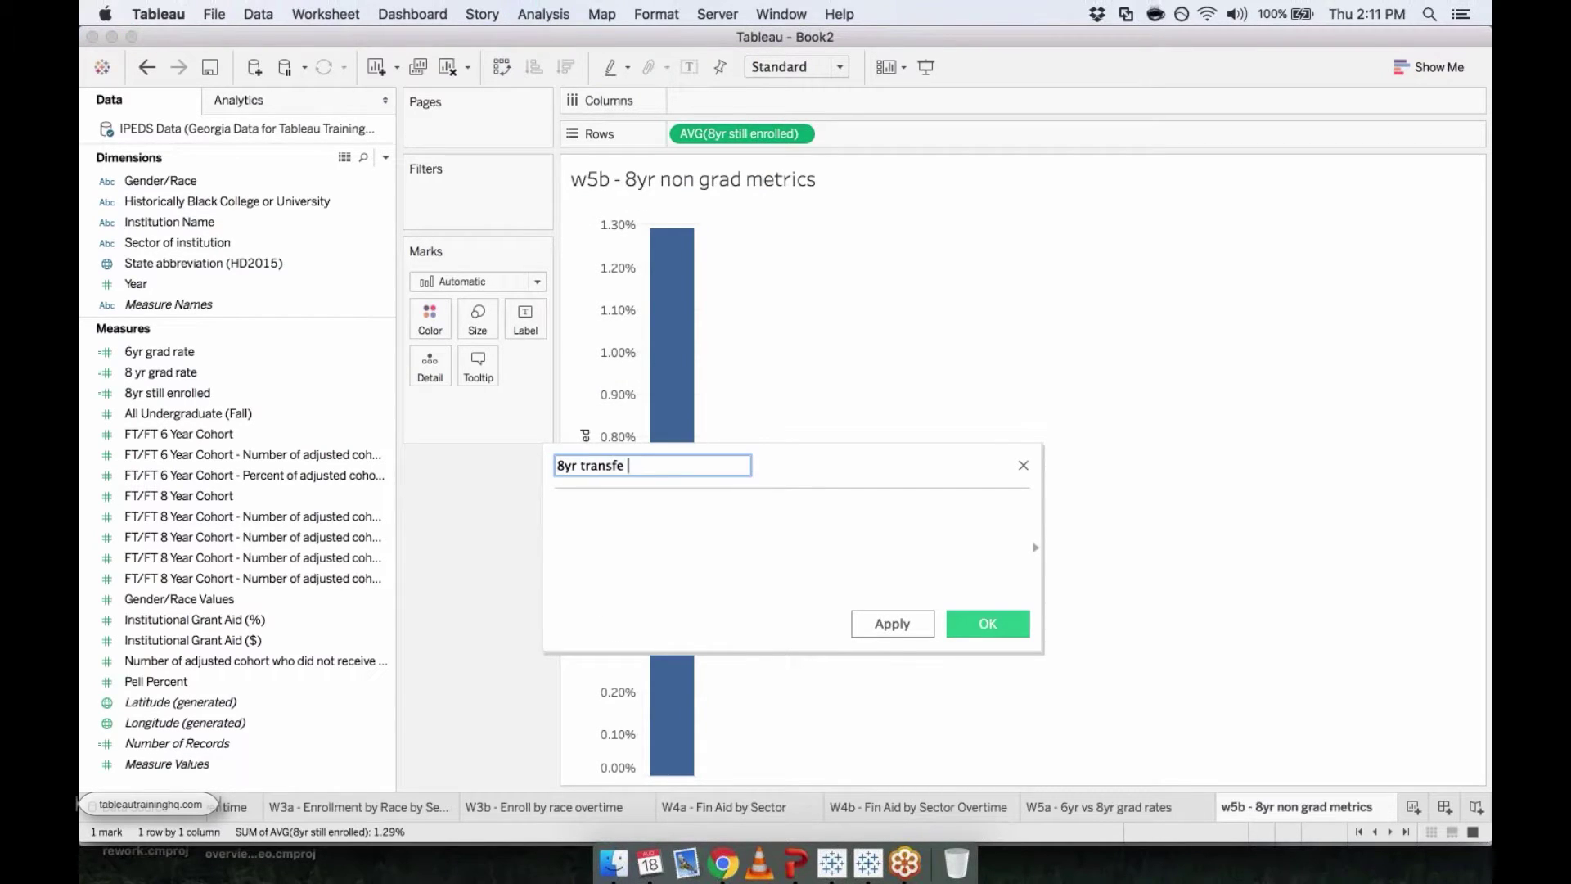
{"action": "type", "text": "r rate"}
{"action": "left_click", "coordinate": [296, 559]}
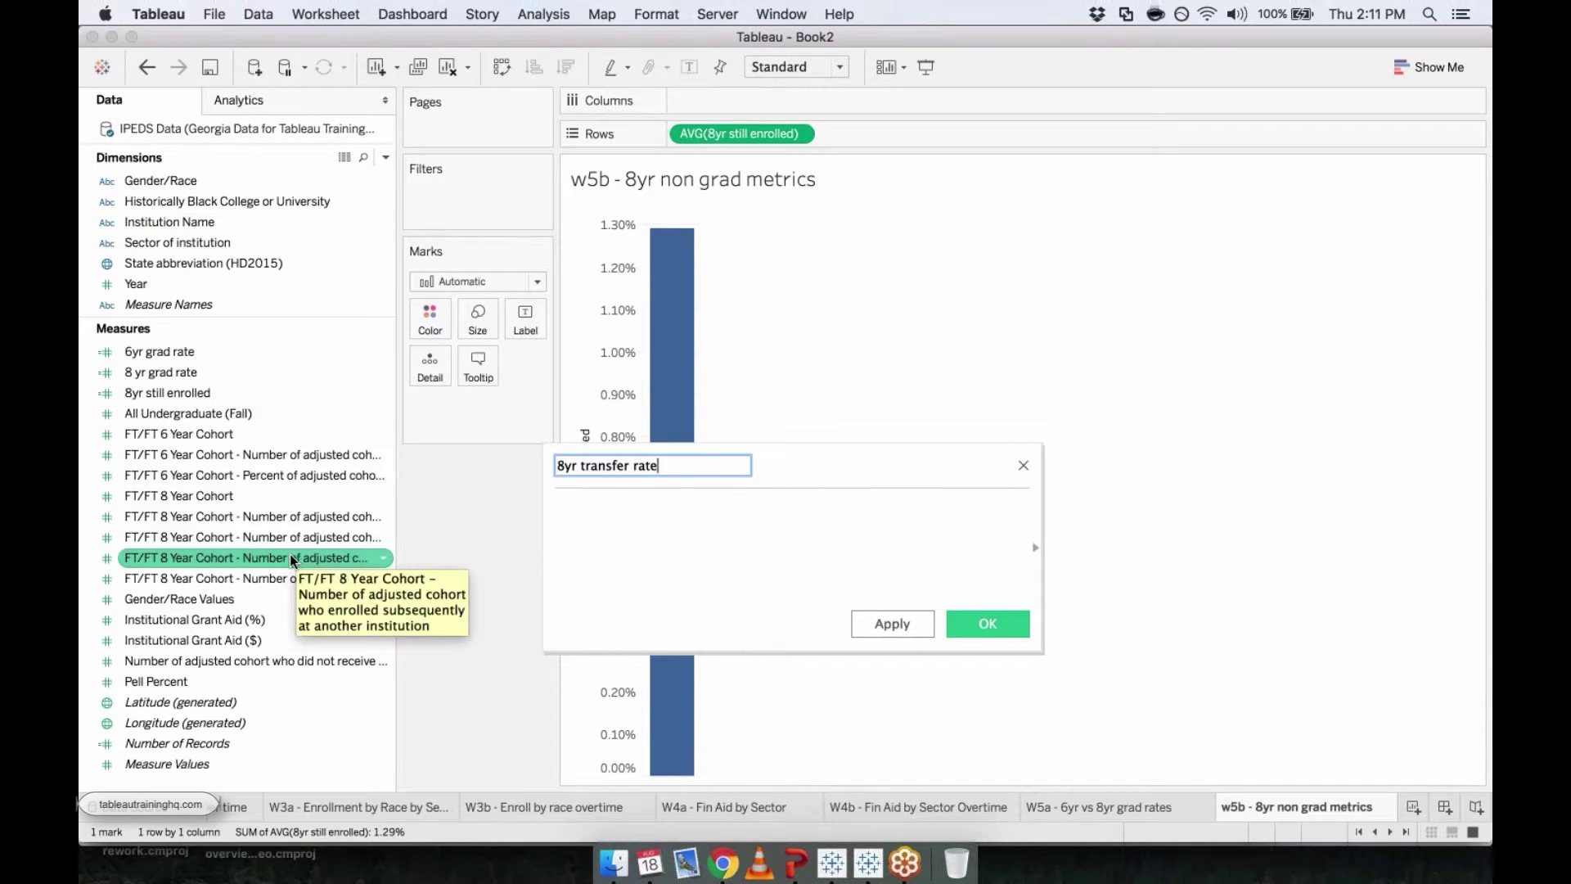
{"action": "left_click_drag", "start_coordinate": [292, 559], "coordinate": [605, 552]}
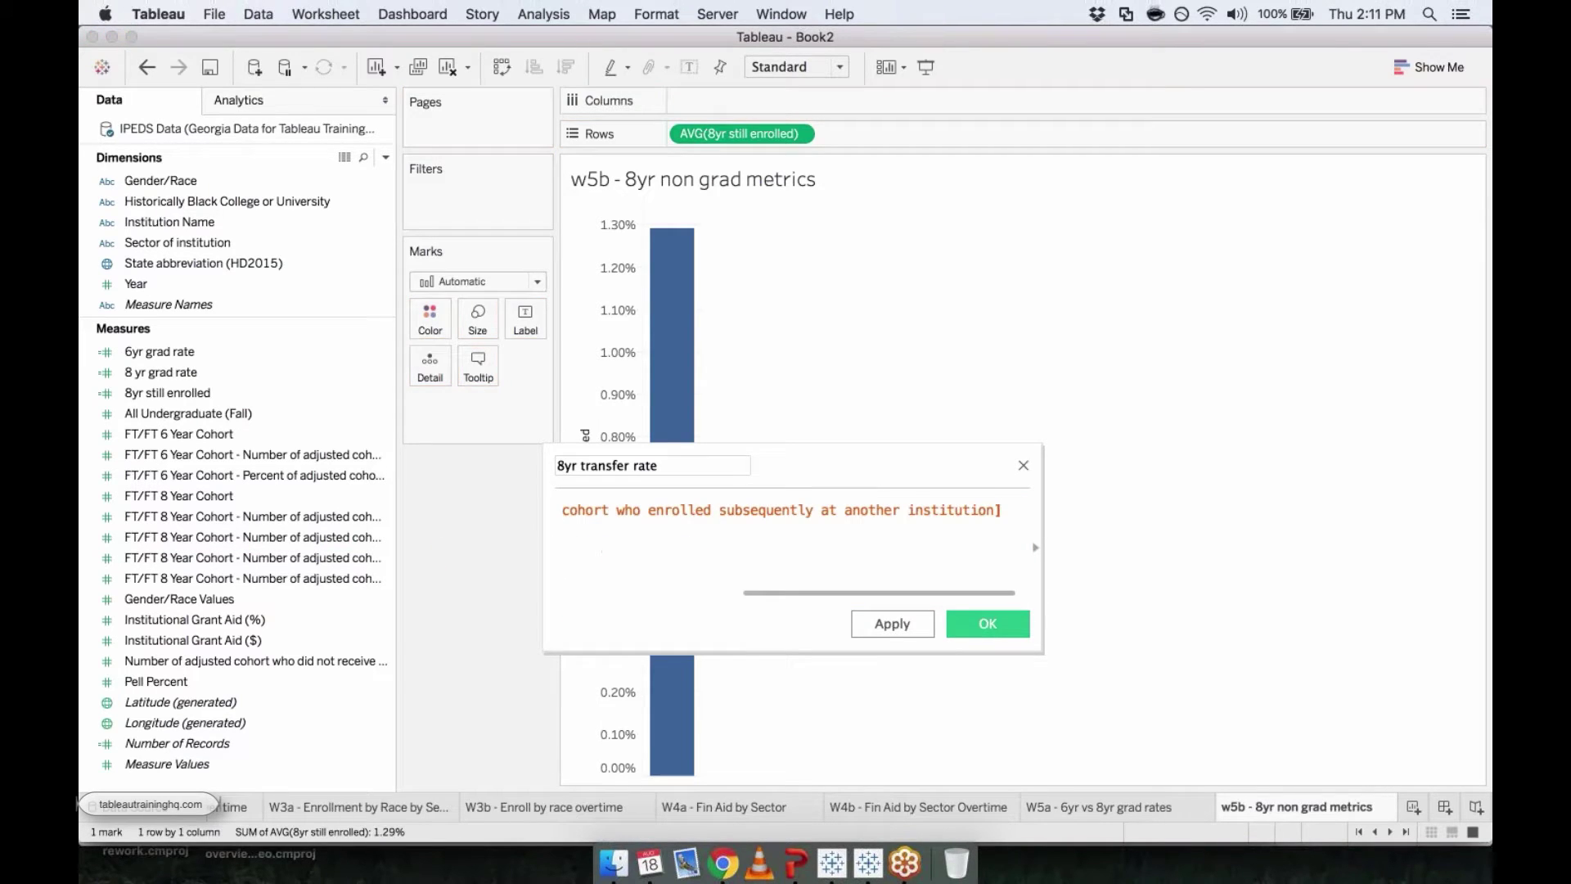
{"action": "type", "text": "/"}
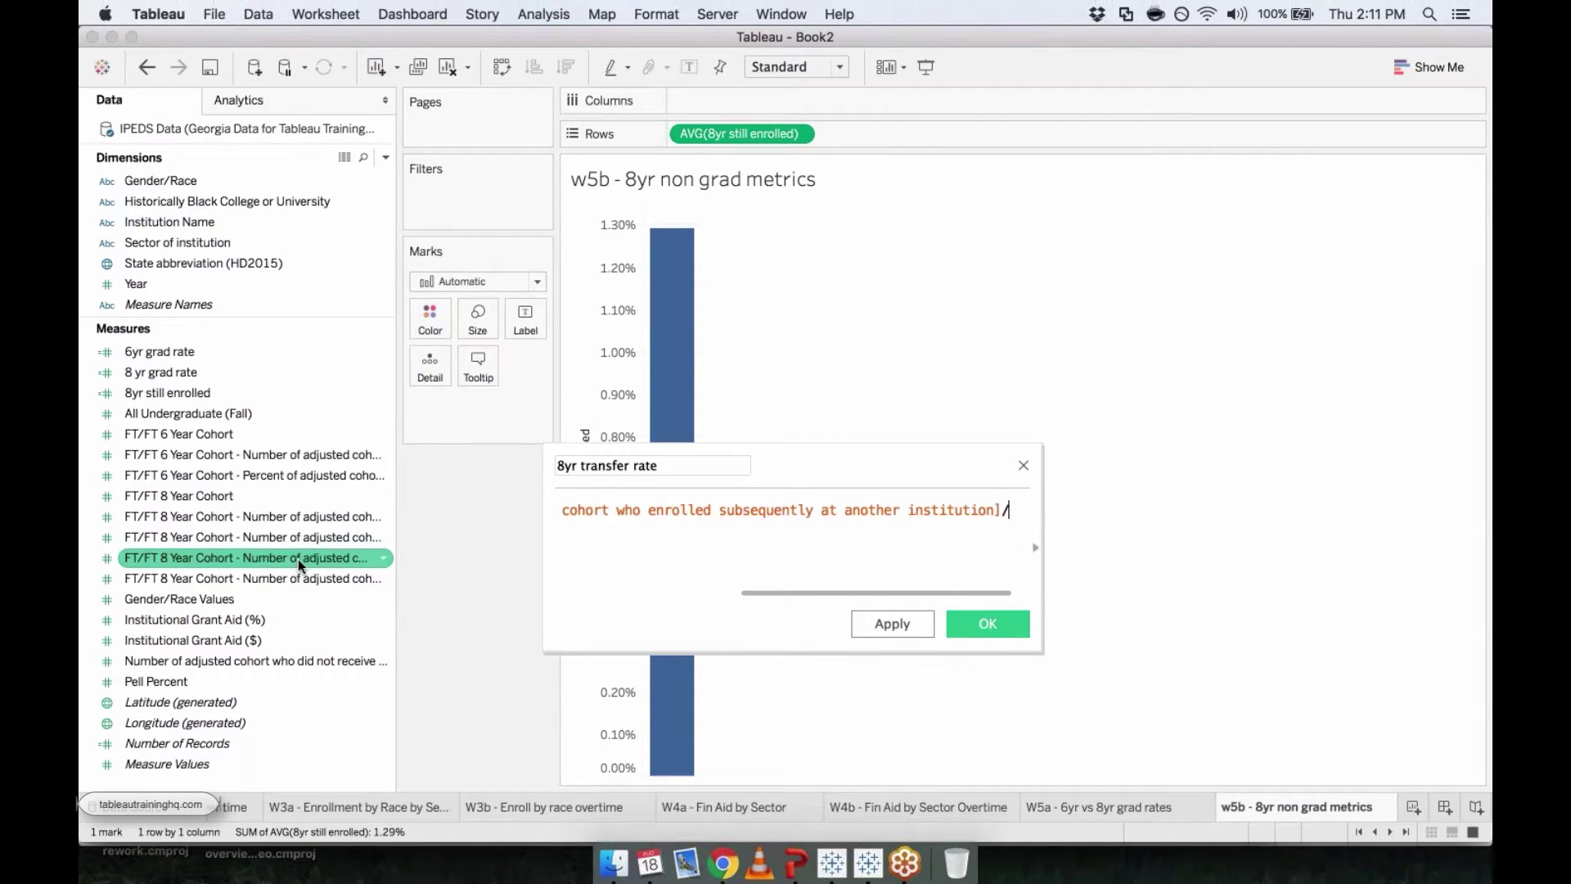
{"action": "left_click", "coordinate": [195, 497]}
{"action": "left_click_drag", "start_coordinate": [191, 497], "coordinate": [1022, 524]}
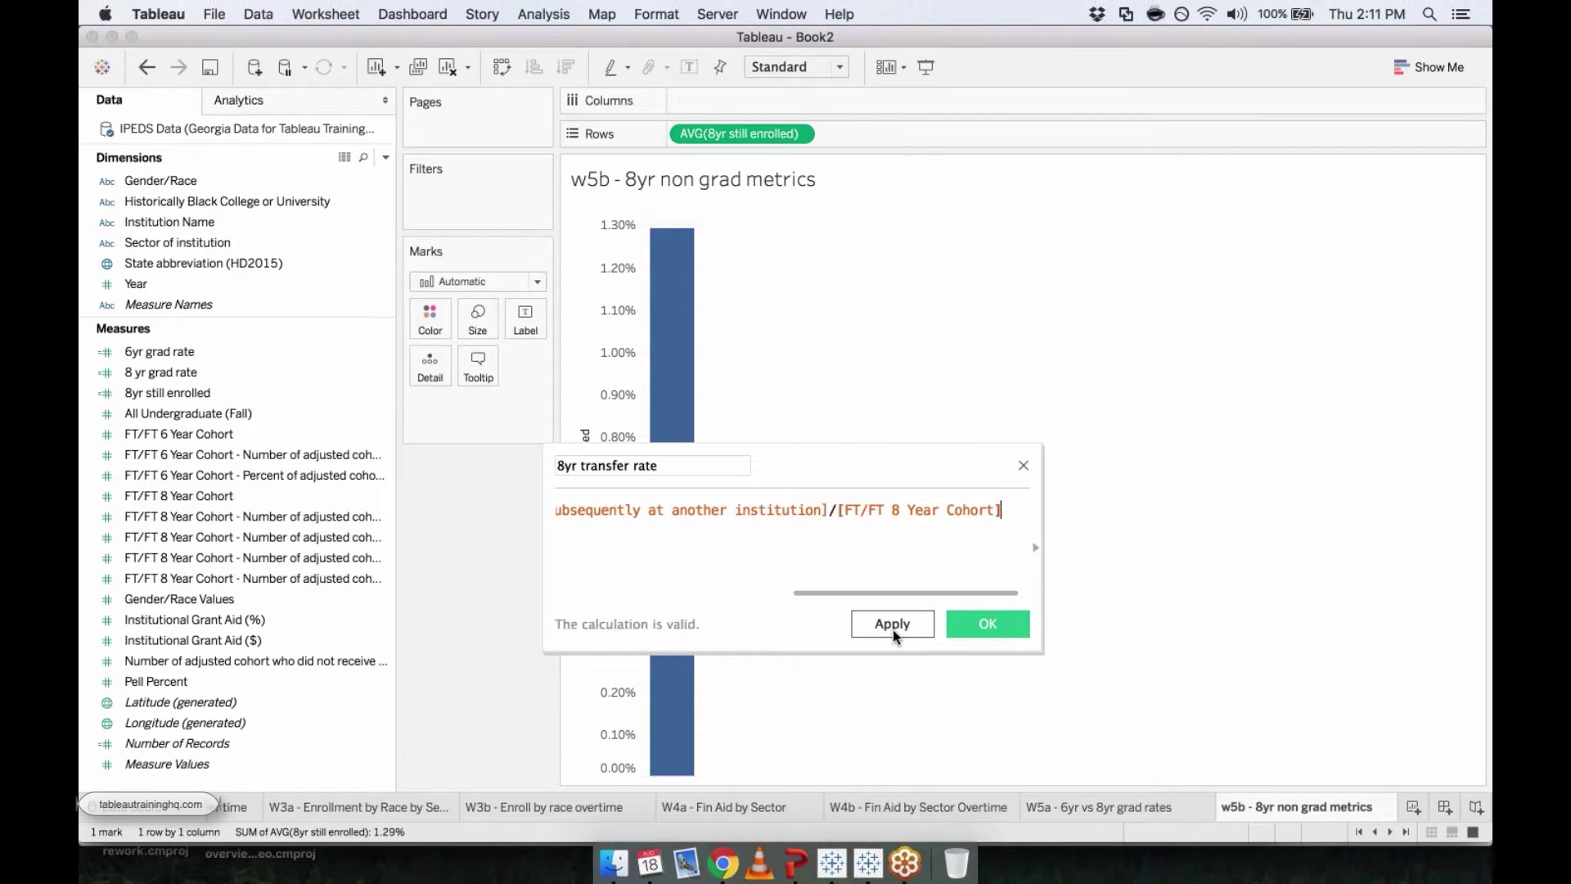
{"action": "left_click", "coordinate": [891, 627]}
{"action": "left_click", "coordinate": [986, 625]}
Set the default number format of the 8yr transfer rate measure to Percentage with 2 decimal places
{"action": "left_click", "coordinate": [333, 413]}
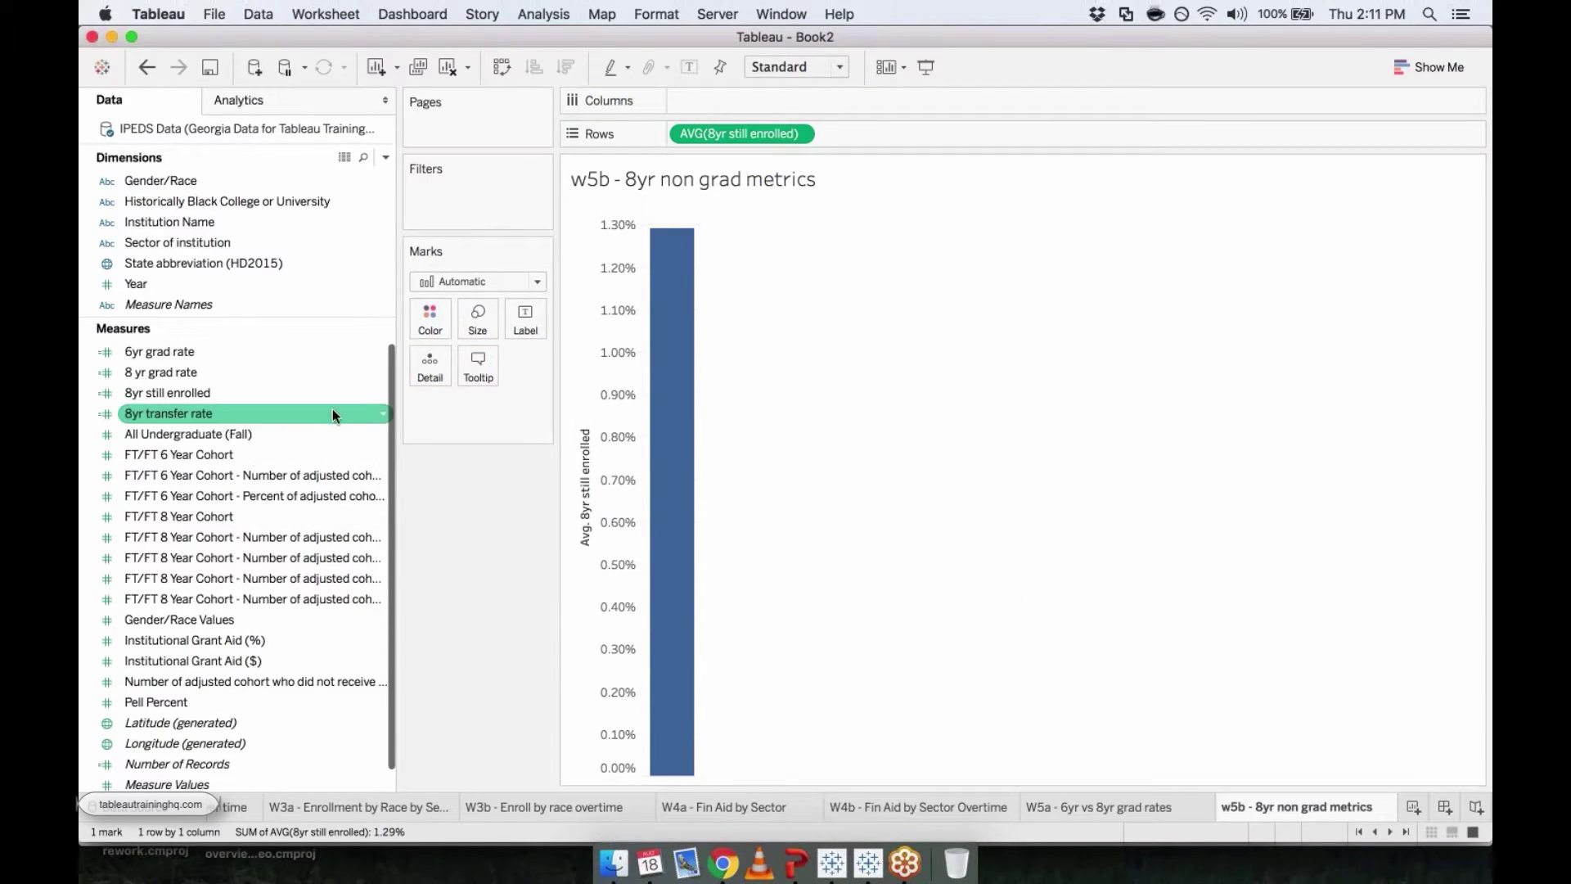
{"action": "right_click", "coordinate": [285, 413]}
{"action": "mouse_move", "coordinate": [345, 352]}
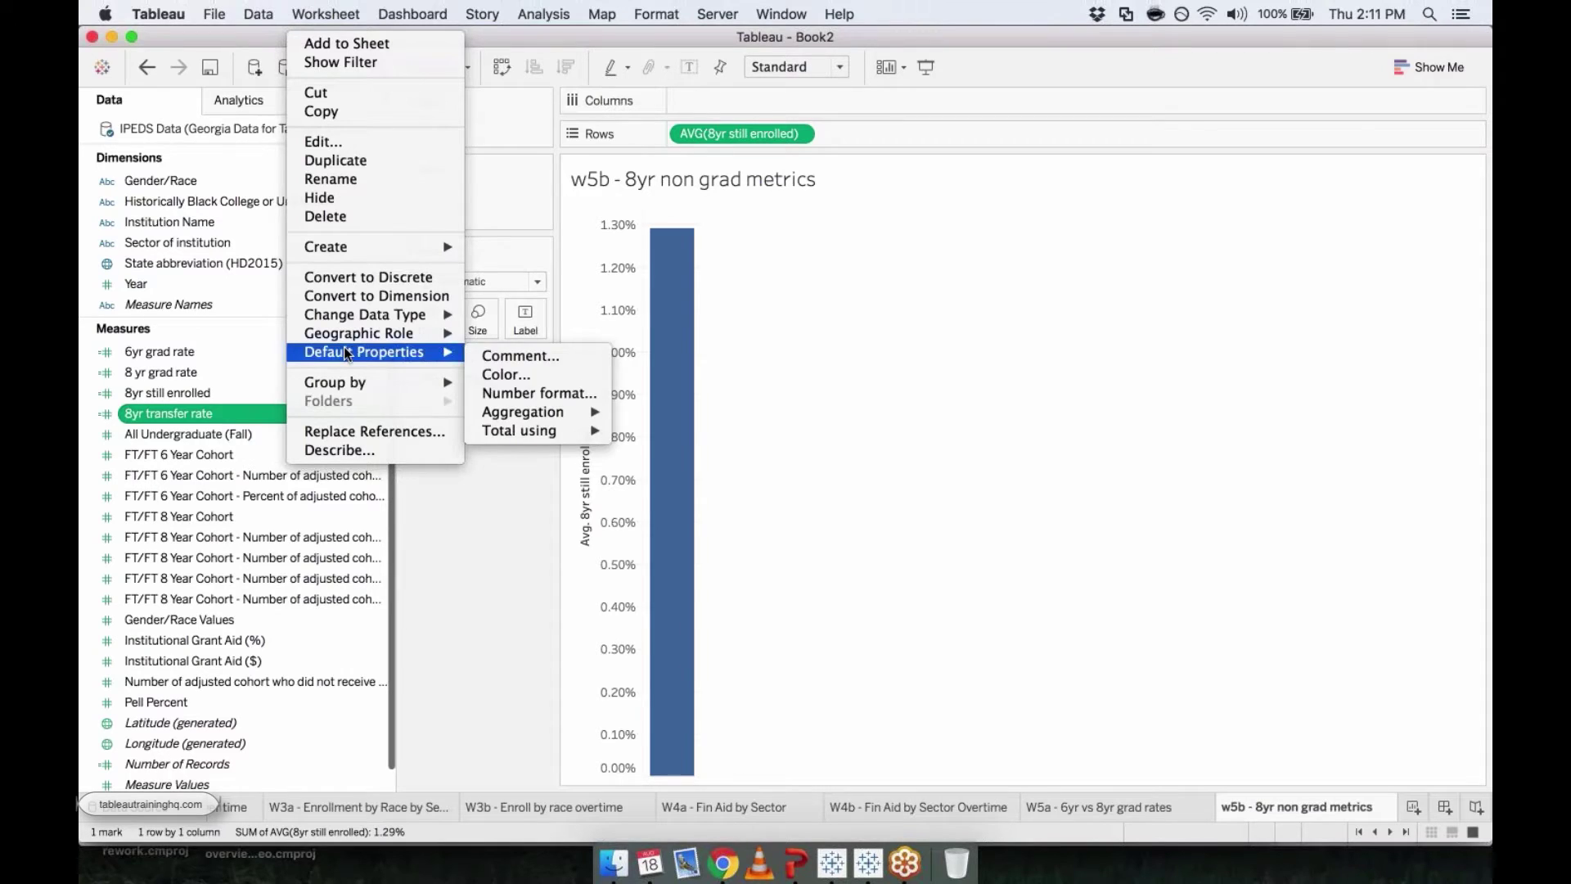
{"action": "left_click", "coordinate": [509, 394]}
{"action": "left_click", "coordinate": [637, 430]}
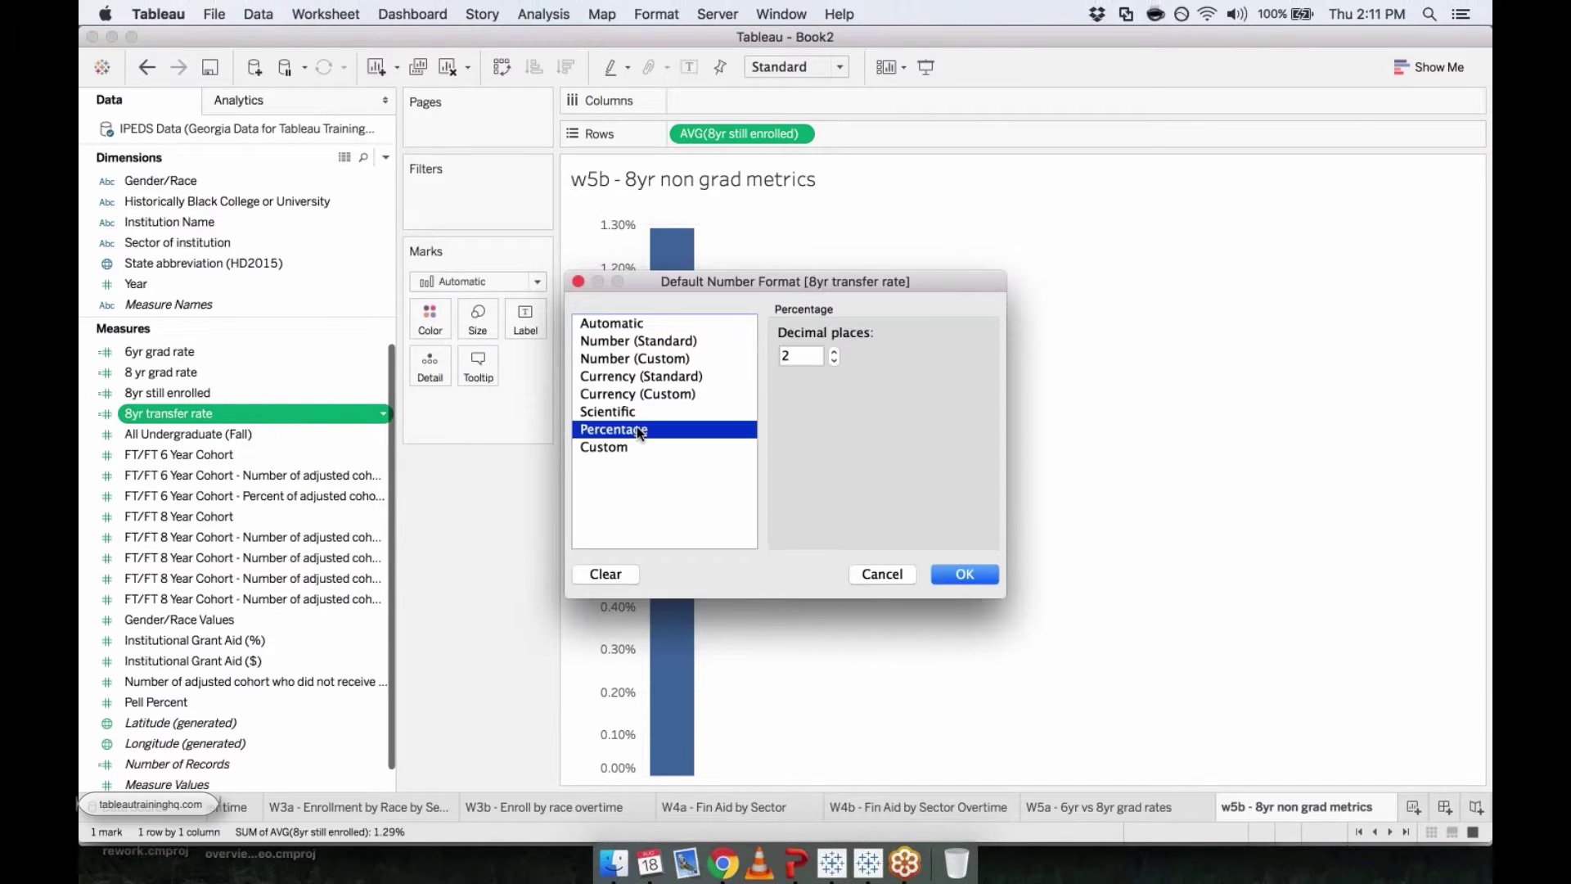
{"action": "left_click", "coordinate": [955, 571]}
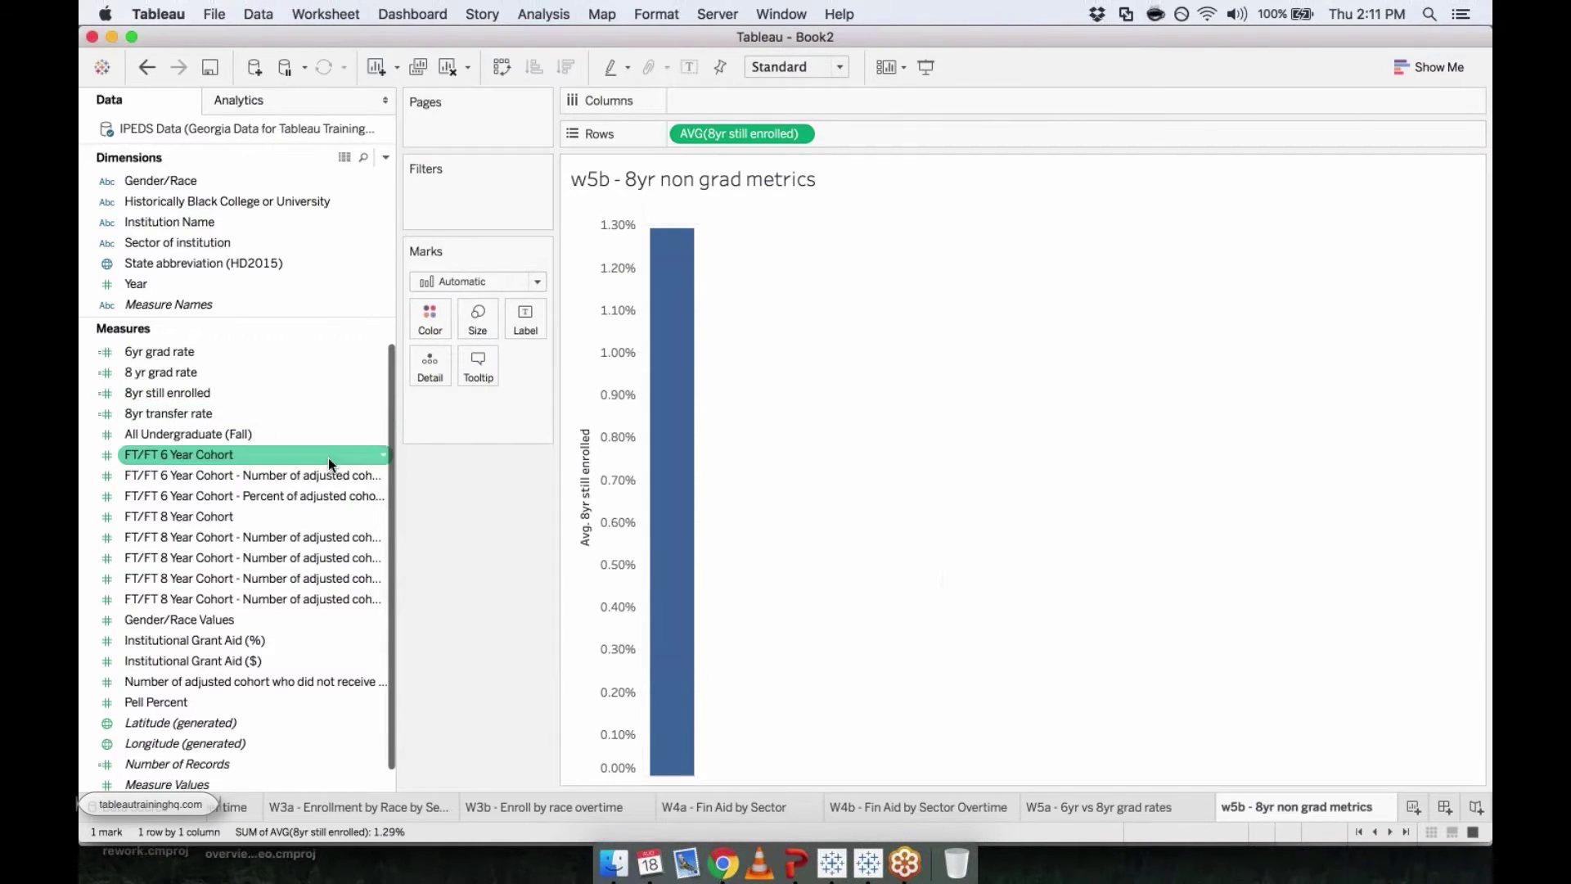
Place 8yr transfer rate in the rows after the still enrolled measure and aggregate it as an average
{"action": "double_click", "coordinate": [184, 413]}
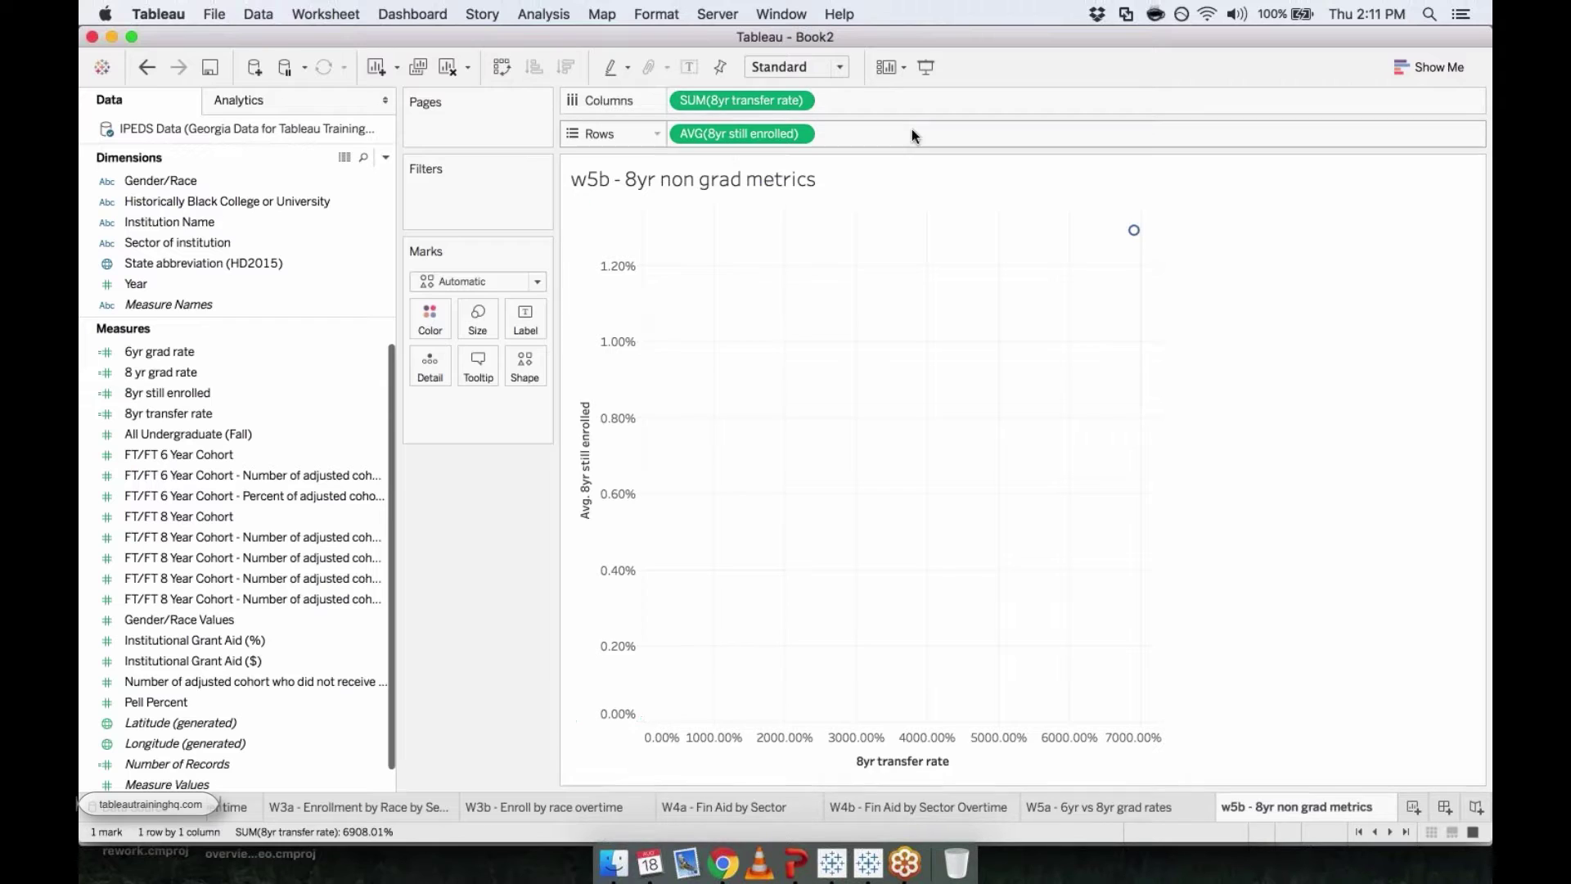
{"action": "left_click_drag", "start_coordinate": [757, 111], "coordinate": [892, 135]}
{"action": "right_click", "coordinate": [892, 135]}
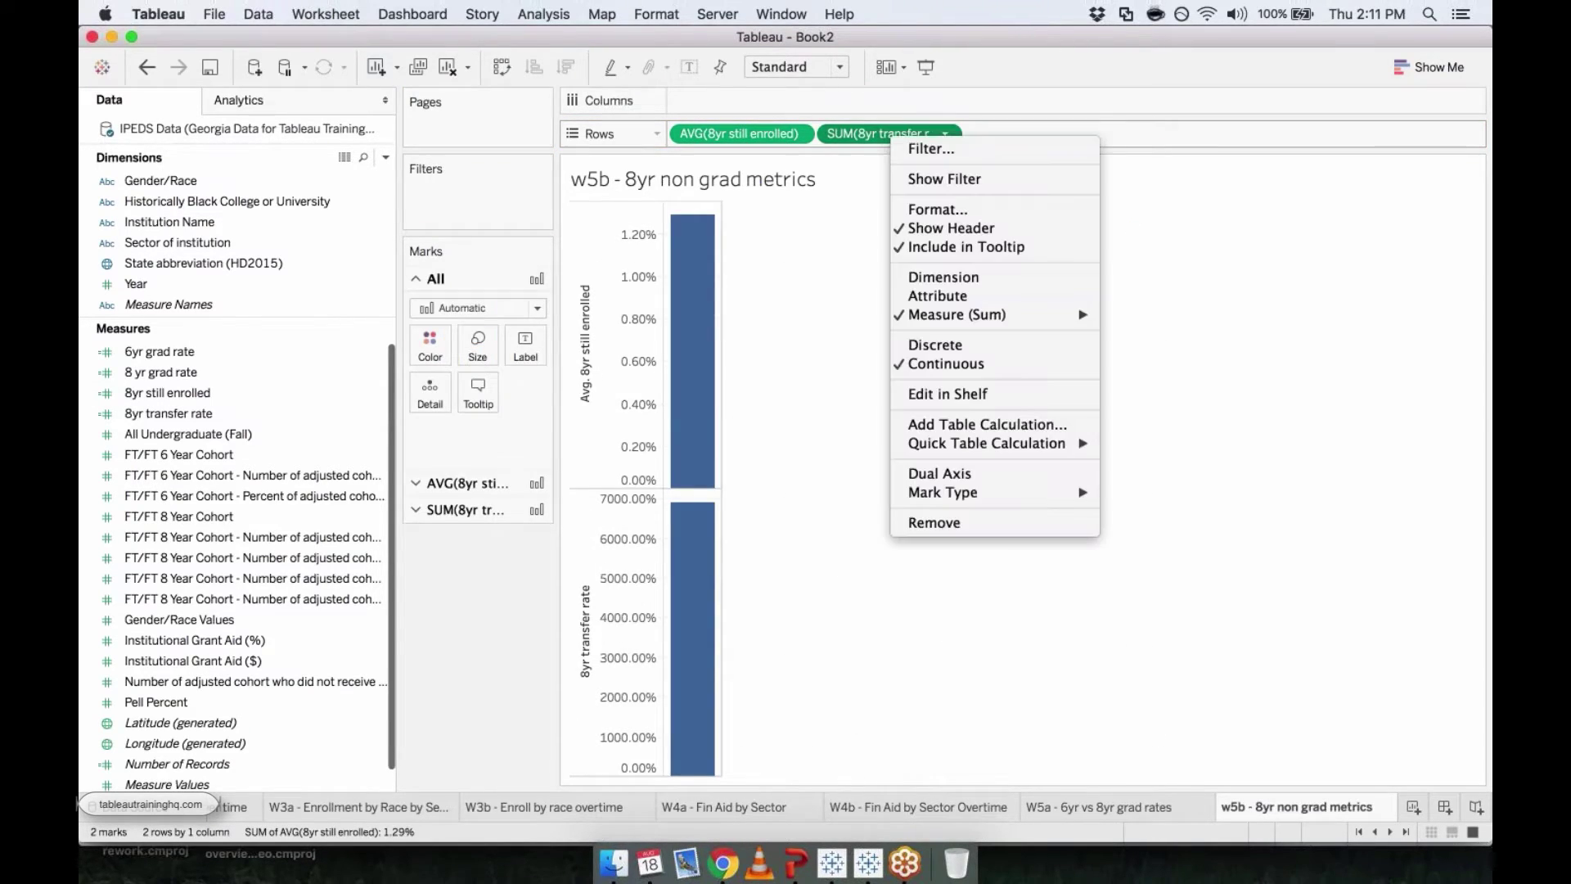
{"action": "mouse_move", "coordinate": [941, 318]}
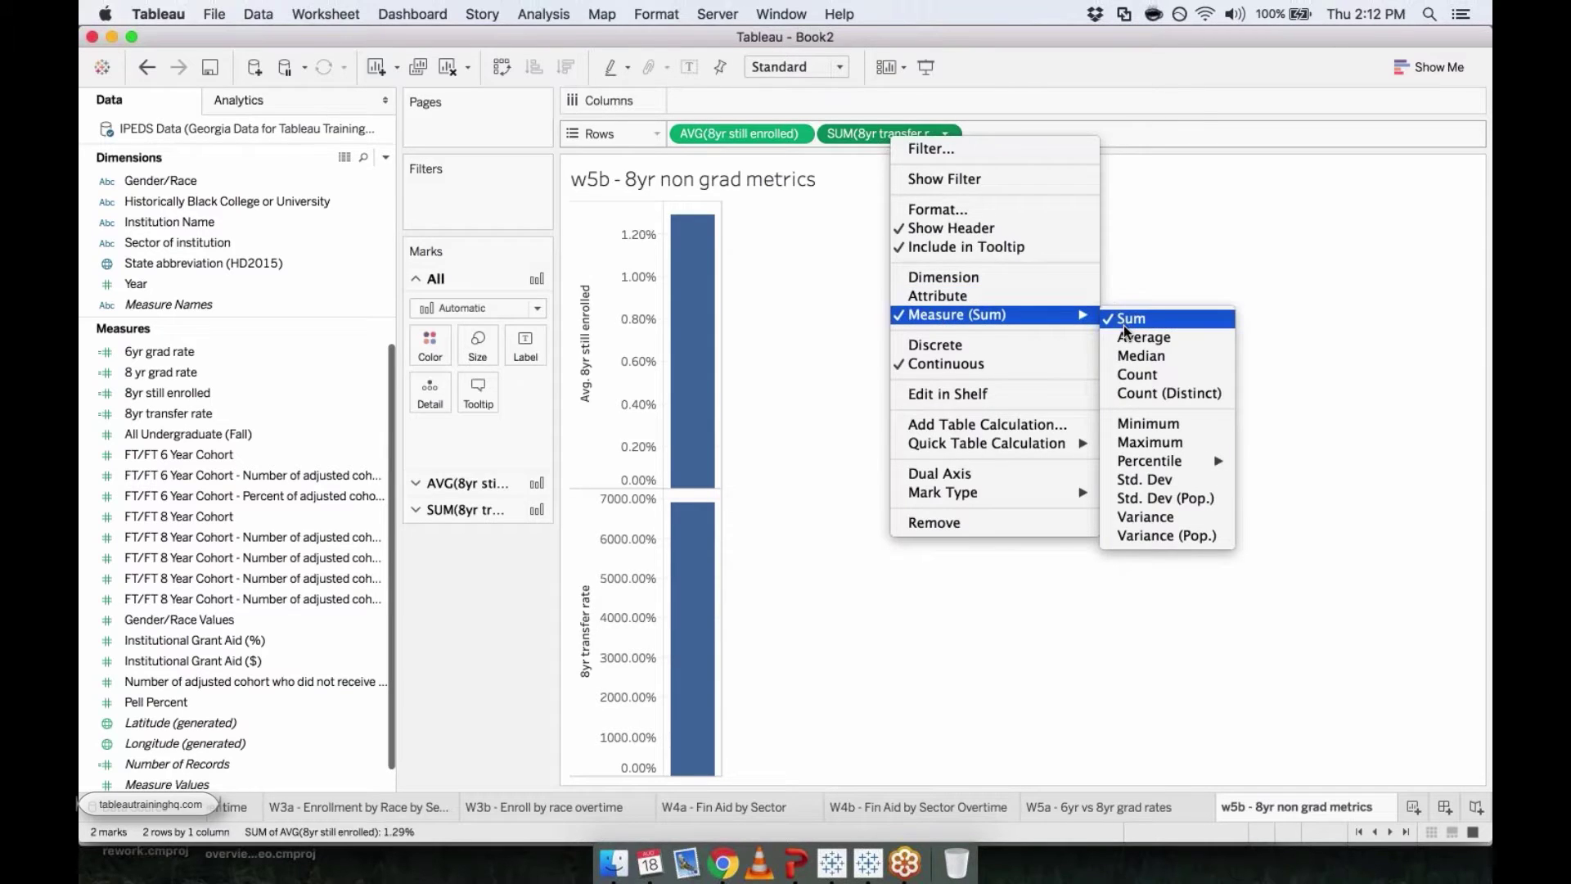
{"action": "left_click", "coordinate": [1124, 334]}
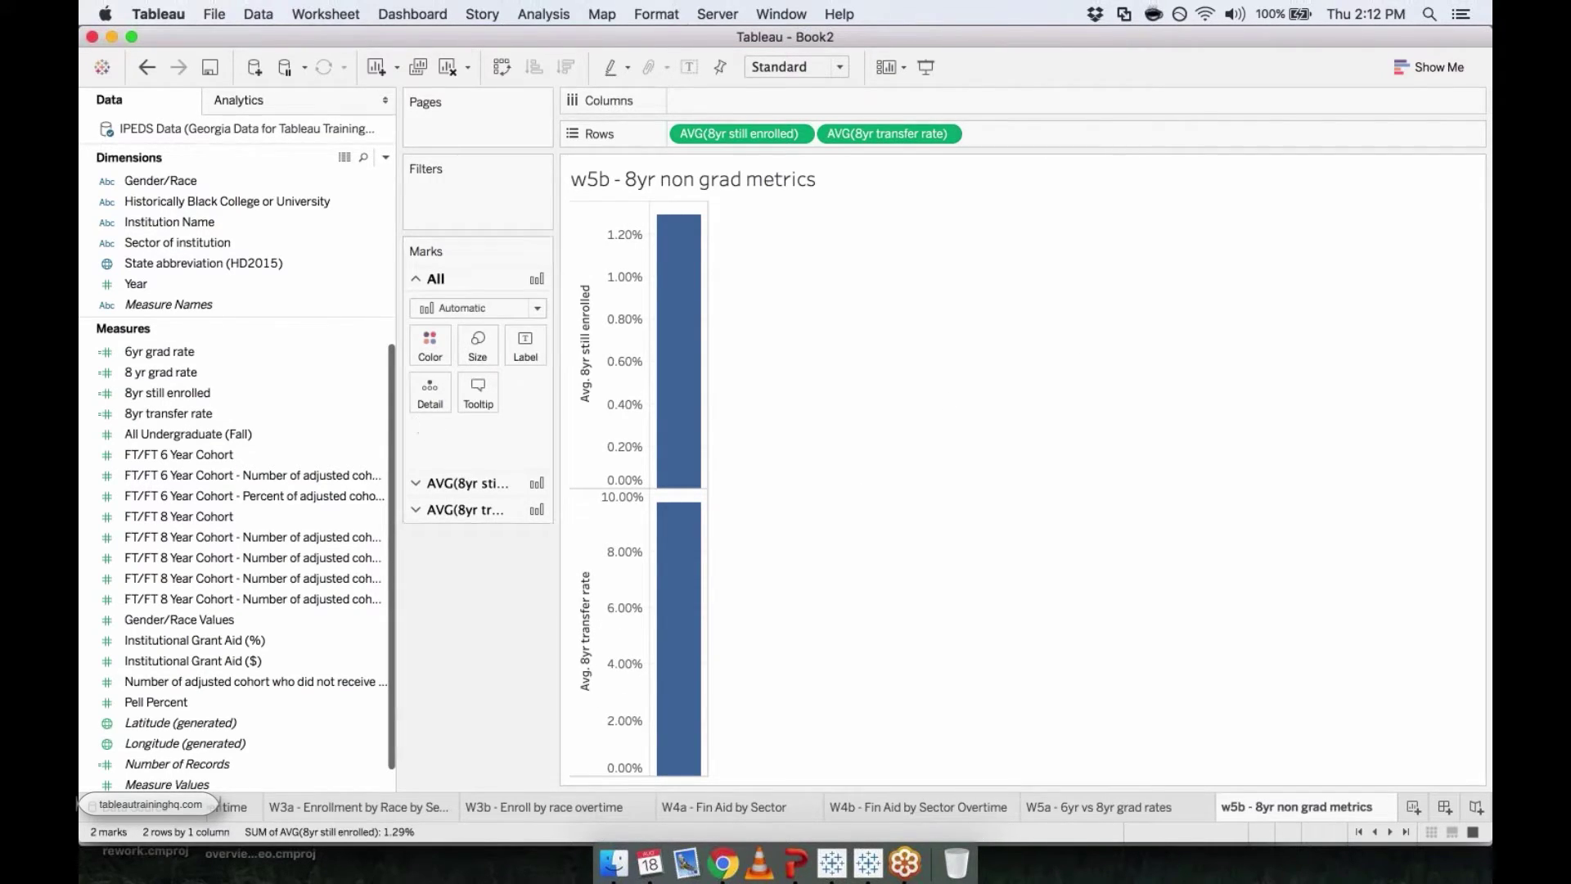
Create a calculated field "8yr Stop Out Rate" dividing the 8-year adjusted cohort whose subsequent enrollment status is unknown by FT/FT 8 Year Cohort
{"action": "left_click", "coordinate": [543, 13]}
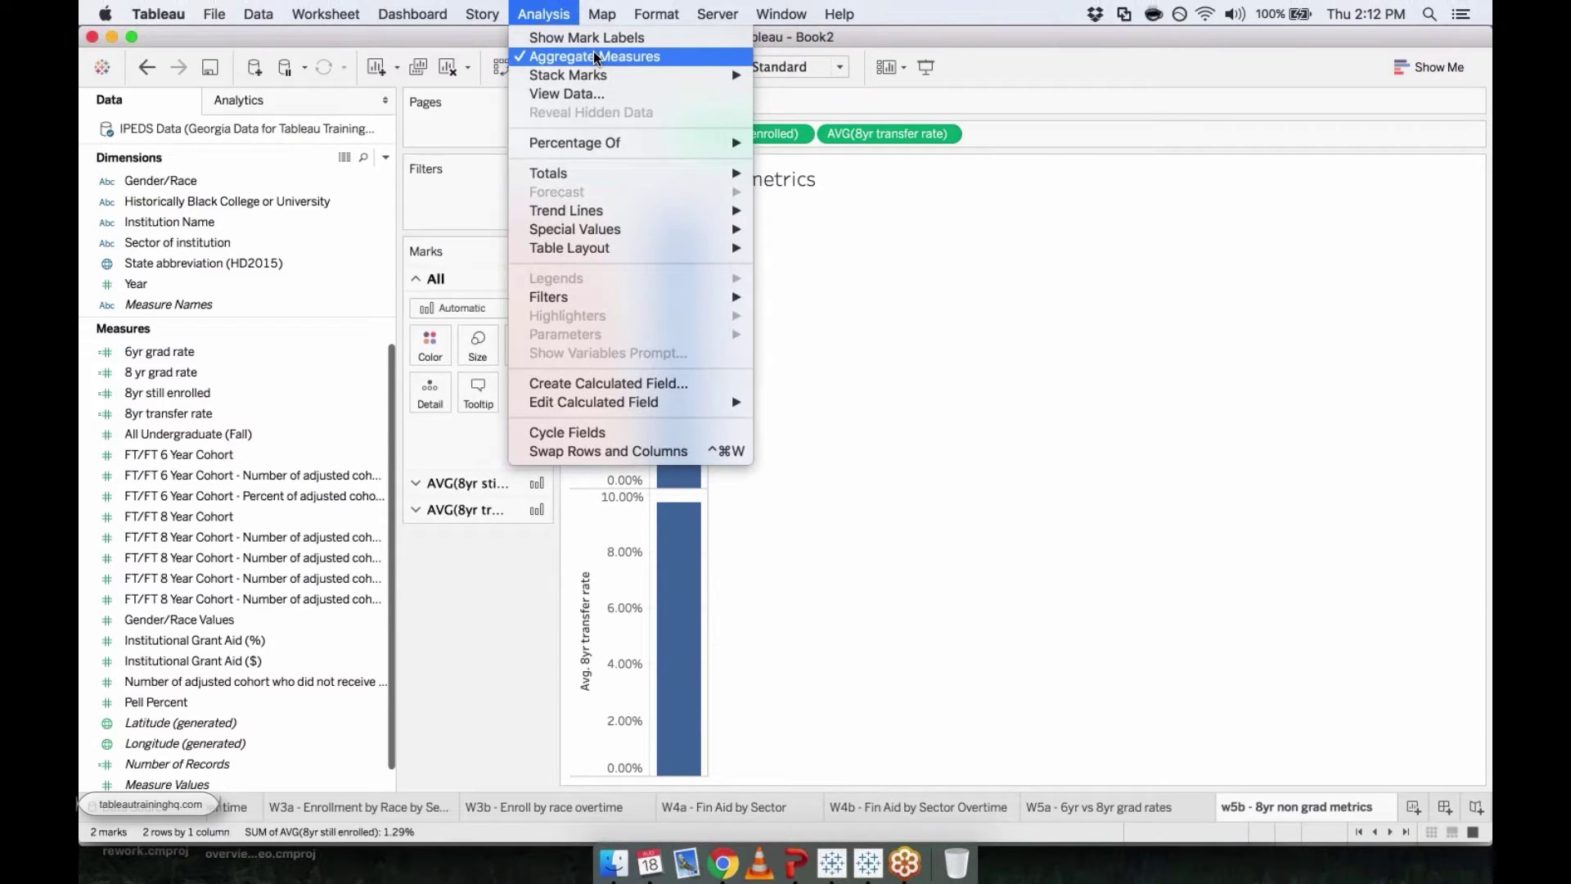
{"action": "left_click", "coordinate": [597, 381]}
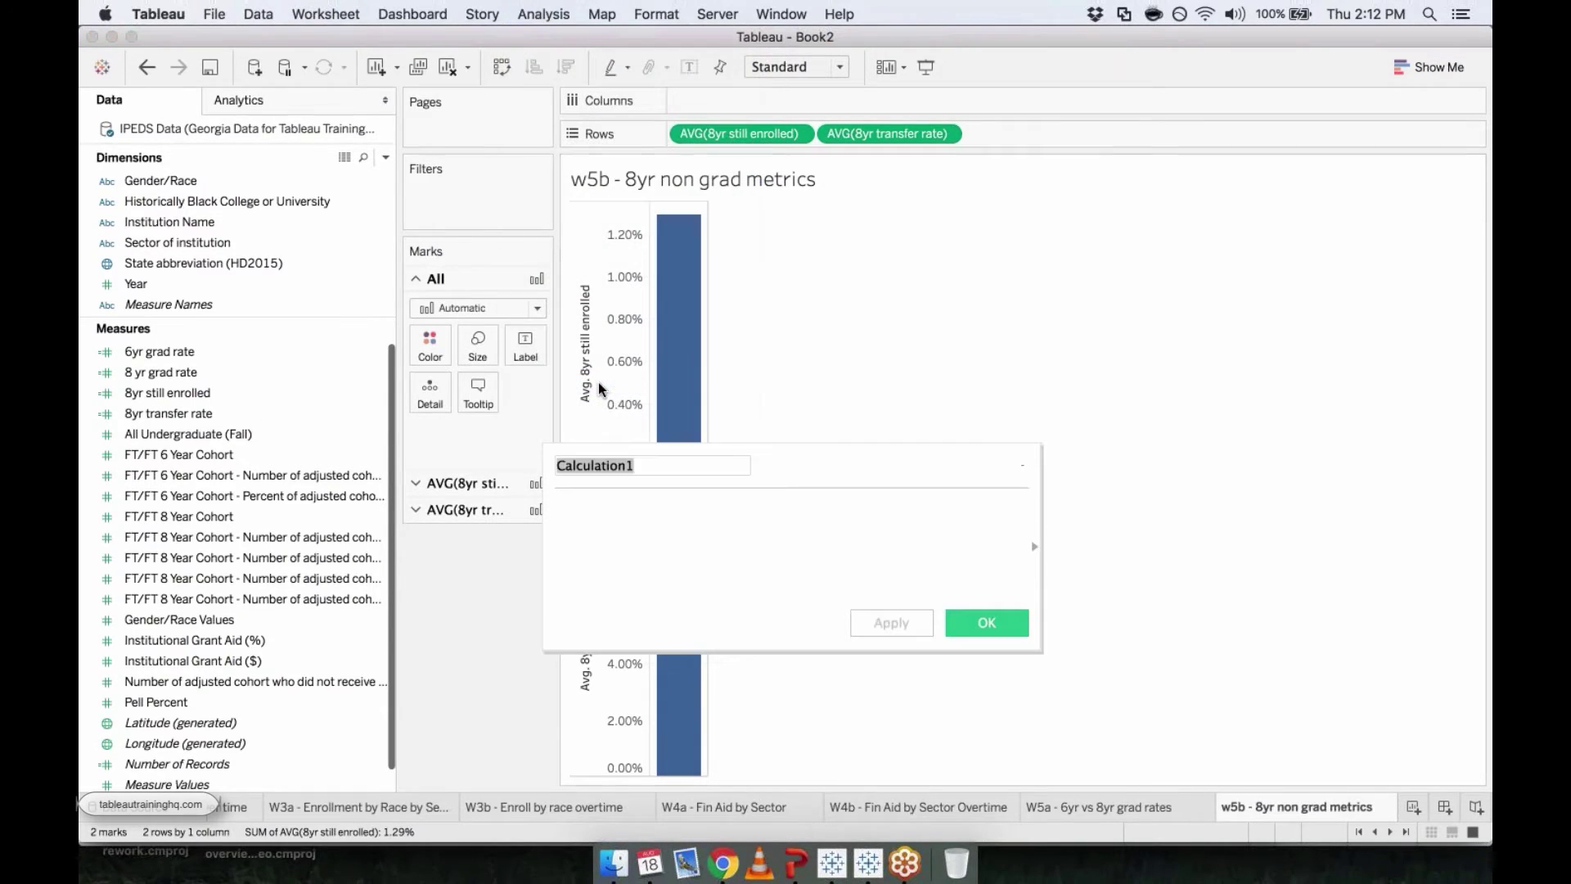
{"action": "type", "text": "8yr"}
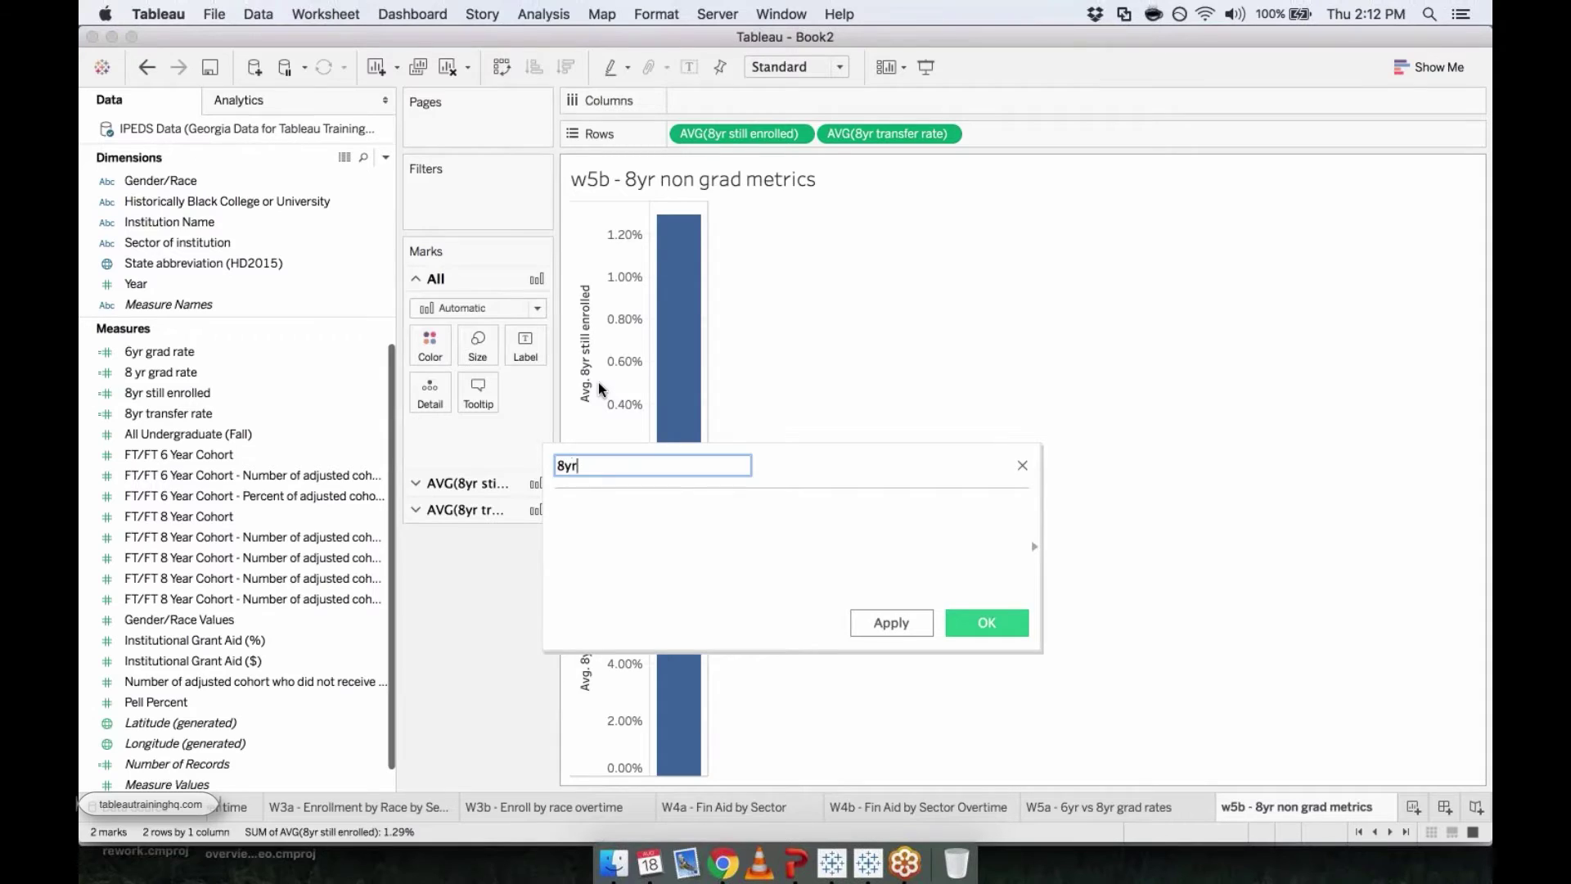
{"action": "type", "text": " Stop Out Rate"}
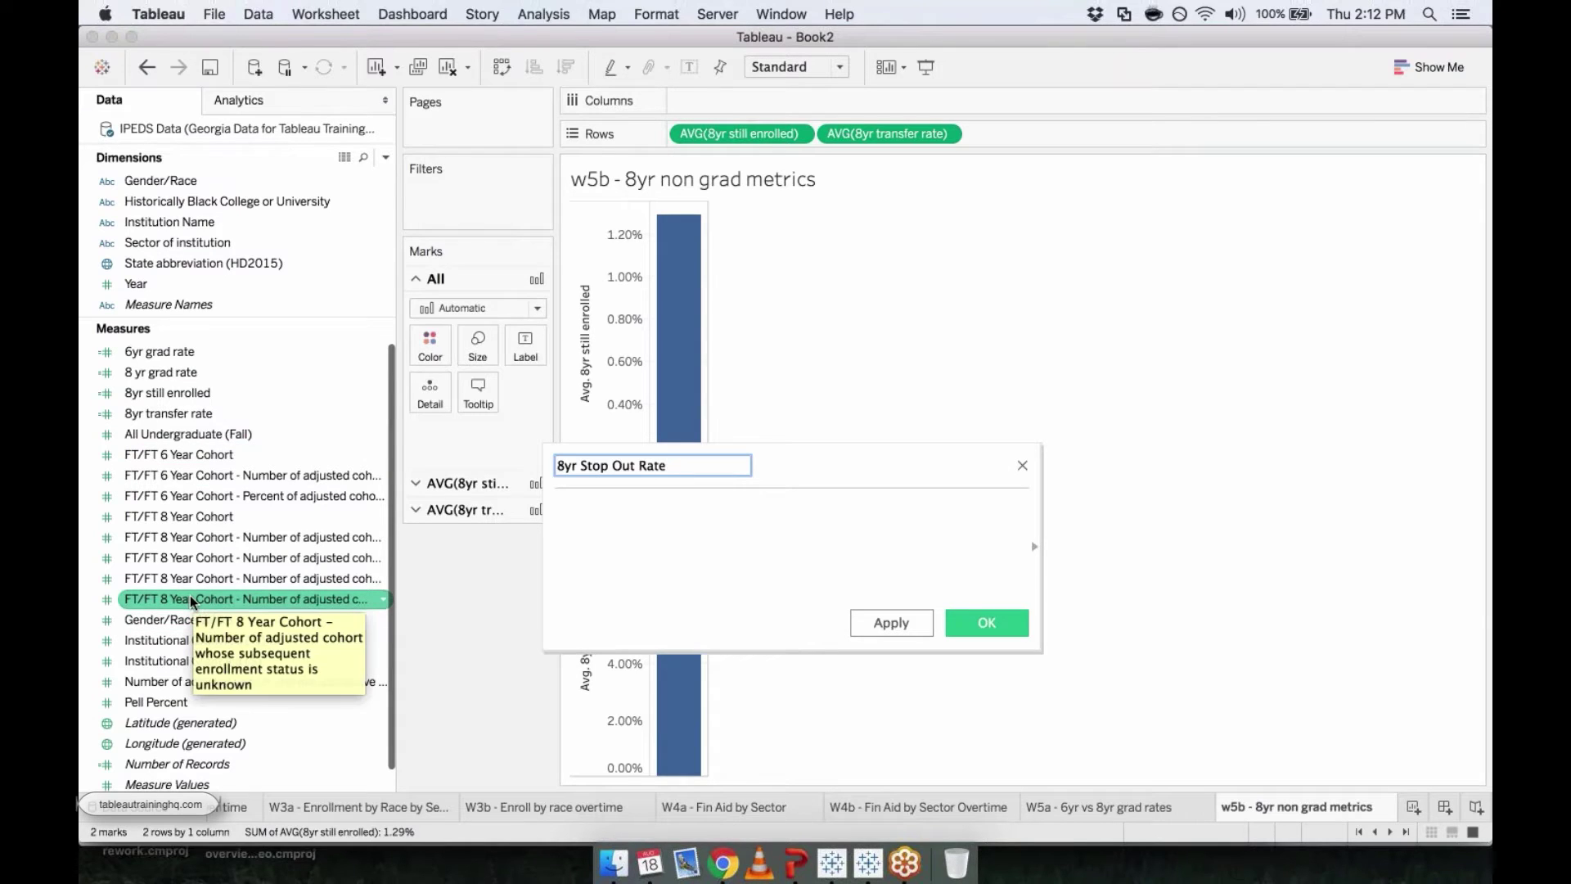
{"action": "left_click_drag", "start_coordinate": [191, 602], "coordinate": [622, 511]}
{"action": "type", "text": "/"}
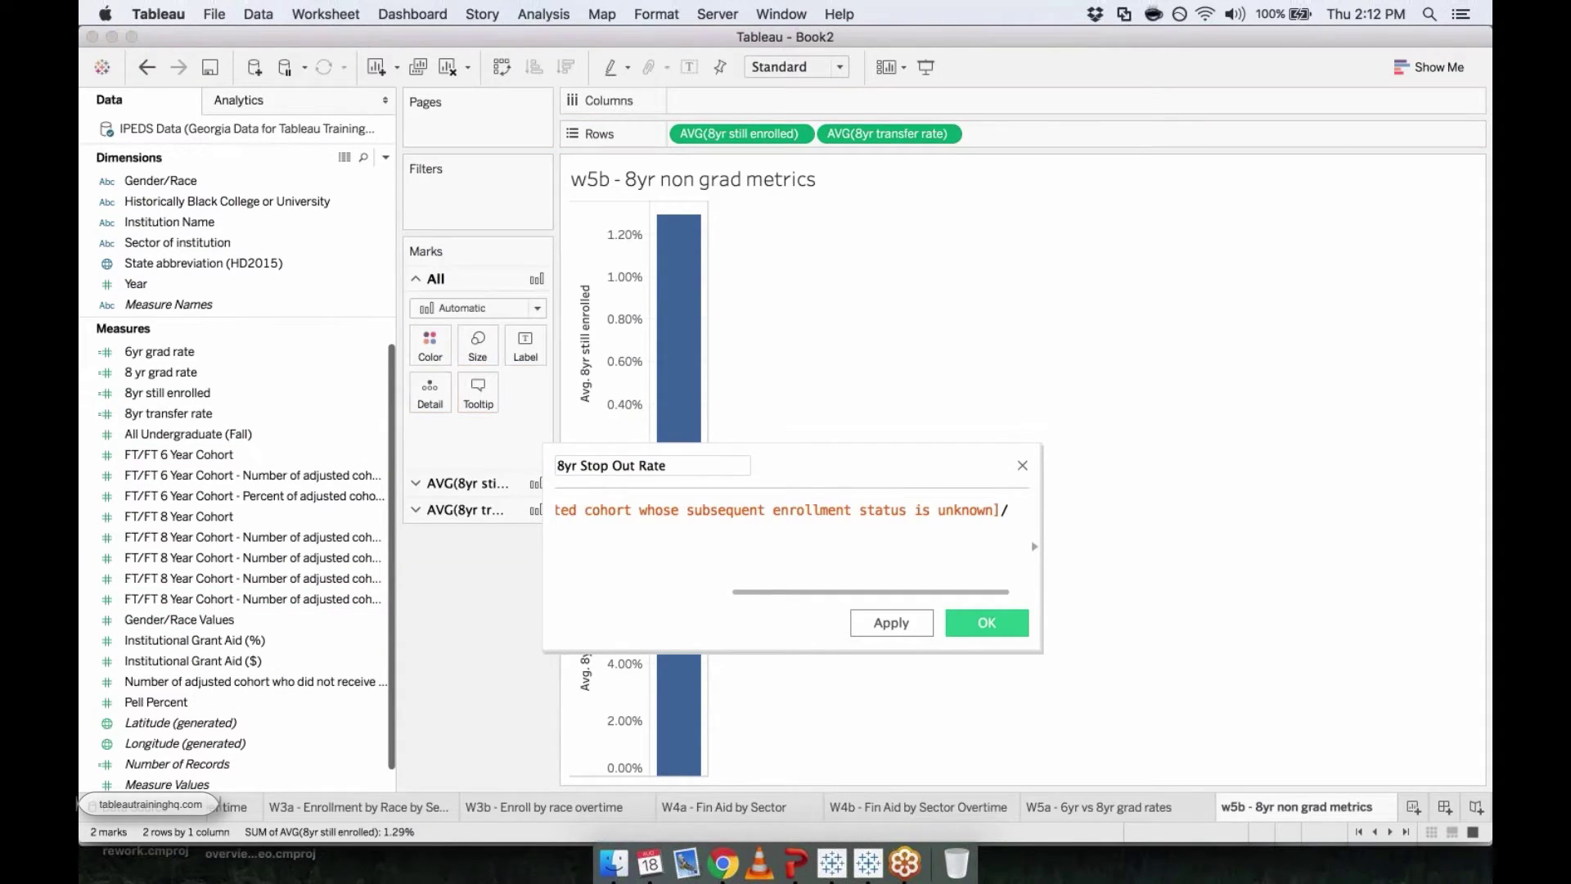
{"action": "left_click_drag", "start_coordinate": [180, 517], "coordinate": [957, 554]}
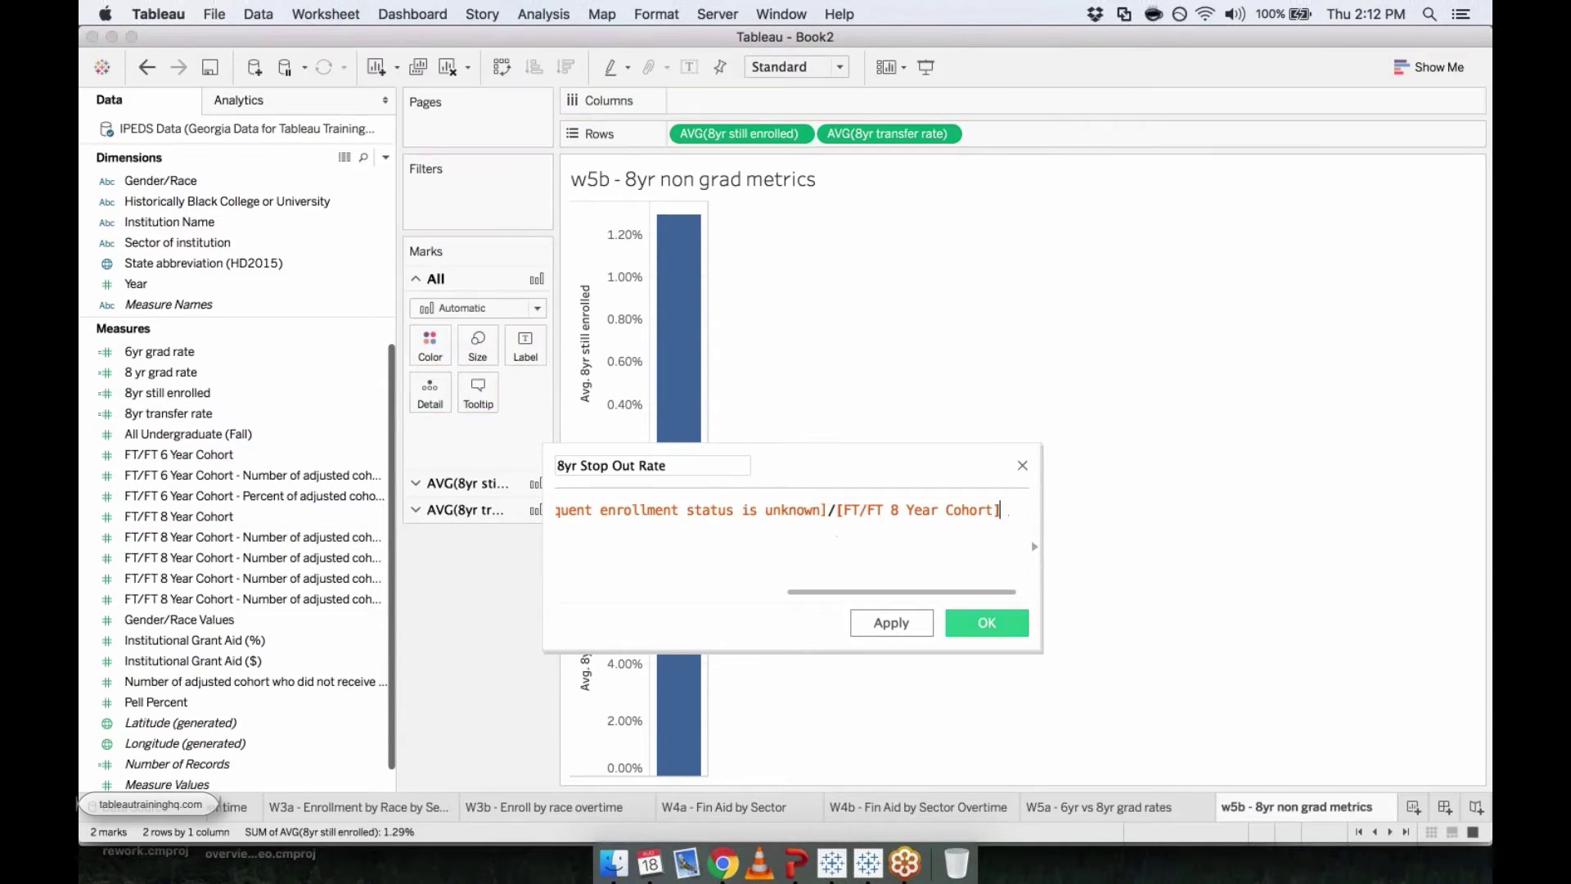
{"action": "left_click", "coordinate": [891, 622]}
{"action": "left_click", "coordinate": [985, 627]}
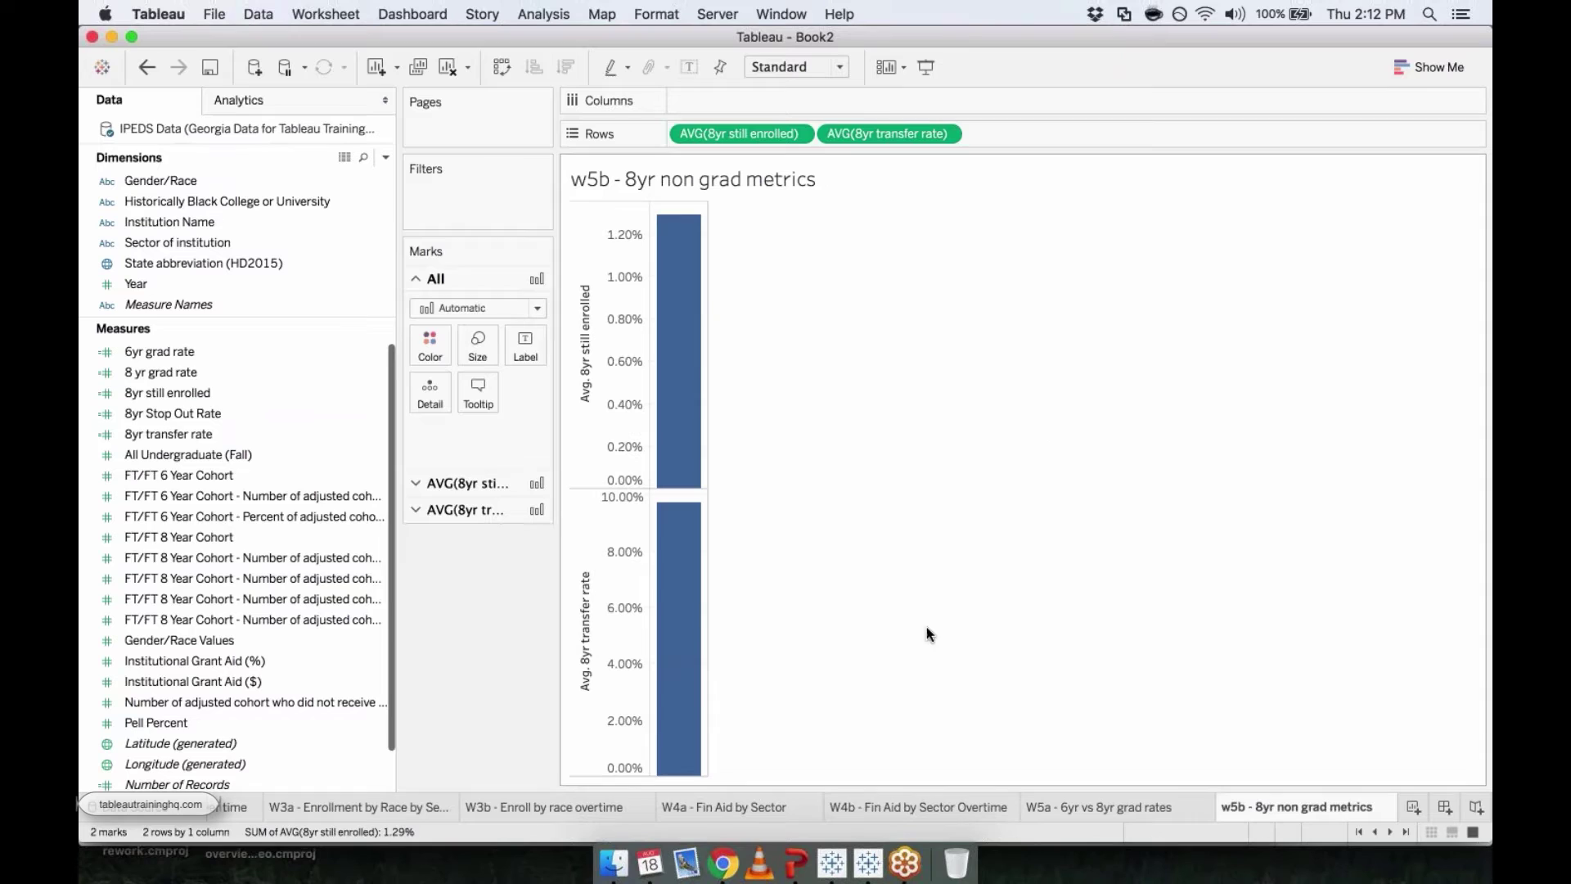
Set the default number format of the 8yr Stop Out Rate measure to Percentage
{"action": "right_click", "coordinate": [167, 415]}
{"action": "mouse_move", "coordinate": [246, 352]}
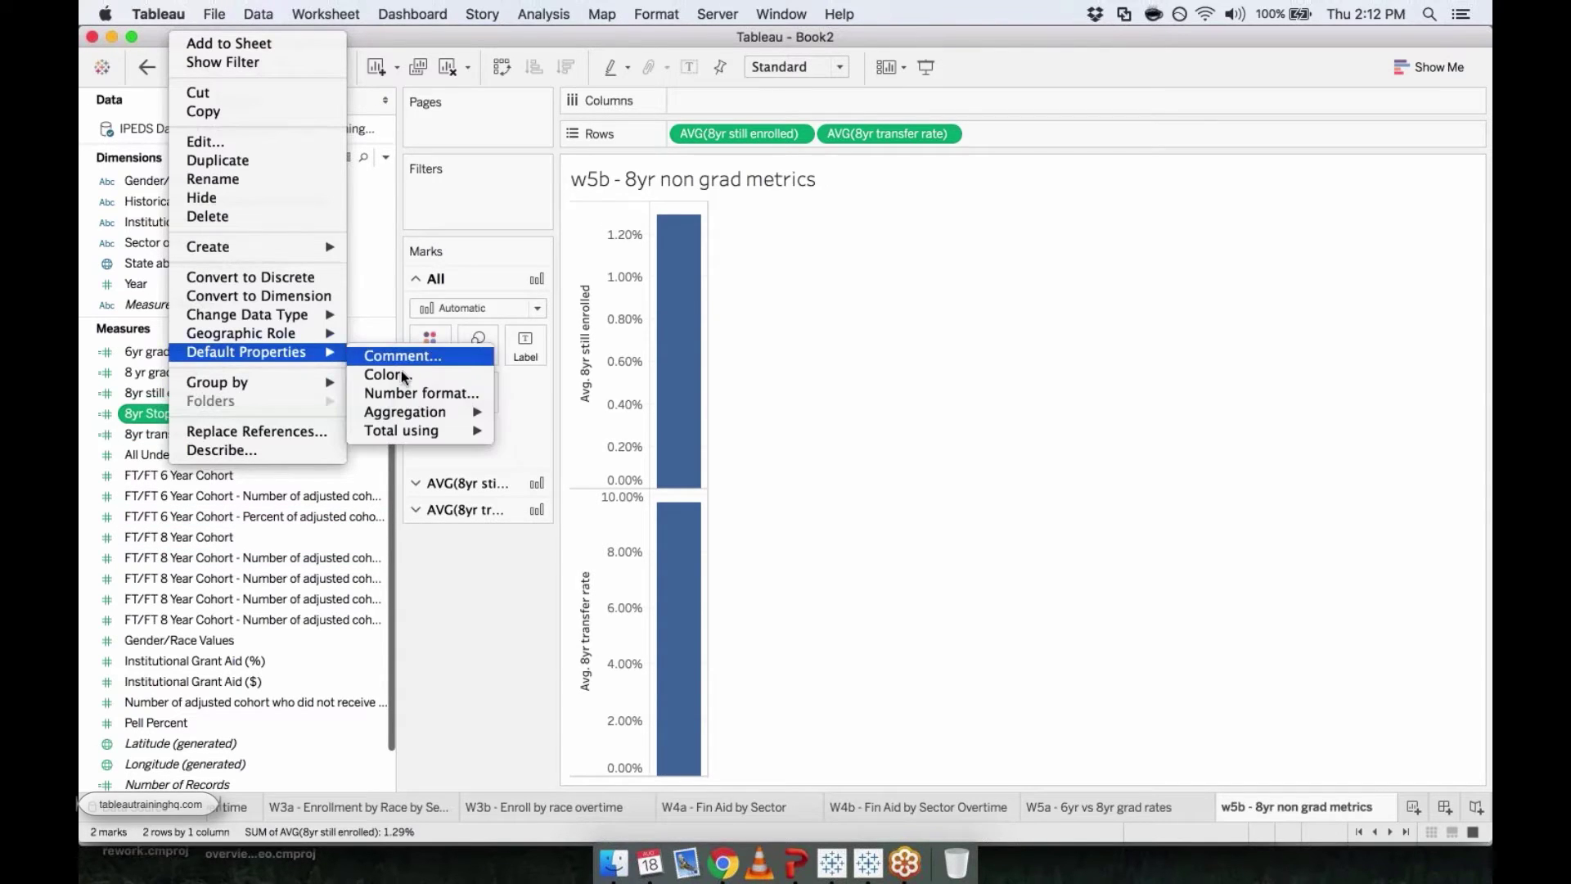
{"action": "left_click", "coordinate": [408, 393]}
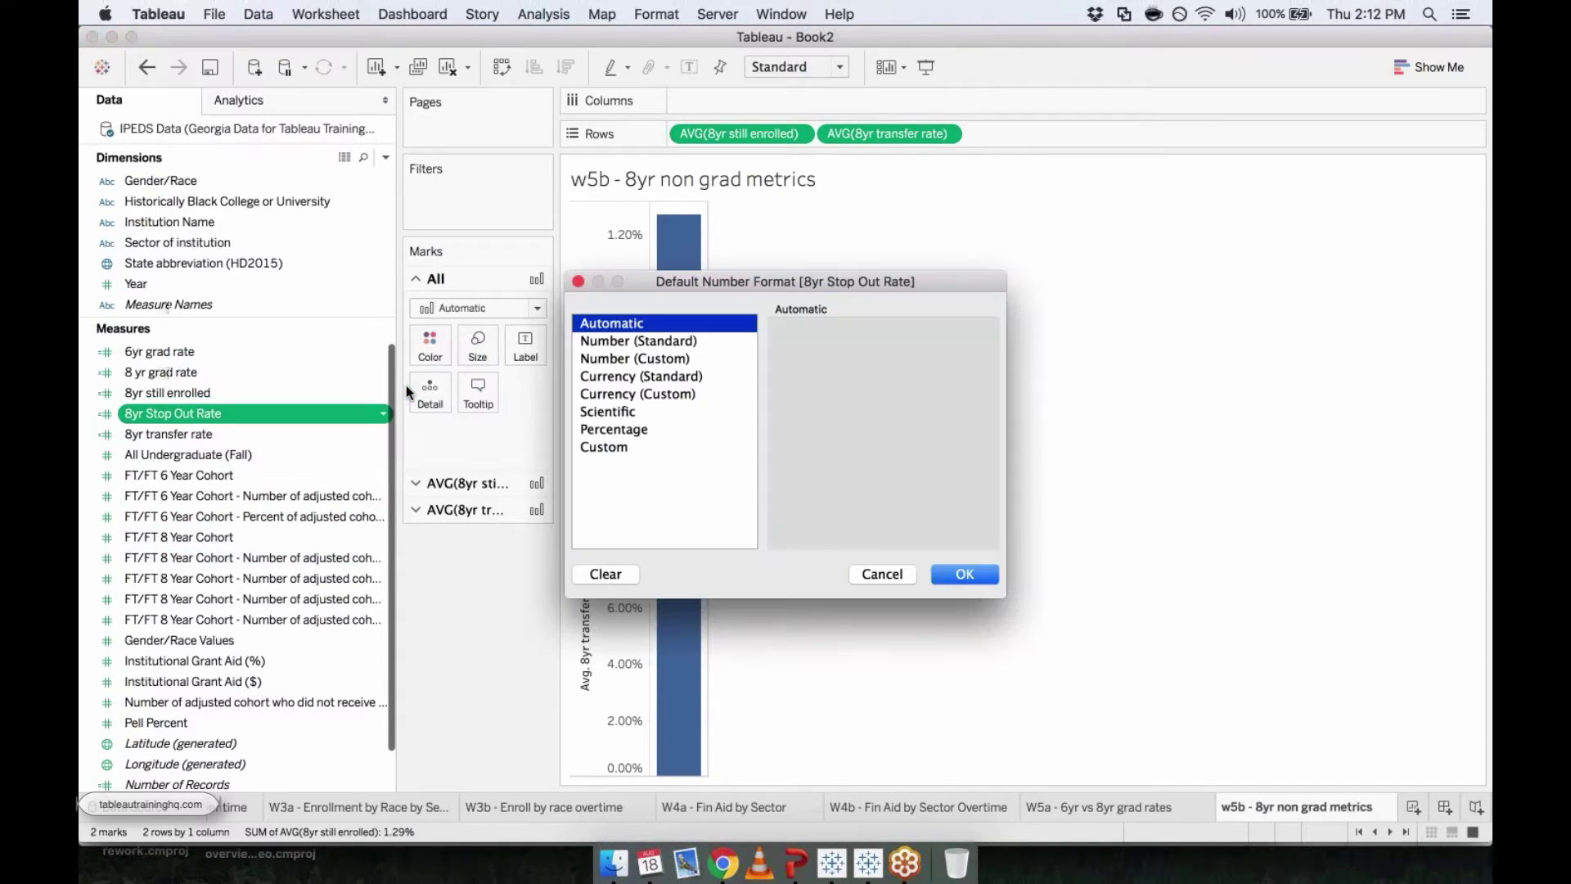
{"action": "left_click", "coordinate": [652, 429]}
{"action": "left_click", "coordinate": [973, 582]}
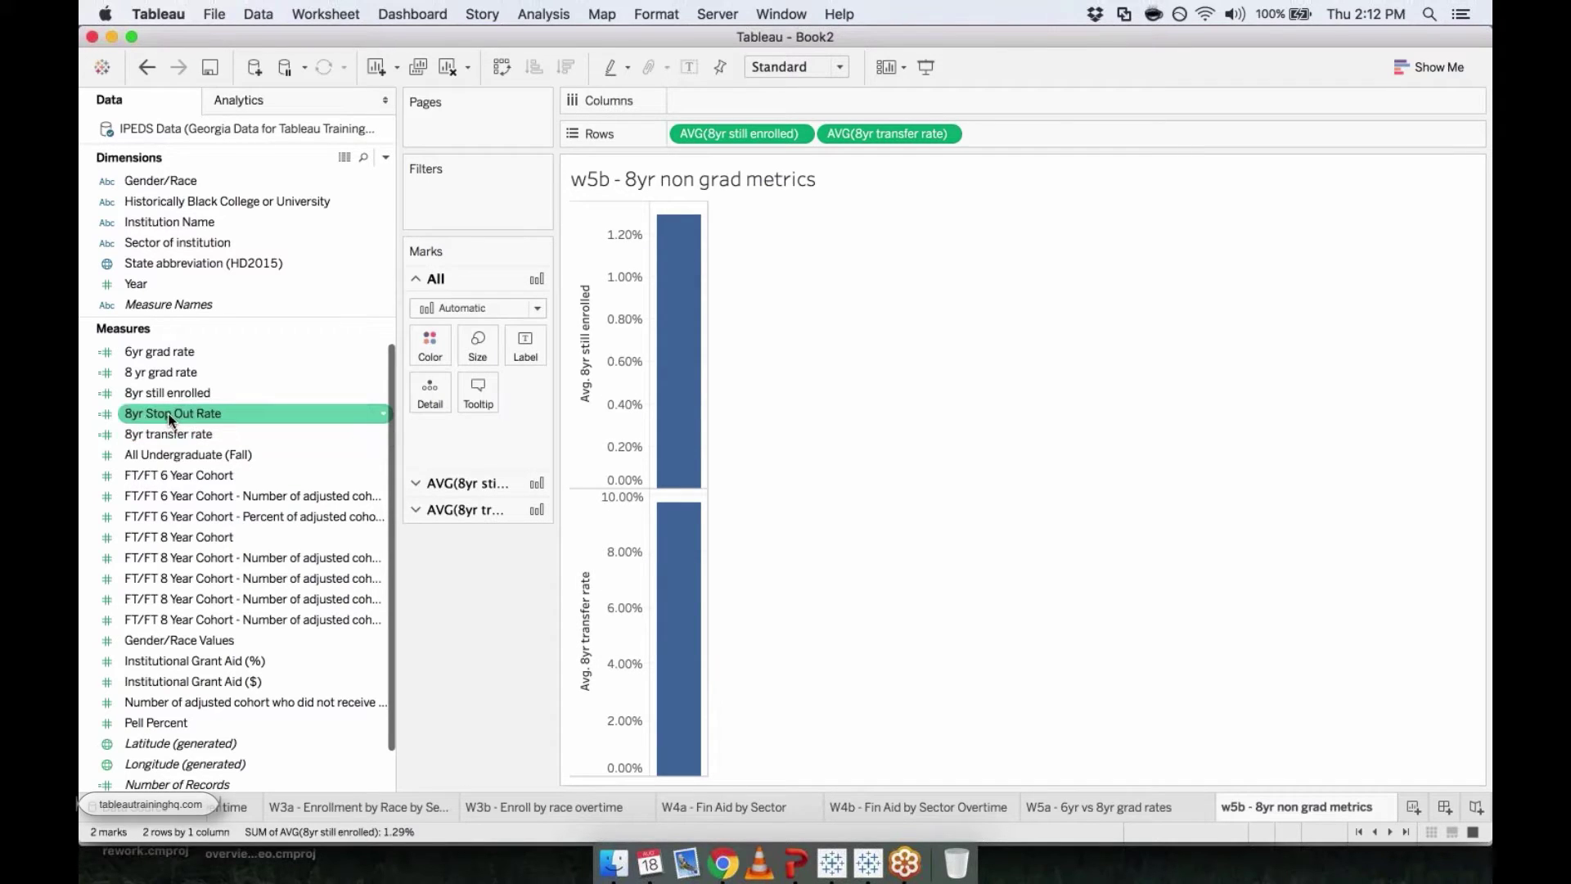
Place 8yr Stop Out Rate in the rows after the transfer rate and aggregate it as an average
{"action": "left_click_drag", "start_coordinate": [171, 419], "coordinate": [958, 135]}
{"action": "right_click", "coordinate": [1012, 136]}
{"action": "mouse_move", "coordinate": [1088, 316]}
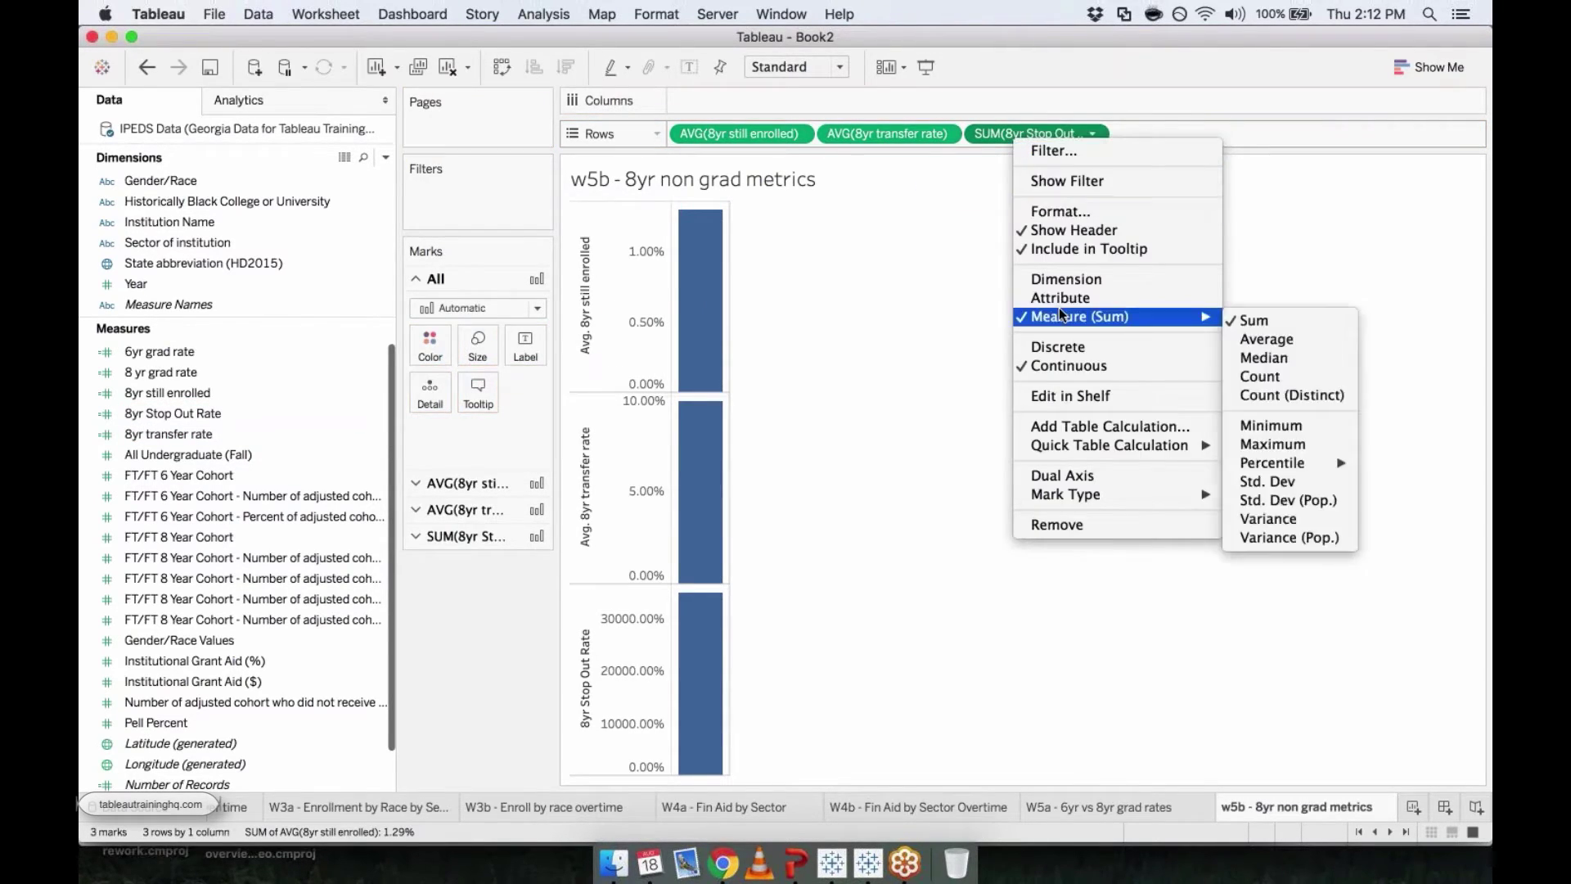
{"action": "left_click", "coordinate": [1261, 344]}
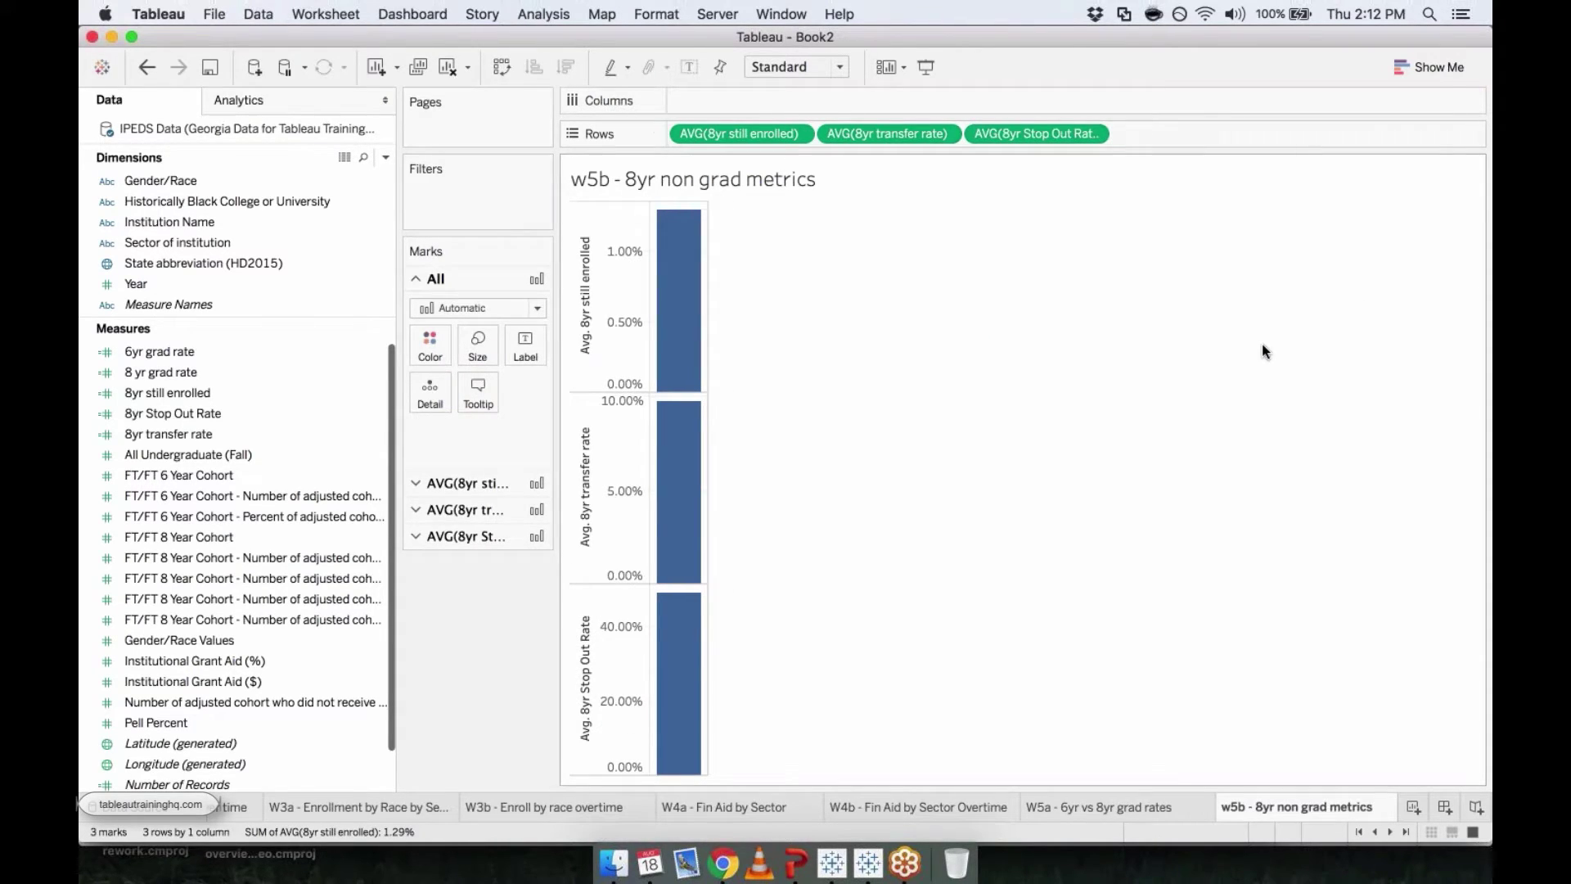
{"action": "mouse_move", "coordinate": [679, 668]}
{"action": "mouse_move", "coordinate": [685, 629]}
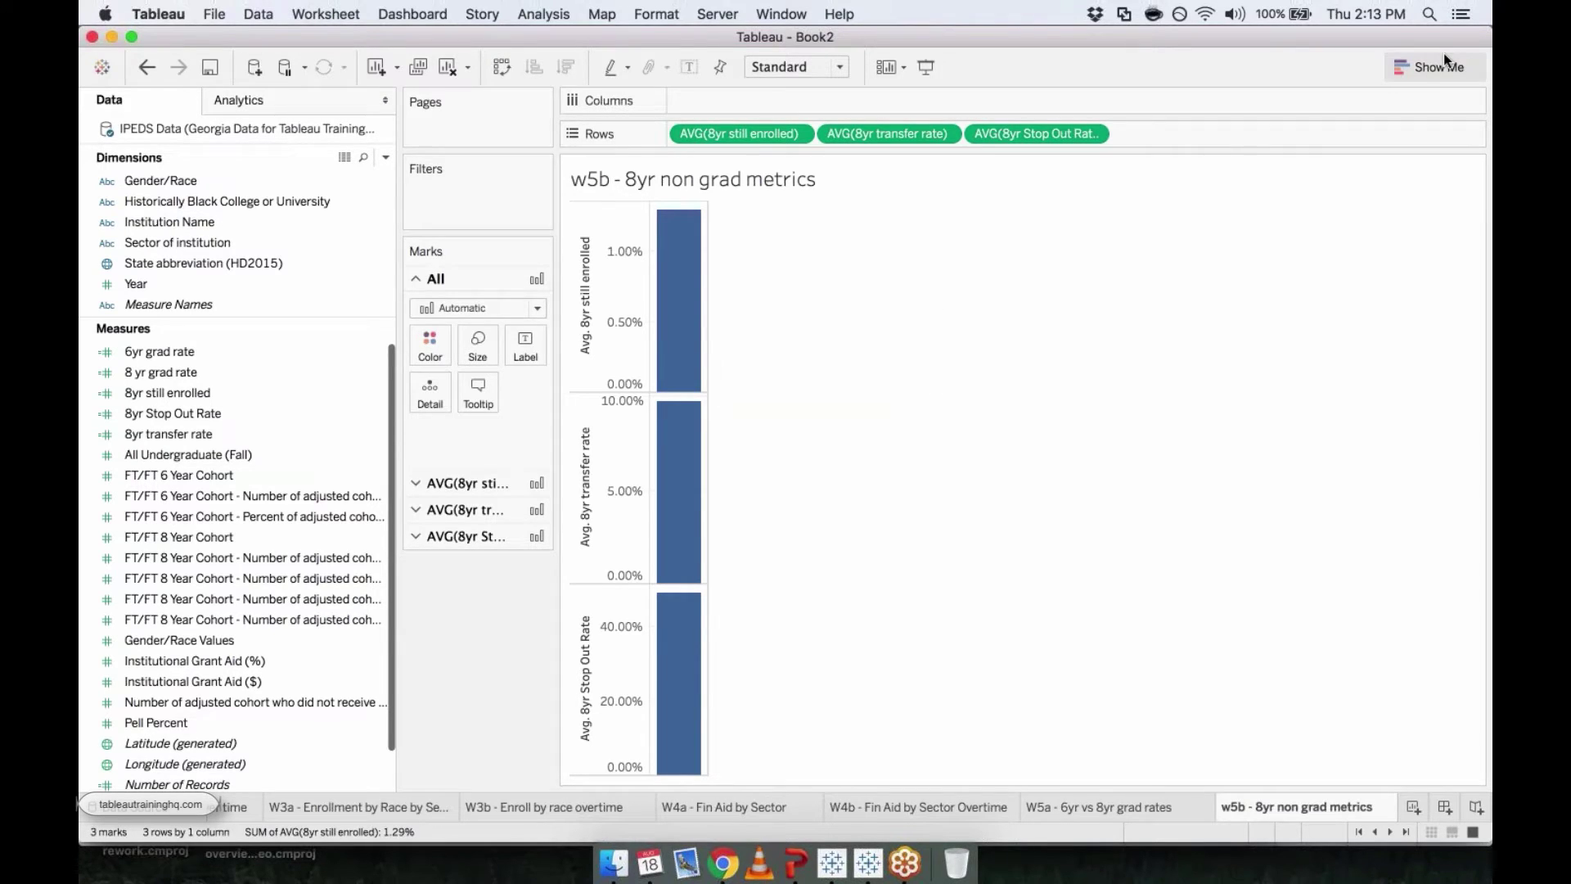
Break the three 8-year non-graduation metrics down by Sector of institution in the columns and inspect the bars' values
{"action": "double_click", "coordinate": [135, 243]}
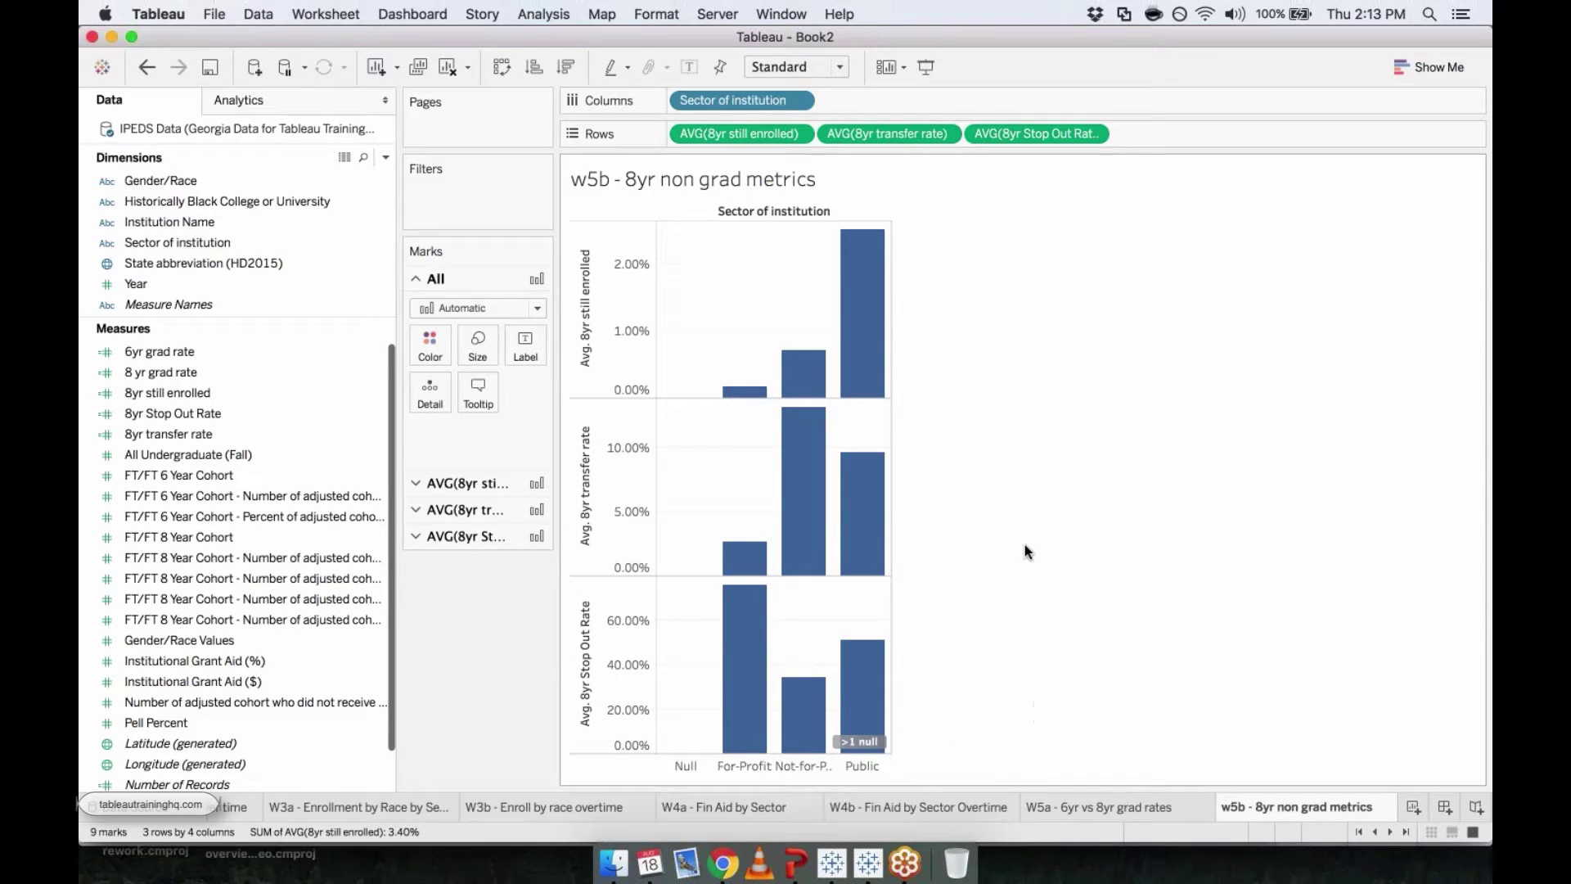
{"action": "mouse_move", "coordinate": [745, 703]}
{"action": "mouse_move", "coordinate": [808, 536]}
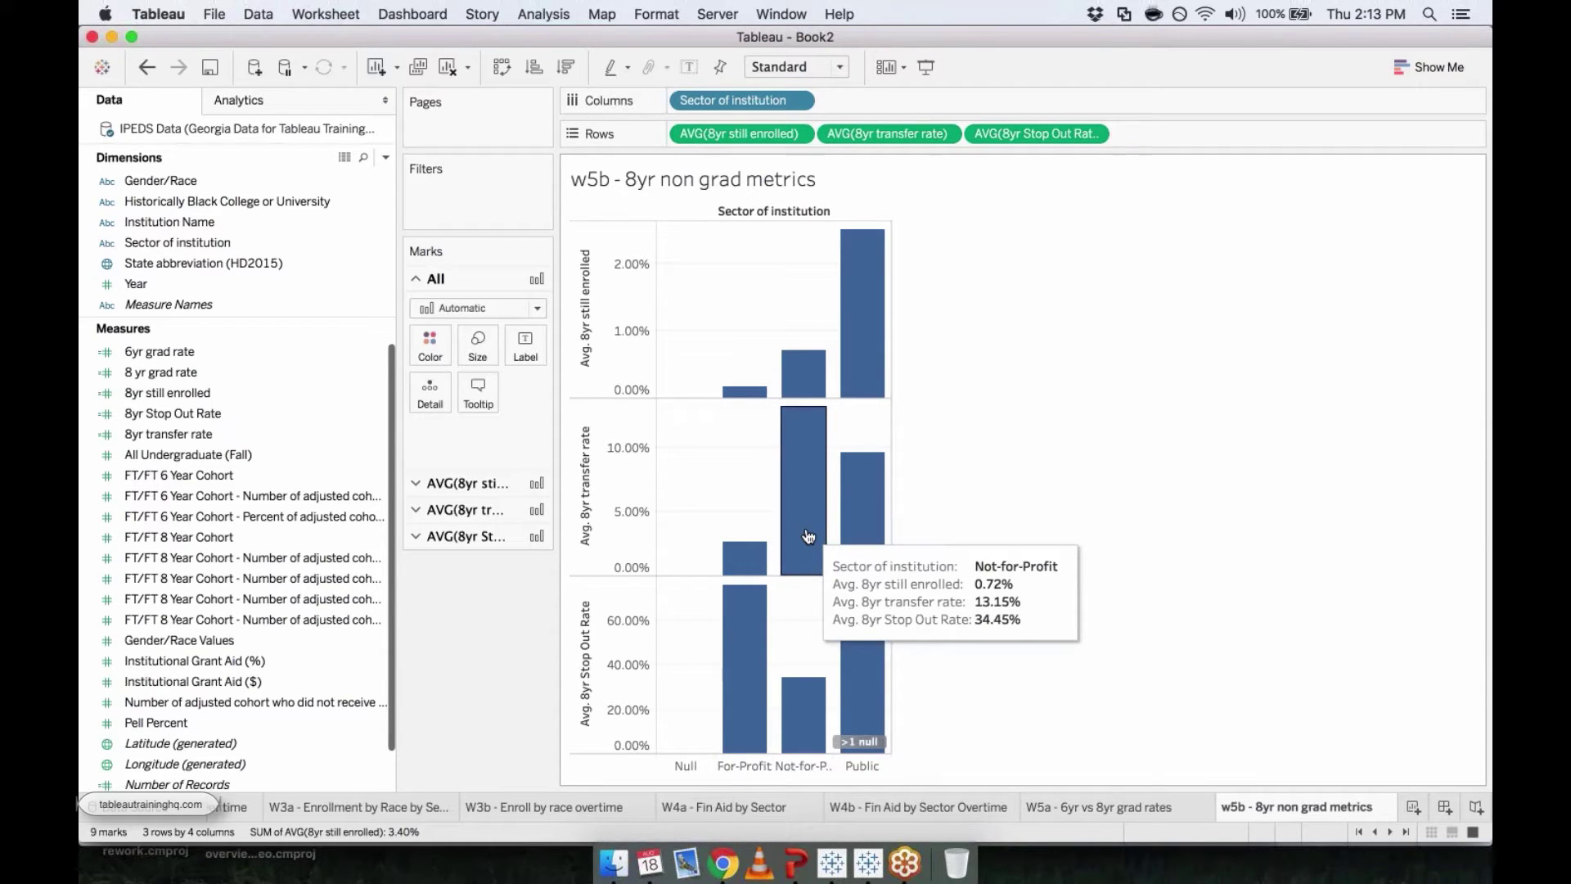
{"action": "mouse_move", "coordinate": [886, 331]}
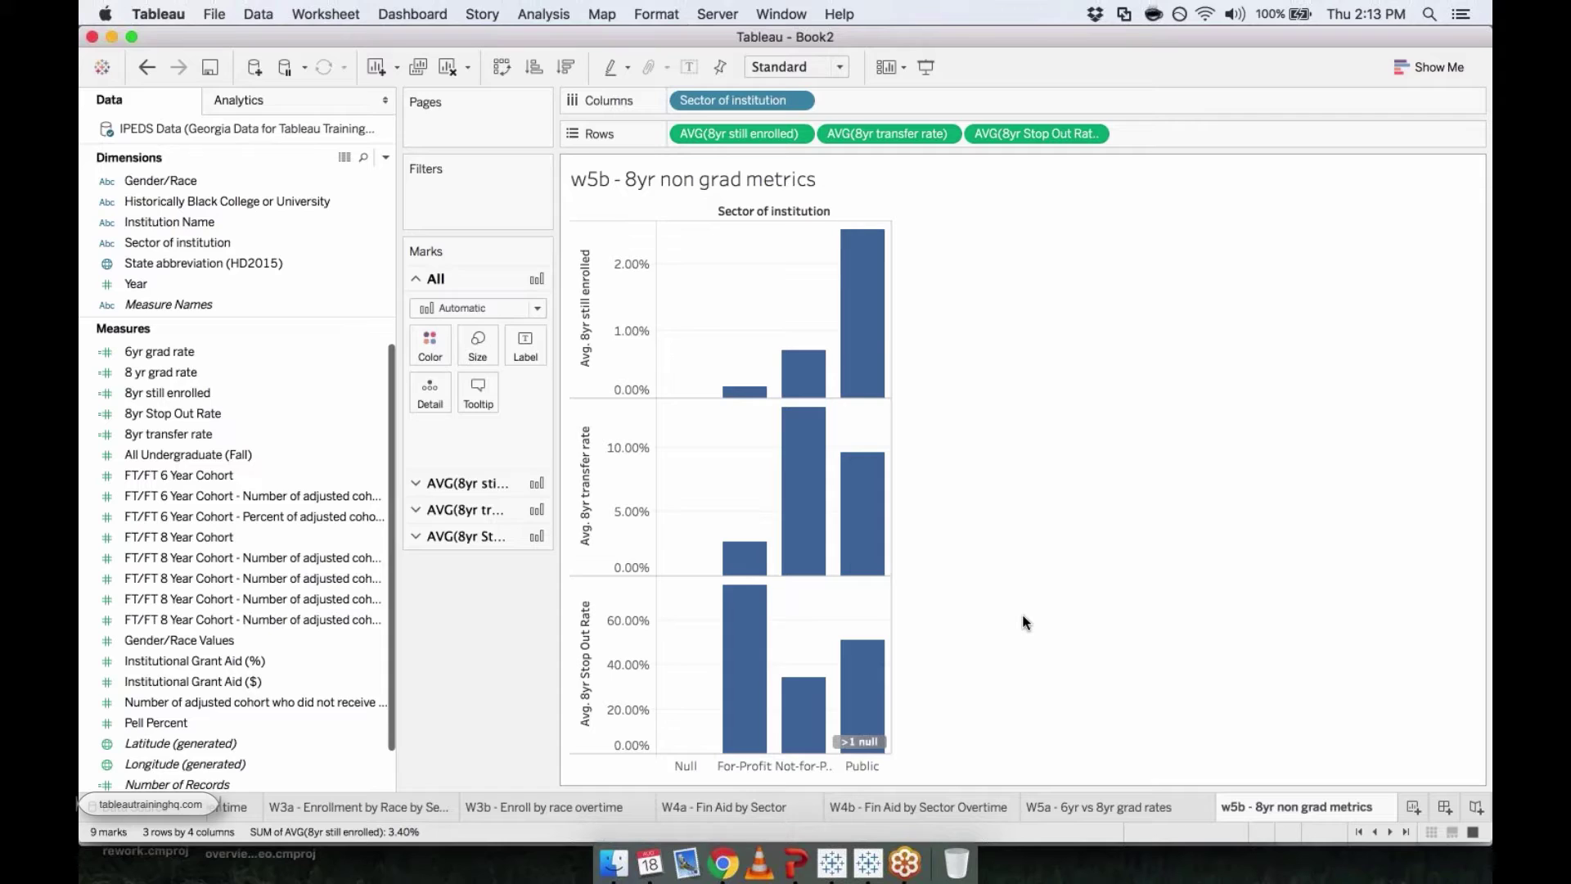
Start a new worksheet with 8 yr grad rate in the rows, aggregated as an average
{"action": "left_click", "coordinate": [1412, 805]}
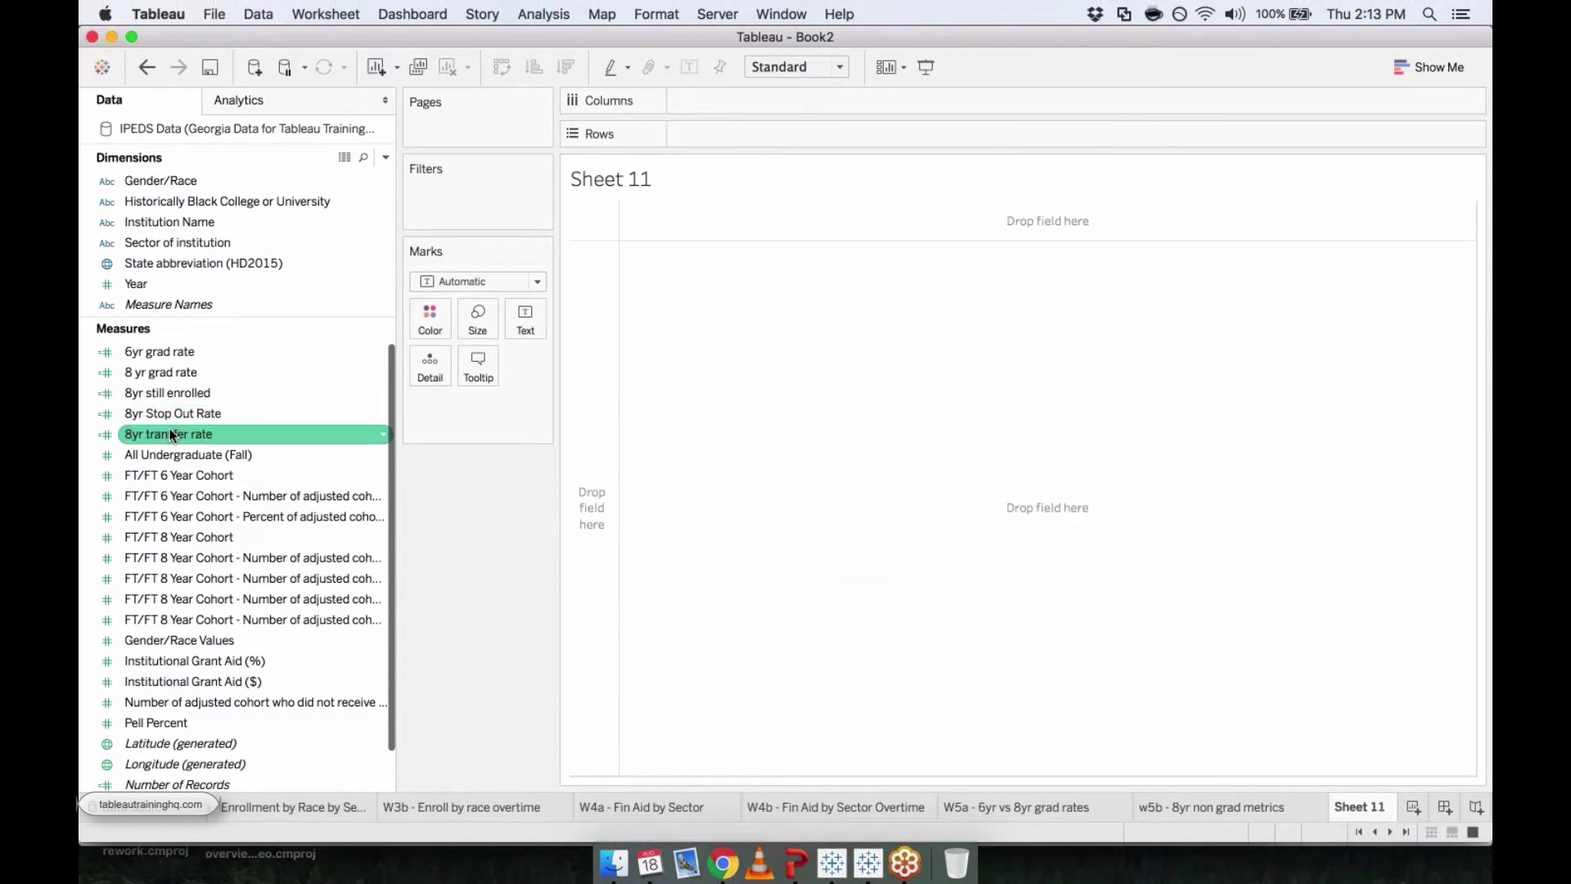
{"action": "double_click", "coordinate": [165, 374]}
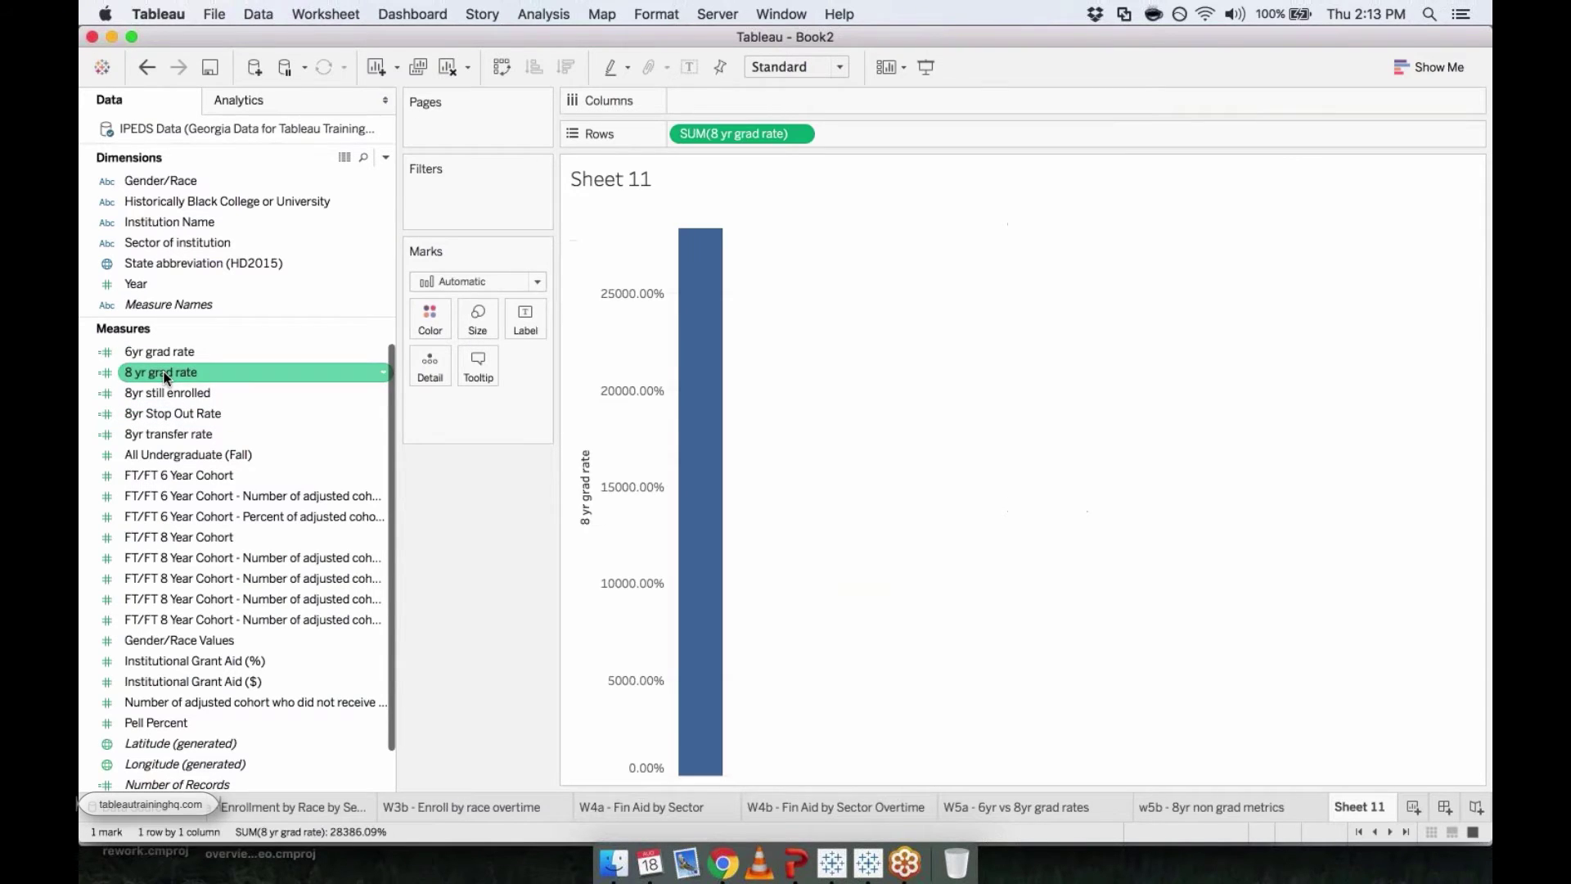
{"action": "right_click", "coordinate": [700, 129]}
{"action": "mouse_move", "coordinate": [740, 311]}
{"action": "left_click", "coordinate": [936, 330]}
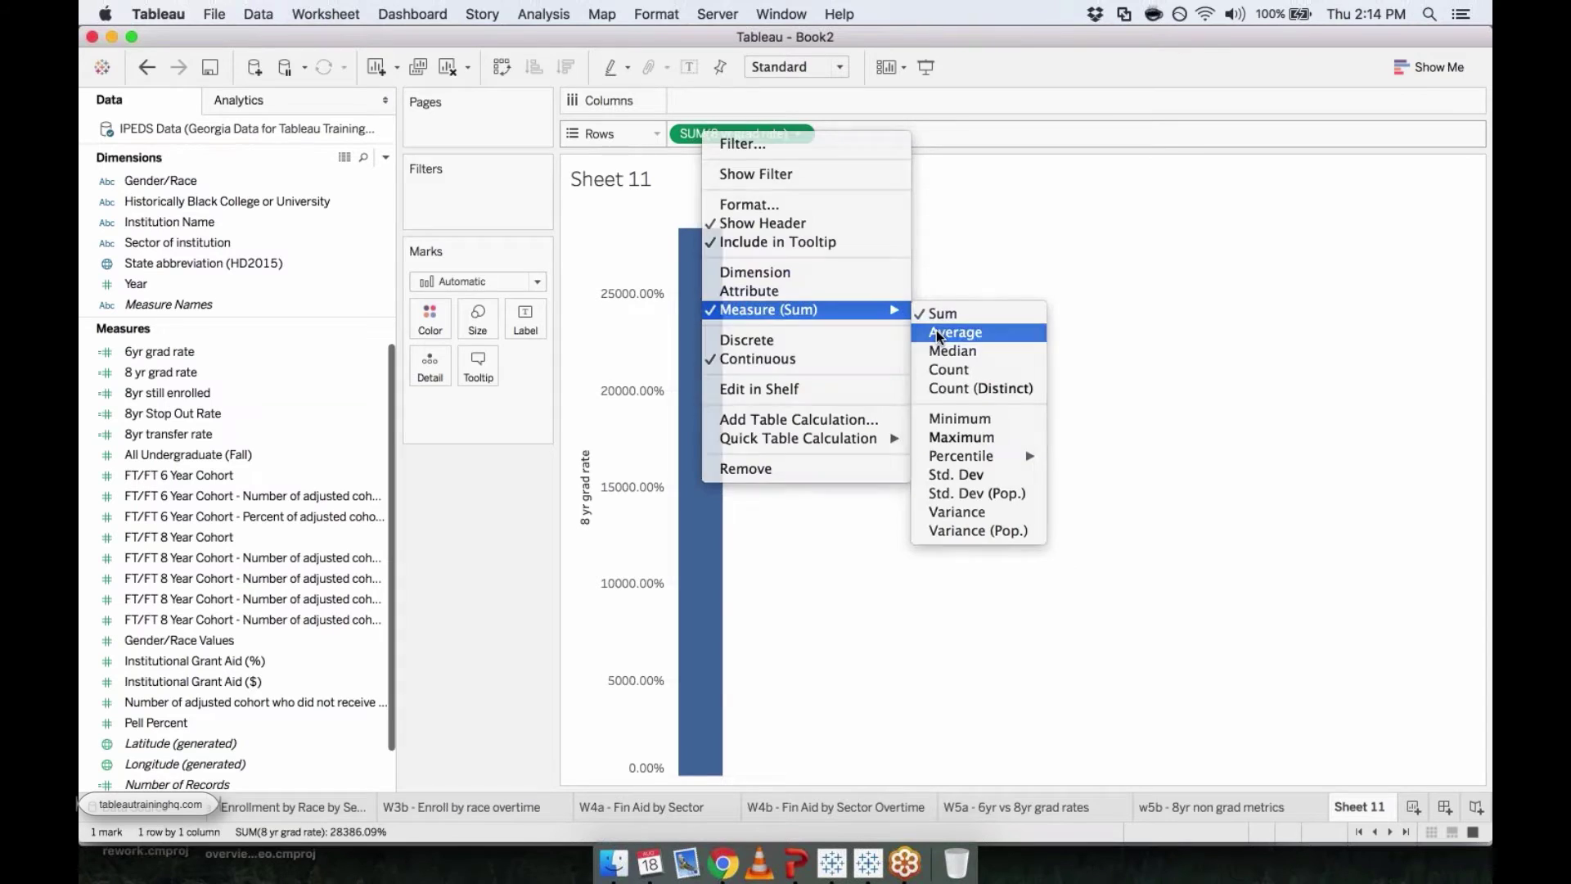
Add Institution Name to the columns and look through the graduation rate bars of all institutions
{"action": "double_click", "coordinate": [181, 222]}
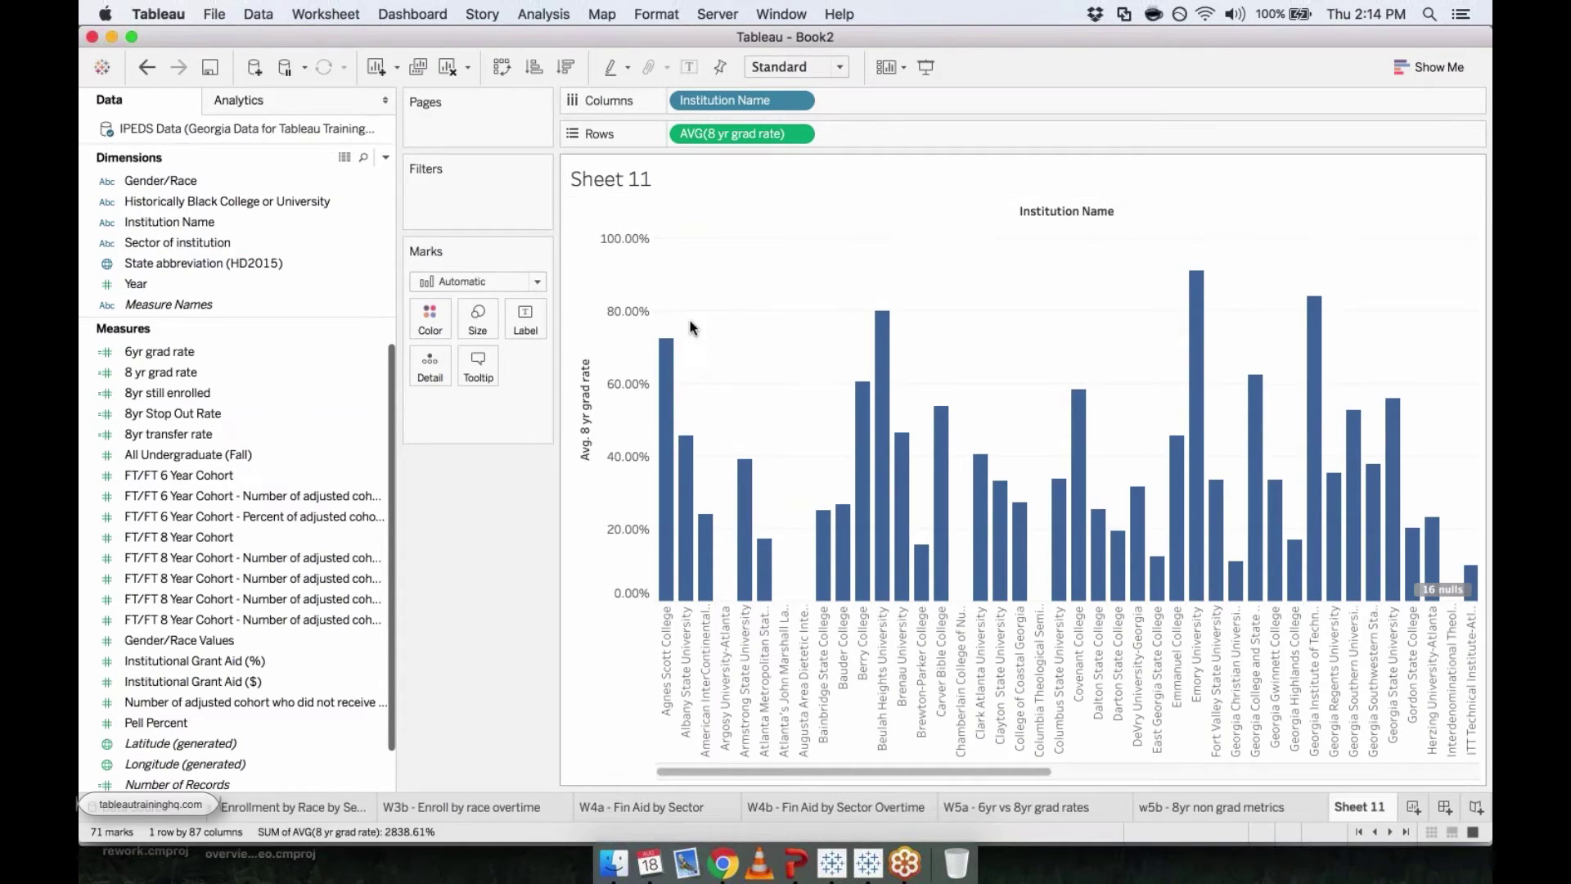
{"action": "mouse_move", "coordinate": [675, 450]}
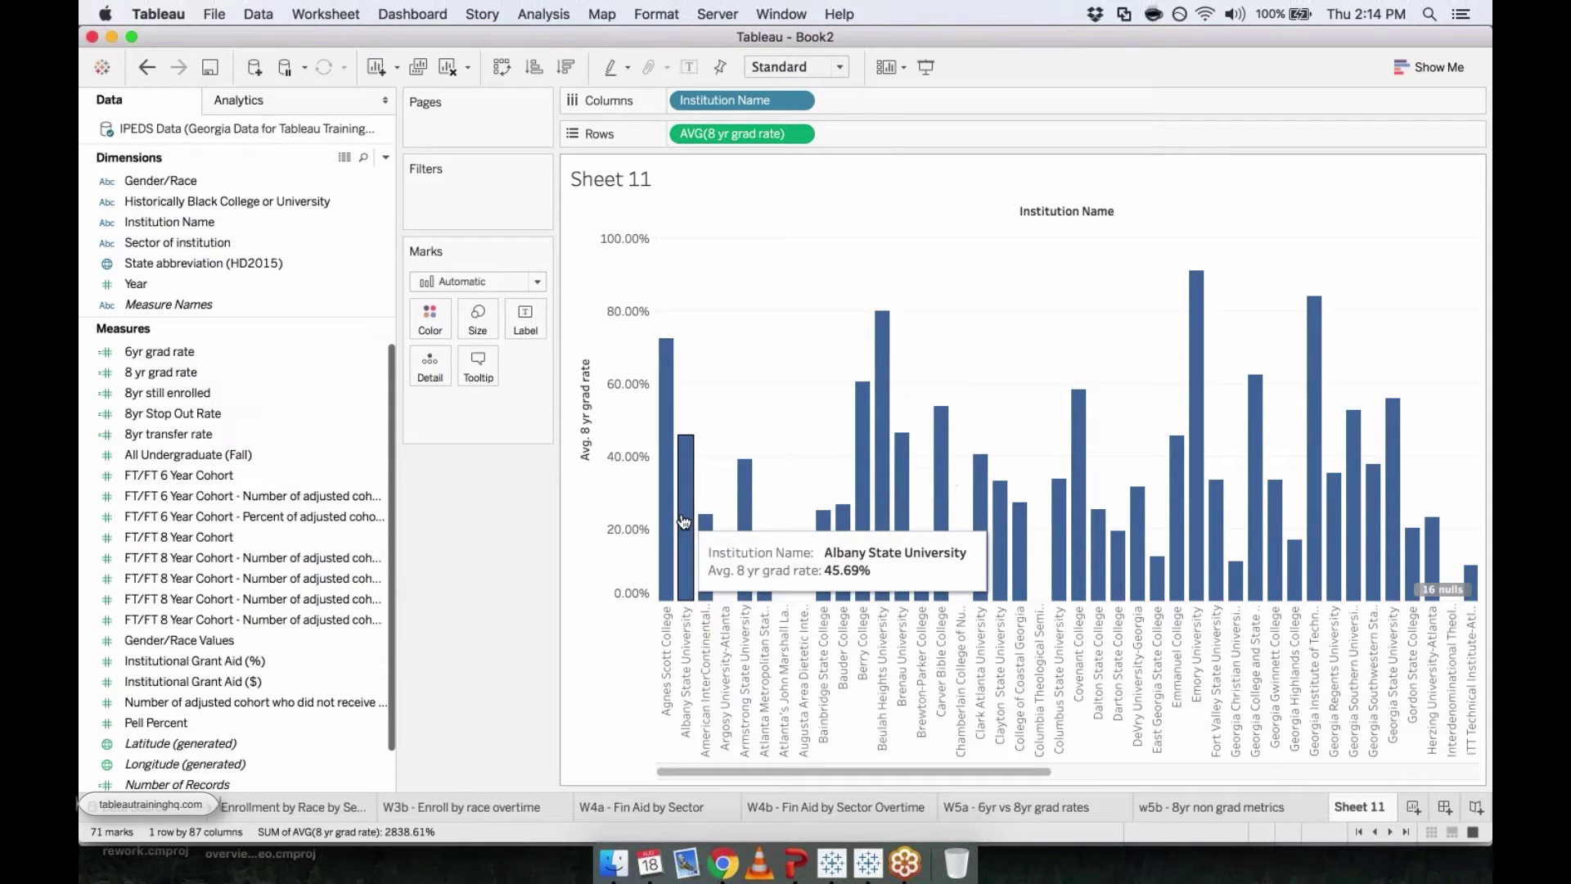
{"action": "scroll", "coordinate": [684, 521], "scroll_direction": "right", "scroll_amount": 2}
{"action": "scroll", "coordinate": [684, 522], "scroll_direction": "right", "scroll_amount": 5}
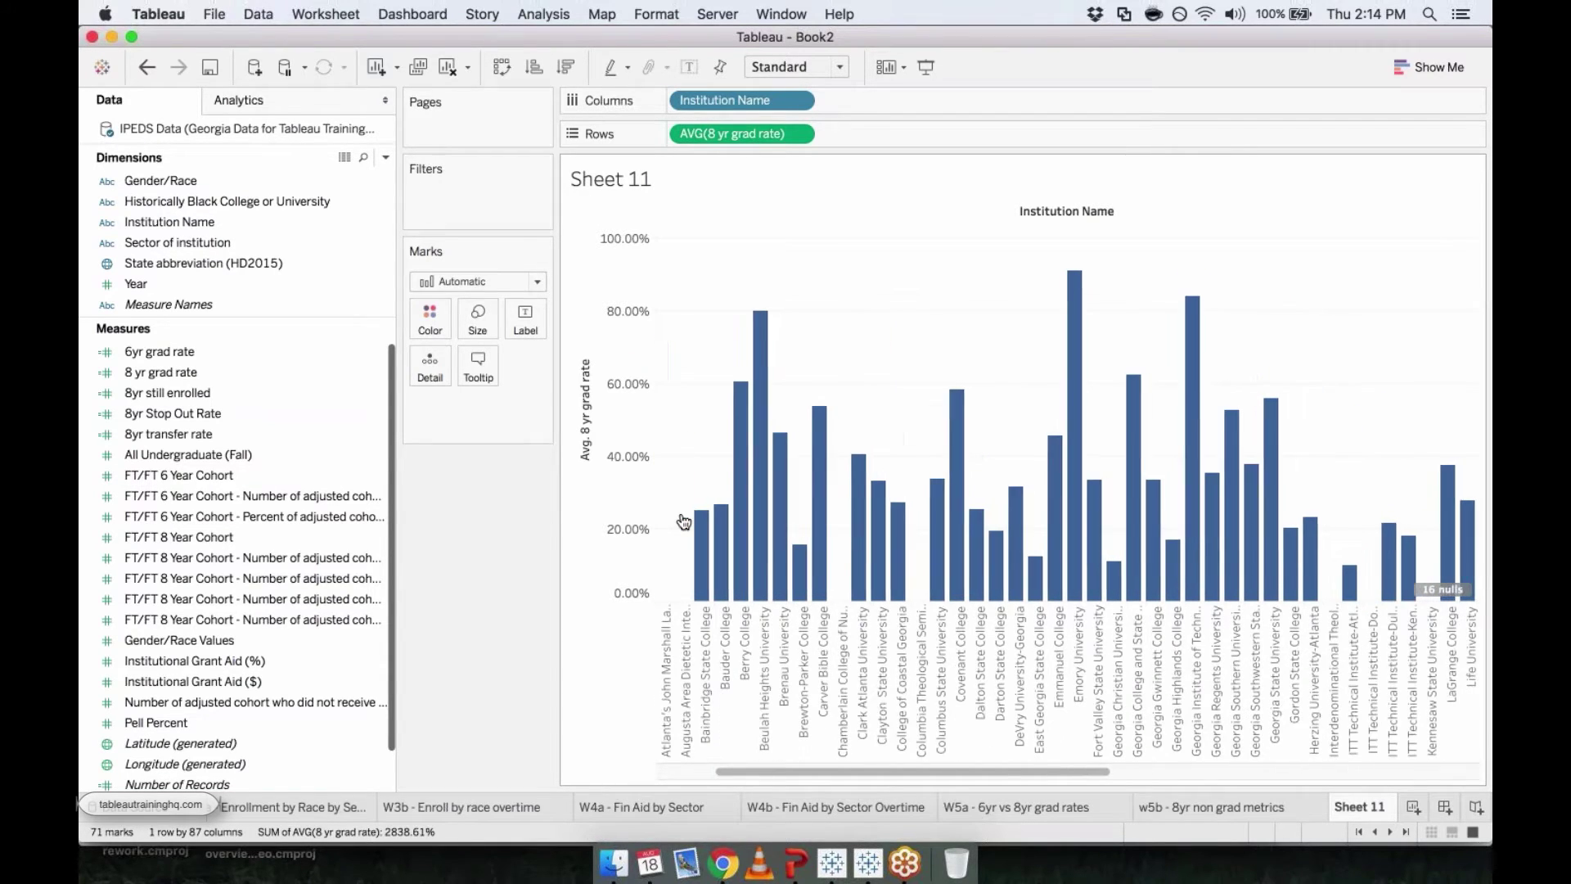
{"action": "scroll", "coordinate": [683, 522], "scroll_direction": "right", "scroll_amount": 10}
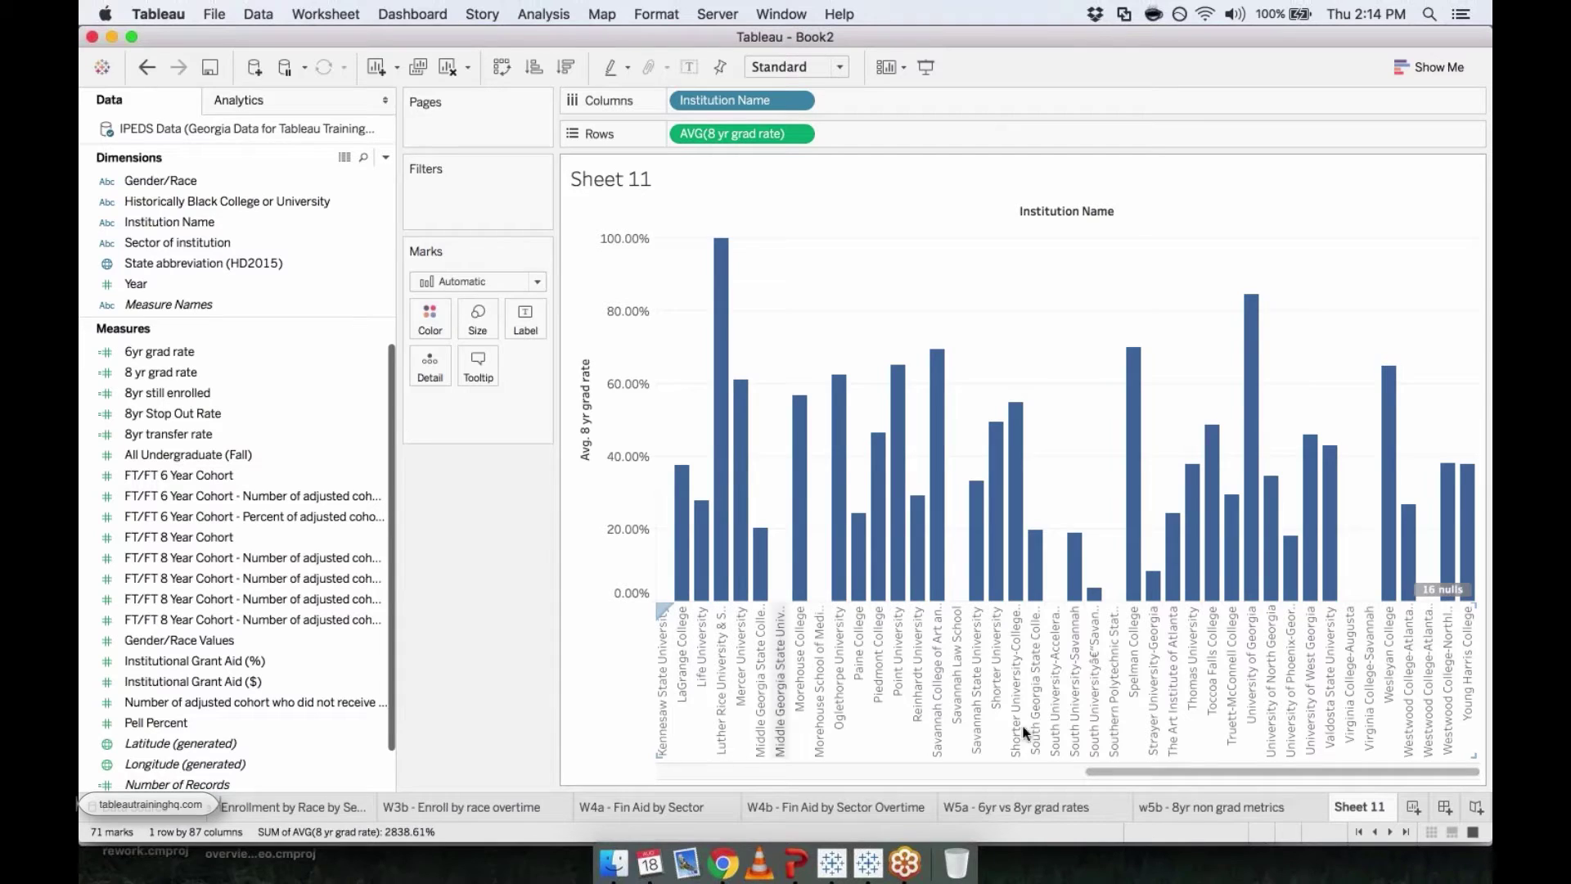
{"action": "scroll", "coordinate": [1321, 727], "scroll_direction": "left", "scroll_amount": 15}
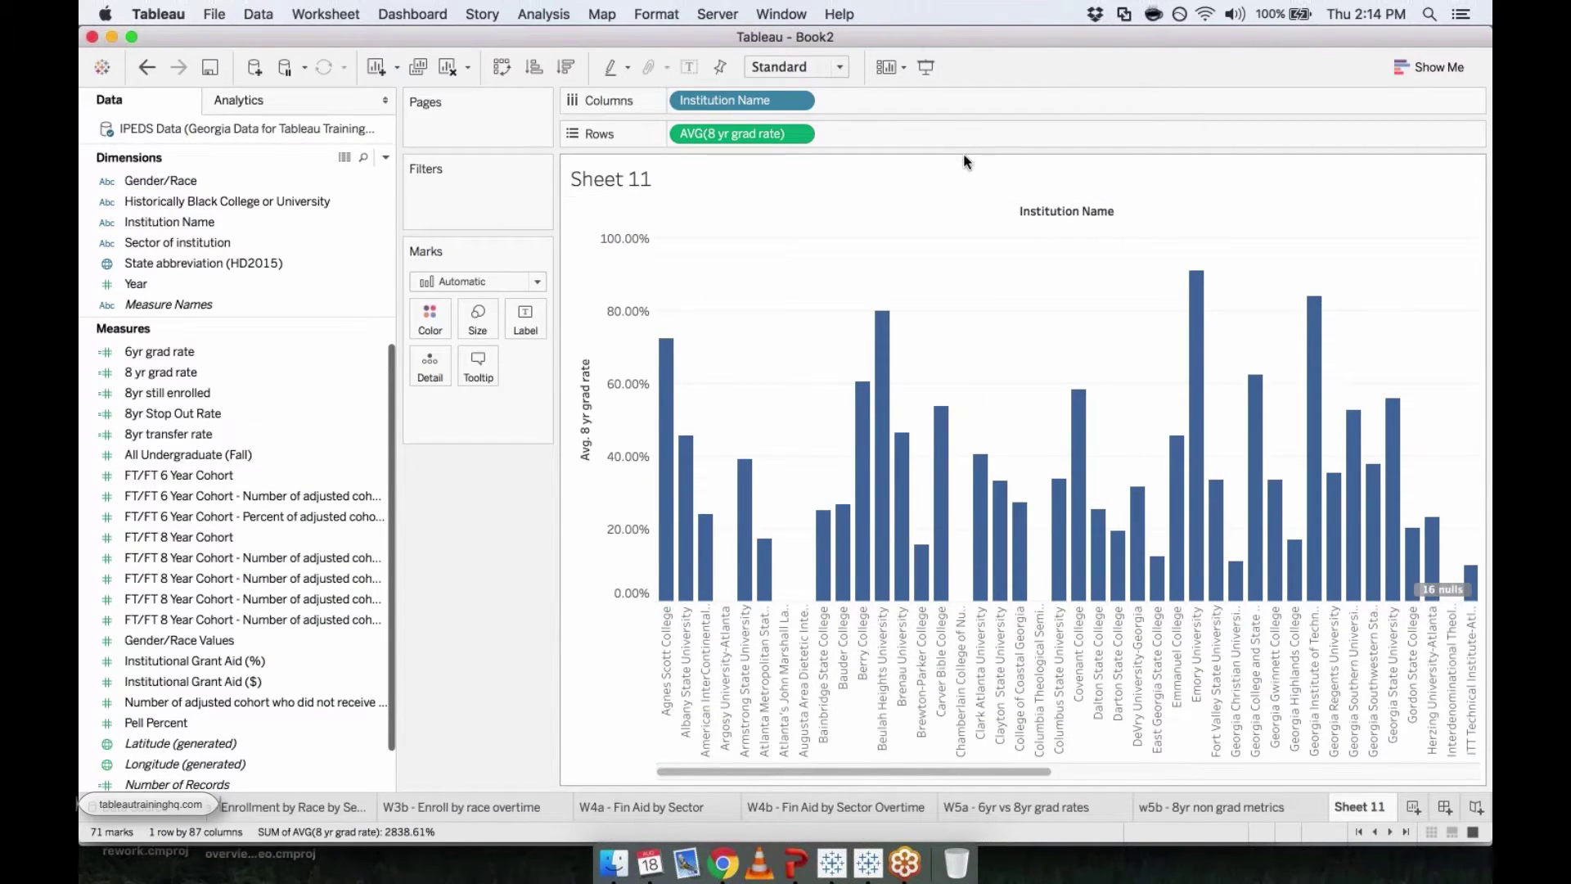
Sort Institution Name in descending order by the average of the 8 yr grad rate field
{"action": "left_click", "coordinate": [713, 102]}
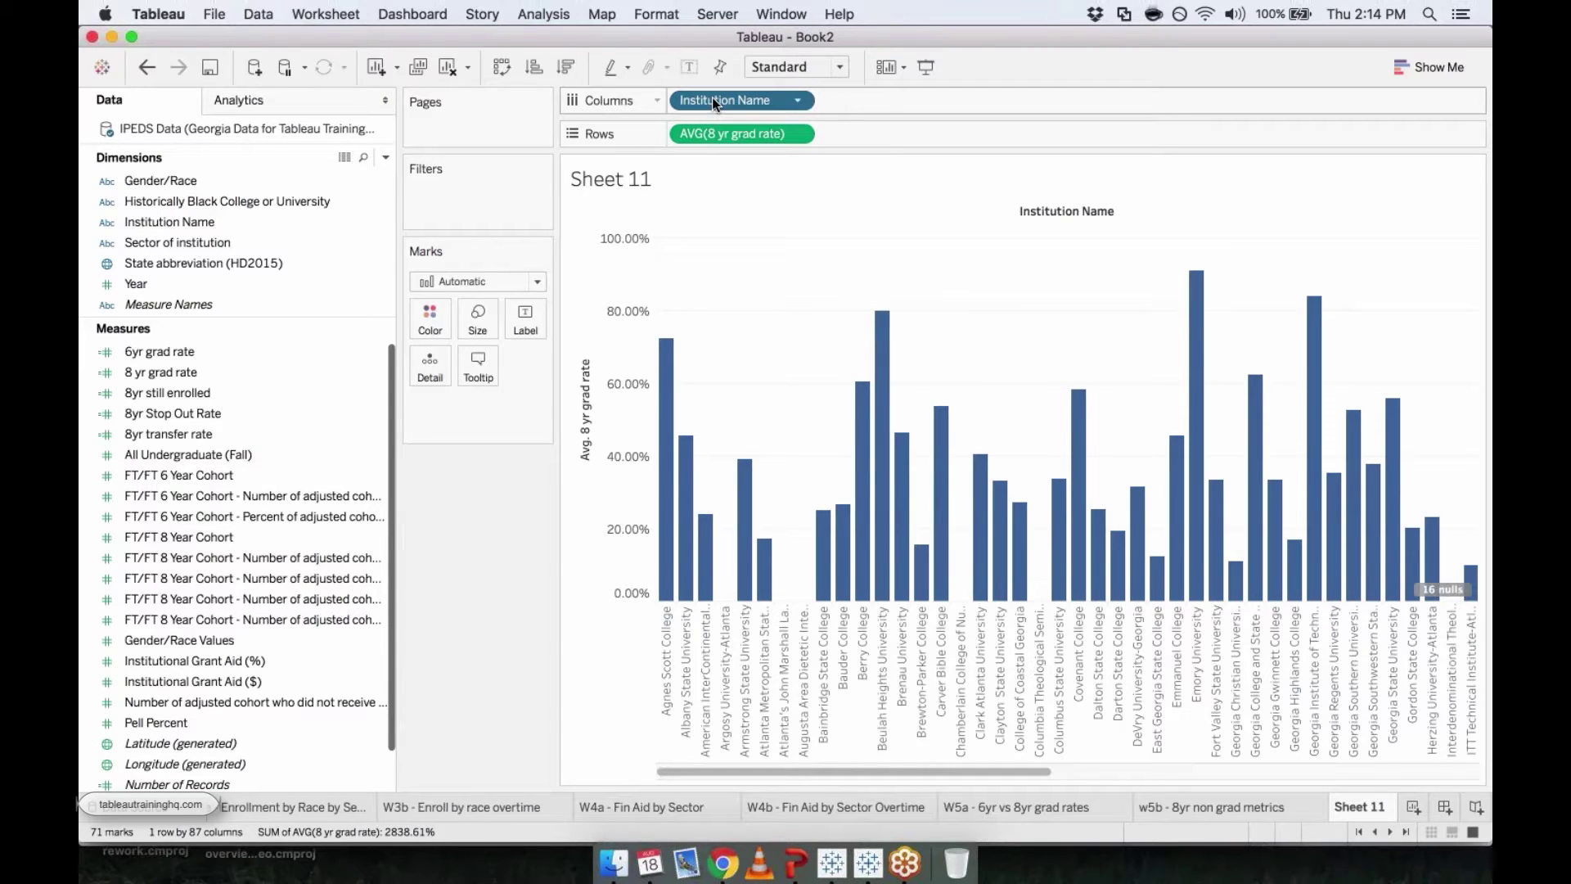
{"action": "right_click", "coordinate": [713, 102]}
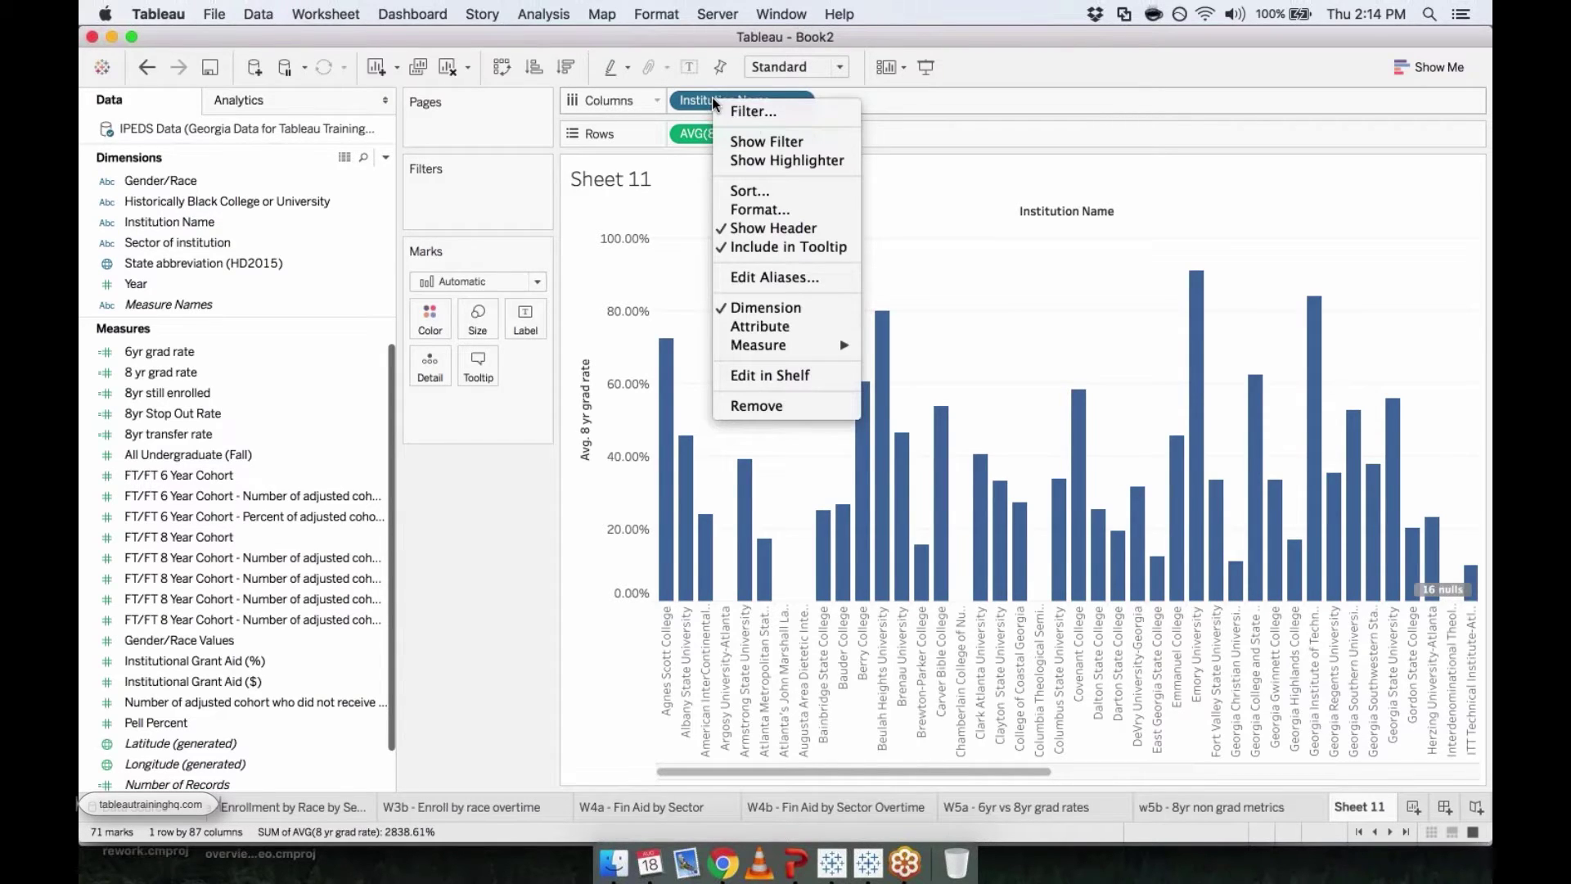
{"action": "left_click", "coordinate": [759, 191]}
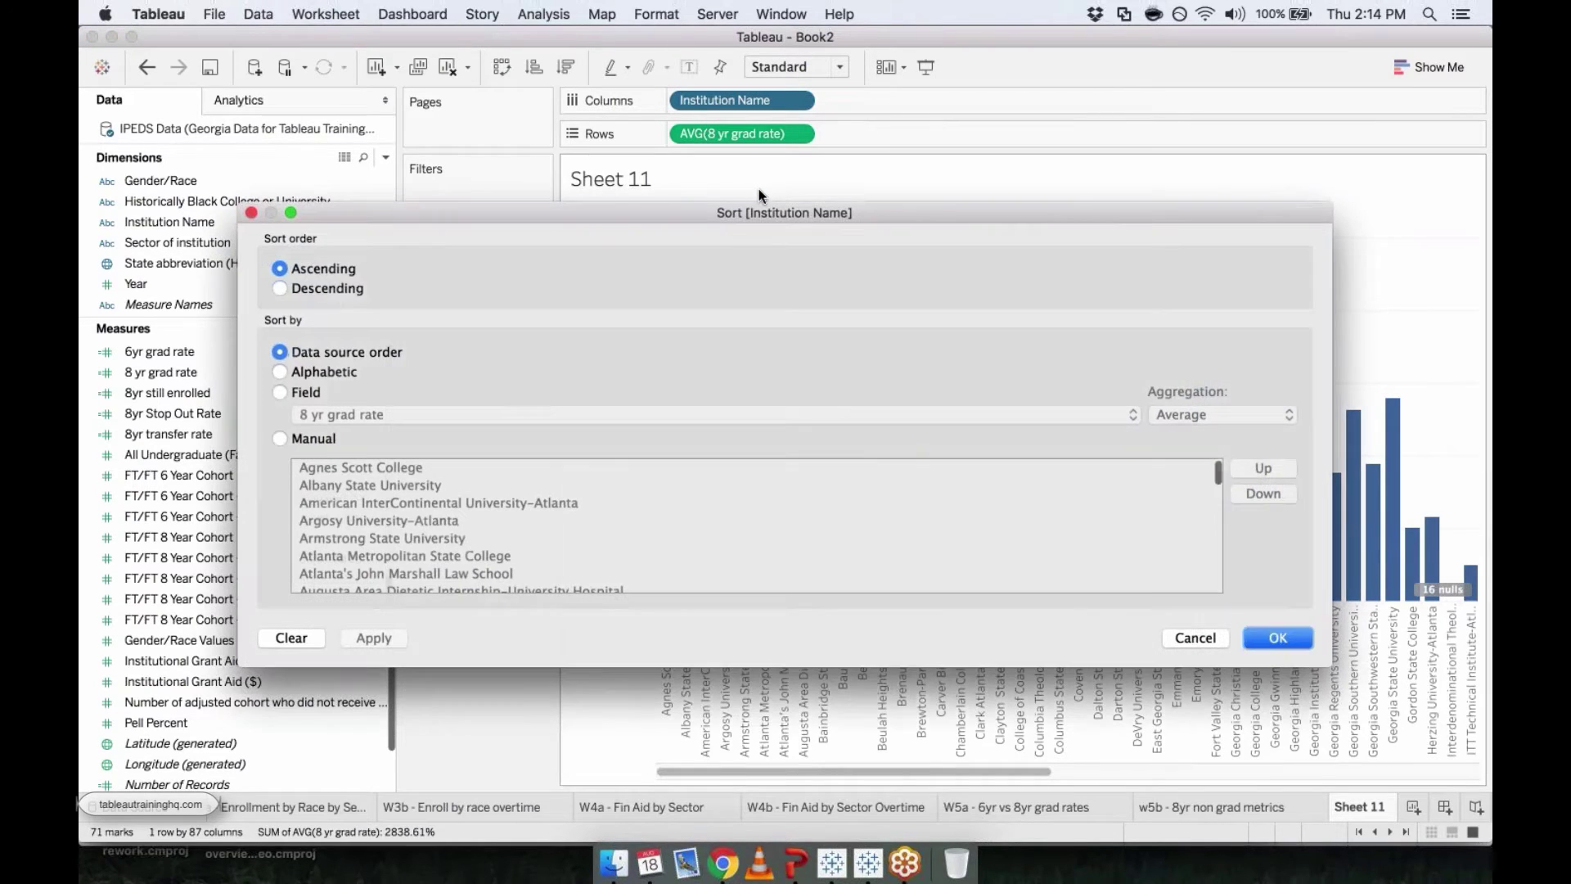
{"action": "left_click", "coordinate": [313, 288]}
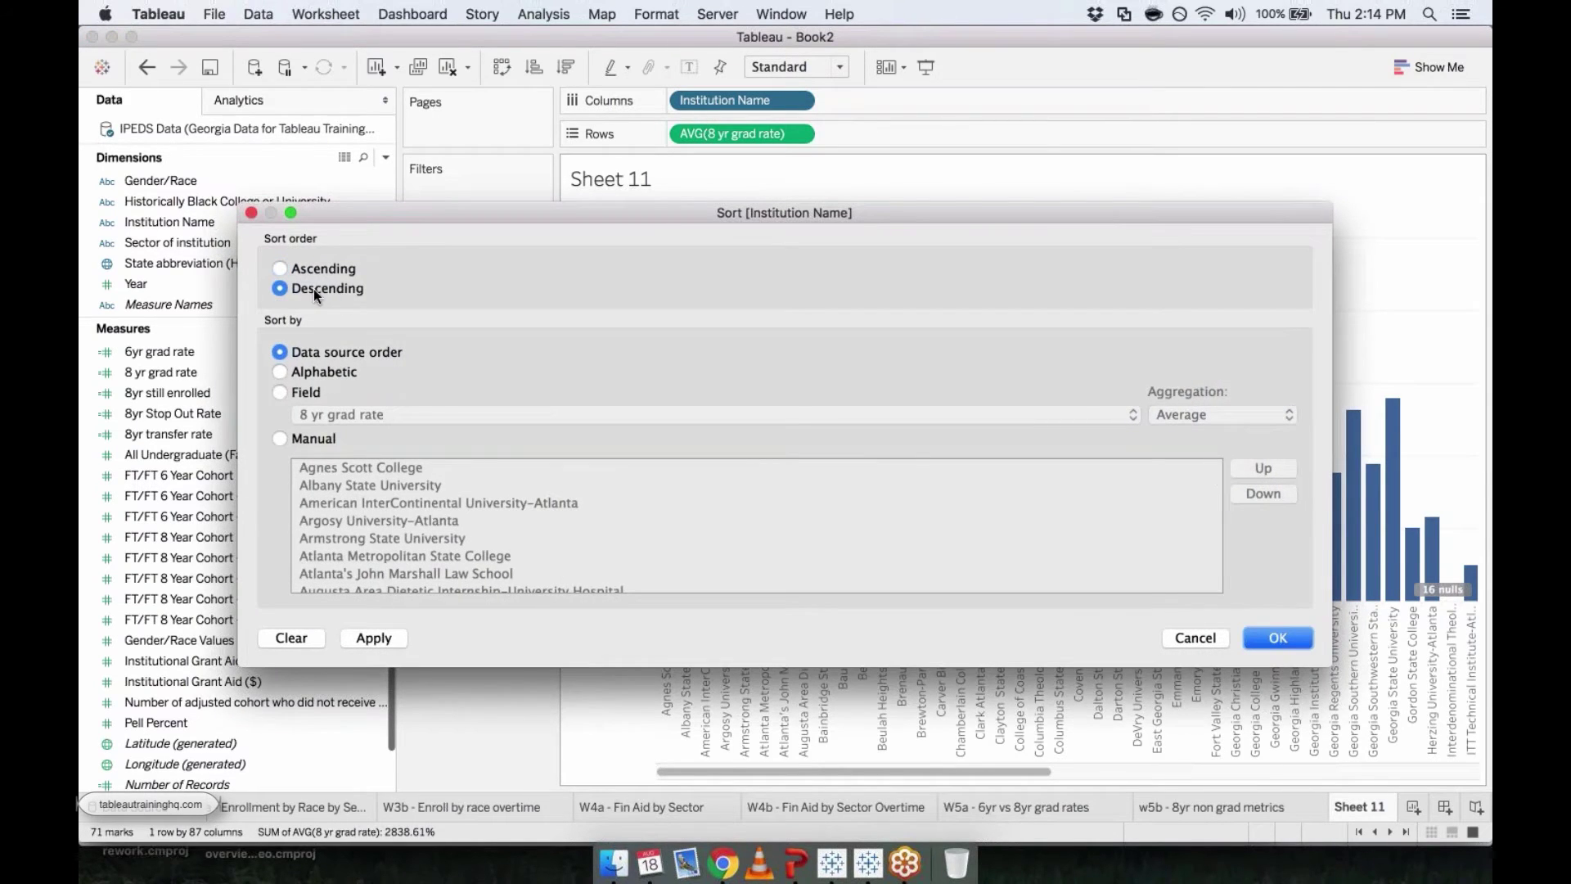
{"action": "left_click", "coordinate": [299, 396]}
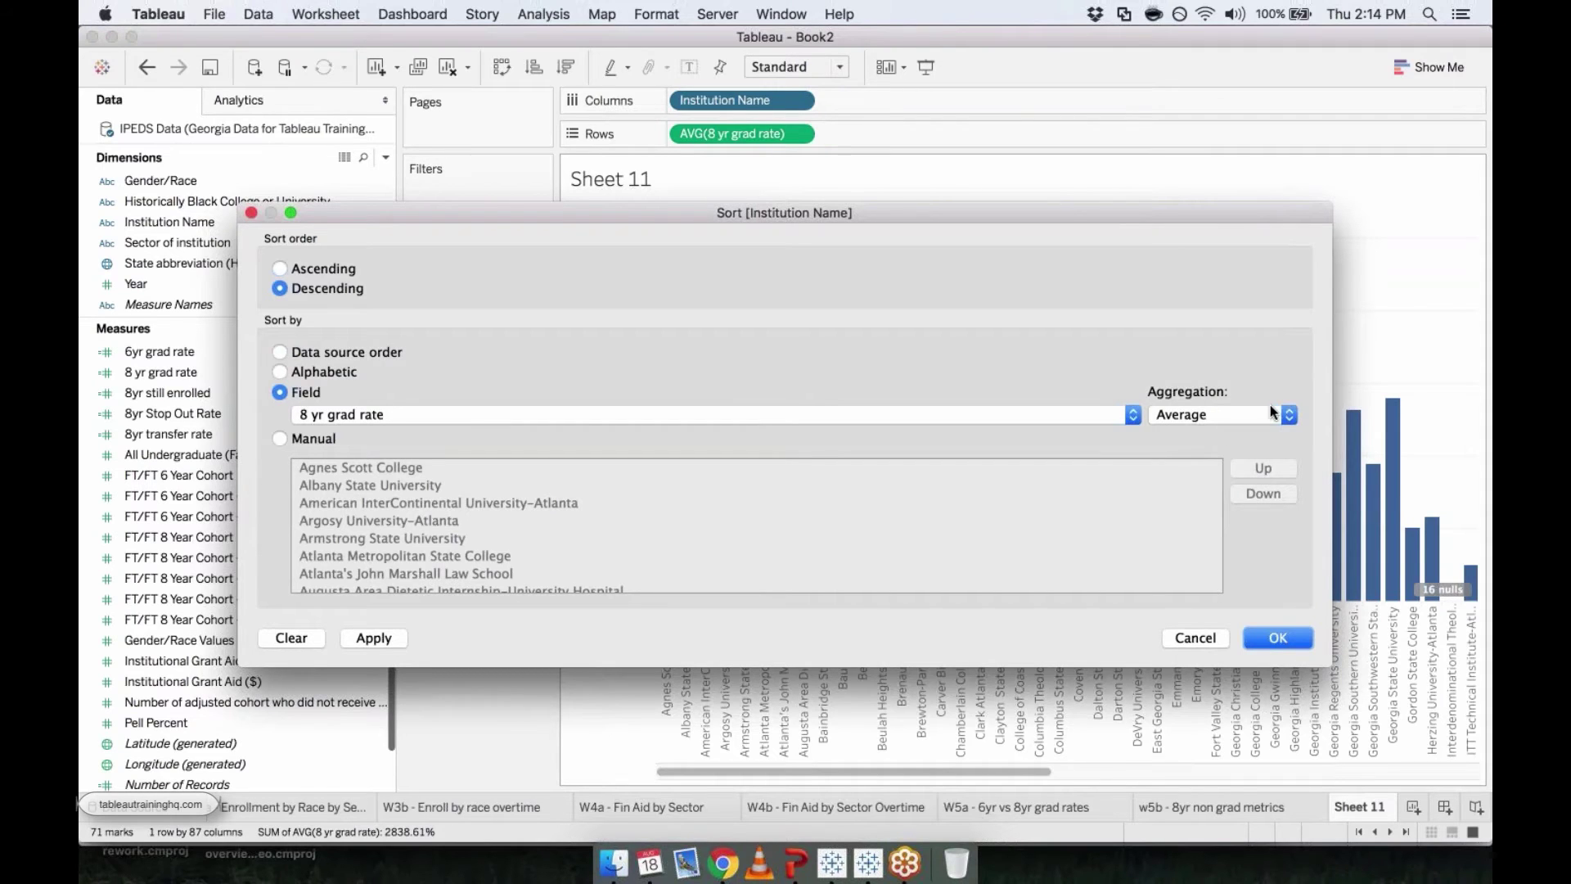
{"action": "left_click", "coordinate": [1275, 639]}
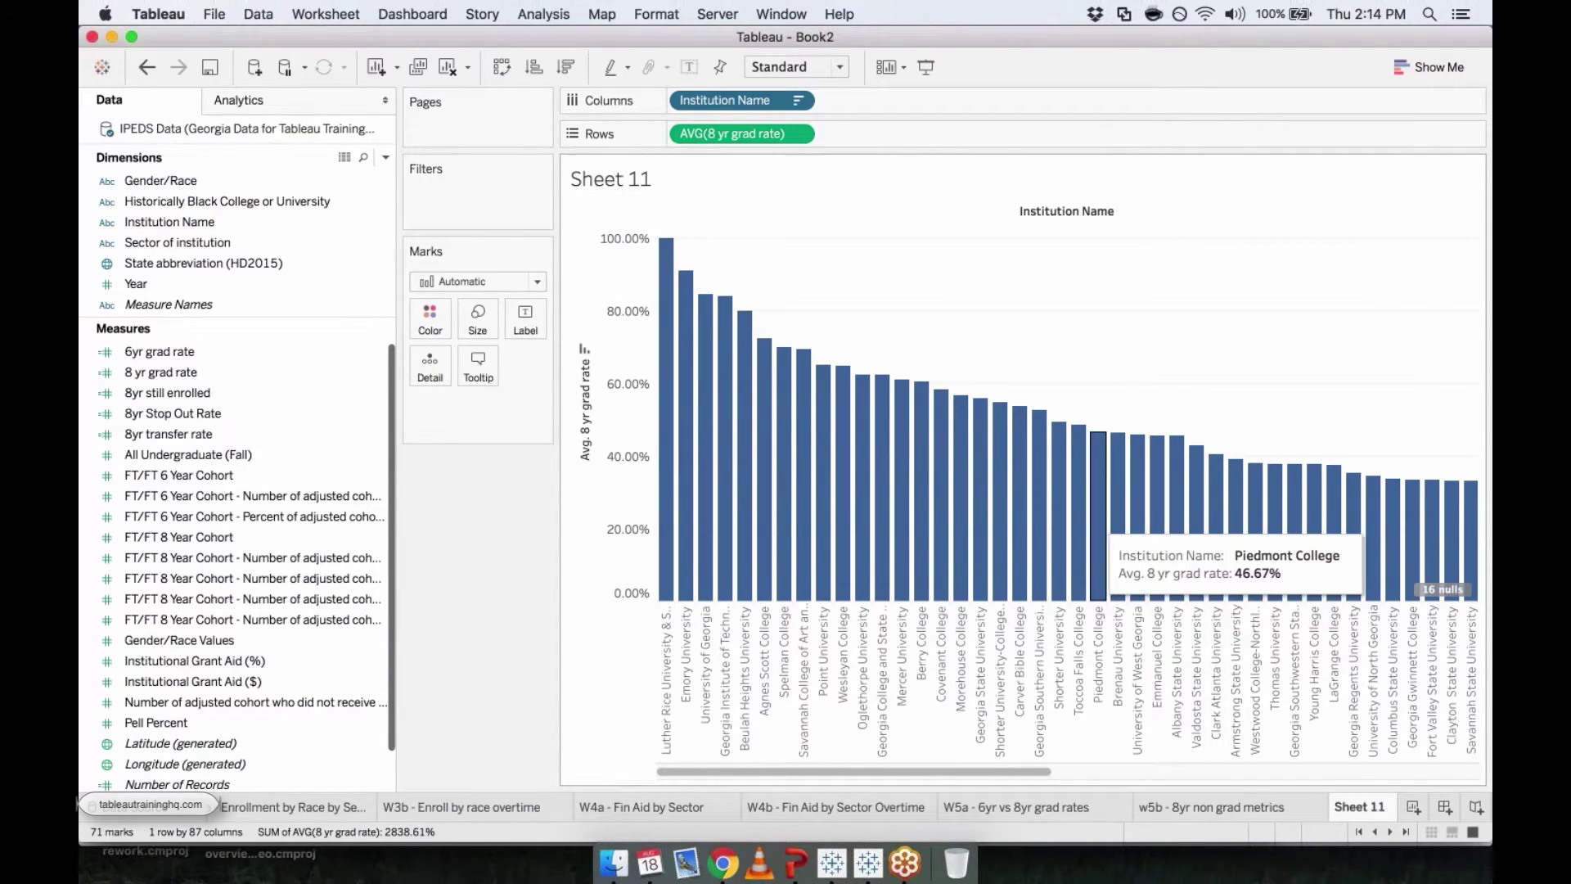
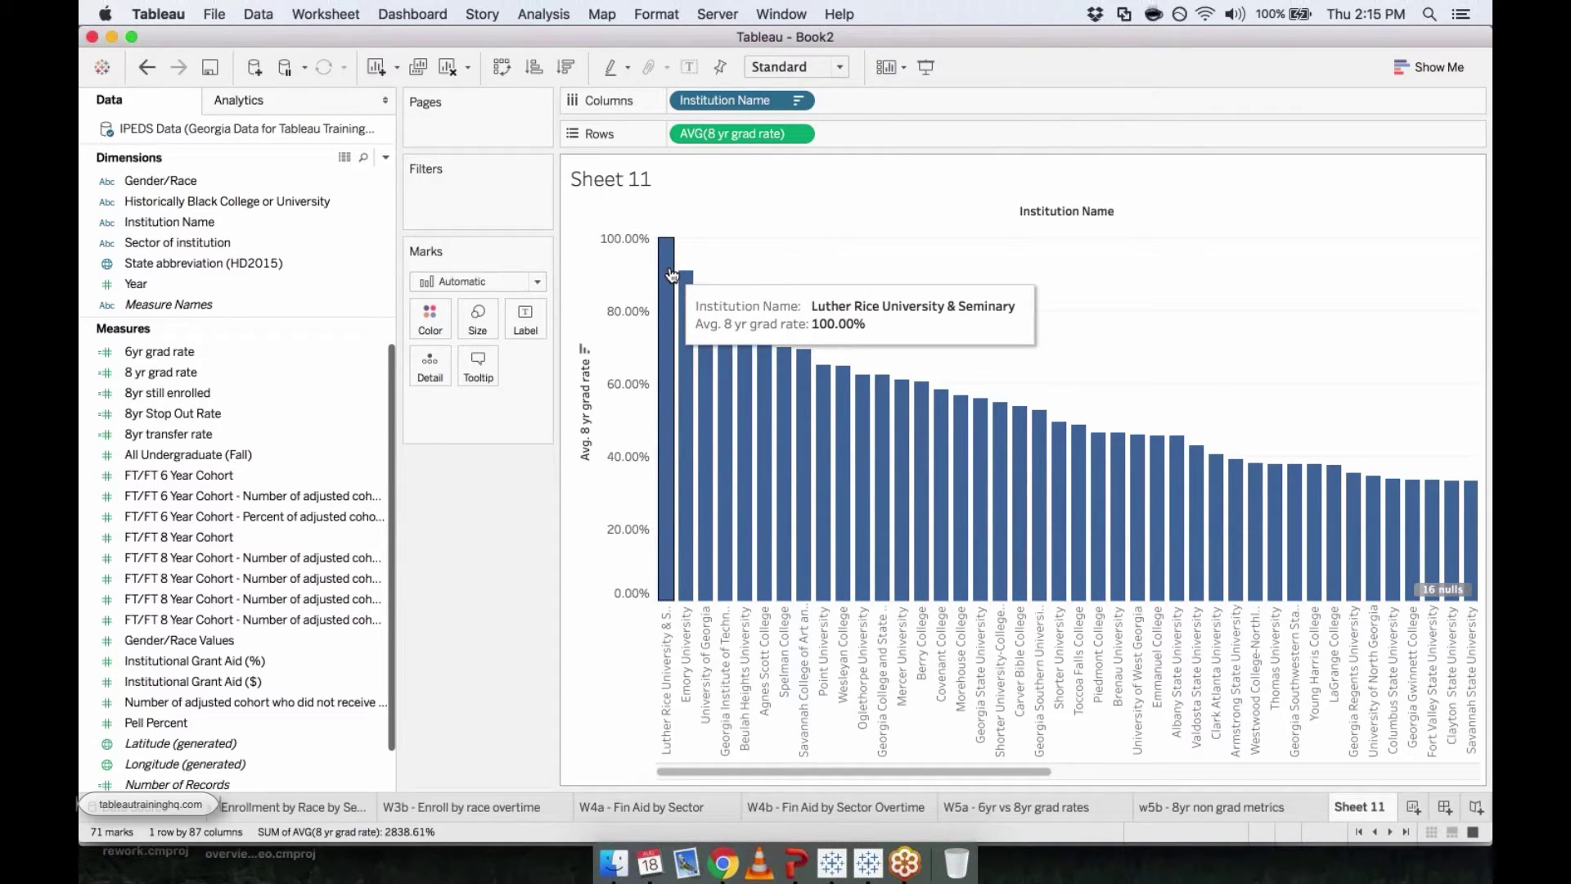
Try labelling the institution bars with All Undergraduate (Fall), and undo the labels
{"action": "left_click", "coordinate": [246, 352]}
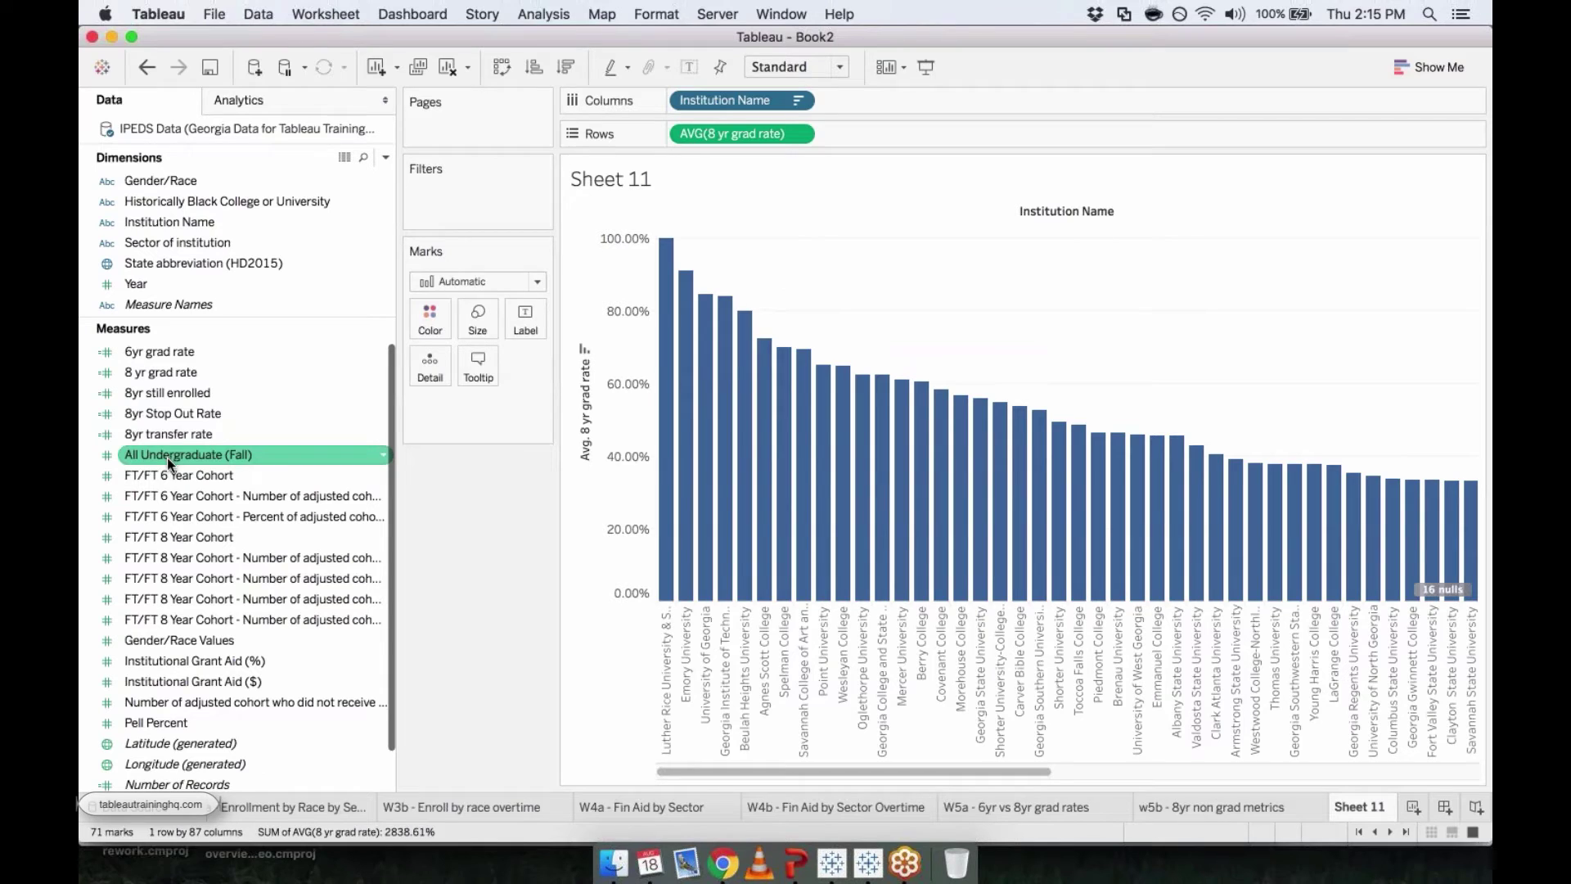
{"action": "left_click_drag", "start_coordinate": [167, 458], "coordinate": [528, 331]}
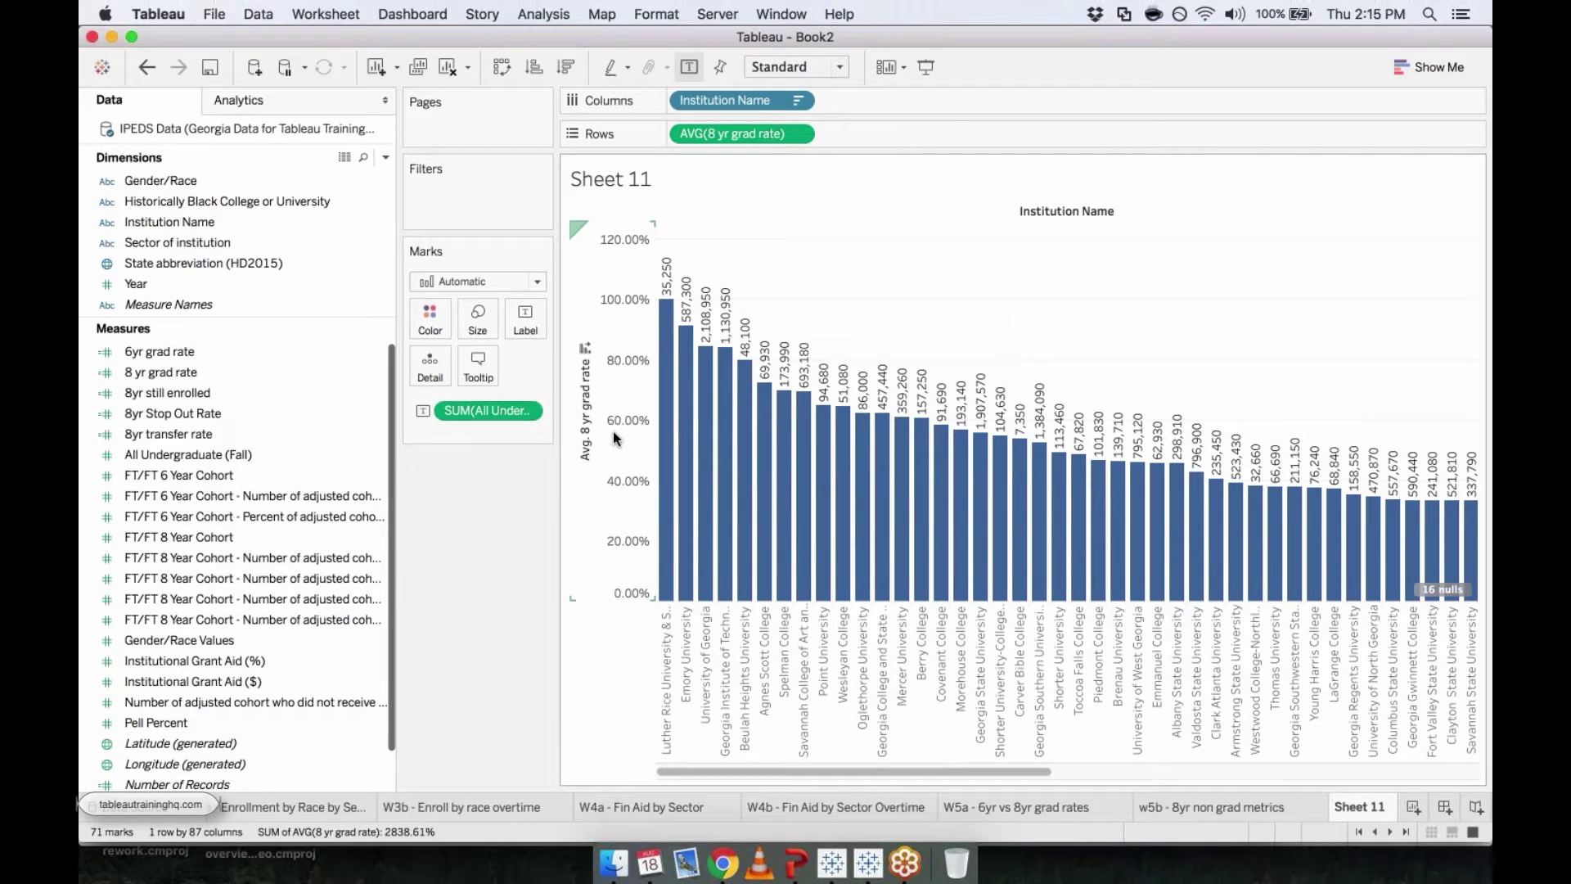
{"action": "key", "text": "super+z"}
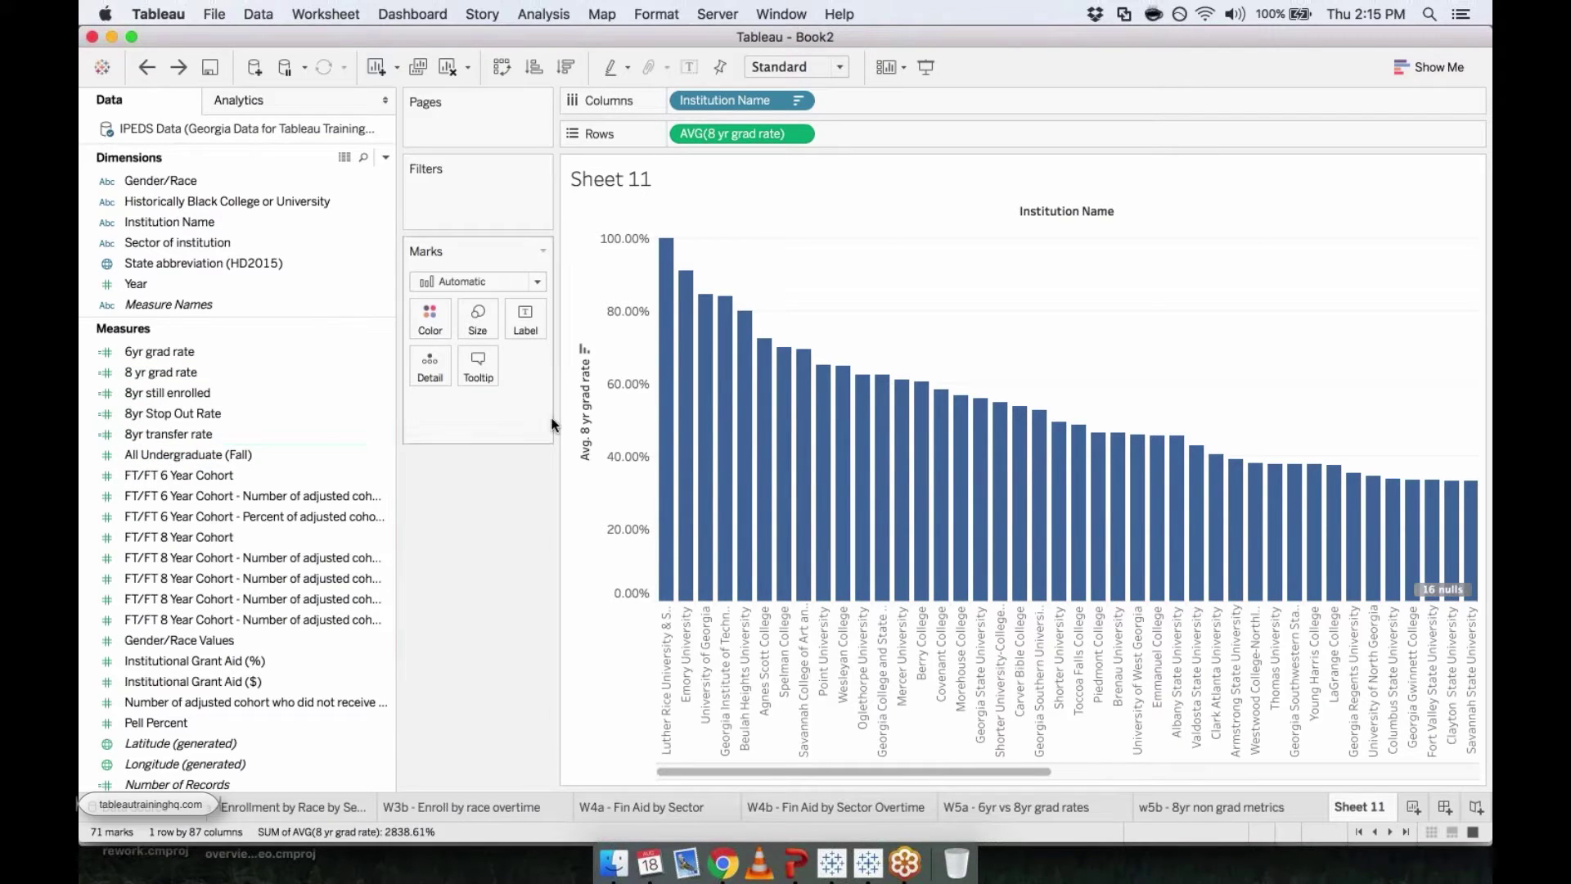
{"action": "mouse_move", "coordinate": [671, 402]}
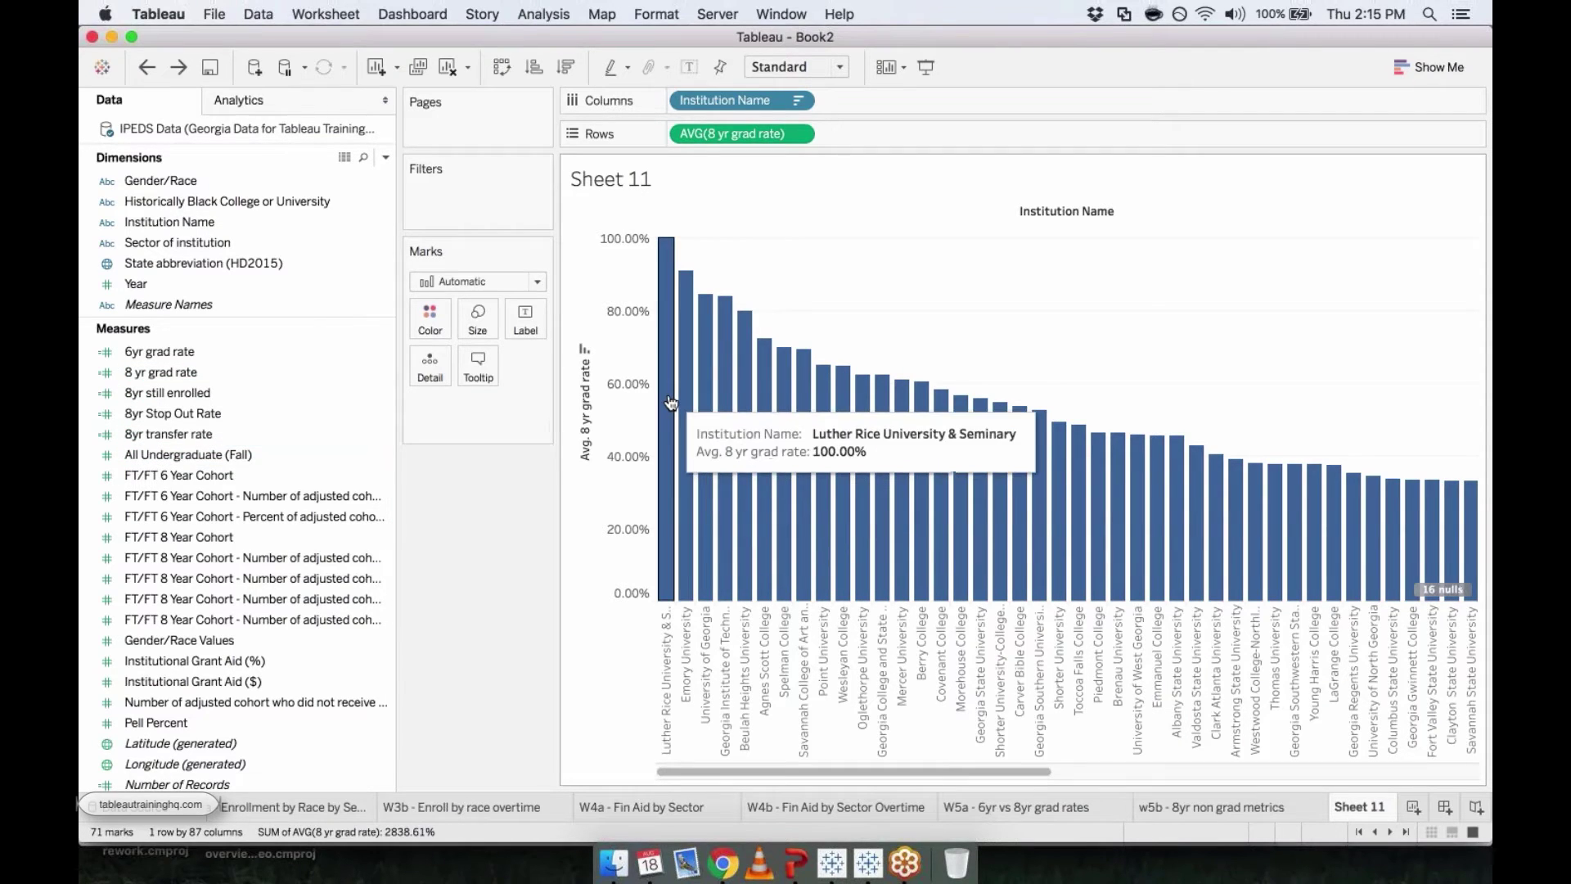
Add All Undergraduate (Fall) to the rows below the 8 yr grad rate and show mark labels on all bars
{"action": "double_click", "coordinate": [189, 464]}
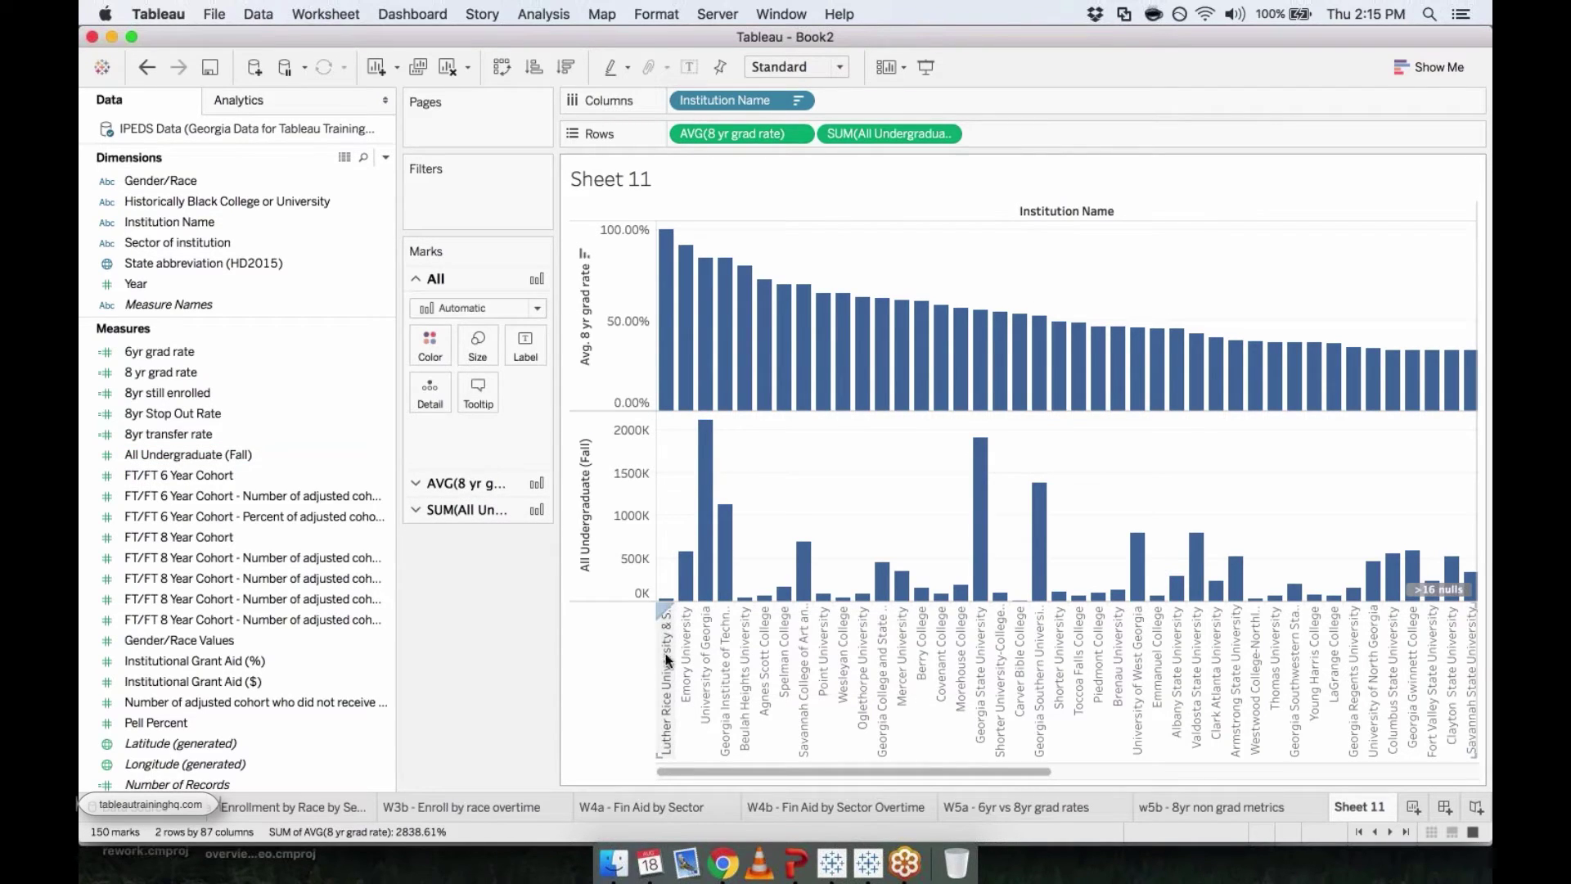
{"action": "left_click", "coordinate": [524, 342]}
{"action": "left_click", "coordinate": [632, 390]}
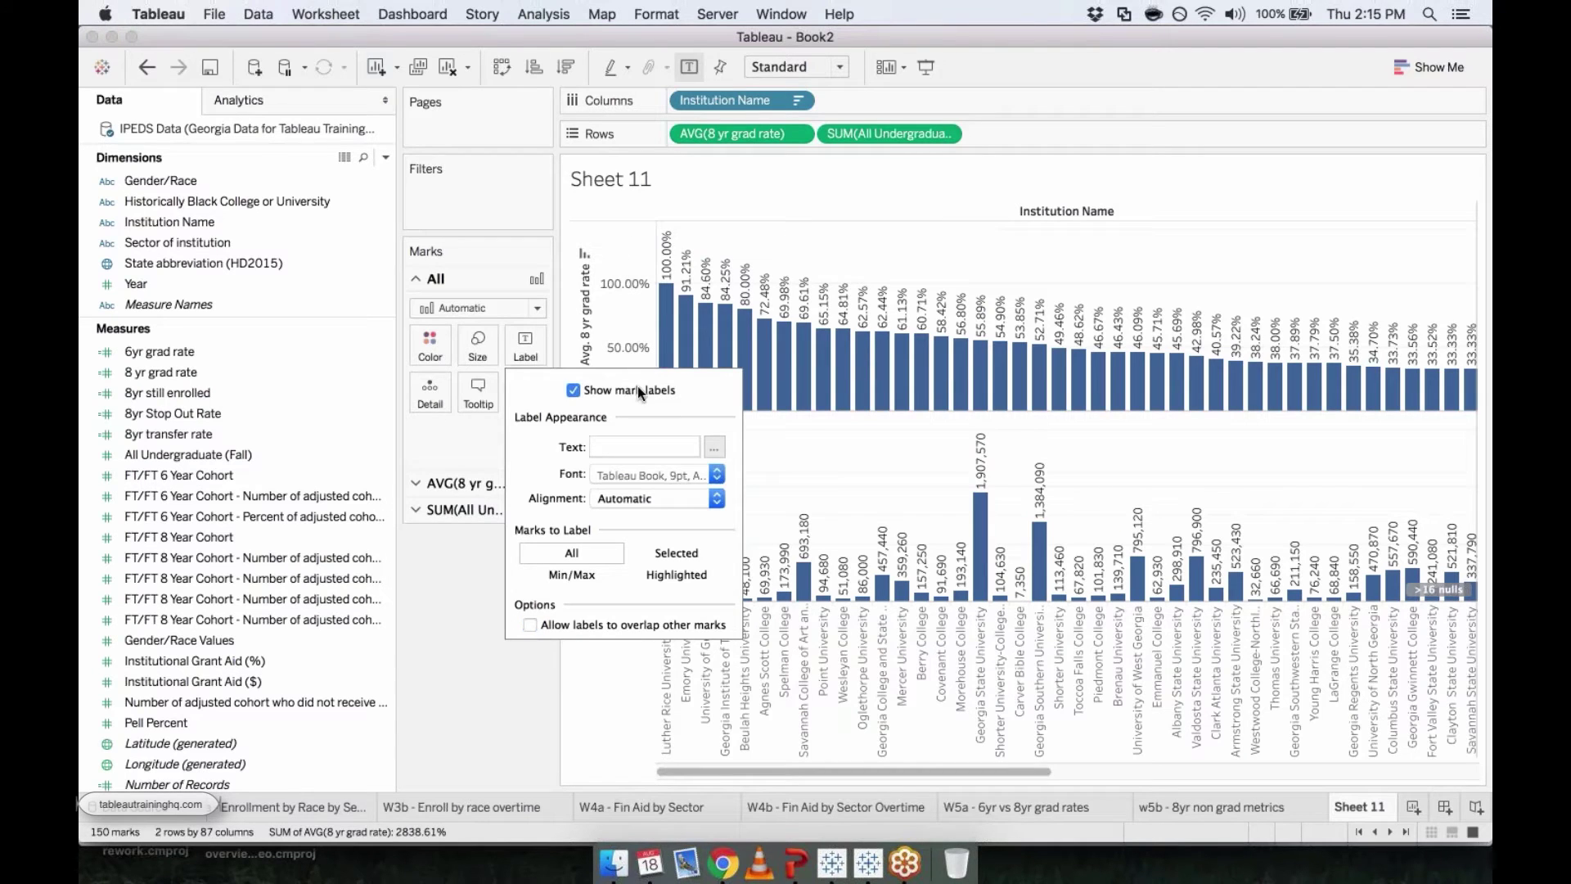
Compare graduation rate and undergraduate enrollment across the institutions, and look back over the earlier worksheets
{"action": "mouse_move", "coordinate": [688, 299]}
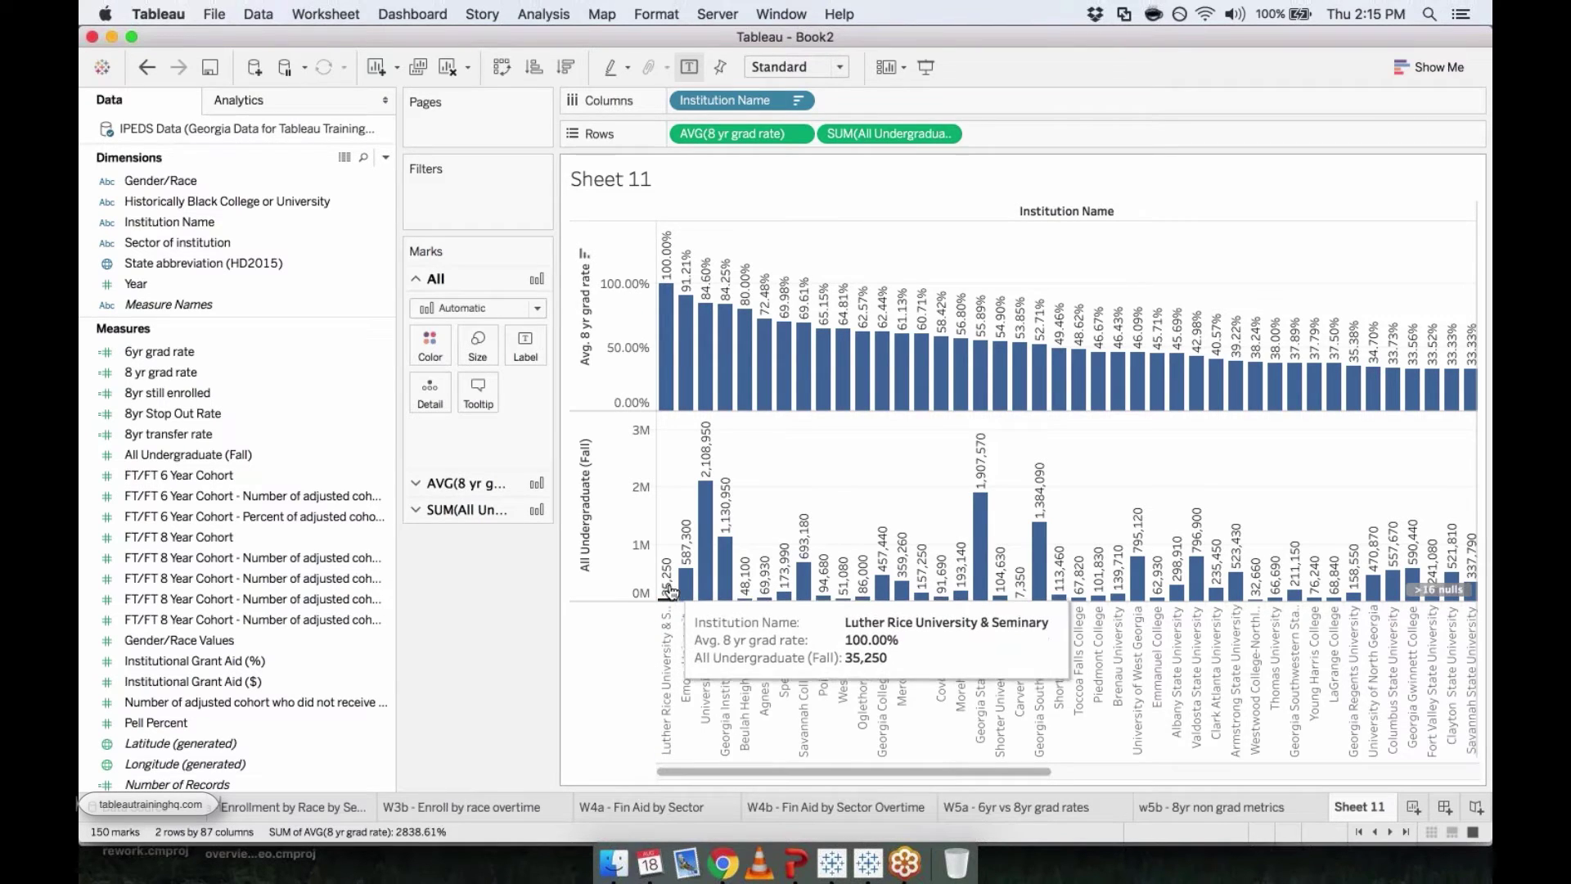
{"action": "mouse_move", "coordinate": [686, 601]}
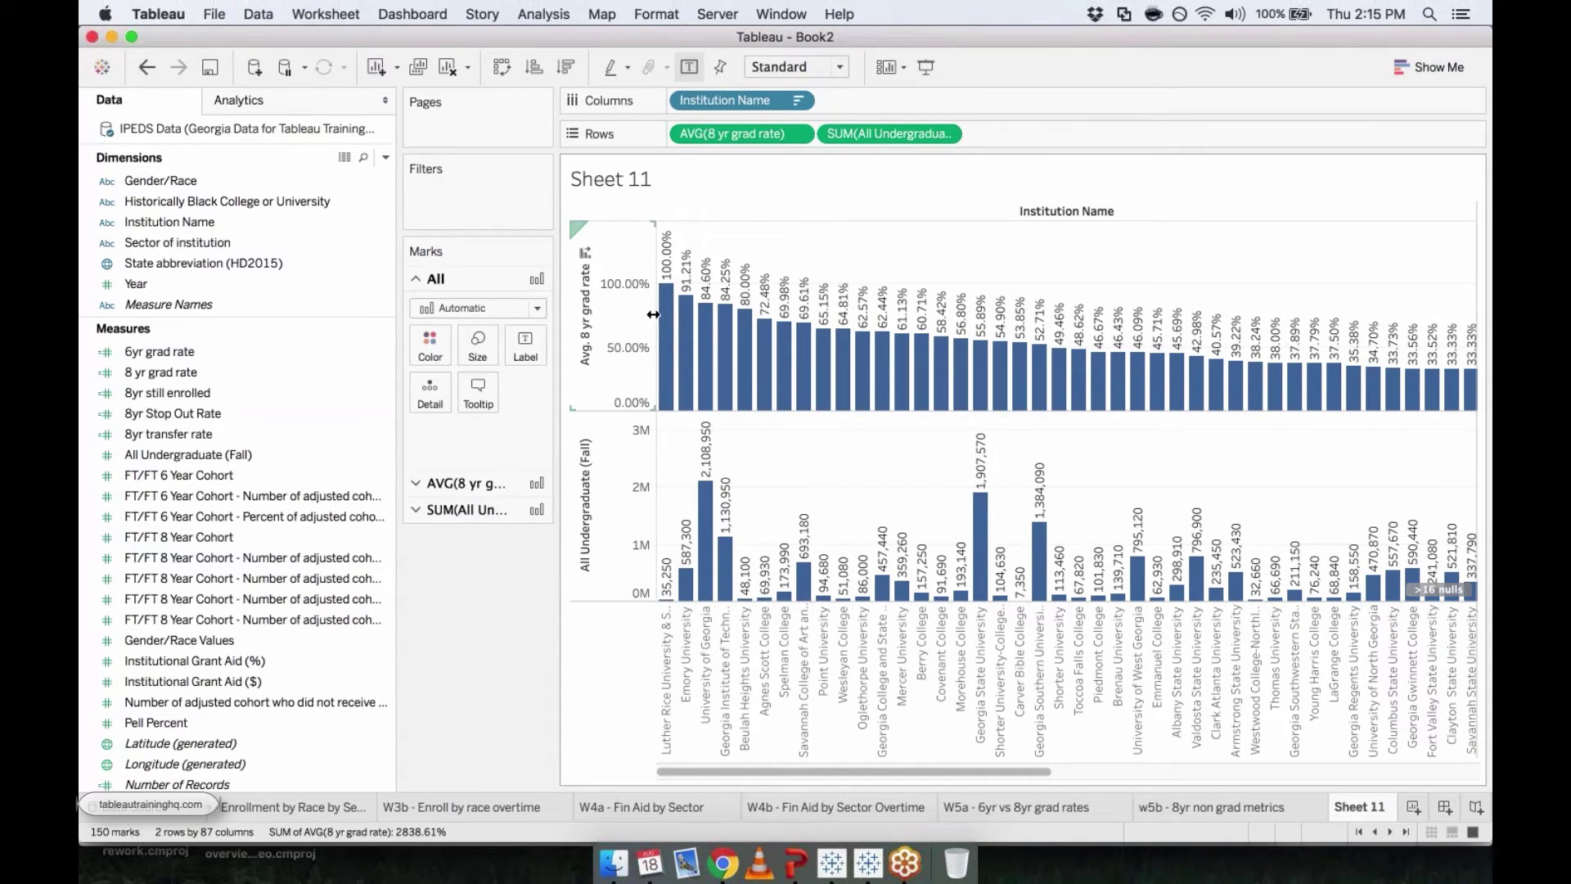
{"action": "mouse_move", "coordinate": [708, 534]}
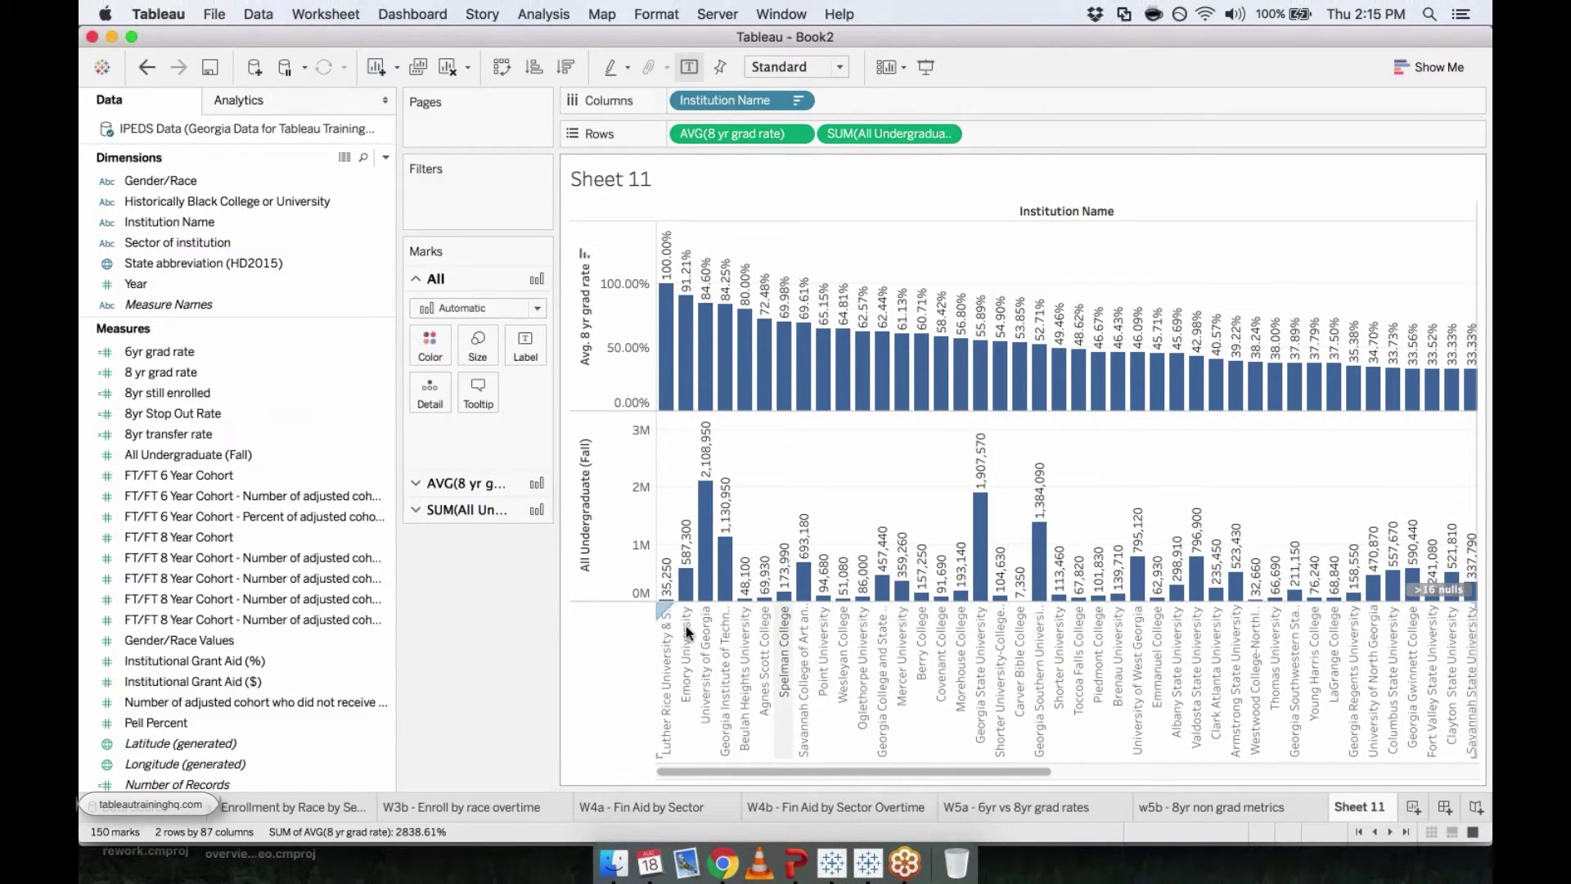
{"action": "scroll", "coordinate": [874, 641], "scroll_direction": "right", "scroll_amount": 3}
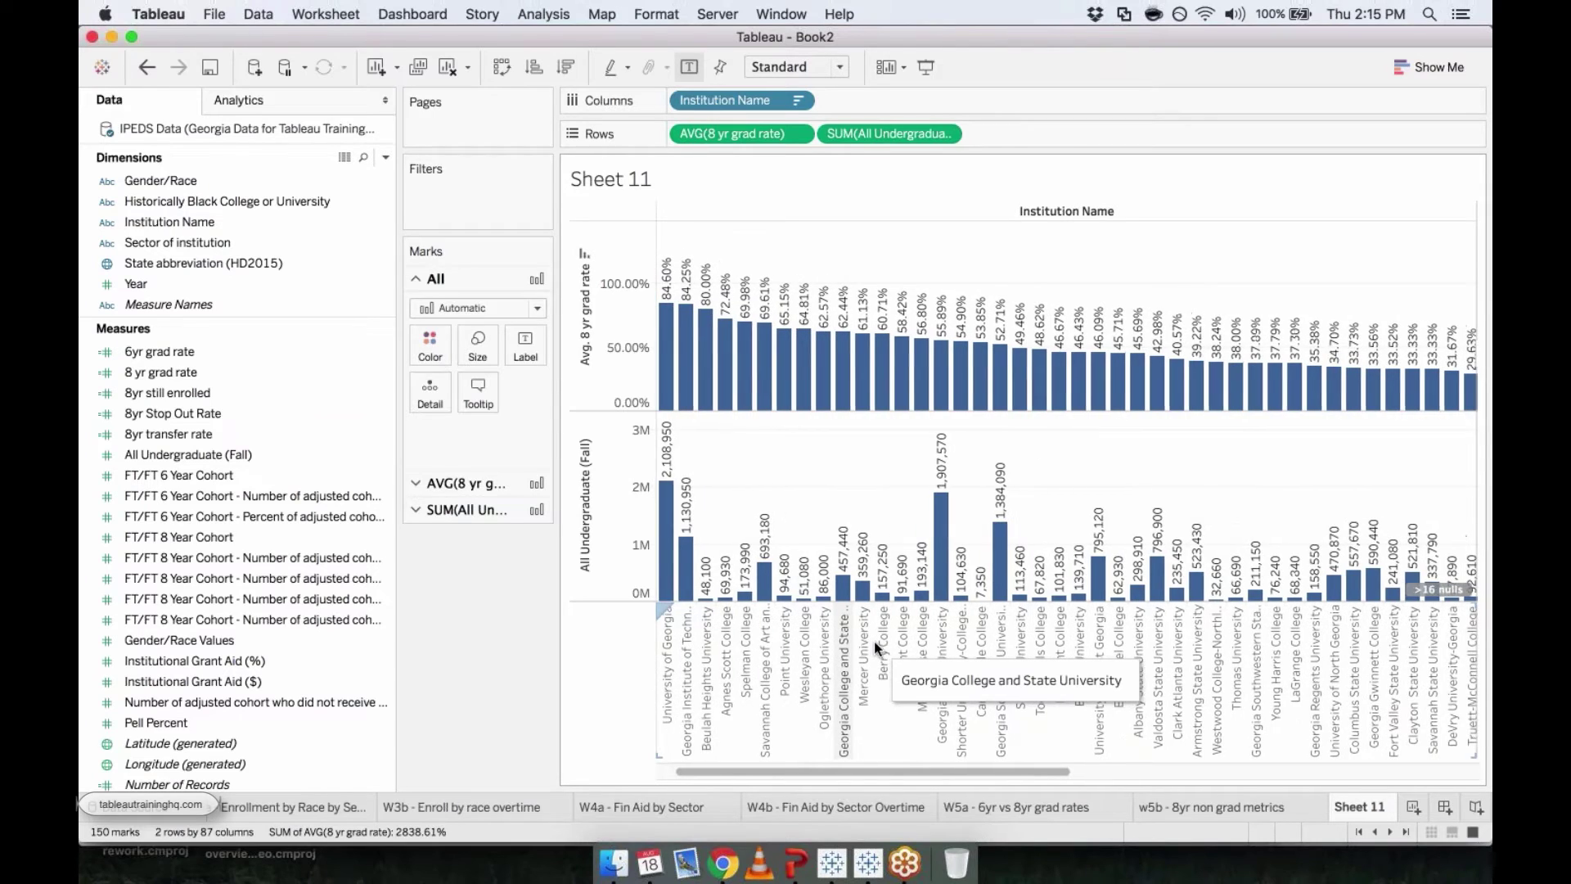
{"action": "scroll", "coordinate": [874, 641], "scroll_direction": "right", "scroll_amount": 3}
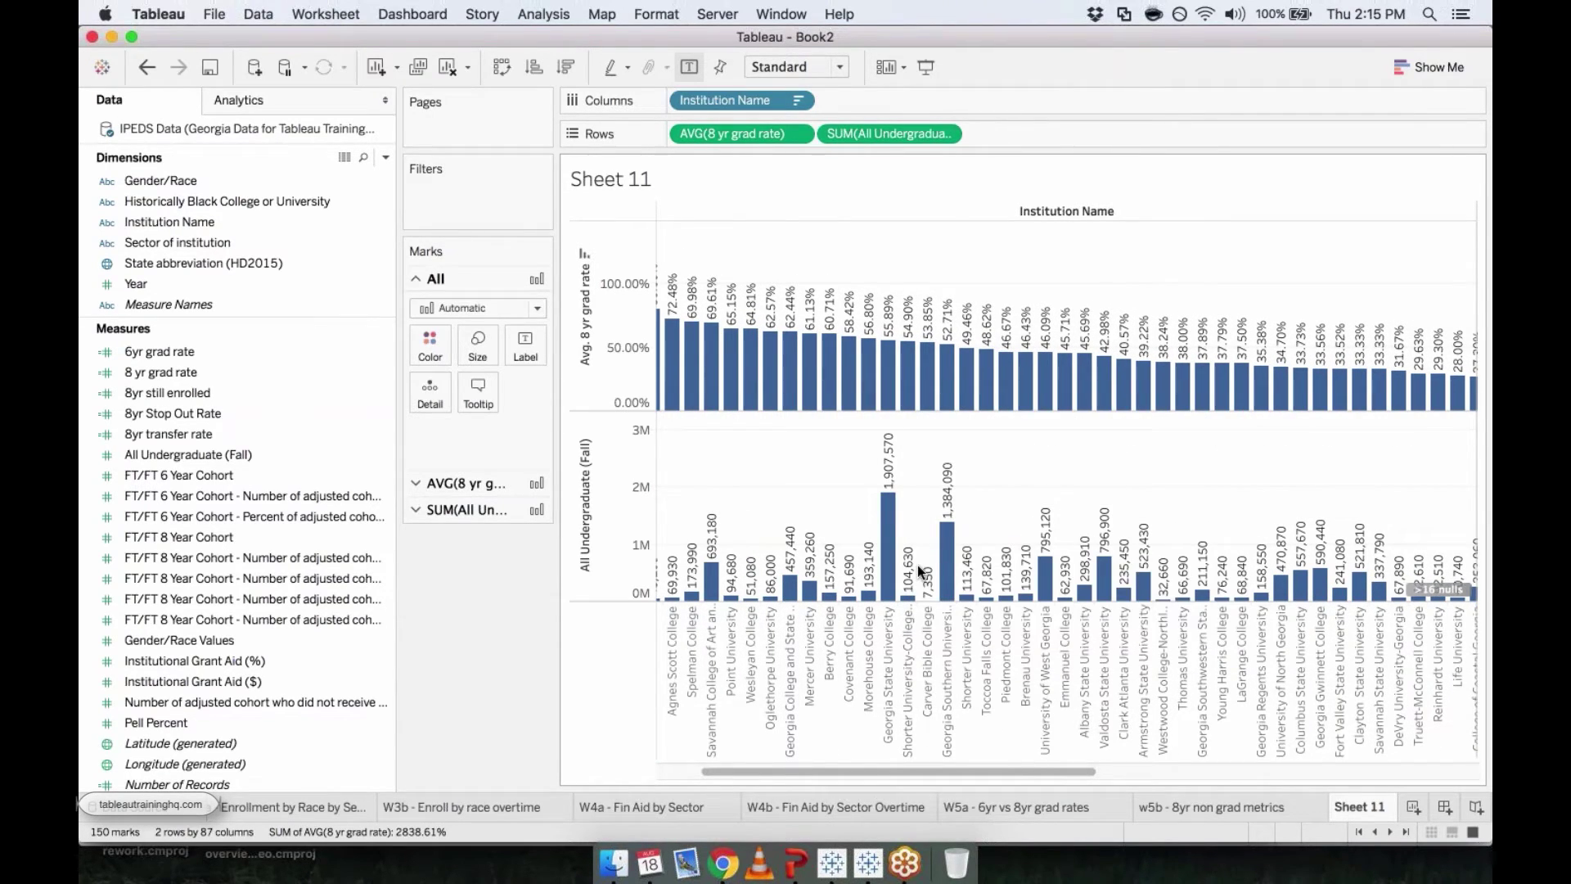
{"action": "scroll", "coordinate": [916, 565], "scroll_direction": "right", "scroll_amount": 3}
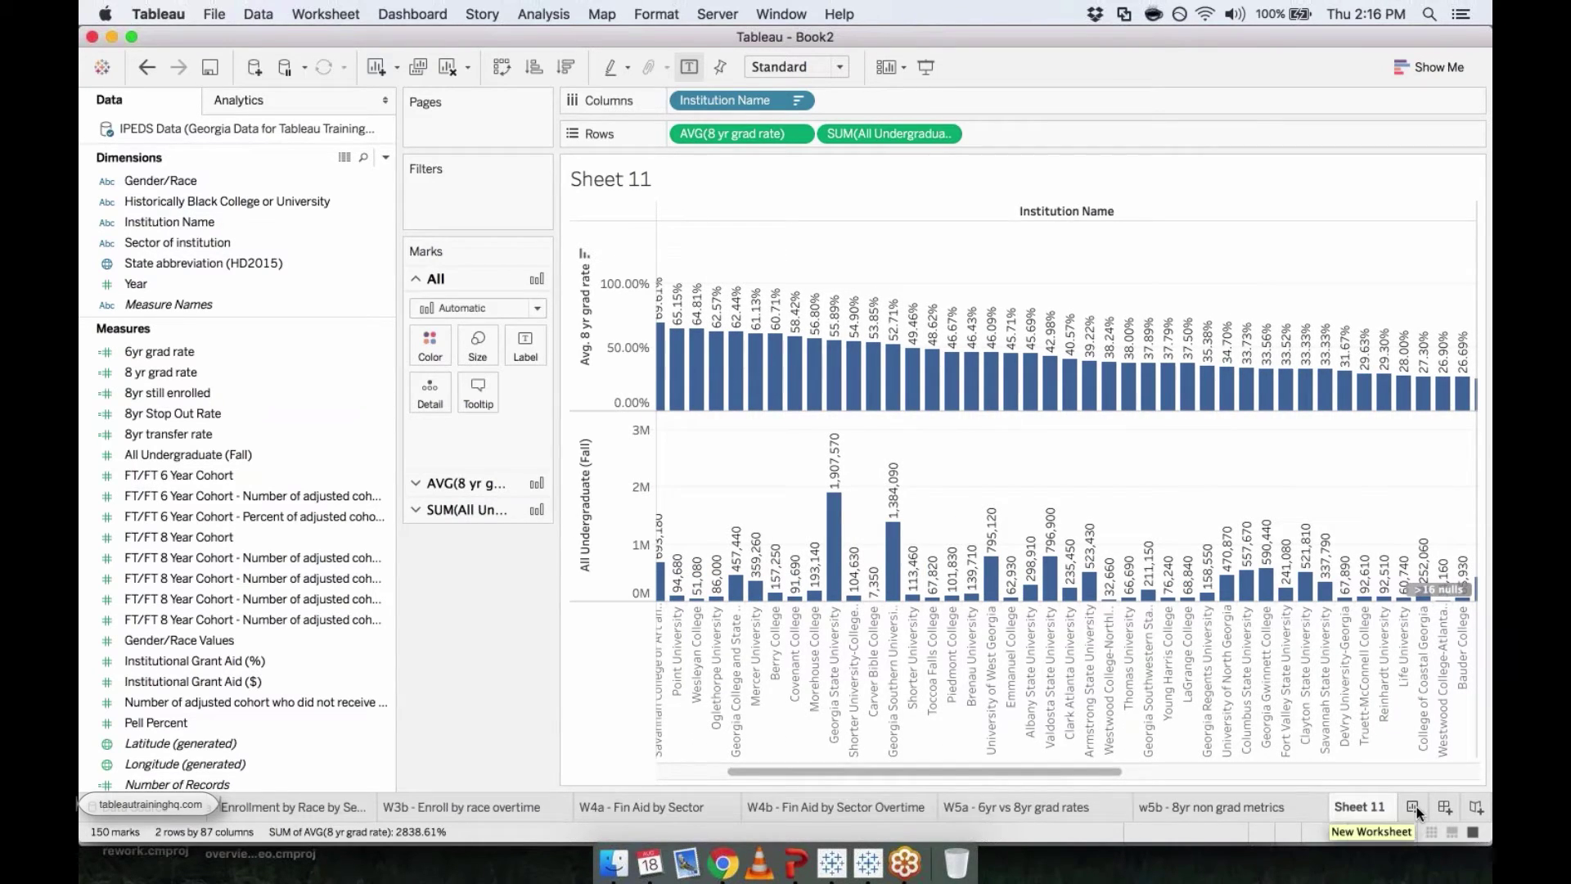
{"action": "left_click", "coordinate": [1282, 807]}
{"action": "left_click", "coordinate": [1064, 805]}
{"action": "left_click", "coordinate": [873, 809]}
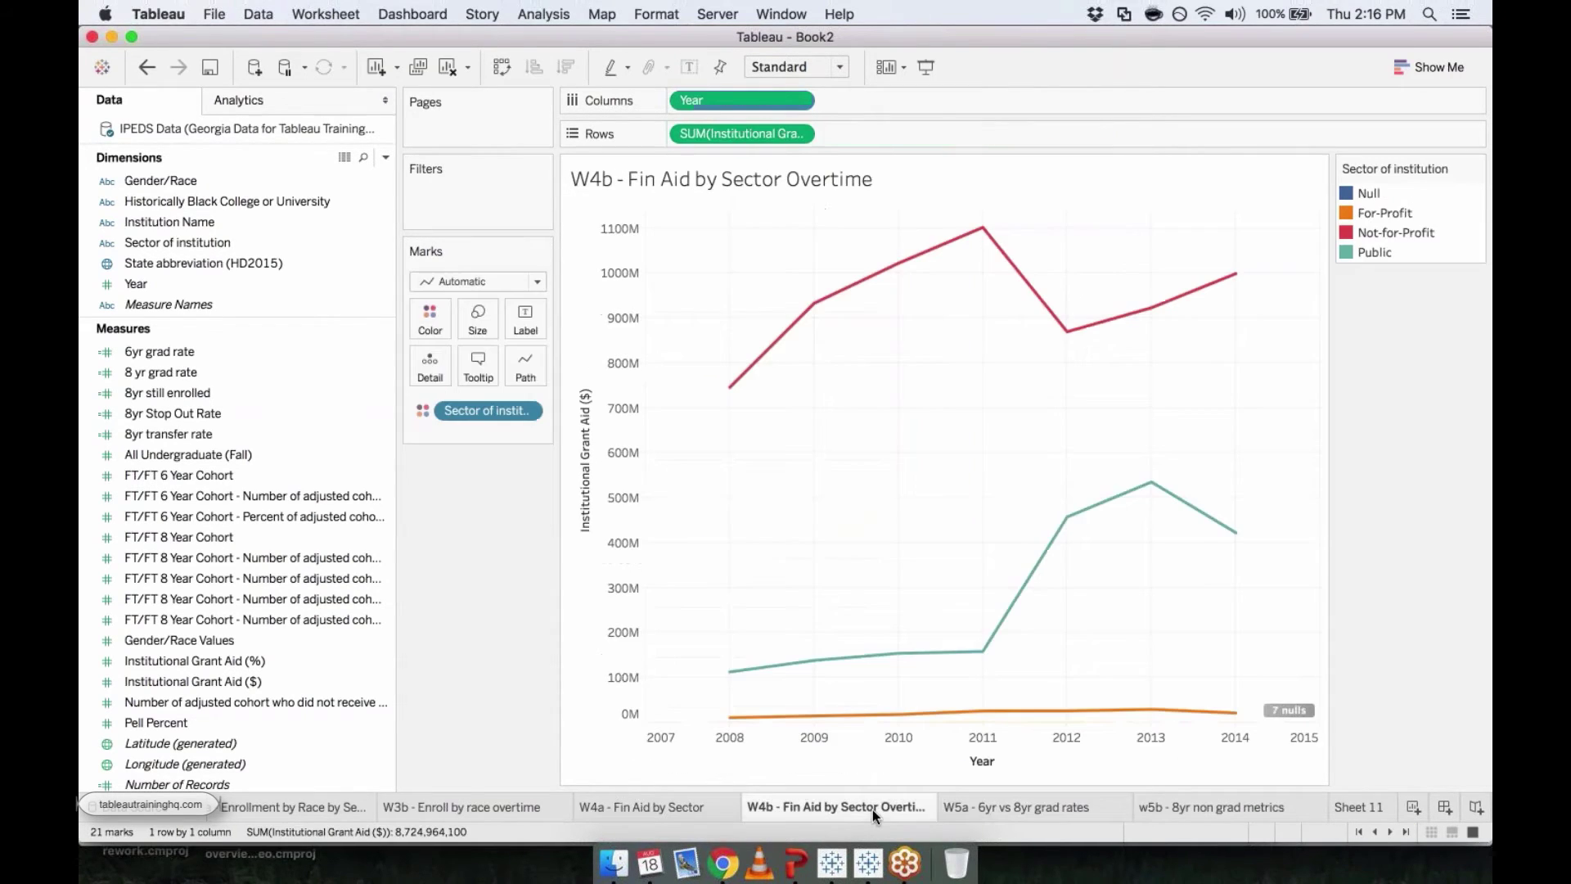
Create a new dashboard containing the sheets W1b - Enrollment by sector over time and W2b - Enroll by gender over time
{"action": "left_click", "coordinate": [1445, 808]}
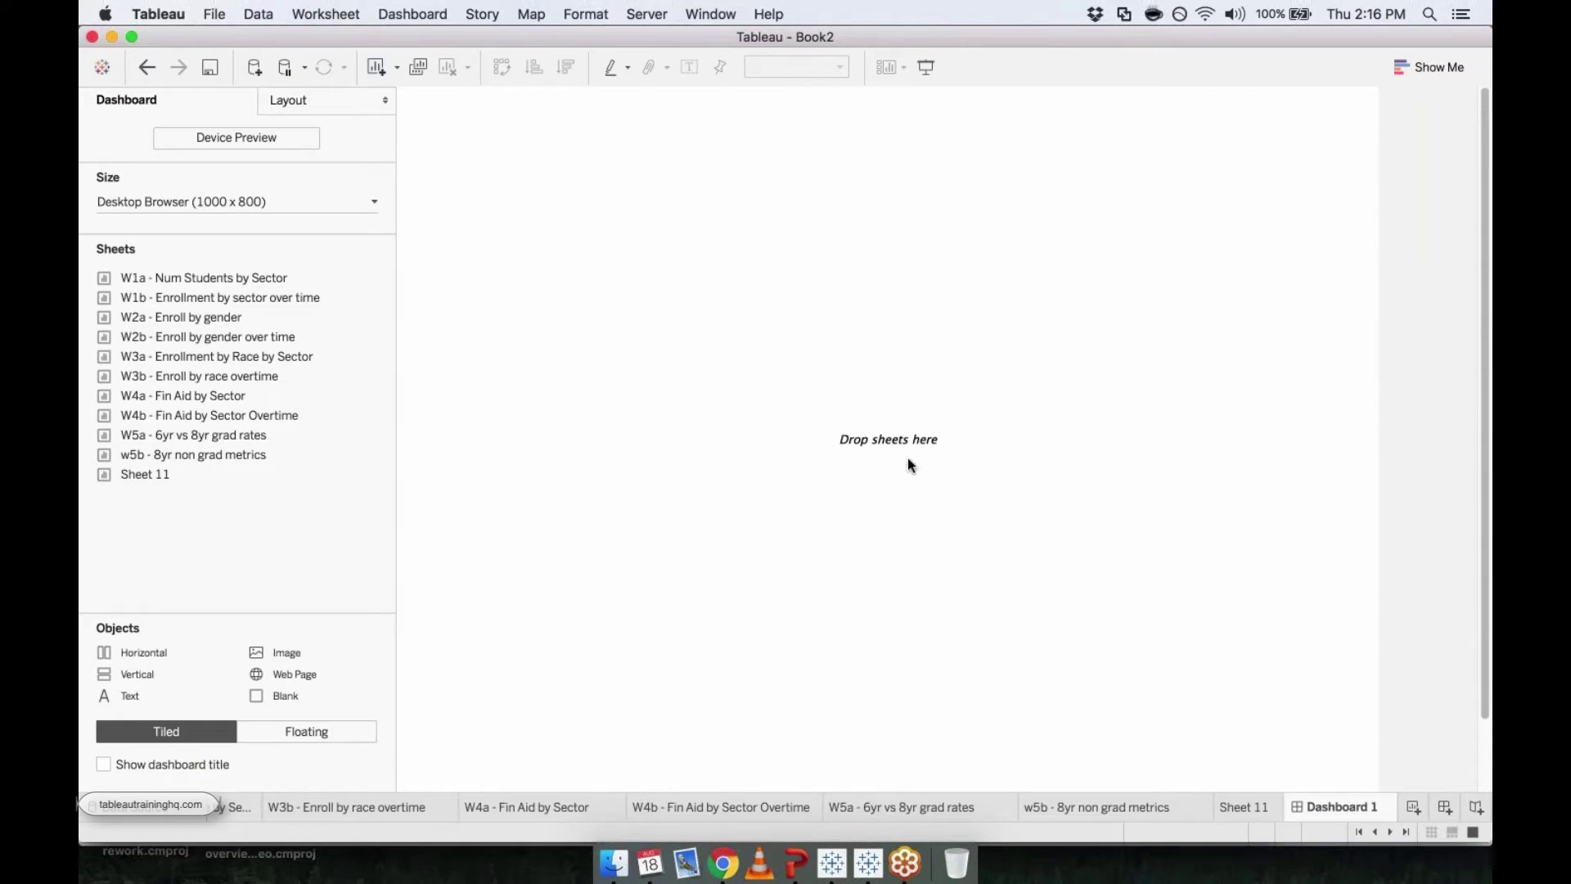
{"action": "double_click", "coordinate": [180, 297]}
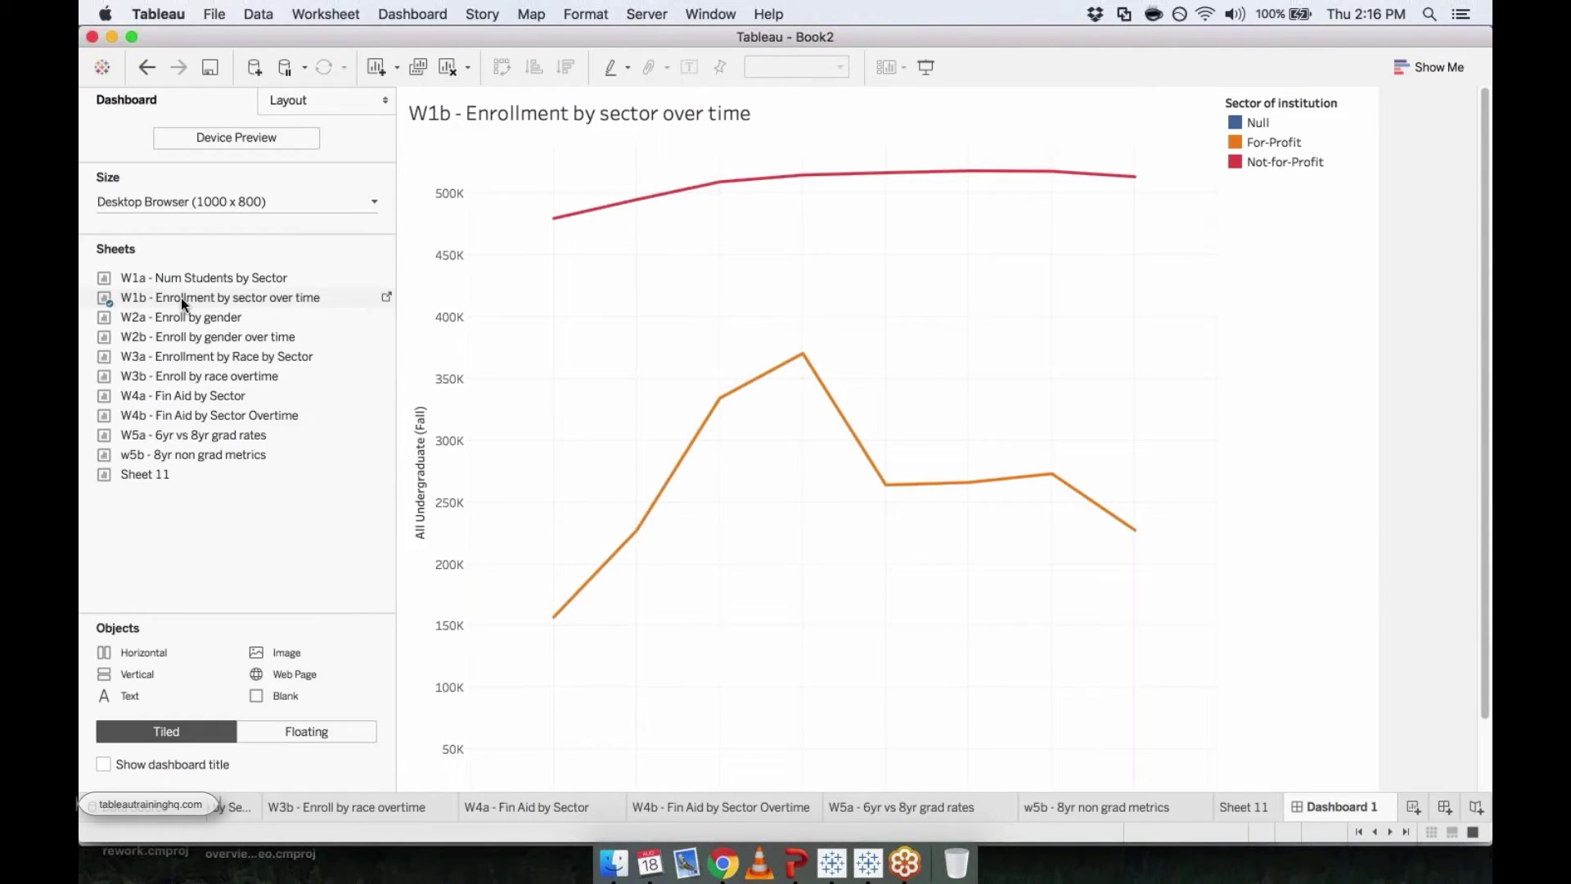
{"action": "key", "text": "super+z"}
{"action": "left_click_drag", "start_coordinate": [180, 298], "coordinate": [735, 368]}
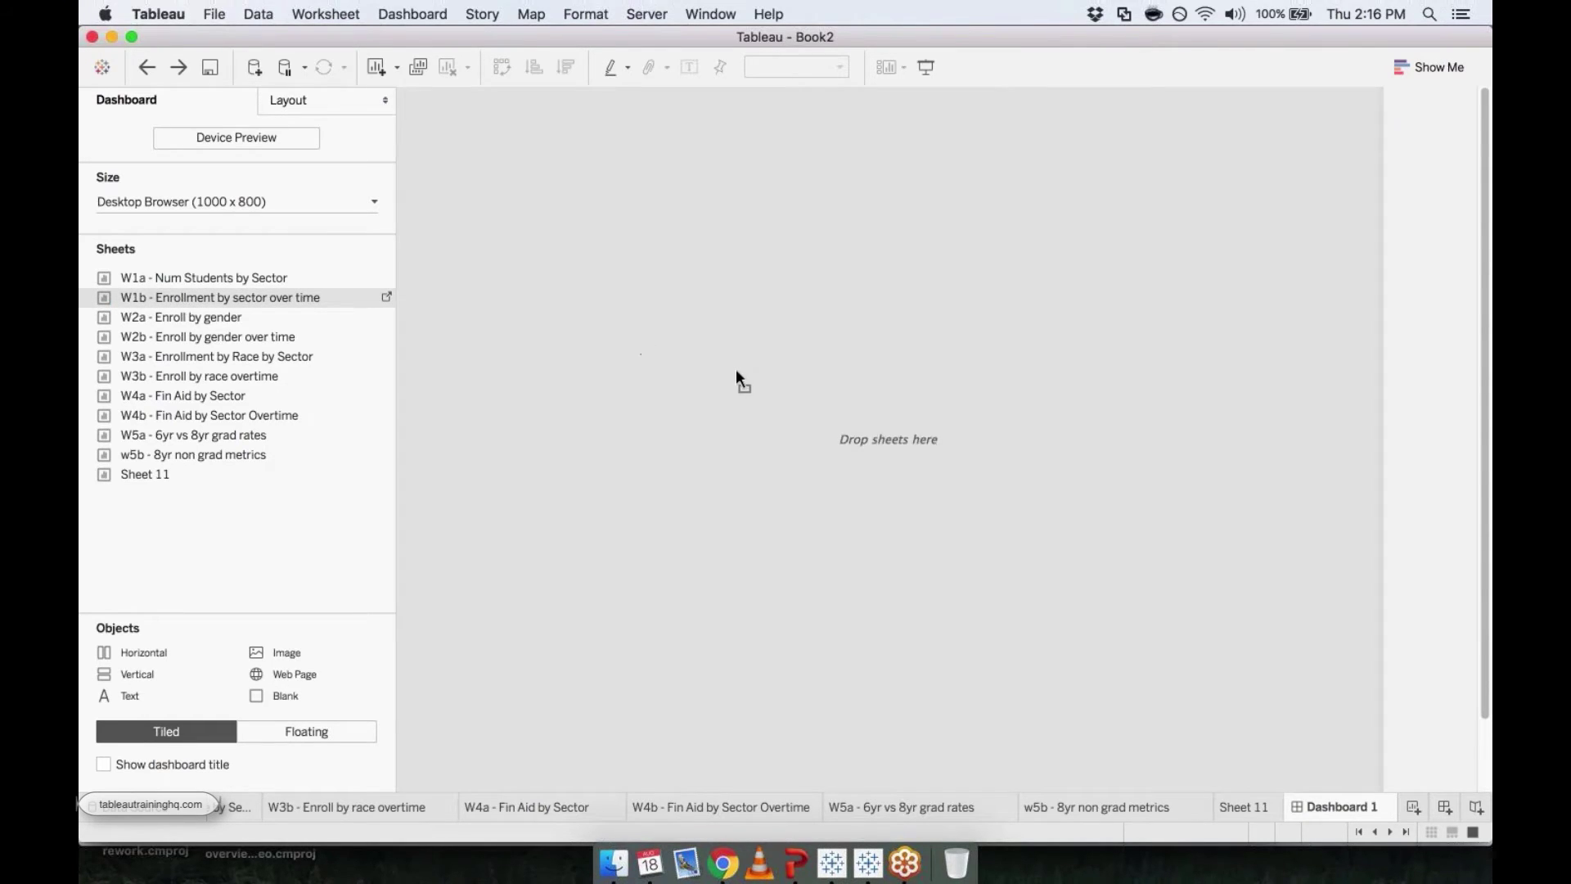
{"action": "left_click_drag", "start_coordinate": [872, 452], "coordinate": [872, 452]}
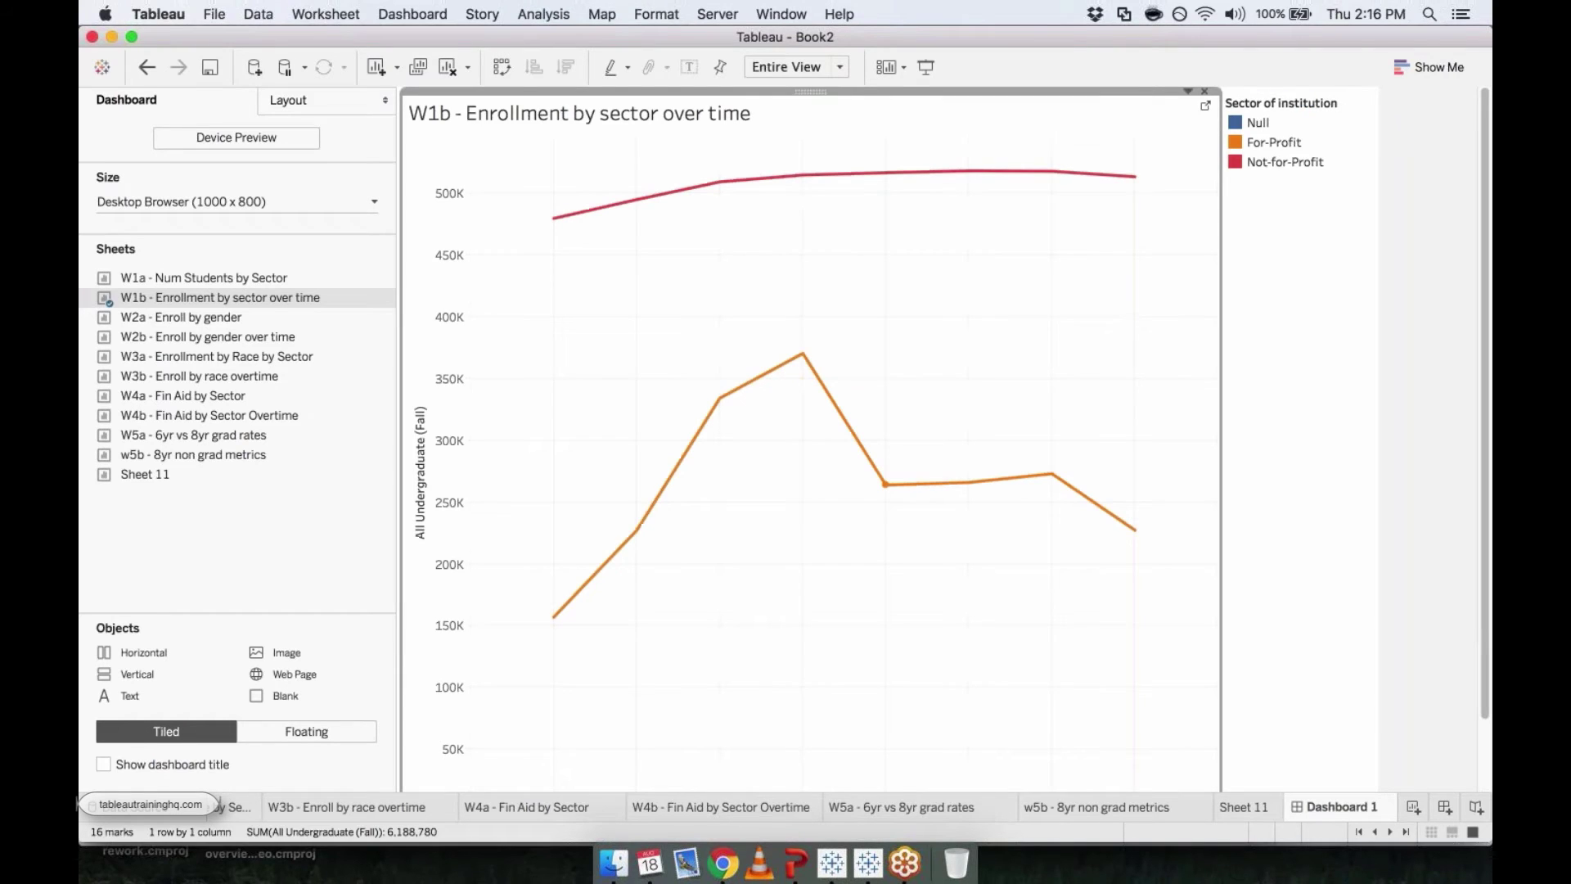
{"action": "mouse_move", "coordinate": [192, 339]}
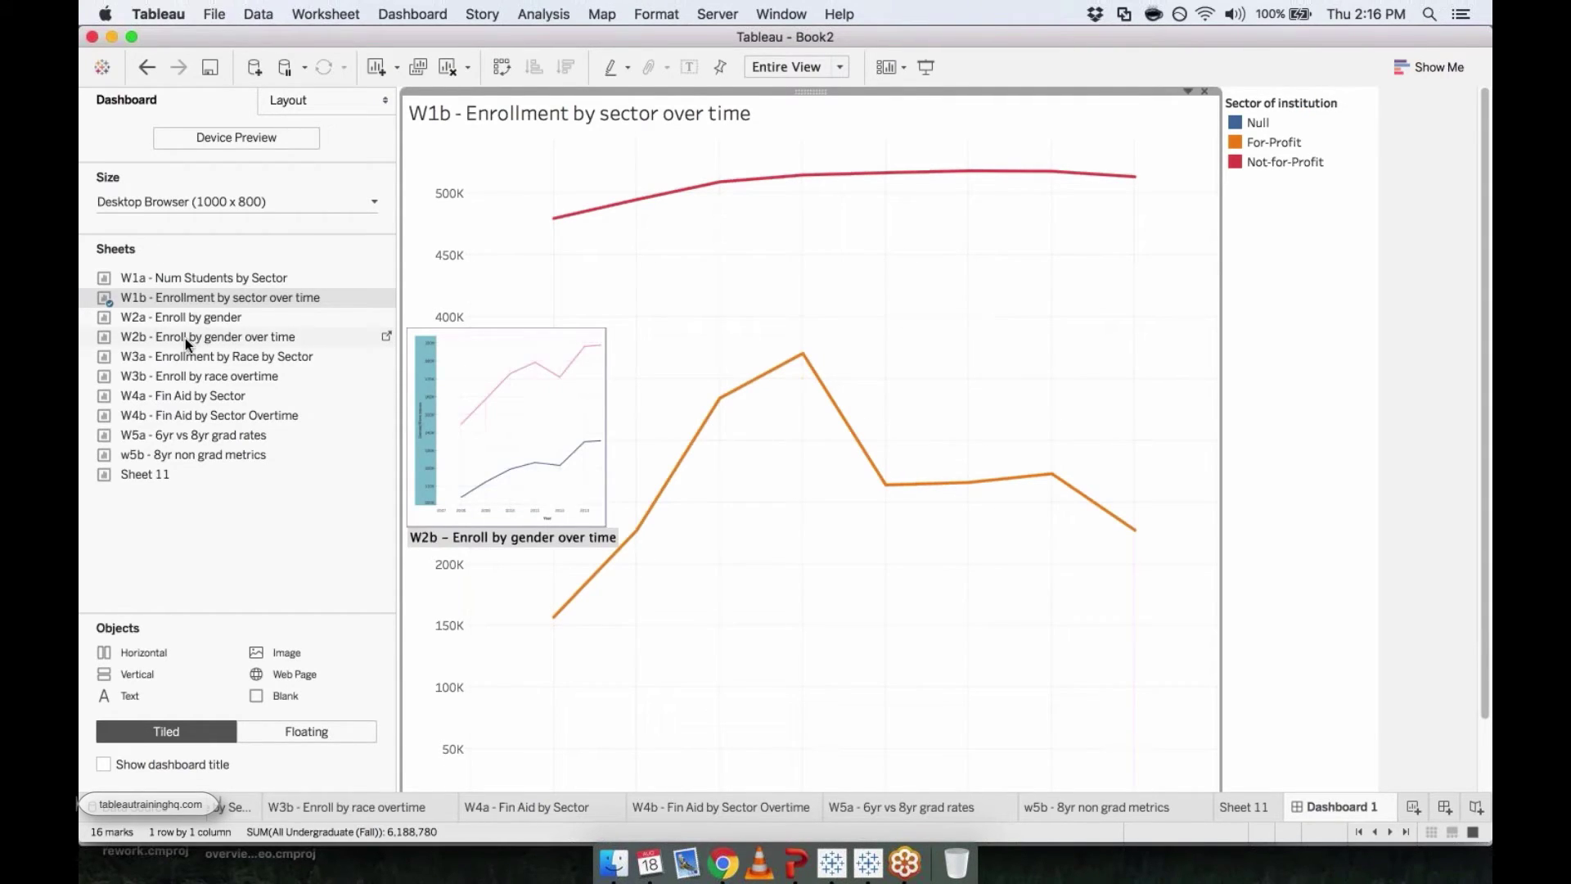
{"action": "double_click", "coordinate": [199, 339]}
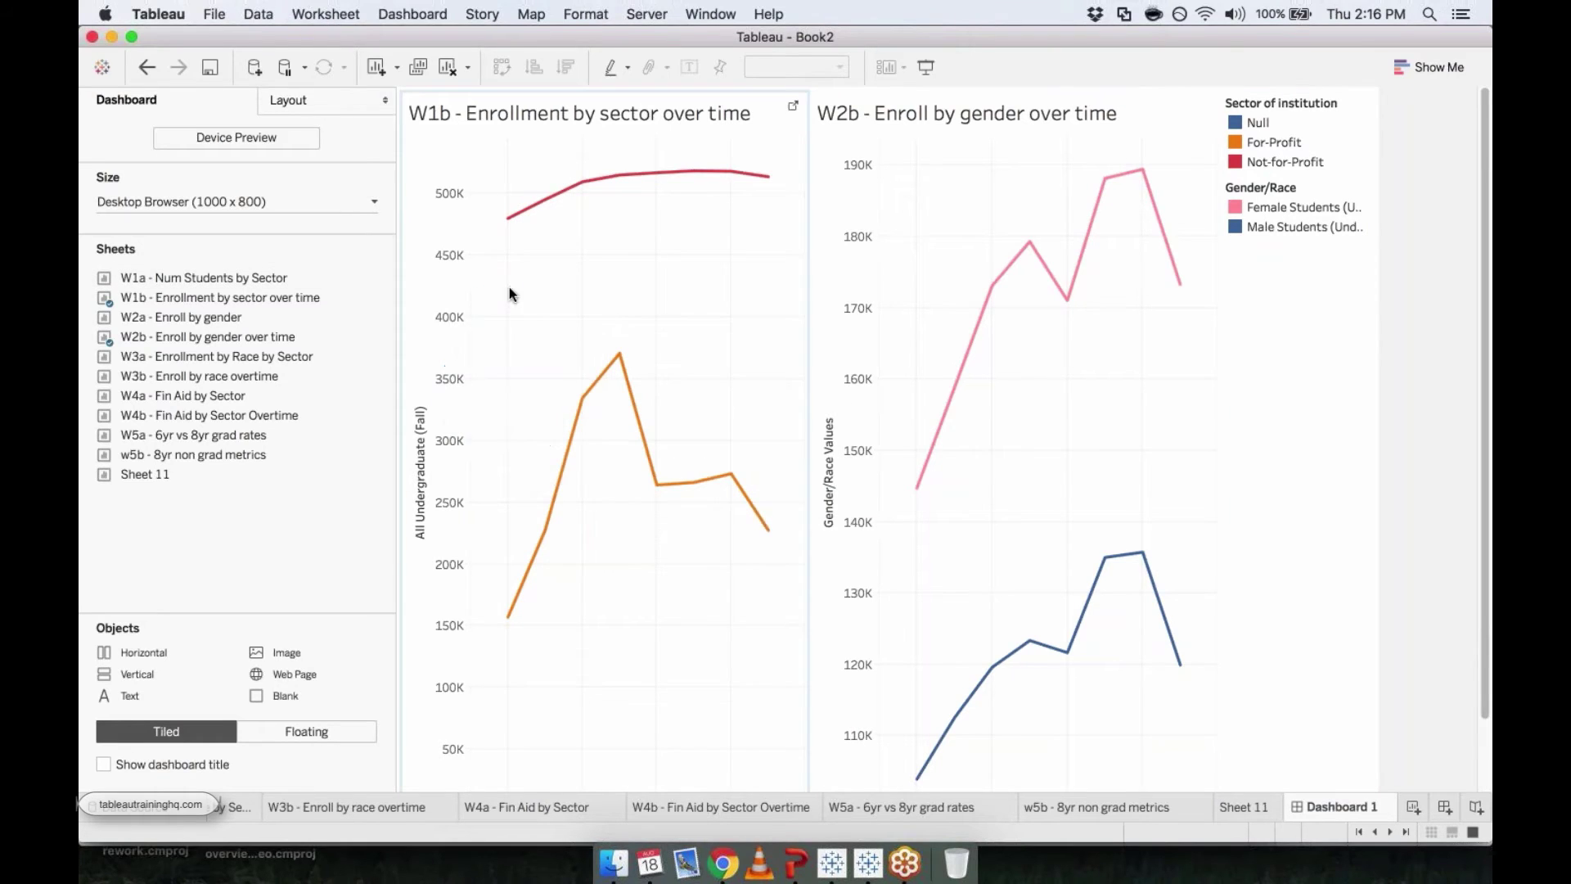
Try the Generic Desktop (1366 x 768) dashboard size, and set the fixed size to Laptop Browser (800 x 600)
{"action": "mouse_move", "coordinate": [368, 254]}
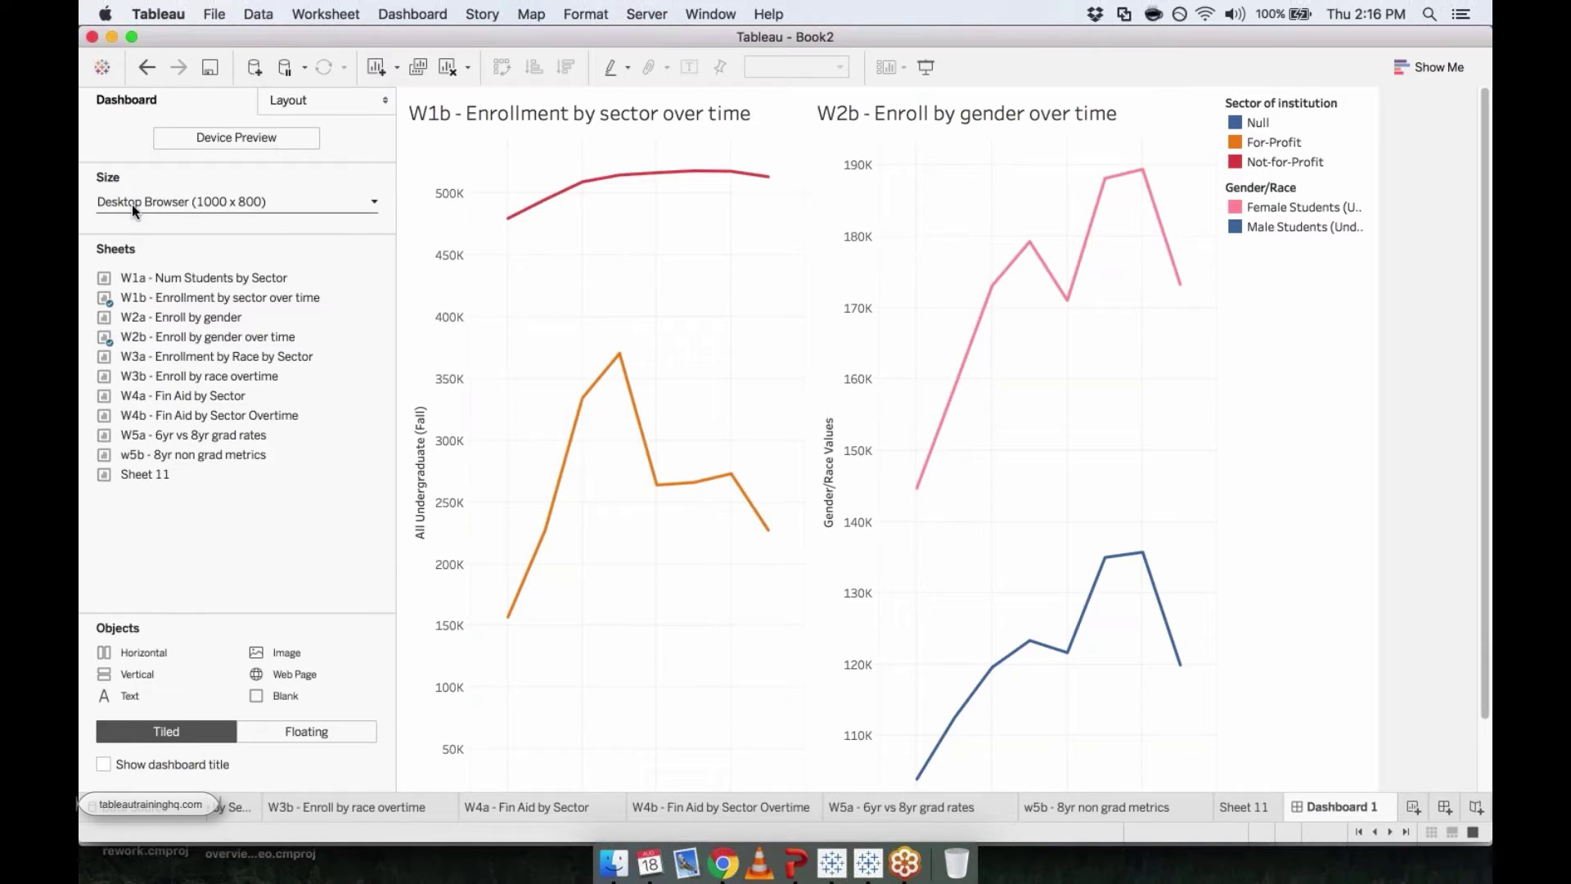
{"action": "left_click", "coordinate": [374, 202]}
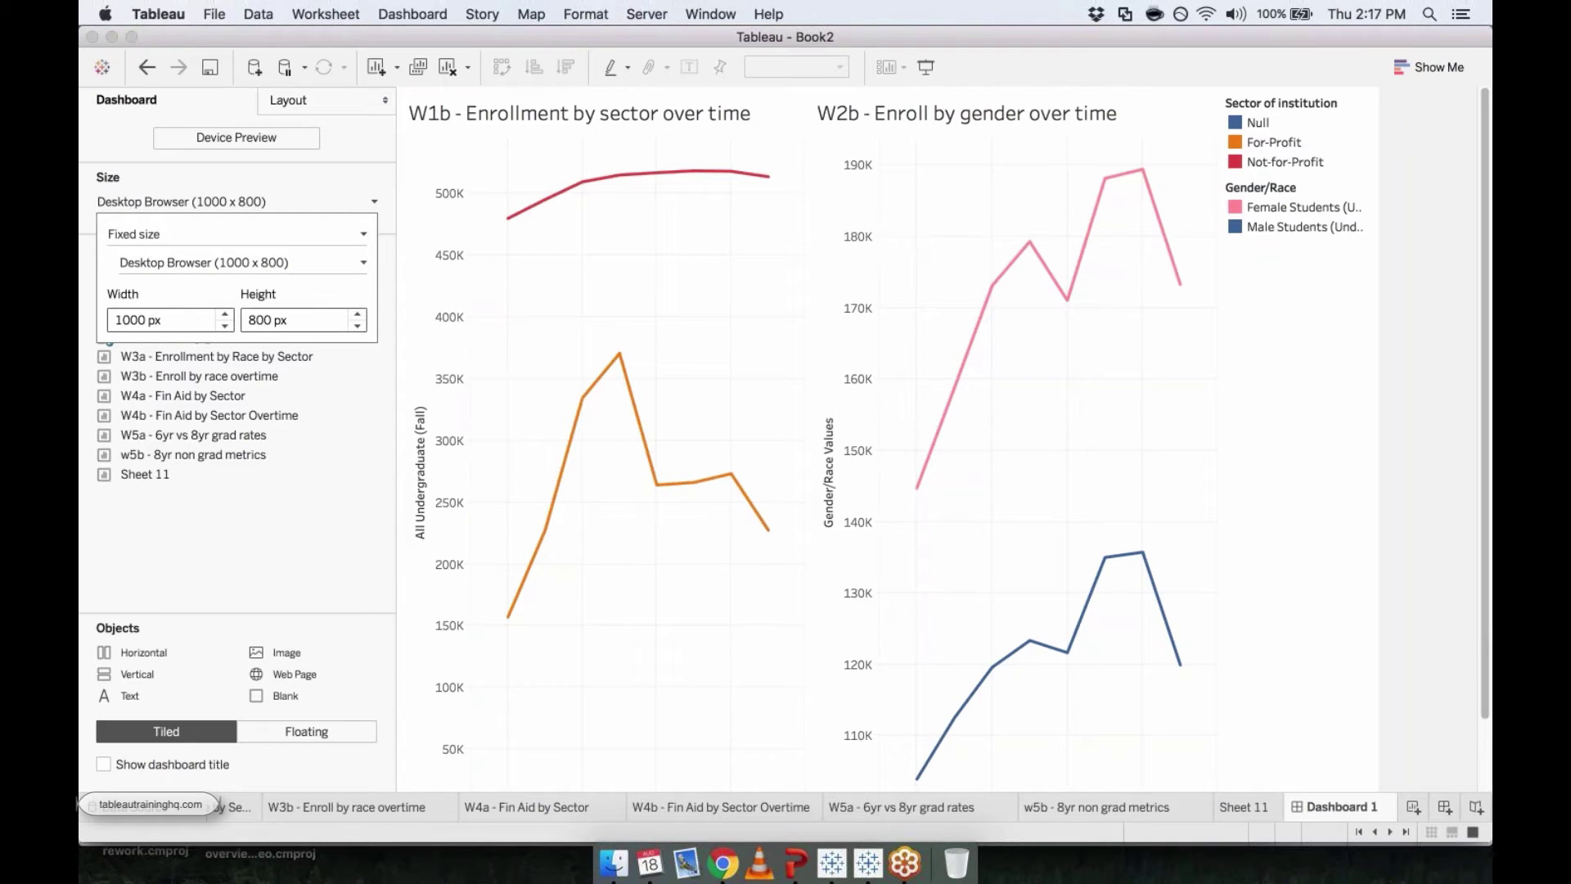
{"action": "left_click", "coordinate": [364, 264]}
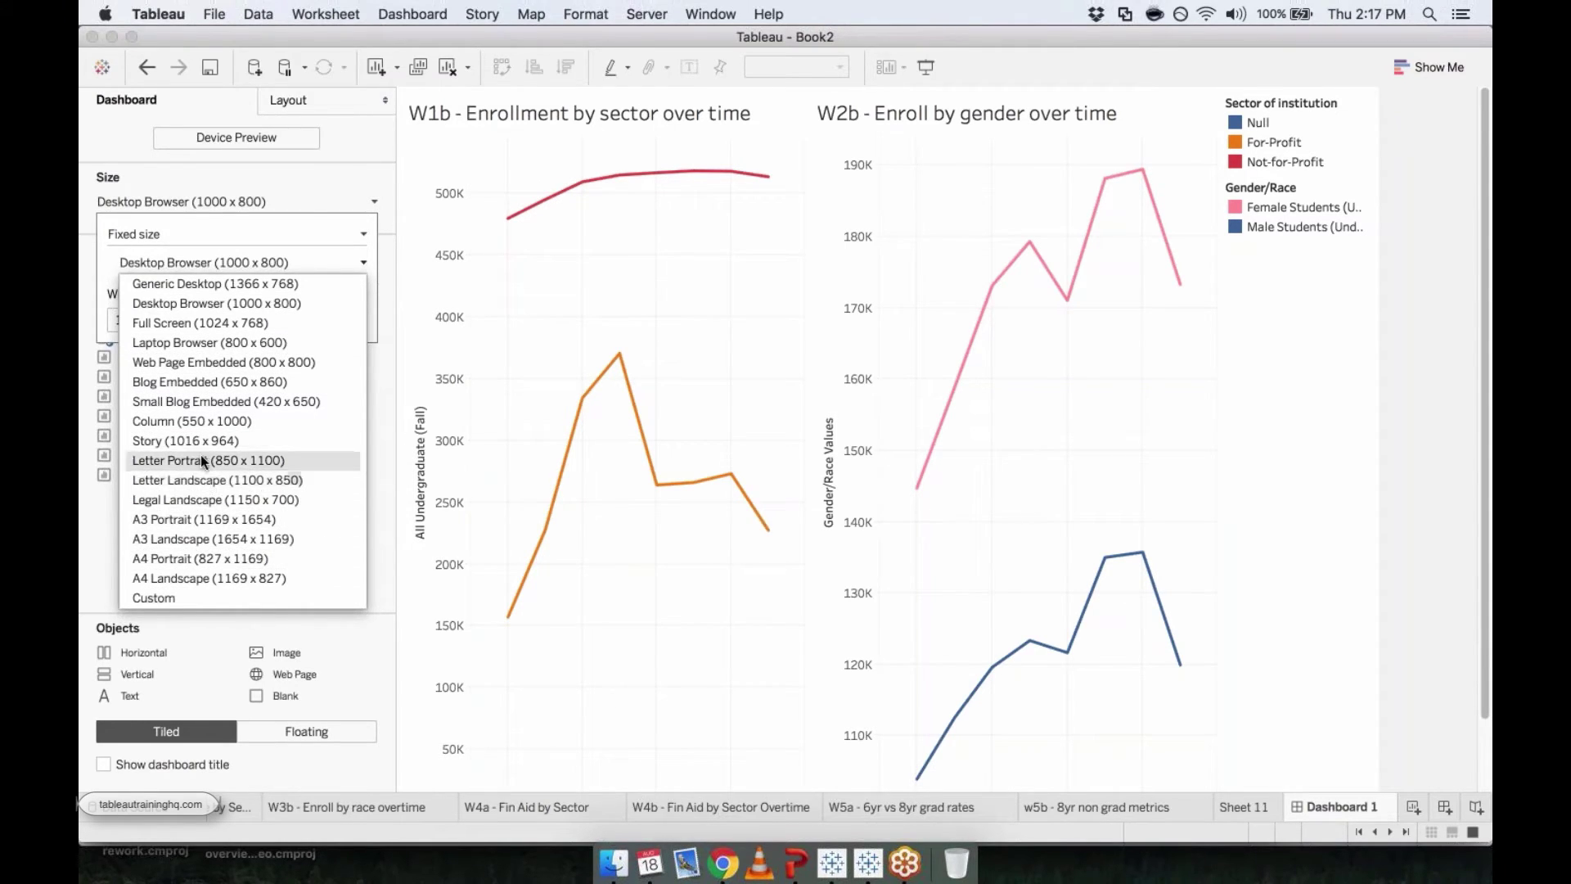
{"action": "left_click", "coordinate": [196, 284]}
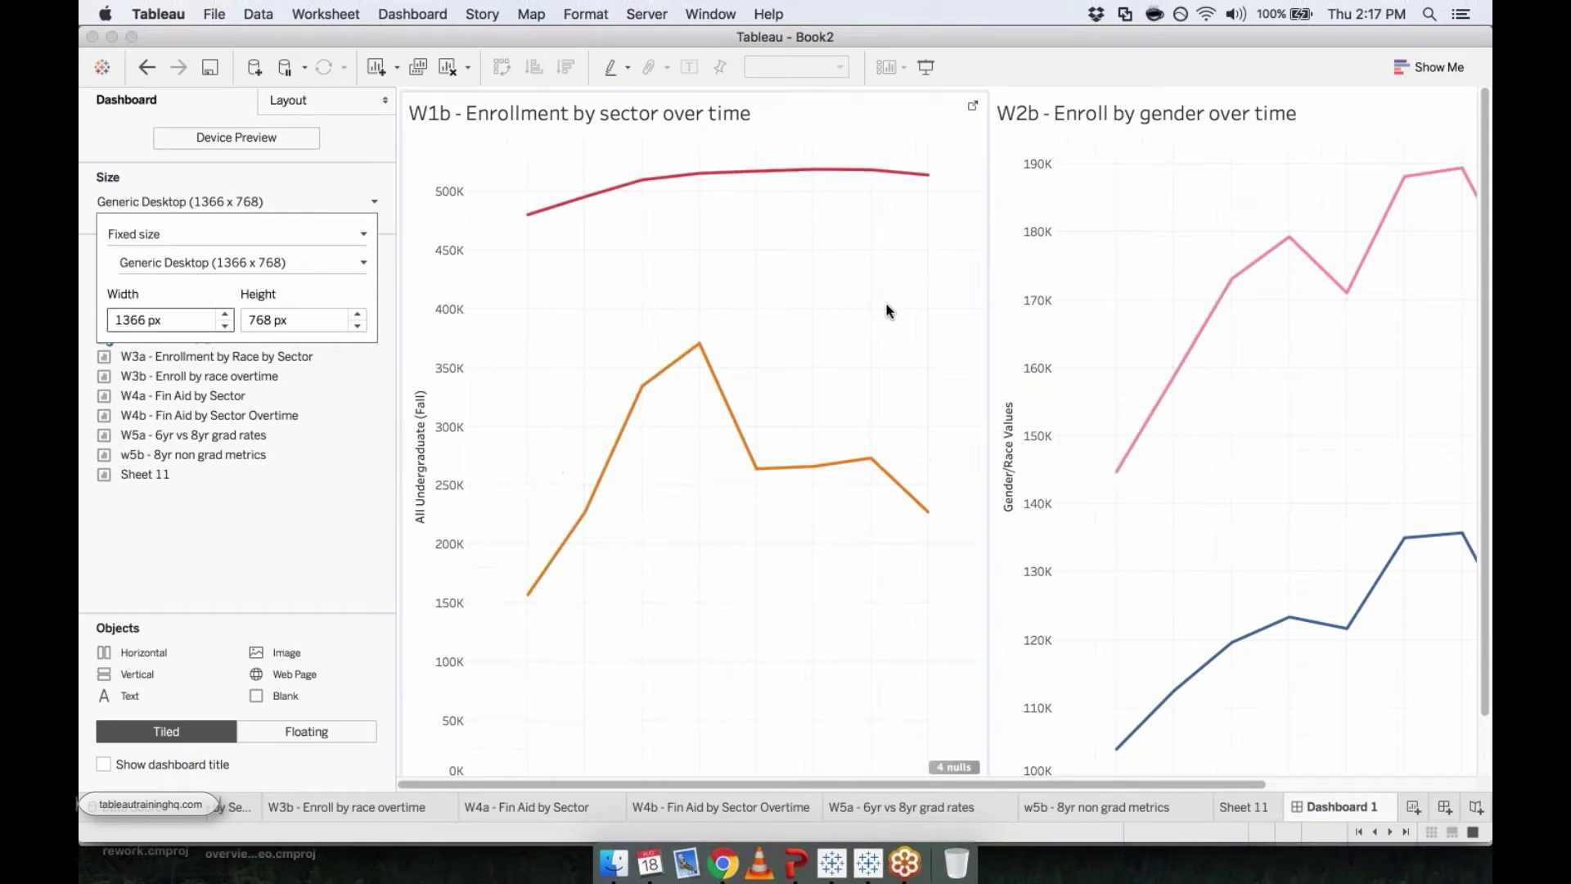
{"action": "left_click", "coordinate": [313, 260]}
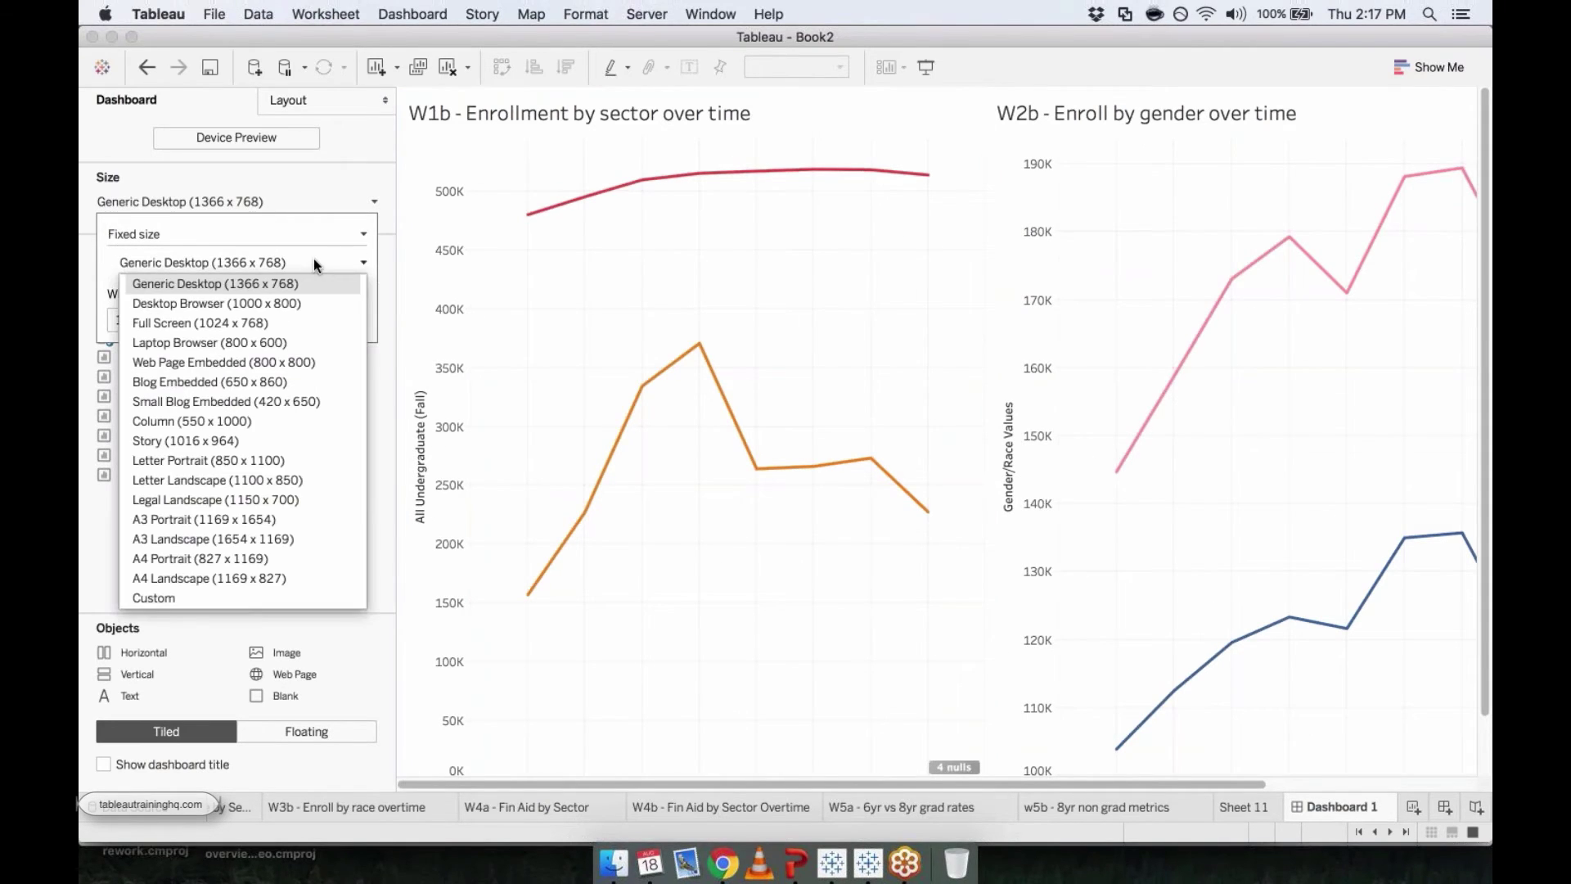
{"action": "left_click", "coordinate": [249, 340]}
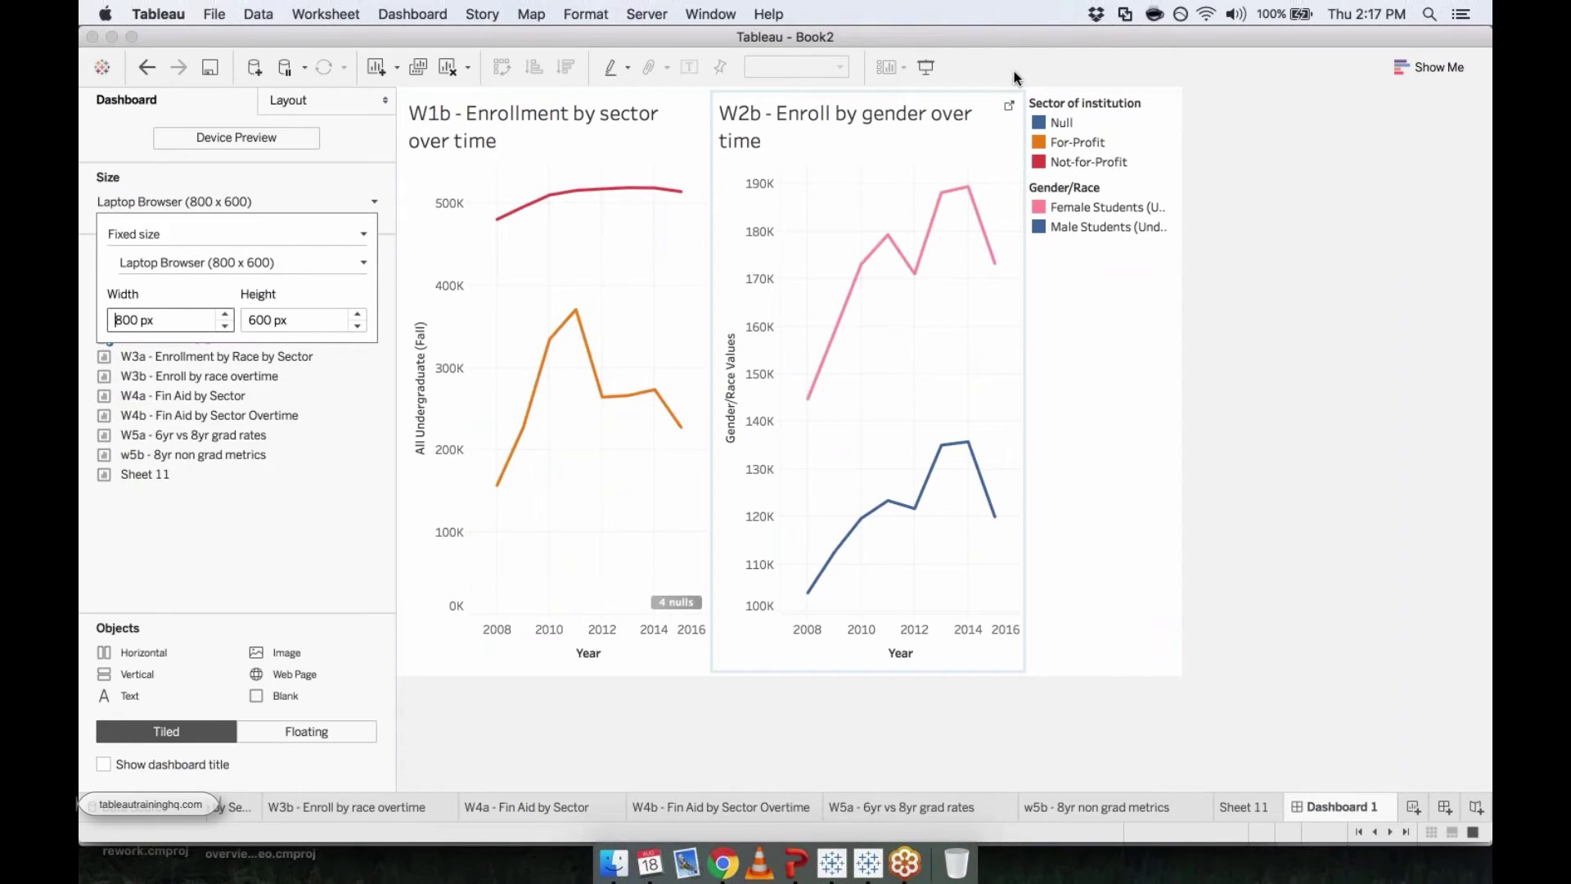
{"action": "left_click", "coordinate": [374, 205]}
Preview the available sheets and add W4a - Fin Aid by Sector and w5b - 8yr non grad metrics to the dashboard
{"action": "mouse_move", "coordinate": [165, 414]}
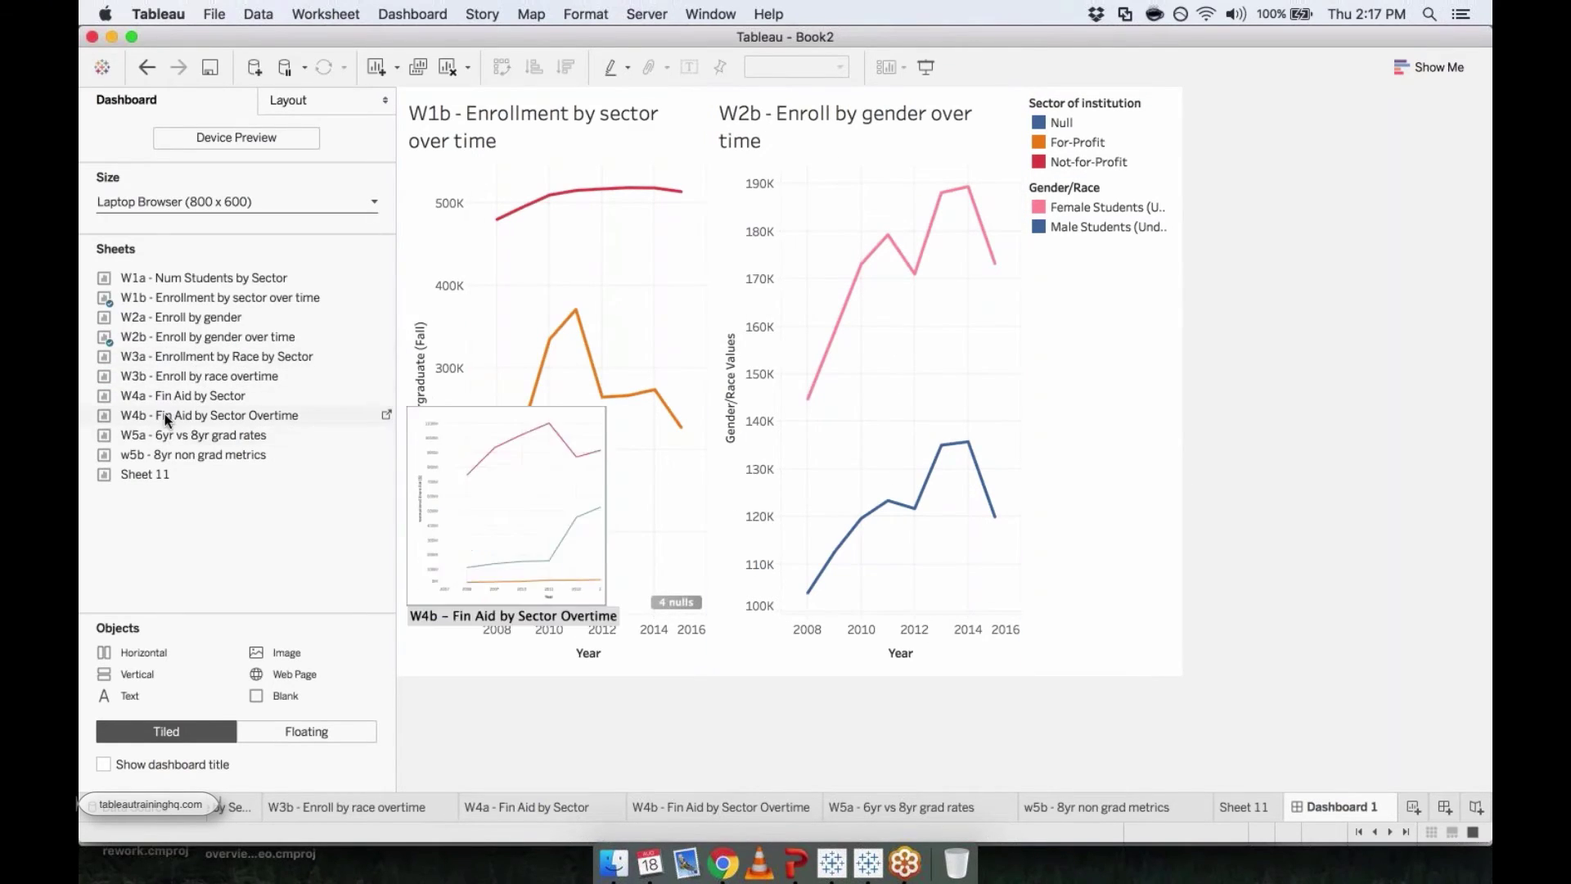
{"action": "mouse_move", "coordinate": [136, 339]}
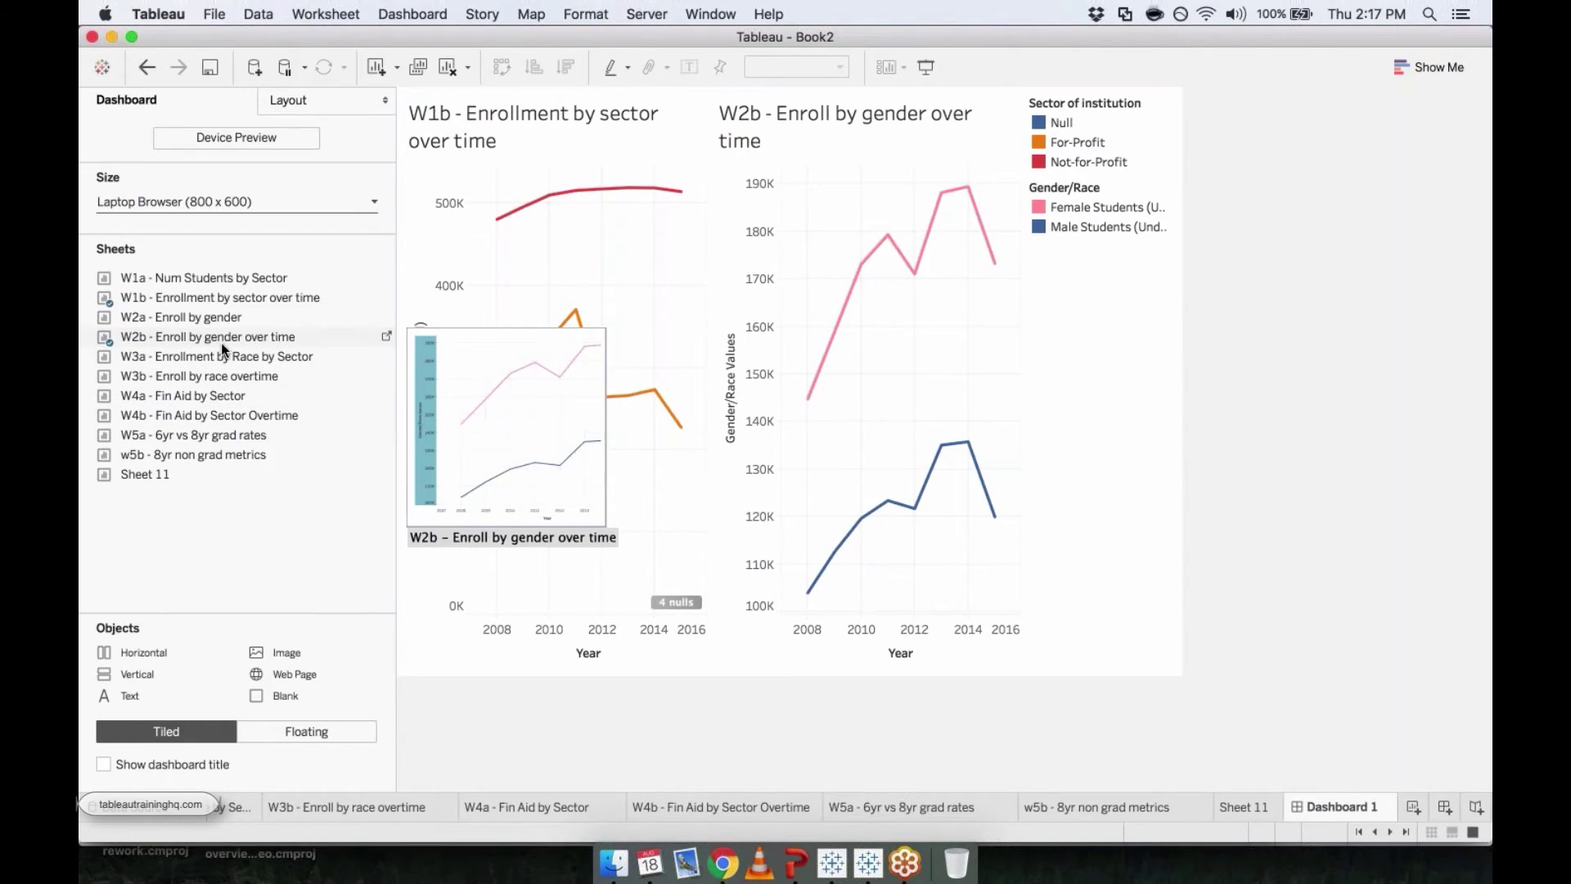
{"action": "mouse_move", "coordinate": [108, 305]}
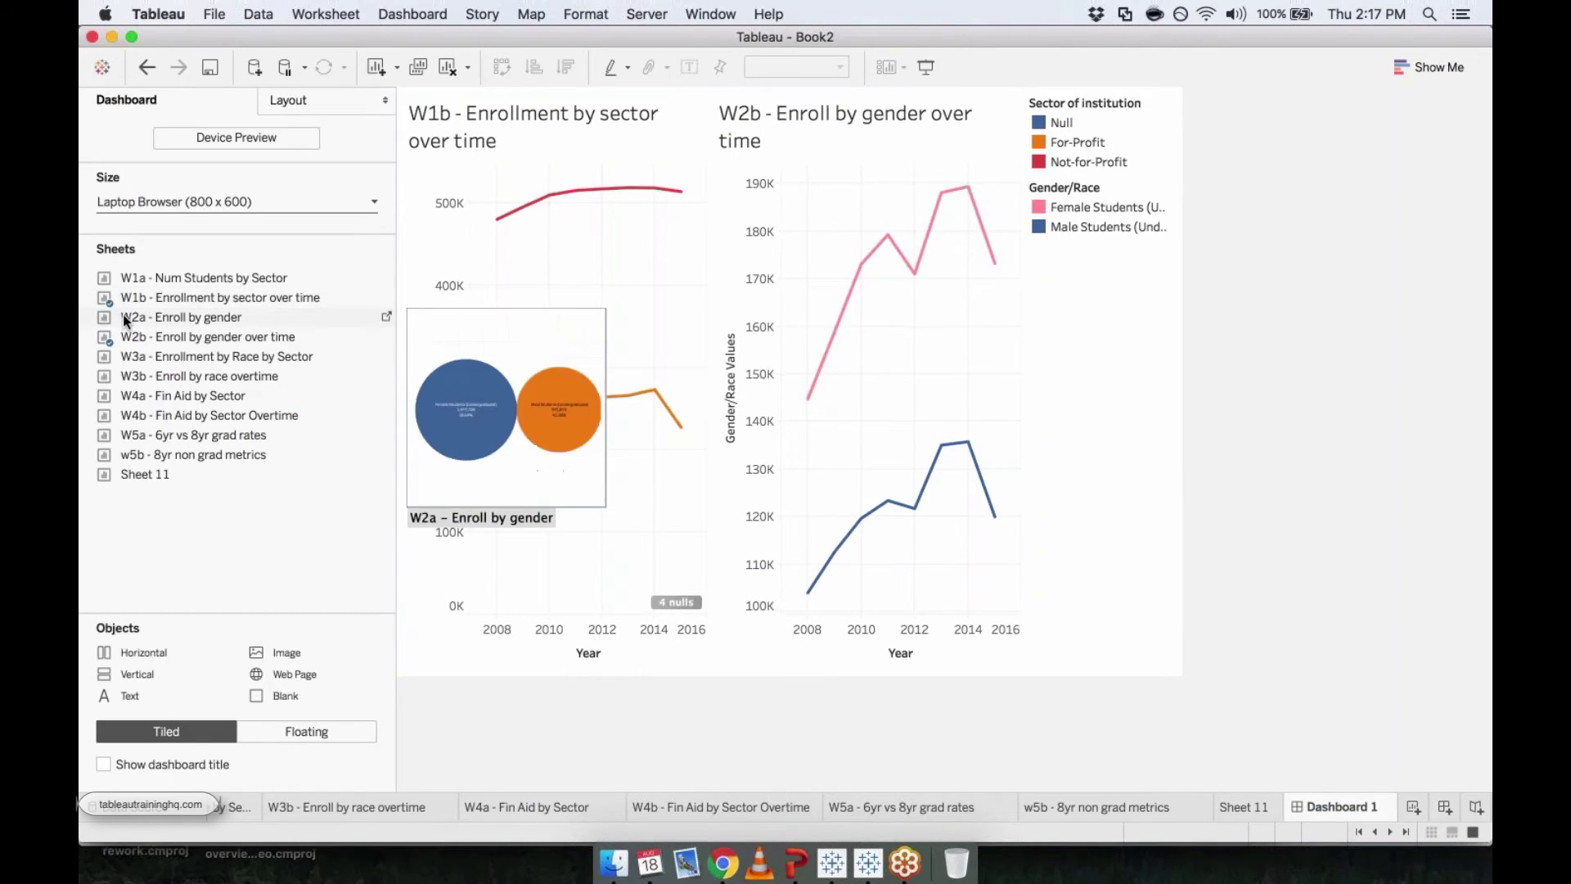
{"action": "mouse_move", "coordinate": [303, 373]}
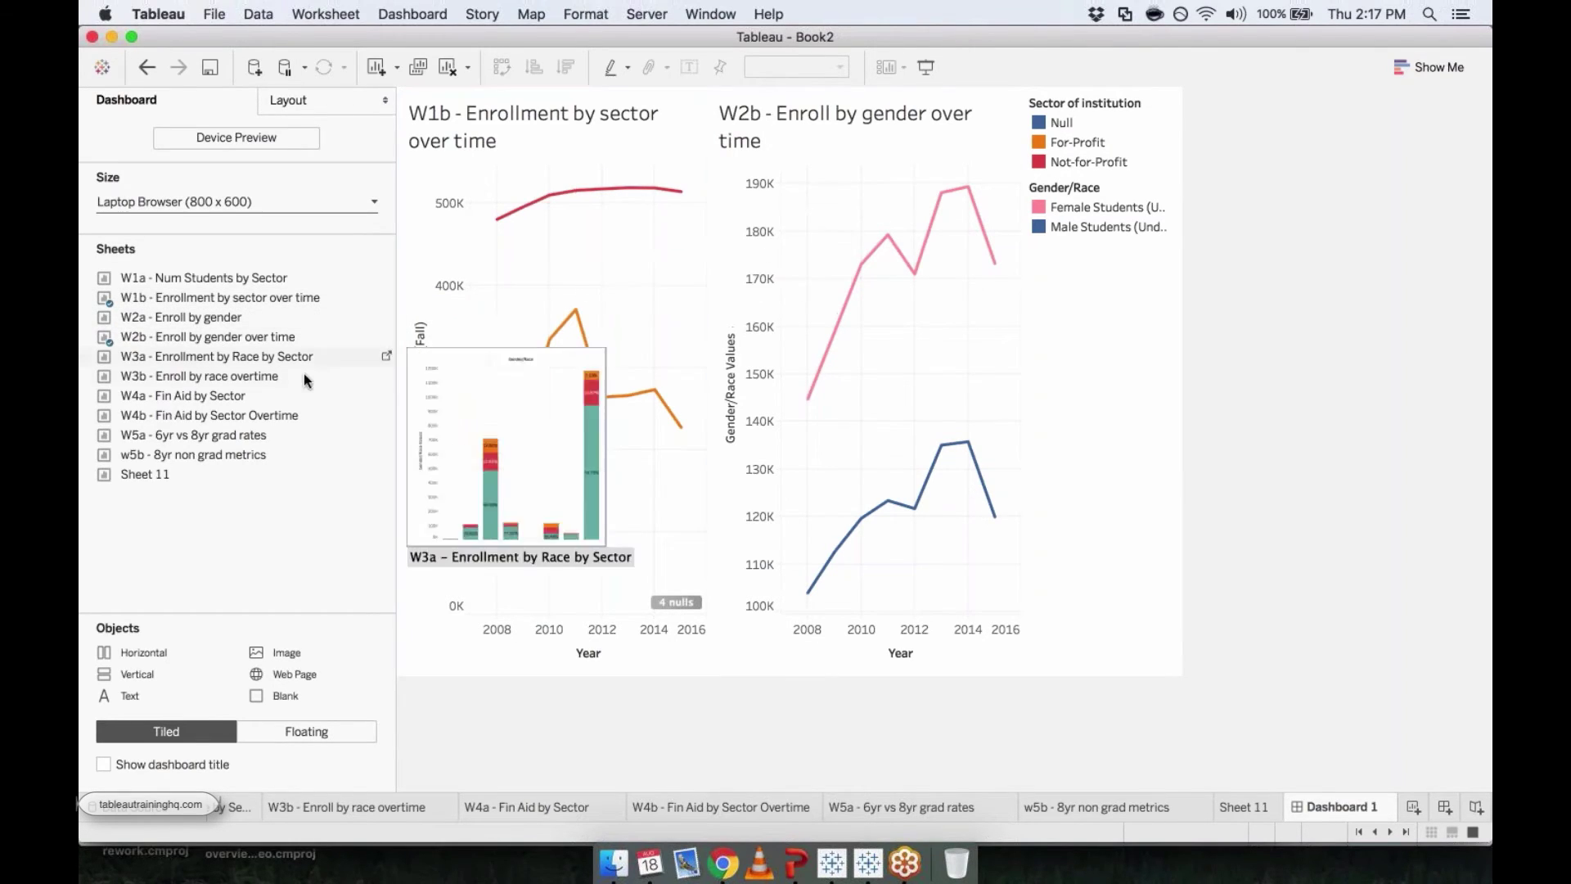
{"action": "double_click", "coordinate": [219, 395]}
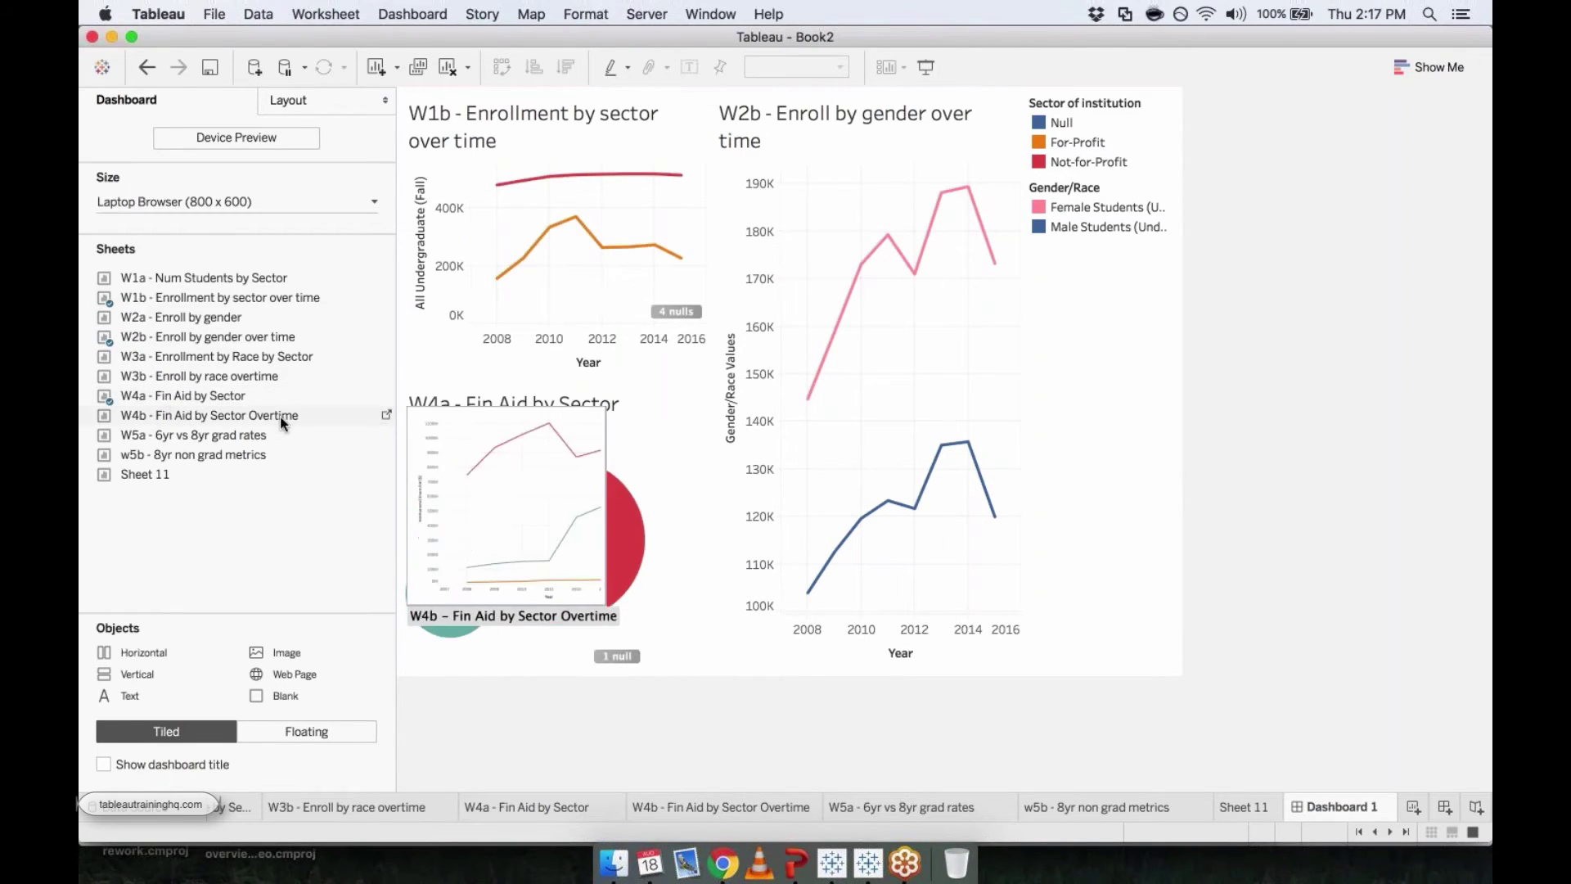
{"action": "mouse_move", "coordinate": [642, 518]}
{"action": "mouse_move", "coordinate": [230, 453]}
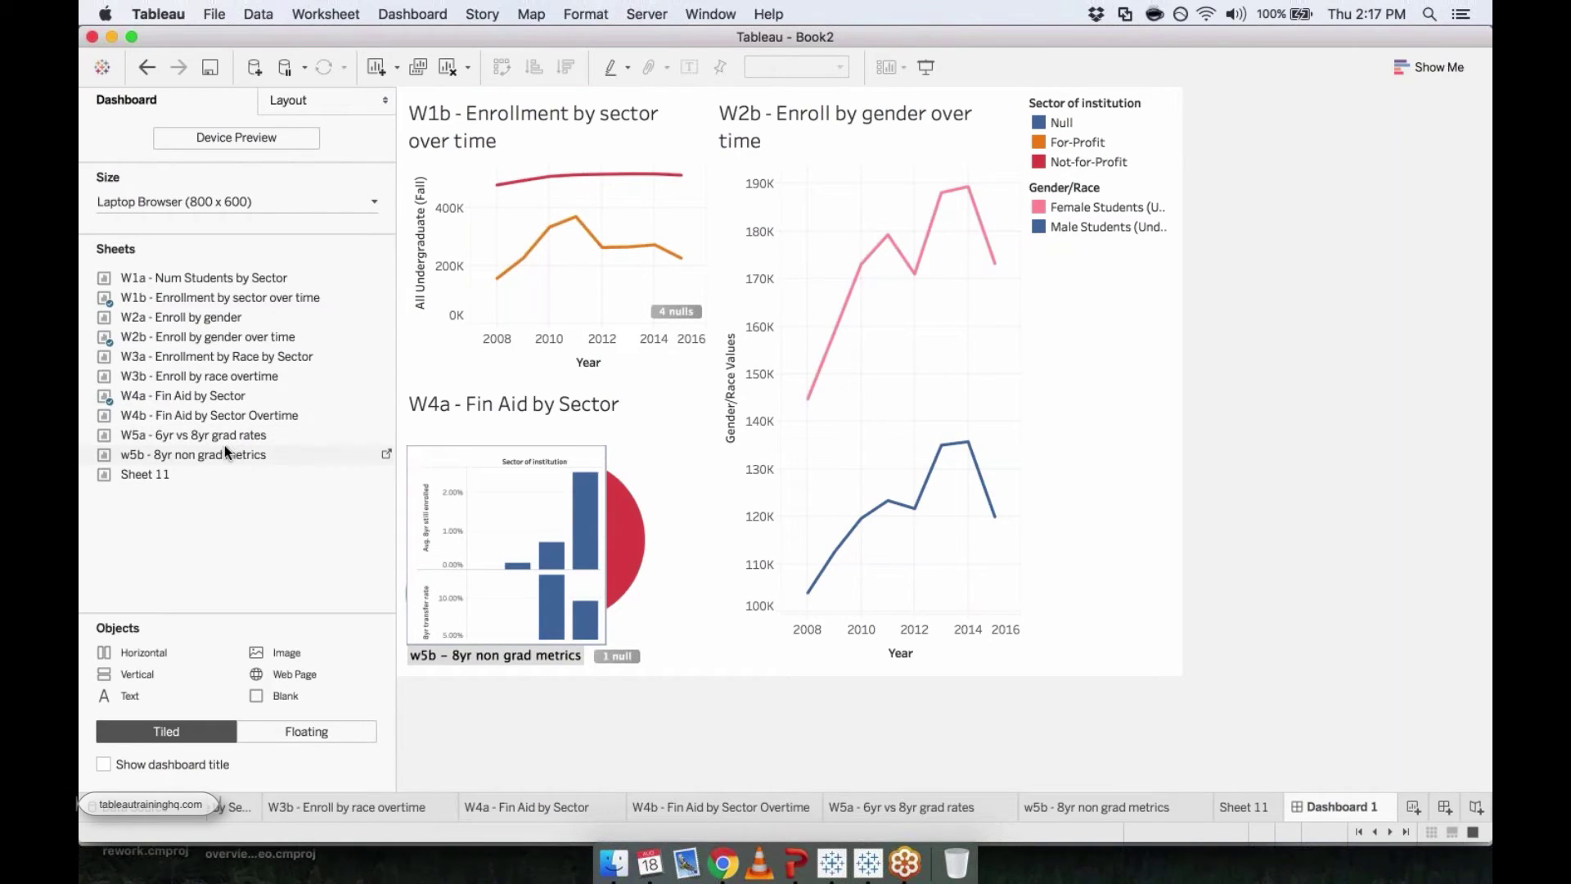
{"action": "double_click", "coordinate": [182, 458]}
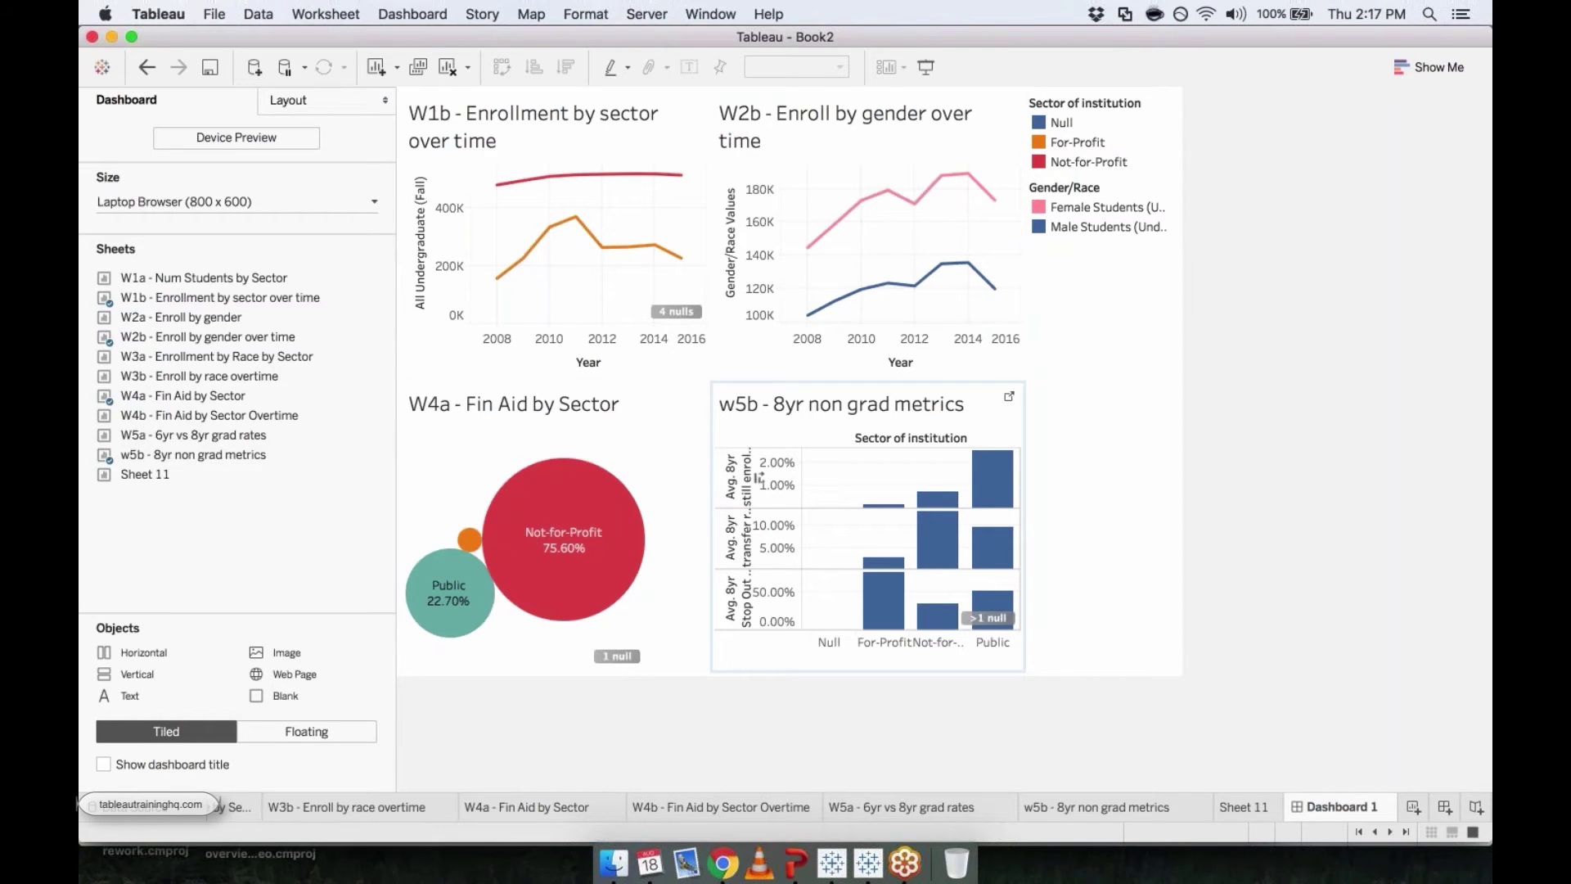
{"action": "left_click", "coordinate": [630, 395]}
{"action": "left_click", "coordinate": [824, 401]}
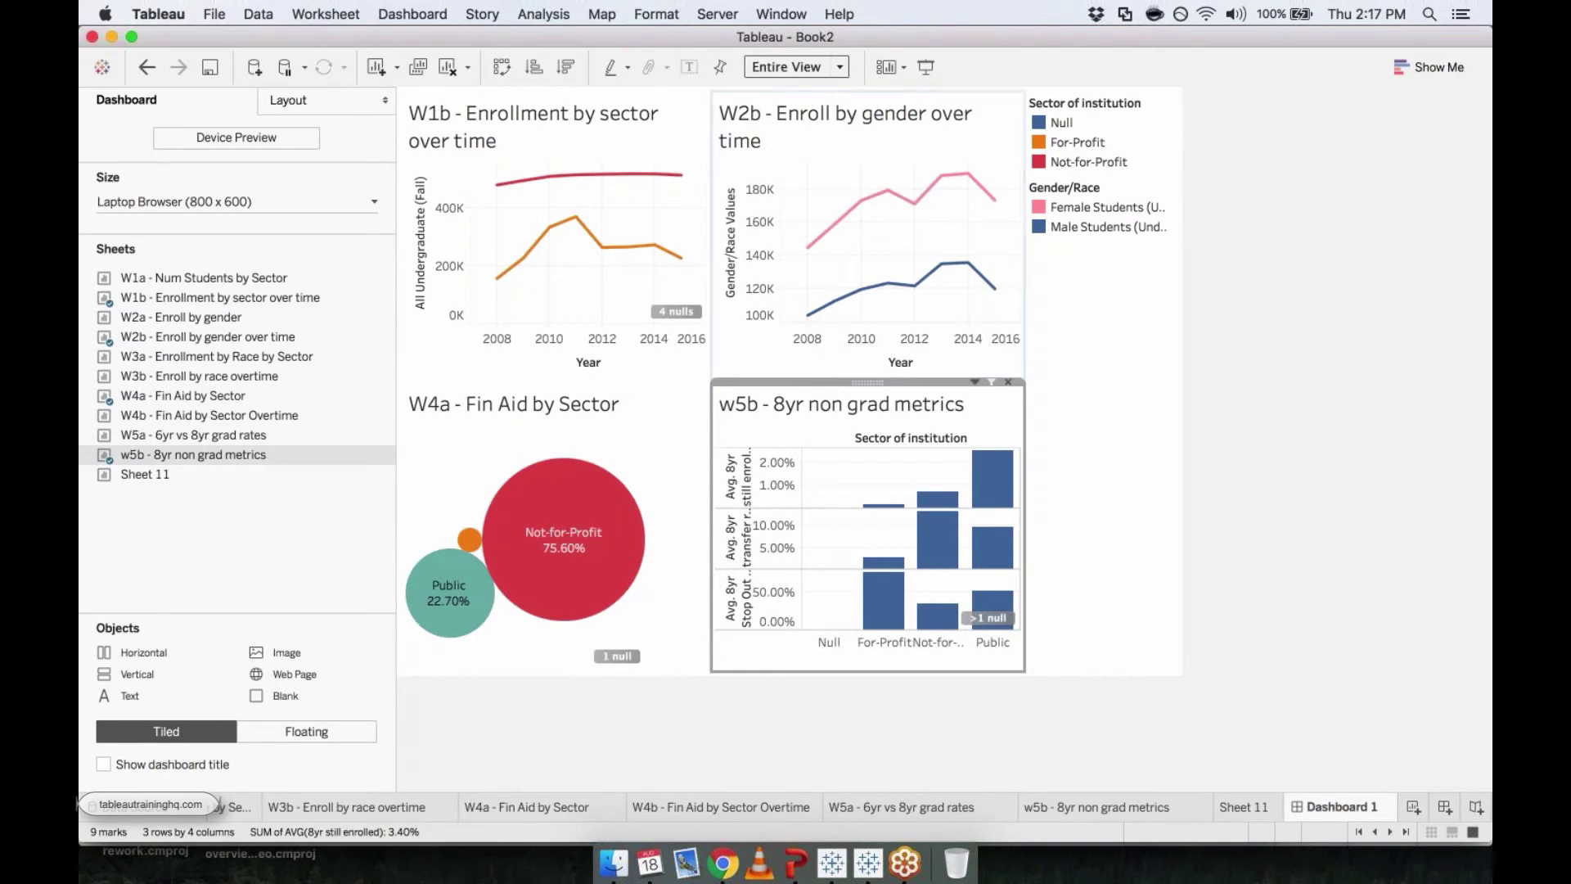
{"action": "left_click", "coordinate": [831, 129]}
{"action": "left_click", "coordinate": [559, 116]}
Show the Gender/Race filter of the W2b - Enroll by gender over time sheet on the dashboard
{"action": "left_click", "coordinate": [833, 131]}
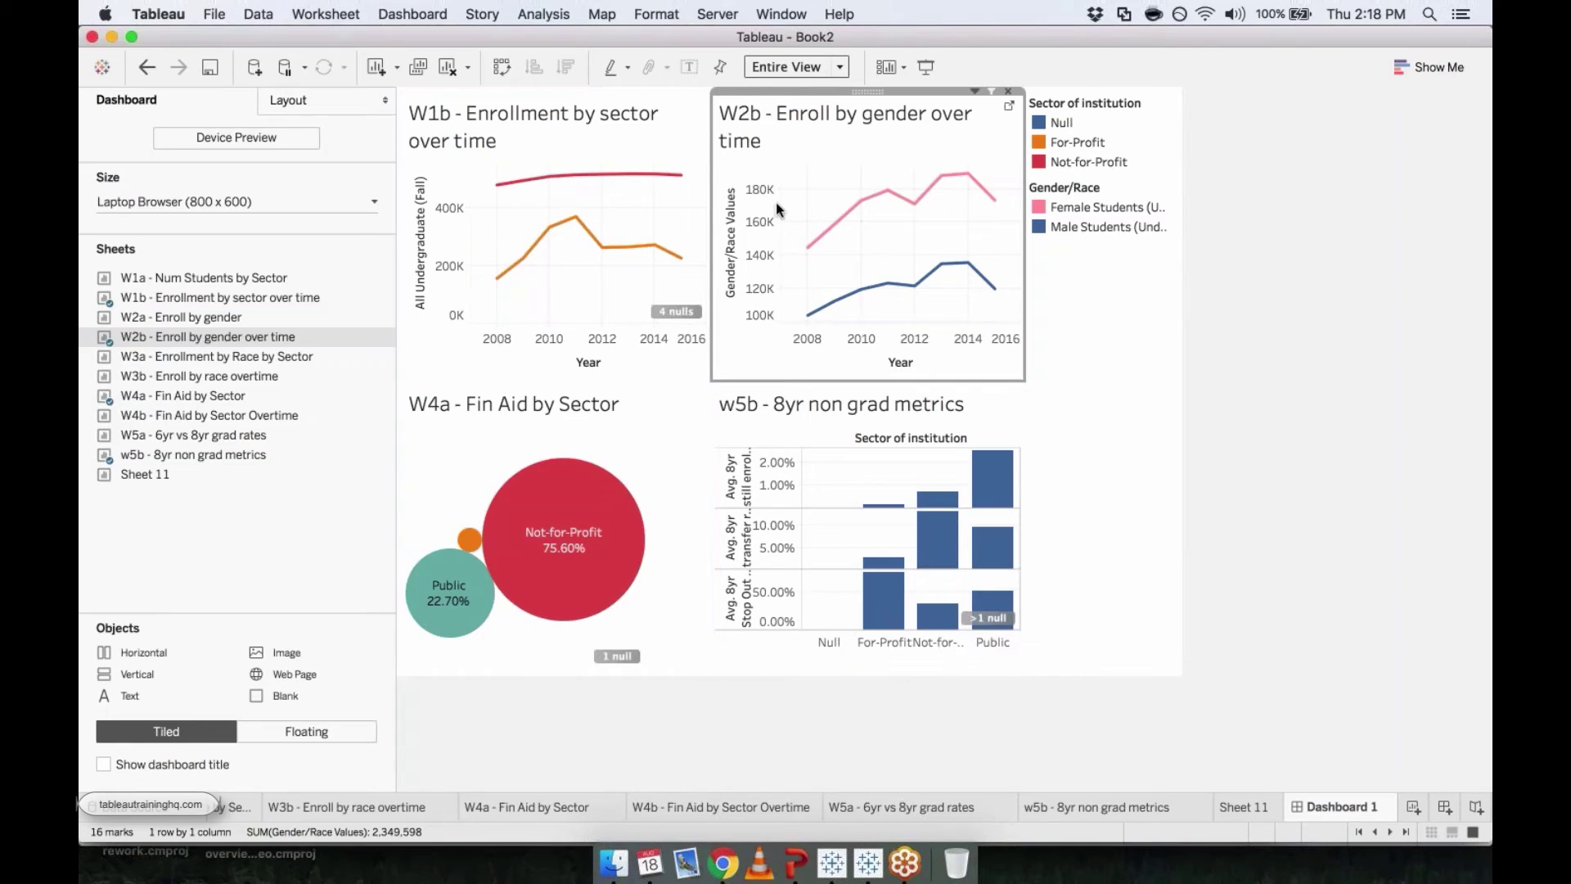
{"action": "left_click", "coordinate": [974, 94]}
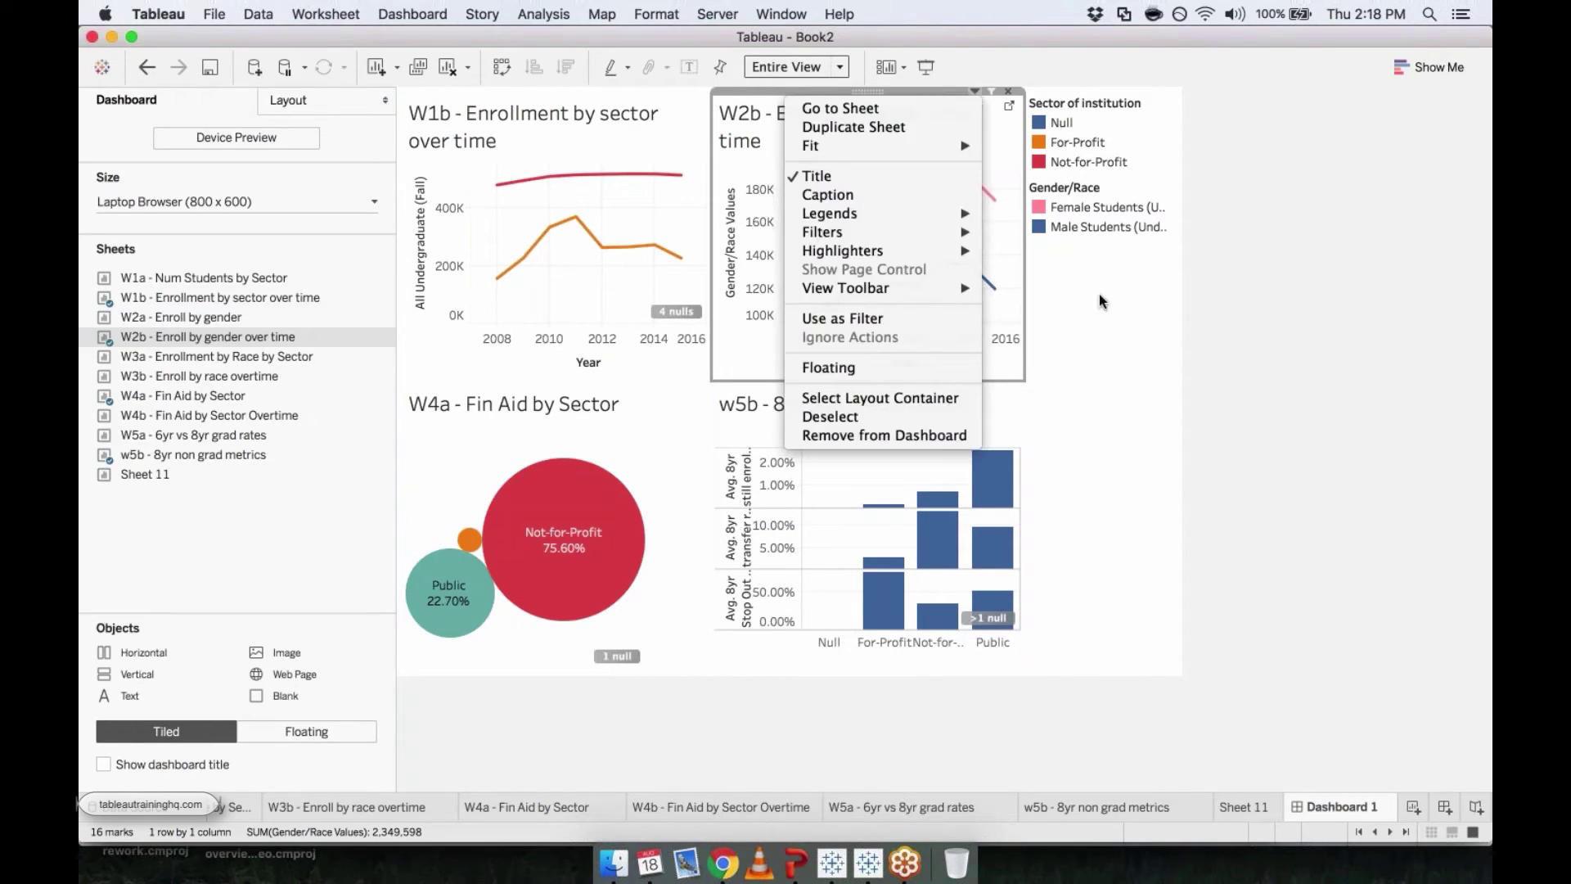
{"action": "left_click", "coordinate": [1101, 299]}
{"action": "mouse_move", "coordinate": [887, 190]}
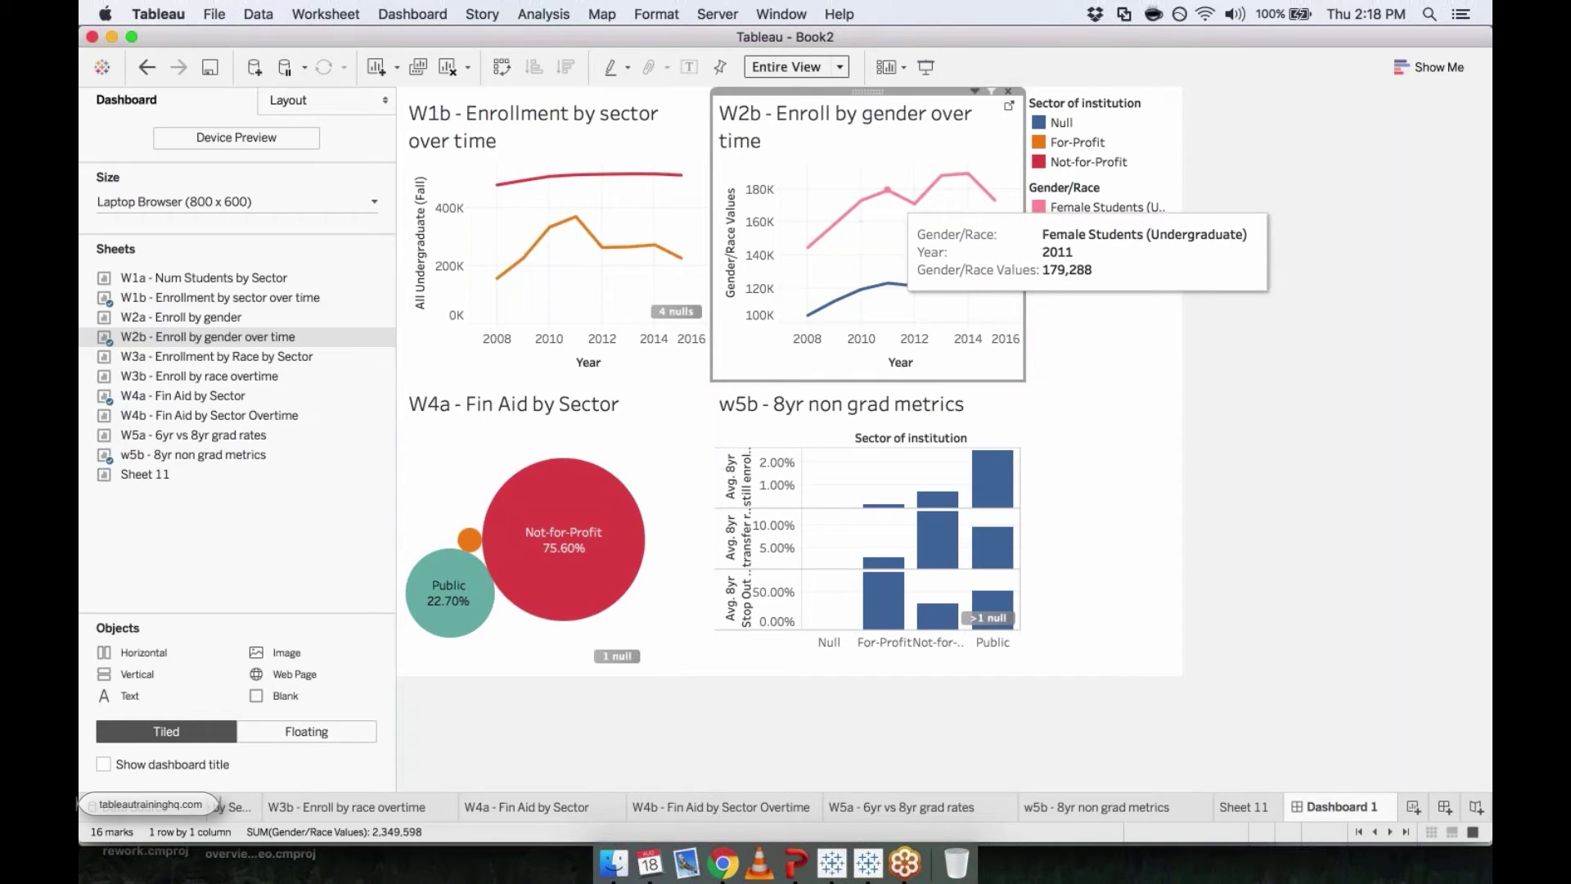
{"action": "left_click", "coordinate": [969, 93]}
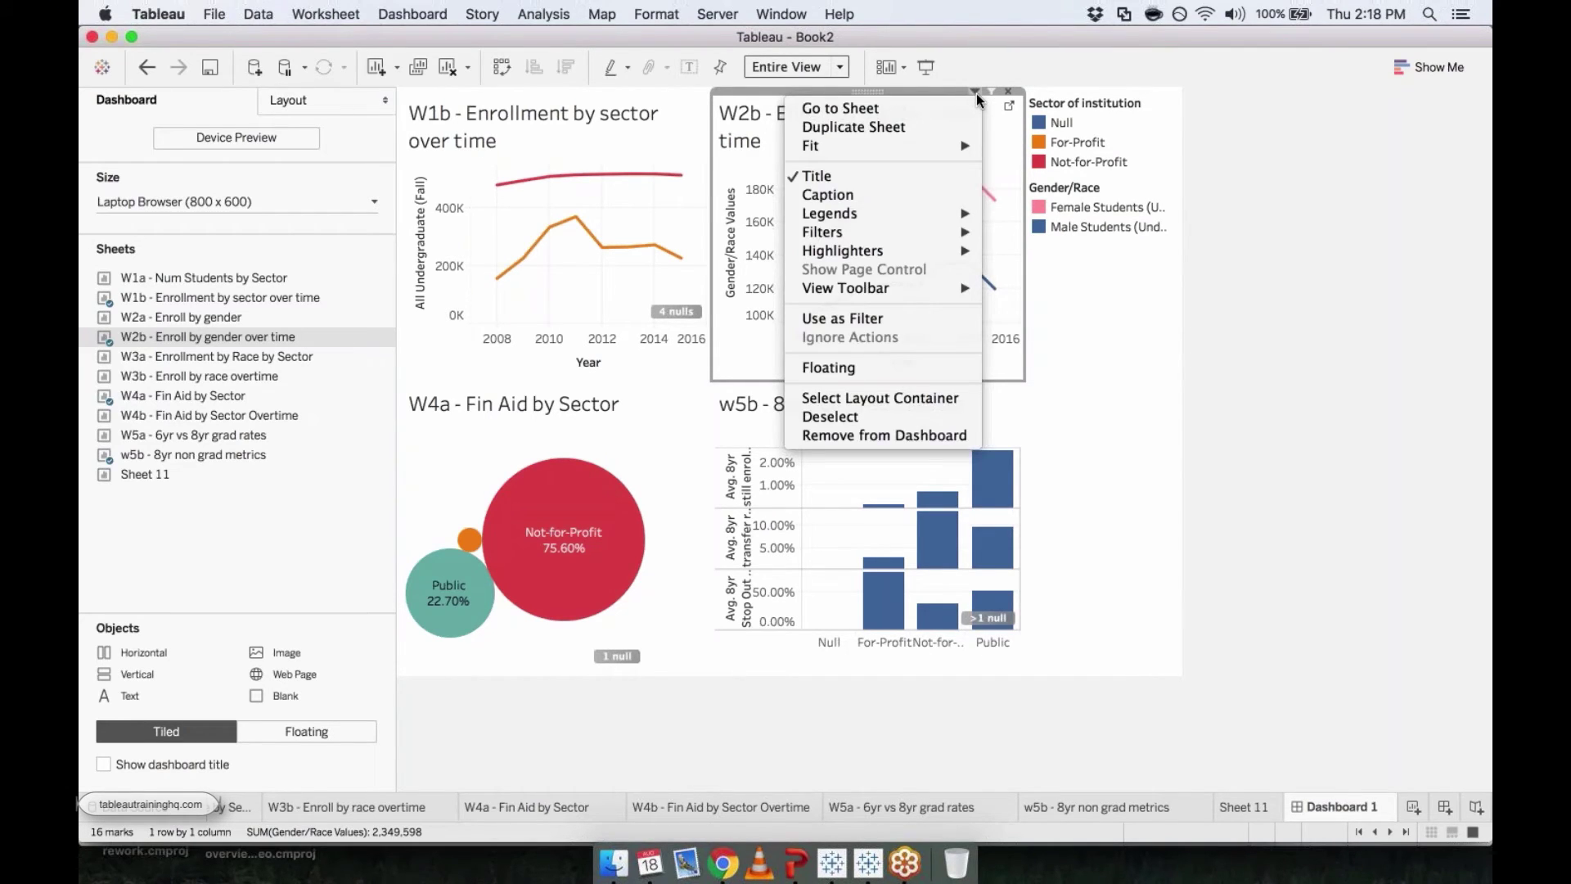
{"action": "mouse_move", "coordinate": [917, 232]}
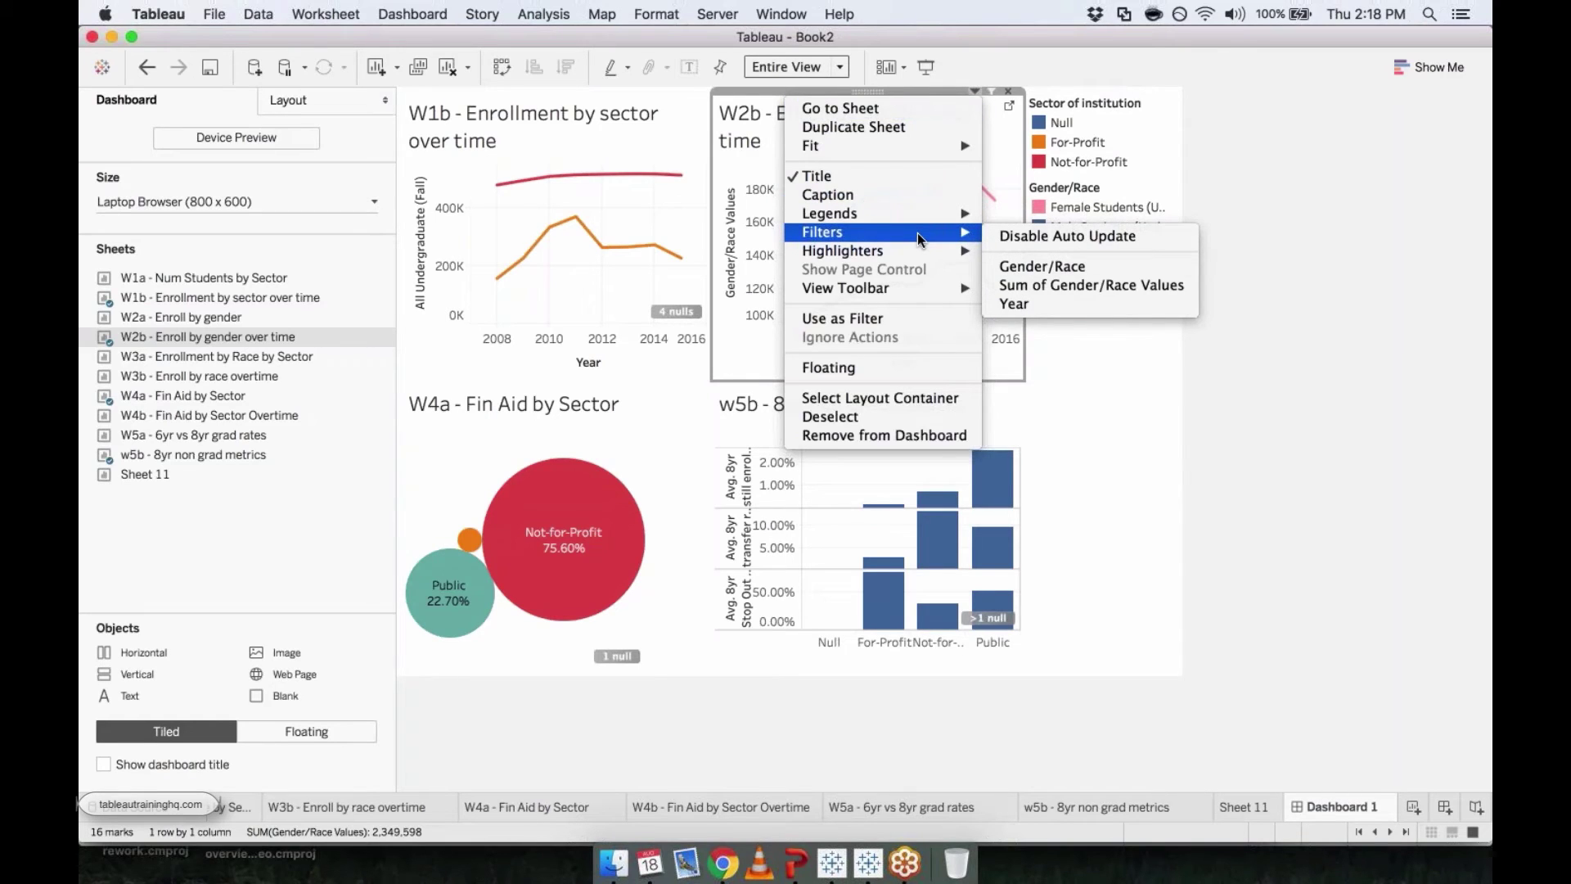
{"action": "left_click", "coordinate": [1108, 267]}
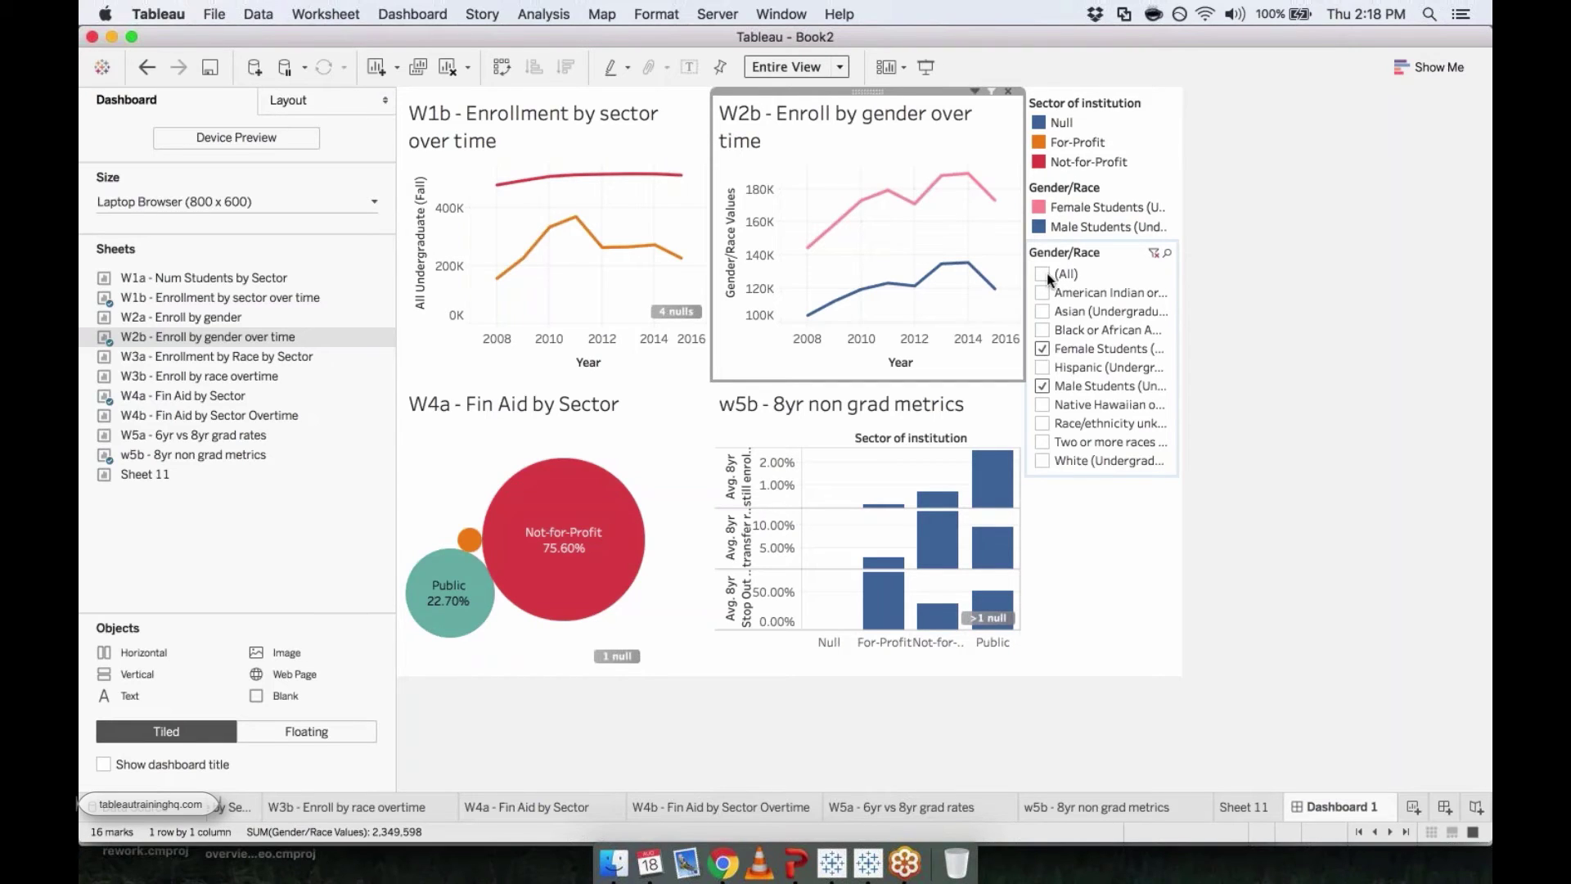
Try the Gender/Race filter without the Black or African American and Male Students values, and select all of its values
{"action": "left_click", "coordinate": [1043, 274]}
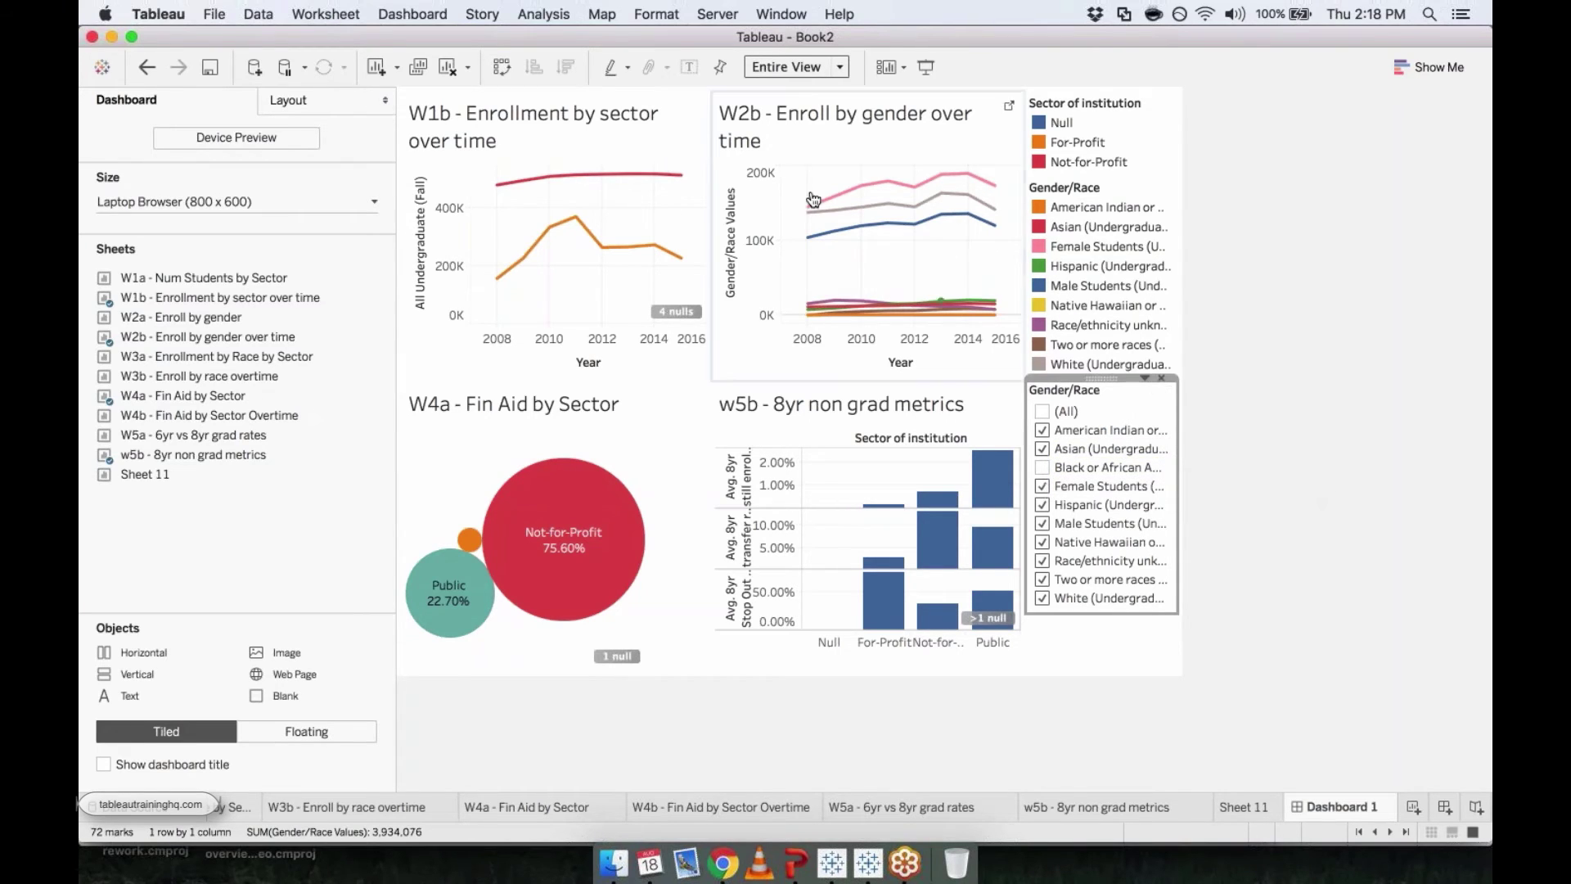
{"action": "left_click", "coordinate": [1043, 524]}
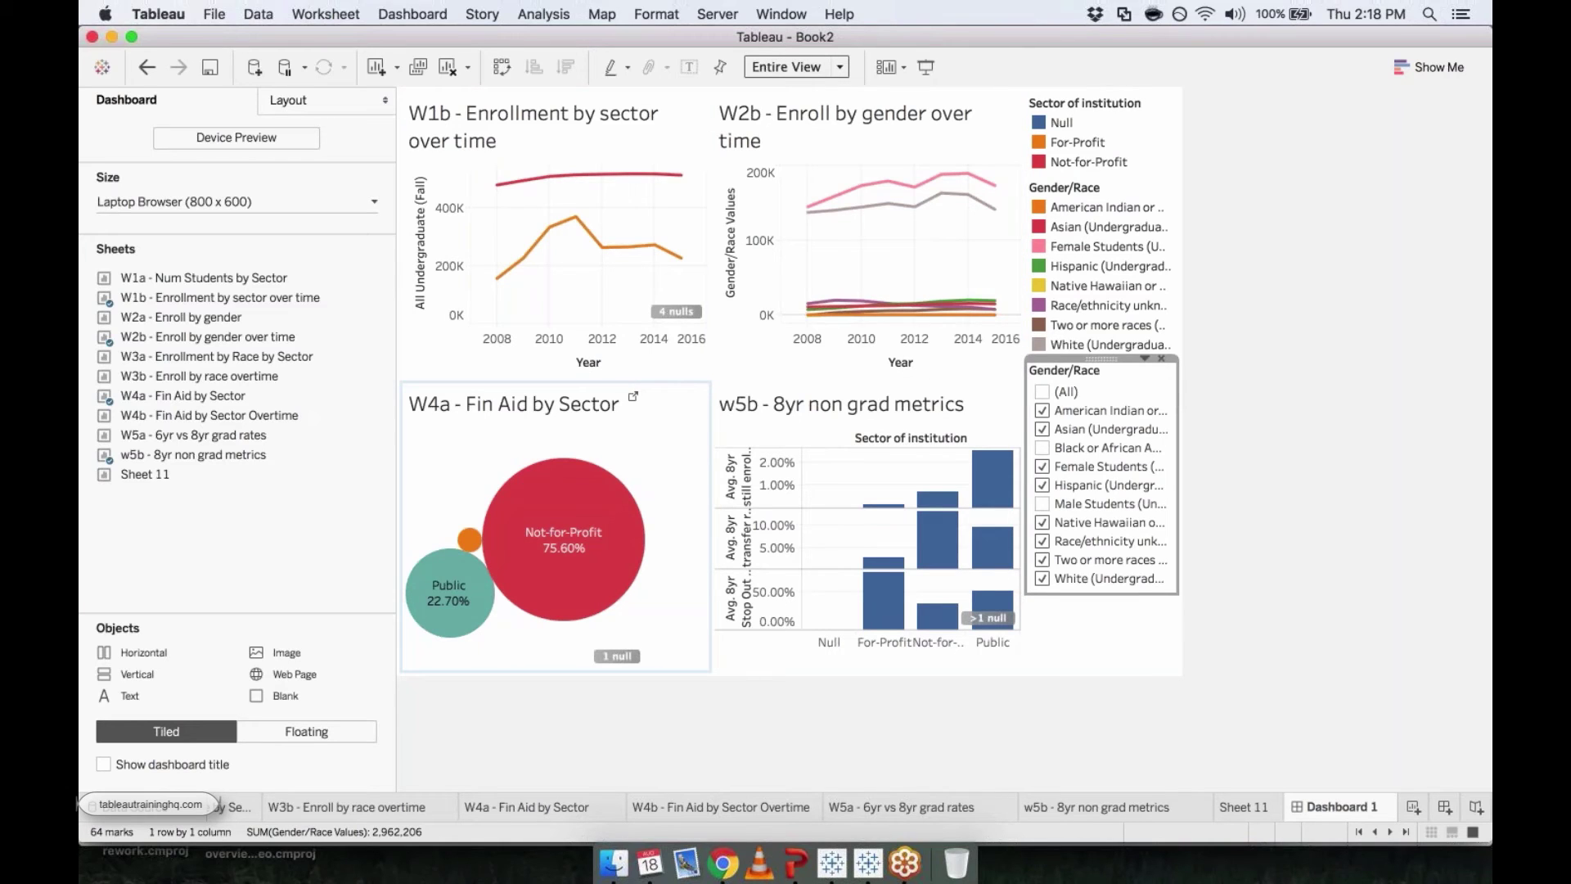
{"action": "left_click", "coordinate": [1042, 392]}
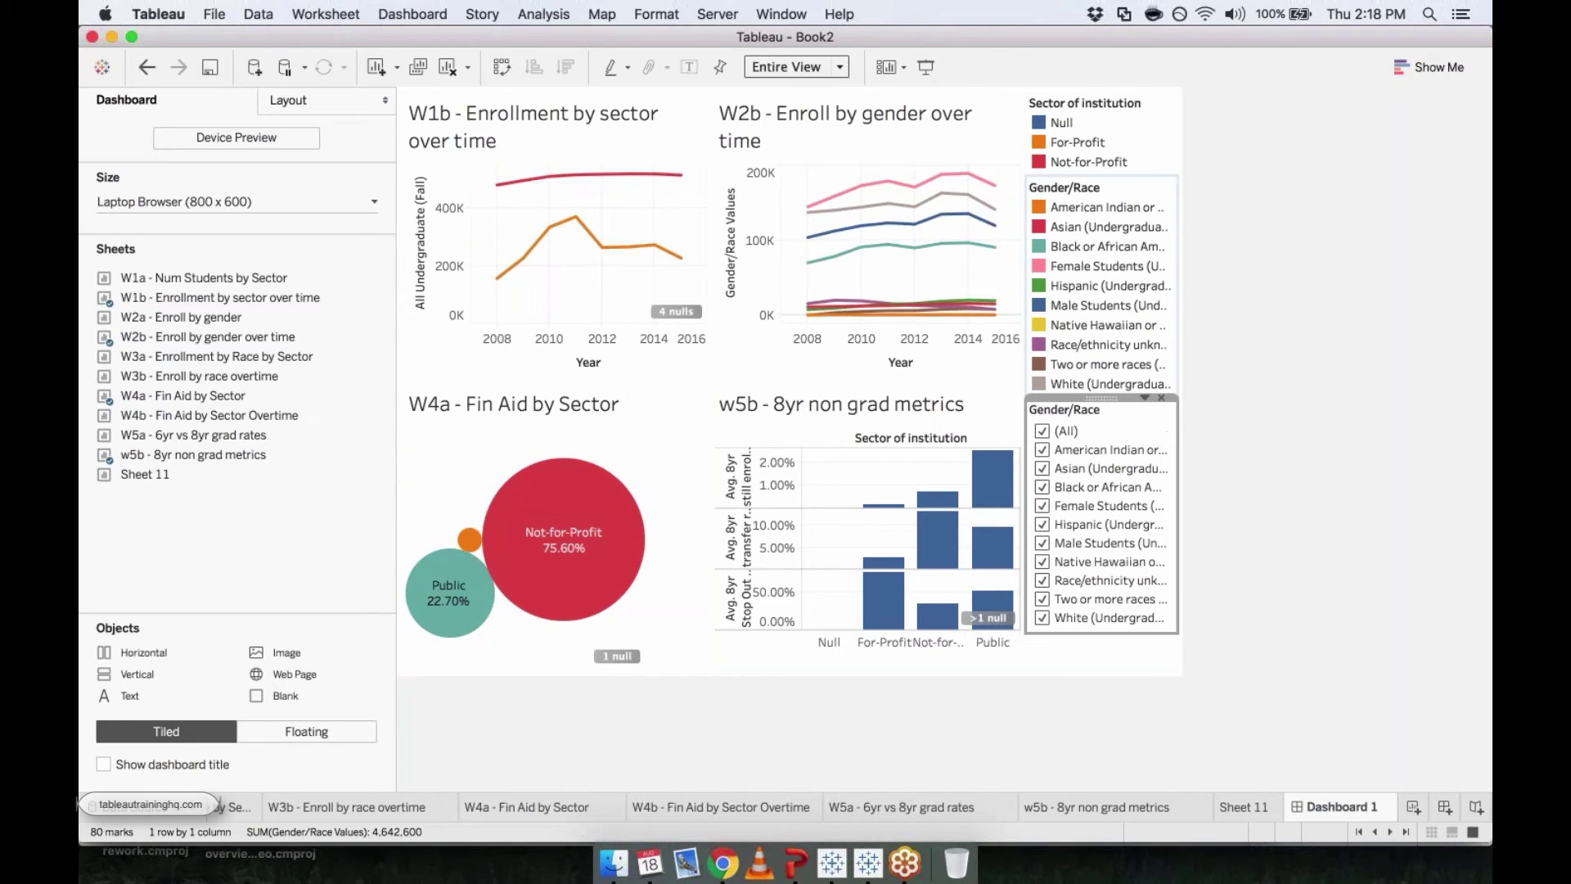
Apply the Gender/Race filter to all worksheets on the dashboard
{"action": "left_click", "coordinate": [1144, 396]}
{"action": "mouse_move", "coordinate": [1073, 362]}
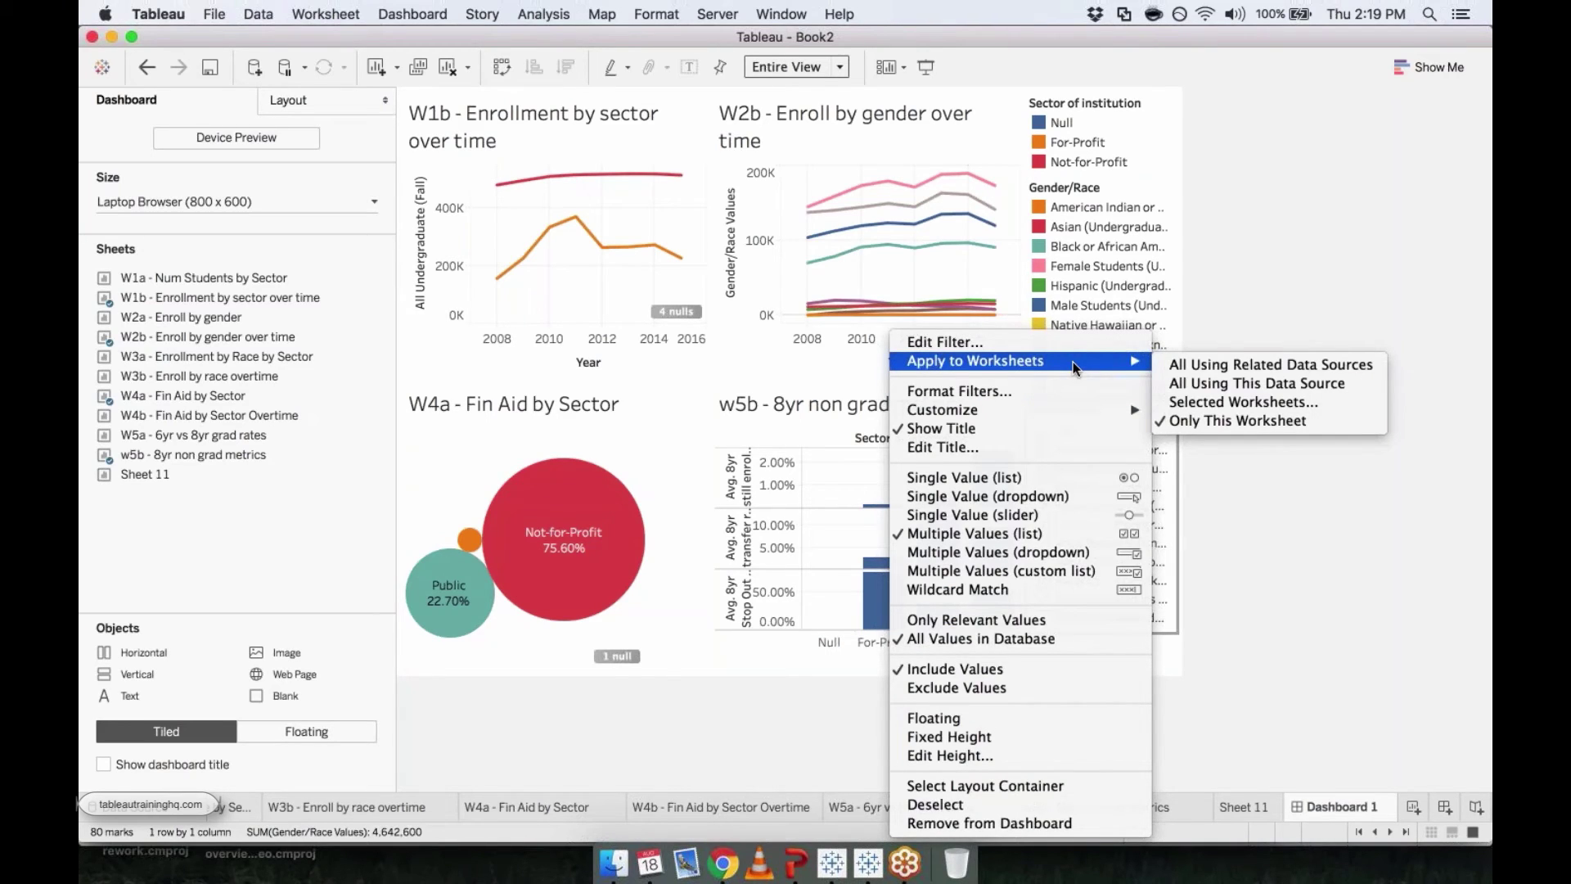
{"action": "left_click", "coordinate": [1230, 402]}
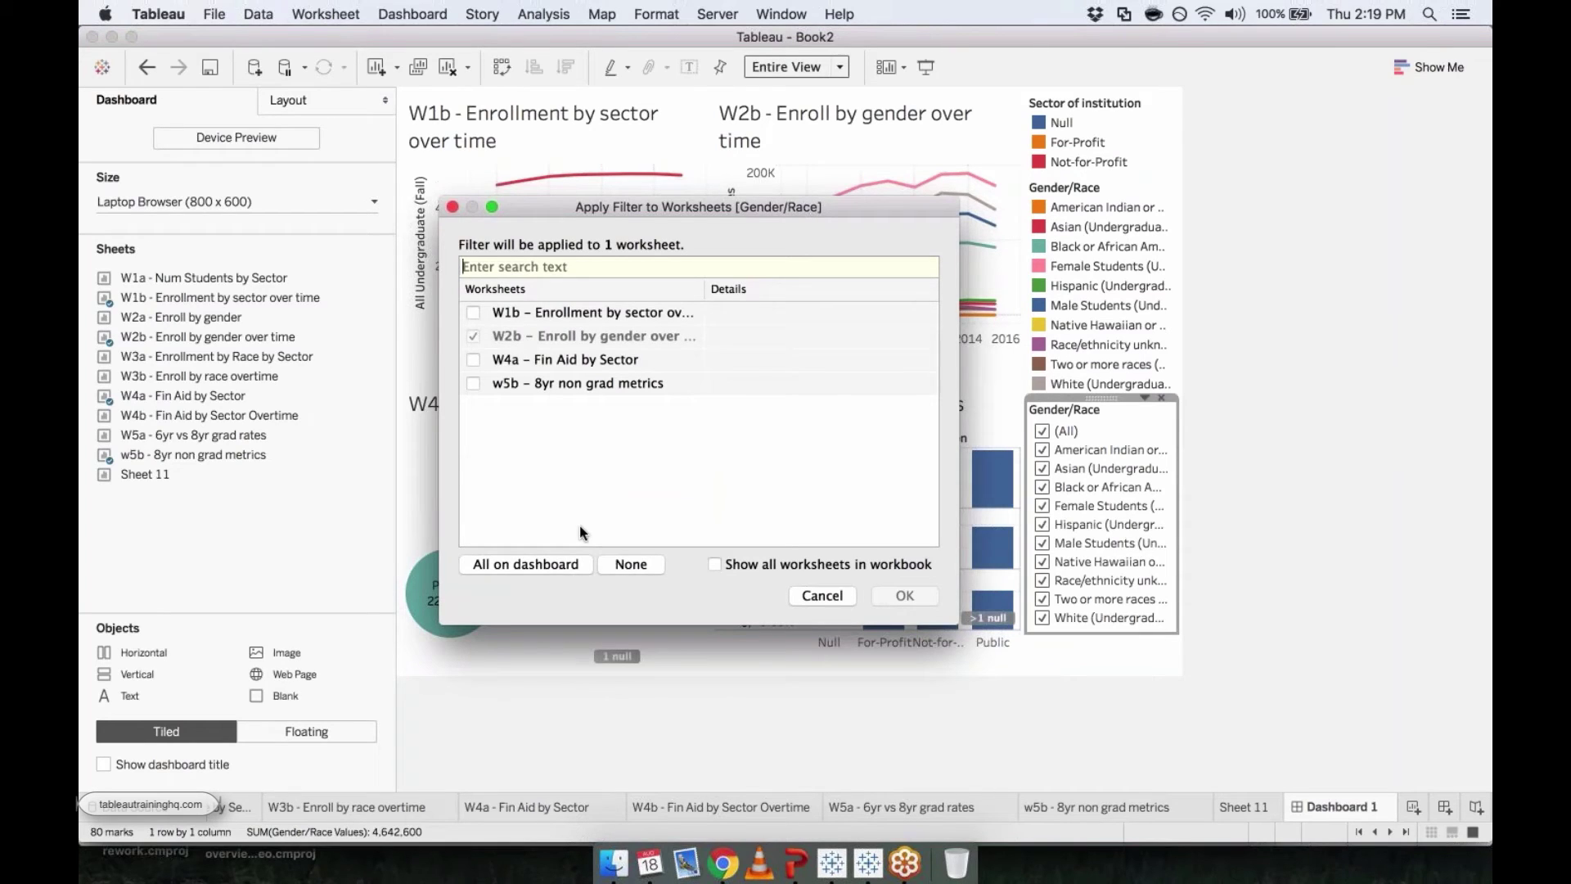
{"action": "left_click", "coordinate": [520, 566]}
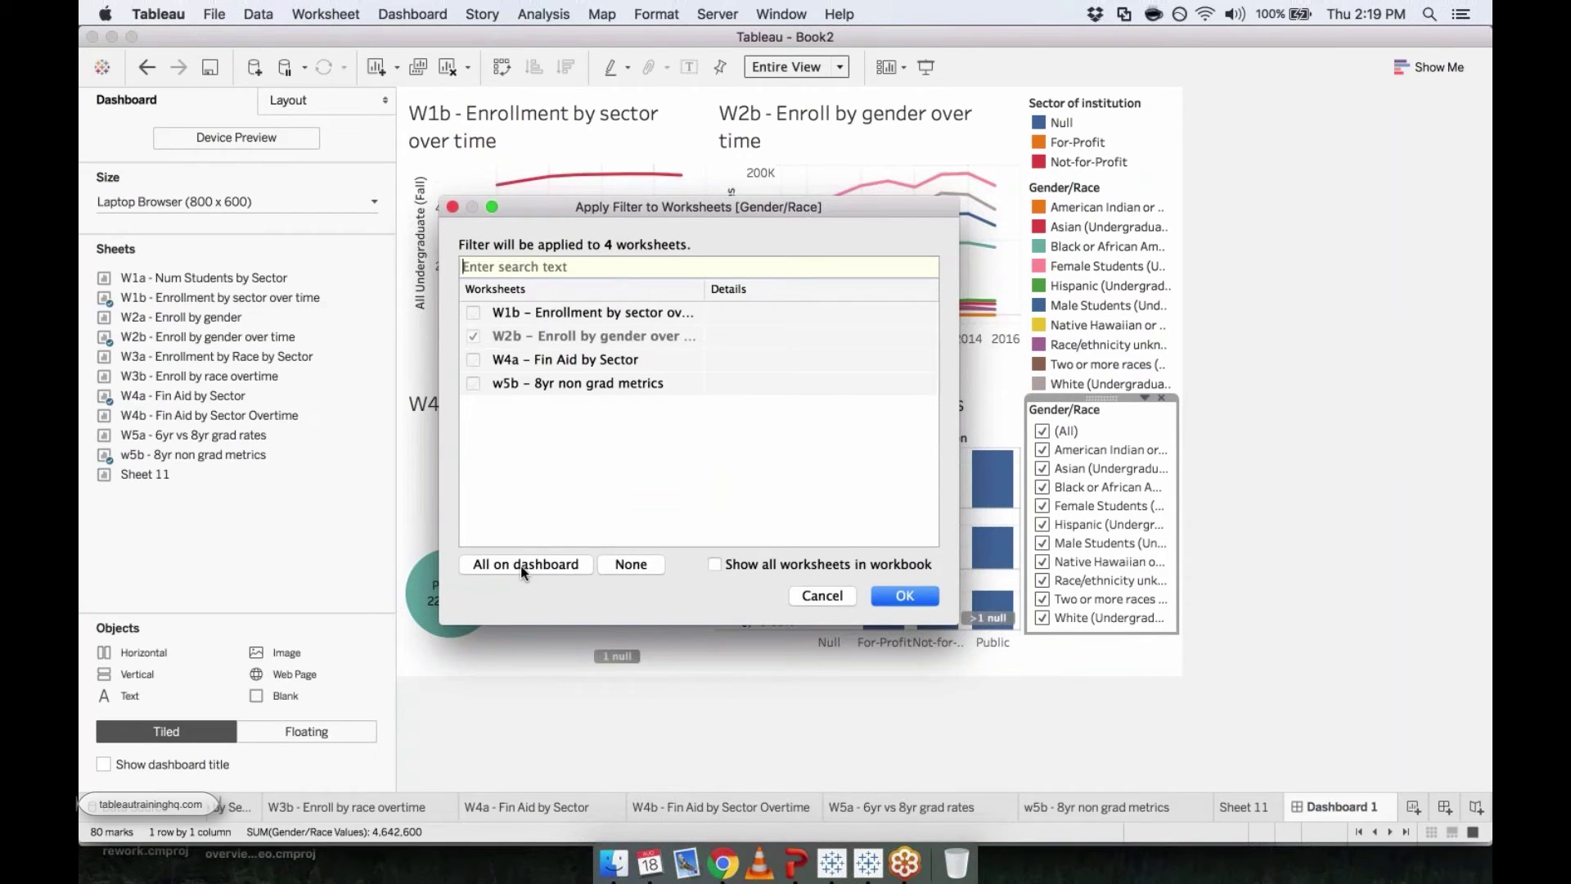
{"action": "left_click", "coordinate": [905, 596]}
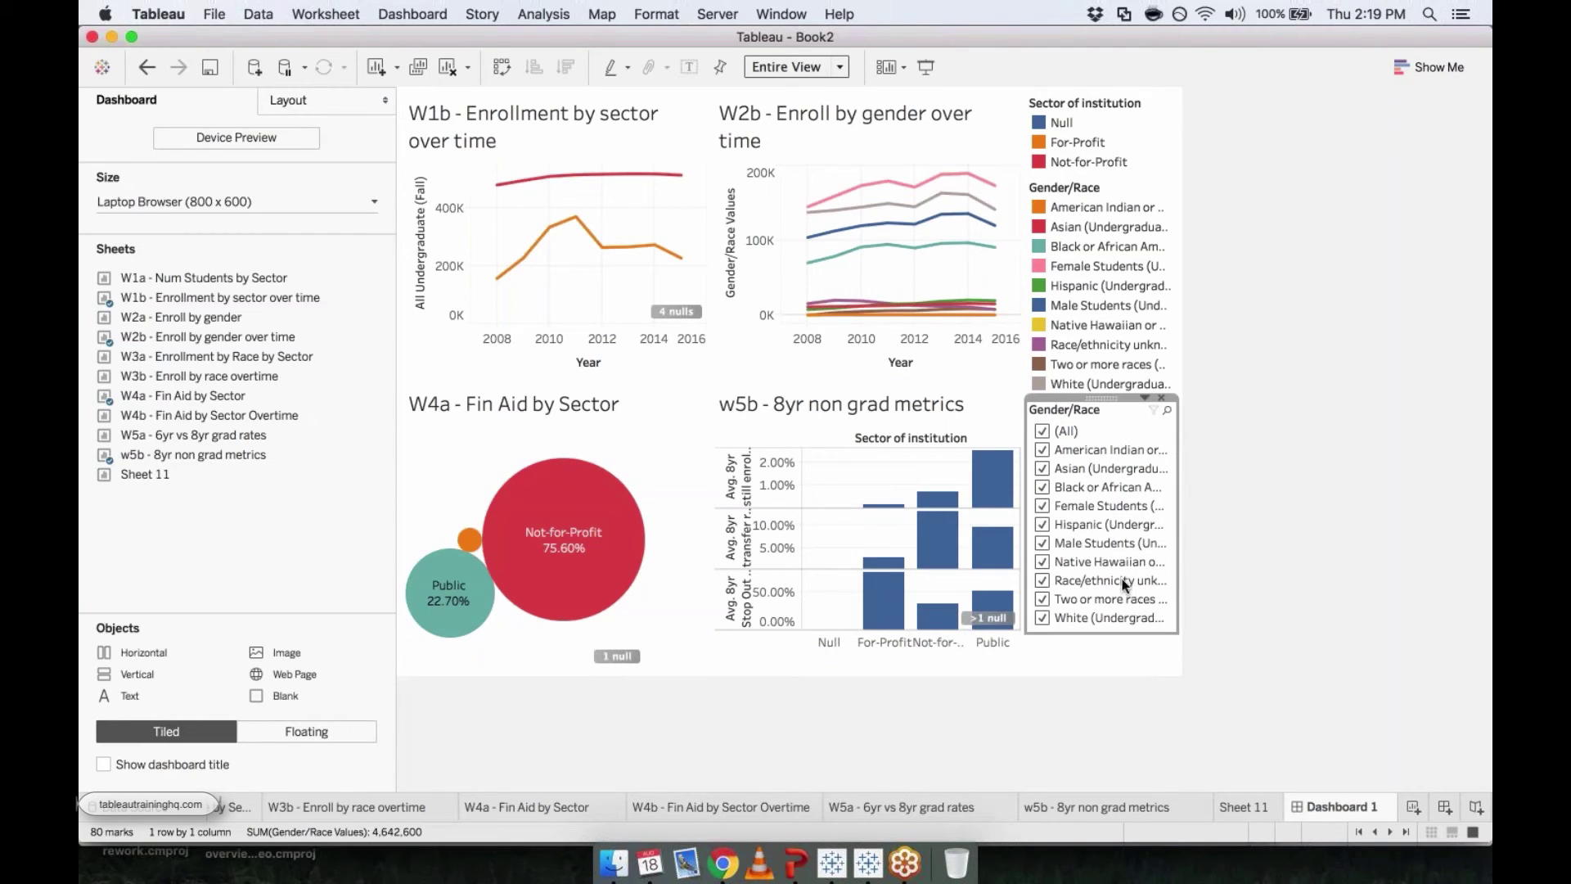
Test the Gender/Race filter by excluding the Asian and Hispanic values, and reselect all values
{"action": "left_click", "coordinate": [1042, 468]}
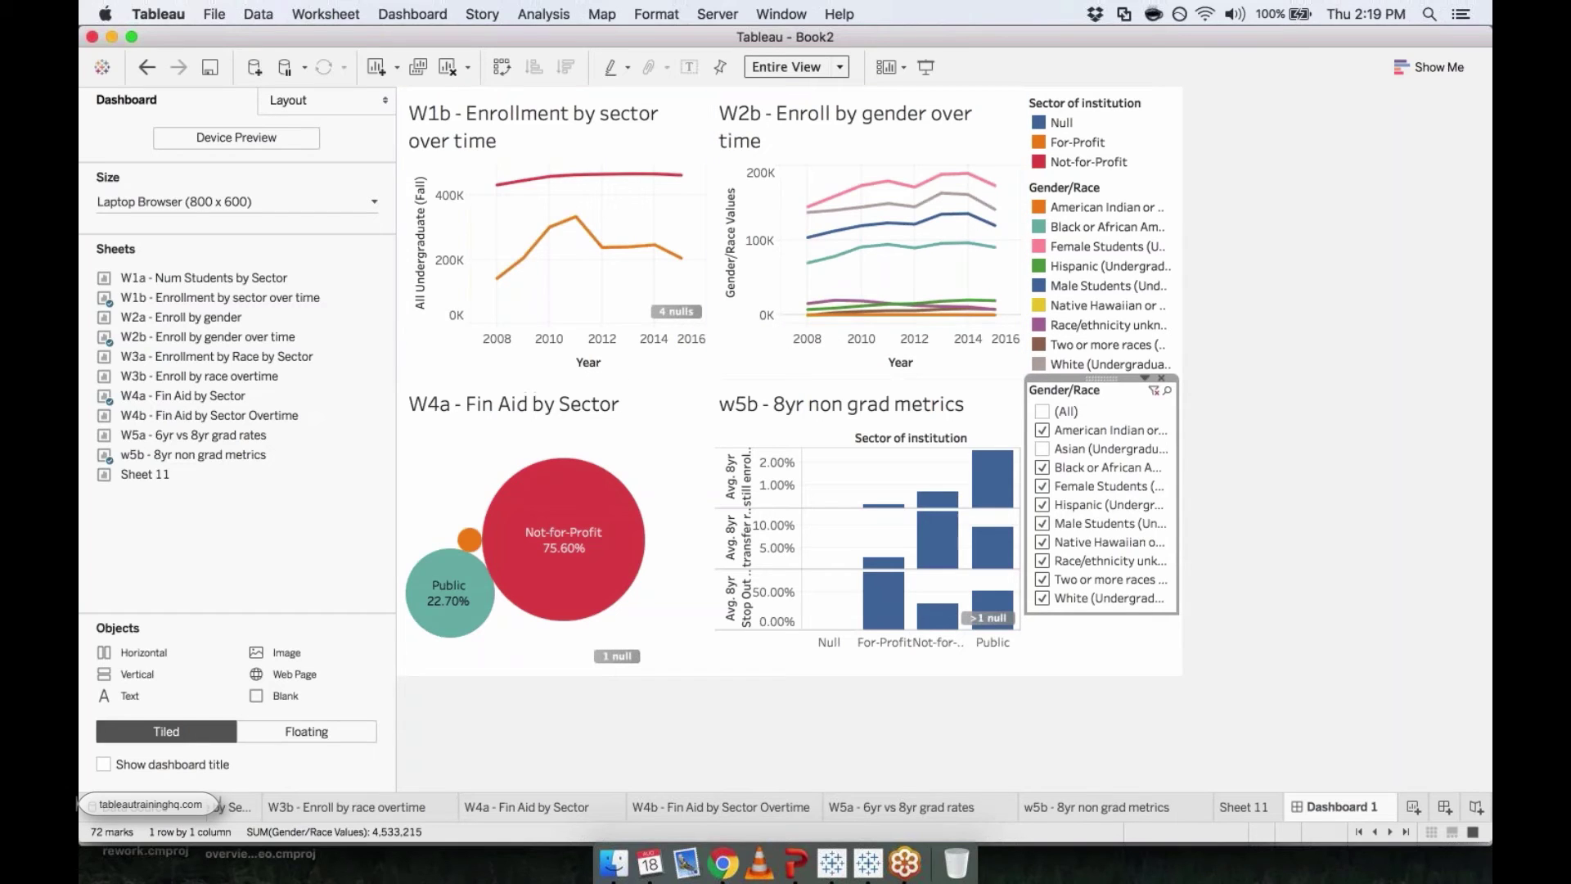
{"action": "left_click", "coordinate": [1042, 505]}
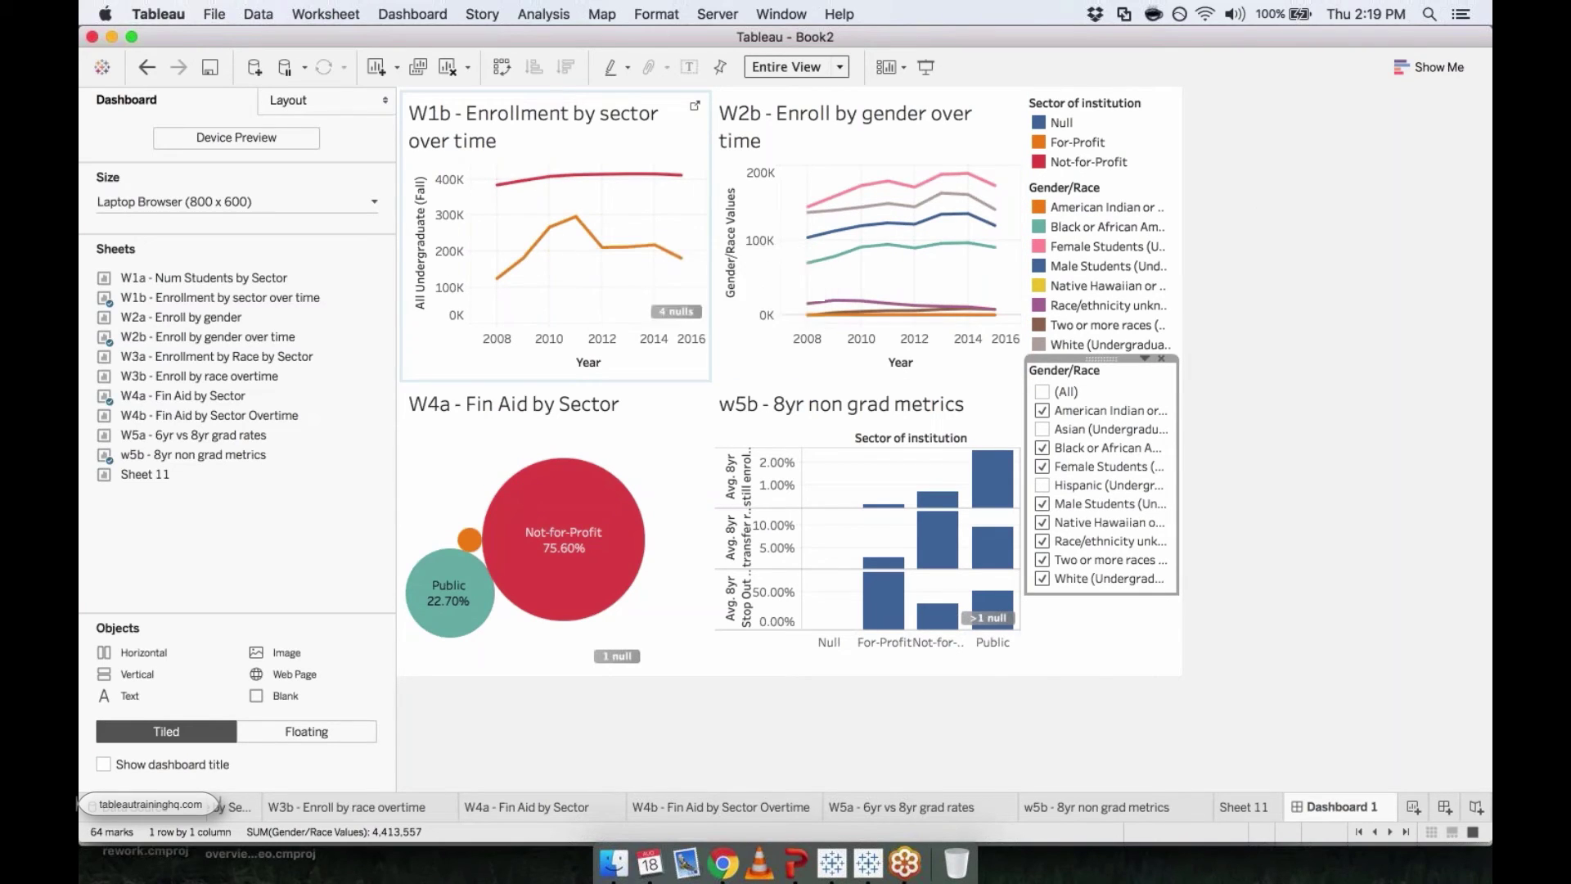
{"action": "left_click", "coordinate": [1043, 393]}
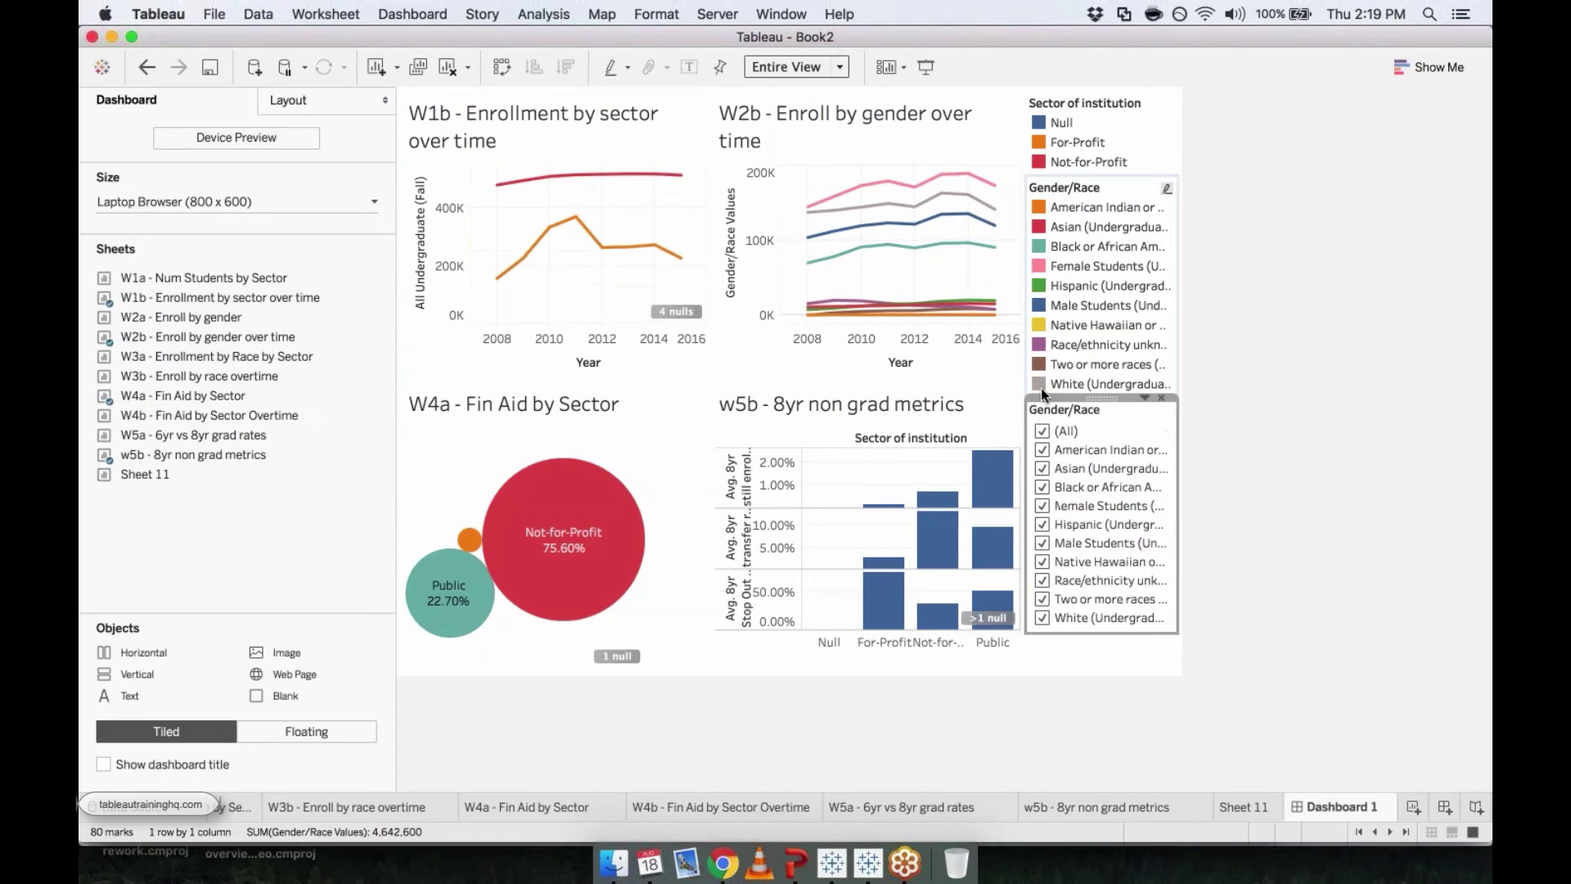
Remove the Gender/Race filter card from the dashboard, keeping the color legends
{"action": "left_click", "coordinate": [933, 398]}
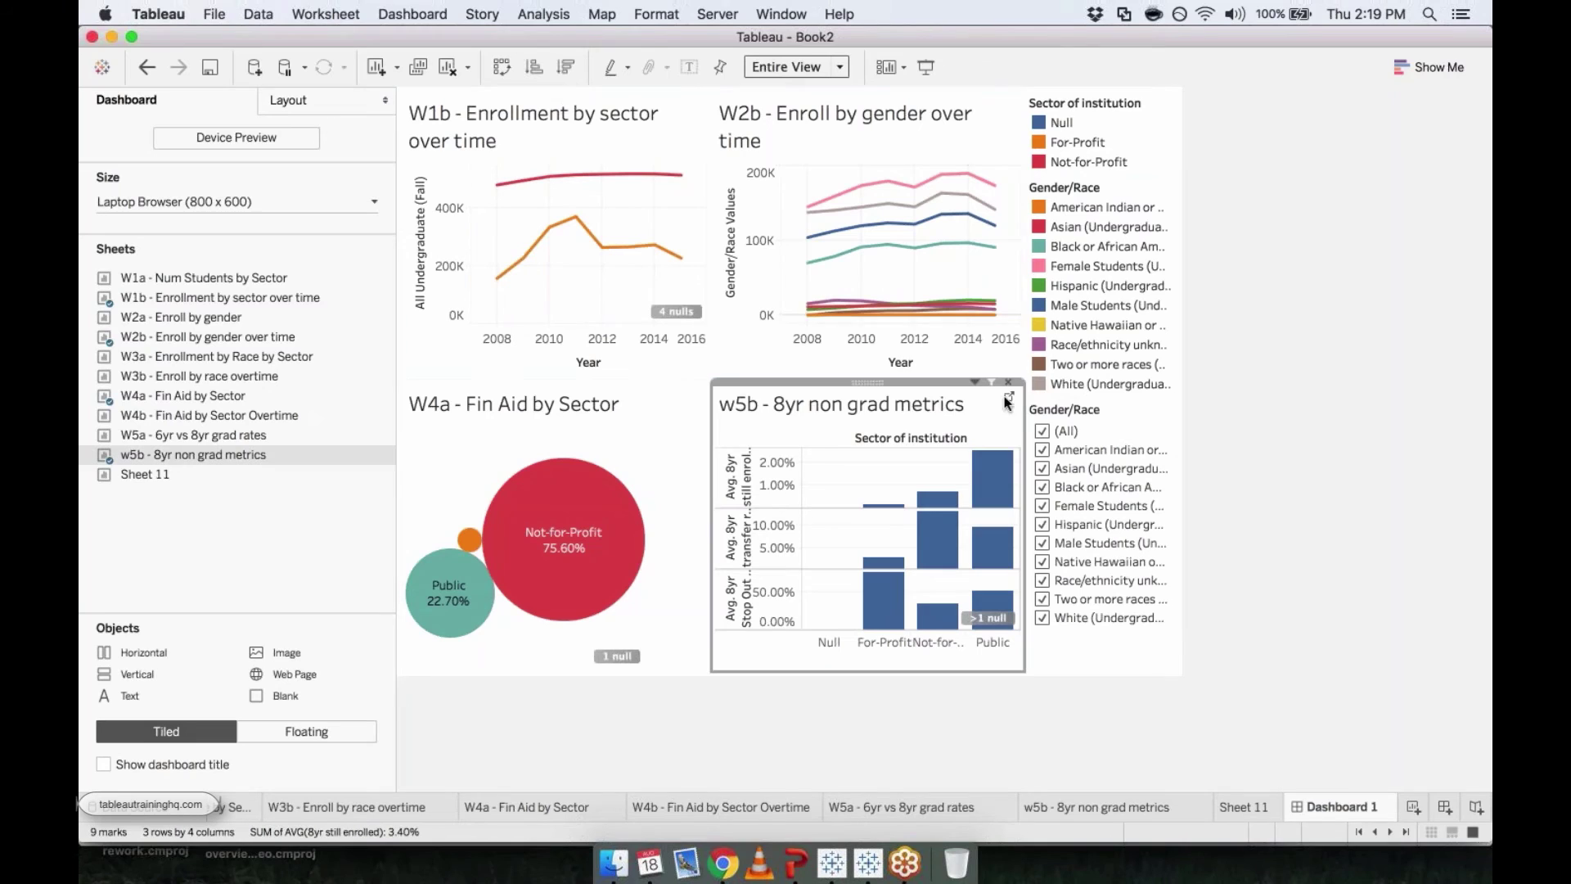
{"action": "left_click", "coordinate": [1075, 410]}
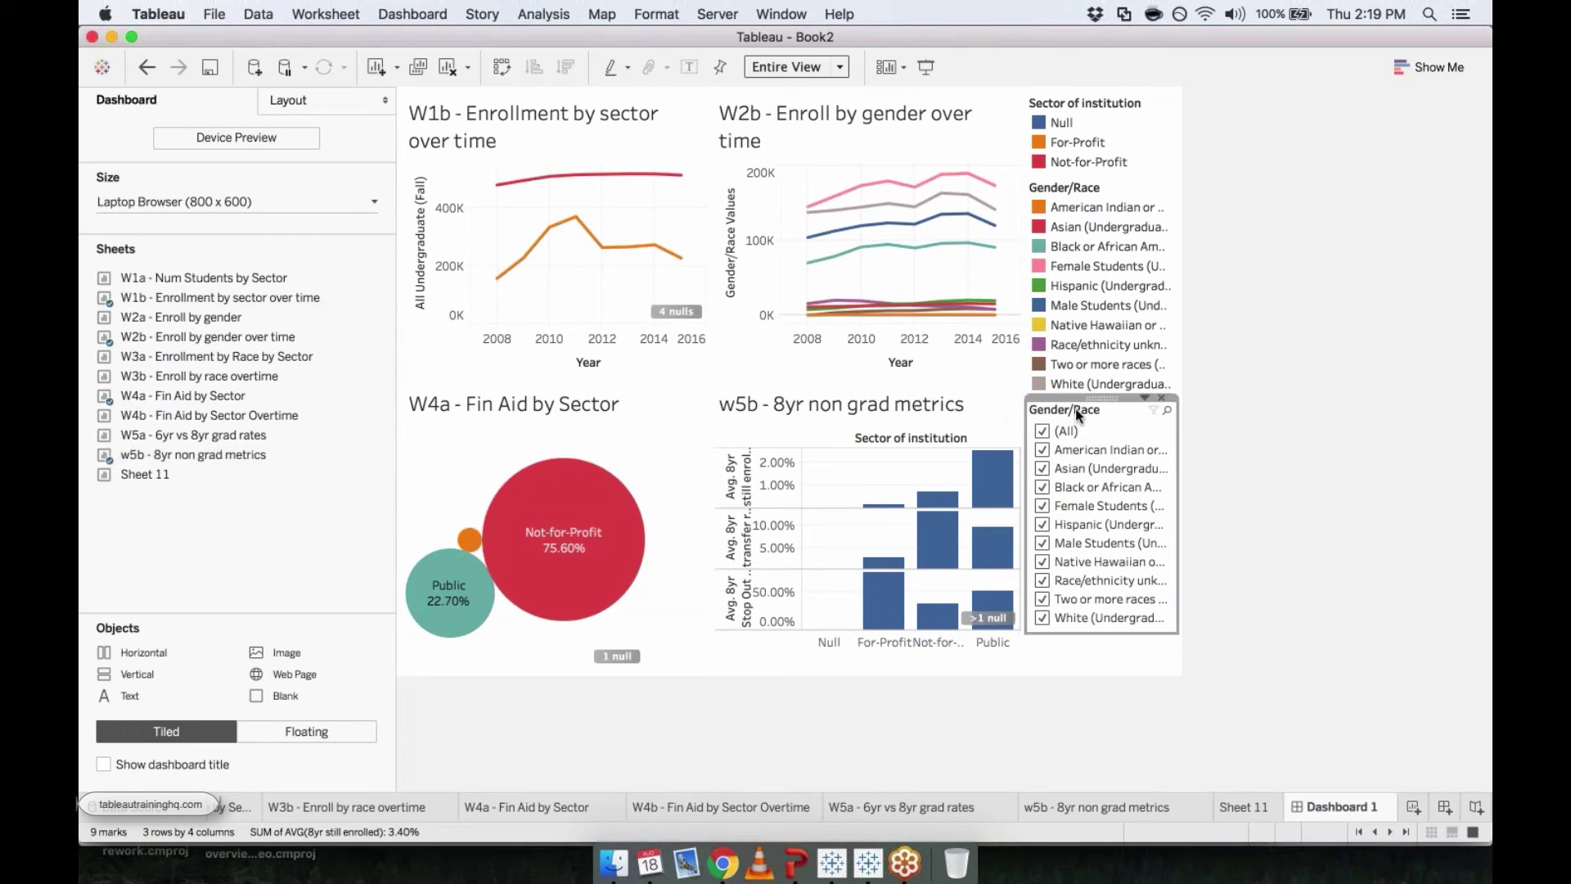
{"action": "left_click", "coordinate": [1165, 401]}
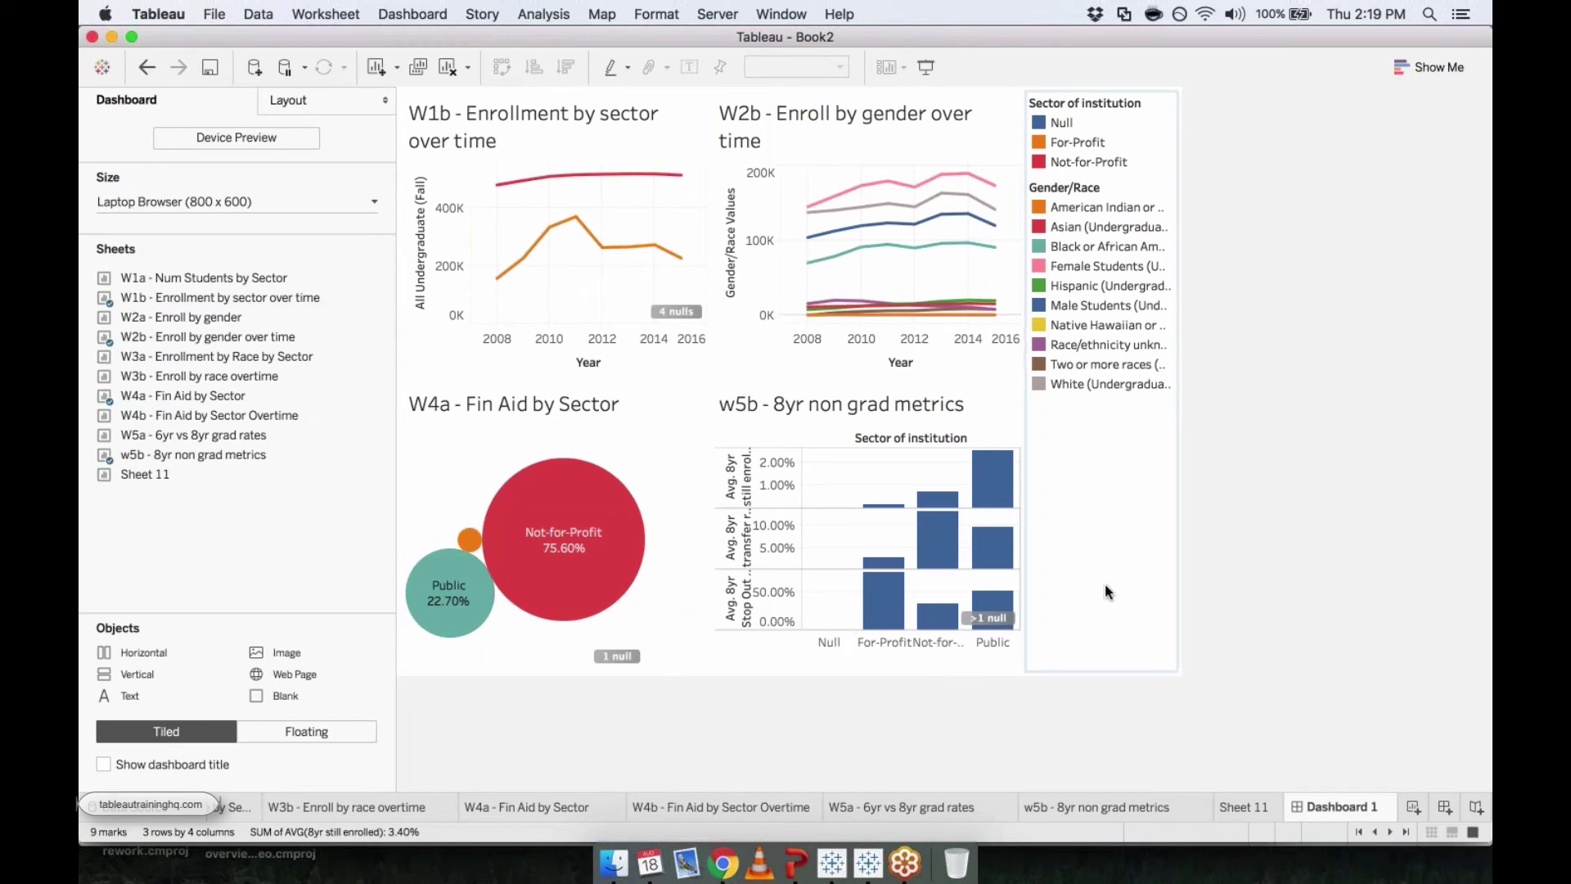
Add an image object to the dashboard and open the image file selection
{"action": "double_click", "coordinate": [268, 655]}
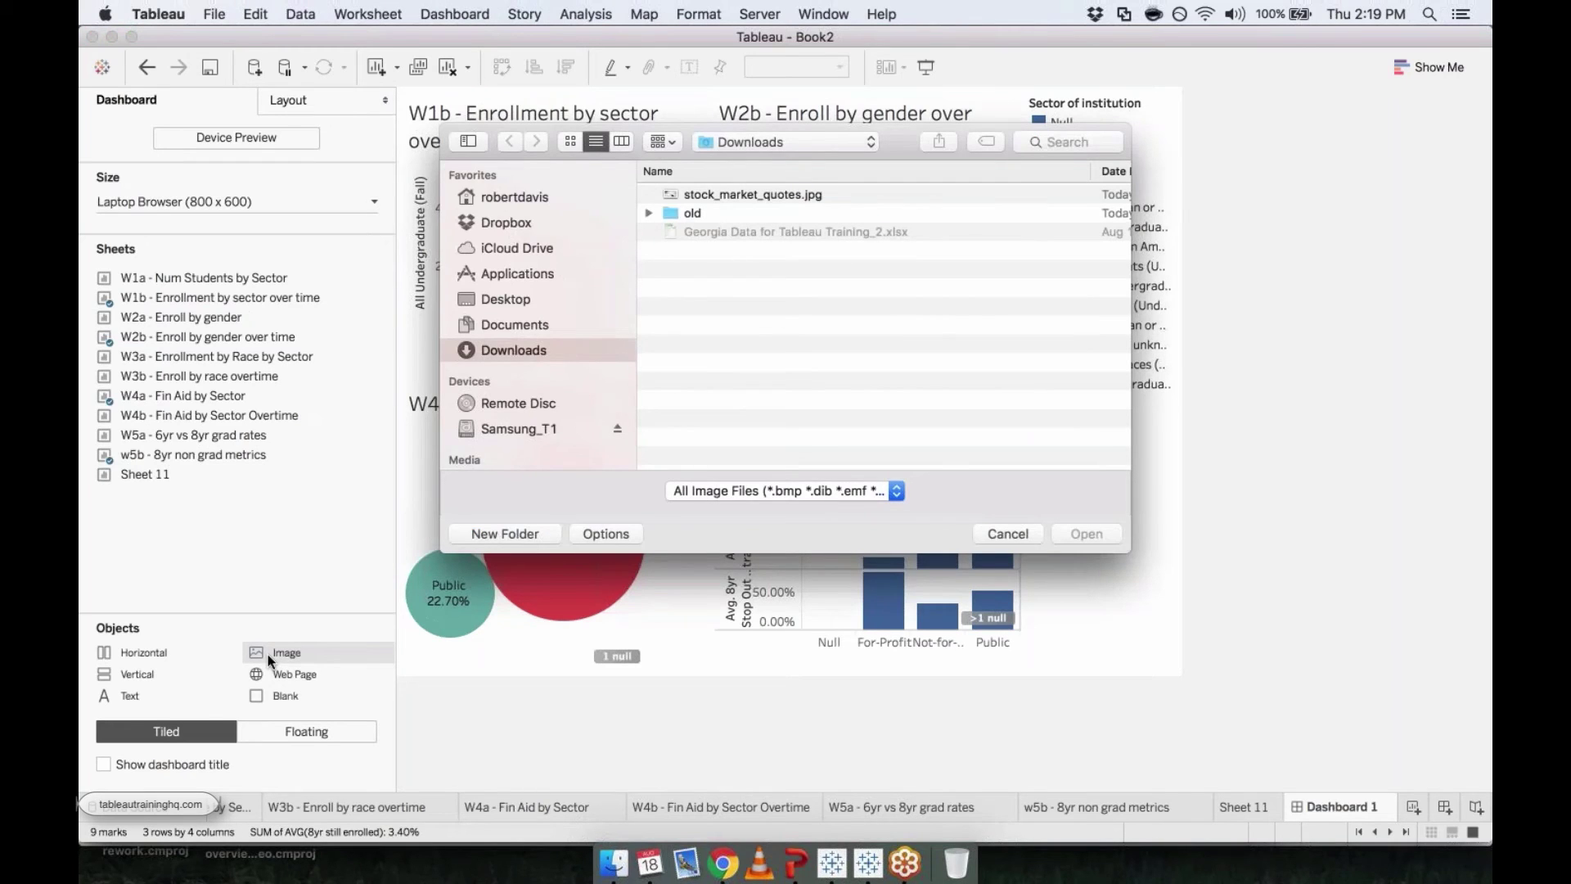